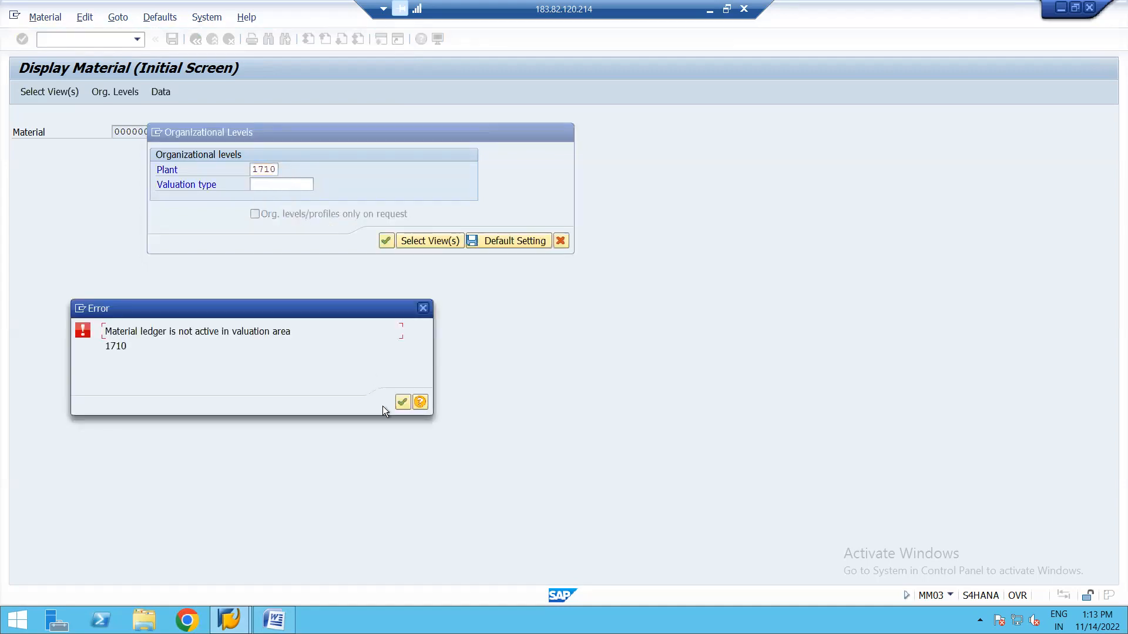
Dismiss the material ledger error and show 2154's Accounting 1 view for plant 1710, valuation class 3000.
{"action": "key", "text": "Return"}
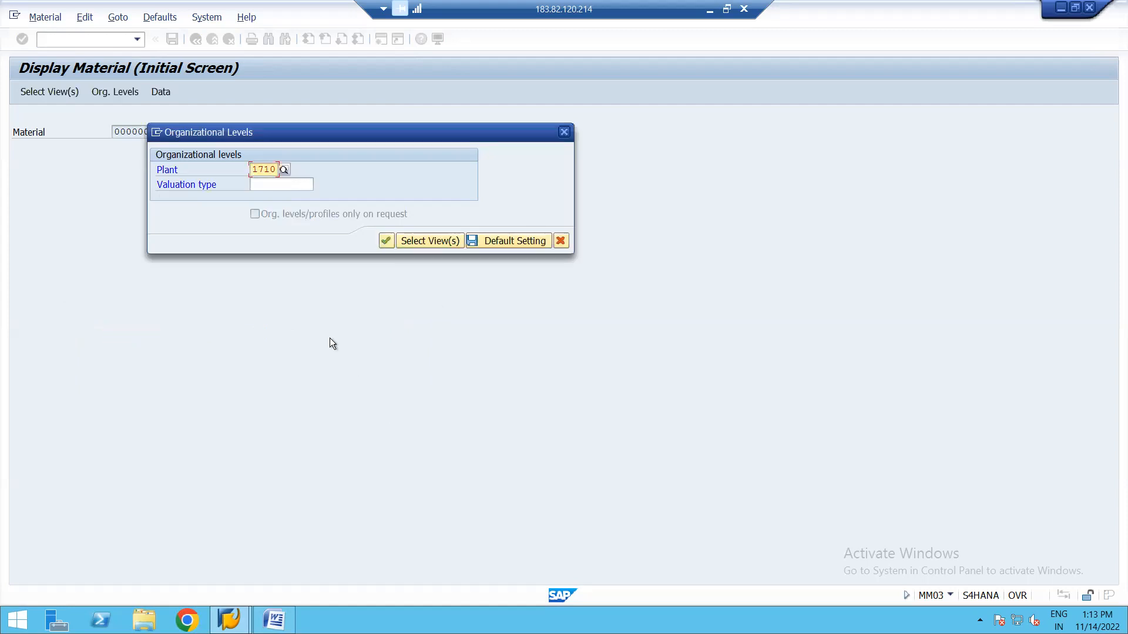
{"action": "left_click", "coordinate": [386, 242]}
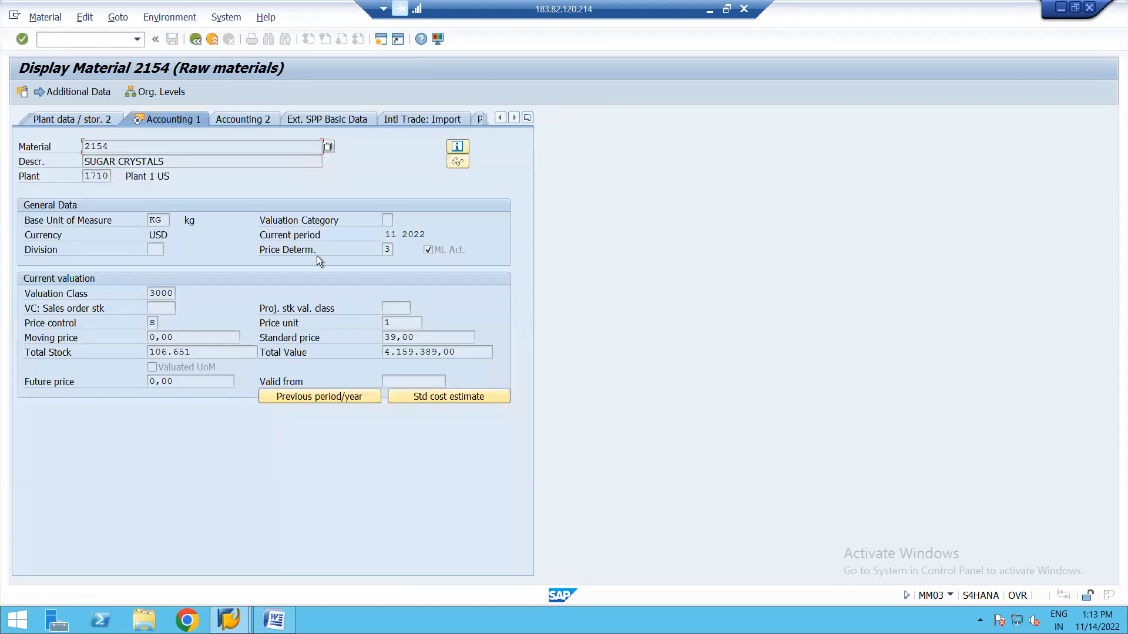
{"action": "left_click", "coordinate": [167, 293]}
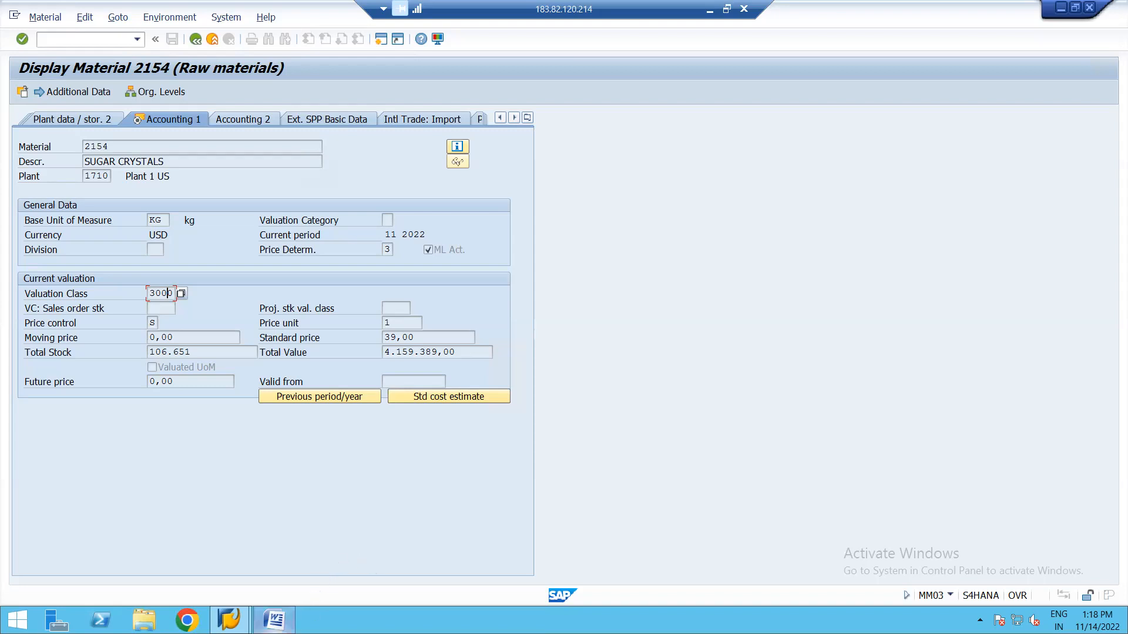
{"action": "left_click", "coordinate": [274, 621]}
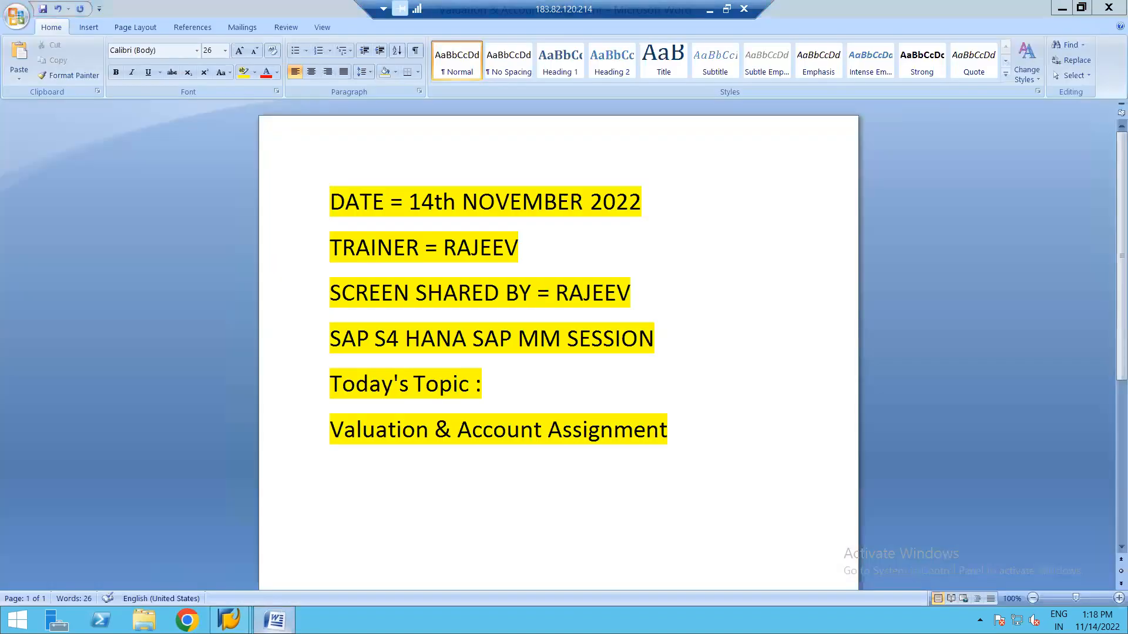
{"action": "left_click", "coordinate": [274, 620]}
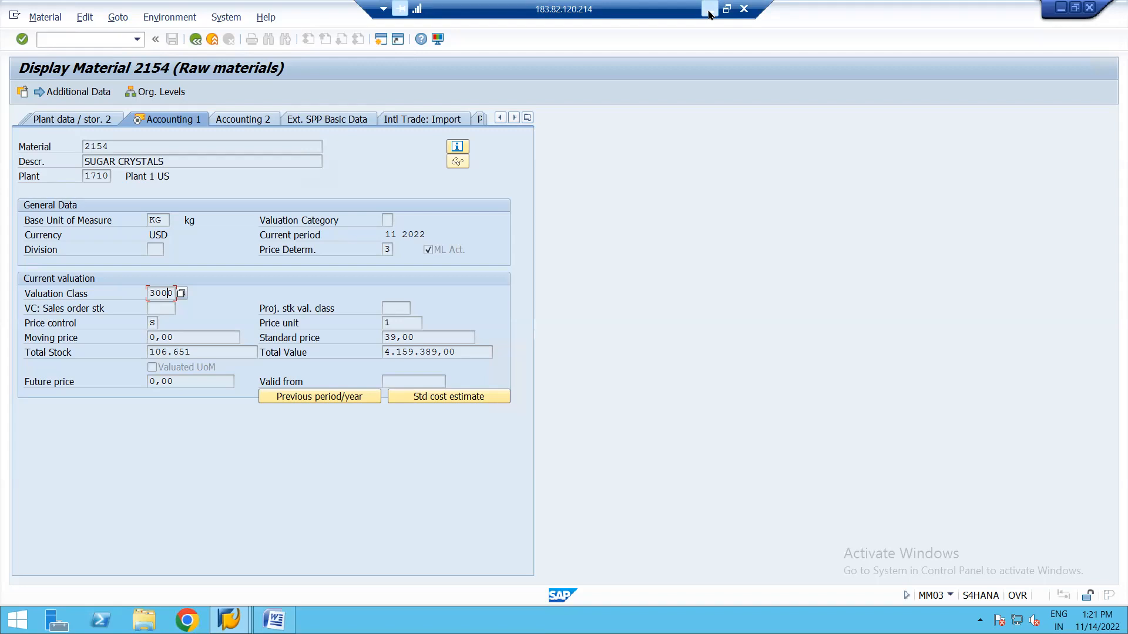
Open a new SAP GUI session alongside the current one.
{"action": "left_click", "coordinate": [378, 38]}
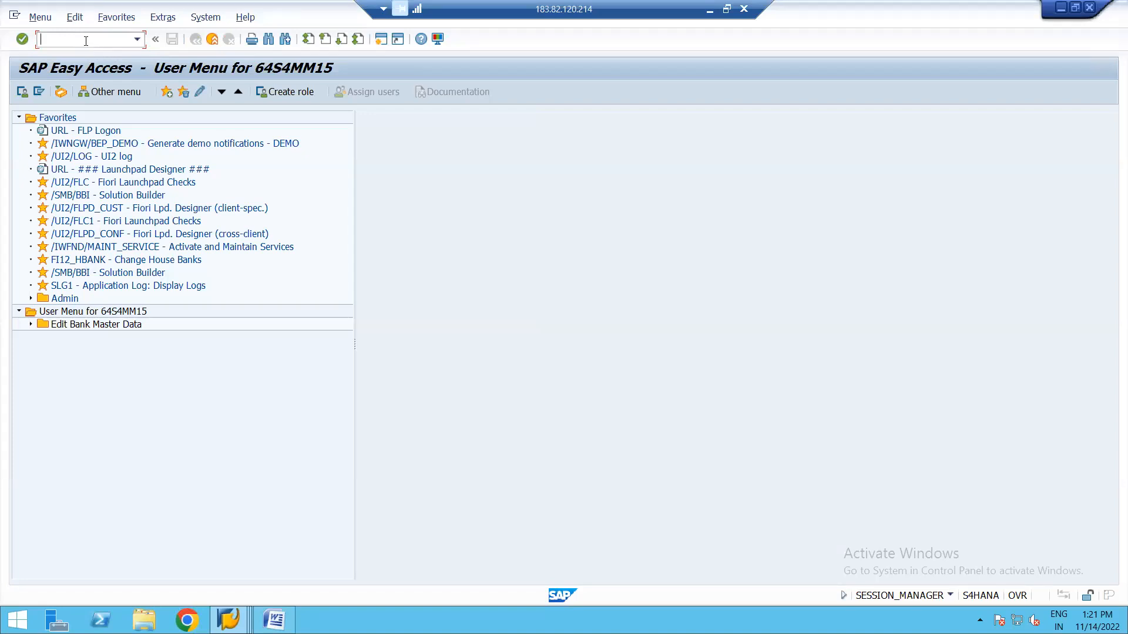
Run MM06 to view the deletion-flag screen for material 2154.
{"action": "key", "text": "Down"}
{"action": "type", "text": "mm06"}
{"action": "key", "text": "Return"}
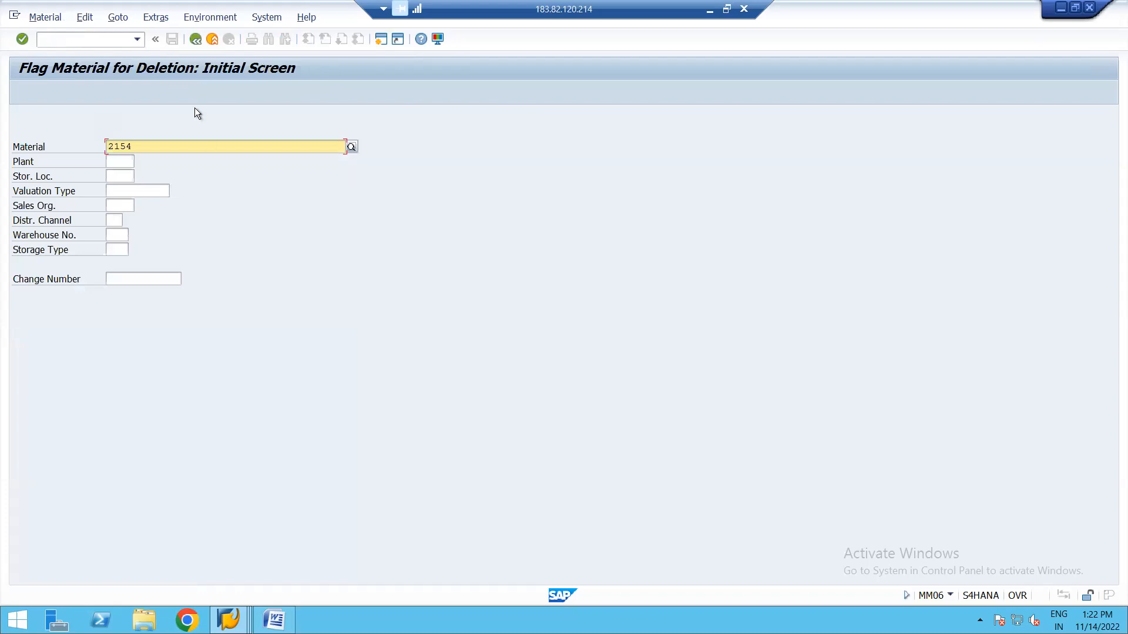
Leave the deletion screen unchanged and start the Materials List report with MM60.
{"action": "left_click", "coordinate": [195, 40]}
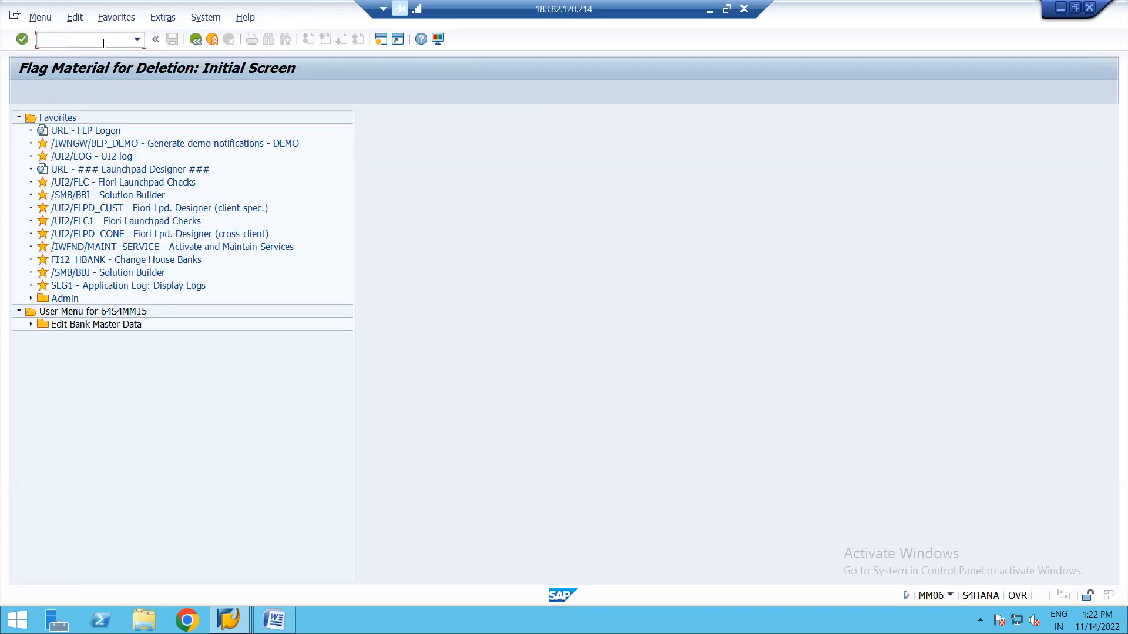
{"action": "type", "text": "mm60"}
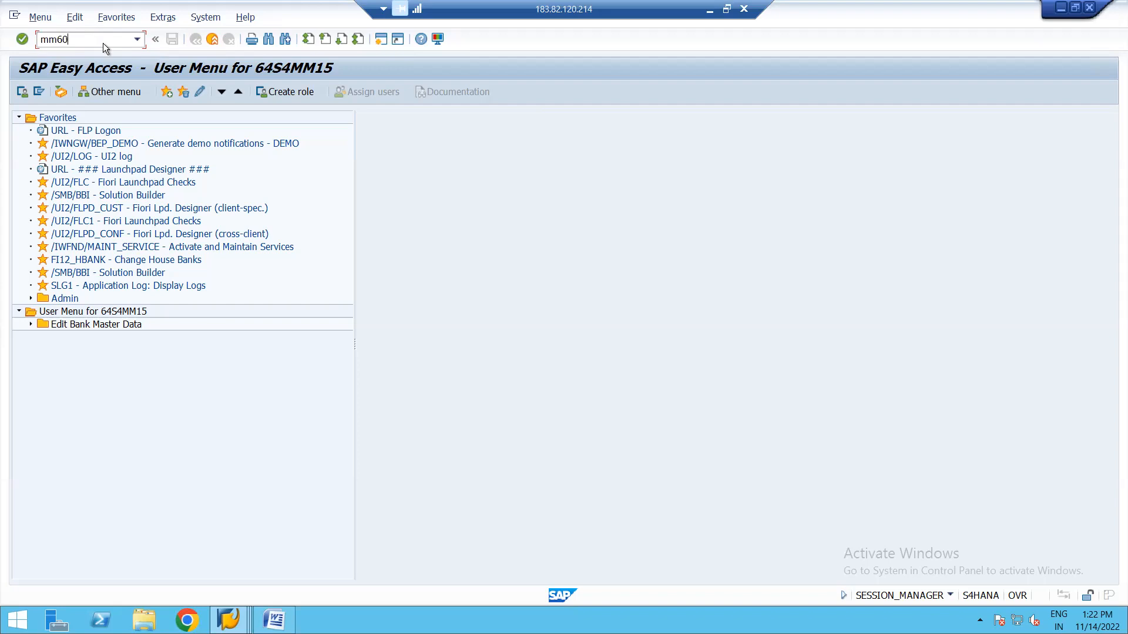
{"action": "key", "text": "Return"}
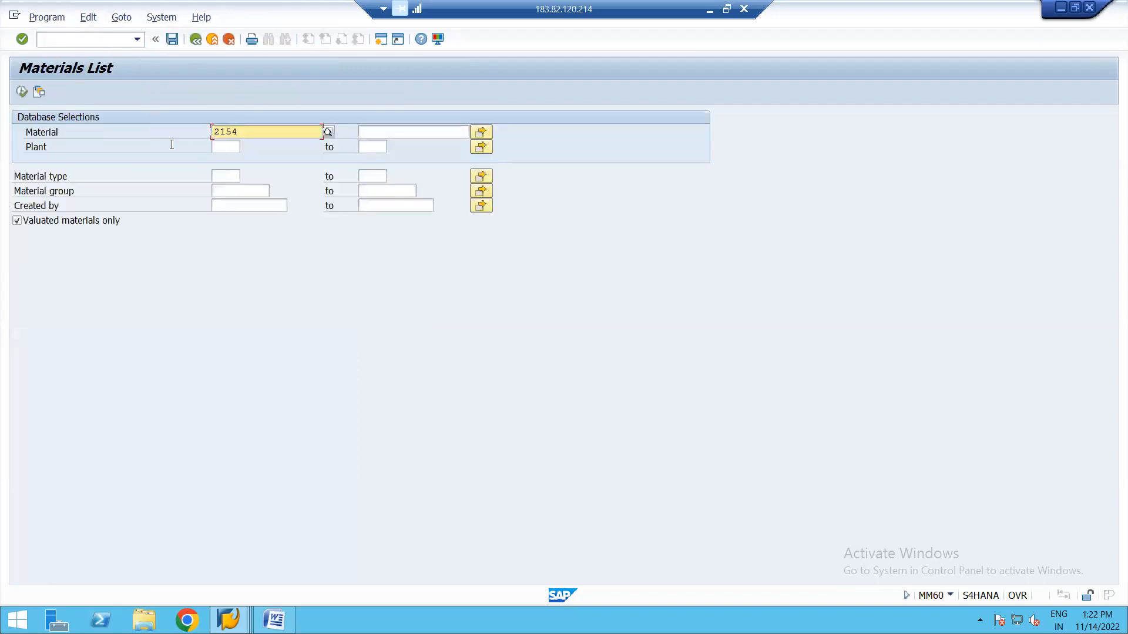
Clear material 2154 and set the selection to plant 1710 and material type FERT.
{"action": "left_click", "coordinate": [226, 147]}
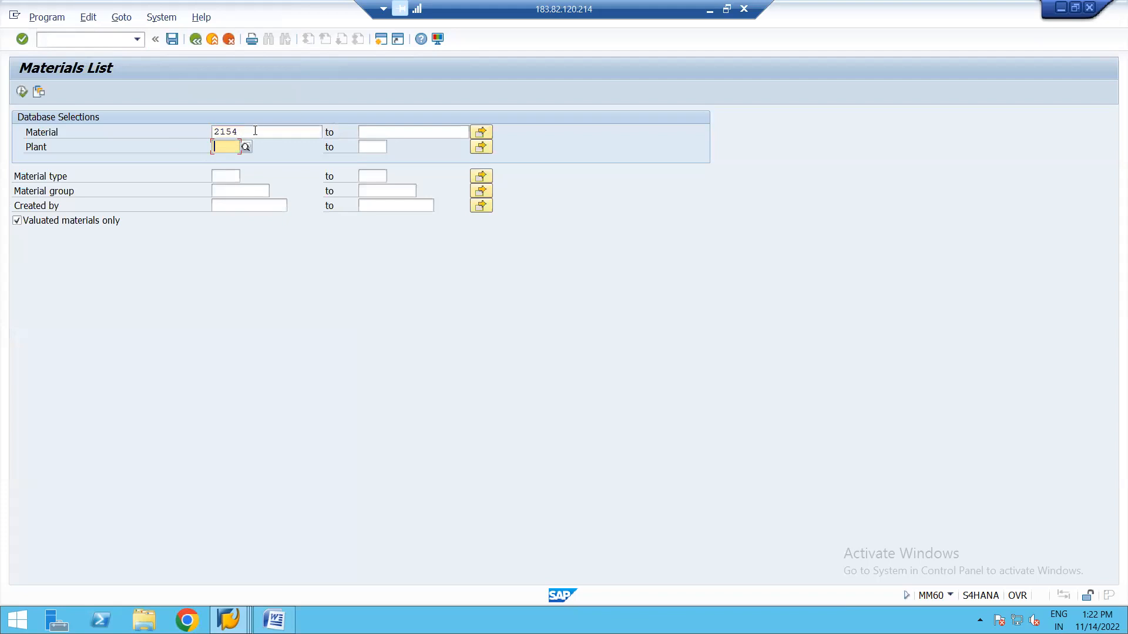
{"action": "left_click", "coordinate": [255, 131]}
{"action": "key", "text": "BackSpace"}
{"action": "key", "text": "BackSpace"}
{"action": "key", "text": "BackSpace"}
{"action": "key", "text": "BackSpace"}
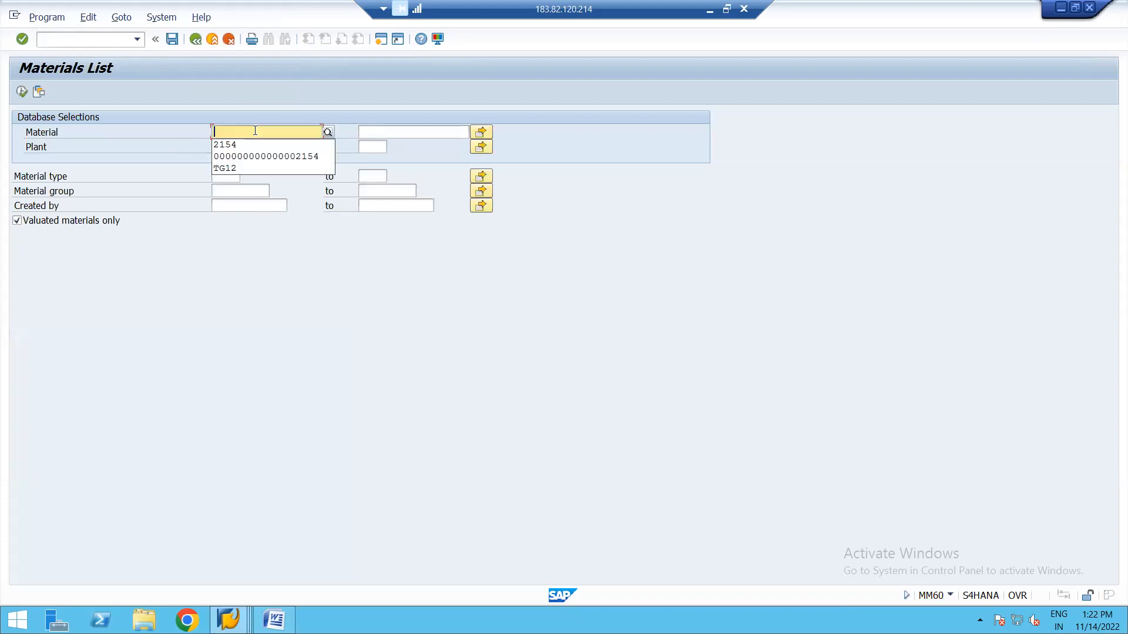
{"action": "key", "text": "Escape"}
{"action": "left_click", "coordinate": [224, 146]}
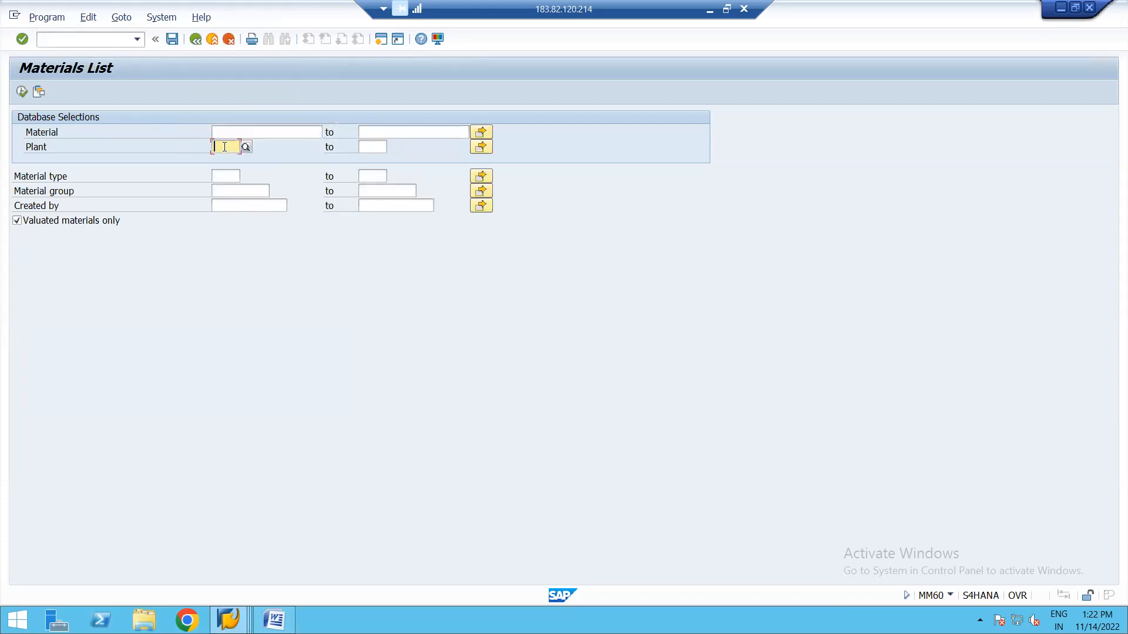
{"action": "type", "text": "1710"}
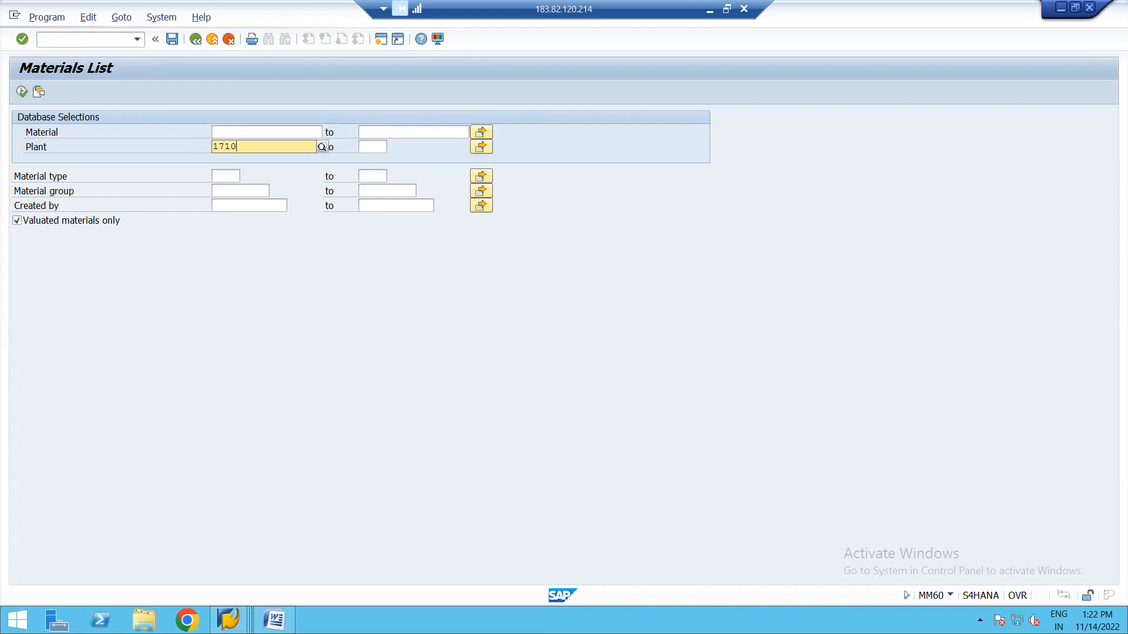
{"action": "left_click", "coordinate": [225, 176]}
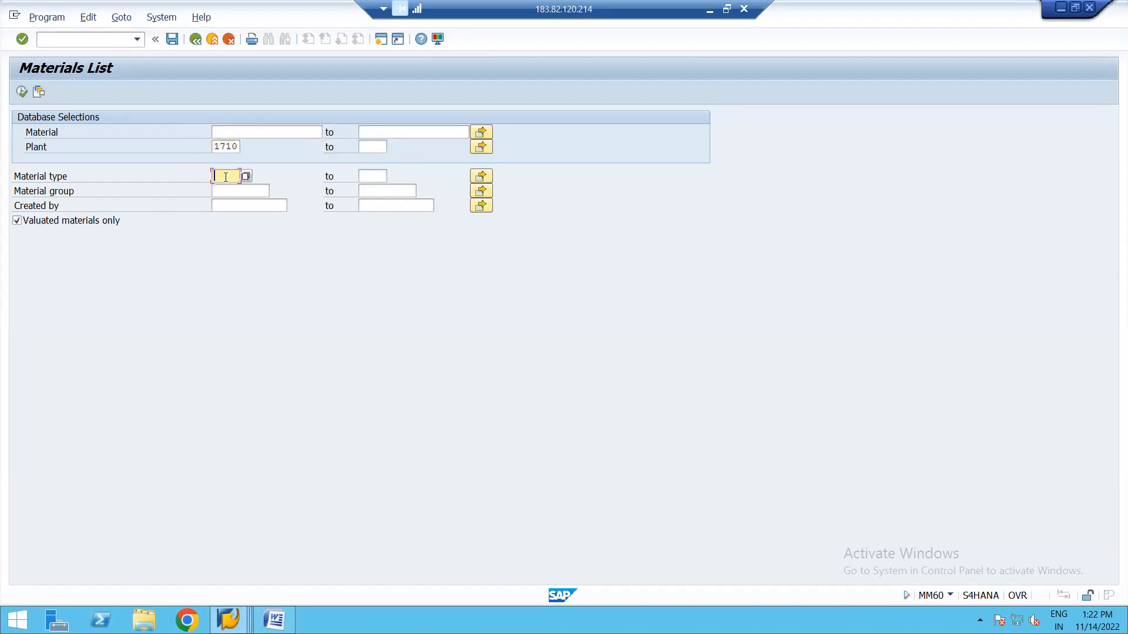
{"action": "type", "text": "FERT"}
Execute the materials list and select material FG233's row in the results.
{"action": "left_click", "coordinate": [21, 92]}
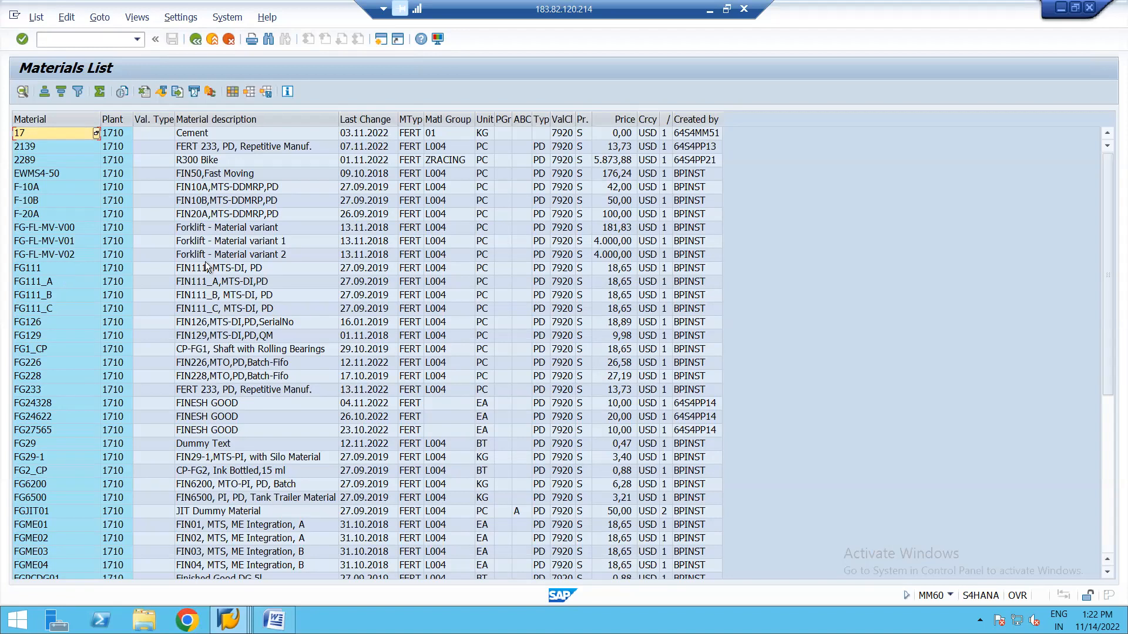
{"action": "left_click", "coordinate": [365, 394]}
{"action": "left_click", "coordinate": [44, 393]}
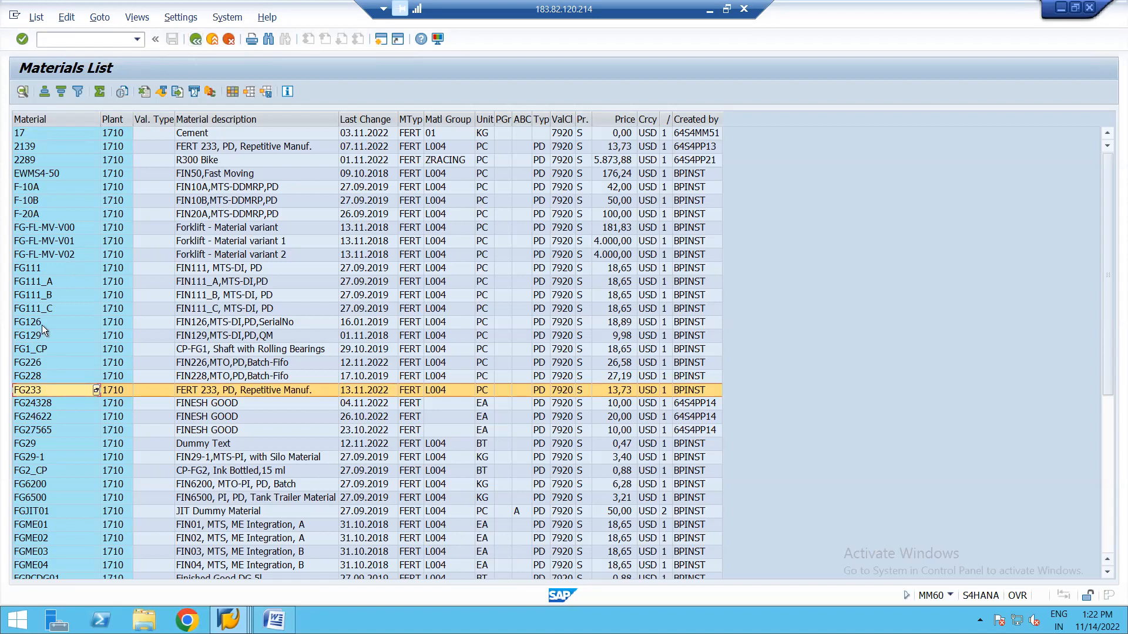
{"action": "left_click", "coordinate": [27, 390]}
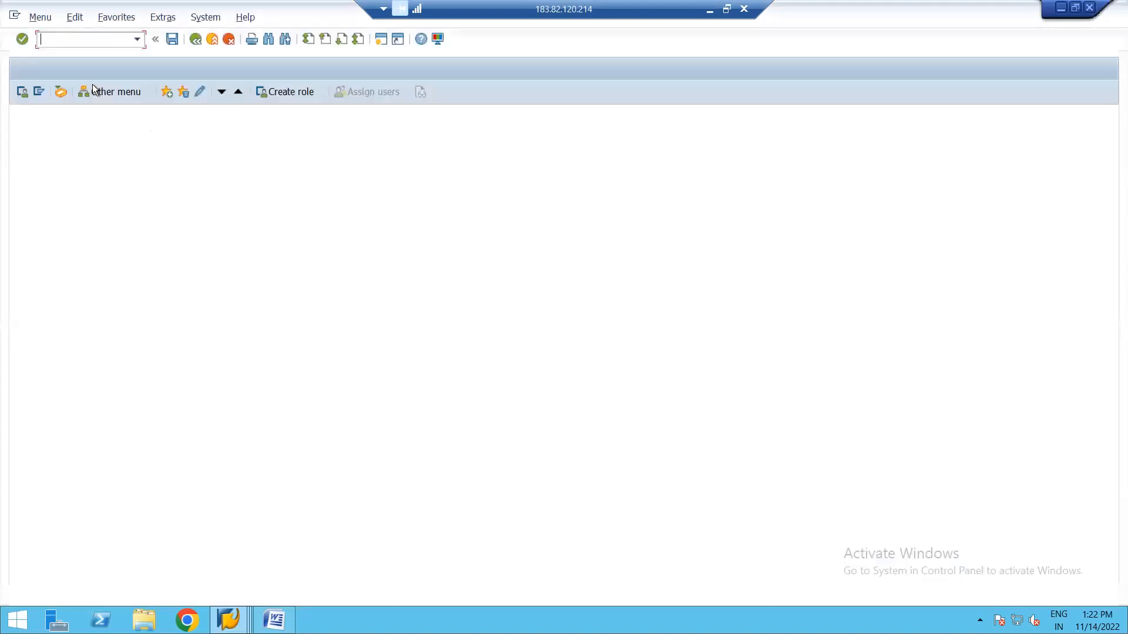
Display FG233's Accounting 1 view for plant 1710 in MM03, showing valuation class 7920.
{"action": "type", "text": "mm03"}
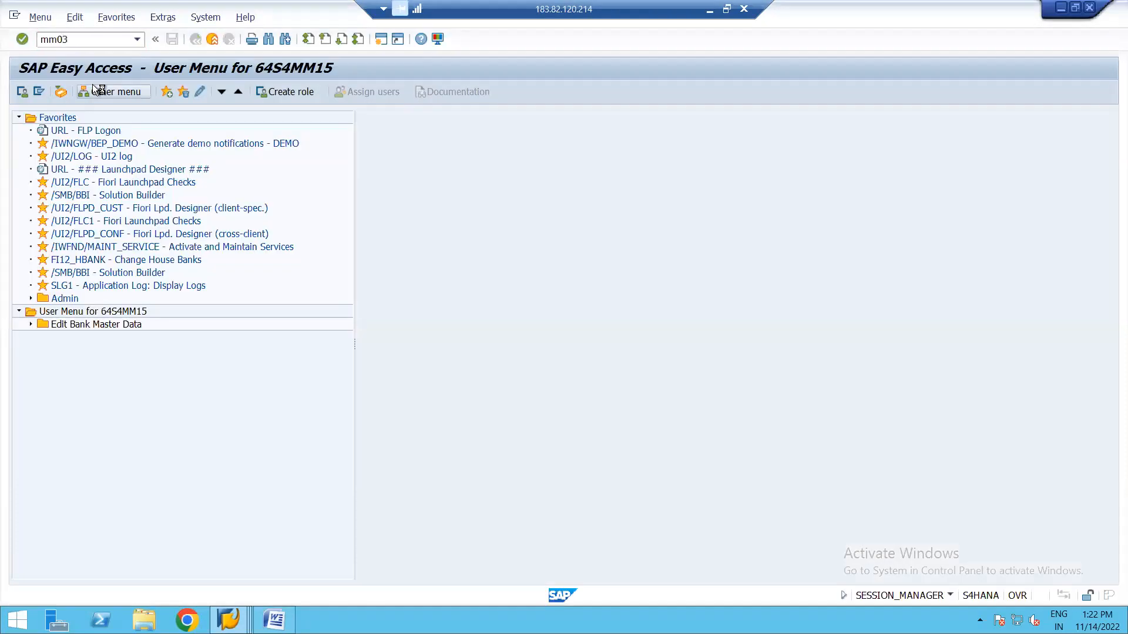
{"action": "key", "text": "Return"}
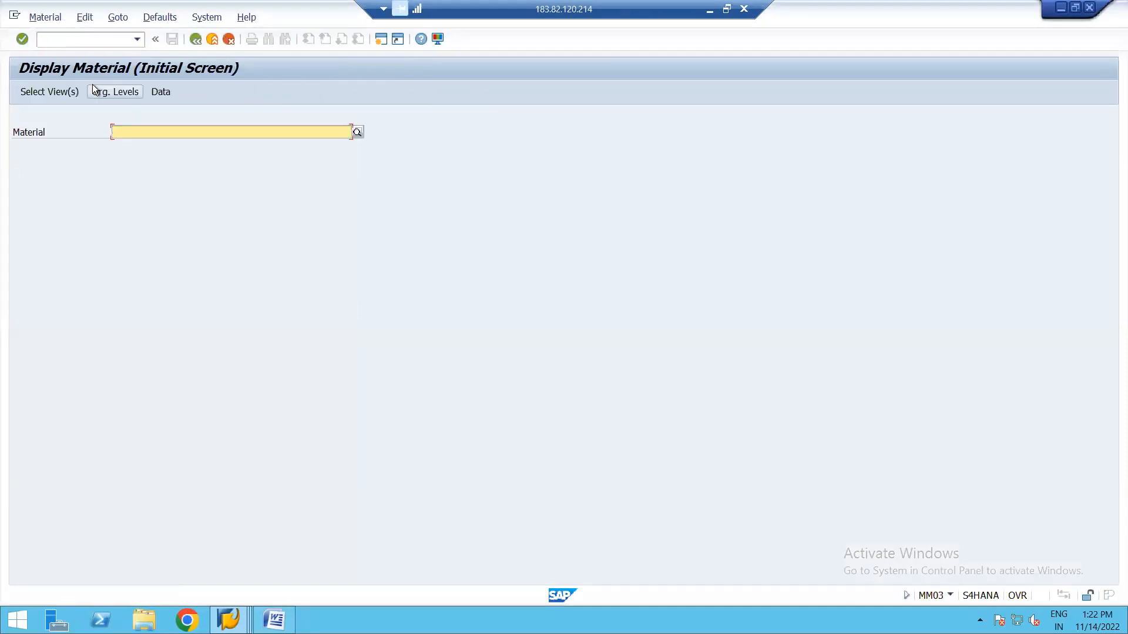
{"action": "type", "text": "FG233"}
{"action": "key", "text": "Return"}
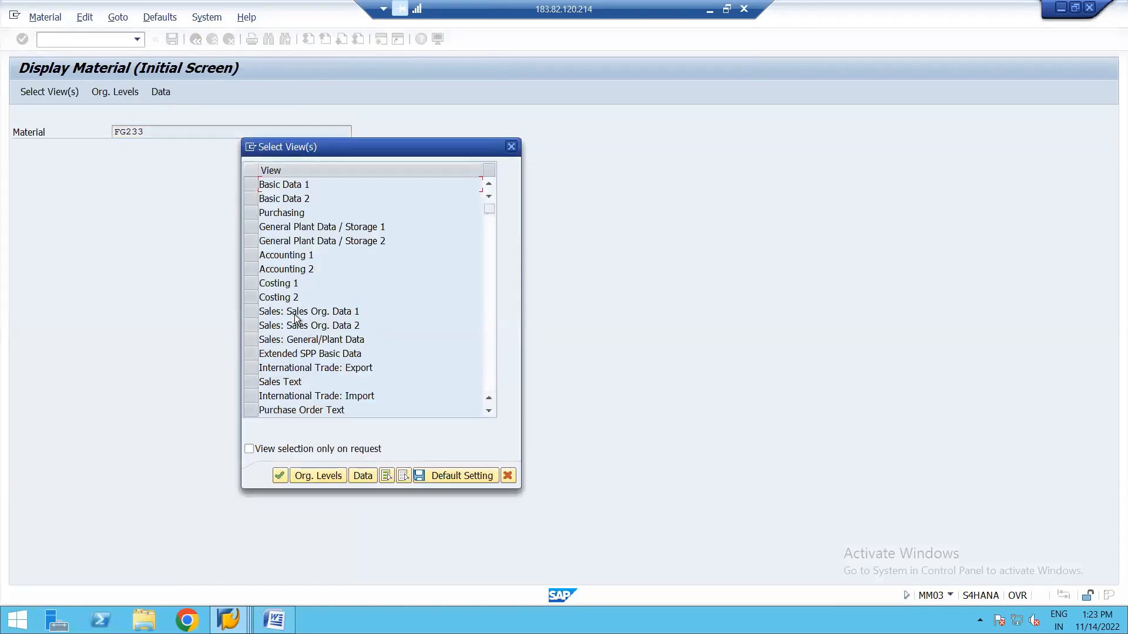
{"action": "left_click", "coordinate": [250, 256]}
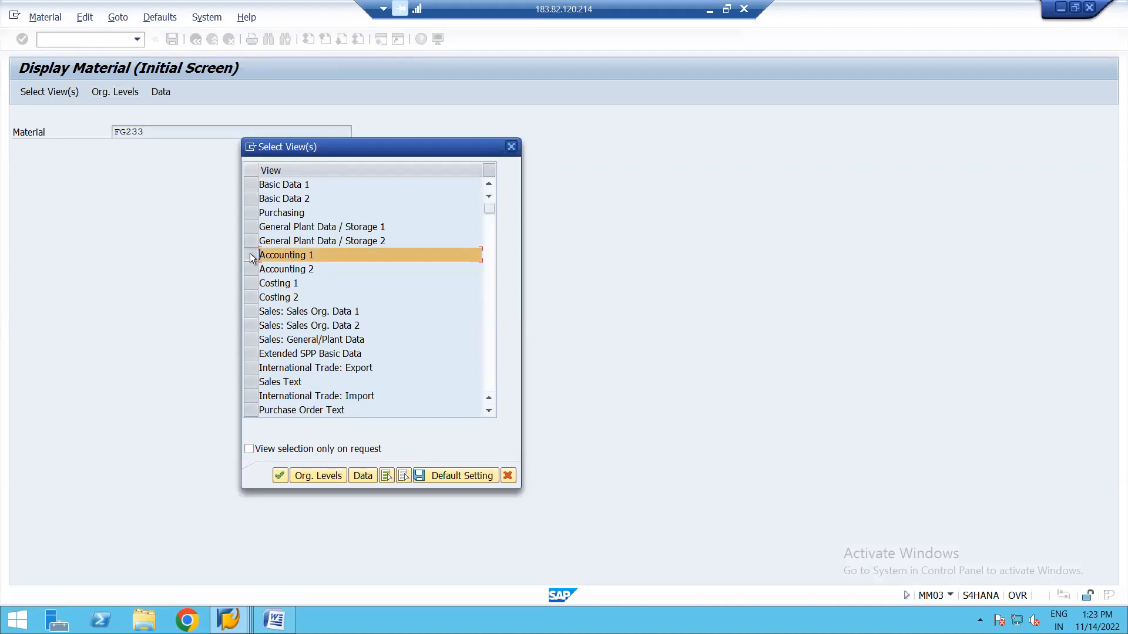
{"action": "key", "text": "Return"}
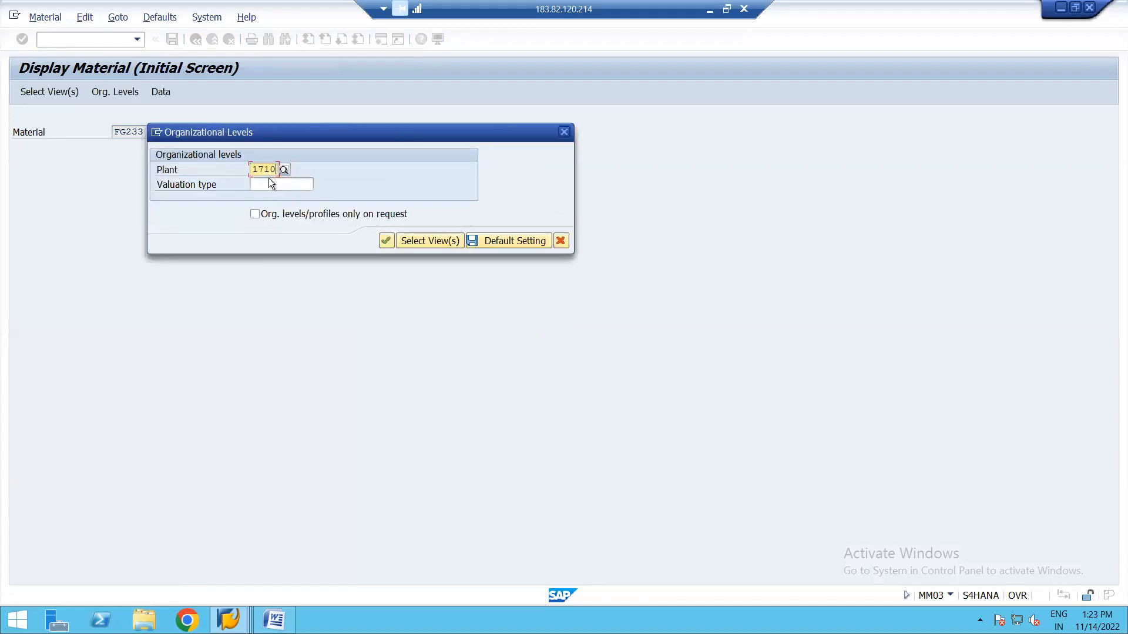
{"action": "key", "text": "Return"}
{"action": "key", "text": "Return"}
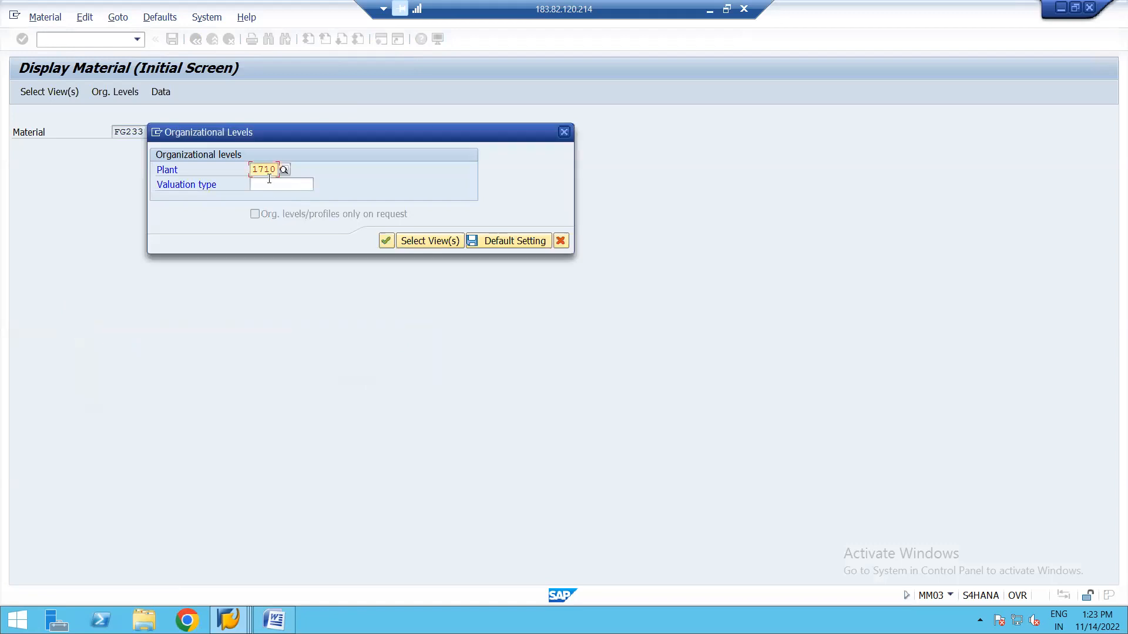
{"action": "left_click", "coordinate": [385, 241]}
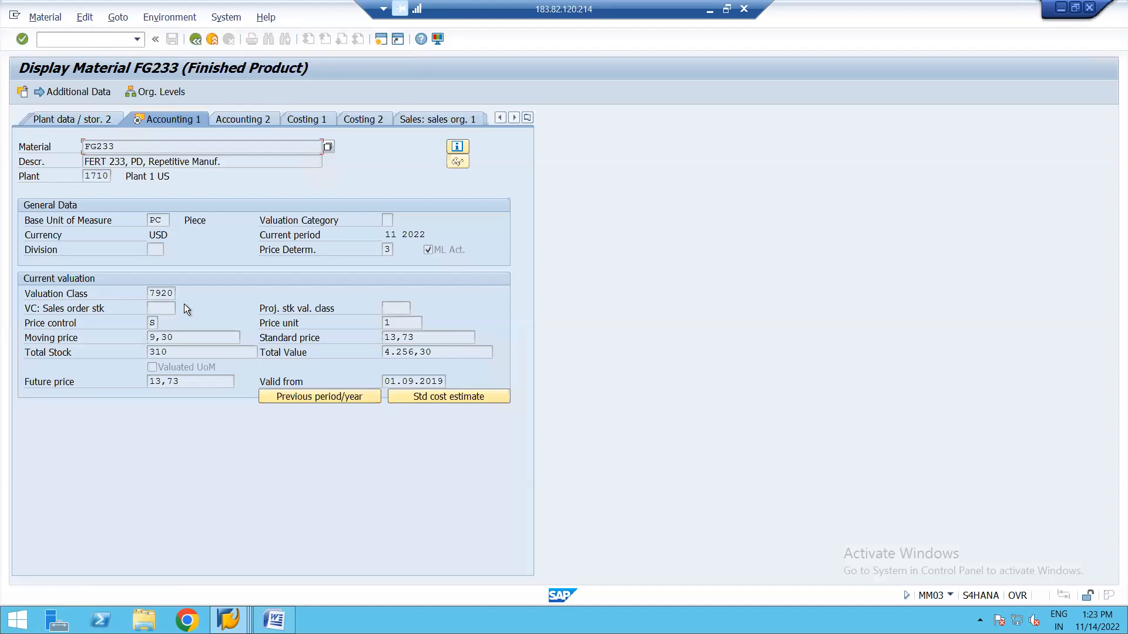
Check FG233's Valuation Class field, then bring the Word title page back on screen.
{"action": "left_click", "coordinate": [167, 293]}
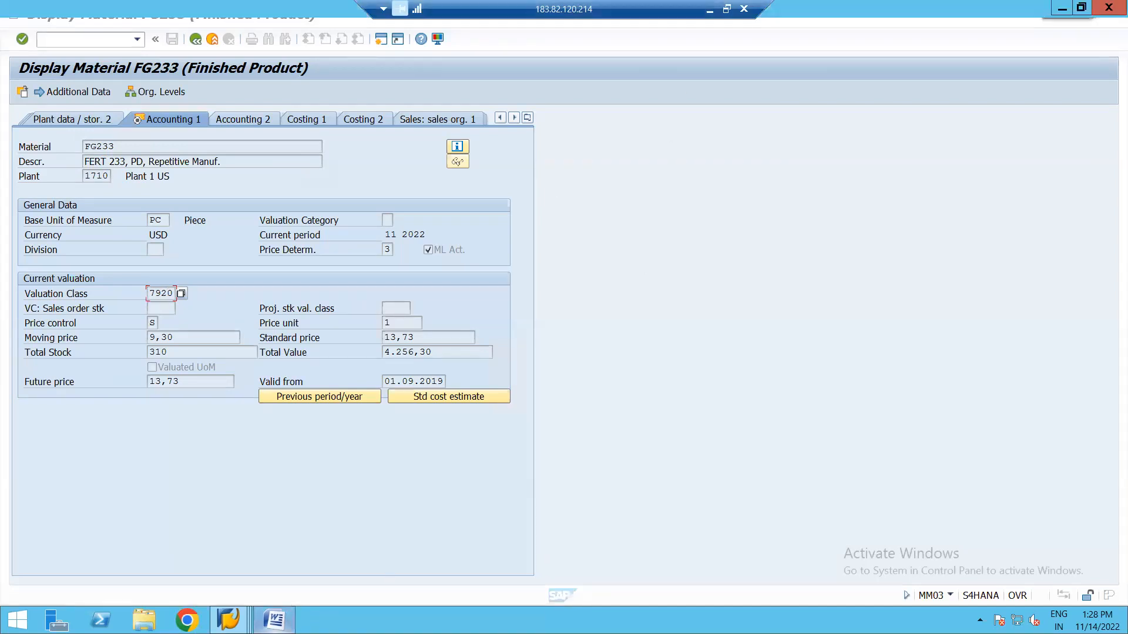
{"action": "left_click", "coordinate": [289, 610]}
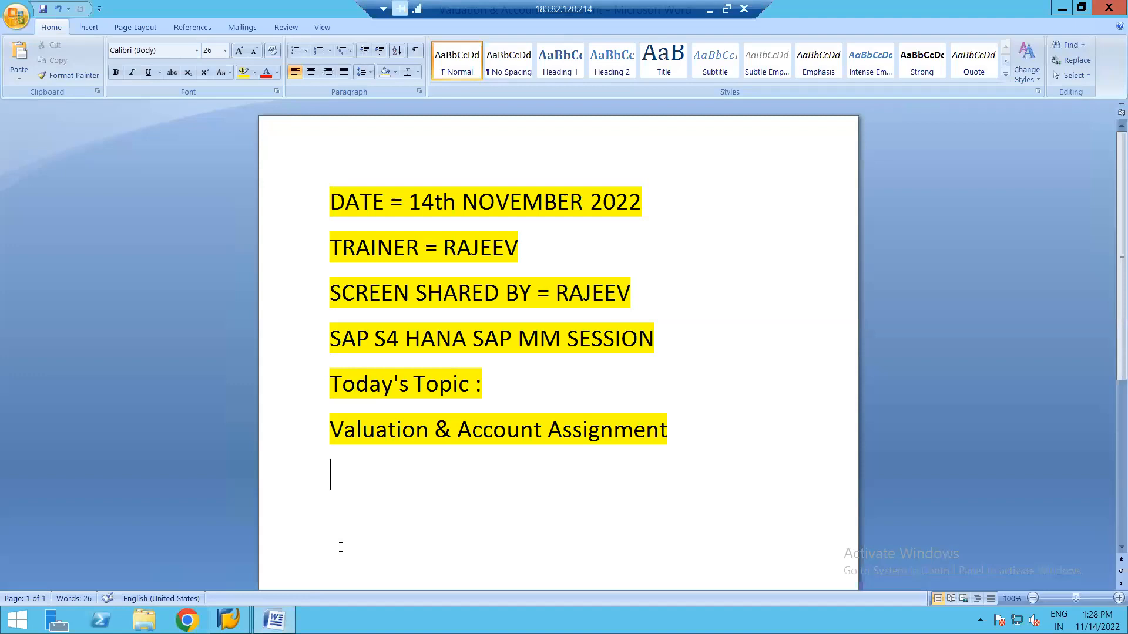
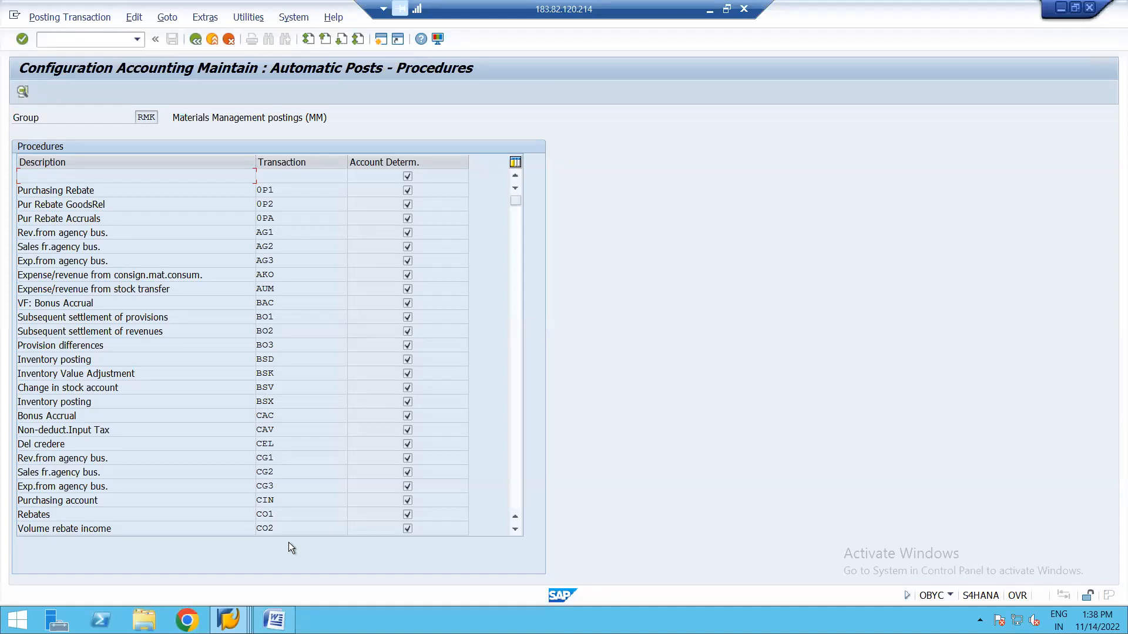
In the Word notes, add 'for Inventory Posting # BSX' after Transaction Event Key.
{"action": "key", "text": "alt+Tab"}
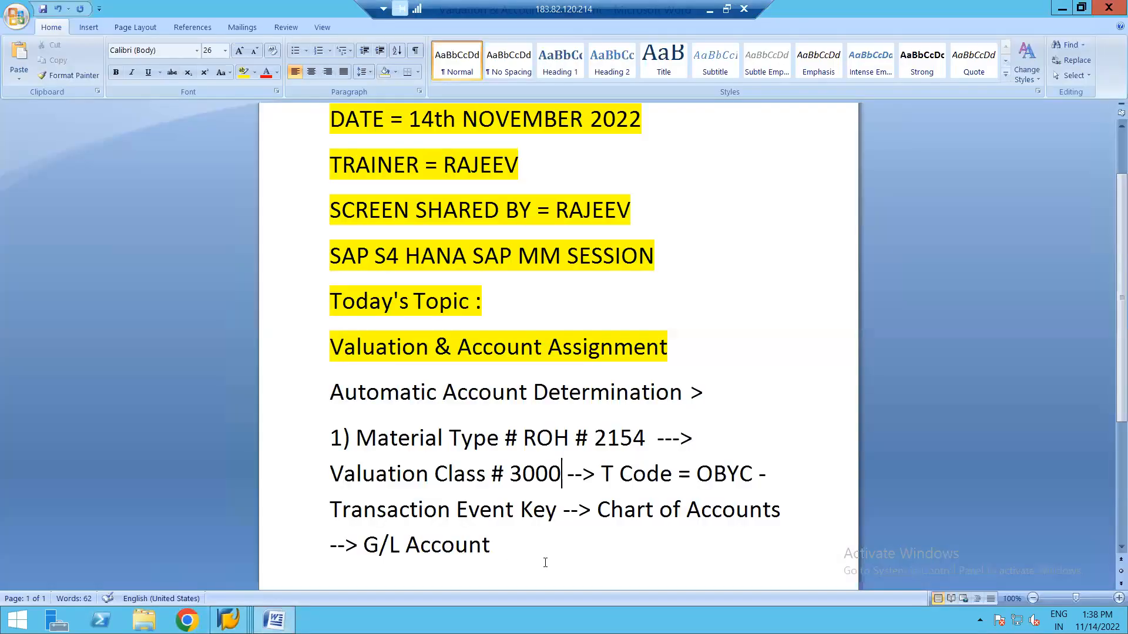
{"action": "left_click", "coordinate": [564, 509]}
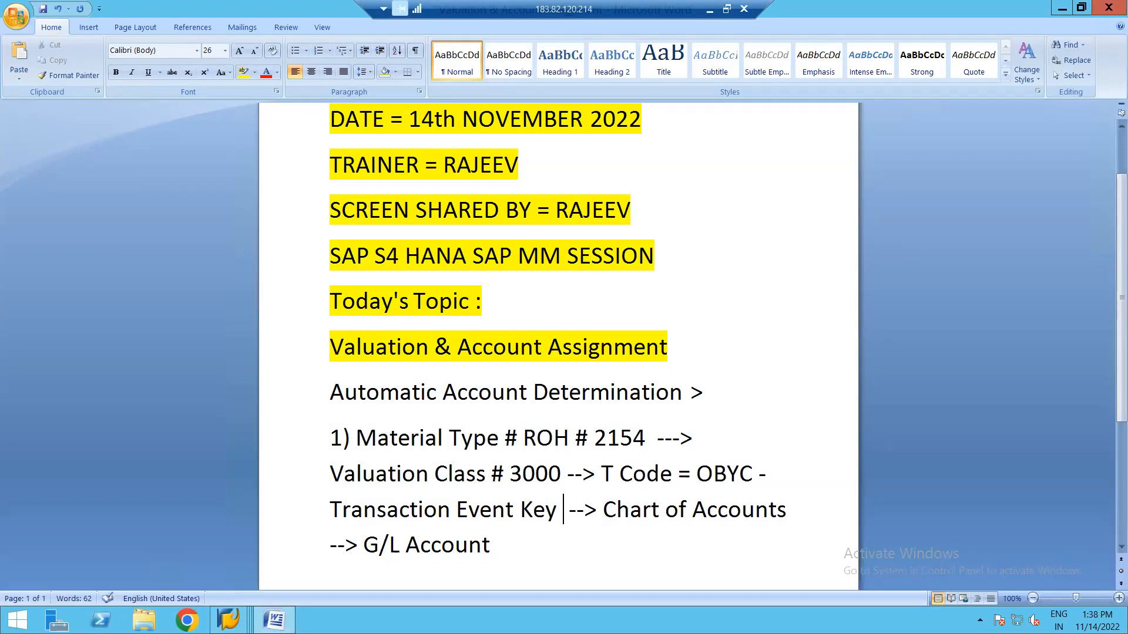
{"action": "type", "text": "for aiN"}
{"action": "key", "text": "BackSpace"}
{"action": "key", "text": "BackSpace"}
{"action": "key", "text": "BackSpace"}
{"action": "type", "text": "Inven"}
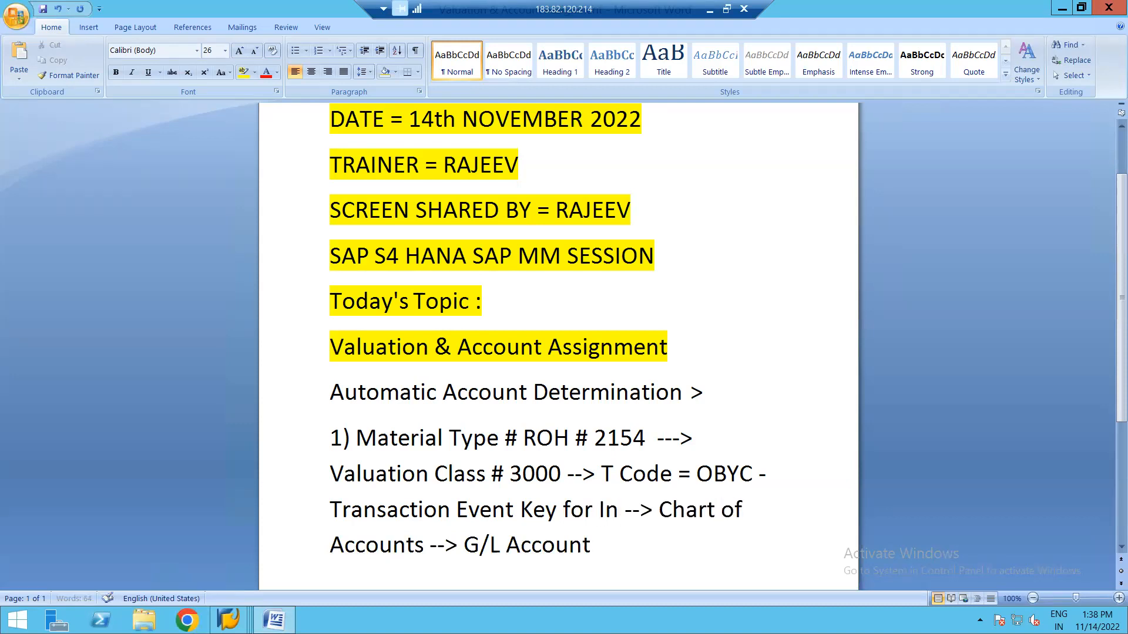
{"action": "type", "text": "t"}
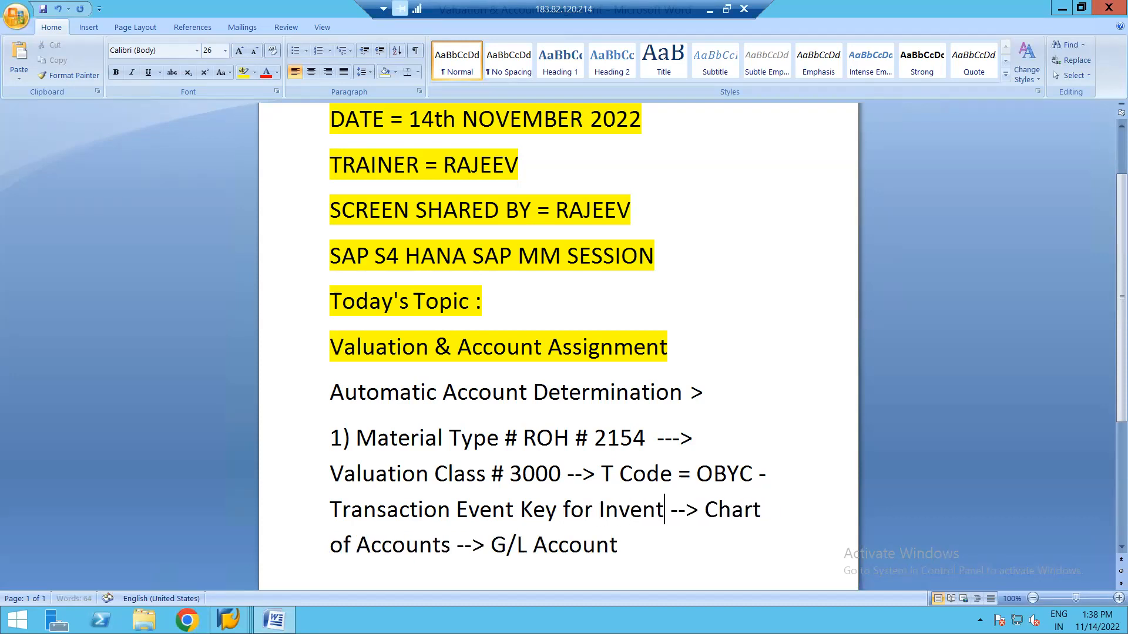
{"action": "type", "text": "ory Postng"}
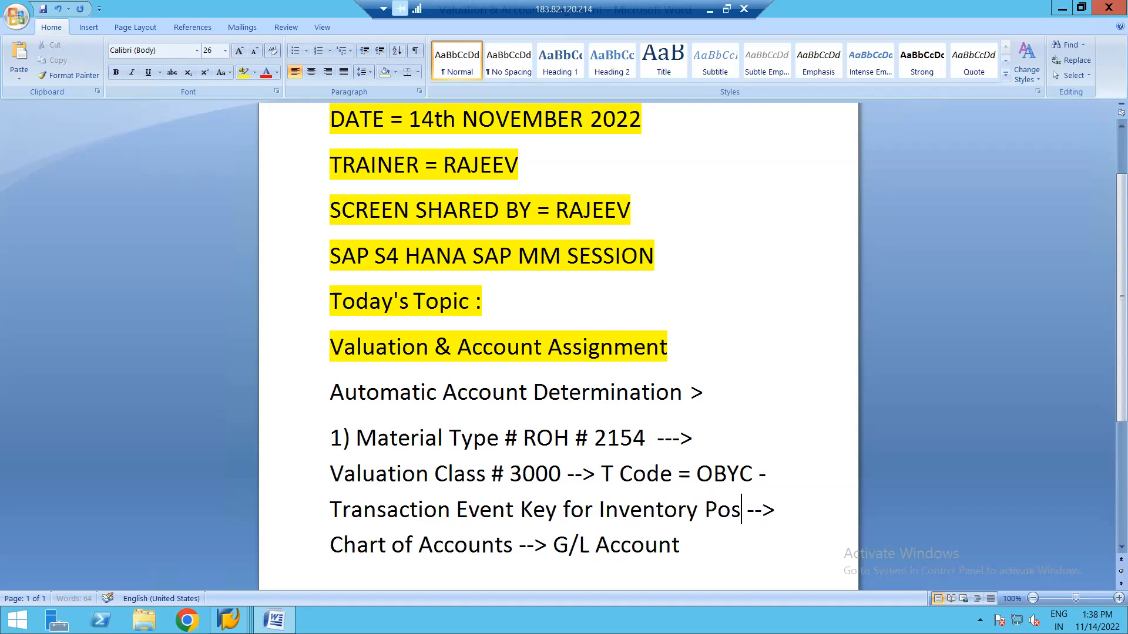
{"action": "key", "text": "BackSpace"}
{"action": "key", "text": "BackSpace"}
{"action": "key", "text": "BackSpace"}
{"action": "type", "text": "ting "}
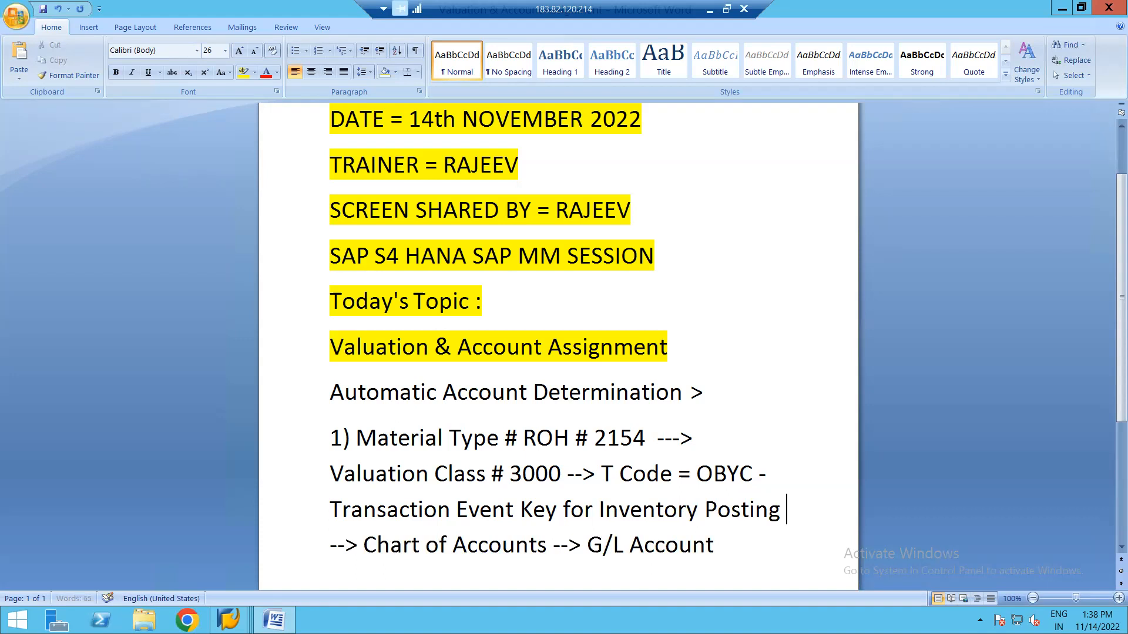
{"action": "type", "text": "# BS"}
{"action": "type", "text": "X"}
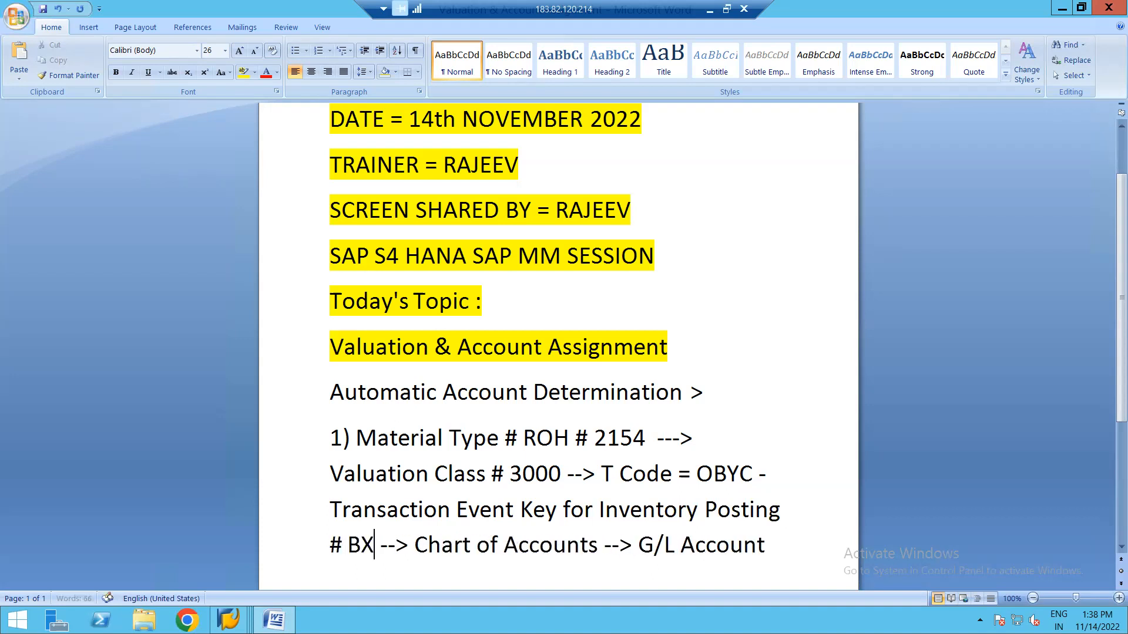
{"action": "key", "text": "BackSpace"}
{"action": "type", "text": "SX"}
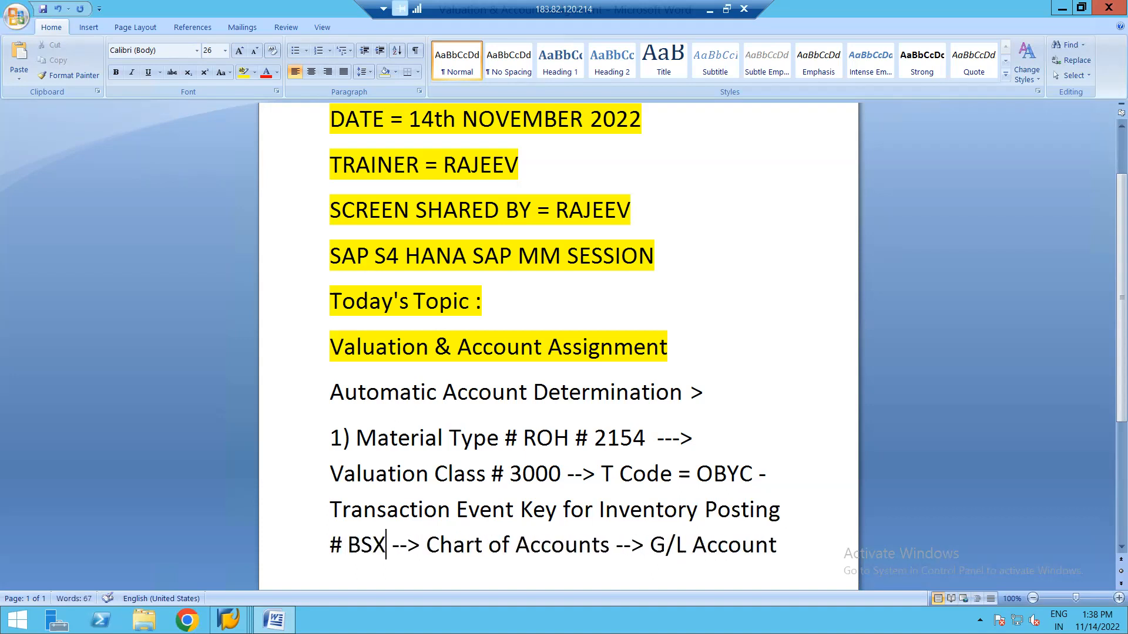
Highlight 2154, 3000 and BSX in green.
{"action": "left_click", "coordinate": [643, 438]}
{"action": "key", "text": "shift+Left"}
{"action": "key", "text": "shift+Left"}
{"action": "key", "text": "shift+Left"}
{"action": "key", "text": "shift+Left"}
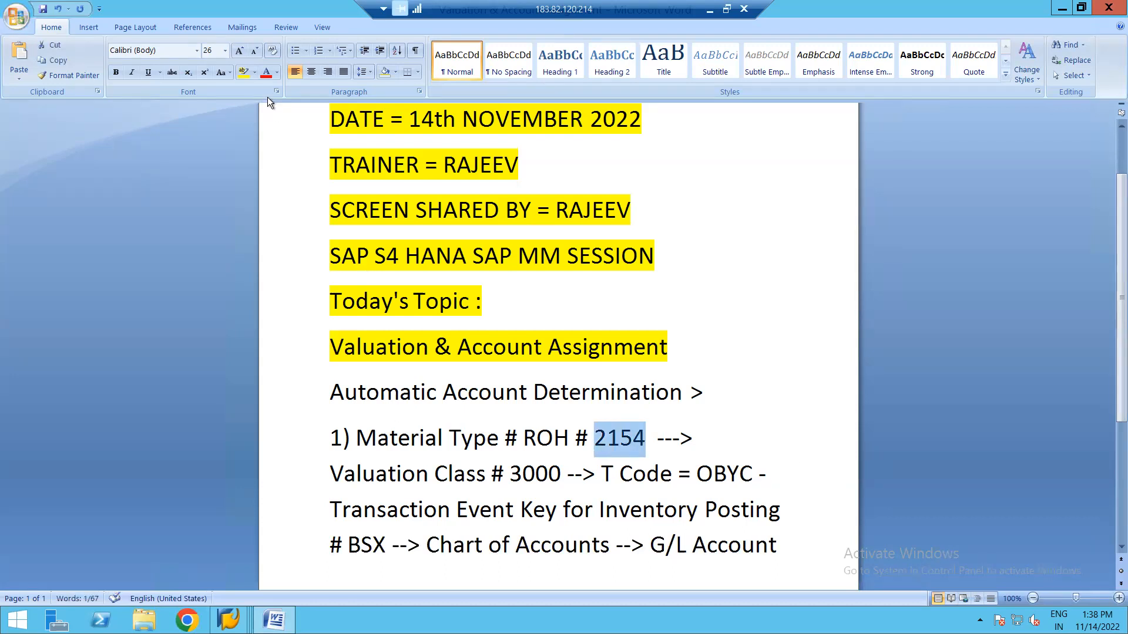
{"action": "left_click", "coordinate": [254, 73]}
{"action": "left_click", "coordinate": [269, 91]}
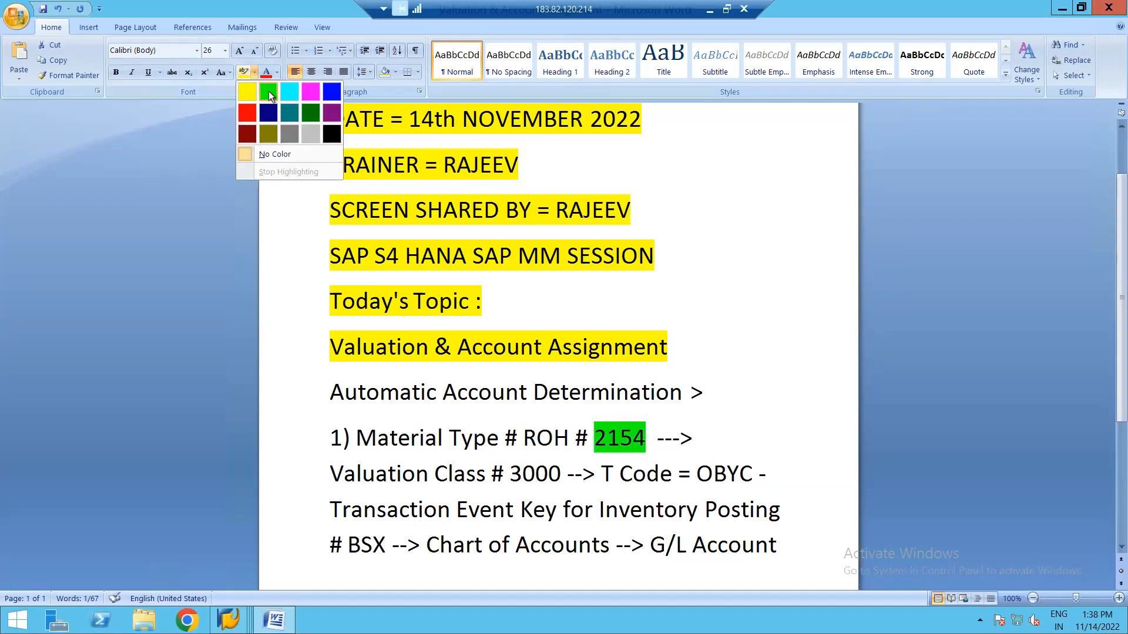
{"action": "left_click", "coordinate": [560, 474]}
{"action": "key", "text": "shift+Left"}
{"action": "key", "text": "shift+Left"}
{"action": "key", "text": "shift+Left"}
{"action": "key", "text": "shift+Left"}
{"action": "key", "text": "shift+Left"}
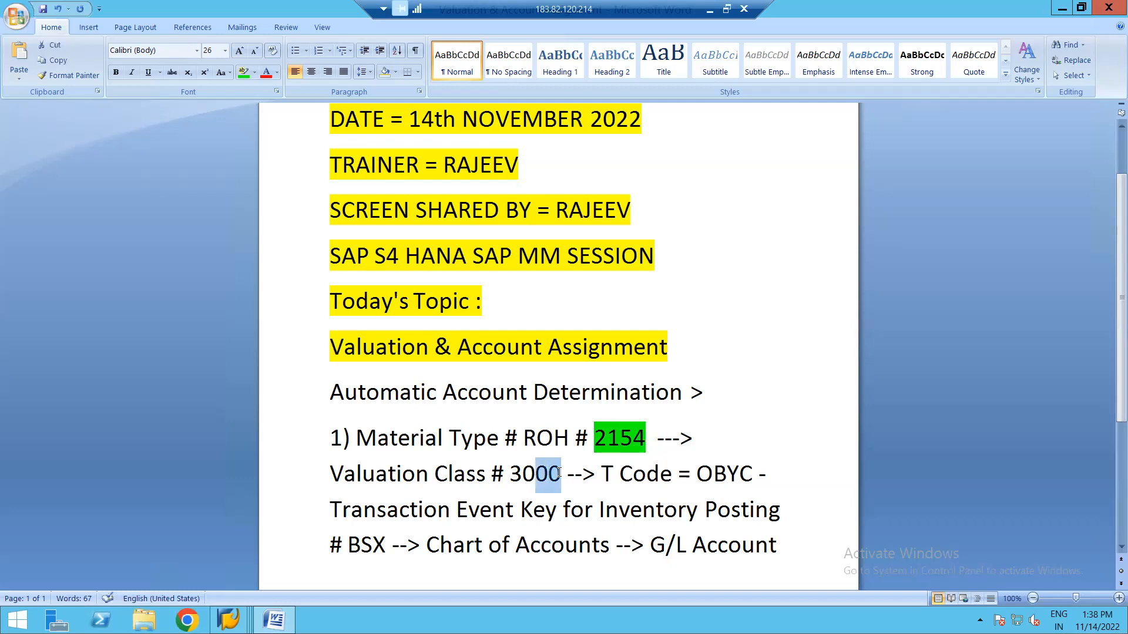
{"action": "key", "text": "shift+Right"}
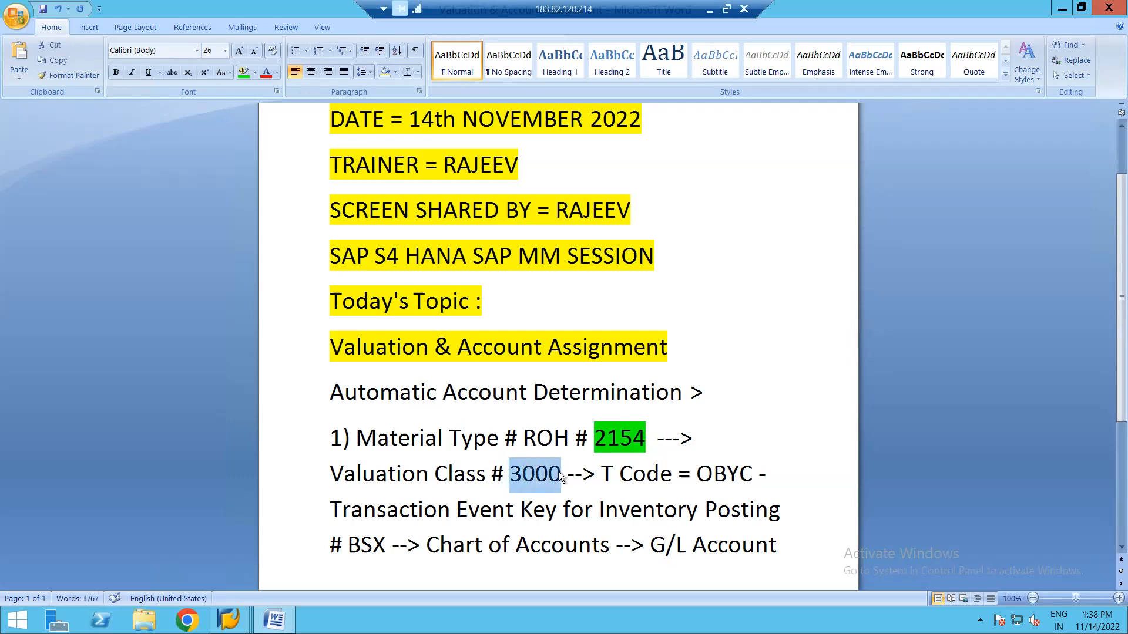
{"action": "left_click", "coordinate": [243, 73]}
{"action": "key", "text": "Left"}
{"action": "left_click", "coordinate": [384, 542]}
{"action": "key", "text": "shift+Left"}
{"action": "key", "text": "shift+Left"}
{"action": "key", "text": "shift+Left"}
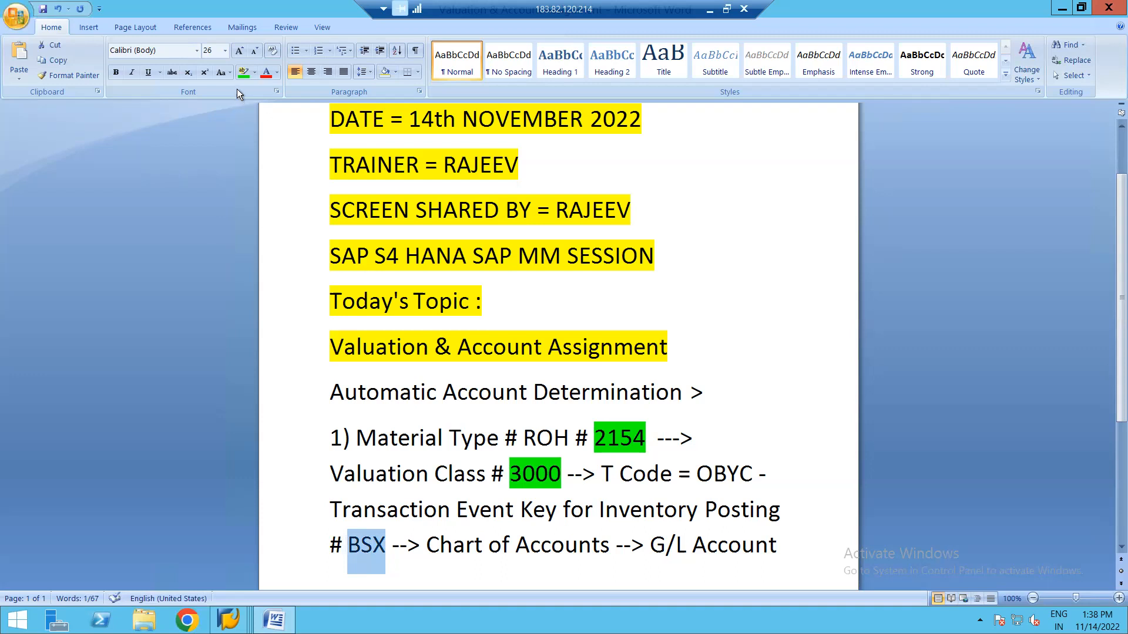
{"action": "left_click", "coordinate": [243, 73]}
{"action": "key", "text": "Left"}
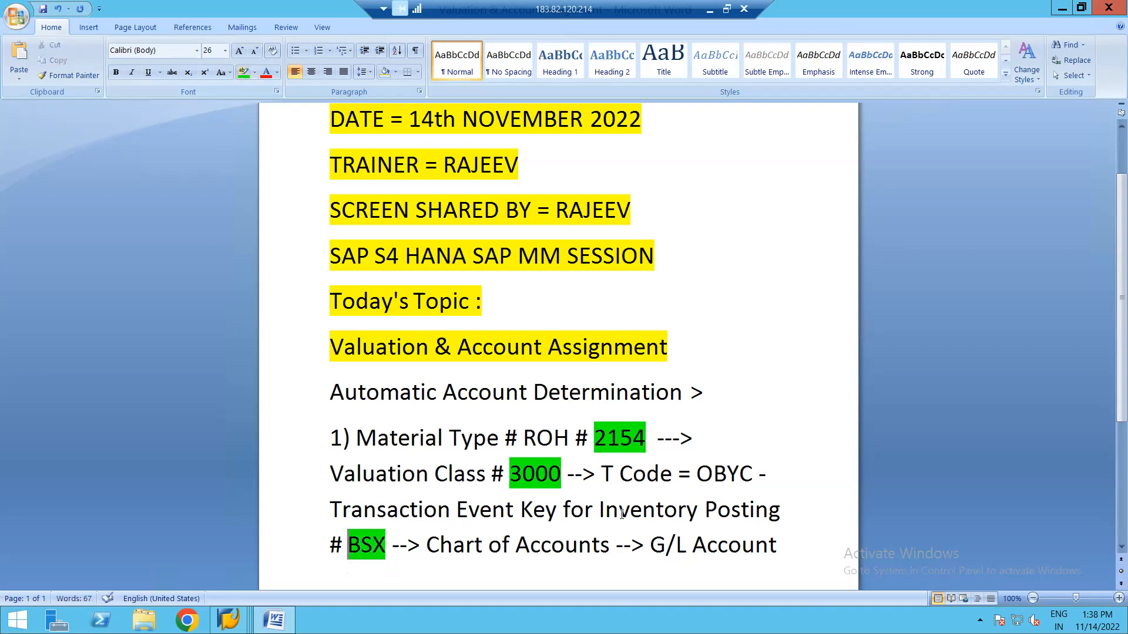
Add ' # ' after Chart of Accounts, then return to the SAP procedures list.
{"action": "left_click", "coordinate": [611, 546]}
{"action": "type", "text": "#"}
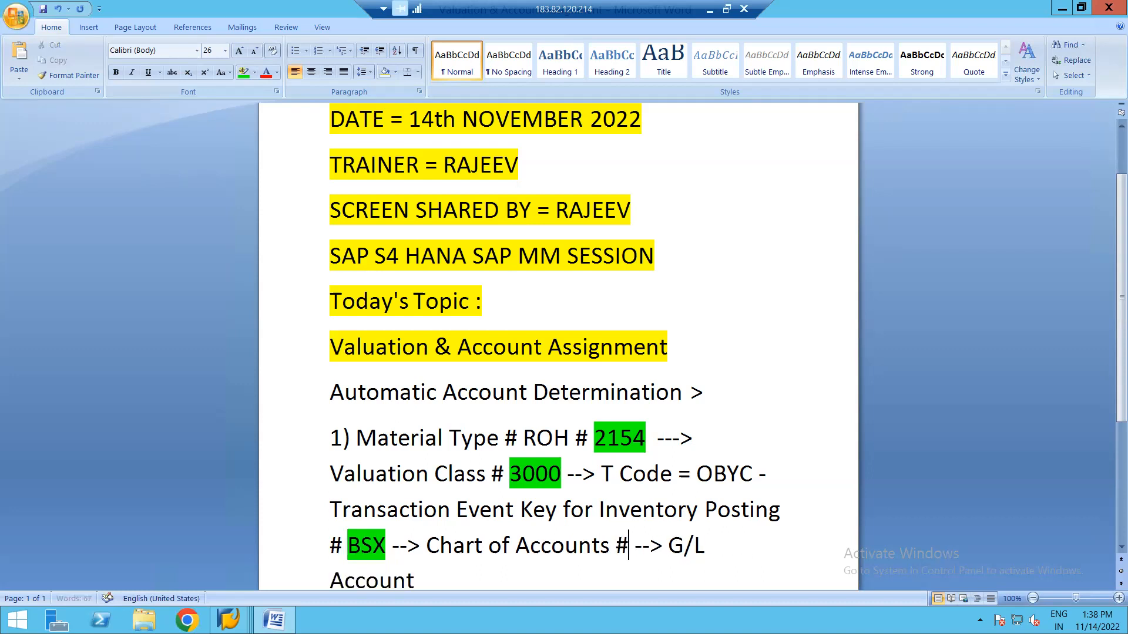
{"action": "key", "text": "alt+Tab"}
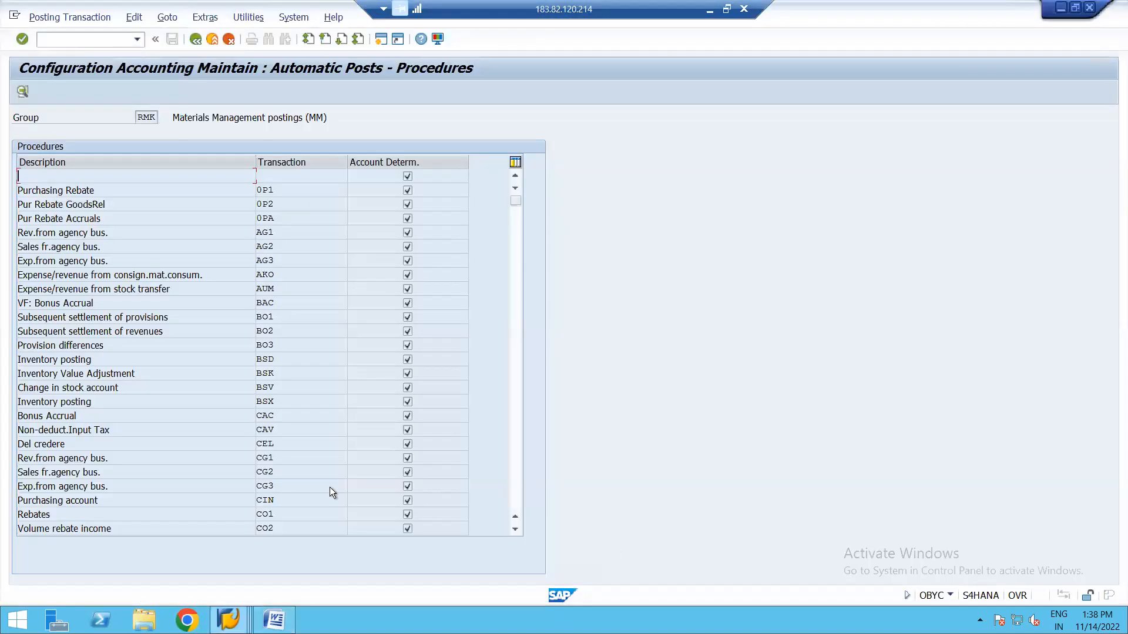
Open the BSX account assignments for chart of accounts YCOA, showing G/L 13100000 for class 3000.
{"action": "double_click", "coordinate": [267, 402]}
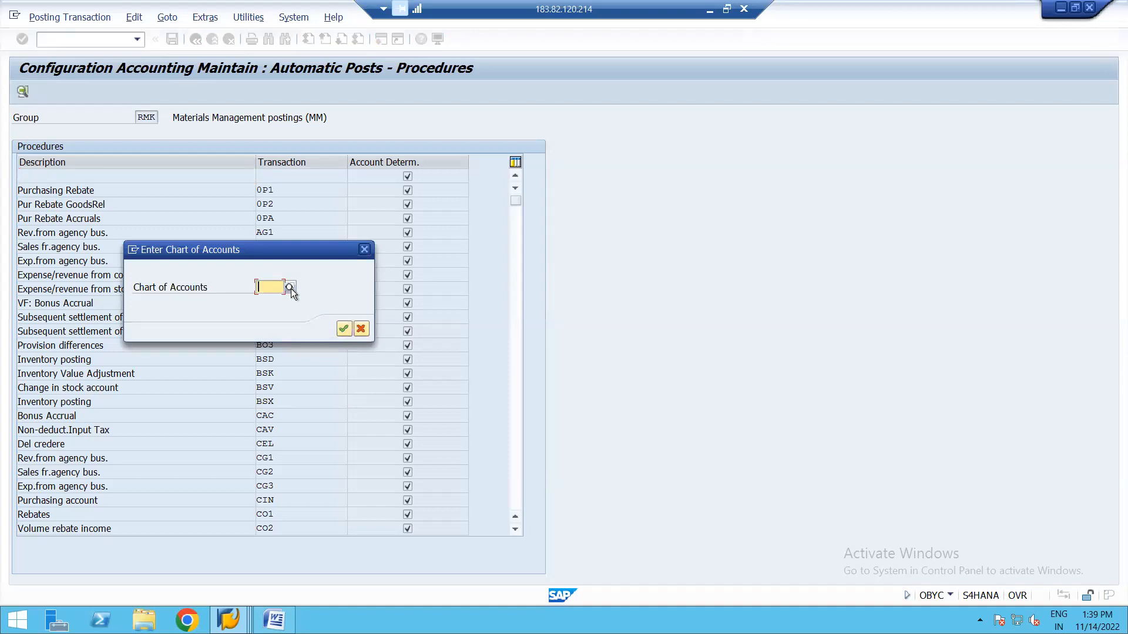
{"action": "left_click", "coordinate": [291, 287]}
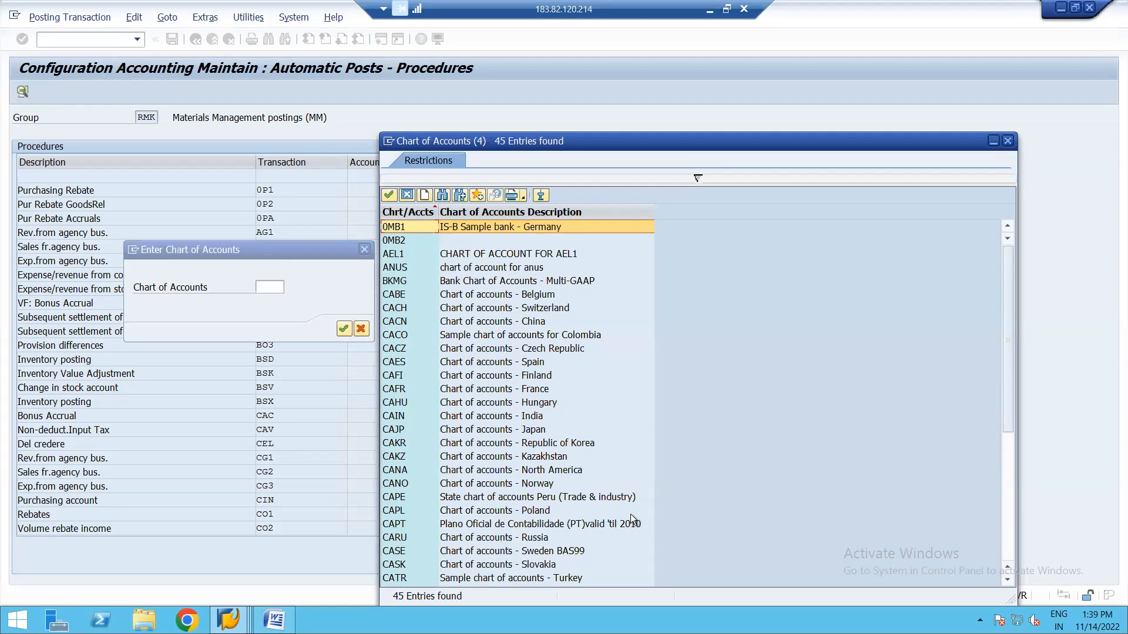
{"action": "left_click", "coordinate": [1010, 544]}
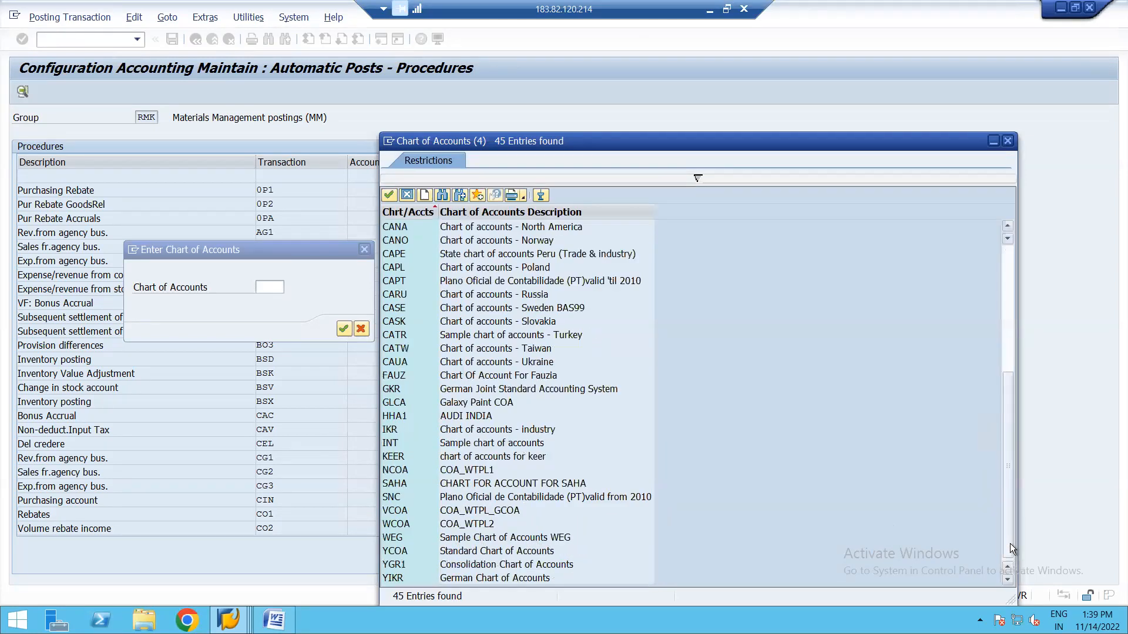
{"action": "double_click", "coordinate": [468, 553]}
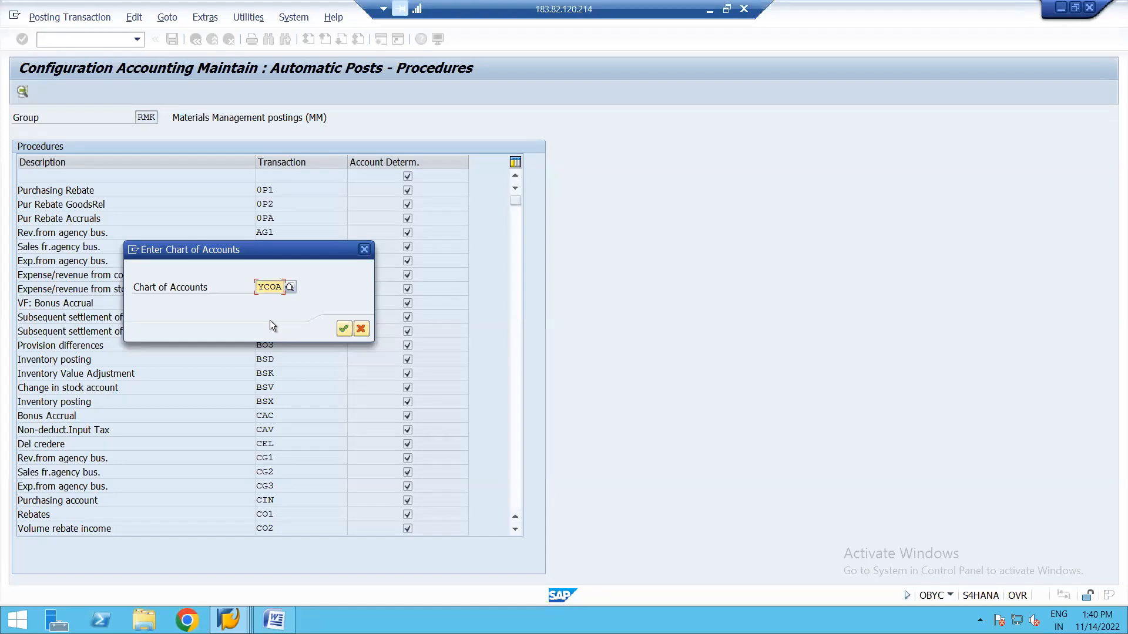
{"action": "left_click", "coordinate": [345, 329]}
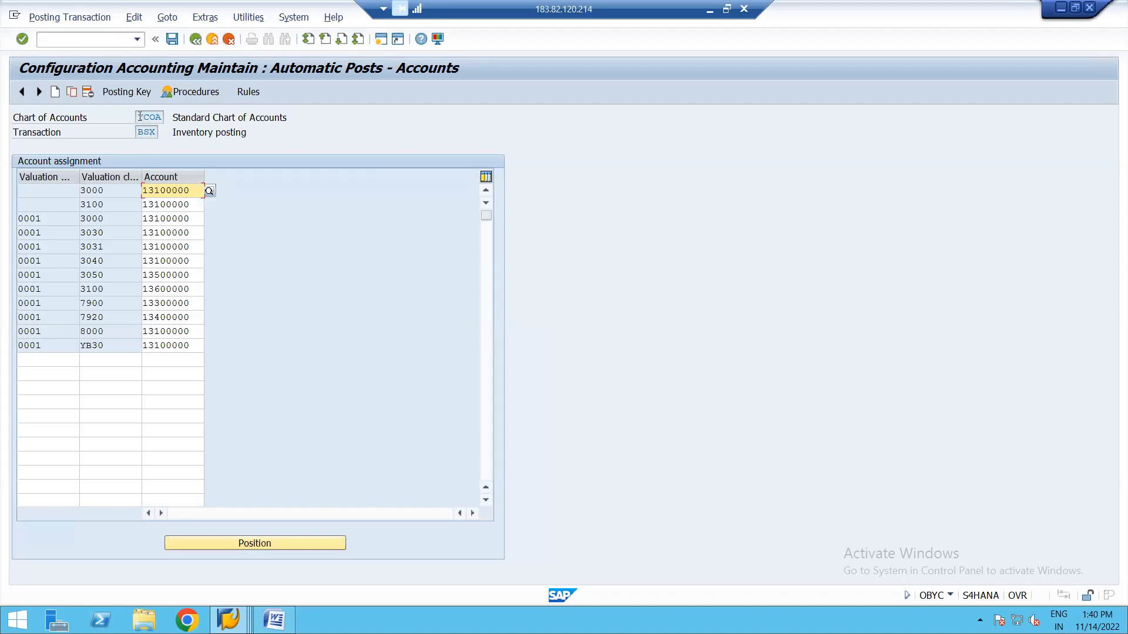
{"action": "left_click", "coordinate": [275, 620]}
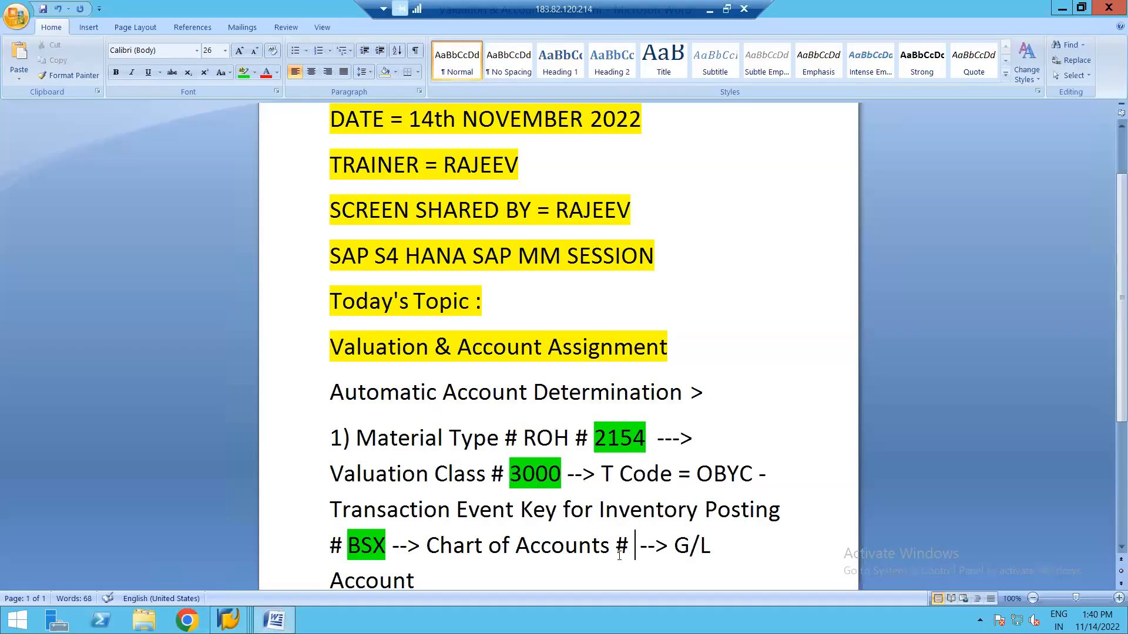
Add 'YCOA' highlighted in green after Chart of Accounts, and a '#' after G/L Account.
{"action": "type", "text": "YCOA"}
{"action": "key", "text": "shift+Left"}
{"action": "key", "text": "shift+Left"}
{"action": "key", "text": "shift+Left"}
{"action": "key", "text": "shift+Left"}
{"action": "key", "text": "shift+Left"}
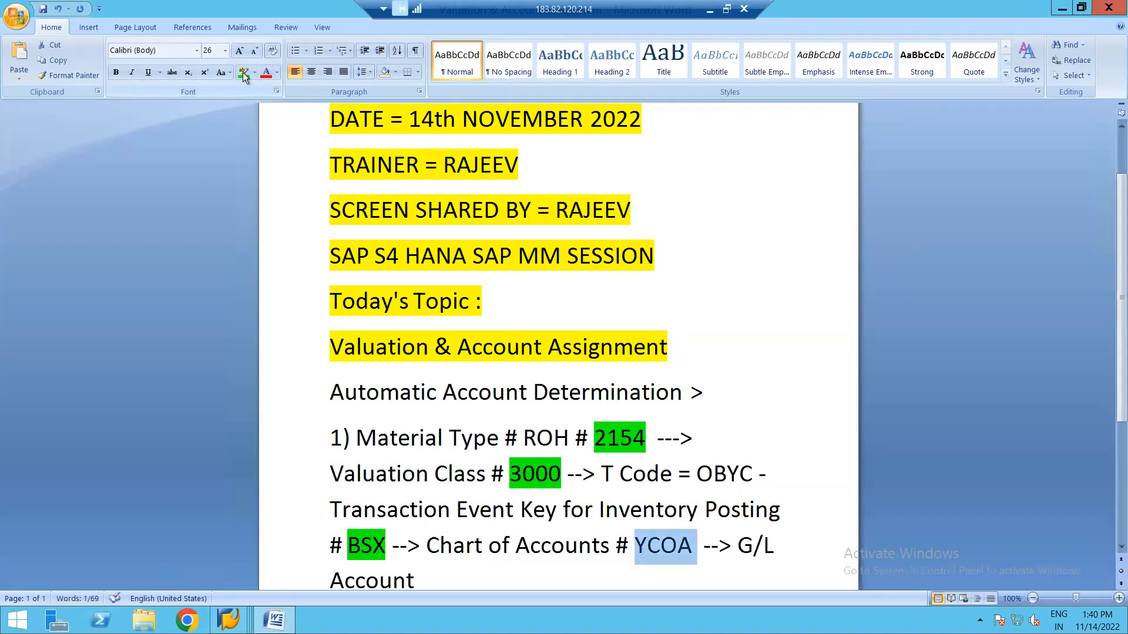
{"action": "left_click", "coordinate": [243, 73]}
{"action": "key", "text": "Left"}
{"action": "left_click", "coordinate": [436, 573]}
{"action": "type", "text": "#"}
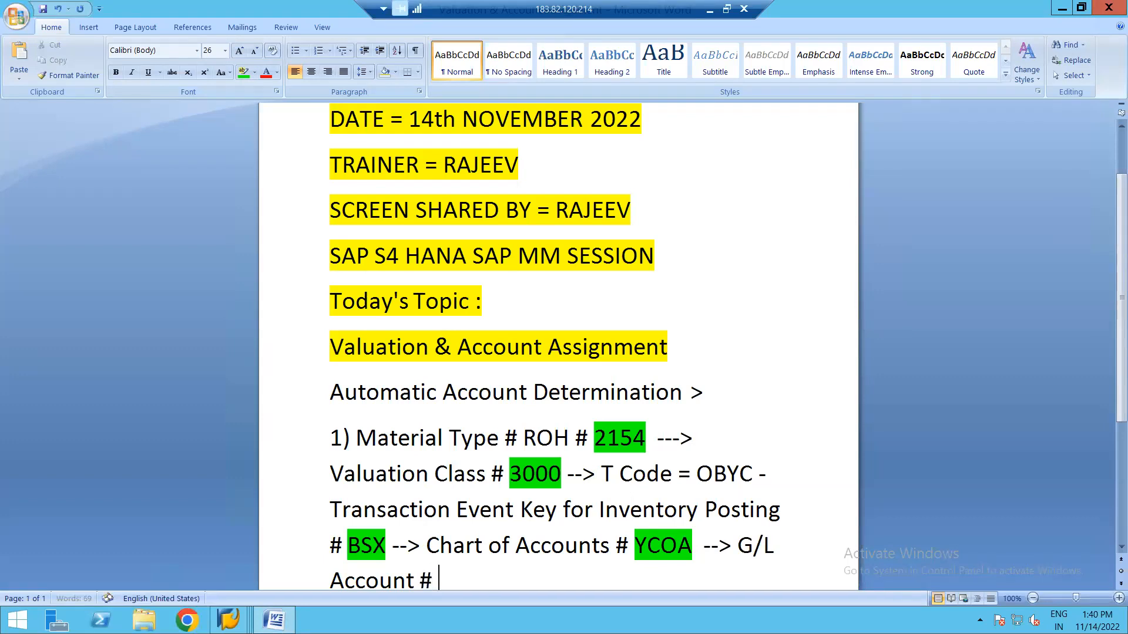
{"action": "key", "text": "alt+Tab"}
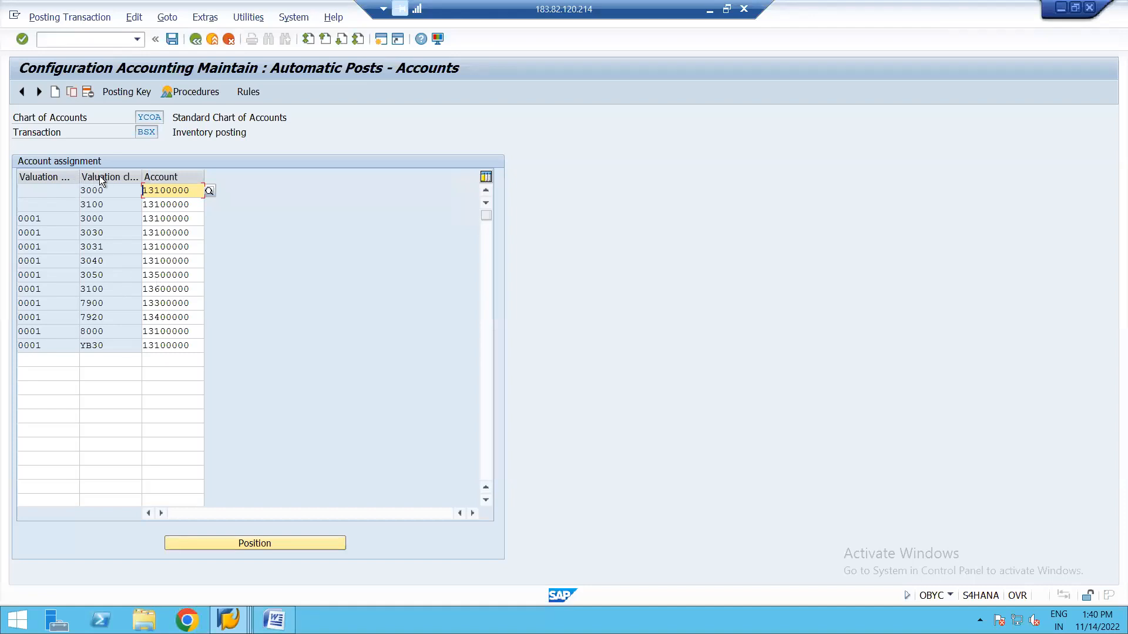
Widen the Valuation modif. column so the Valuation modif. and Valuation class headings read in full.
{"action": "left_click_drag", "start_coordinate": [78, 175], "coordinate": [326, 174]}
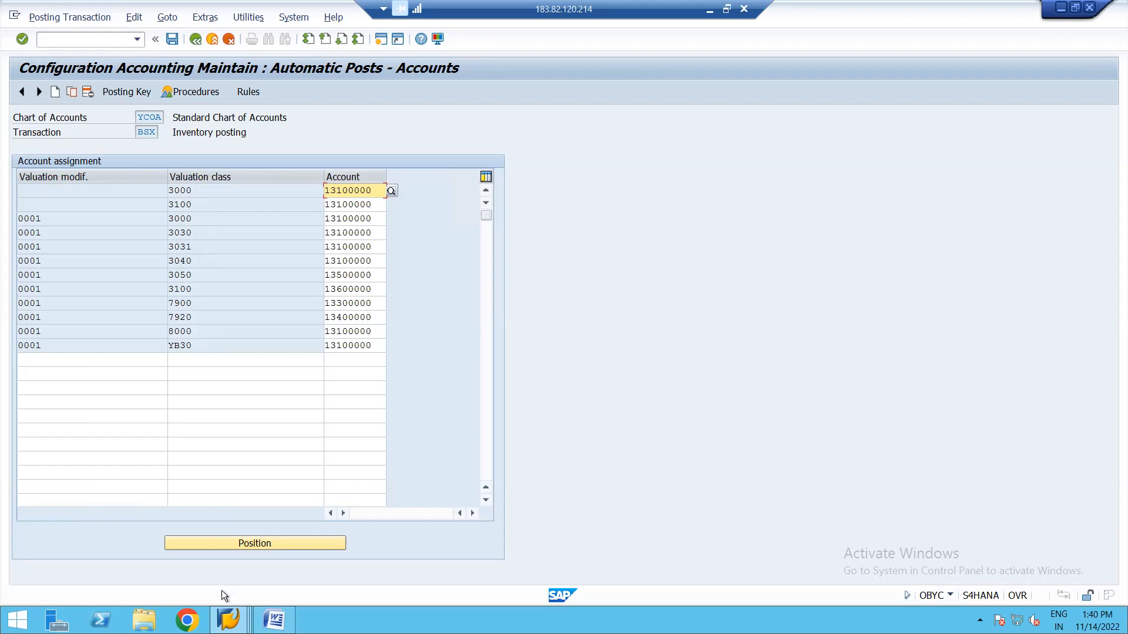
{"action": "left_click", "coordinate": [228, 620]}
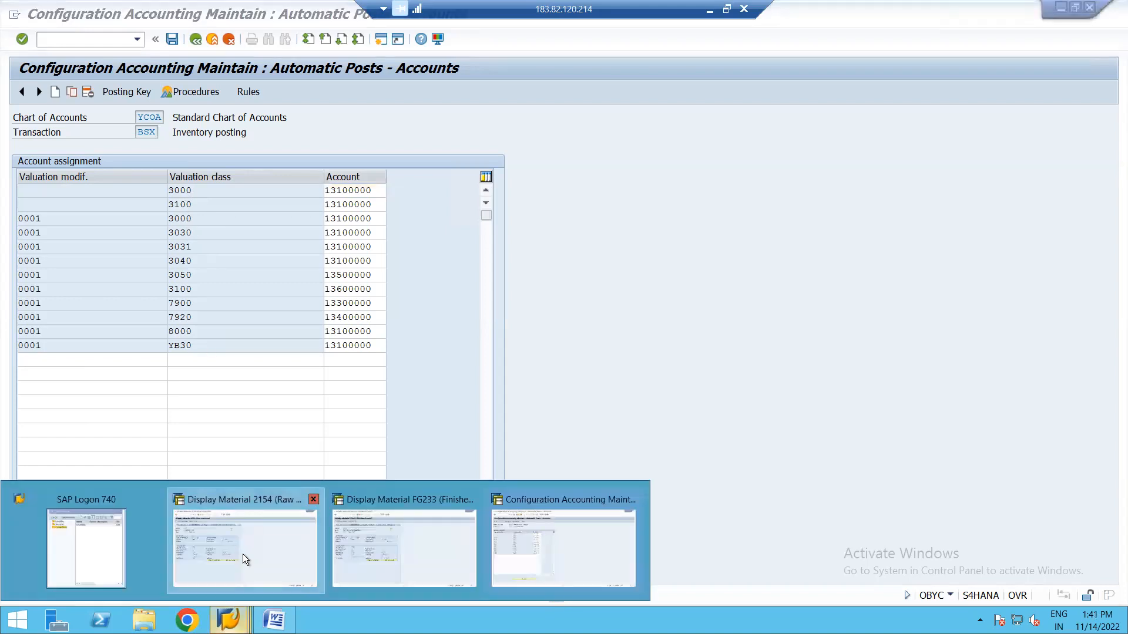
{"action": "left_click", "coordinate": [242, 555]}
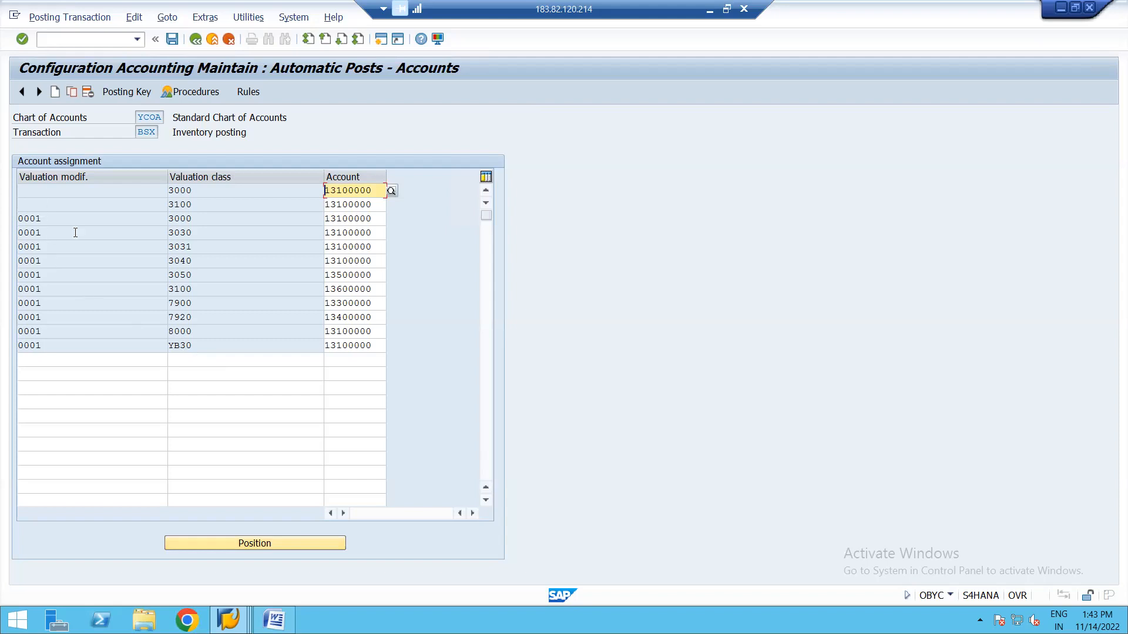
{"action": "left_click", "coordinate": [44, 192]}
{"action": "left_click", "coordinate": [45, 204]}
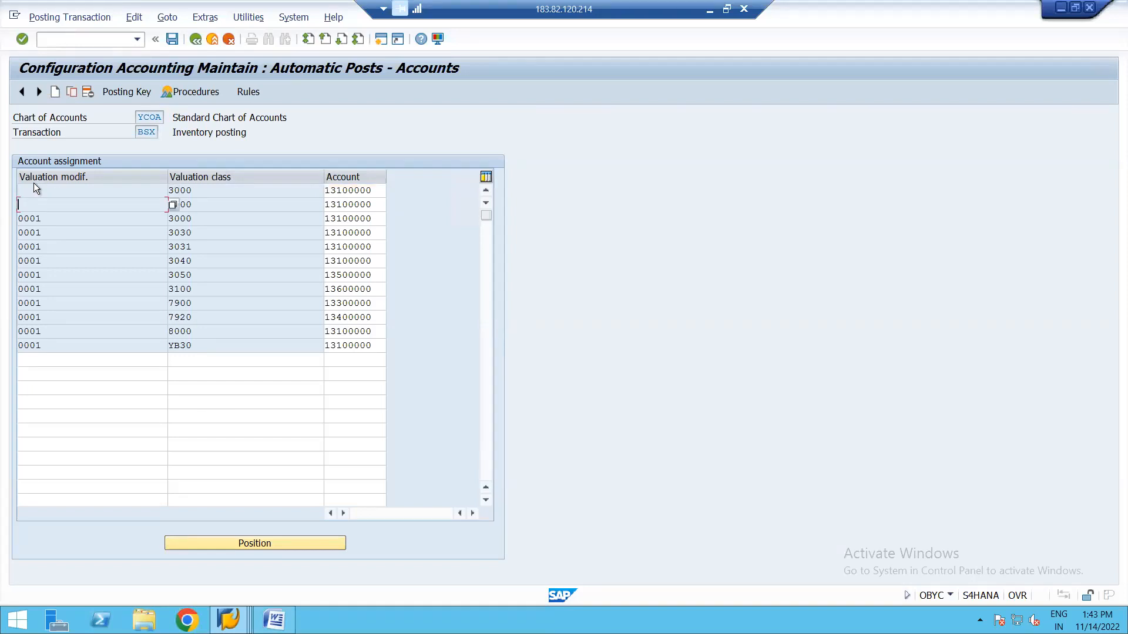
{"action": "left_click", "coordinate": [46, 191]}
Check the 0001 / 3030 and 0001 / 3000 rows against material 2154's valuation class in Display Material.
{"action": "left_click", "coordinate": [51, 231]}
{"action": "left_click", "coordinate": [50, 219]}
{"action": "left_click", "coordinate": [221, 603]}
{"action": "left_click", "coordinate": [223, 549]}
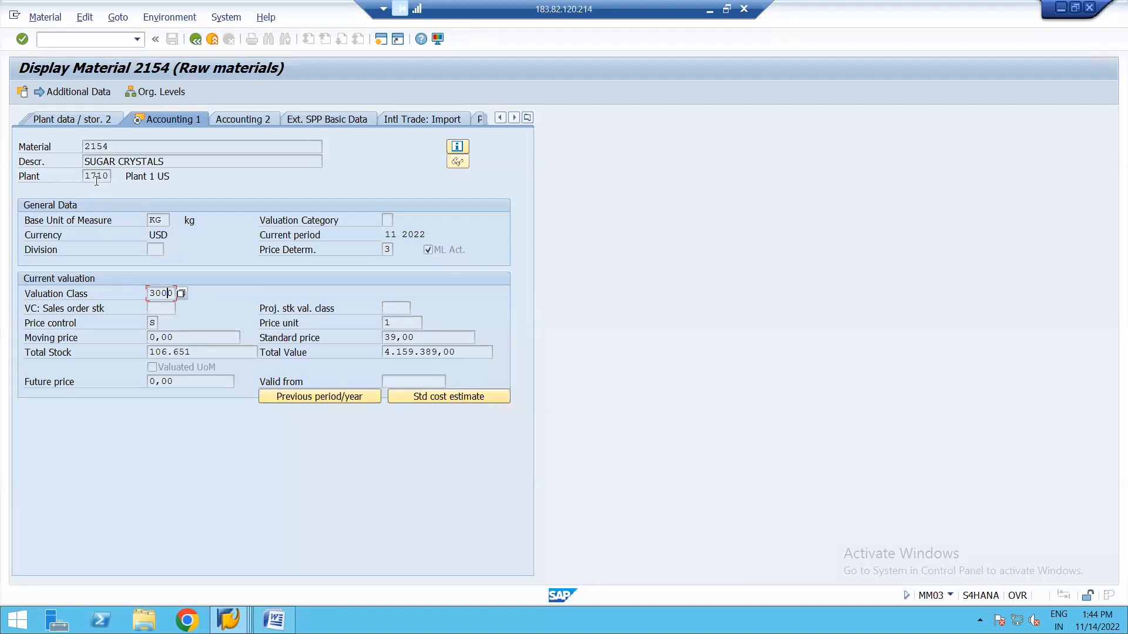
{"action": "key", "text": "alt+Tab"}
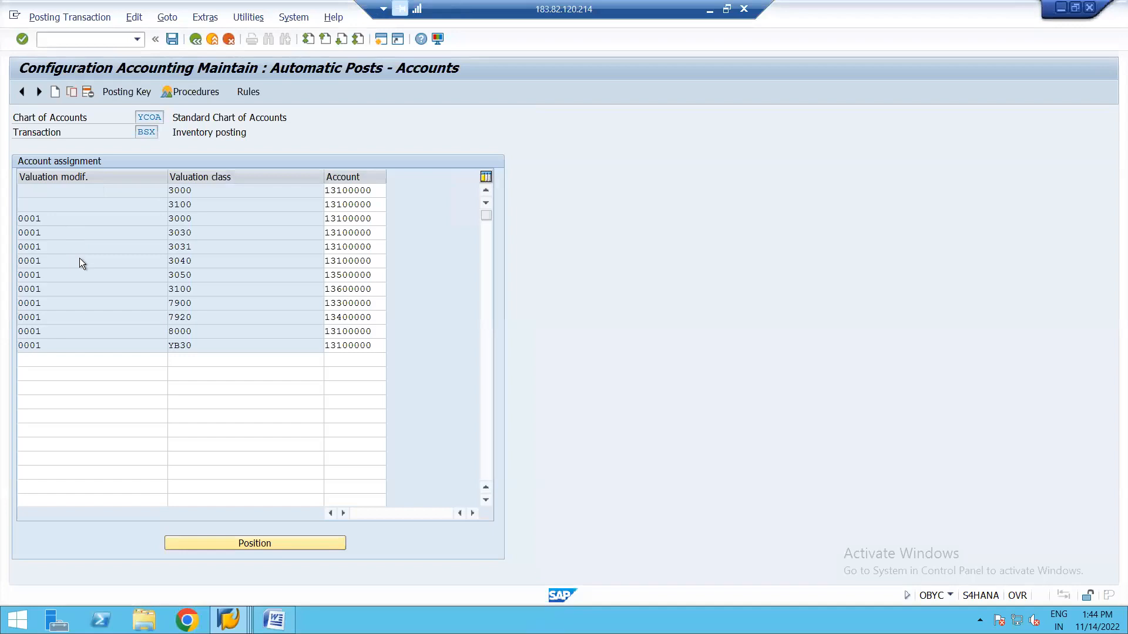
{"action": "left_click", "coordinate": [65, 246]}
{"action": "left_click", "coordinate": [57, 621]}
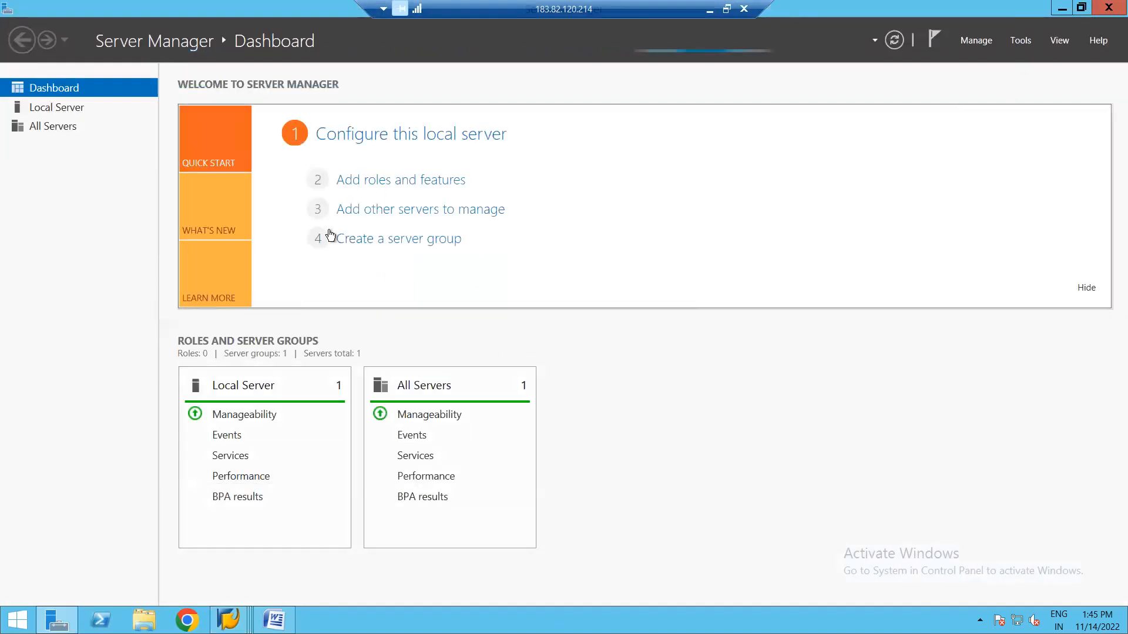
{"action": "left_click", "coordinate": [71, 610]}
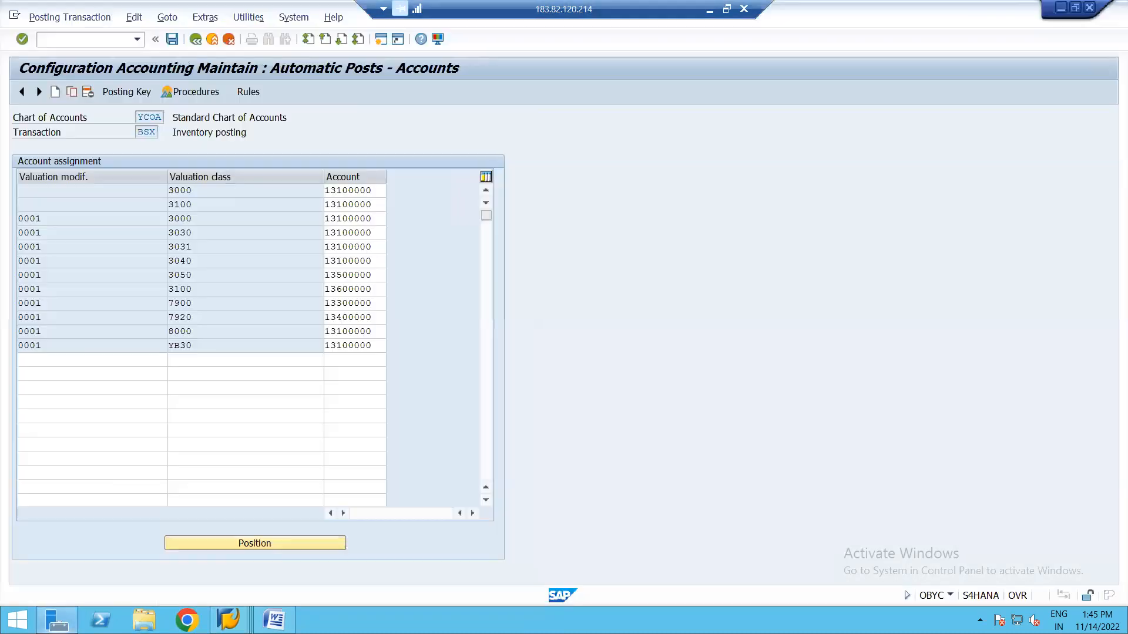
Launch Excel with a blank workbook.
{"action": "left_click", "coordinate": [18, 620]}
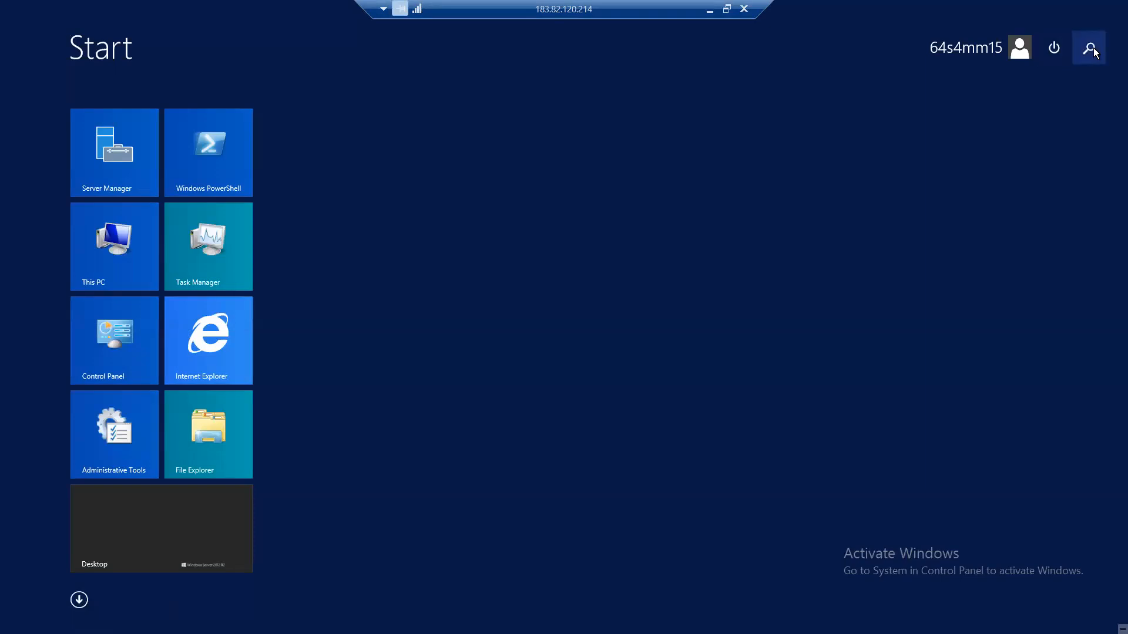
{"action": "left_click", "coordinate": [1090, 48]}
{"action": "type", "text": "EXCEL"}
{"action": "left_click", "coordinate": [1023, 125]}
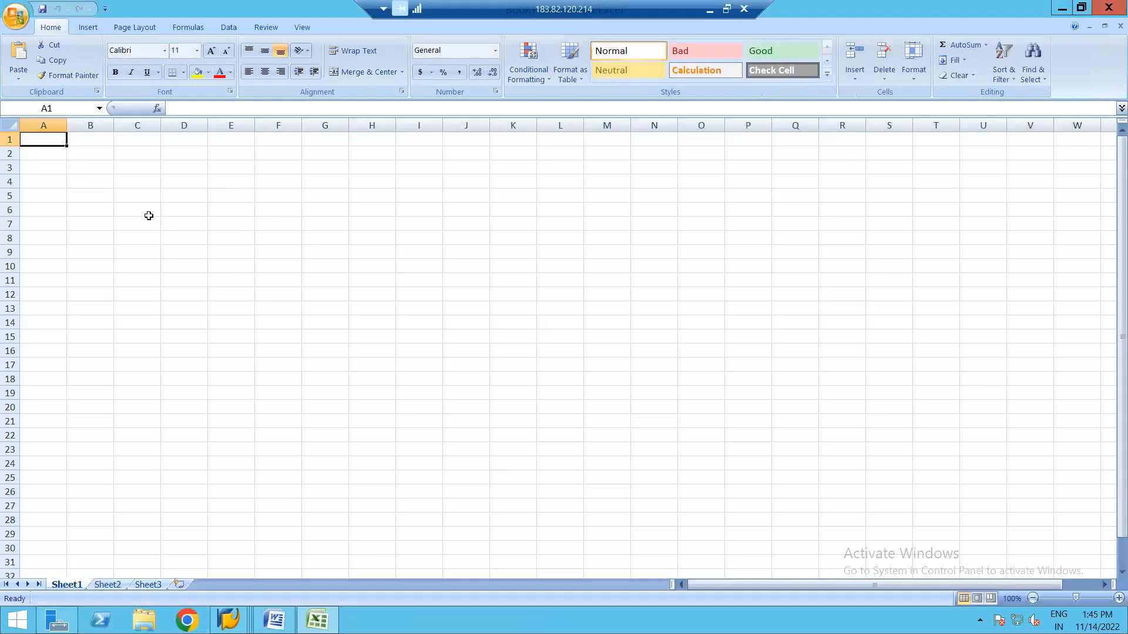
Enter headers 'Valuation Modifier' in C6 and 'Plants' in D6, widening column C.
{"action": "left_click", "coordinate": [140, 207]}
{"action": "type", "text": "Vala"}
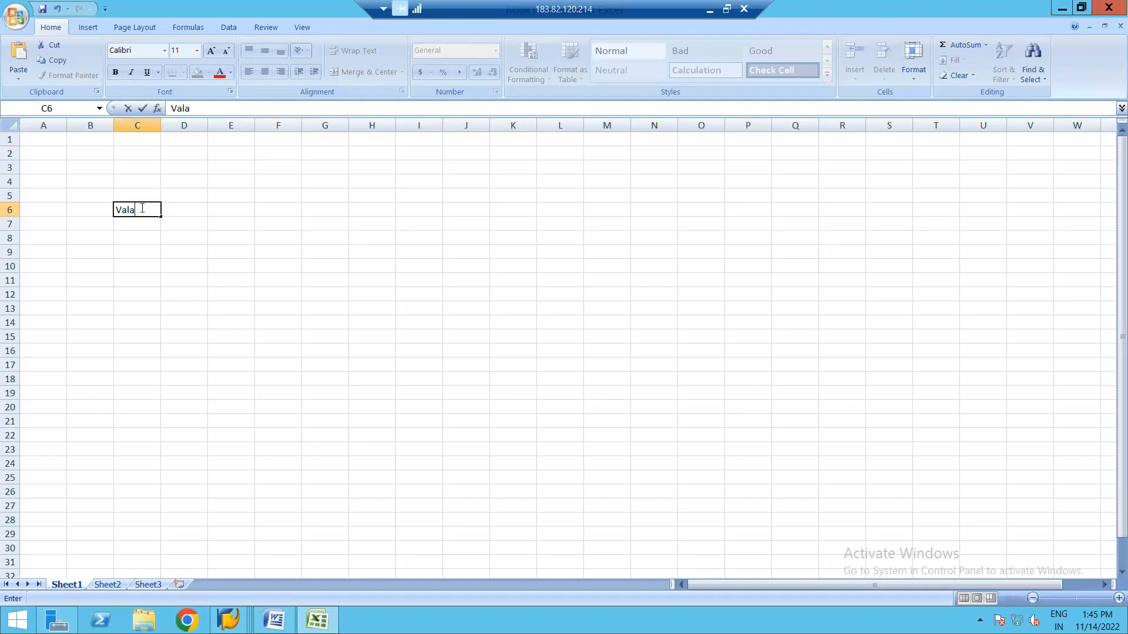
{"action": "key", "text": "BackSpace"}
{"action": "type", "text": "uation Modifier"}
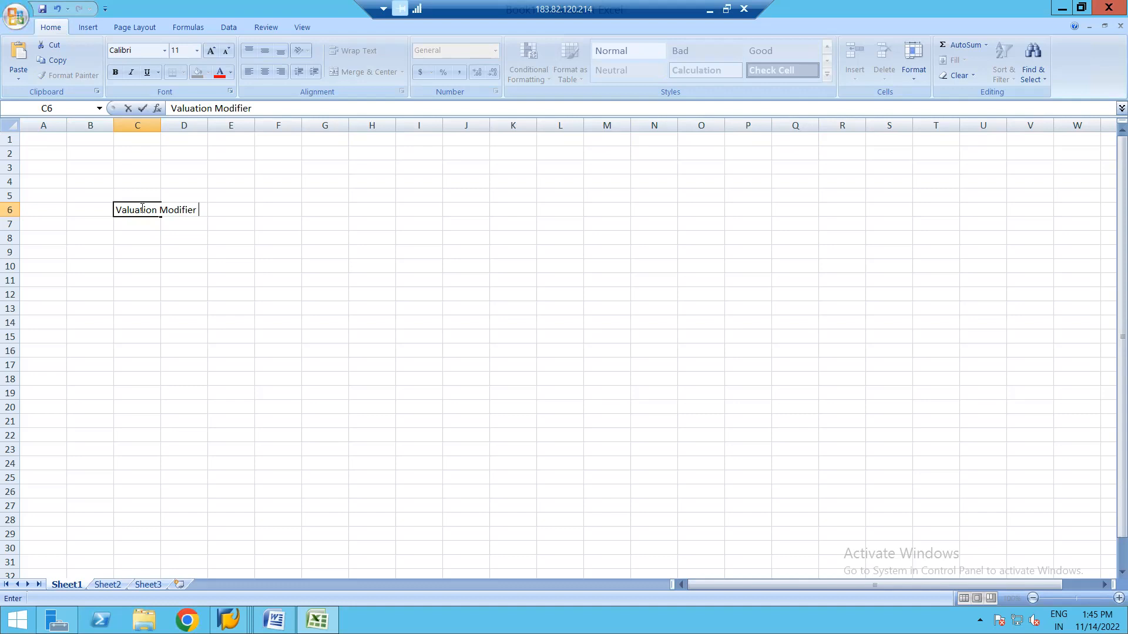
{"action": "left_click", "coordinate": [155, 141]}
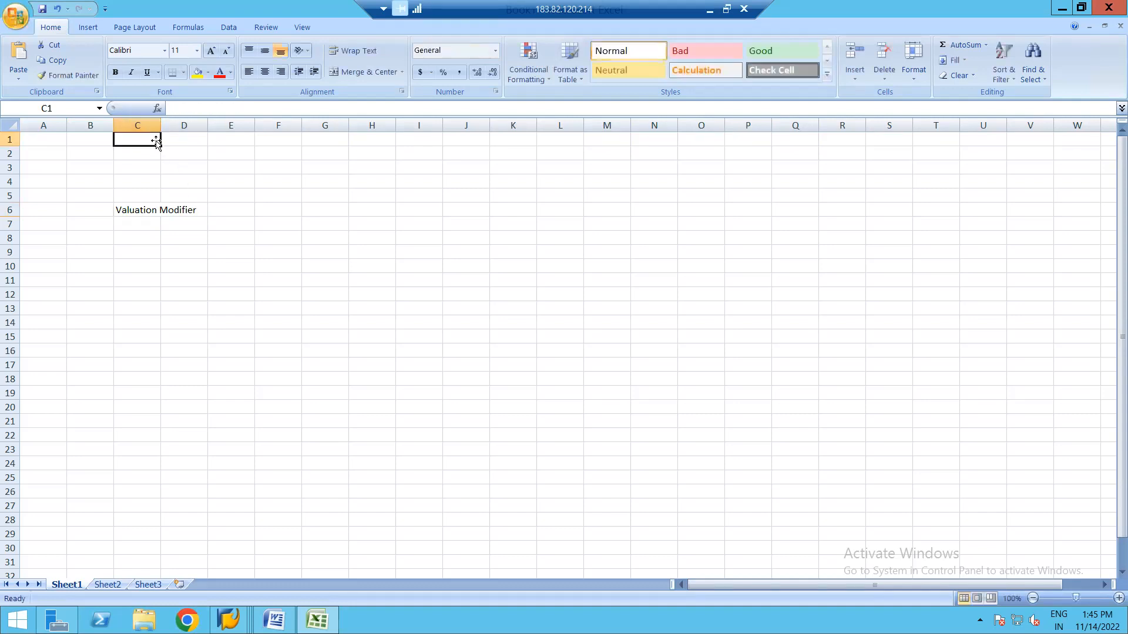
{"action": "left_click_drag", "start_coordinate": [159, 128], "coordinate": [231, 127]}
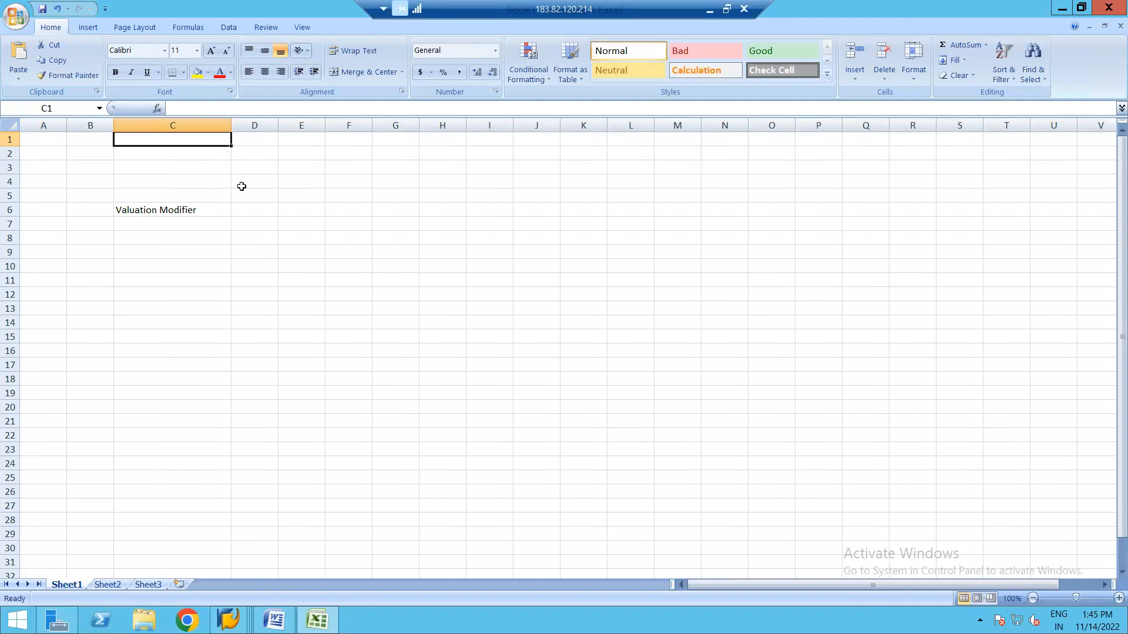
{"action": "left_click", "coordinate": [259, 211]}
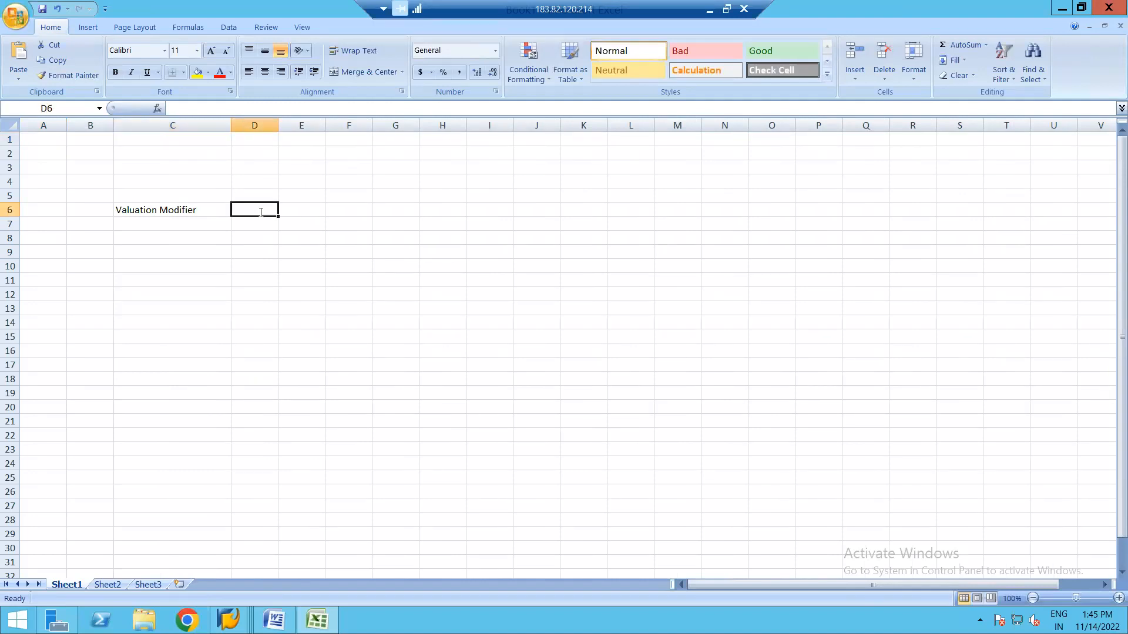
{"action": "type", "text": "Plangts"}
{"action": "key", "text": "BackSpace"}
{"action": "key", "text": "BackSpace"}
{"action": "key", "text": "BackSpace"}
{"action": "type", "text": "ts"}
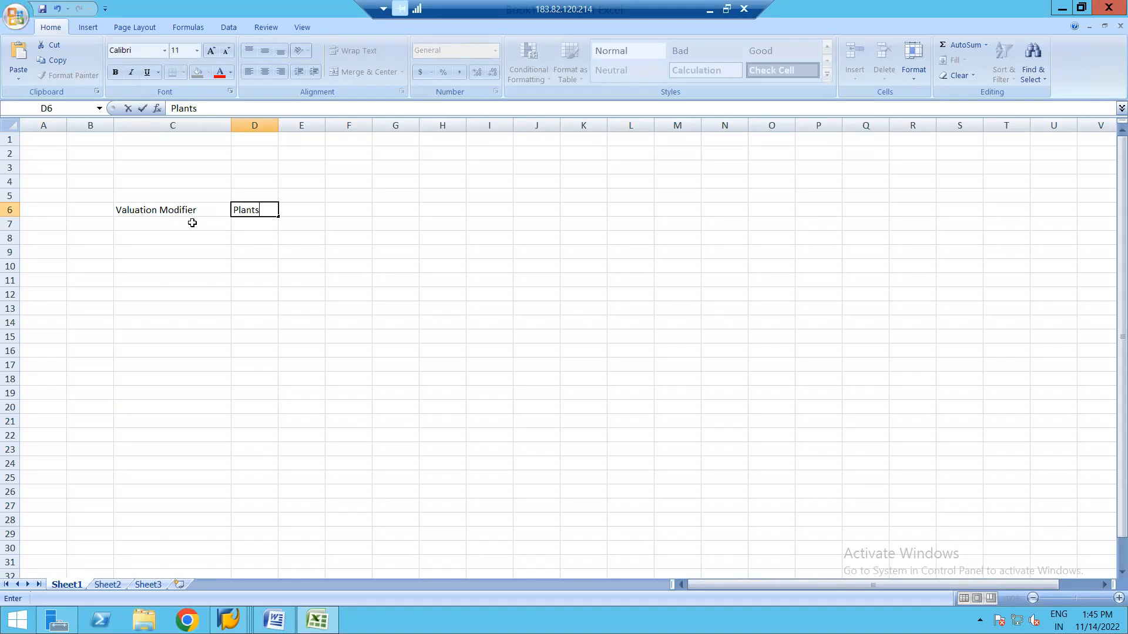
Enter modifier 0001 in C7 and plants 1710, 1720, 1730, 1740 in D7:D10.
{"action": "left_click", "coordinate": [171, 225]}
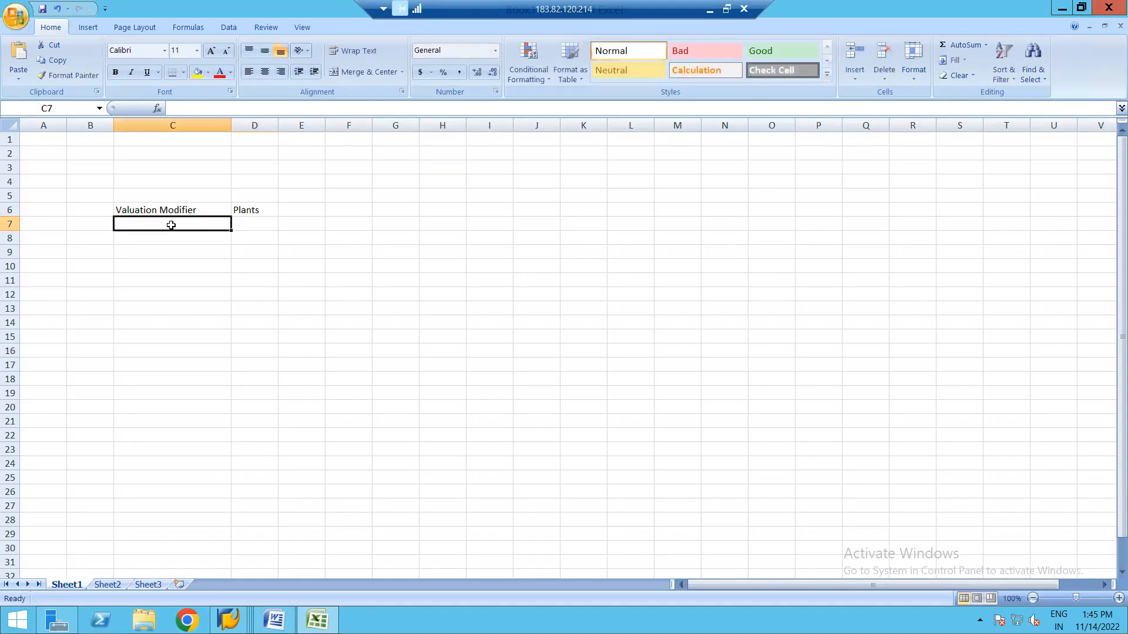
{"action": "type", "text": "0001"}
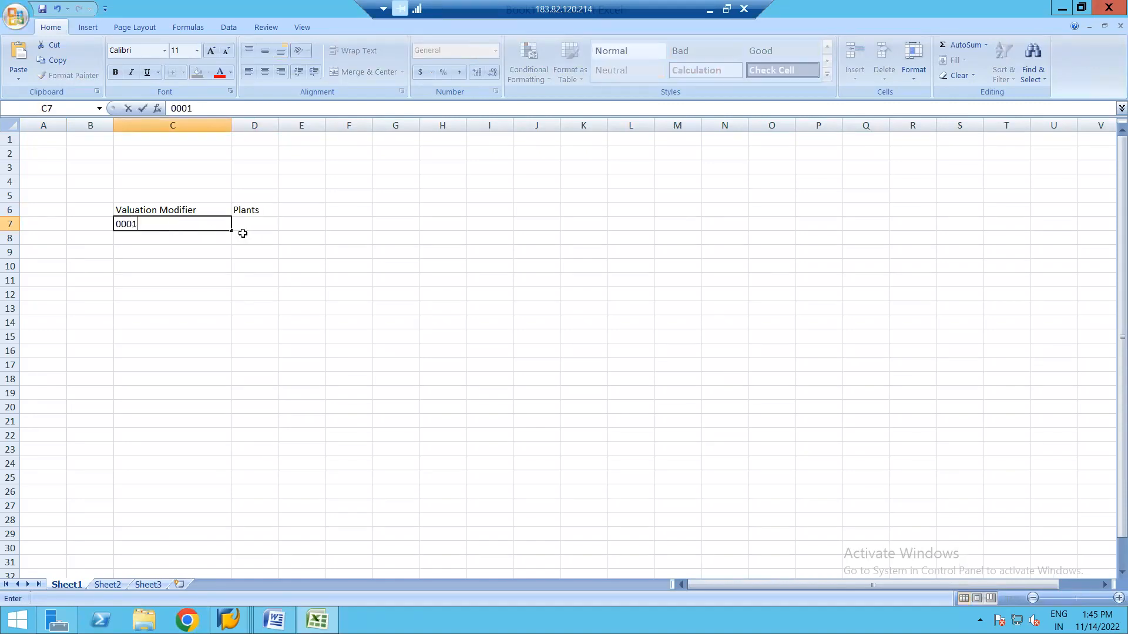
{"action": "left_click", "coordinate": [253, 225]}
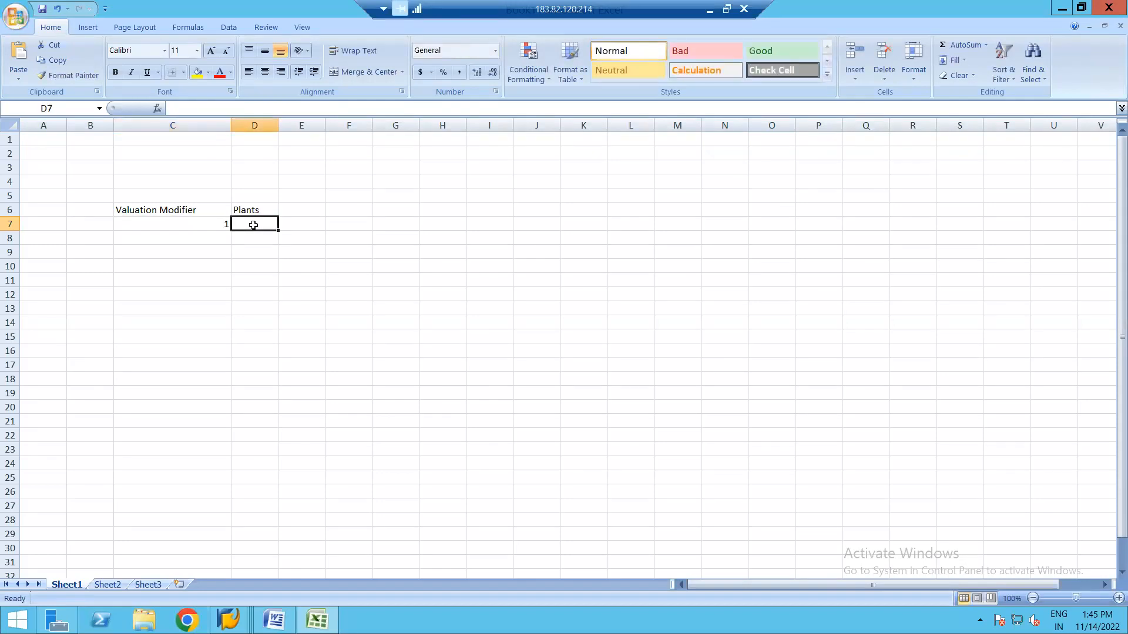
{"action": "type", "text": "1710"}
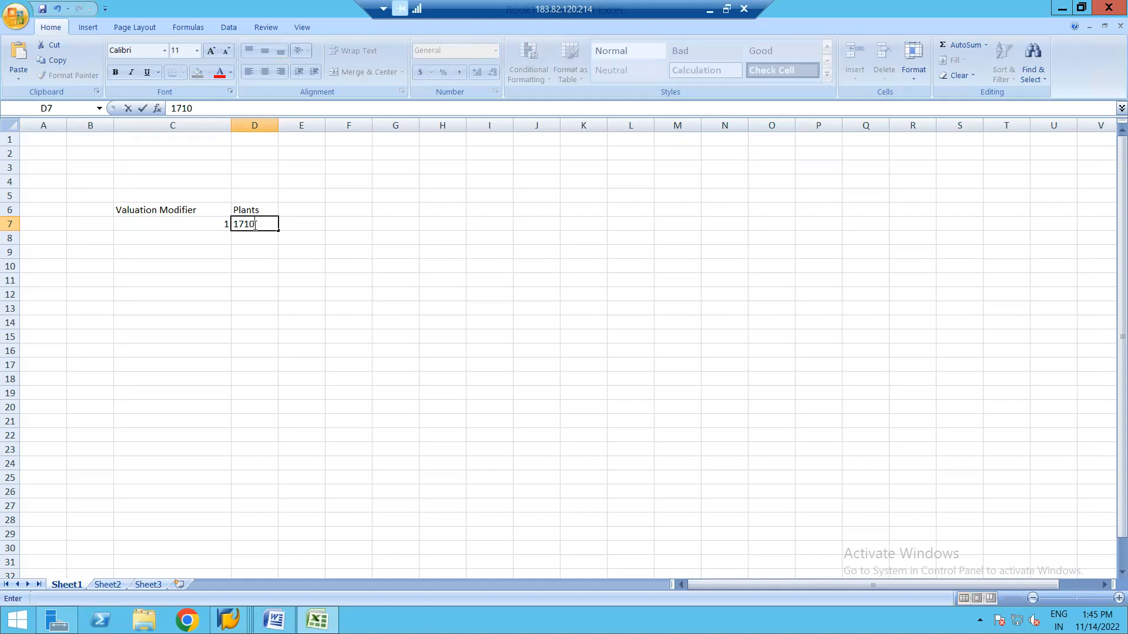
{"action": "key", "text": "Return"}
{"action": "type", "text": "1720"}
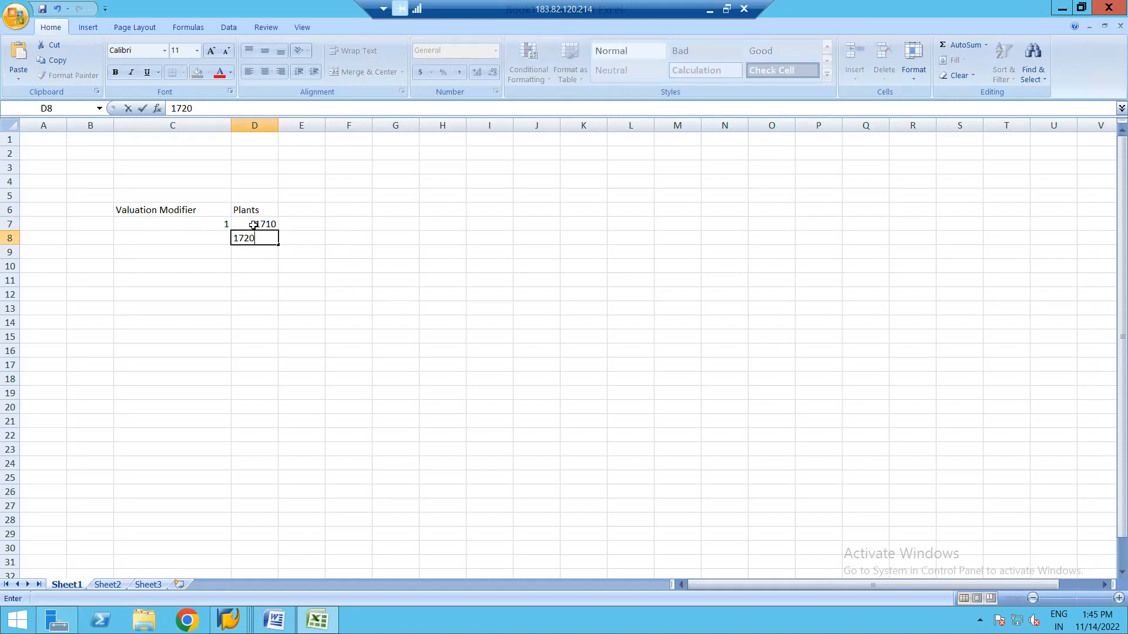
{"action": "key", "text": "Return"}
{"action": "type", "text": "1730"}
{"action": "key", "text": "Return"}
{"action": "type", "text": "17"}
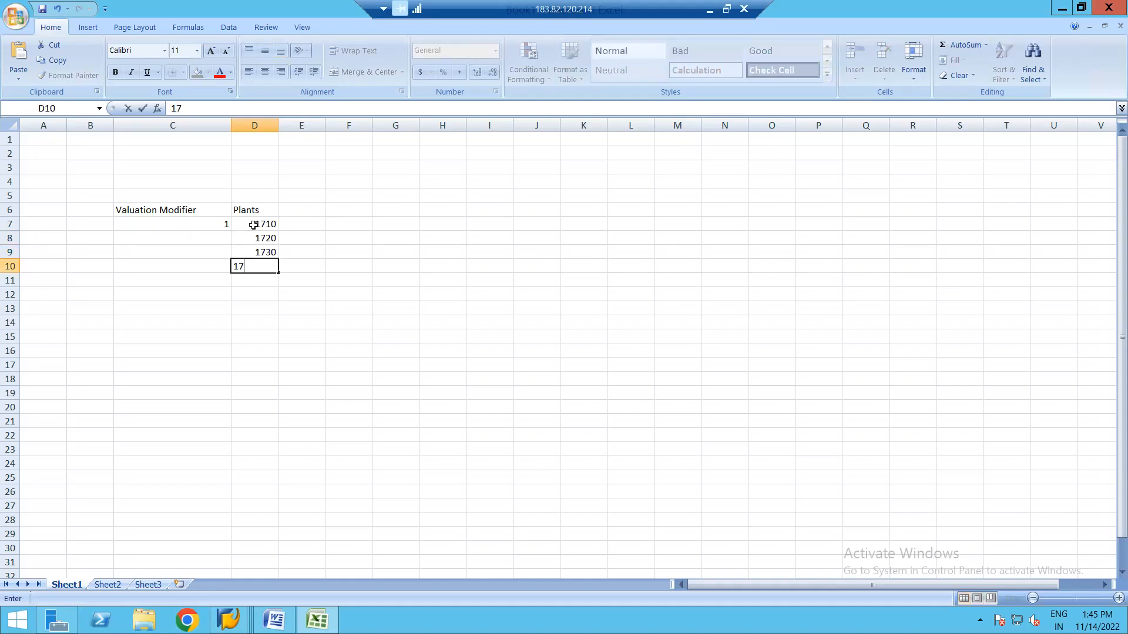
{"action": "type", "text": "40"}
{"action": "left_click", "coordinate": [275, 306]}
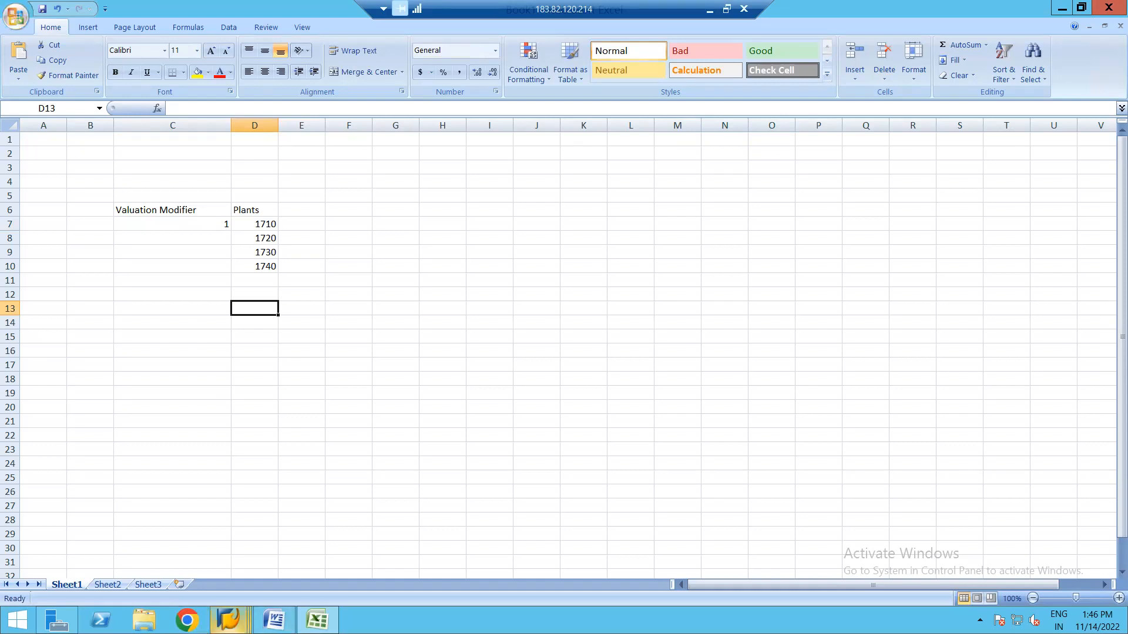
{"action": "mouse_move", "coordinate": [228, 620]}
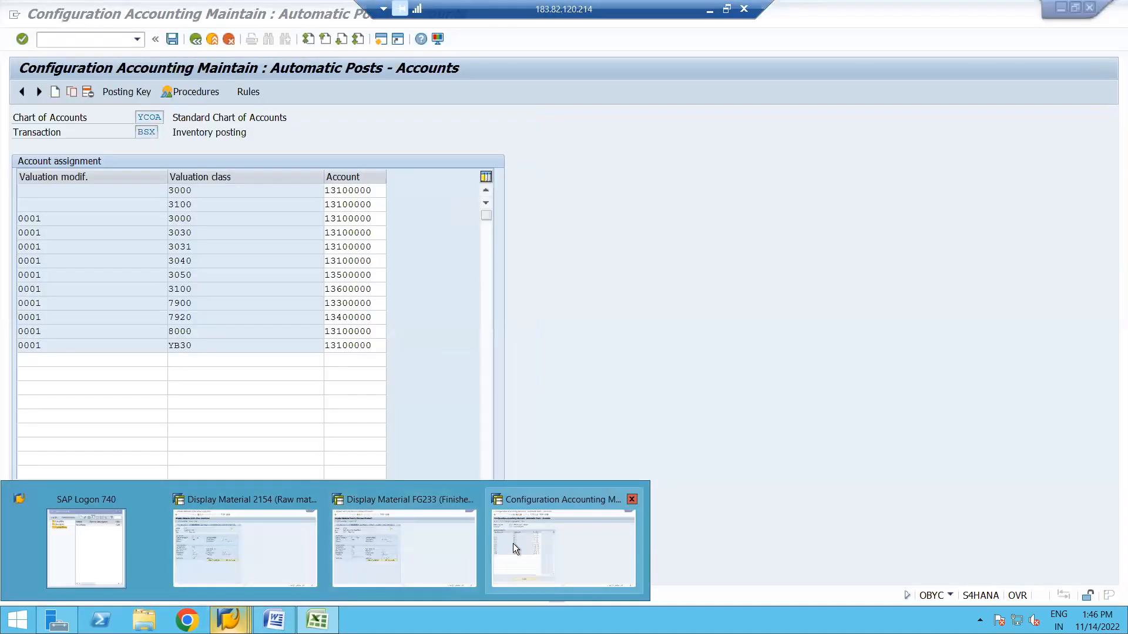
{"action": "left_click", "coordinate": [513, 544]}
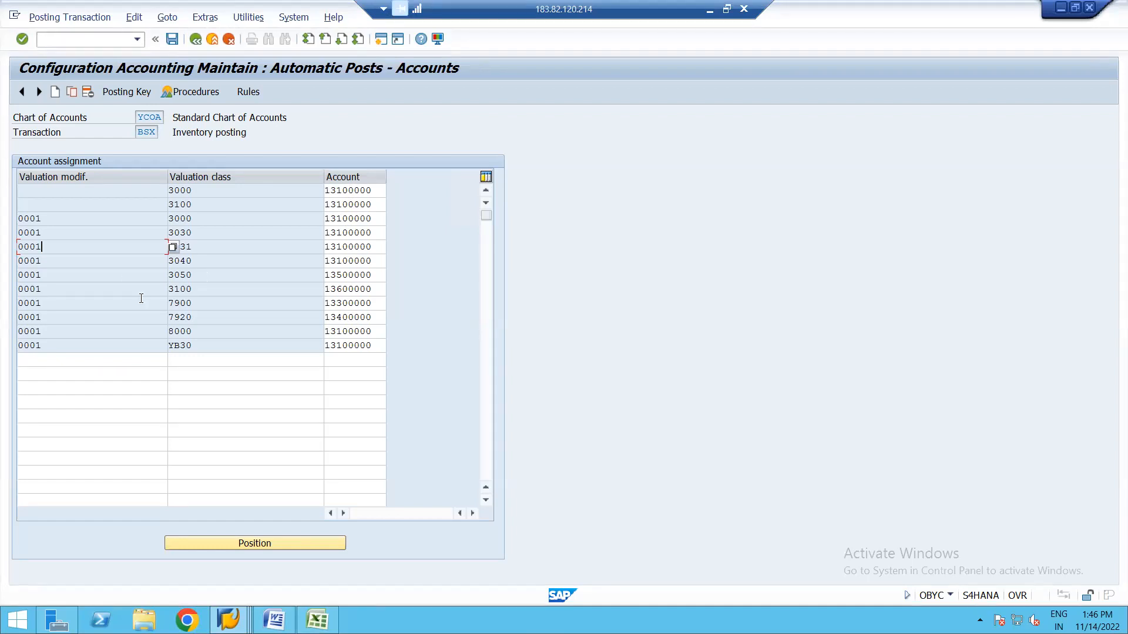
{"action": "key", "text": "alt+Tab"}
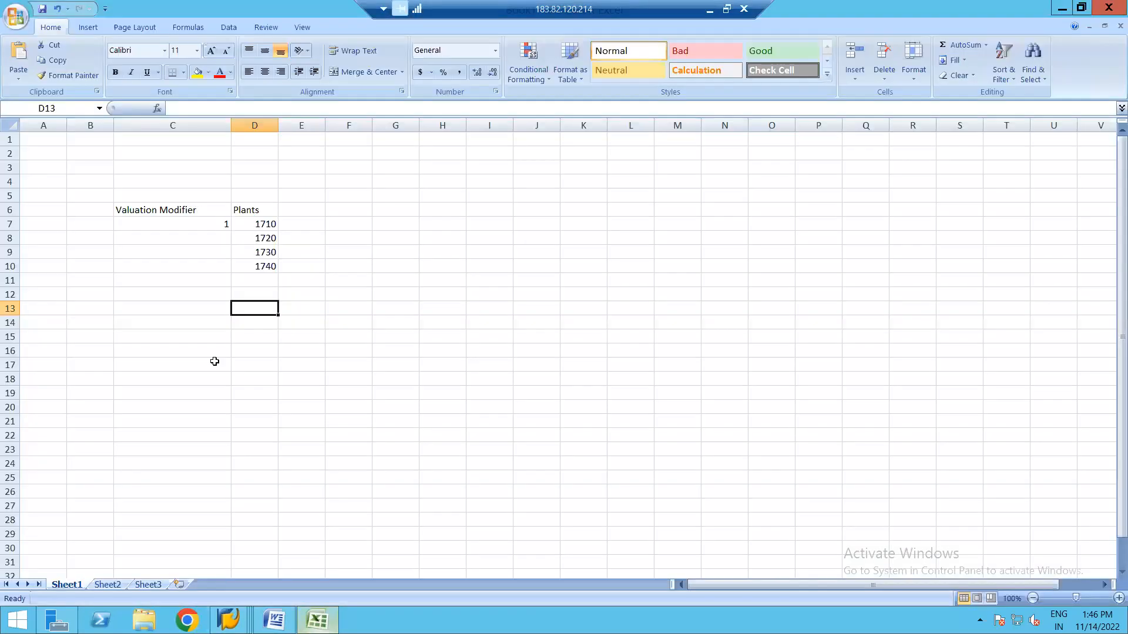
Enter 1710 in C17 and copy it down into C18 through C27.
{"action": "left_click", "coordinate": [180, 363]}
{"action": "type", "text": "1710"}
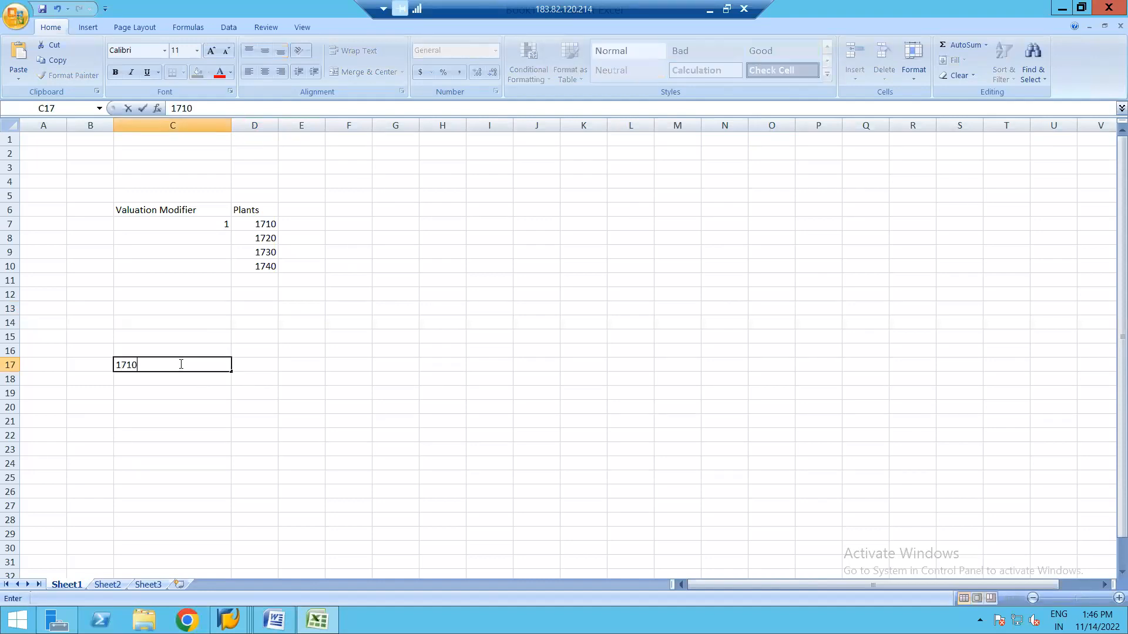
{"action": "left_click", "coordinate": [251, 368]}
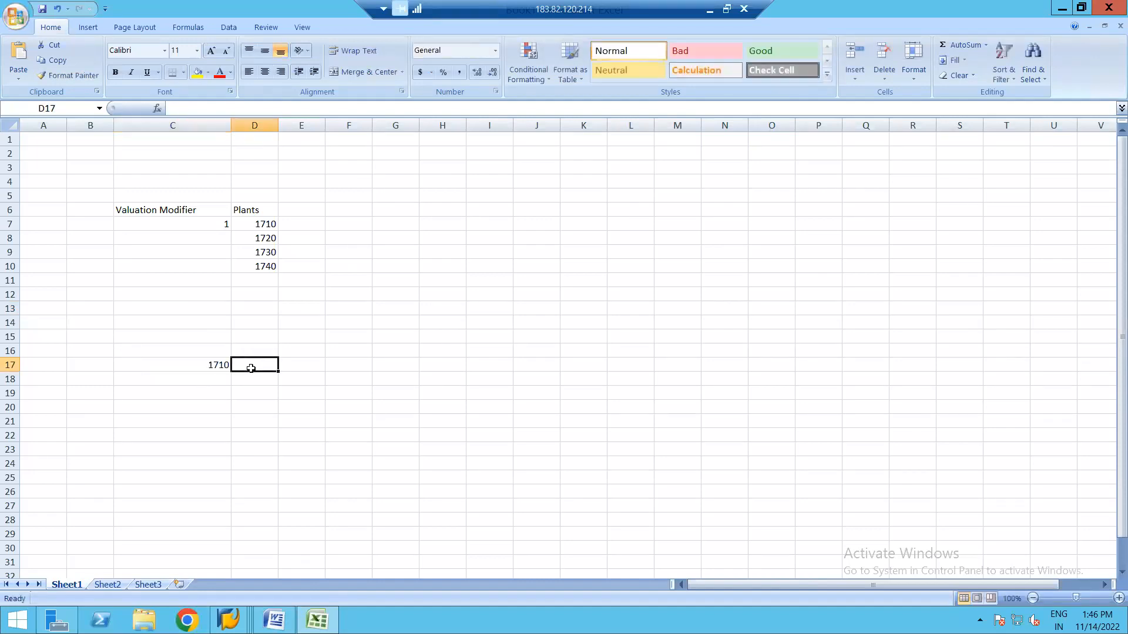
{"action": "left_click", "coordinate": [219, 365]}
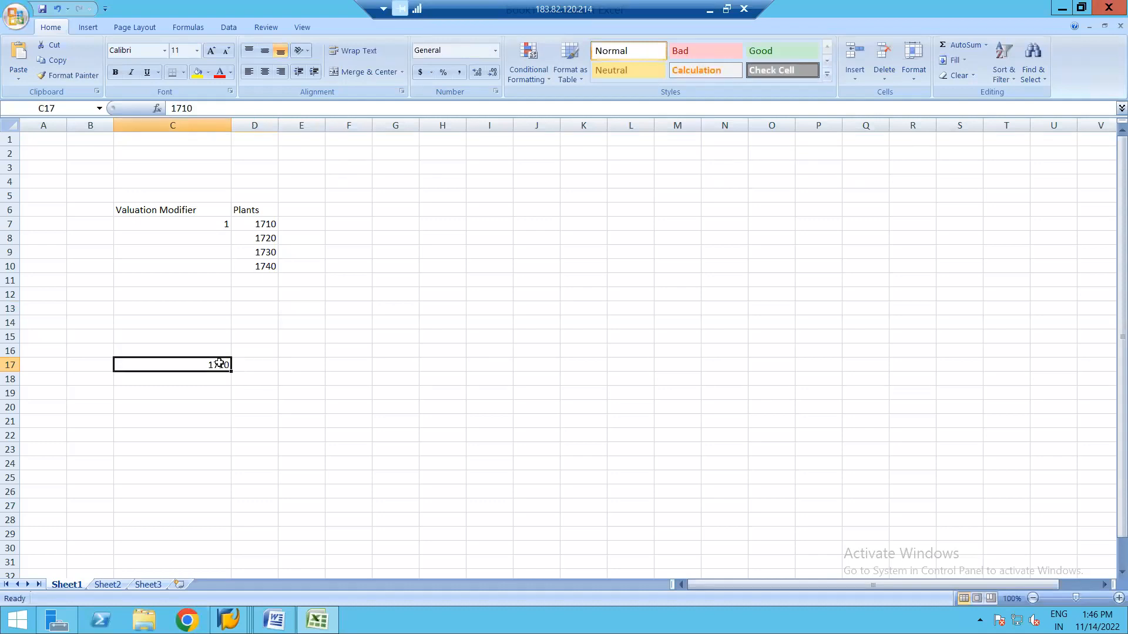
{"action": "key", "text": "BackSpace"}
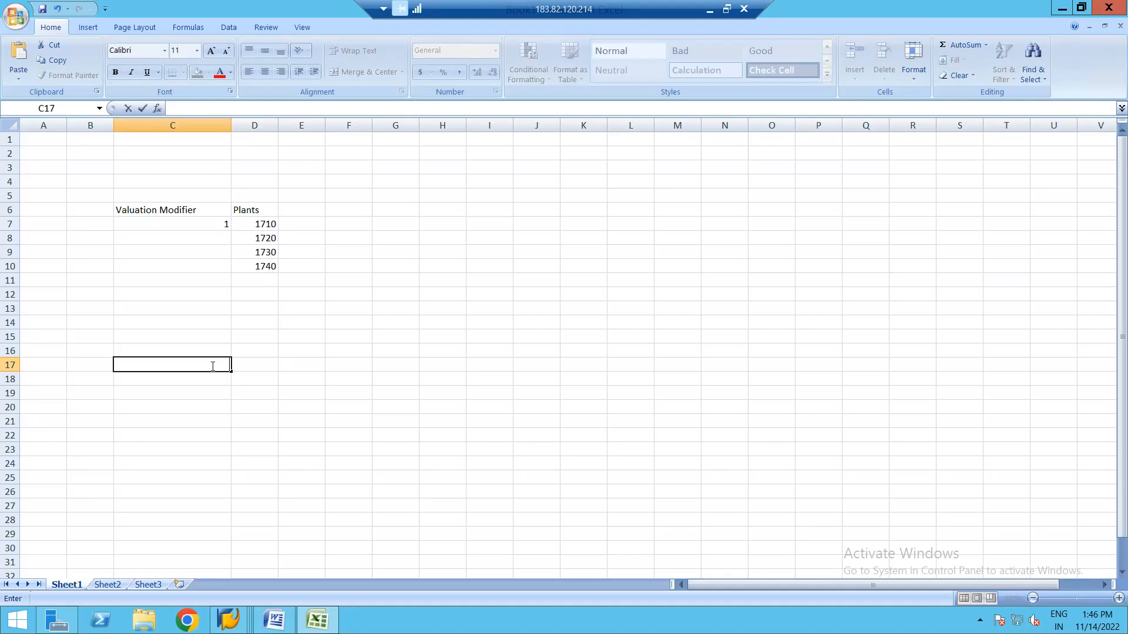
{"action": "key", "text": "ctrl+z"}
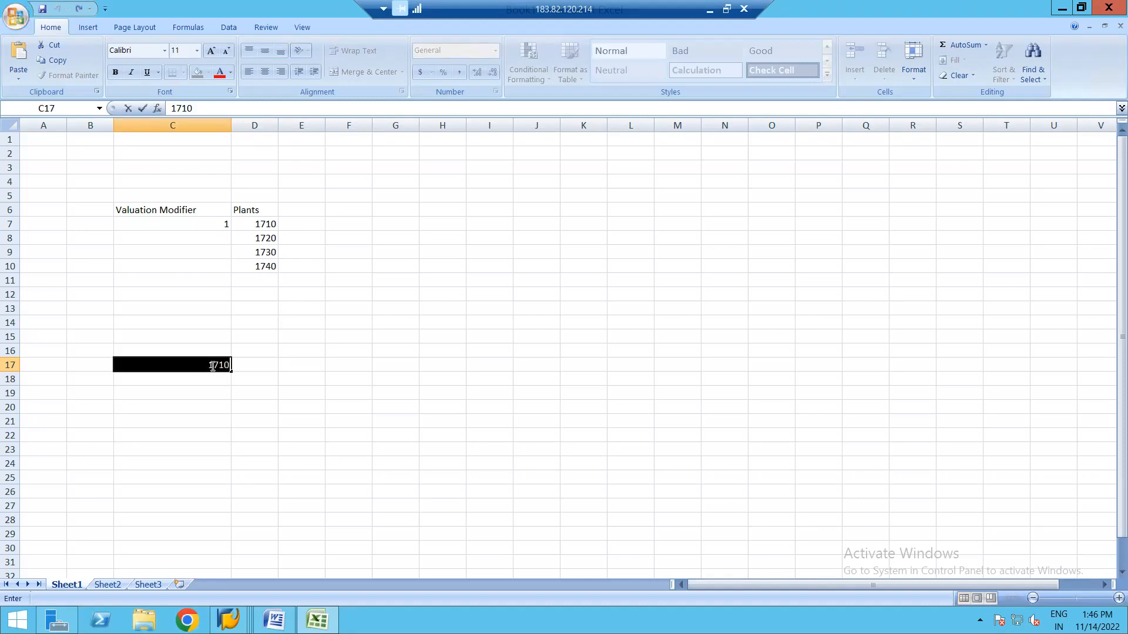
{"action": "left_click", "coordinate": [220, 434]}
{"action": "left_click", "coordinate": [198, 365]}
{"action": "key", "text": "ctrl+c"}
{"action": "left_click", "coordinate": [205, 385]}
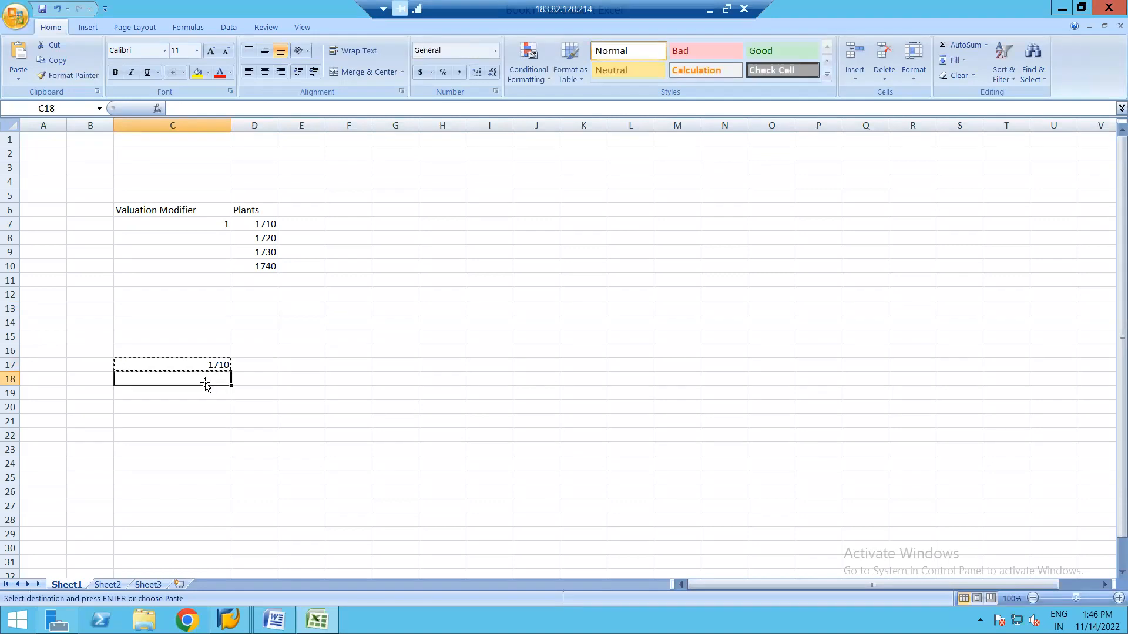
{"action": "left_click_drag", "start_coordinate": [205, 385], "coordinate": [205, 505]}
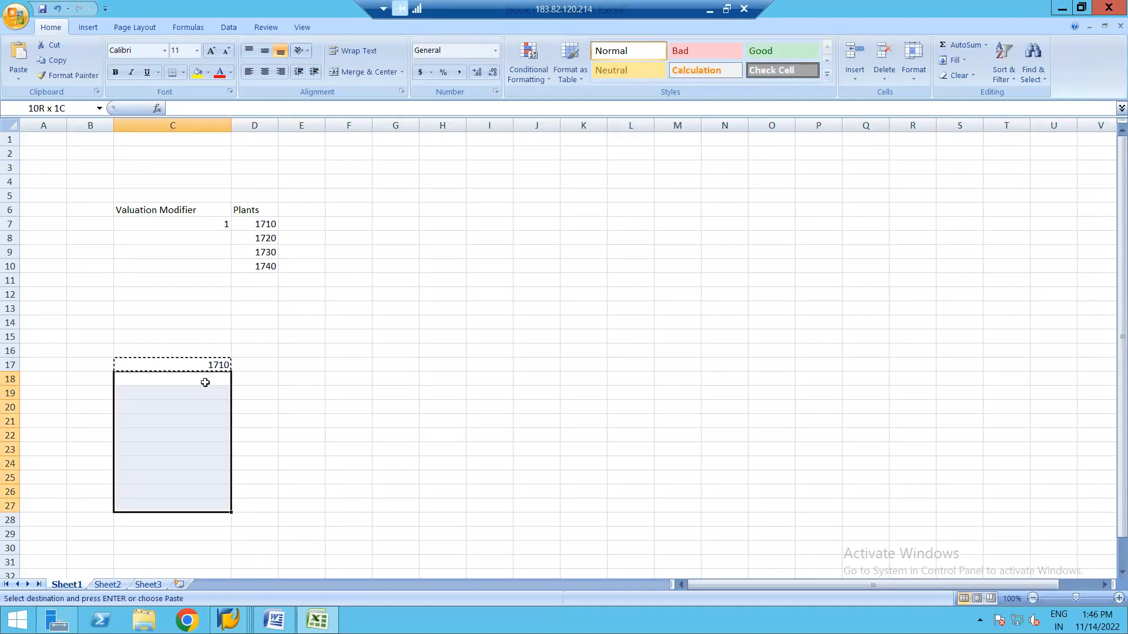
{"action": "key", "text": "ctrl+v"}
{"action": "left_click", "coordinate": [292, 406]}
{"action": "key", "text": "Escape"}
{"action": "left_click", "coordinate": [250, 365]}
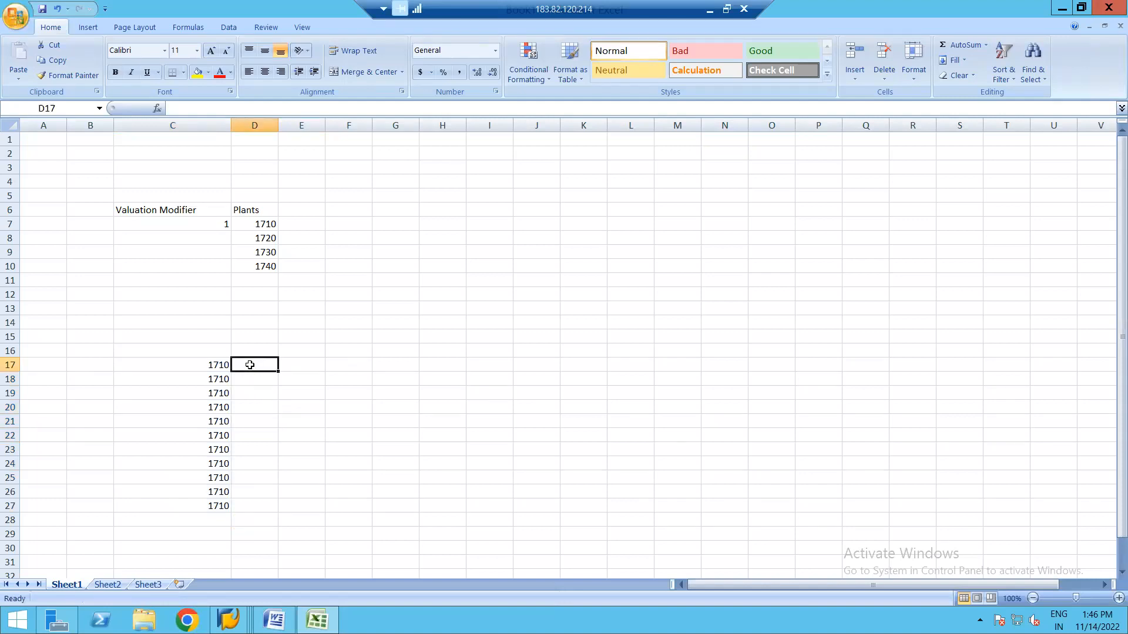
Overwrite C18, C19 and C20 with plants 1720, 1730 and 1740.
{"action": "left_click", "coordinate": [220, 380]}
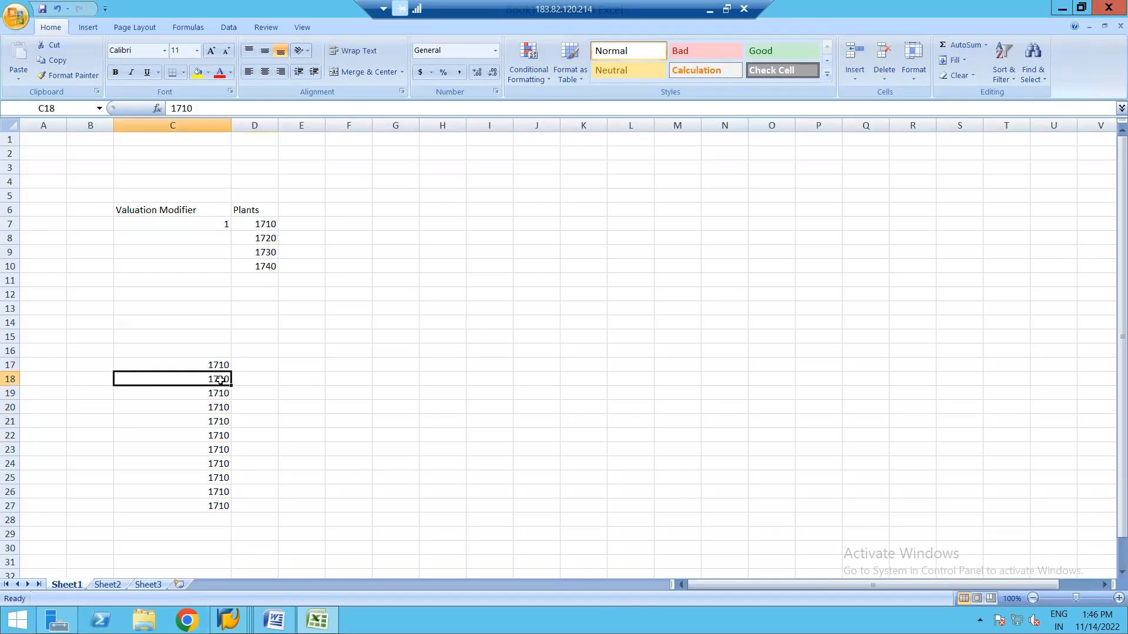
{"action": "type", "text": "20"}
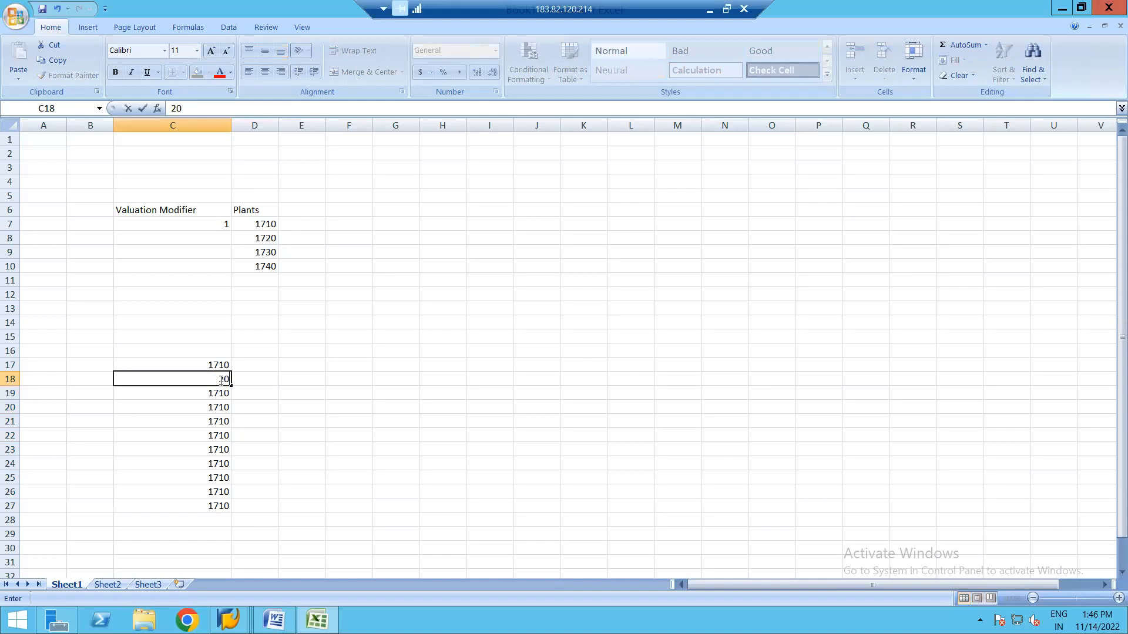
{"action": "key", "text": "BackSpace"}
{"action": "key", "text": "BackSpace"}
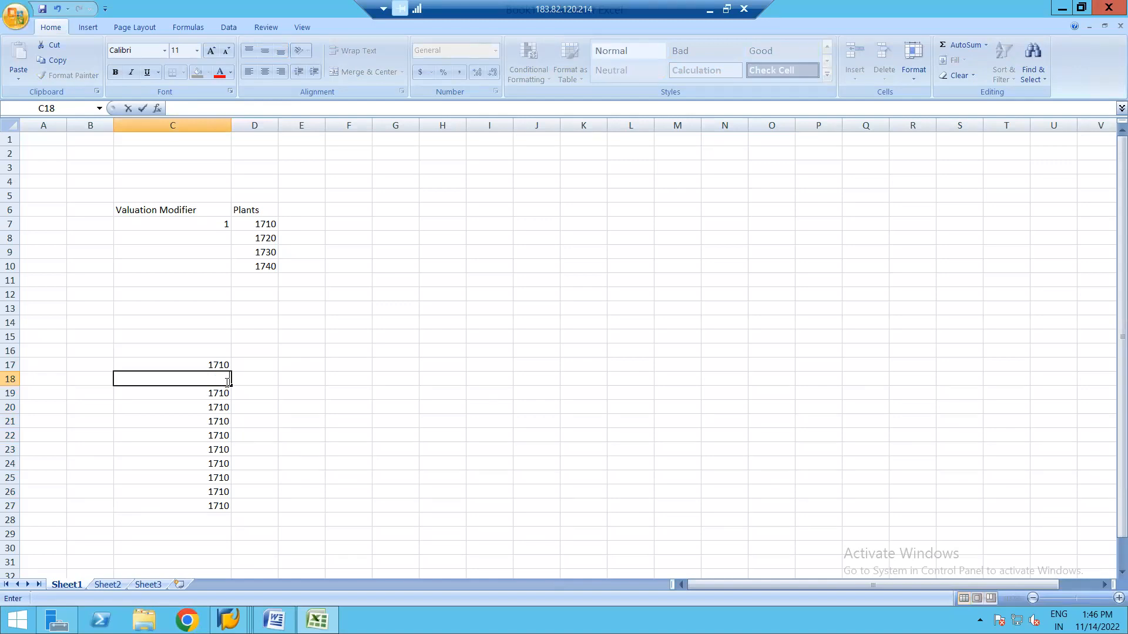
{"action": "type", "text": "1720"}
{"action": "left_click", "coordinate": [280, 408]}
{"action": "left_click", "coordinate": [220, 395]}
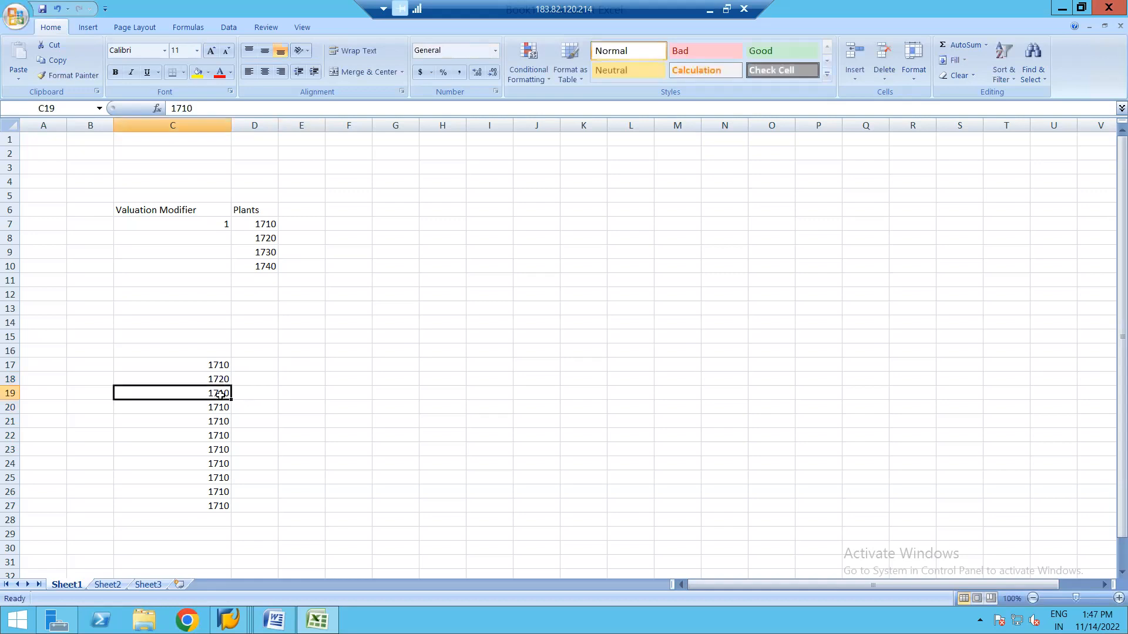
{"action": "type", "text": "1730"}
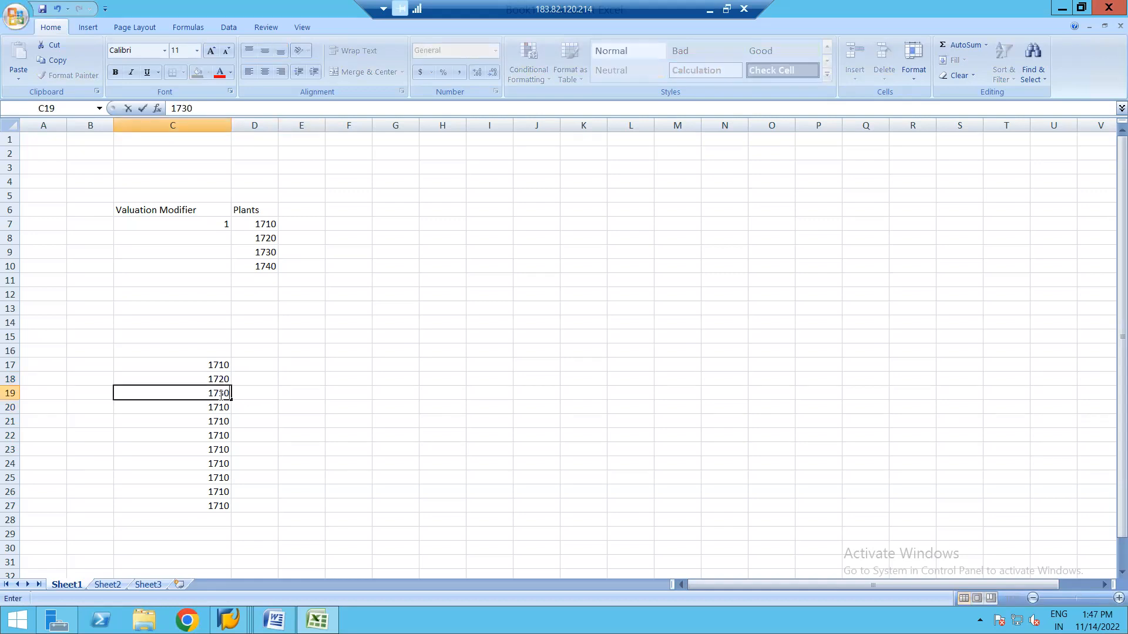
{"action": "left_click", "coordinate": [216, 404]}
{"action": "type", "text": "1740"}
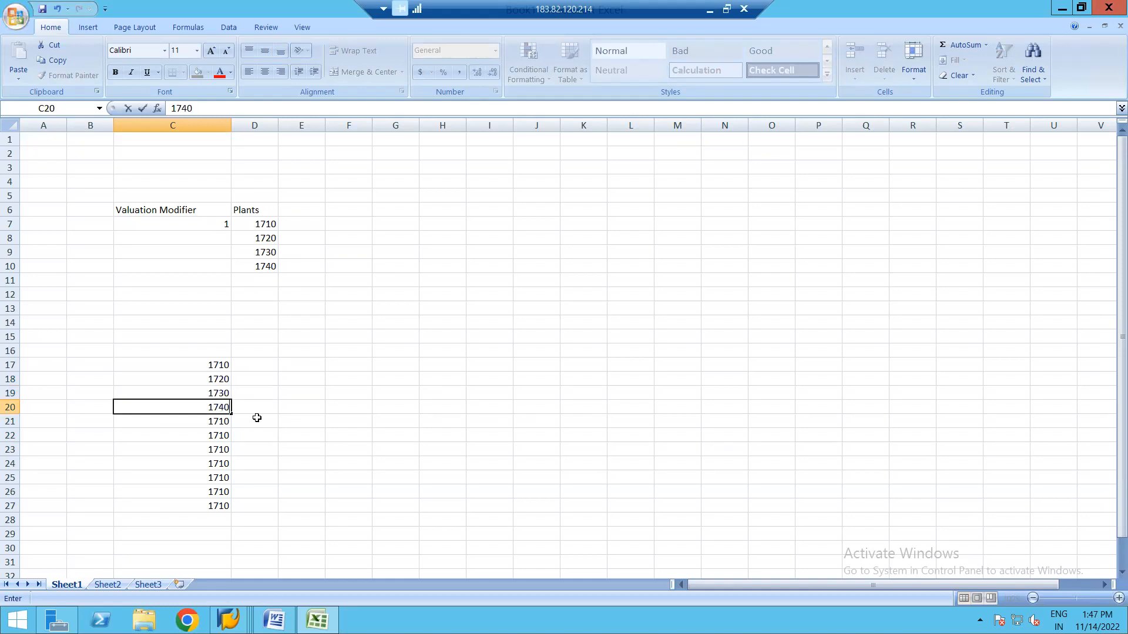
{"action": "left_click", "coordinate": [240, 423]}
Clear the leftover 1710 values in C21:C27, then return to SAP.
{"action": "left_click", "coordinate": [215, 423]}
{"action": "key", "text": "shift+Down"}
{"action": "key", "text": "shift+Down"}
{"action": "key", "text": "shift+Down"}
{"action": "key", "text": "shift+Down"}
{"action": "key", "text": "shift+Down"}
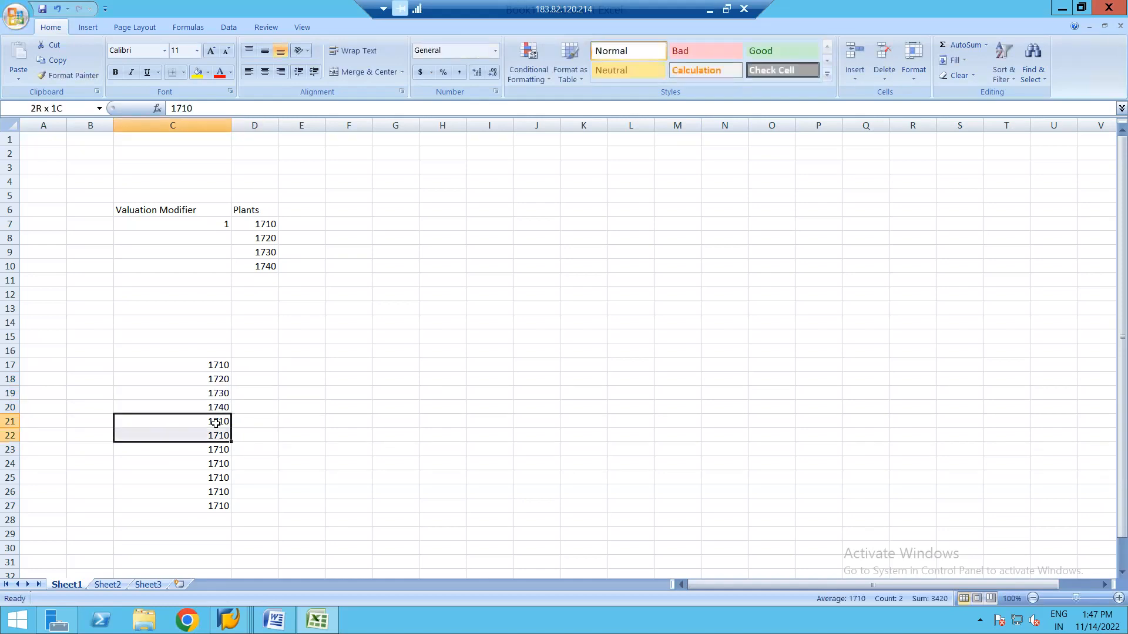
{"action": "key", "text": "shift+Down"}
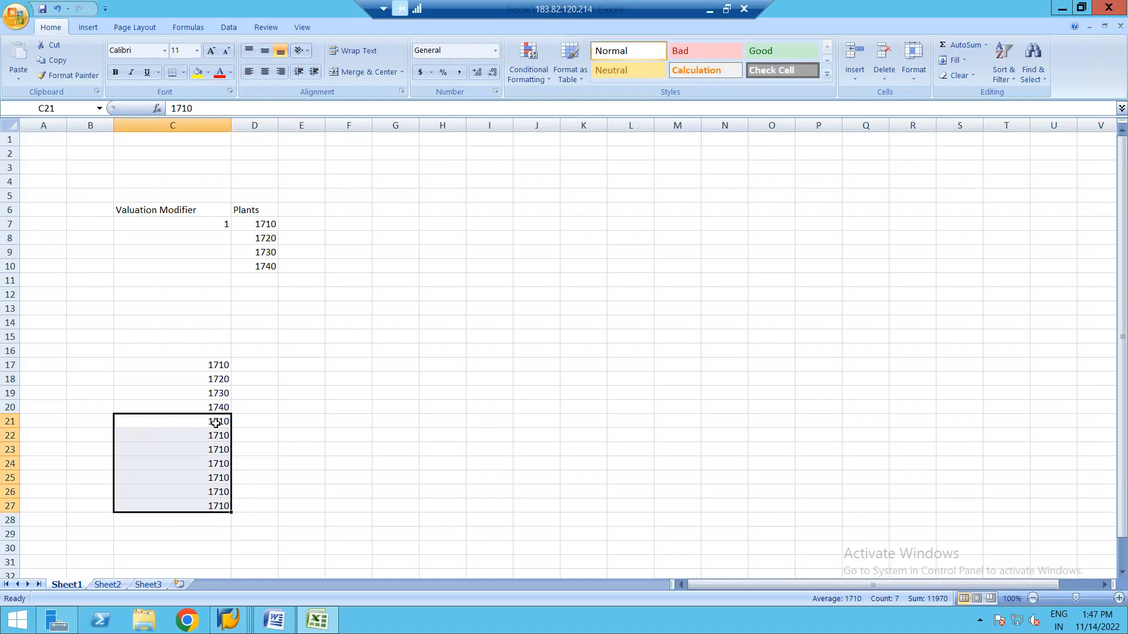
{"action": "key", "text": "Delete"}
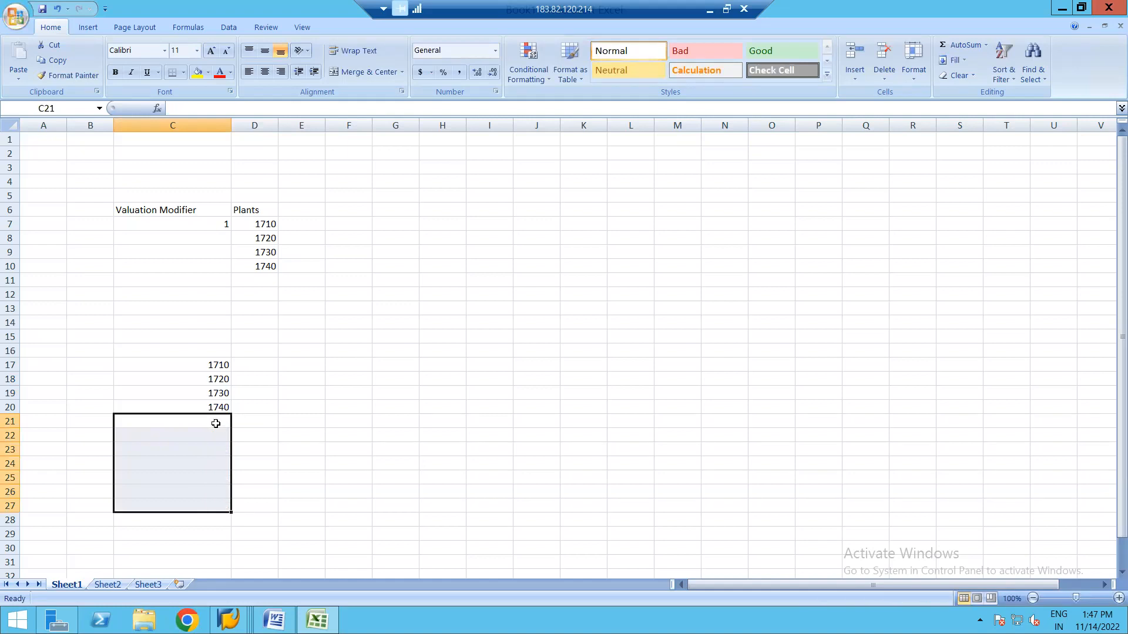
{"action": "left_click", "coordinate": [259, 367]}
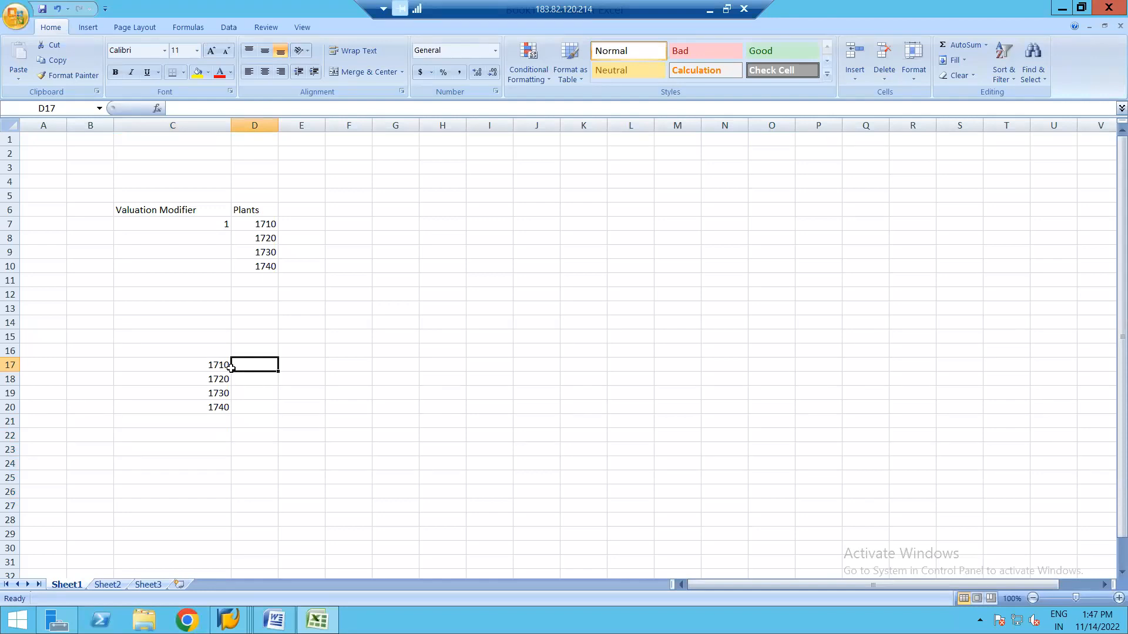
{"action": "key", "text": "alt+Tab"}
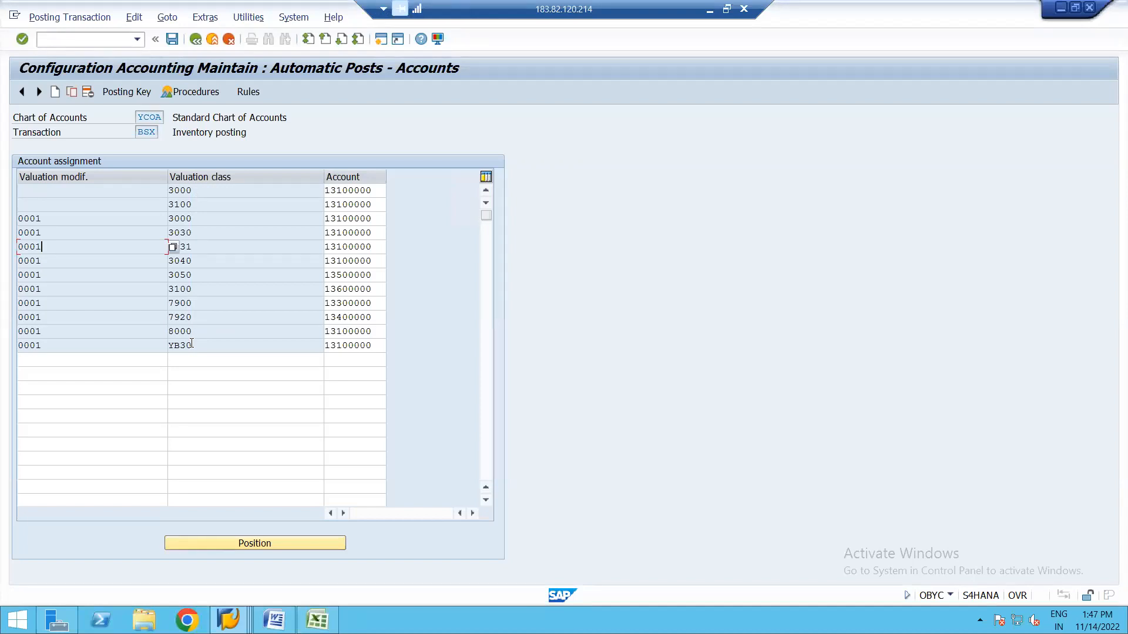
{"action": "left_click", "coordinate": [199, 191]}
{"action": "left_click_drag", "start_coordinate": [199, 191], "coordinate": [196, 192]}
{"action": "left_click", "coordinate": [192, 191]}
{"action": "key", "text": "ctrl+y"}
{"action": "left_click_drag", "start_coordinate": [197, 276], "coordinate": [202, 348]}
{"action": "key", "text": "ctrl+c"}
Paste the valuation classes into D17 and clear plants 1720–1740 from C18:C20.
{"action": "key", "text": "alt+Tab"}
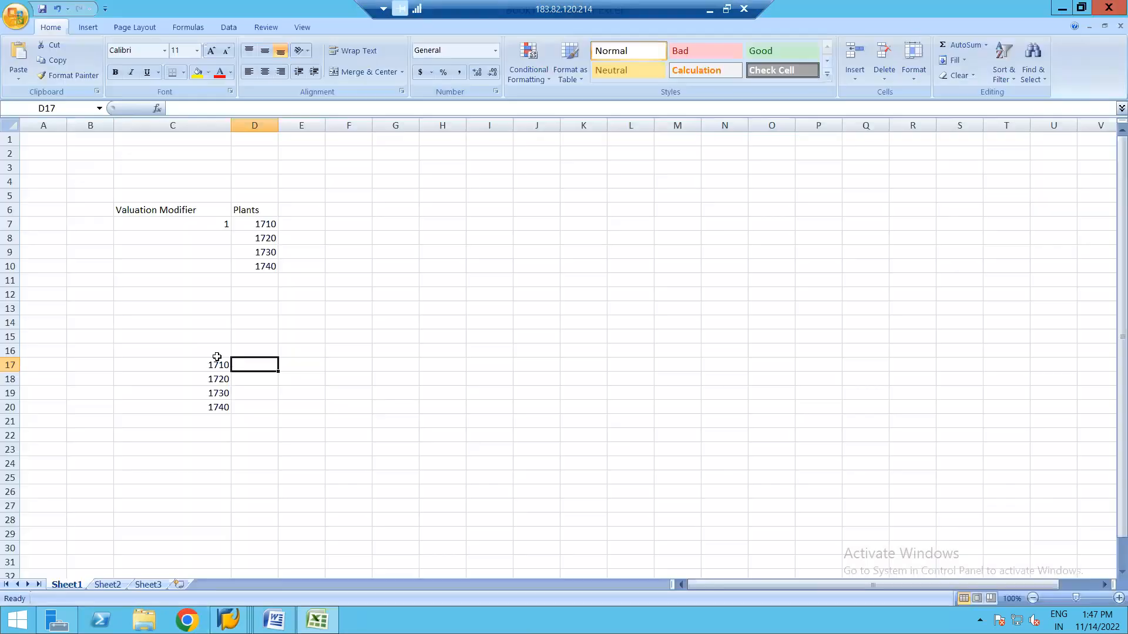
{"action": "key", "text": "ctrl+v"}
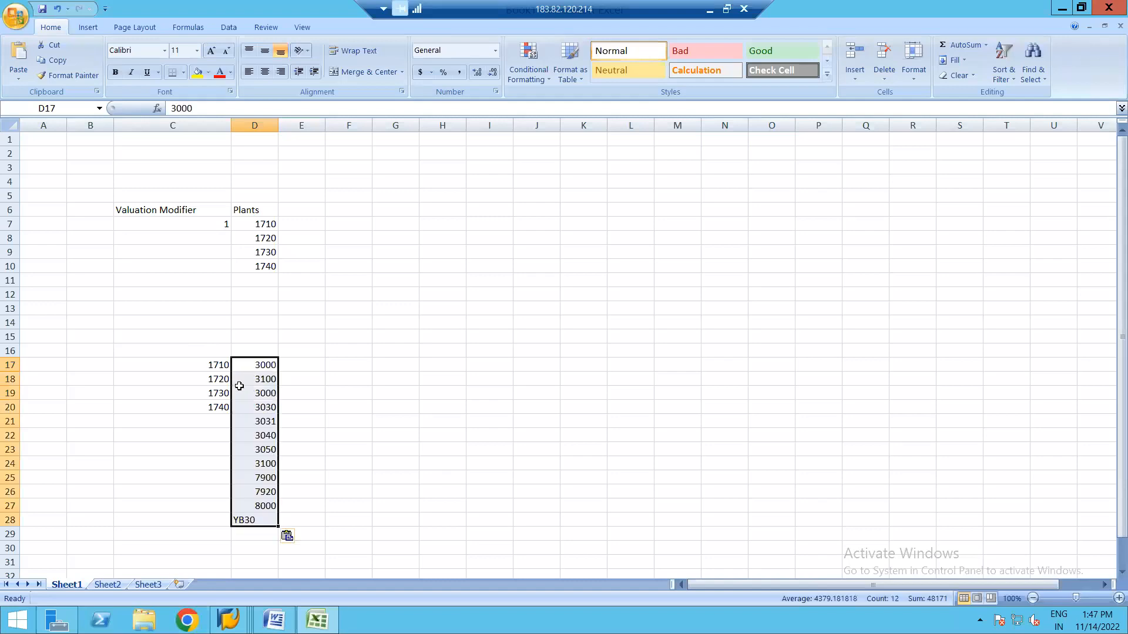
{"action": "left_click", "coordinate": [217, 385]}
{"action": "key", "text": "shift+Down"}
{"action": "key", "text": "shift+Down"}
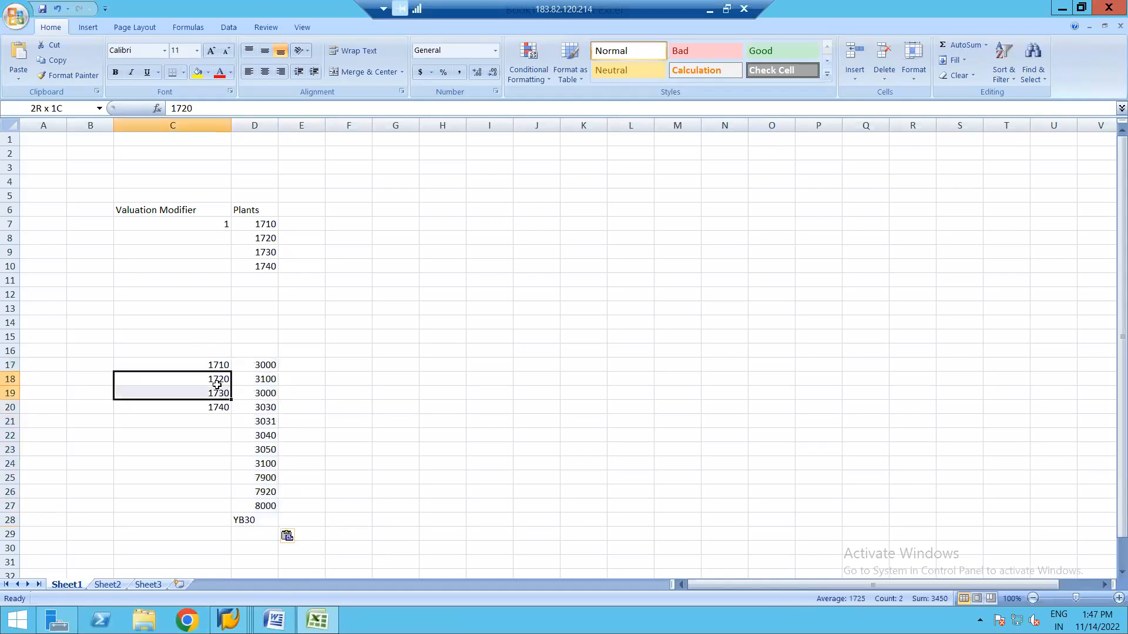
{"action": "key", "text": "Delete"}
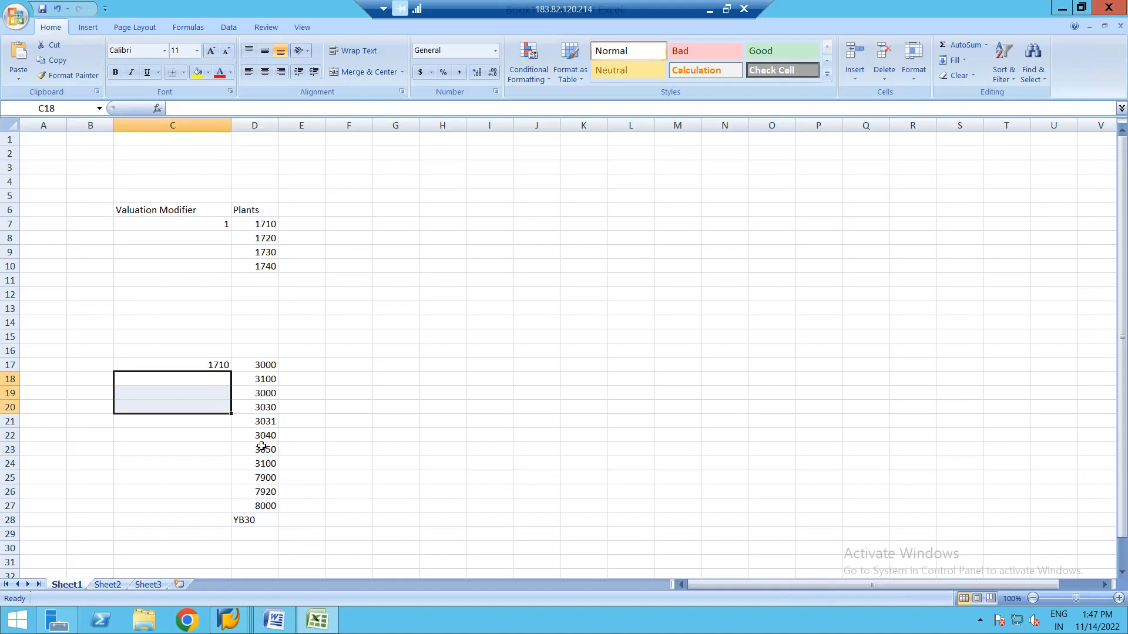
Right-align the YB30 entry in D28 to match the other values.
{"action": "left_click", "coordinate": [261, 521]}
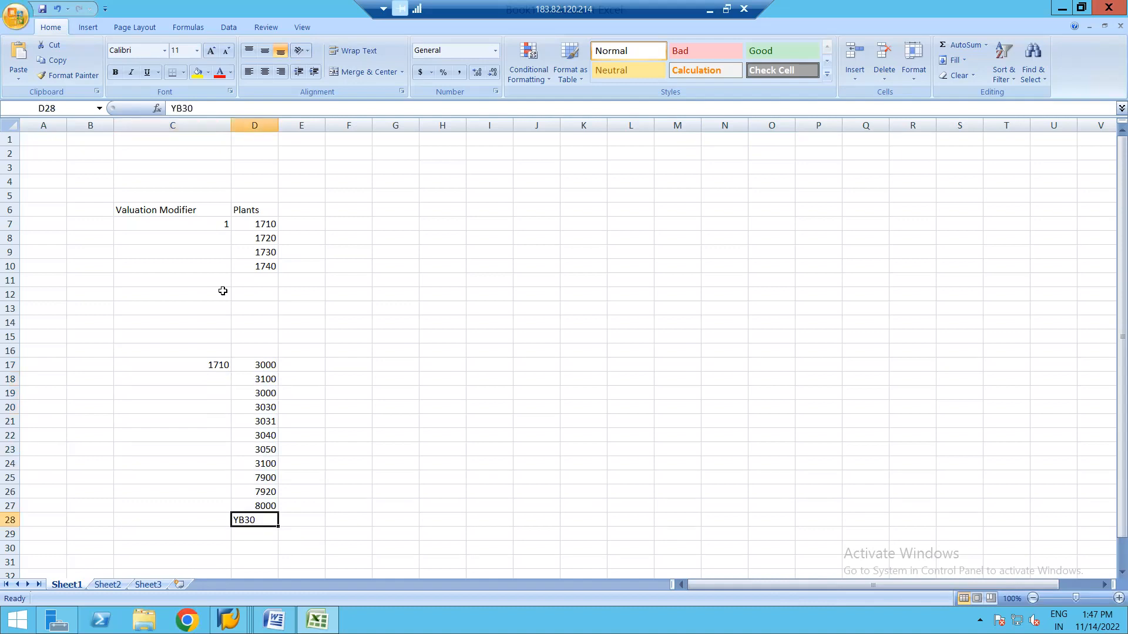
{"action": "left_click", "coordinate": [280, 72]}
{"action": "left_click", "coordinate": [344, 375]}
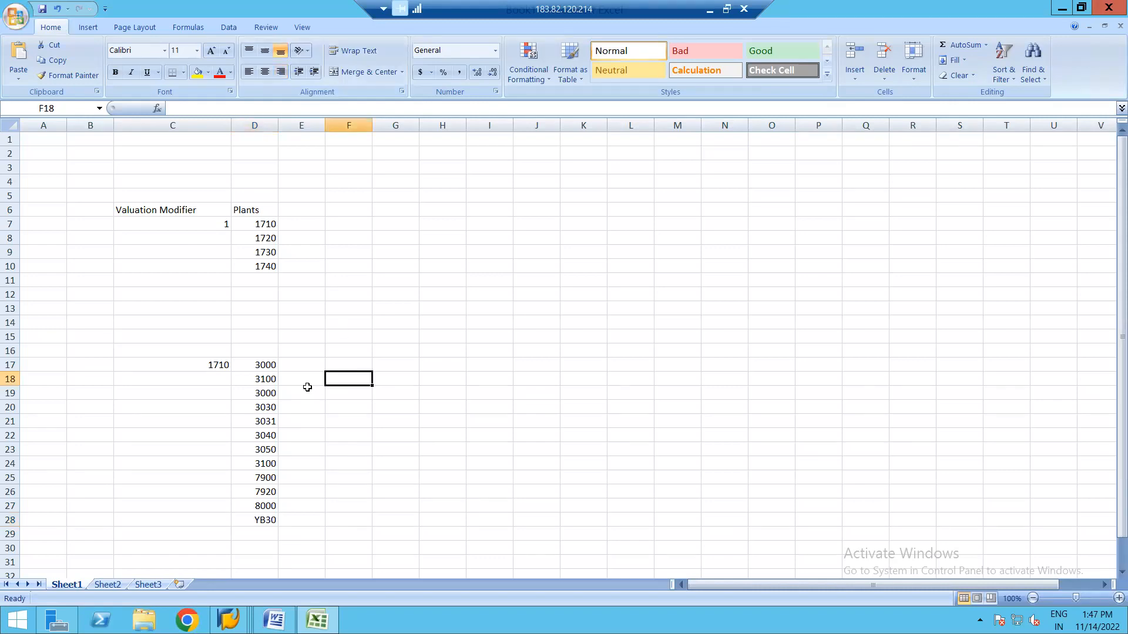
{"action": "left_click", "coordinate": [300, 367]}
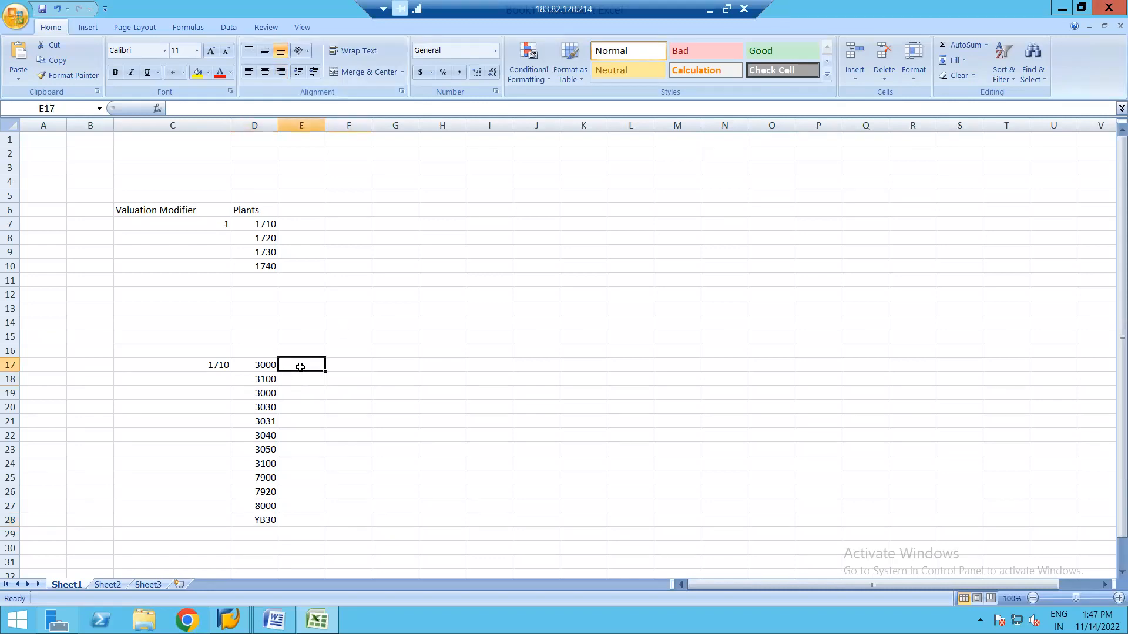
{"action": "key", "text": "alt+Tab"}
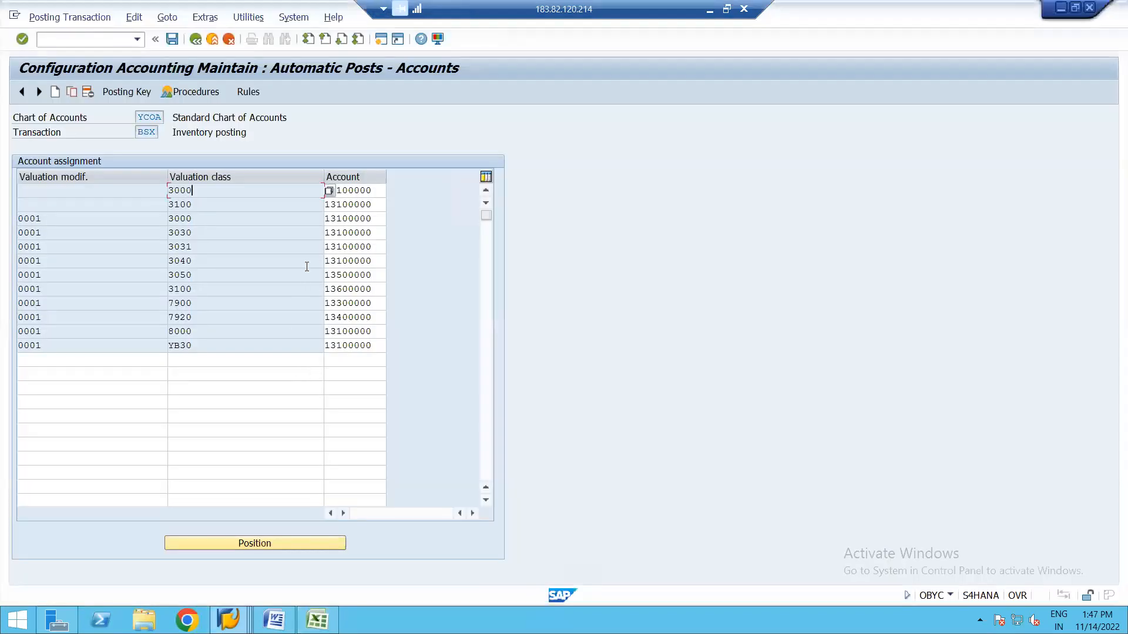
Block-select G/L account 13100000 in the first row and scroll through the assignments.
{"action": "left_click", "coordinate": [375, 189]}
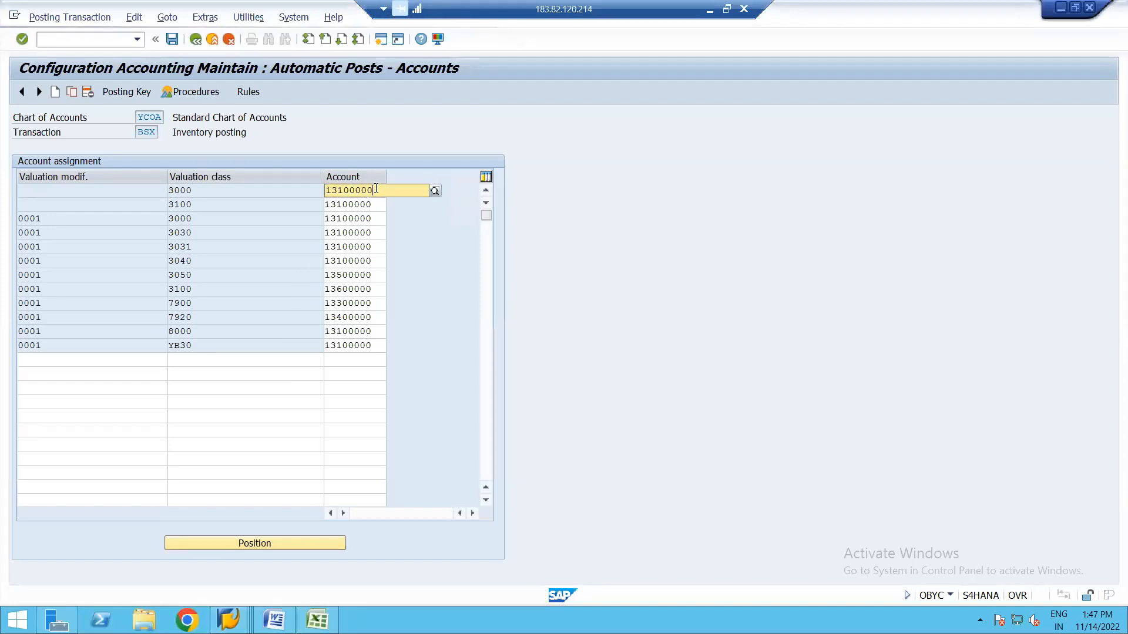
{"action": "key", "text": "ctrl+y"}
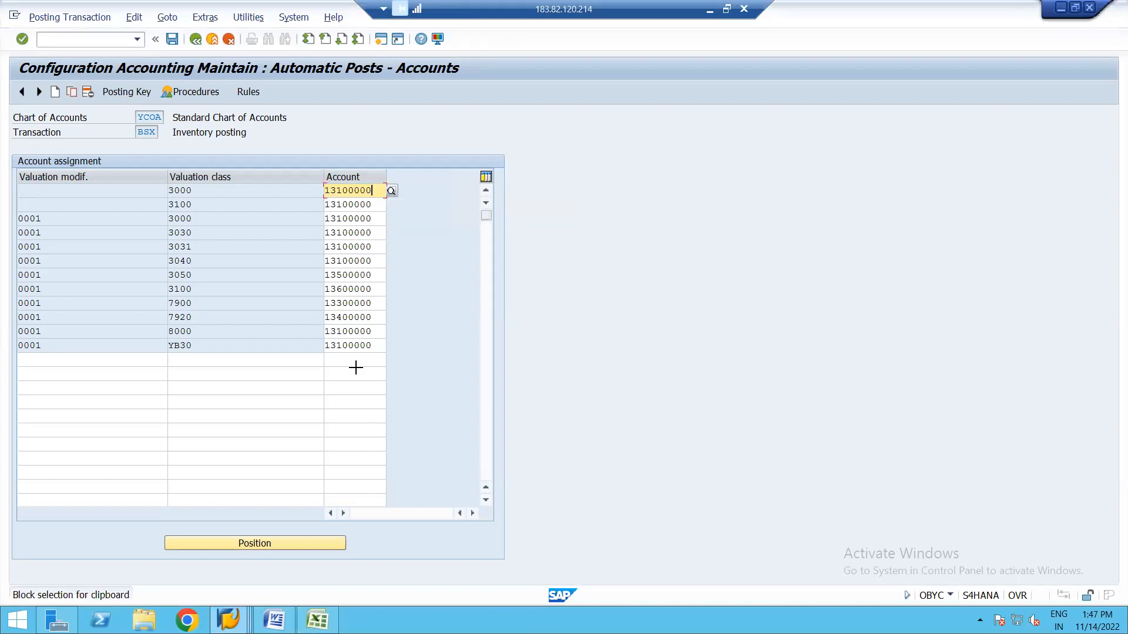
{"action": "left_click_drag", "start_coordinate": [326, 190], "coordinate": [382, 188]}
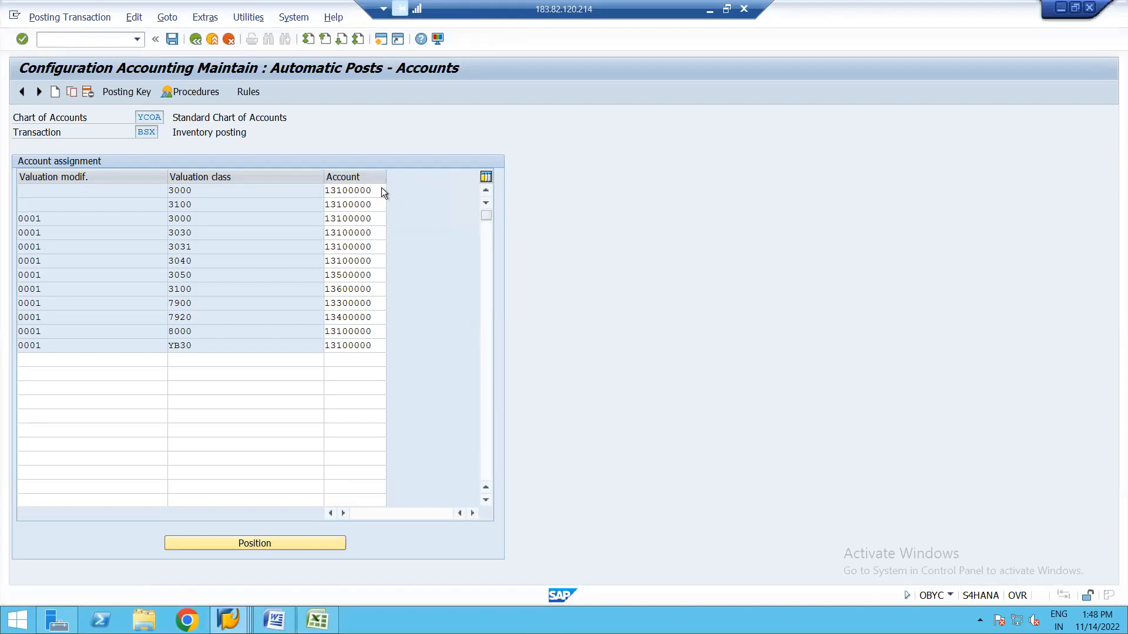
{"action": "scroll", "coordinate": [382, 188], "scroll_direction": "down", "scroll_amount": 3}
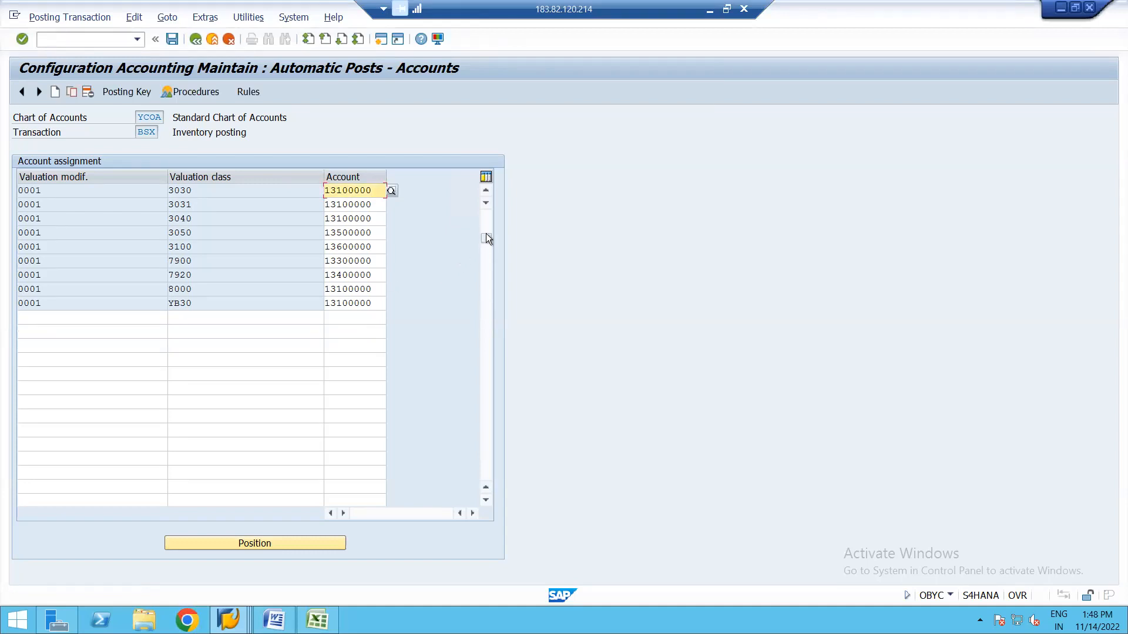
{"action": "left_click_drag", "start_coordinate": [488, 234], "coordinate": [489, 192]}
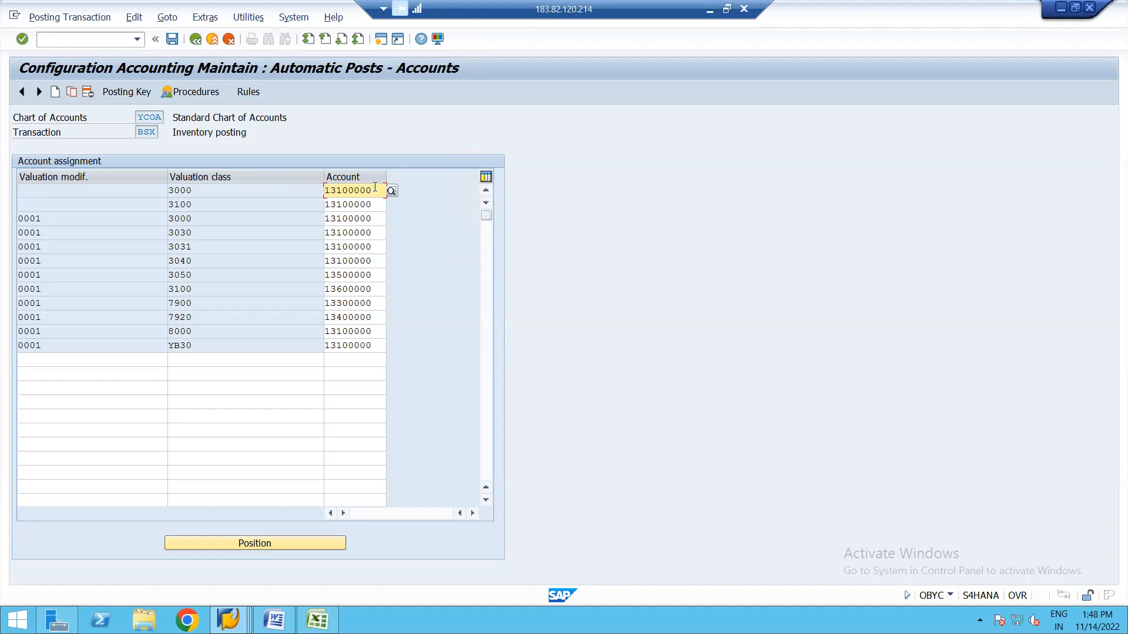
{"action": "key", "text": "alt+Tab"}
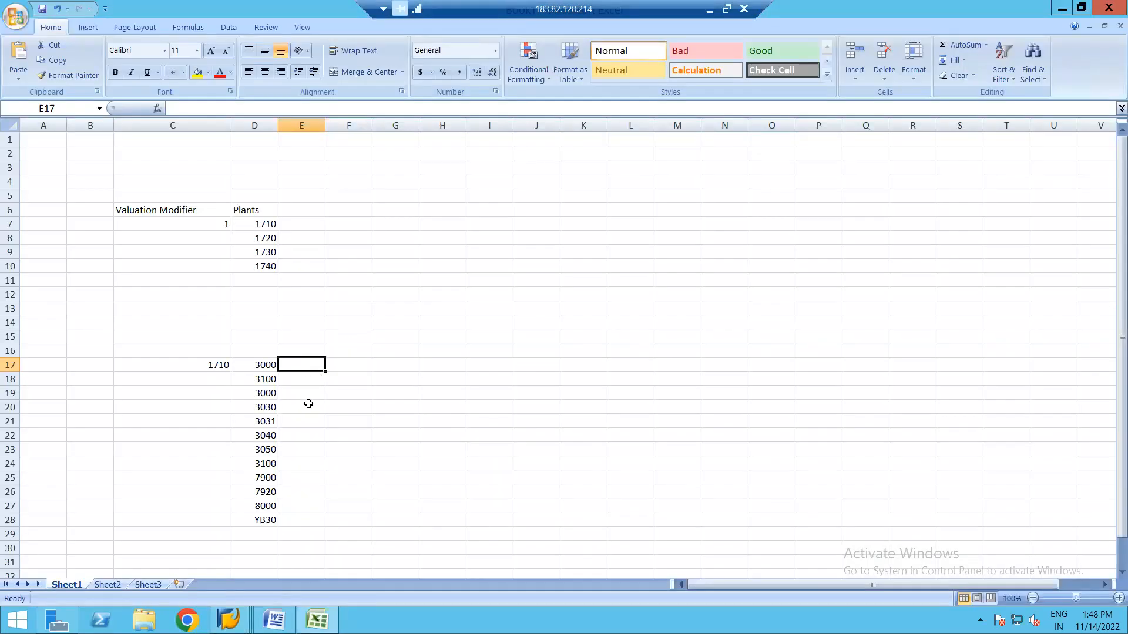
Add headings 'VC' in D16 and 'G/L' in E16, and enter plant 1720 in C30.
{"action": "left_click", "coordinate": [226, 392]}
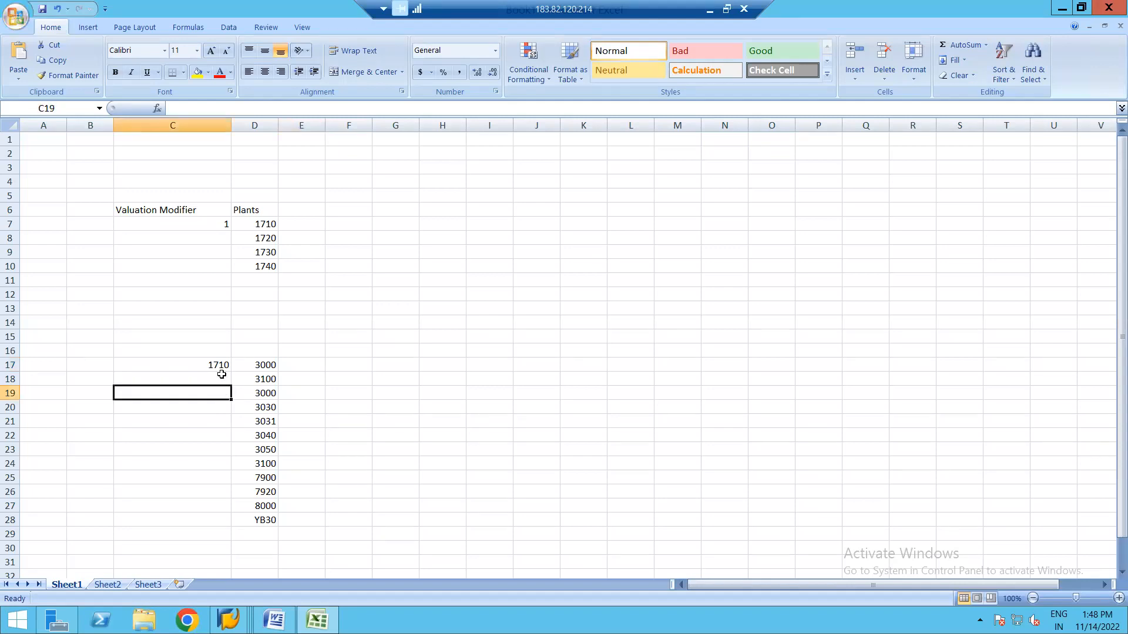
{"action": "left_click", "coordinate": [302, 365]}
{"action": "left_click", "coordinate": [266, 348]}
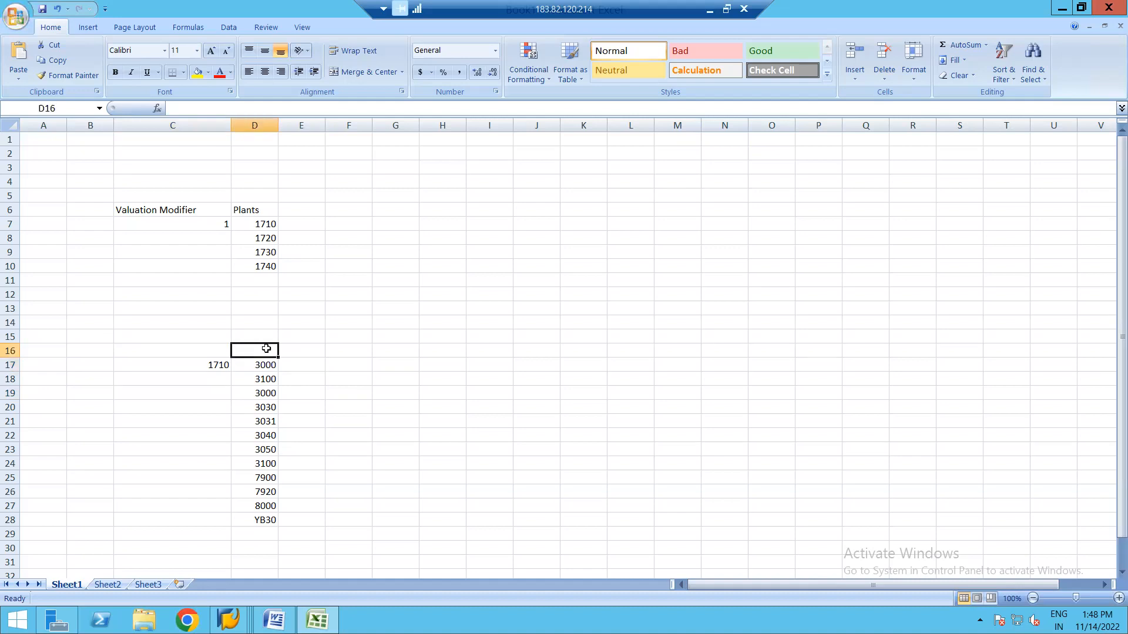
{"action": "type", "text": "VC"}
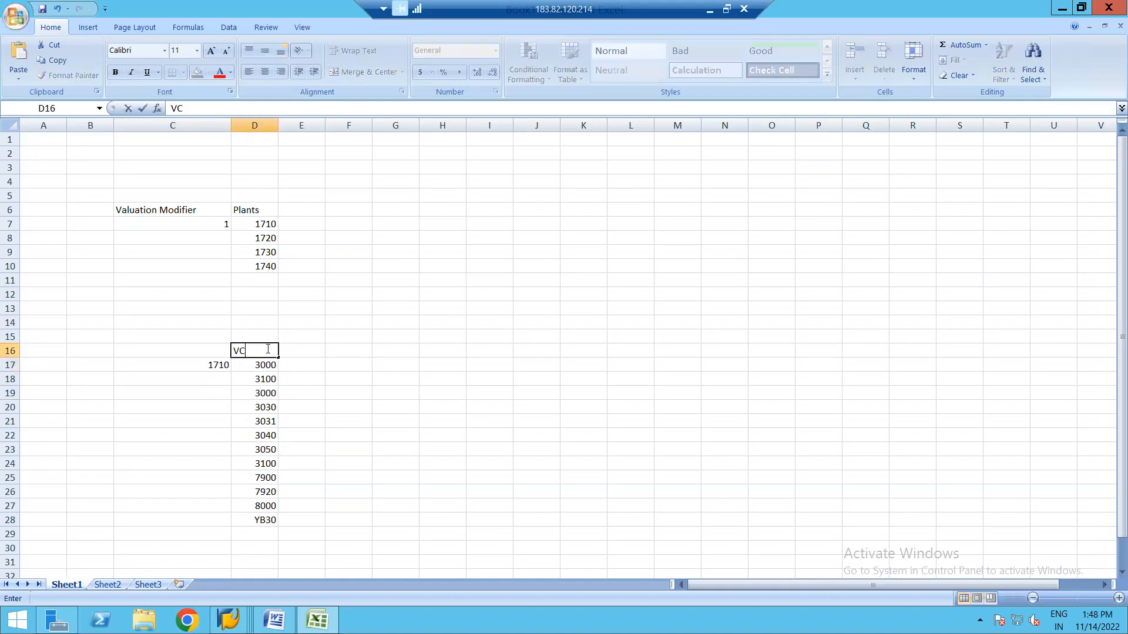
{"action": "left_click", "coordinate": [311, 351]}
{"action": "type", "text": "G/L"}
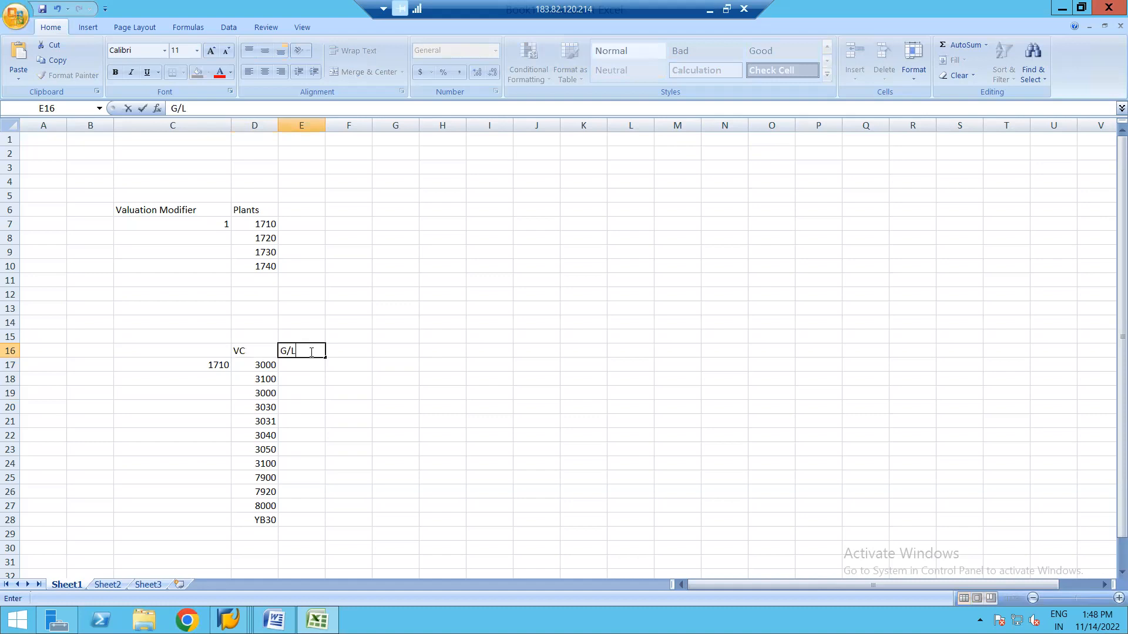
{"action": "left_click", "coordinate": [215, 548]}
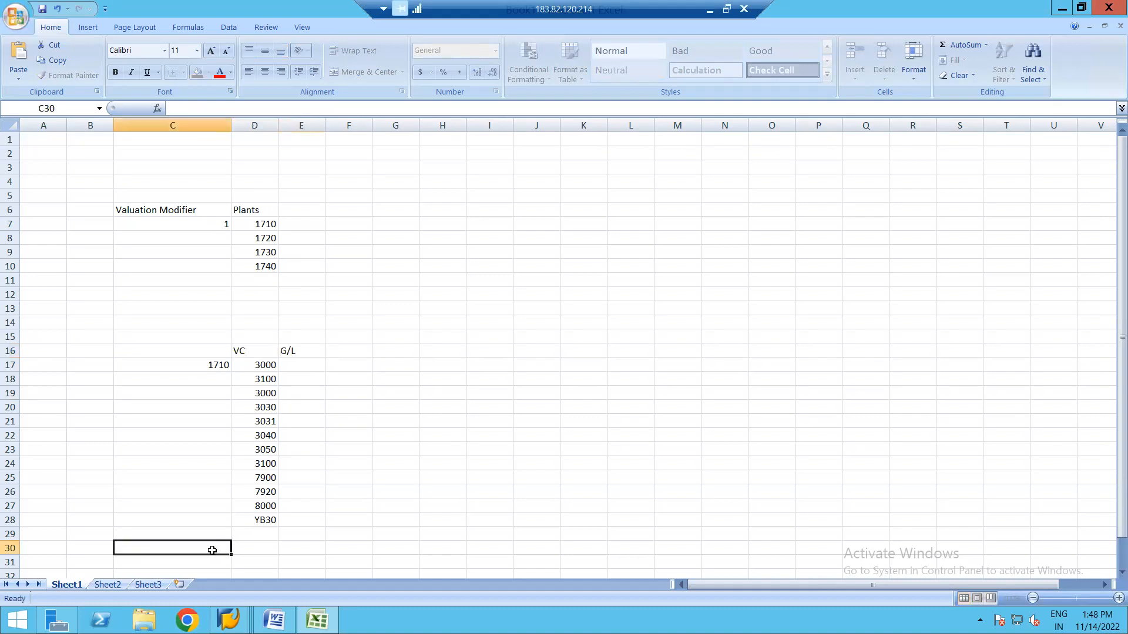
{"action": "type", "text": "1720"}
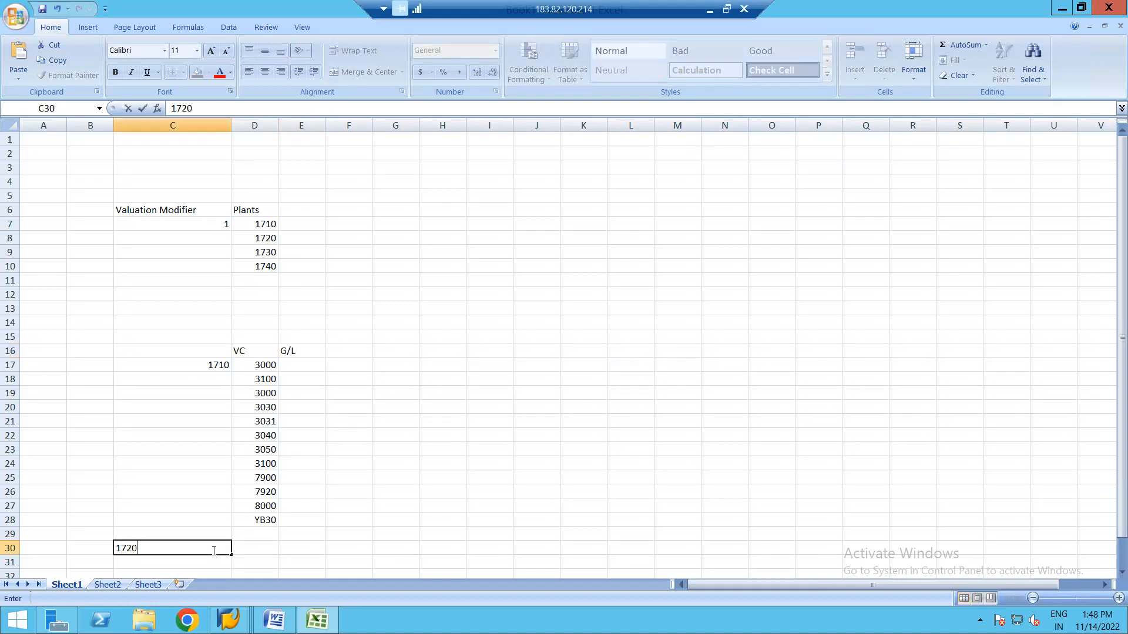
{"action": "left_click", "coordinate": [267, 543]}
Copy valuation classes 3000 through YB30 from D17:D28 into D30 beside plant 1720.
{"action": "left_click", "coordinate": [262, 364]}
{"action": "key", "text": "shift+Down"}
{"action": "key", "text": "shift+Down"}
{"action": "key", "text": "shift+Down"}
{"action": "key", "text": "shift+Down"}
{"action": "key", "text": "shift+Down"}
{"action": "key", "text": "shift+Down"}
{"action": "key", "text": "shift+Down"}
{"action": "key", "text": "shift+Down"}
{"action": "key", "text": "shift+Down"}
{"action": "key", "text": "shift+Down"}
{"action": "key", "text": "shift+Down"}
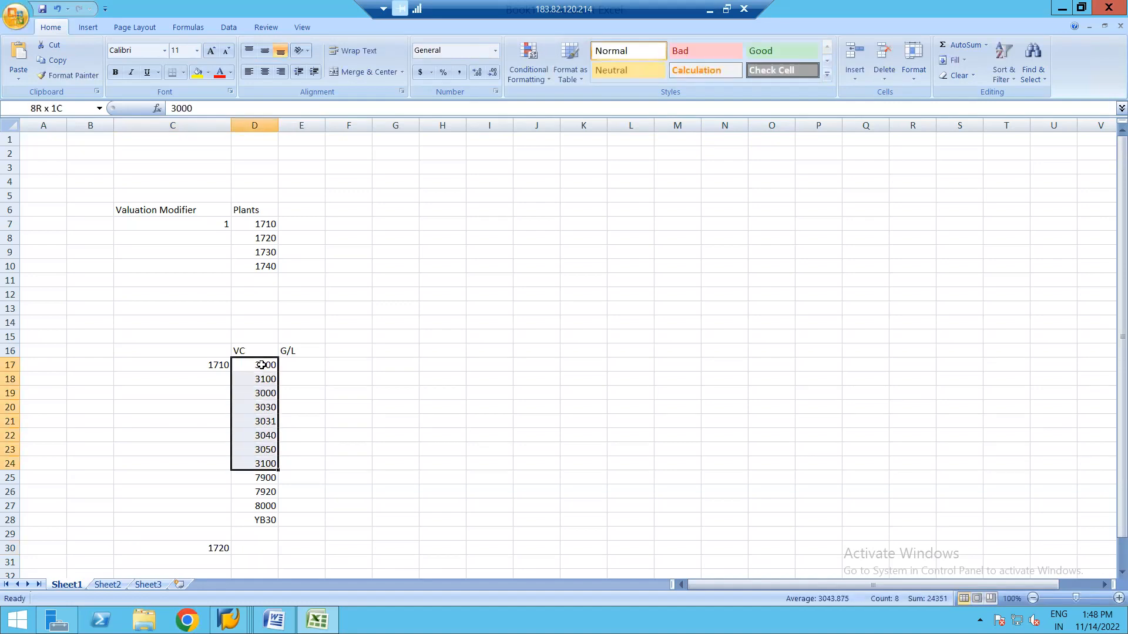
{"action": "key", "text": "ctrl+c"}
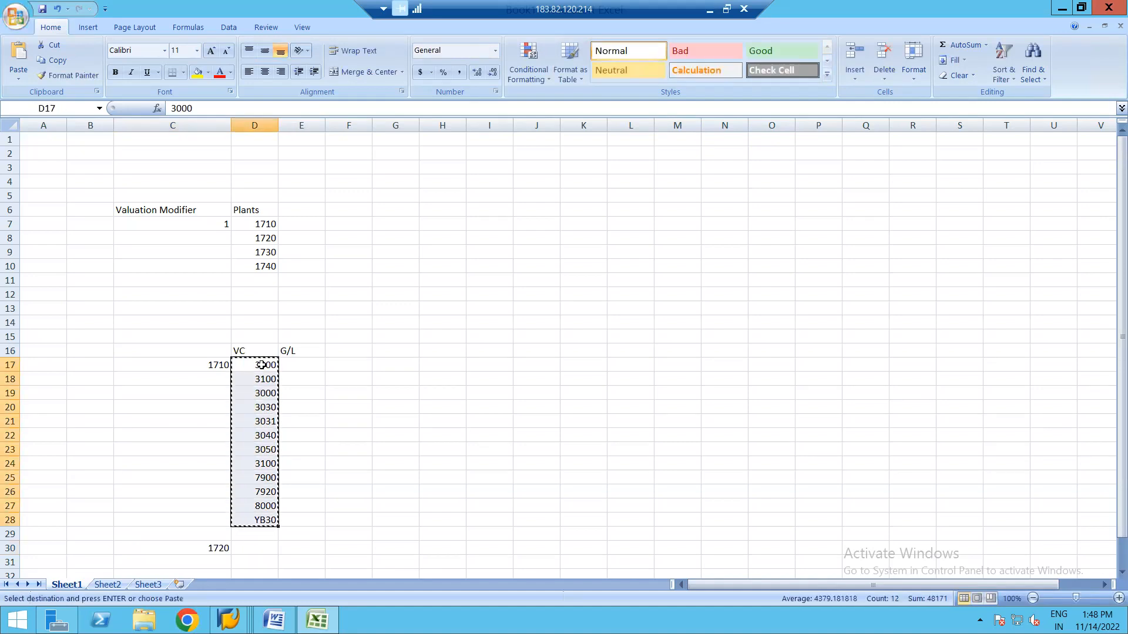
{"action": "left_click", "coordinate": [260, 553]}
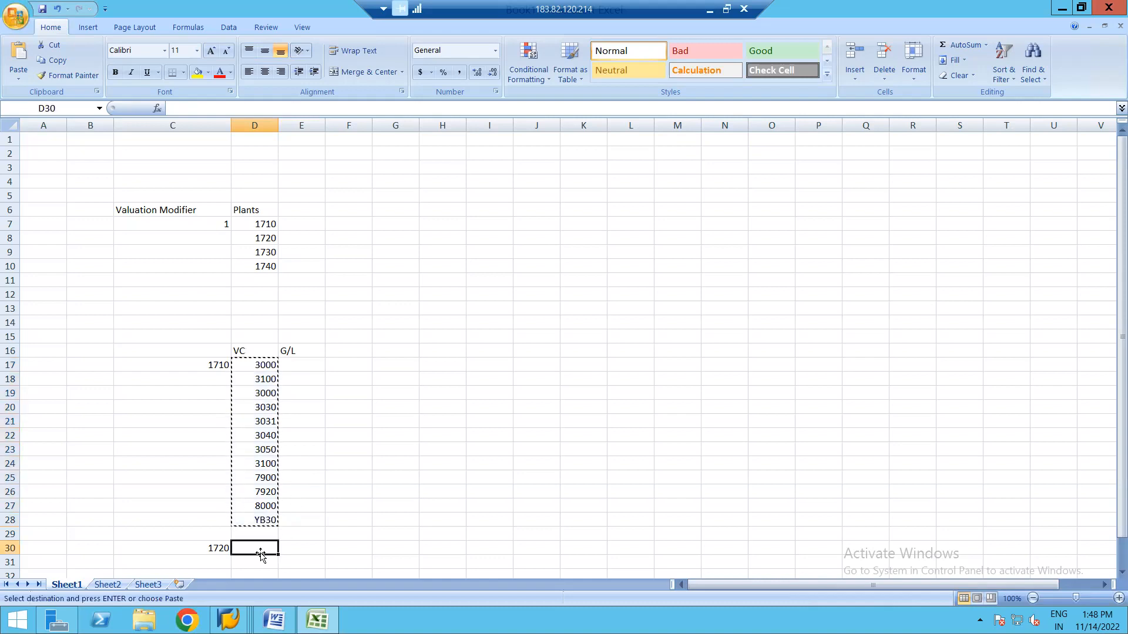
{"action": "key", "text": "ctrl+v"}
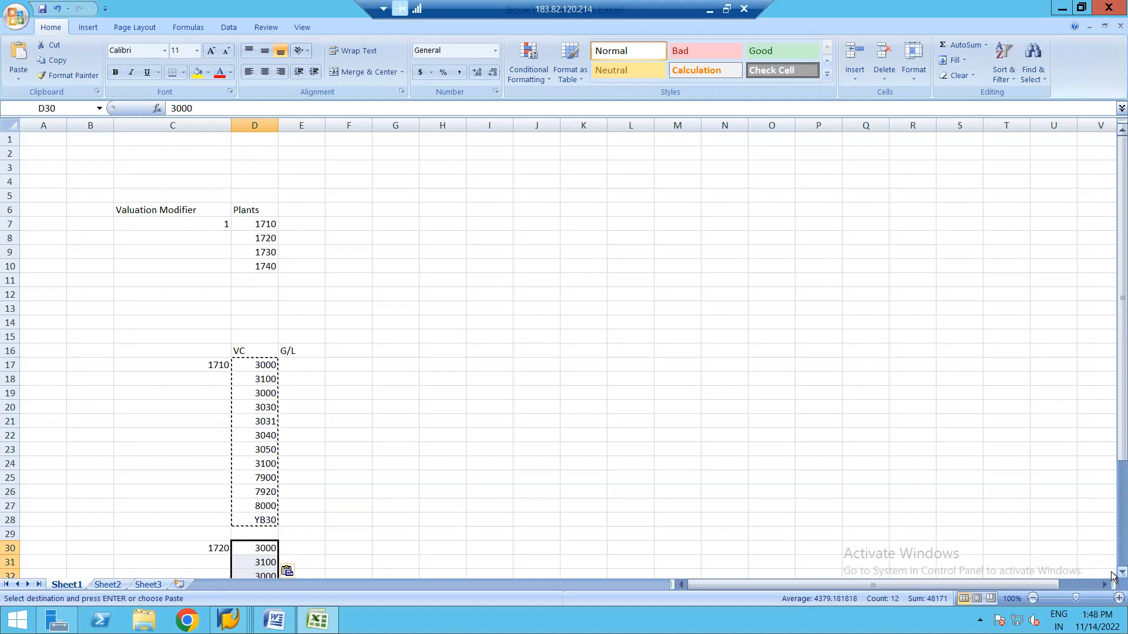
{"action": "scroll", "coordinate": [1112, 577], "scroll_direction": "down", "scroll_amount": 2}
{"action": "scroll", "coordinate": [1112, 577], "scroll_direction": "down", "scroll_amount": 2}
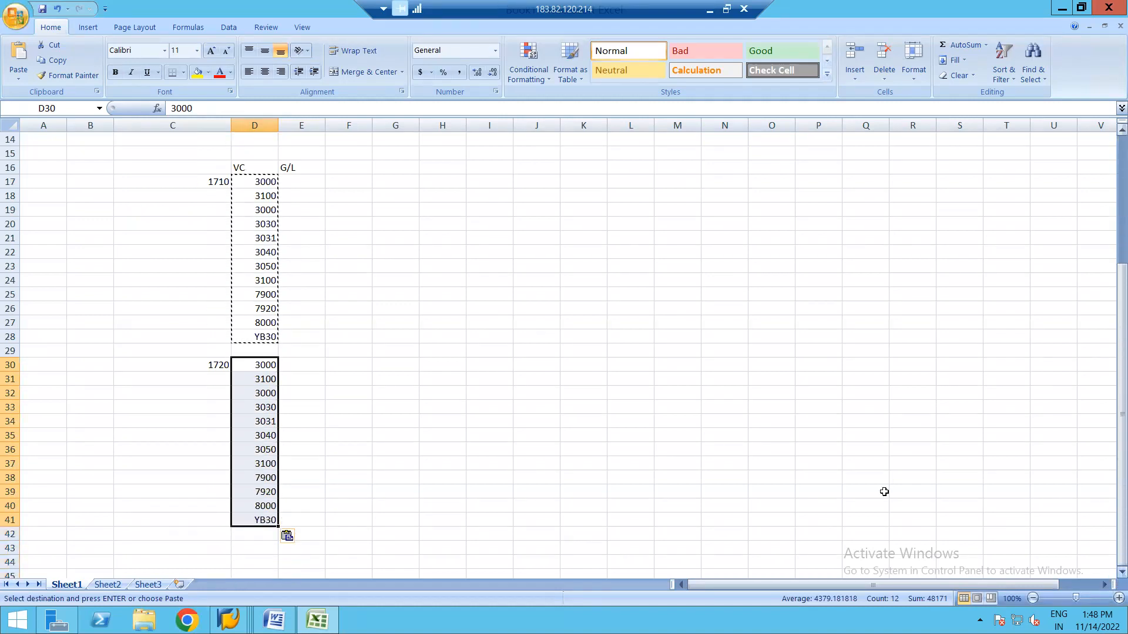
{"action": "key", "text": "Escape"}
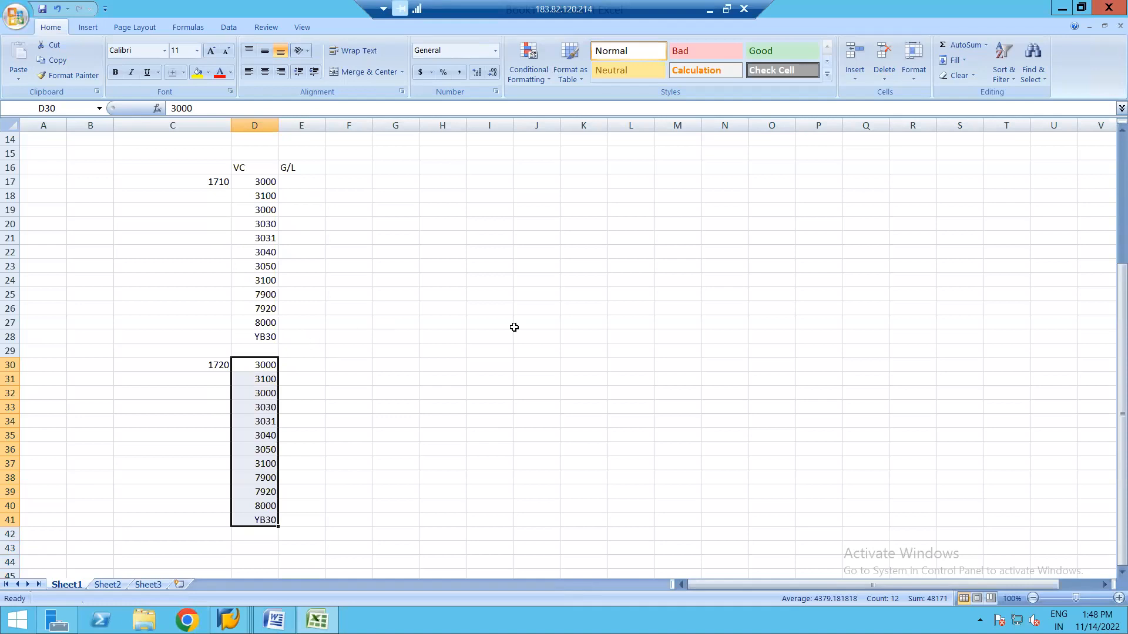
{"action": "left_click", "coordinate": [509, 226]}
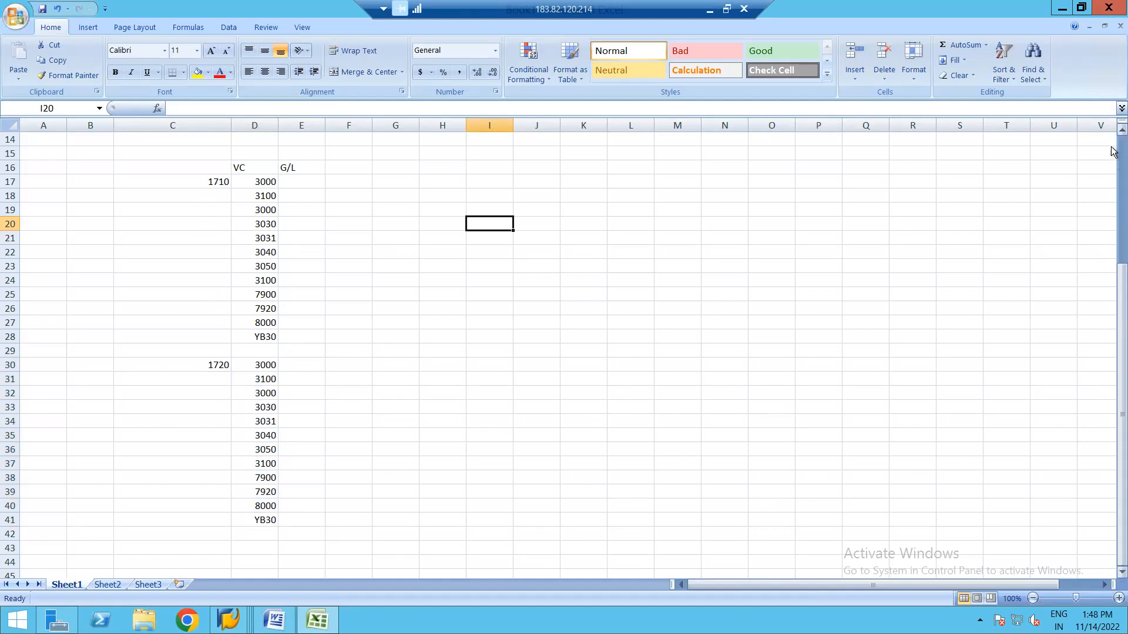
{"action": "scroll", "coordinate": [1112, 166], "scroll_direction": "up", "scroll_amount": 5}
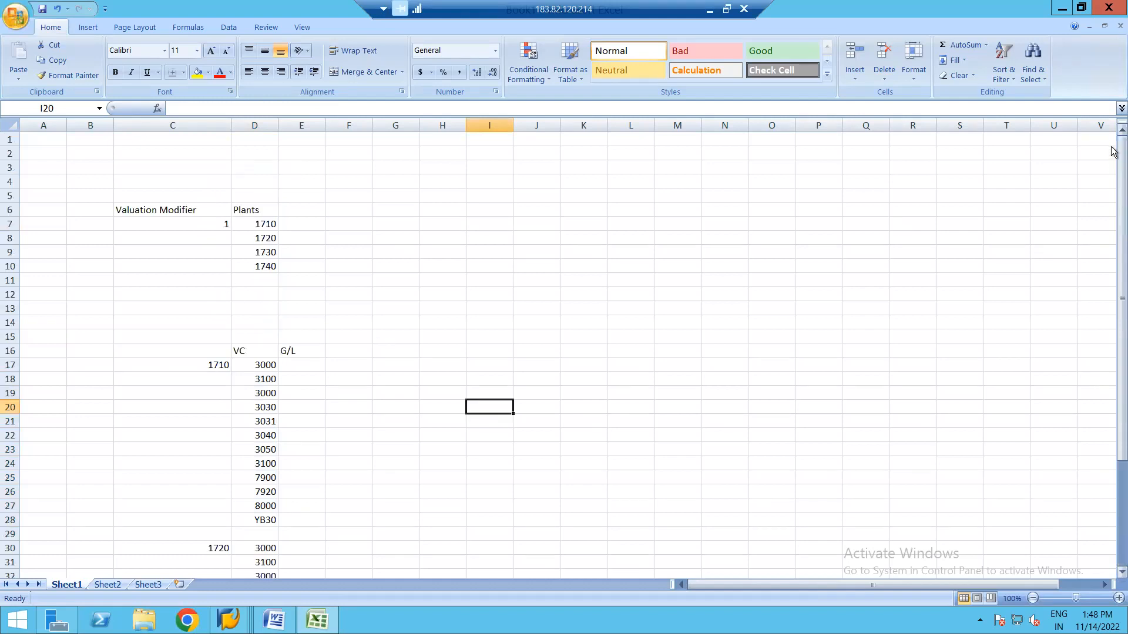
Re-enter the valuation modifier in C7 of the Excel sheet as 0001.
{"action": "left_click", "coordinate": [222, 224]}
{"action": "left_click", "coordinate": [181, 108]}
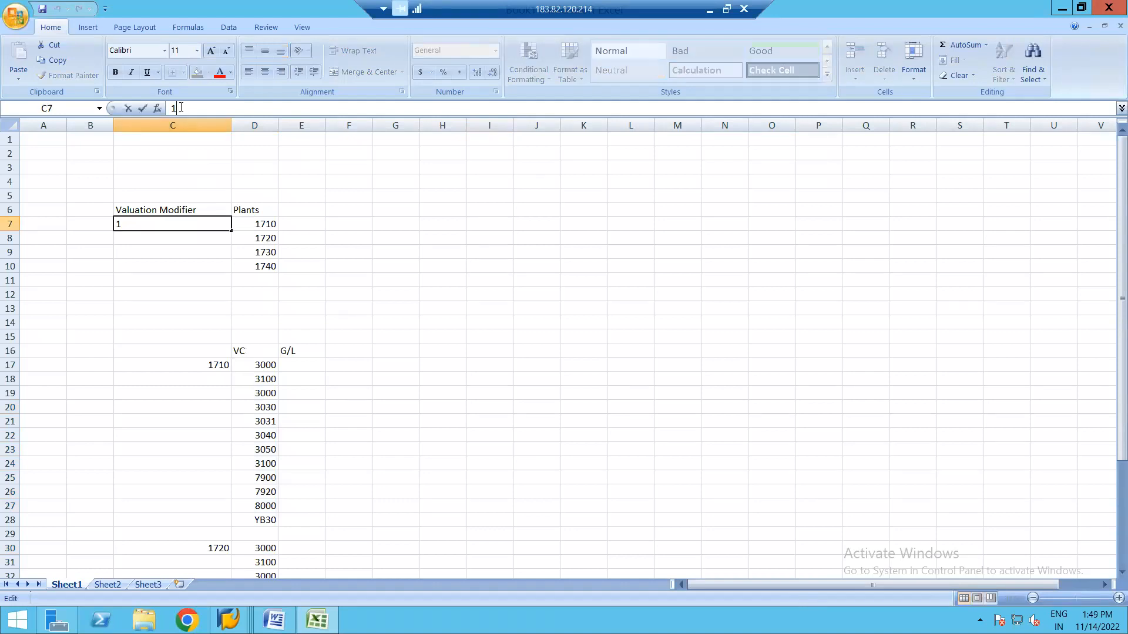
{"action": "type", "text": "00"}
{"action": "key", "text": "BackSpace"}
{"action": "key", "text": "BackSpace"}
{"action": "key", "text": "BackSpace"}
{"action": "type", "text": "0002"}
{"action": "type", "text": "1"}
{"action": "key", "text": "BackSpace"}
{"action": "type", "text": "1"}
{"action": "left_click", "coordinate": [317, 428]}
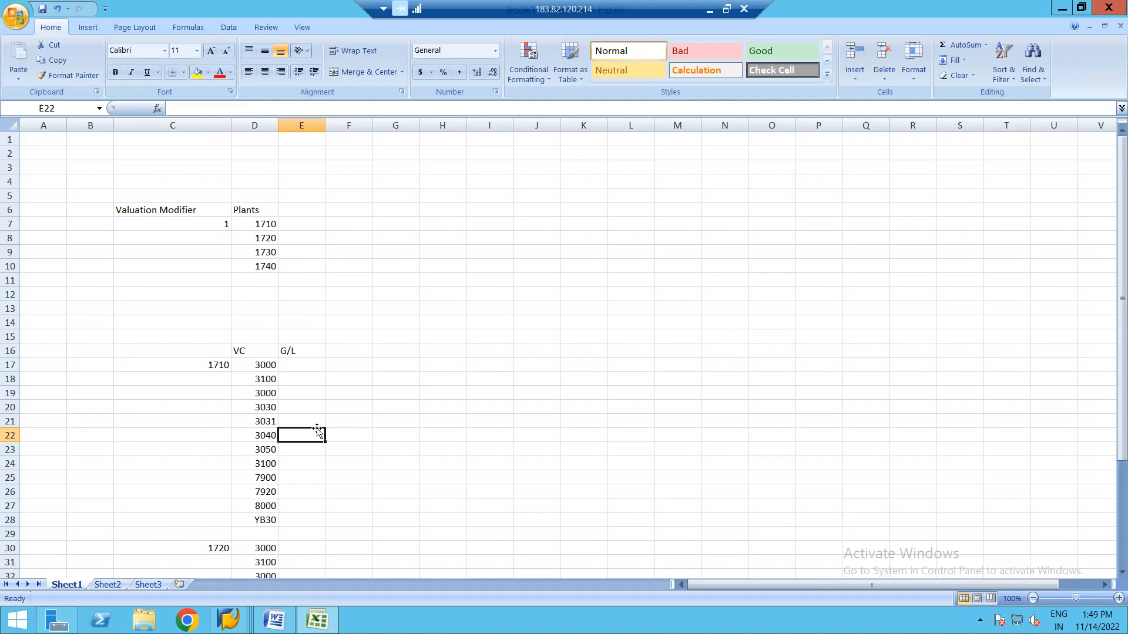
Select the 1710 valuation classes 3000 through YB30 (D17:D28), then switch back to SAP.
{"action": "left_click", "coordinate": [262, 365]}
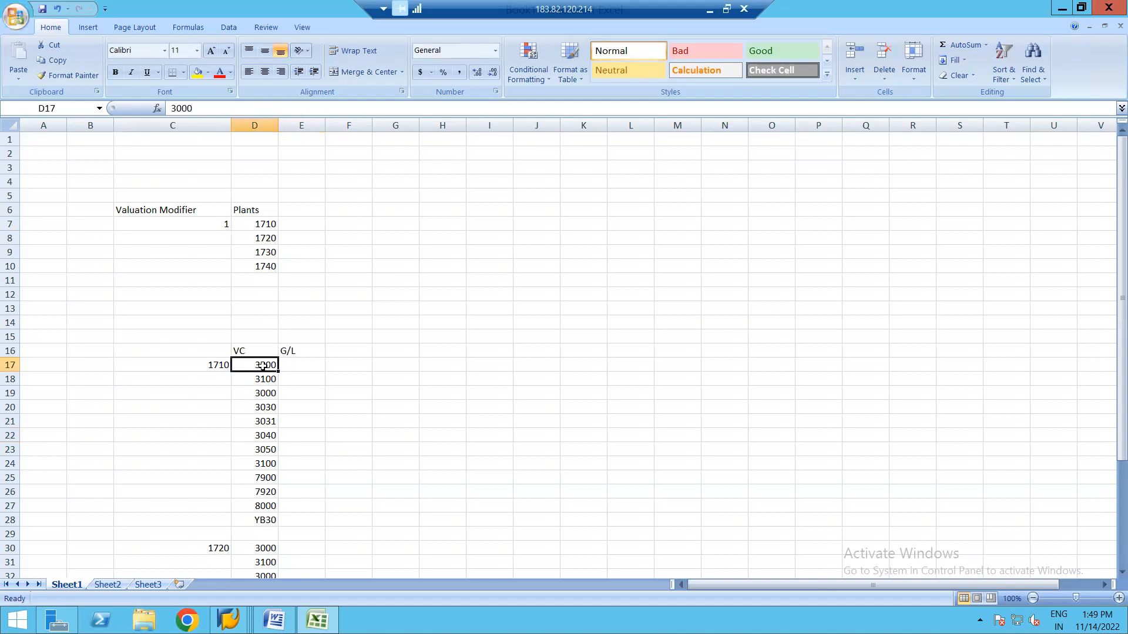
{"action": "key", "text": "shift+Down"}
{"action": "key", "text": "shift+Down"}
{"action": "key", "text": "shift+Down"}
{"action": "key", "text": "shift+Down"}
{"action": "key", "text": "shift+Down"}
{"action": "key", "text": "shift+Down"}
{"action": "key", "text": "shift+Down"}
{"action": "key", "text": "shift+Down"}
{"action": "key", "text": "shift+Down"}
{"action": "key", "text": "shift+Down"}
{"action": "key", "text": "shift+Down"}
{"action": "key", "text": "shift+Down"}
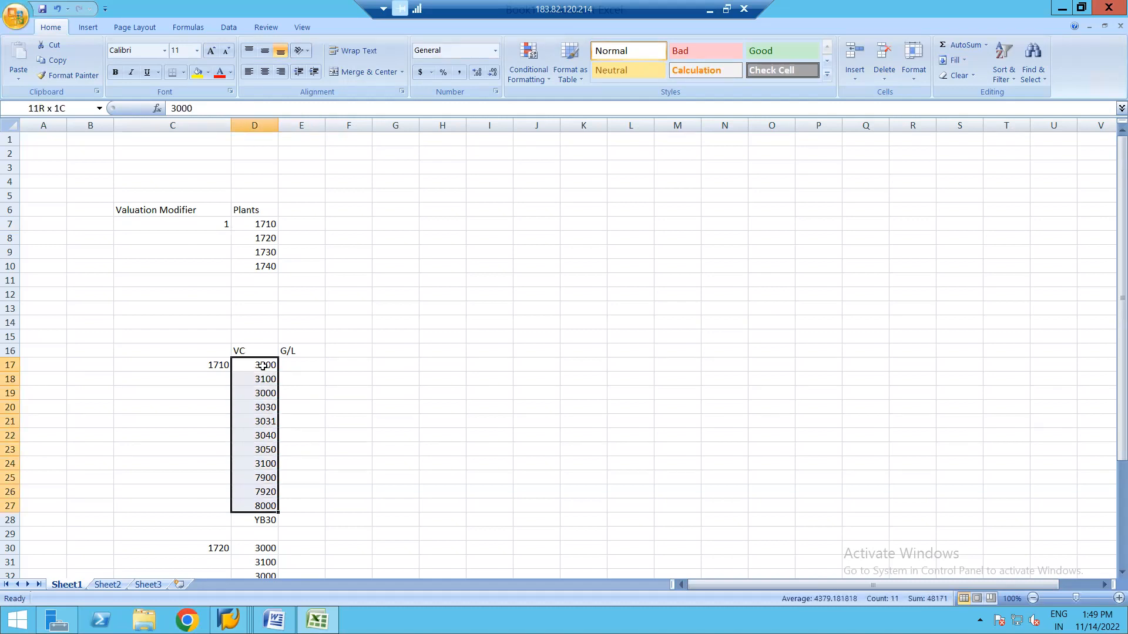
{"action": "key", "text": "shift+Up"}
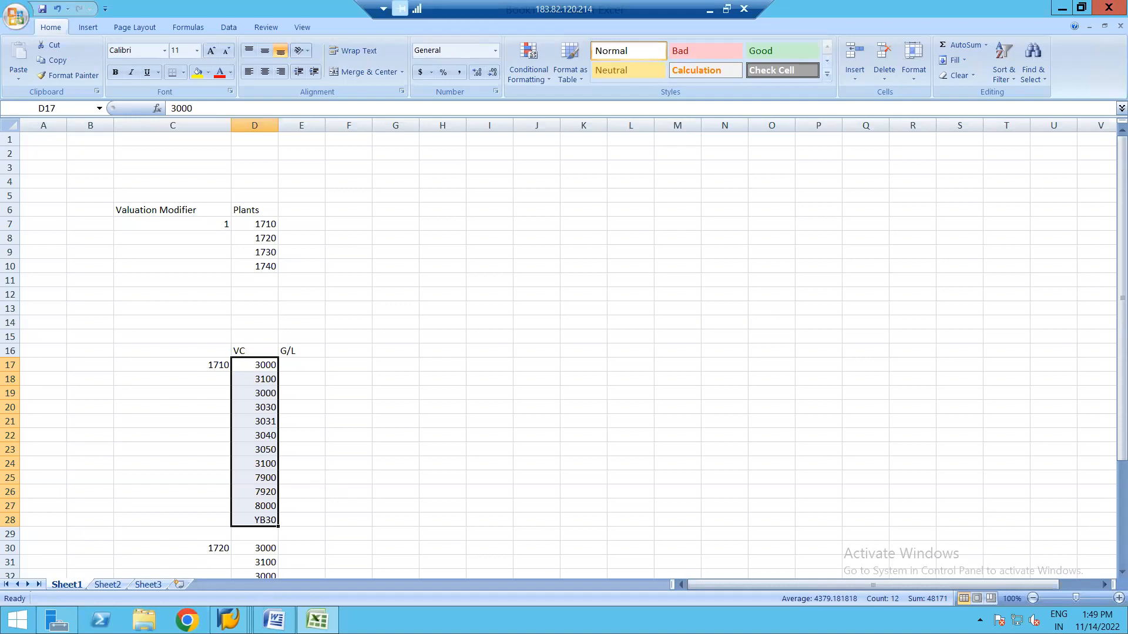
{"action": "left_click", "coordinate": [229, 619]}
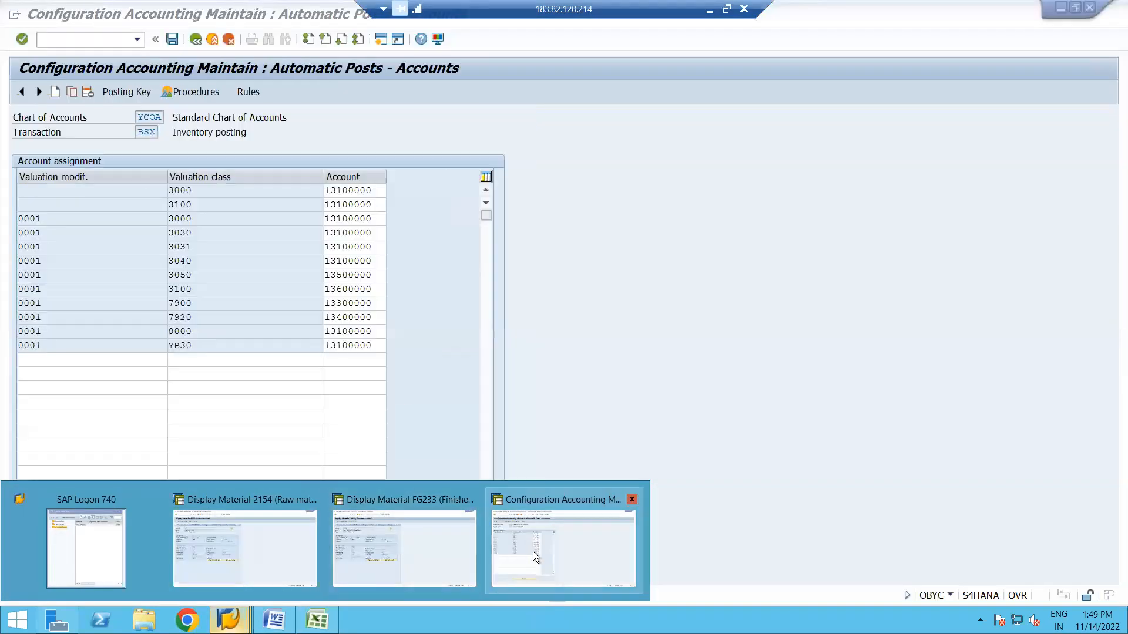
Check material FG233's valuation class 7920 at plant 1710, then switch to the Easy Access session.
{"action": "left_click", "coordinate": [533, 552]}
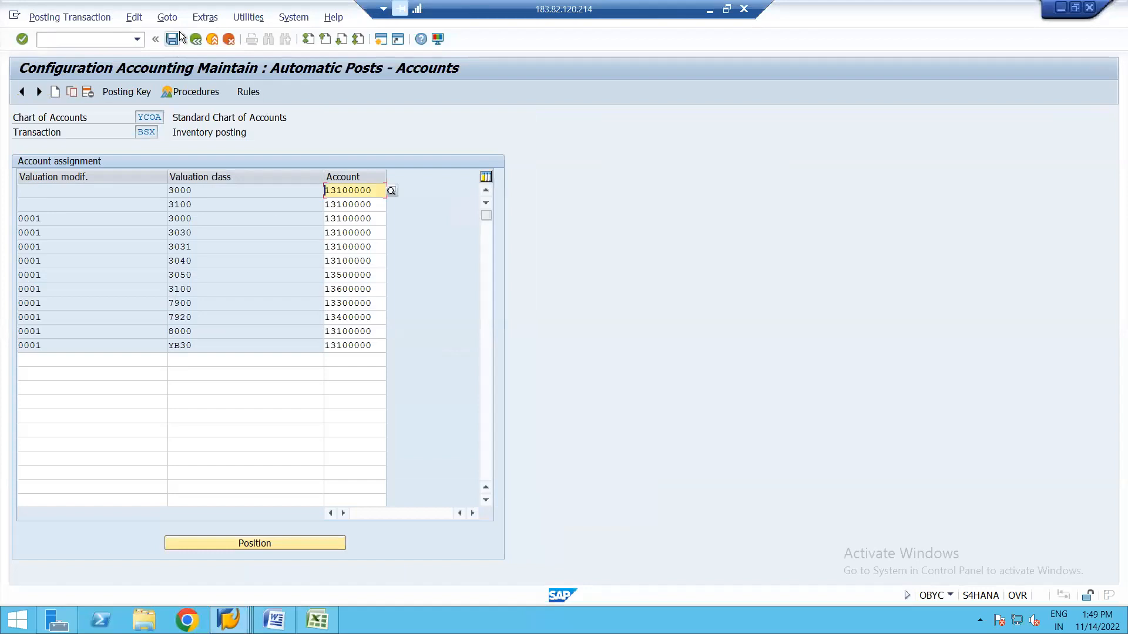
{"action": "left_click", "coordinate": [383, 39]}
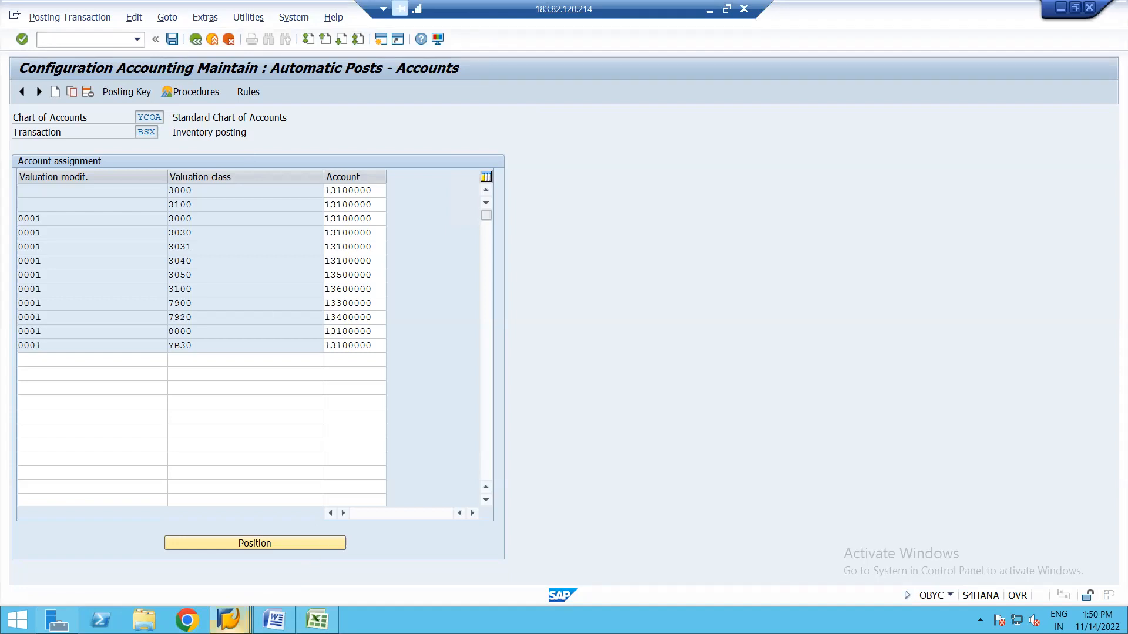
{"action": "left_click", "coordinate": [228, 620]}
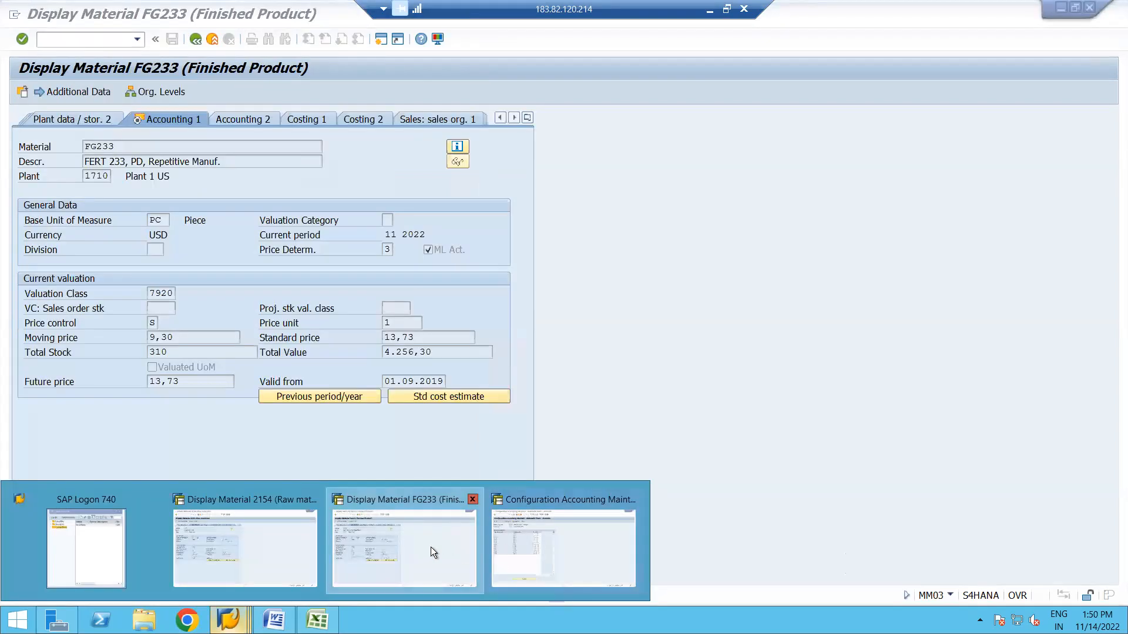
{"action": "left_click", "coordinate": [432, 547]}
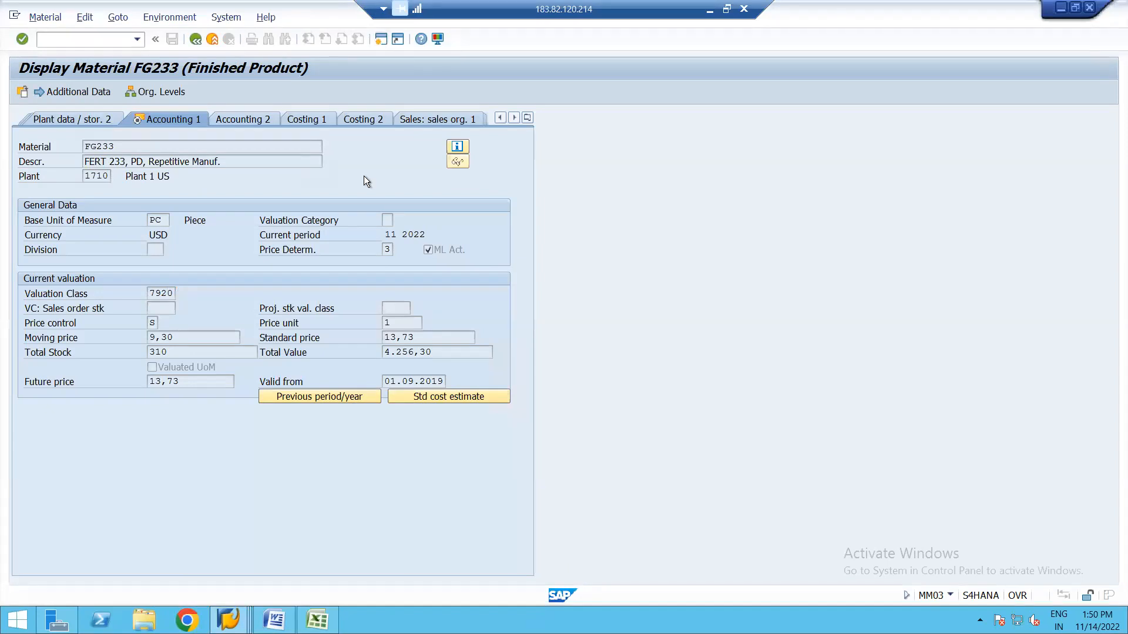
{"action": "left_click", "coordinate": [246, 614]}
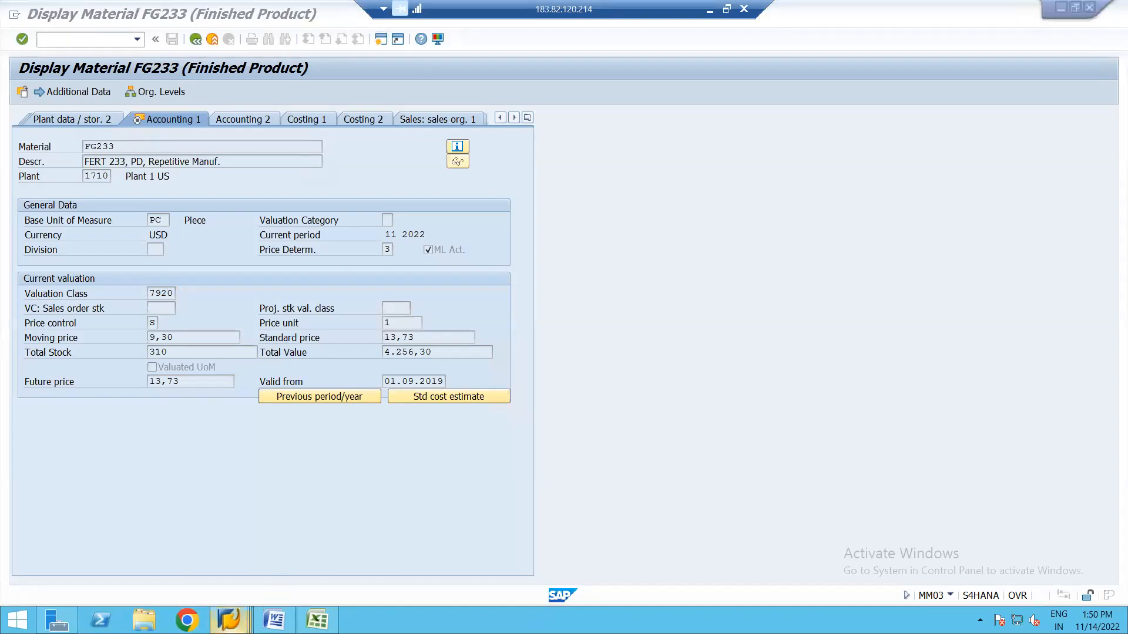
{"action": "left_click", "coordinate": [256, 572]}
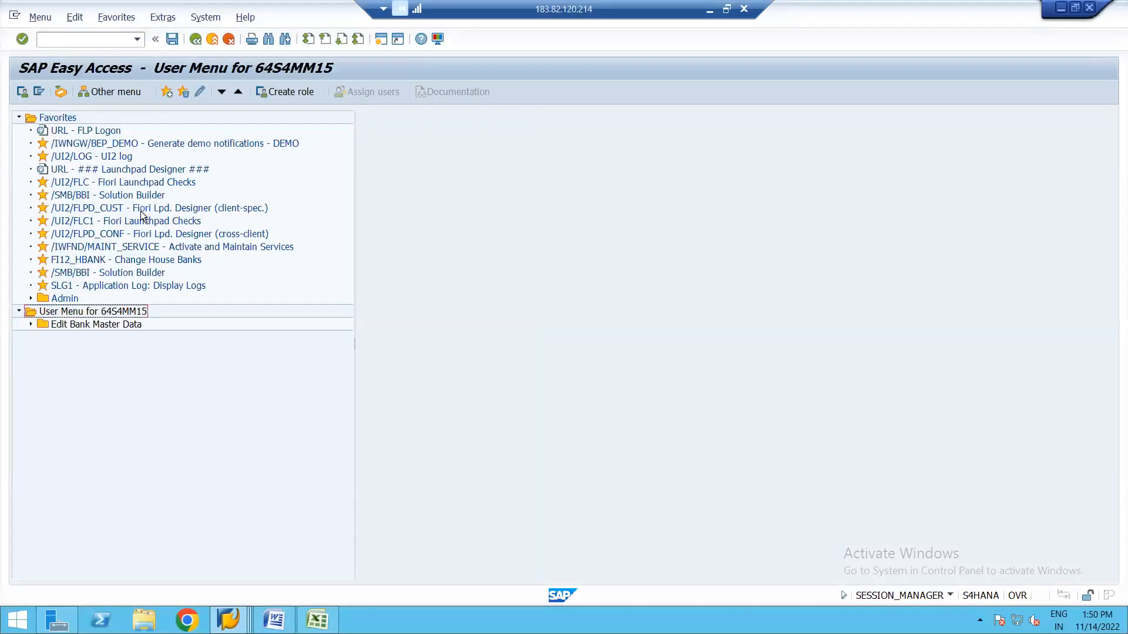
In a new session, start ME21N with the Foreign US Supplier as vendor.
{"action": "key", "text": "ctrl+n"}
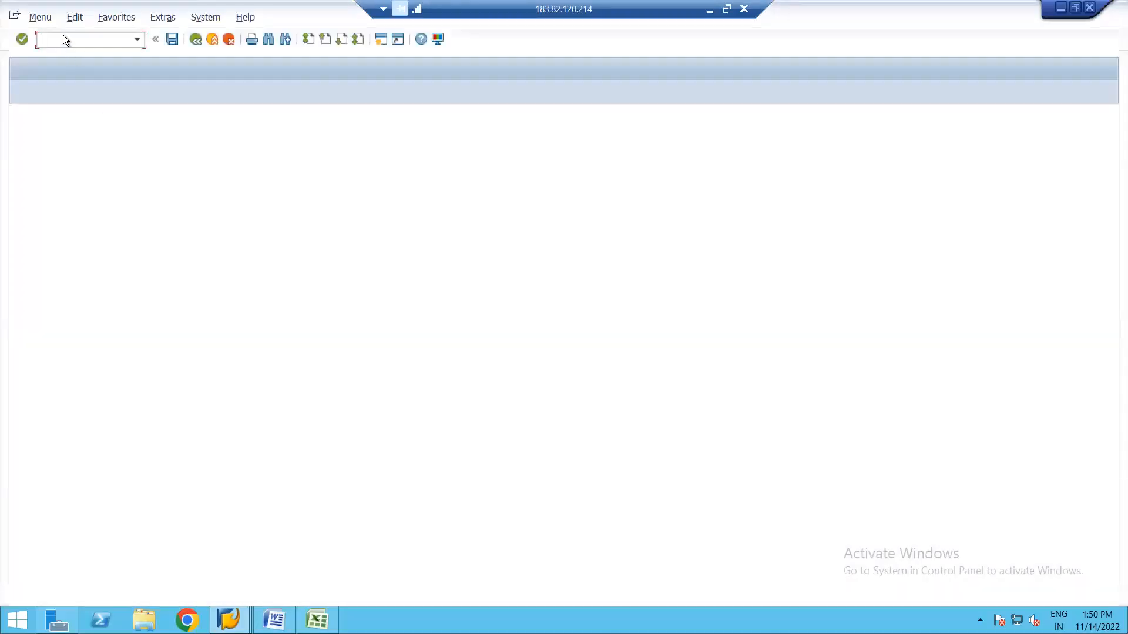
{"action": "type", "text": "ME21N"}
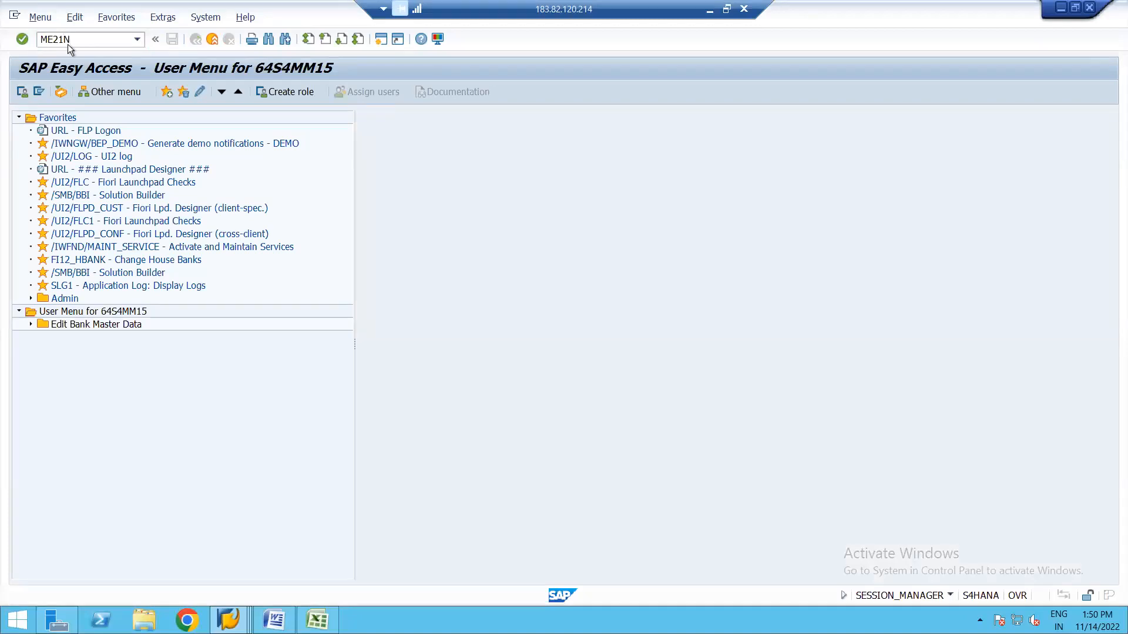
{"action": "key", "text": "Return"}
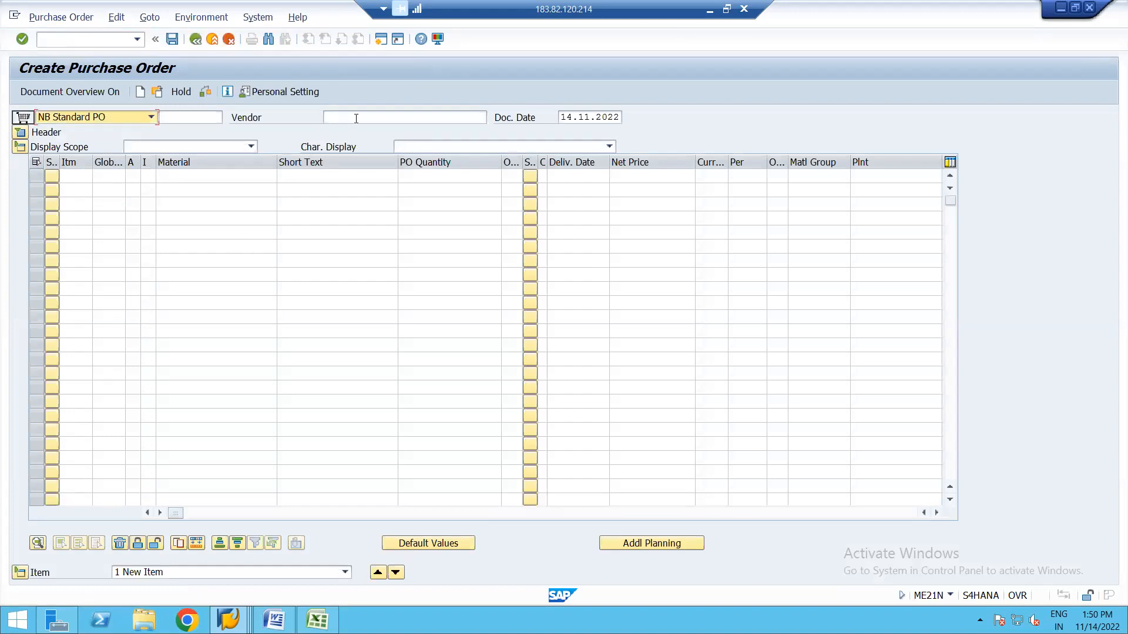
{"action": "left_click", "coordinate": [356, 117]}
{"action": "left_click", "coordinate": [383, 131]}
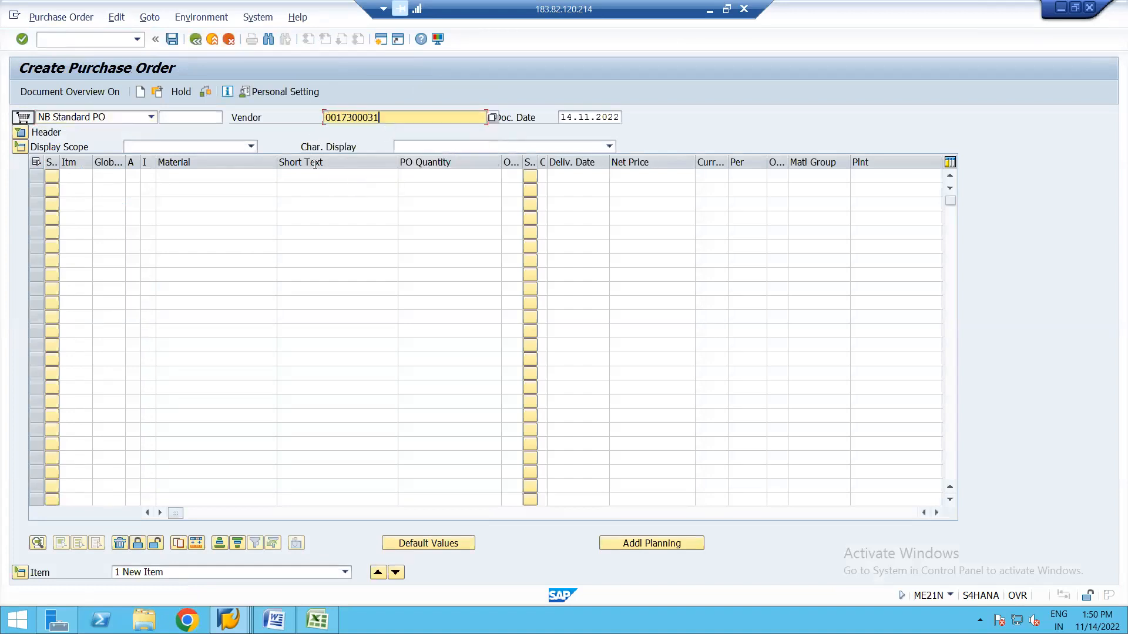
Enter material 2154 and plant 1710 in item row 1.
{"action": "left_click", "coordinate": [231, 177]}
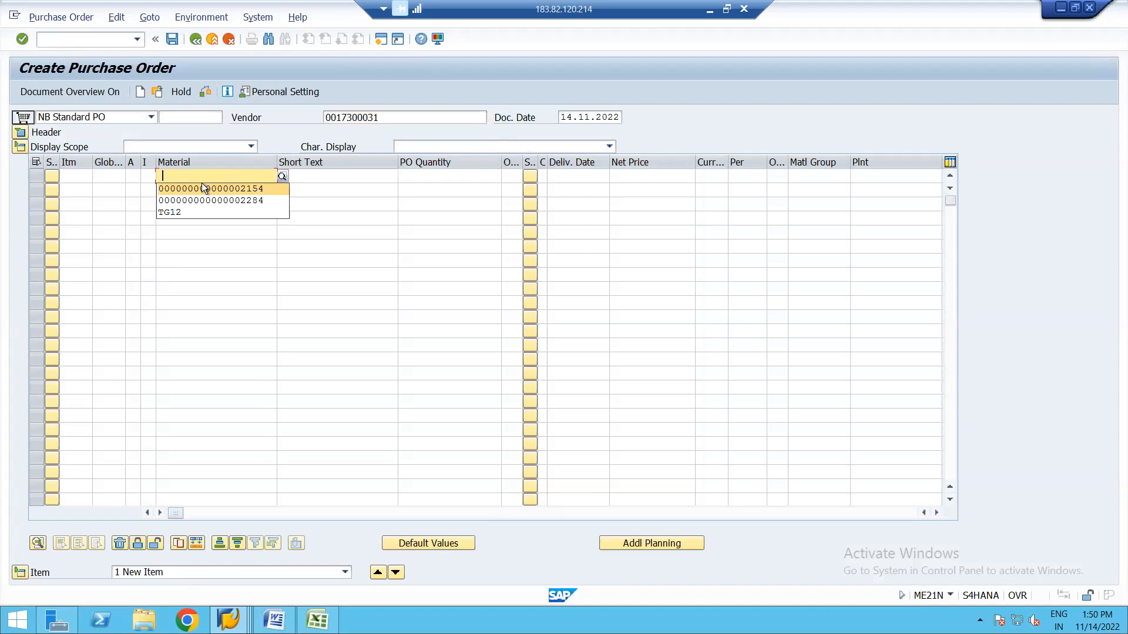
{"action": "left_click", "coordinate": [219, 189]}
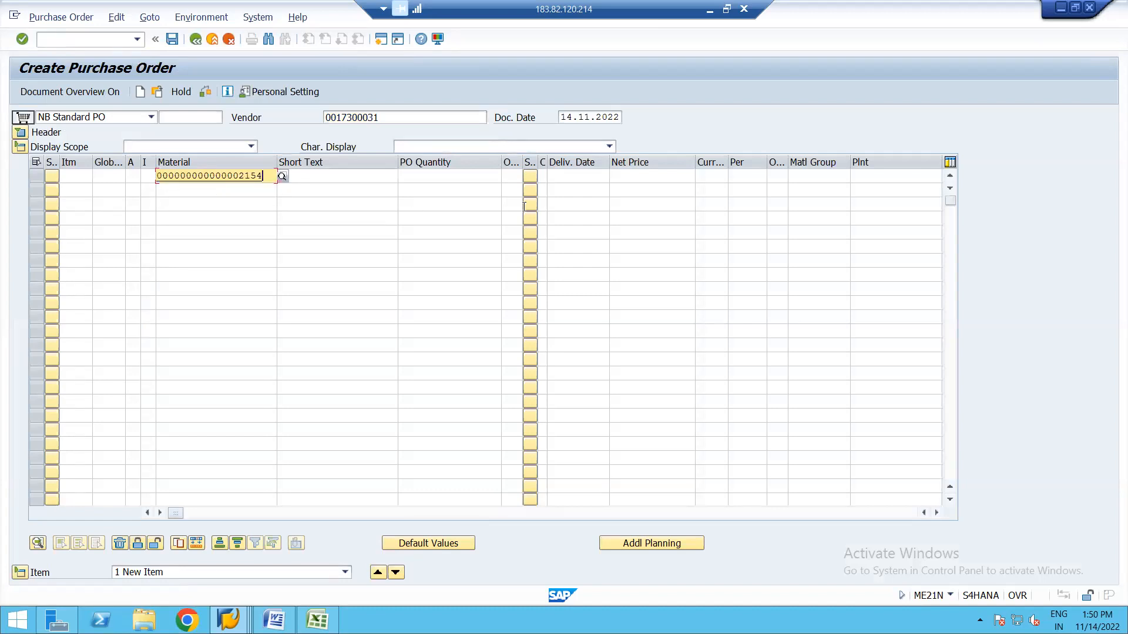
{"action": "left_click", "coordinate": [869, 179]}
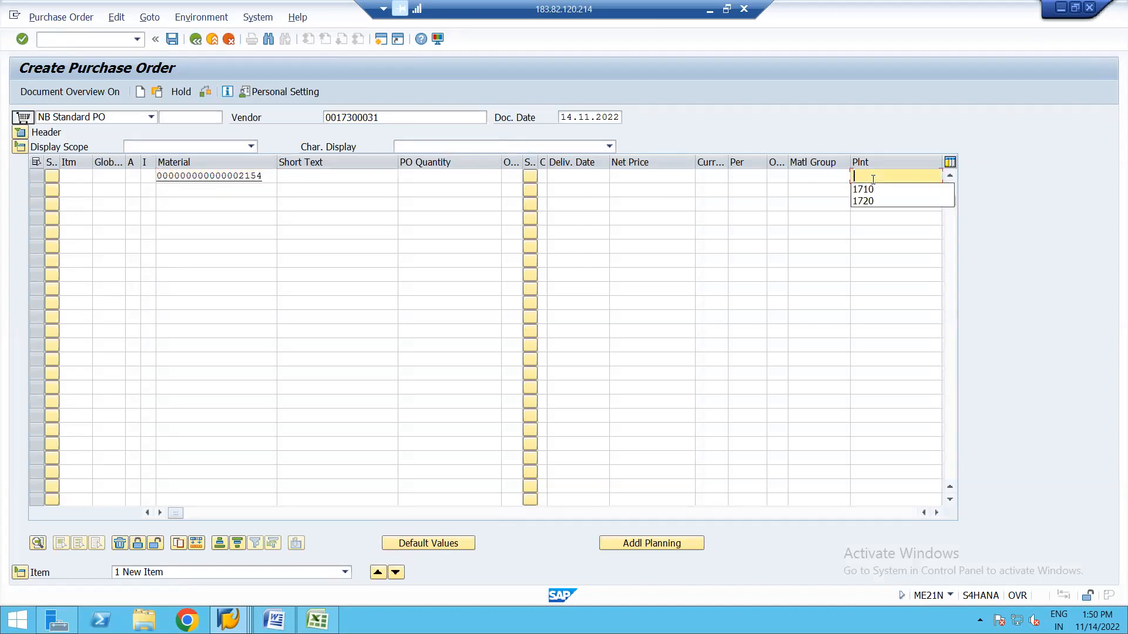
{"action": "left_click", "coordinate": [867, 190]}
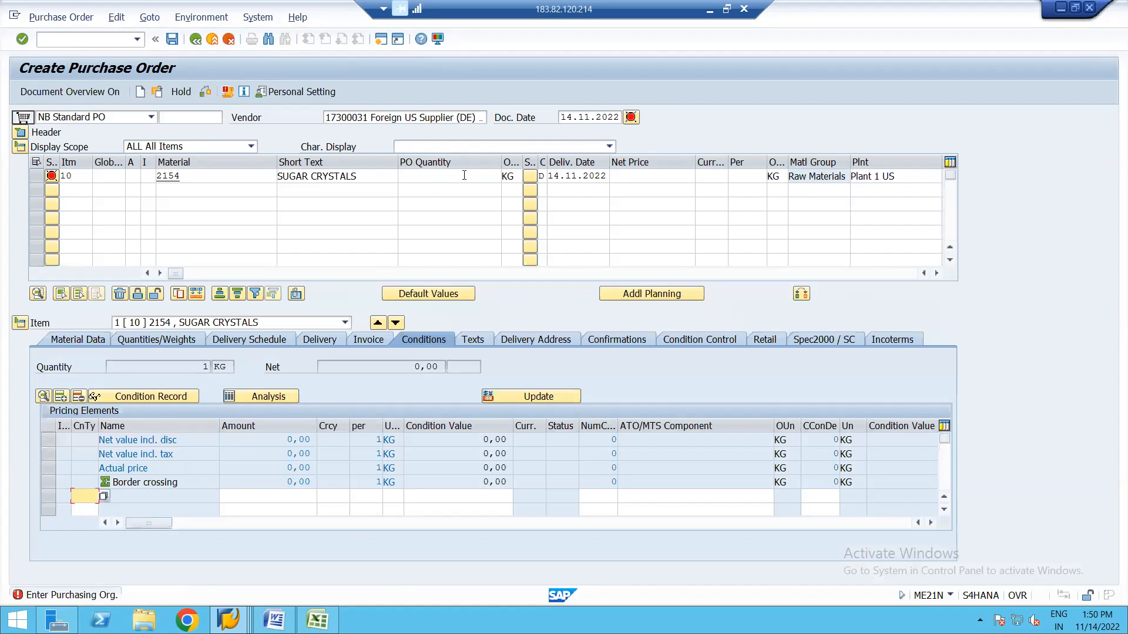
Remove the stray condition type entry and set the PO quantity to 1.
{"action": "key", "text": "Return"}
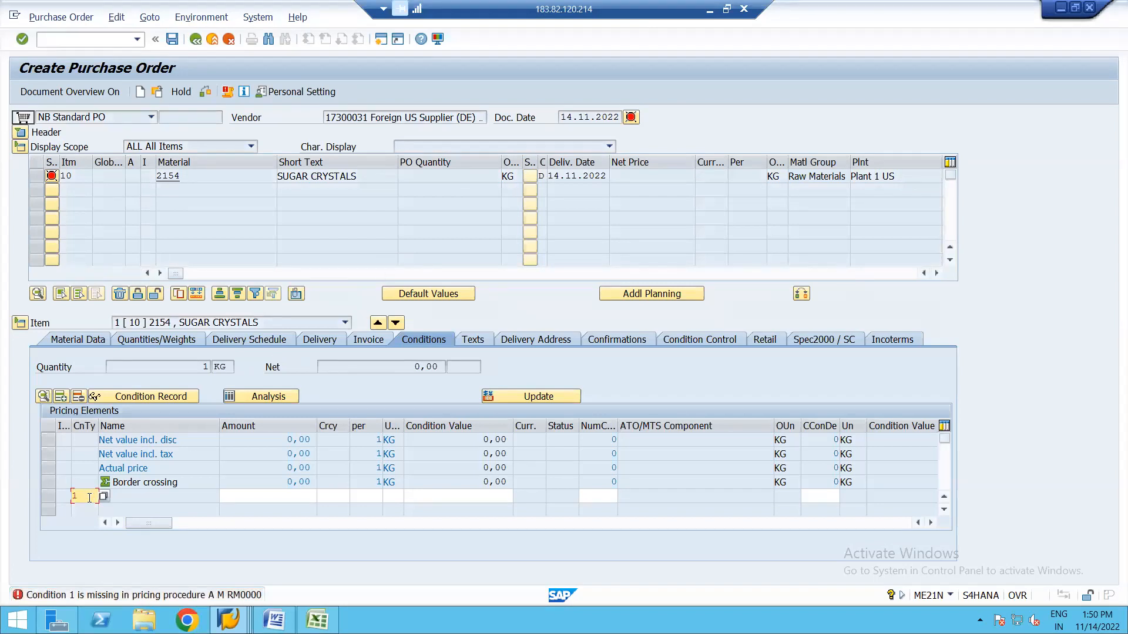
{"action": "key", "text": "BackSpace"}
{"action": "key", "text": "Return"}
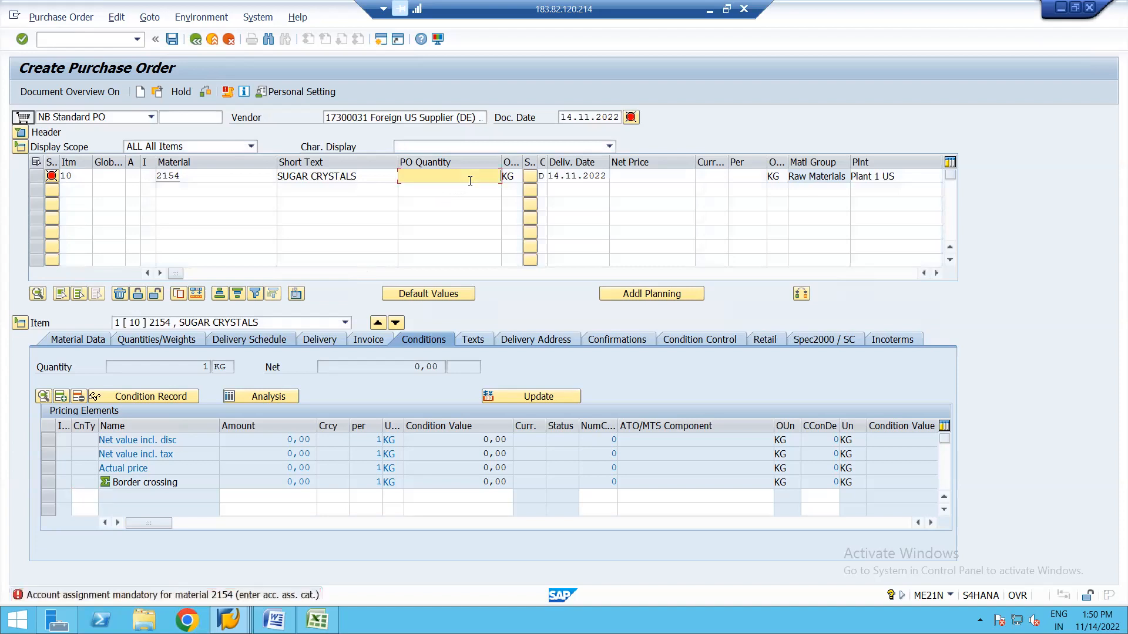
{"action": "type", "text": "1"}
{"action": "key", "text": "Return"}
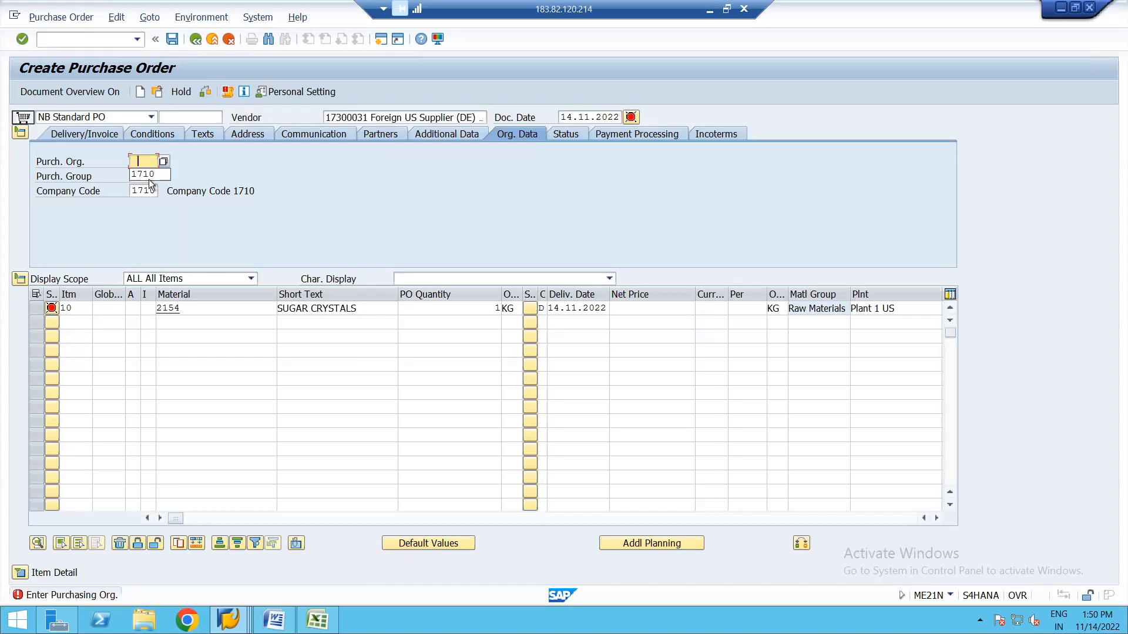
Set purchasing organisation 1710 and purchasing group A01 in the order header.
{"action": "left_click", "coordinate": [142, 176]}
{"action": "left_click", "coordinate": [140, 176]}
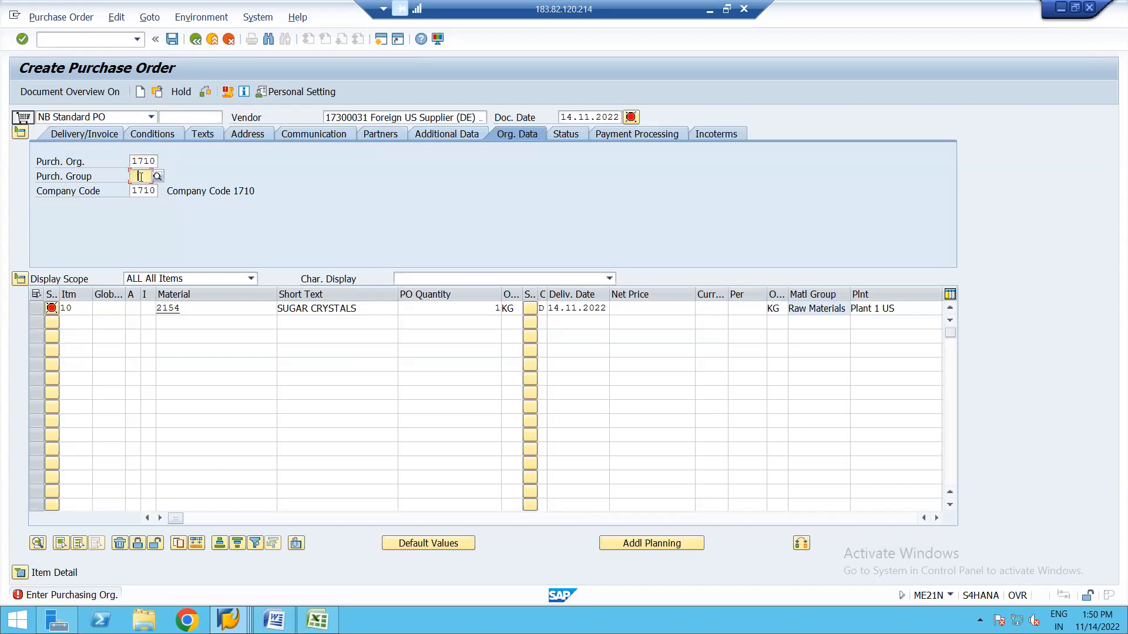
{"action": "type", "text": "A01"}
{"action": "key", "text": "Return"}
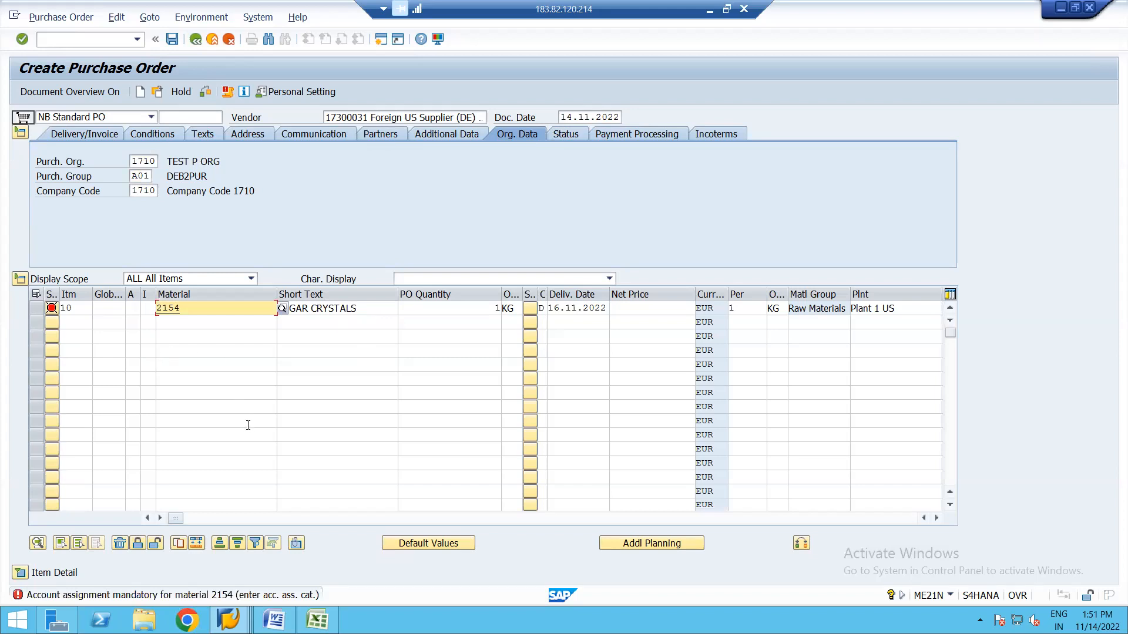
Acknowledge the item warnings and check the purchase order for material 2154.
{"action": "key", "text": "Return"}
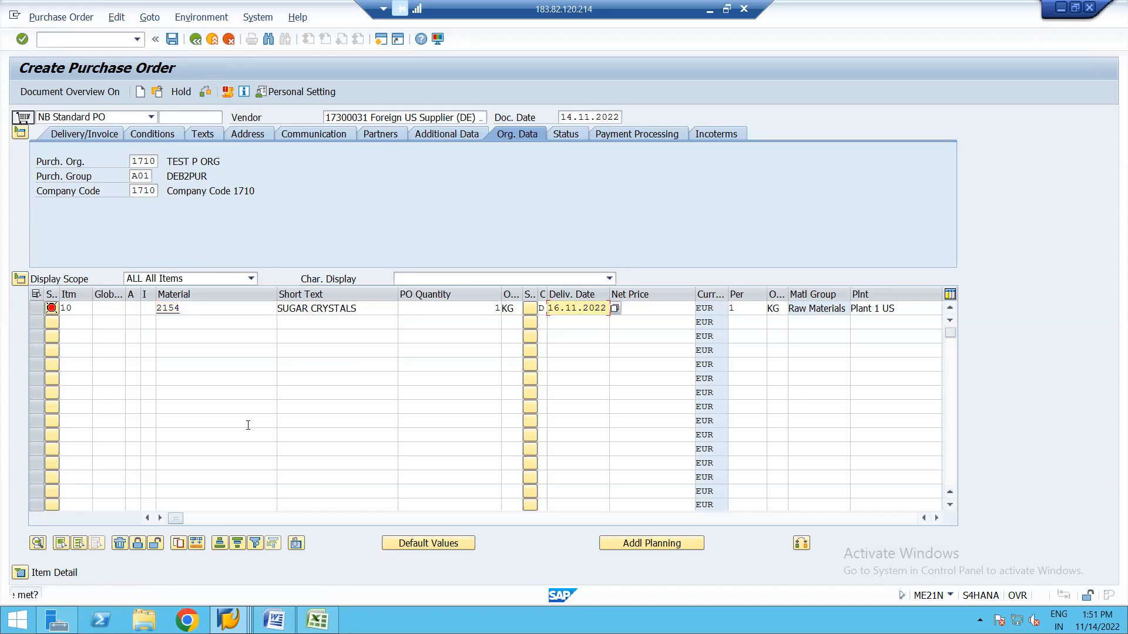
{"action": "key", "text": "Return"}
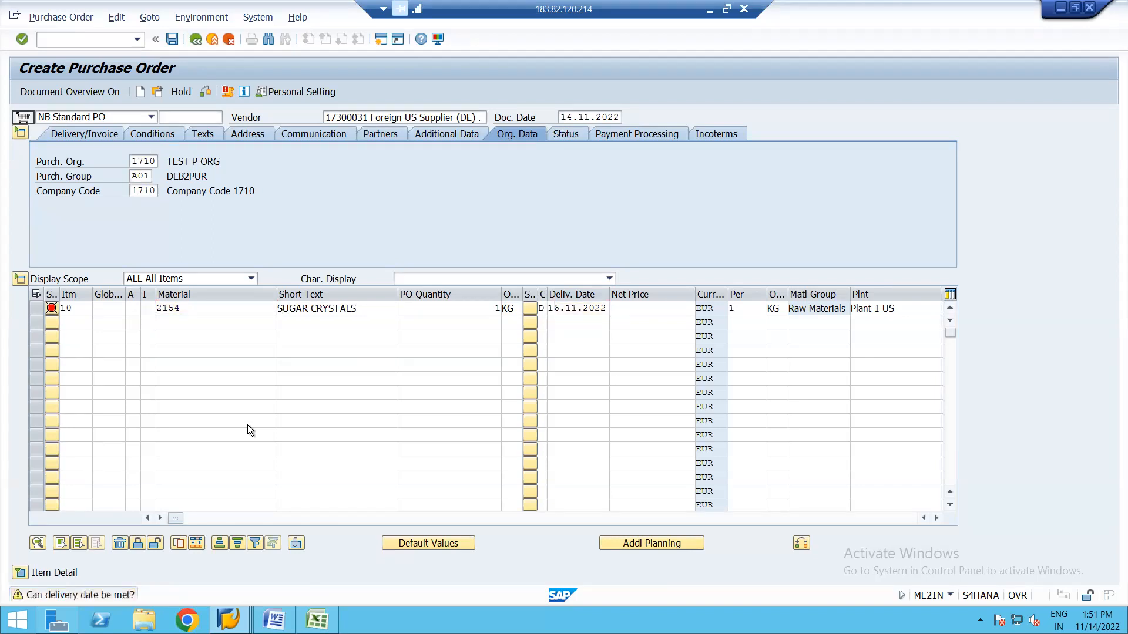
{"action": "key", "text": "Return"}
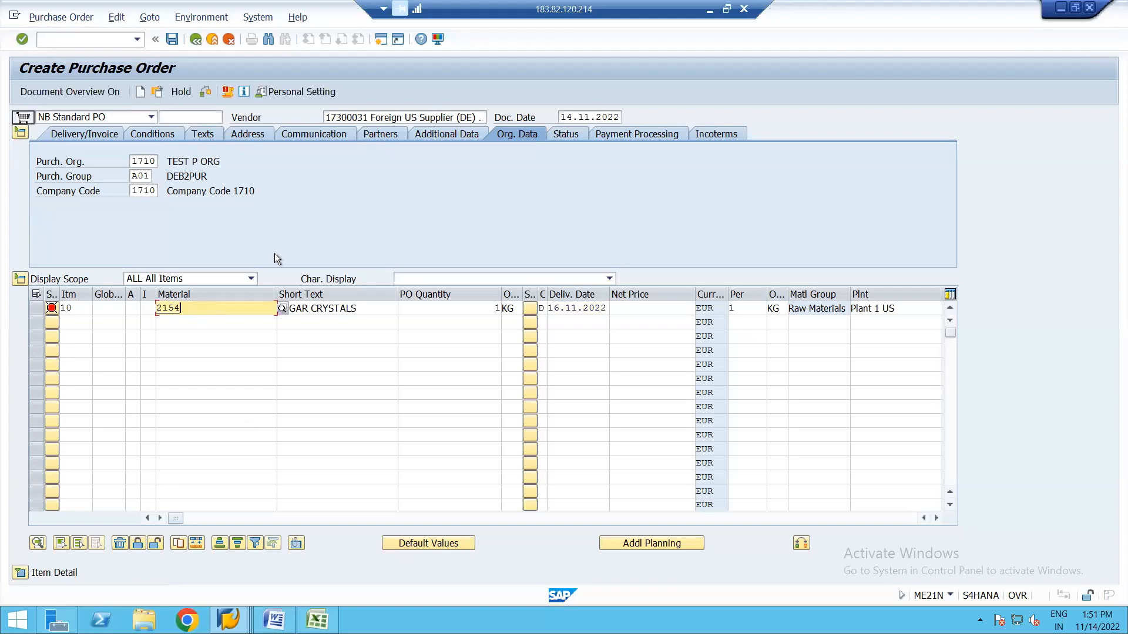
{"action": "left_click", "coordinate": [201, 92]}
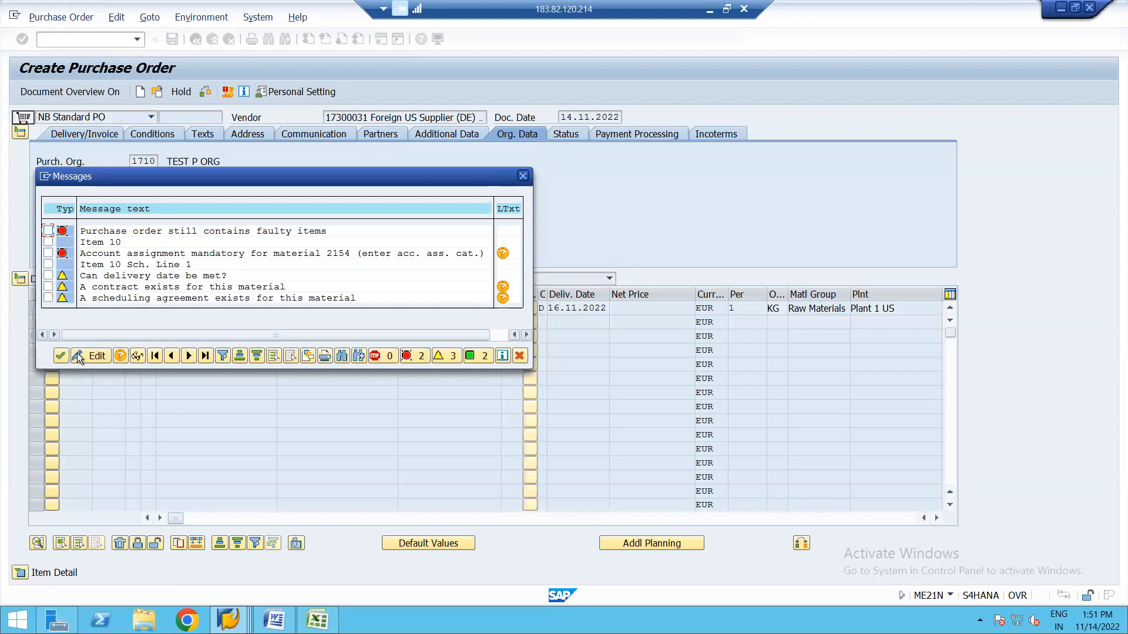
{"action": "left_click", "coordinate": [60, 356]}
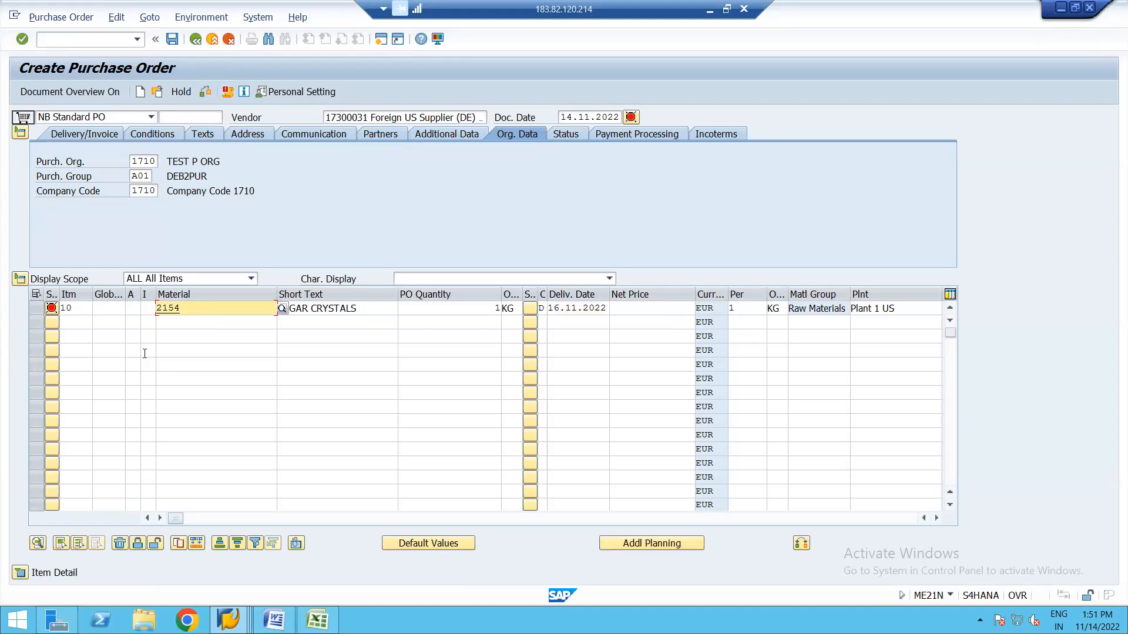
Close a spare SAP Easy Access session after hitting the session limit.
{"action": "left_click", "coordinate": [381, 40]}
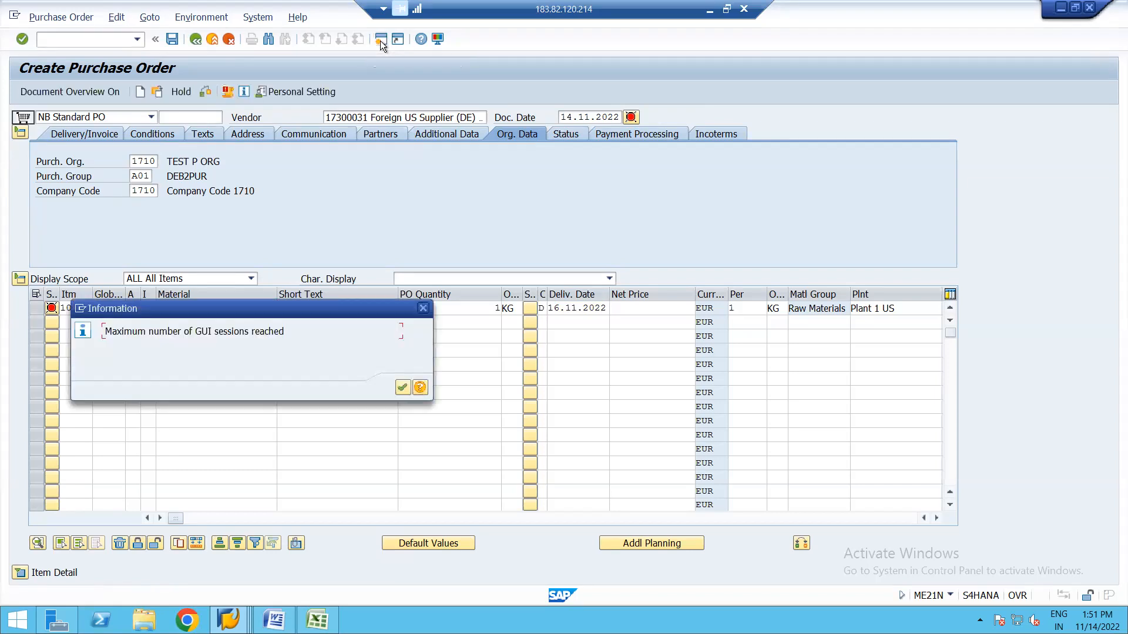
{"action": "key", "text": "Return"}
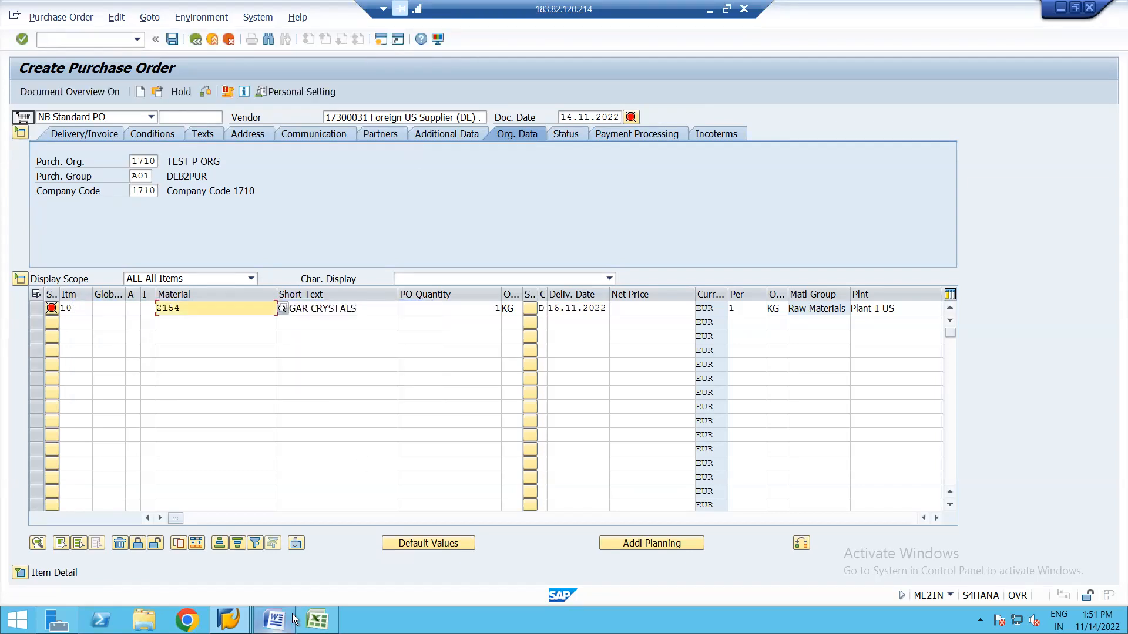
{"action": "left_click", "coordinate": [228, 620]}
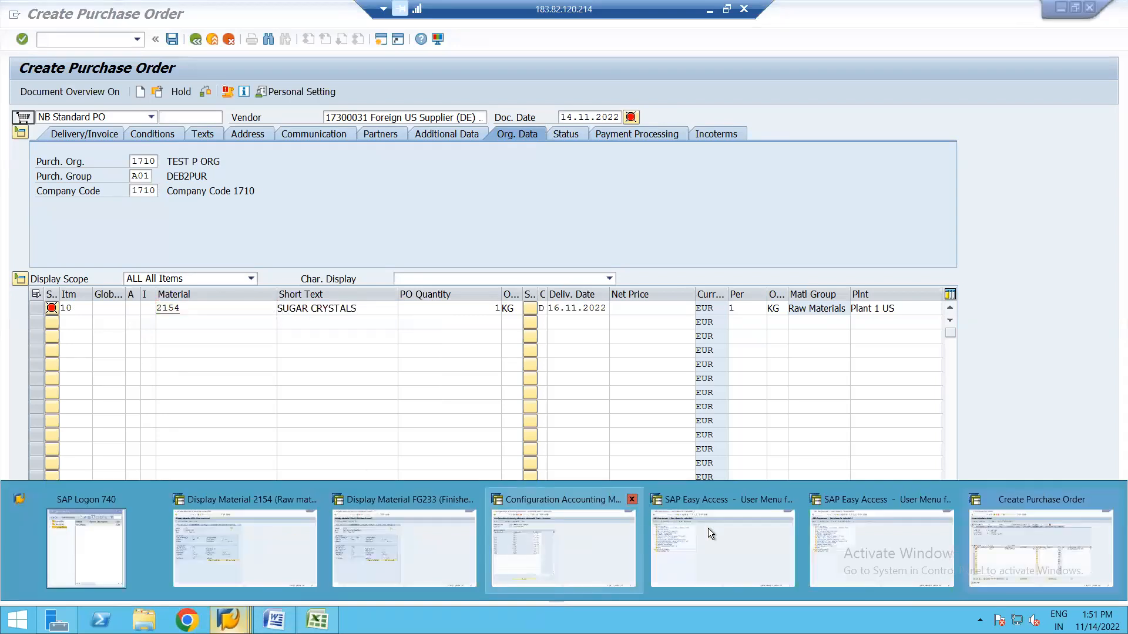
{"action": "left_click", "coordinate": [791, 501]}
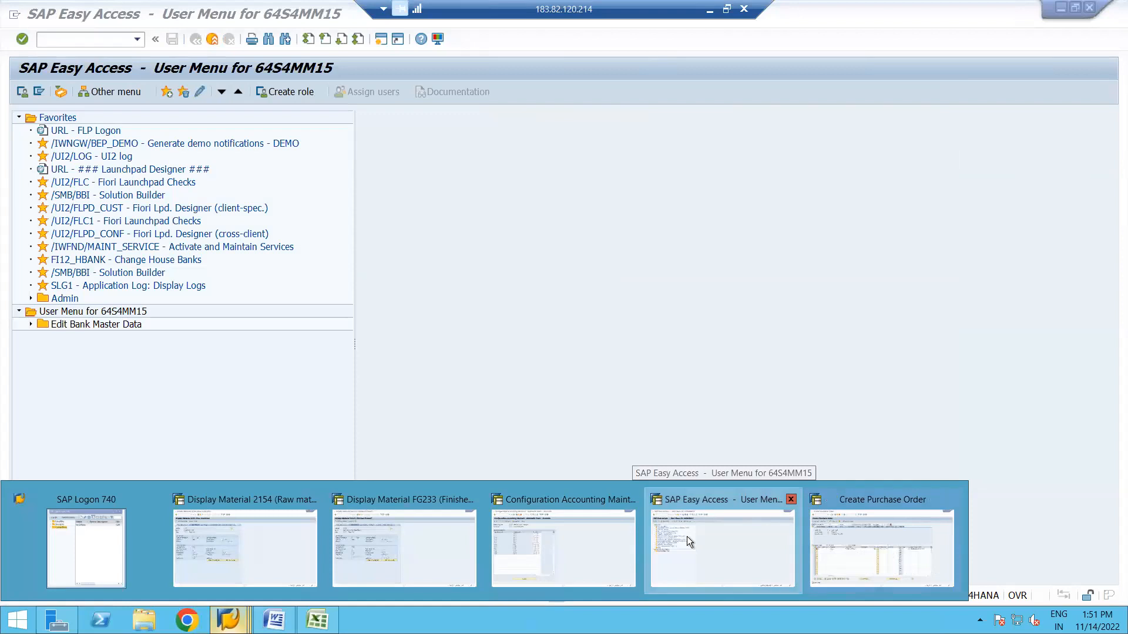
Recheck material 2154's Accounting 1 valuation class 3000, then enter OMS2 in Easy Access.
{"action": "left_click", "coordinate": [686, 537]}
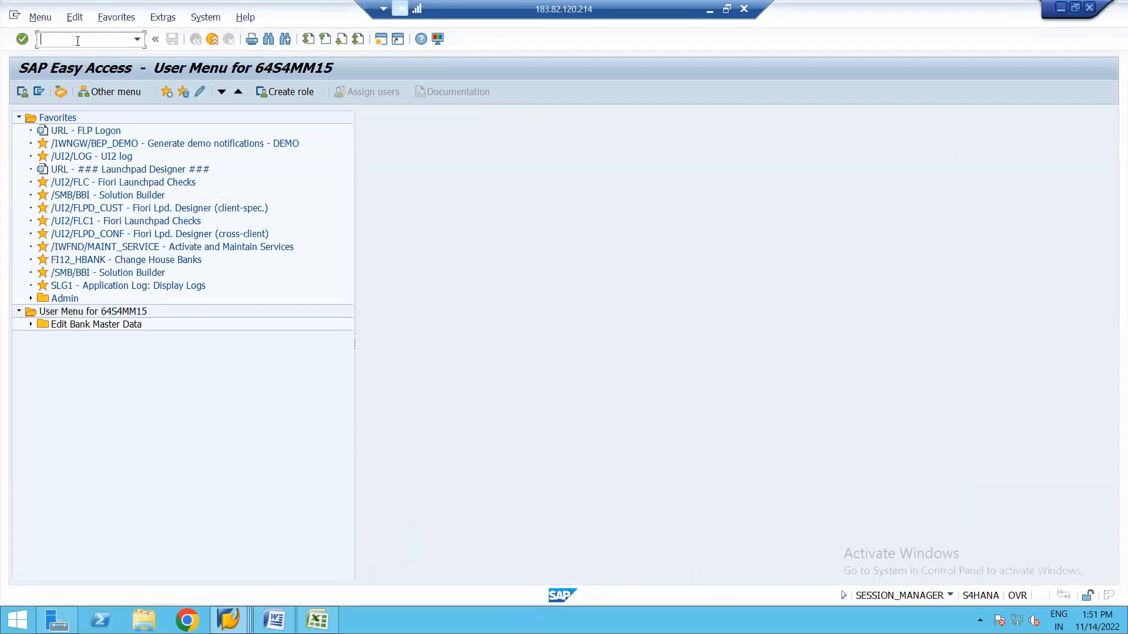
{"action": "left_click", "coordinate": [226, 618]}
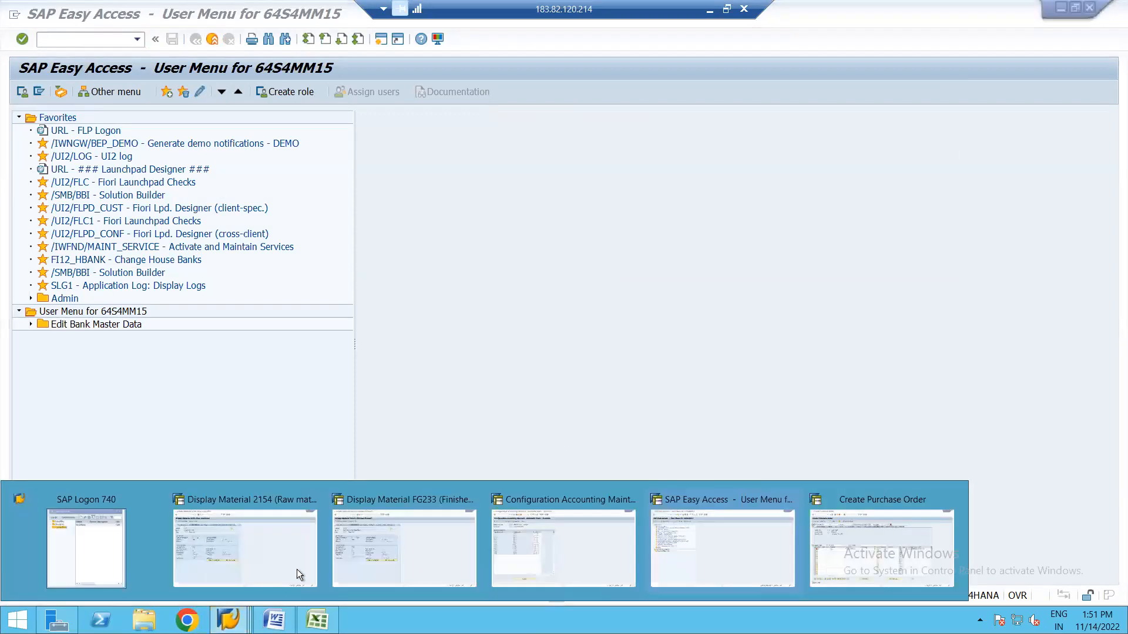
{"action": "left_click", "coordinate": [238, 551]}
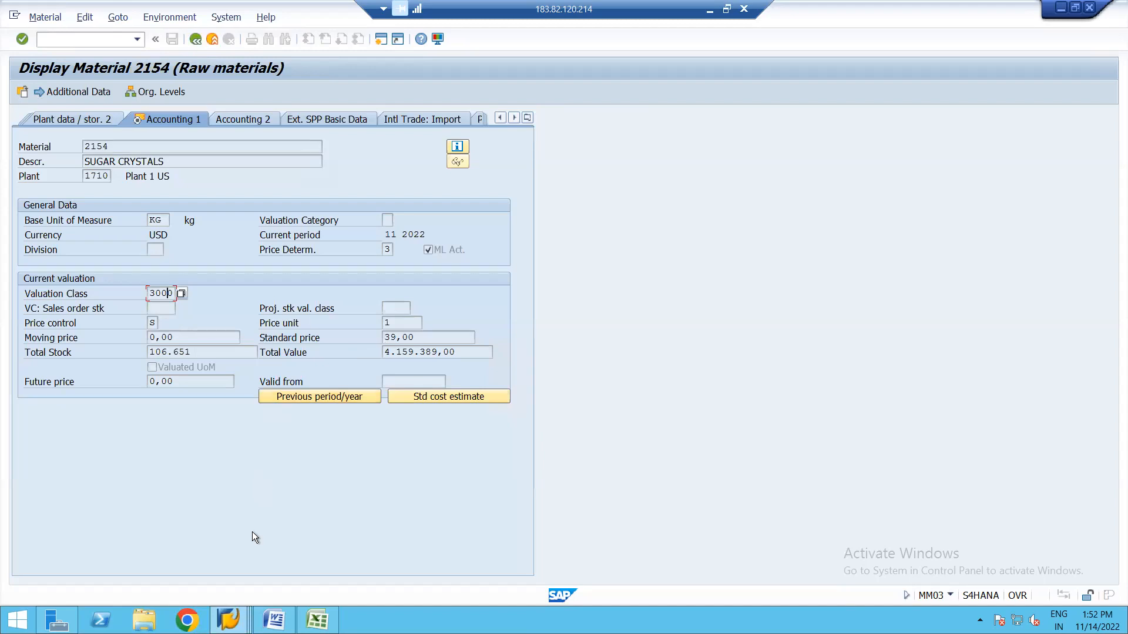
{"action": "left_click", "coordinate": [228, 620]}
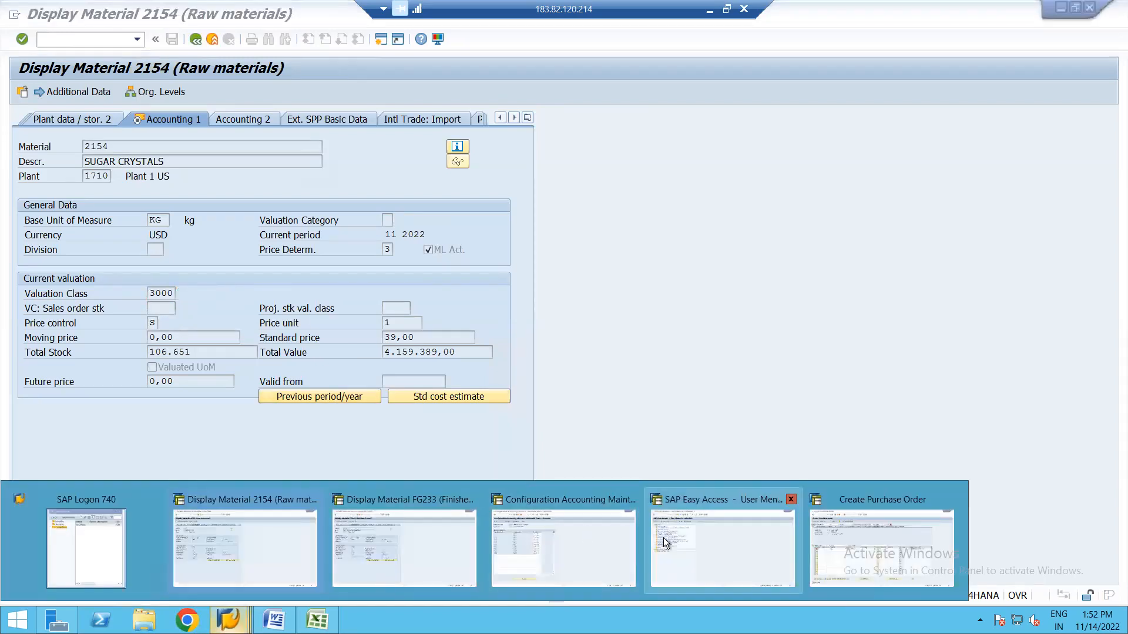
{"action": "left_click", "coordinate": [663, 537]}
{"action": "type", "text": "OMS2"}
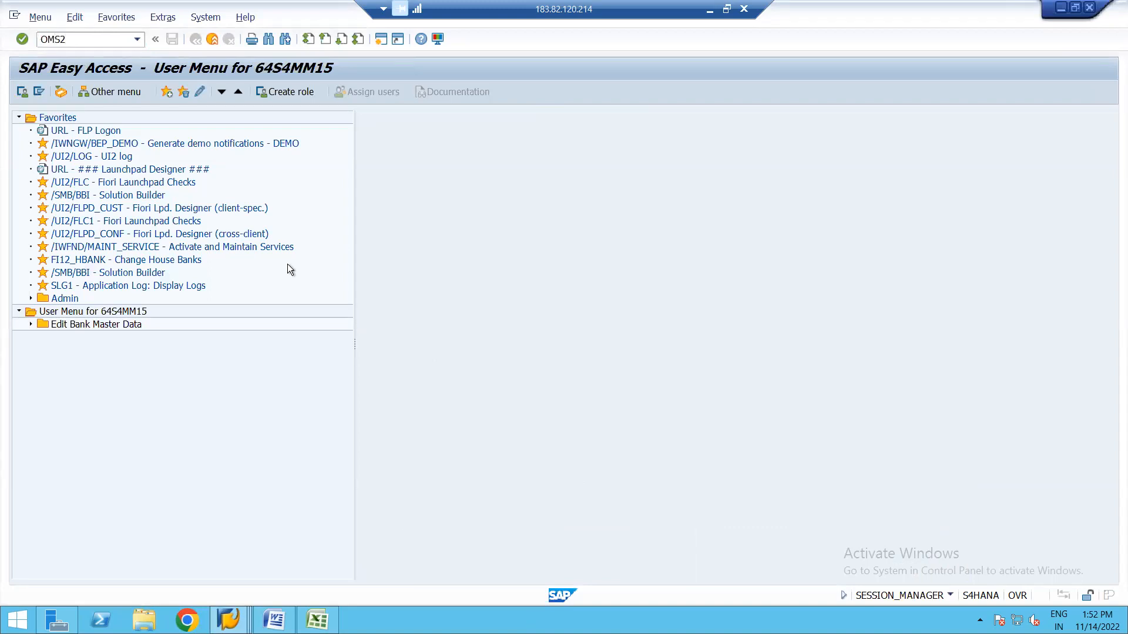
In OMS2, jump to material type ROH and open its quantity/value updating for all valuation areas.
{"action": "key", "text": "Return"}
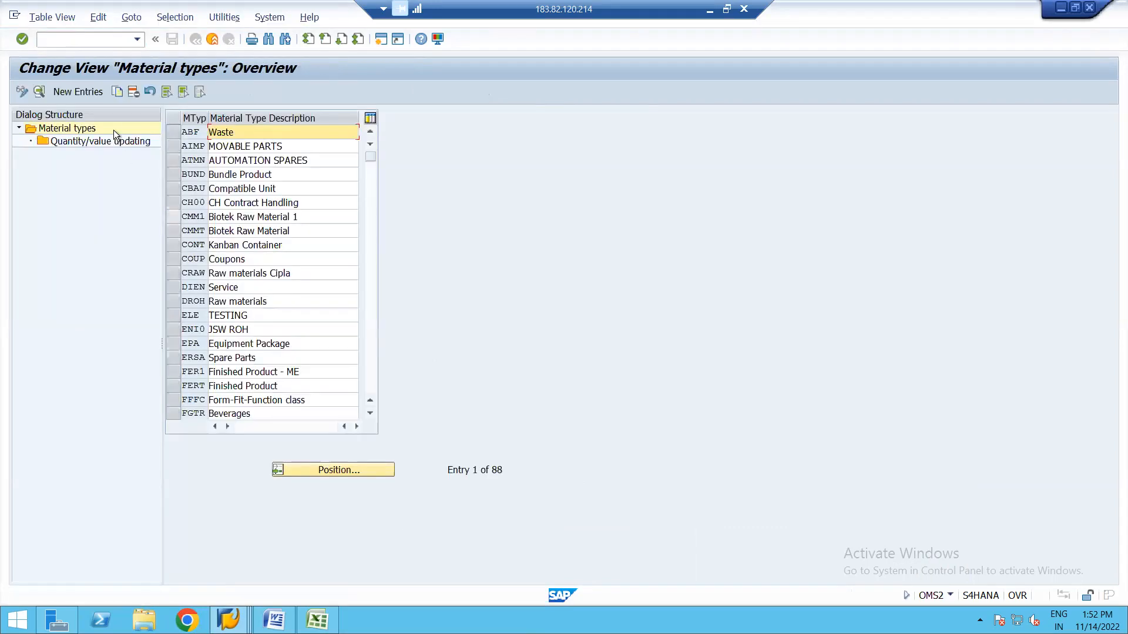
{"action": "left_click", "coordinate": [326, 468]}
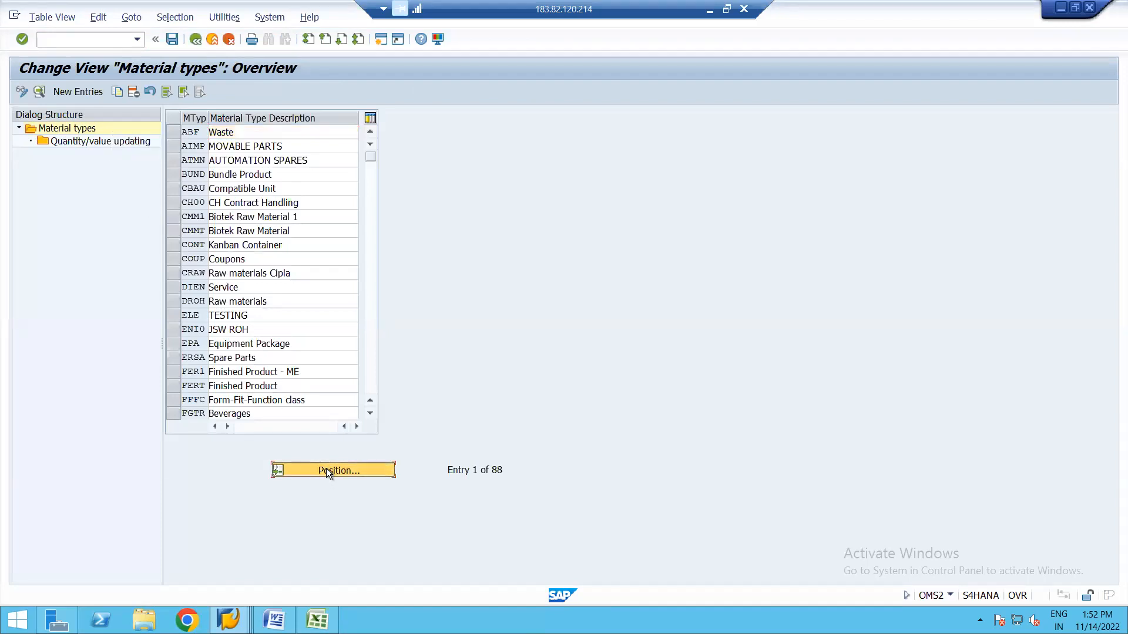
{"action": "type", "text": "ROH"}
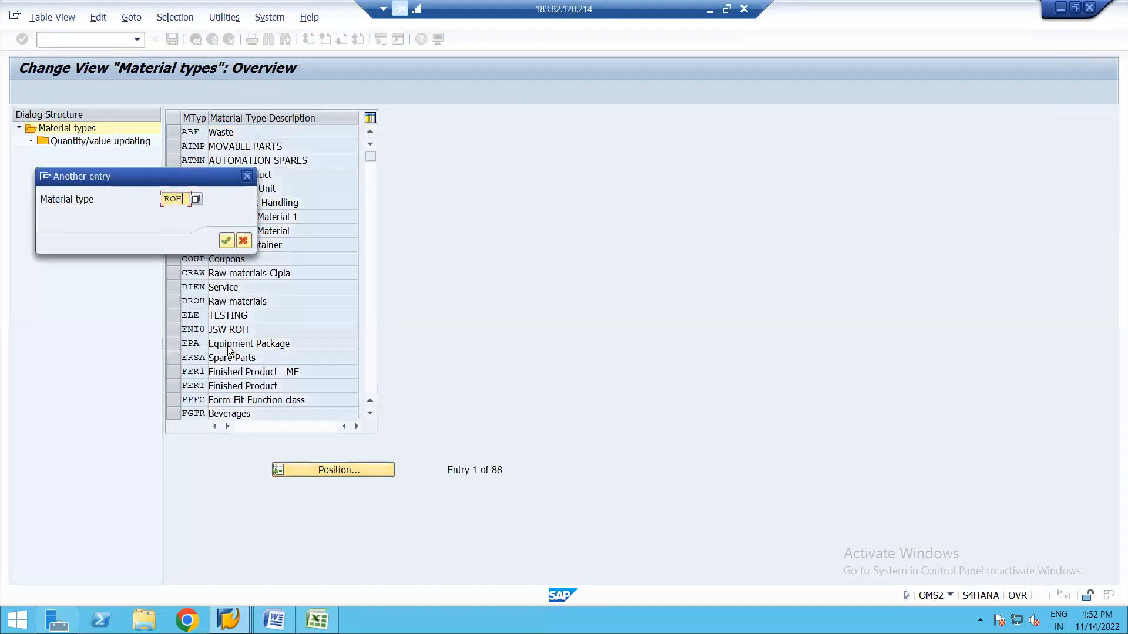
{"action": "key", "text": "Return"}
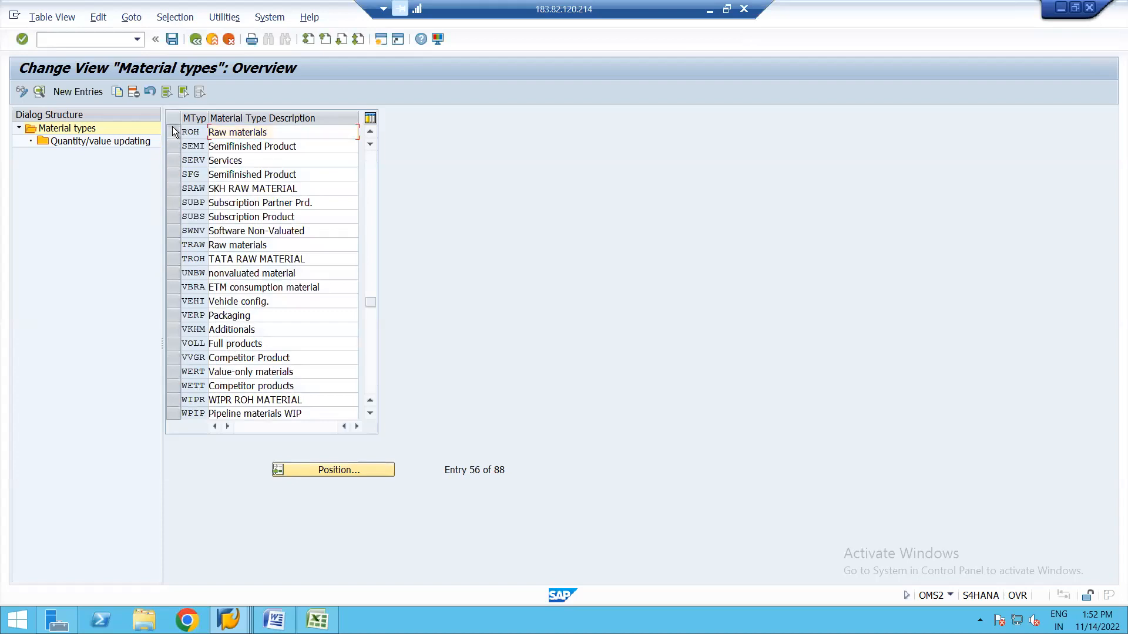
{"action": "left_click", "coordinate": [173, 131]}
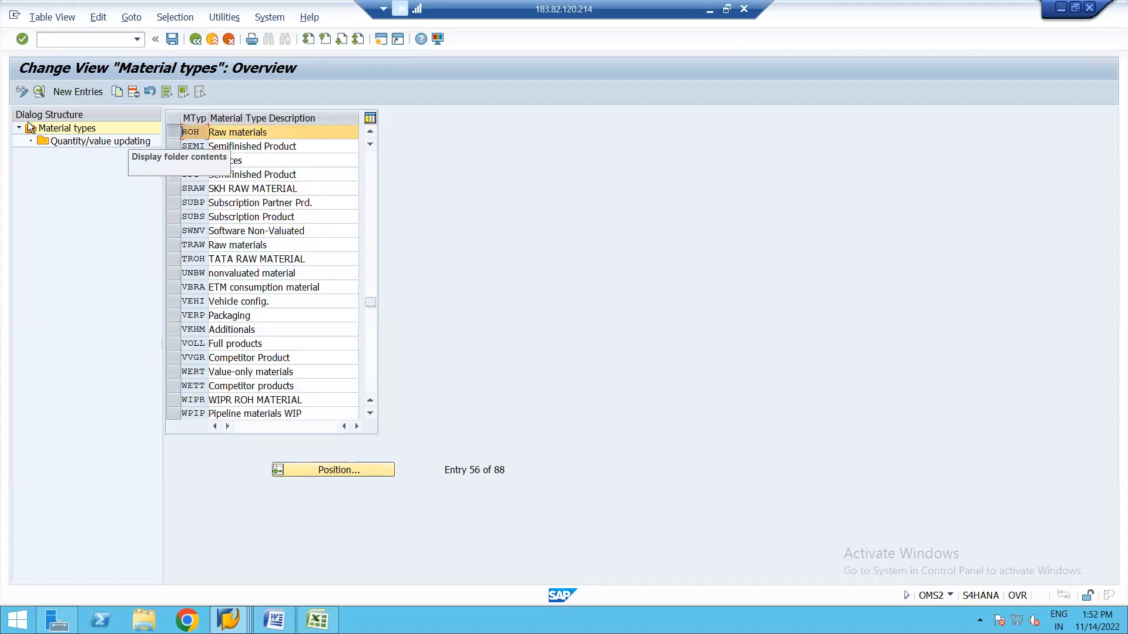
{"action": "left_click", "coordinate": [74, 142]}
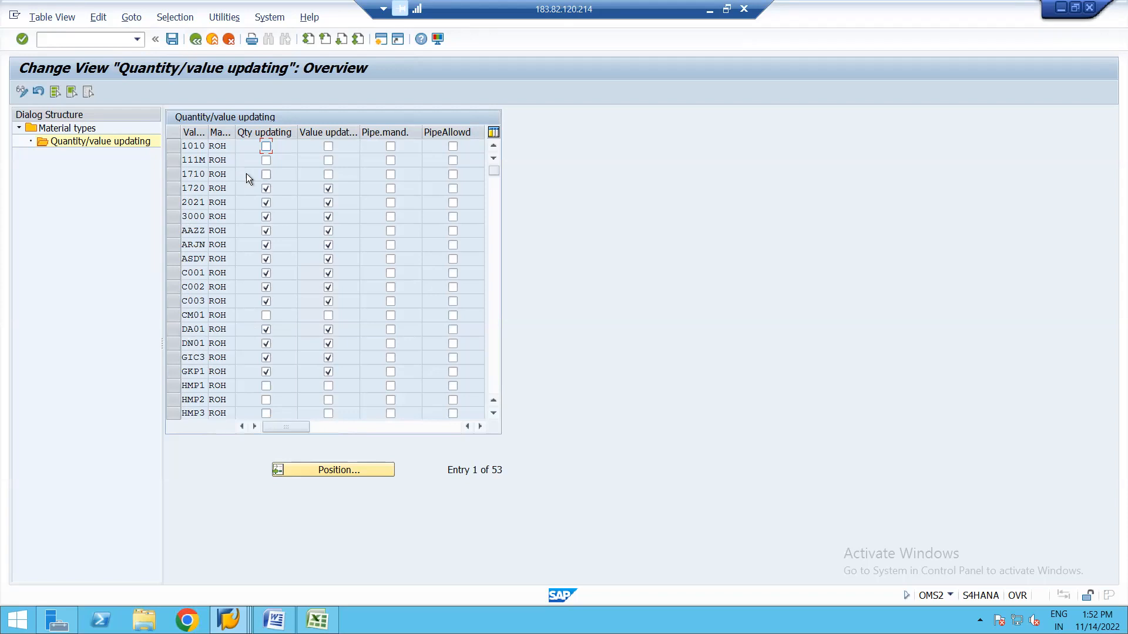
Enable quantity and value updating for ROH in valuation area 1710, save to a customizing request.
{"action": "left_click", "coordinate": [266, 174]}
{"action": "left_click", "coordinate": [328, 175]}
{"action": "left_click", "coordinate": [329, 173]}
{"action": "left_click", "coordinate": [171, 38]}
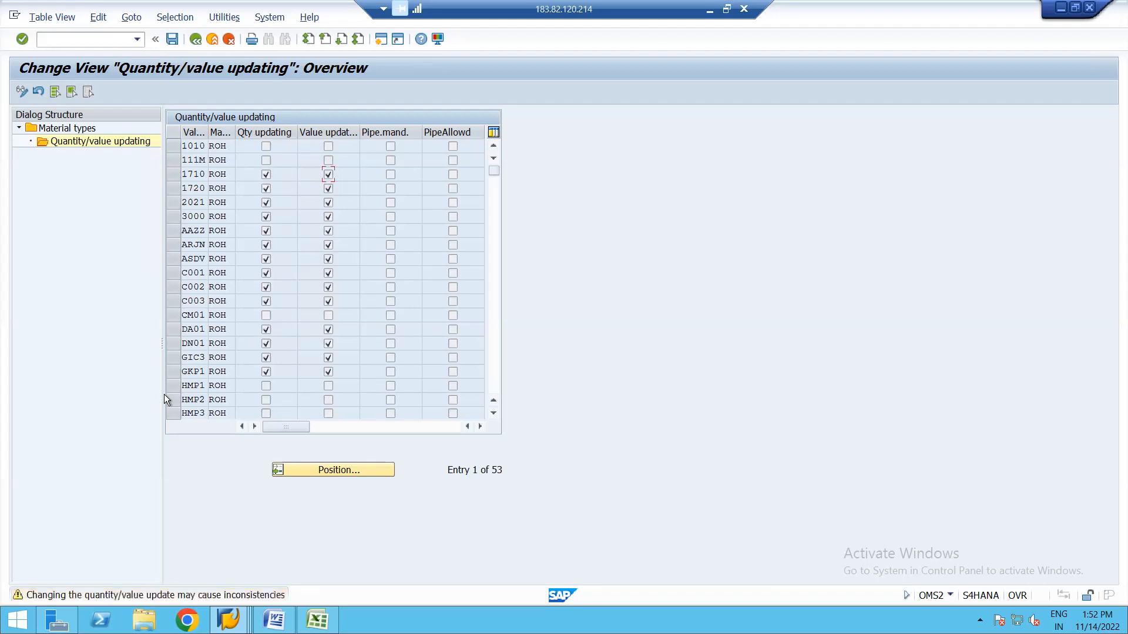
{"action": "key", "text": "Return"}
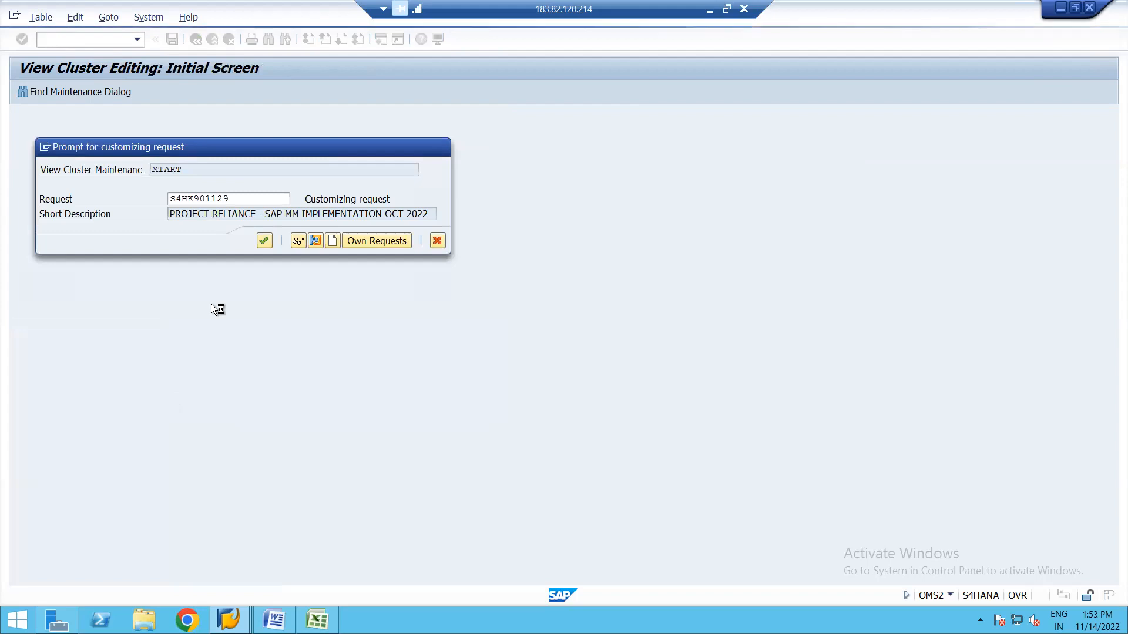
{"action": "key", "text": "Return"}
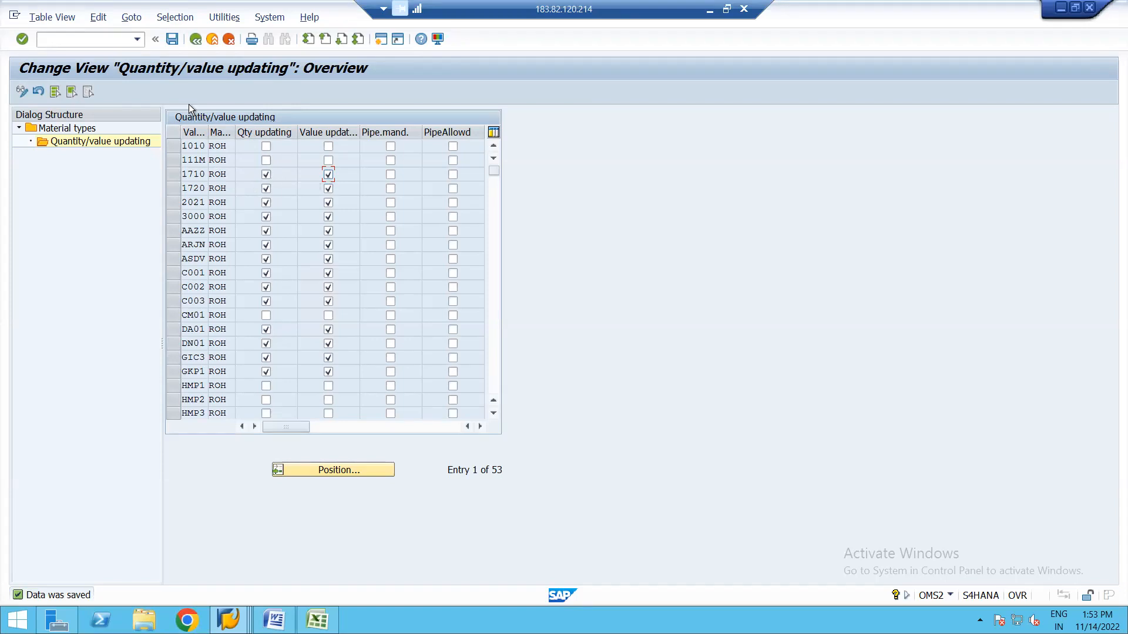
{"action": "left_click", "coordinate": [196, 39]}
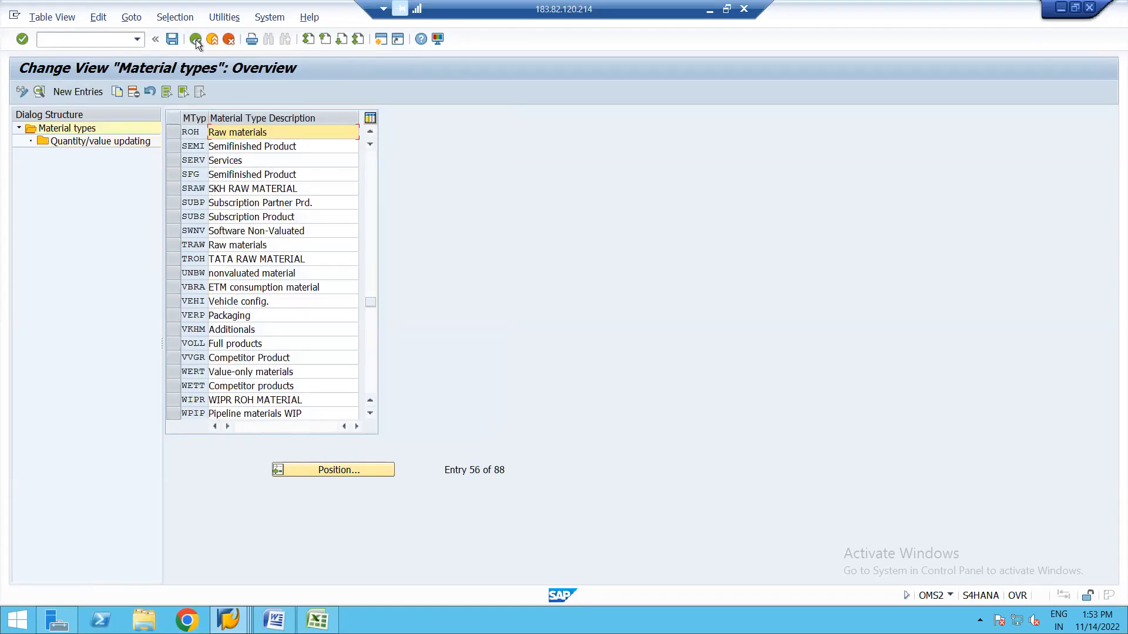
Recheck the unsaved purchase order for material 2154, then exit and discard it.
{"action": "left_click", "coordinate": [196, 39]}
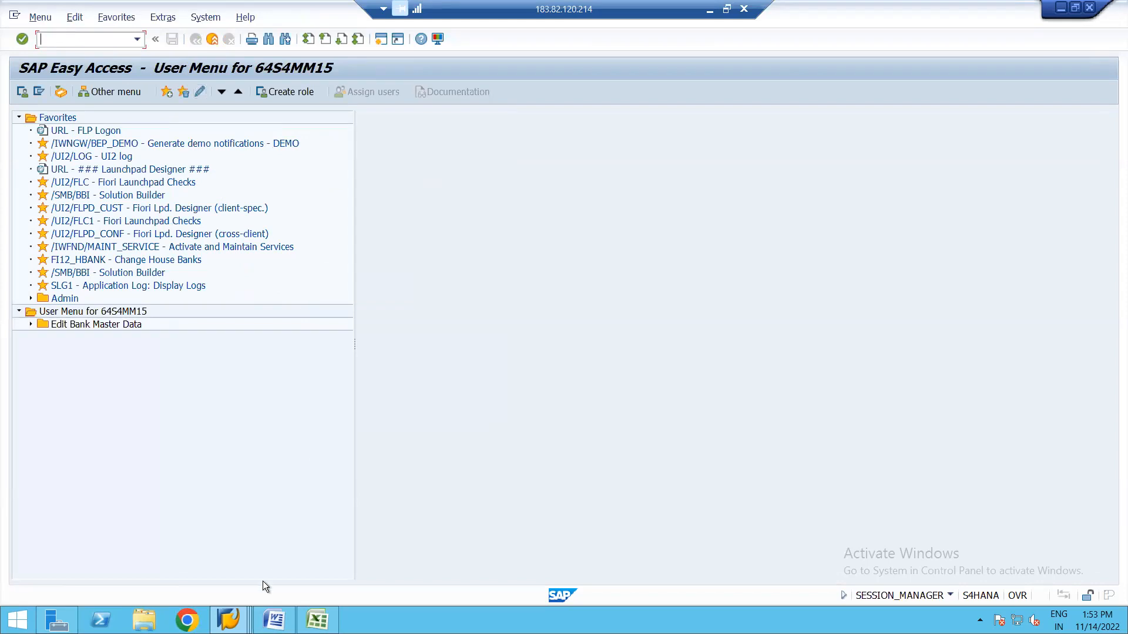
{"action": "mouse_move", "coordinate": [228, 620]}
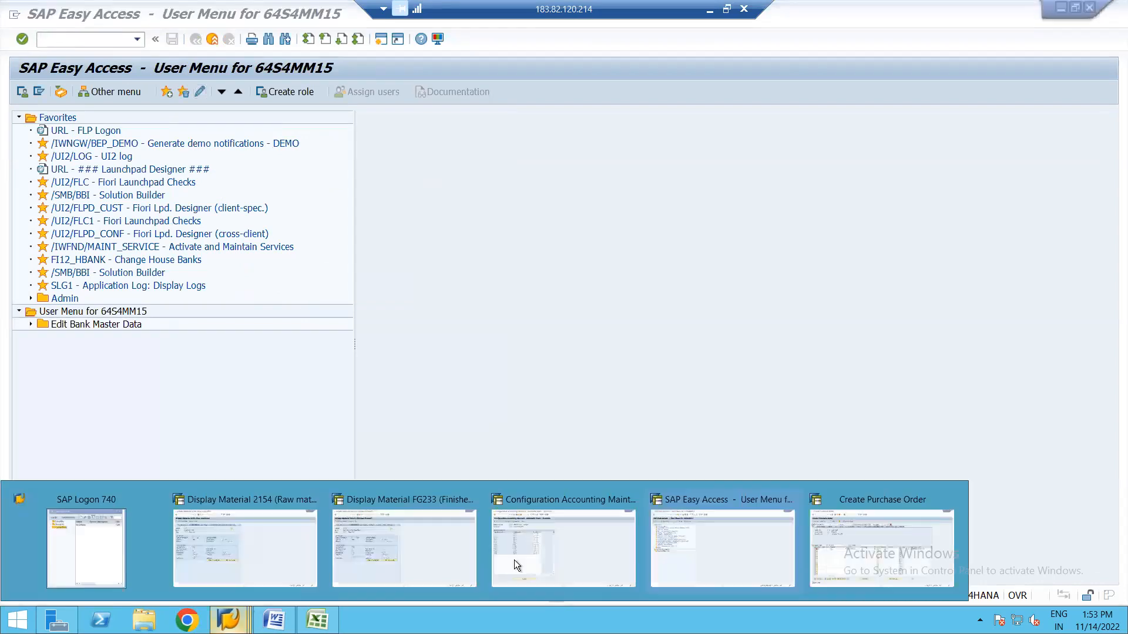
{"action": "left_click", "coordinate": [830, 552]}
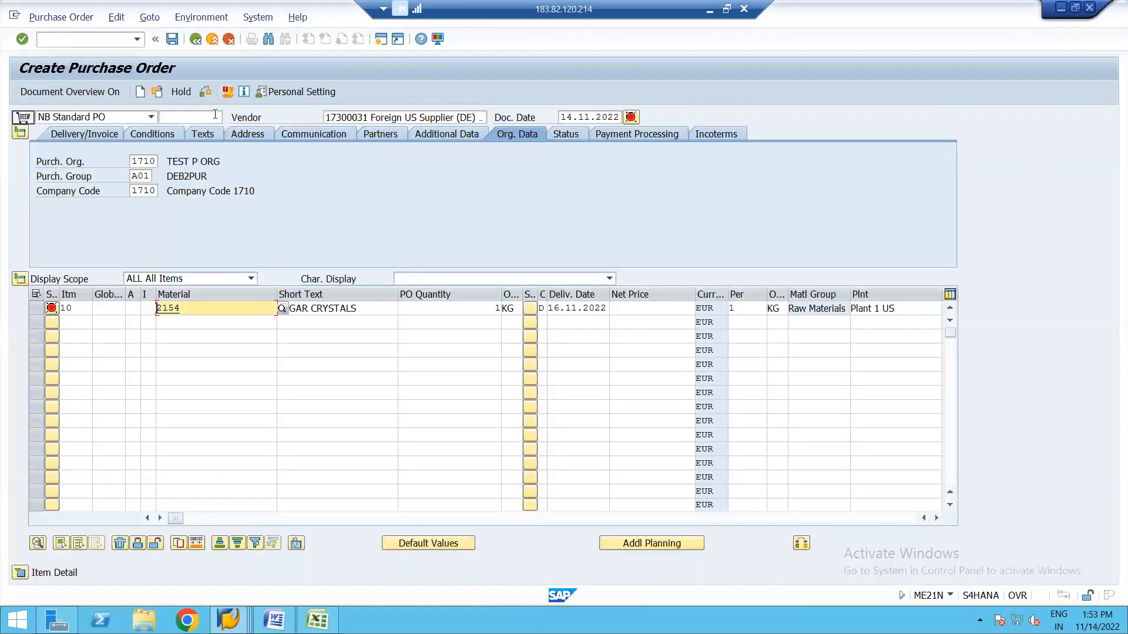
{"action": "left_click", "coordinate": [205, 92]}
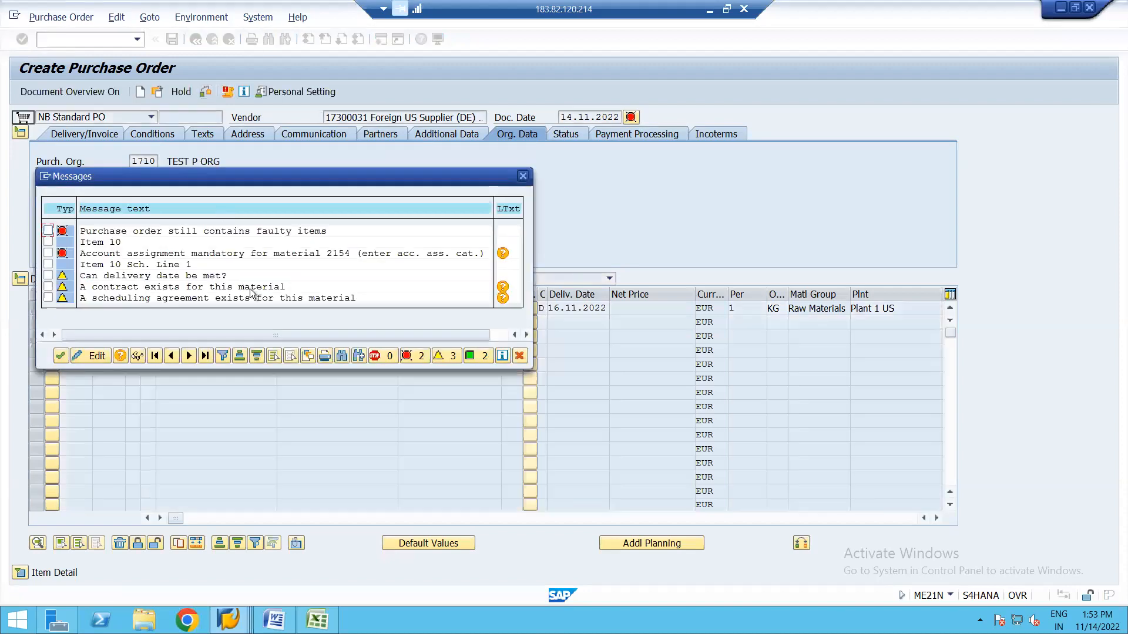
{"action": "key", "text": "Return"}
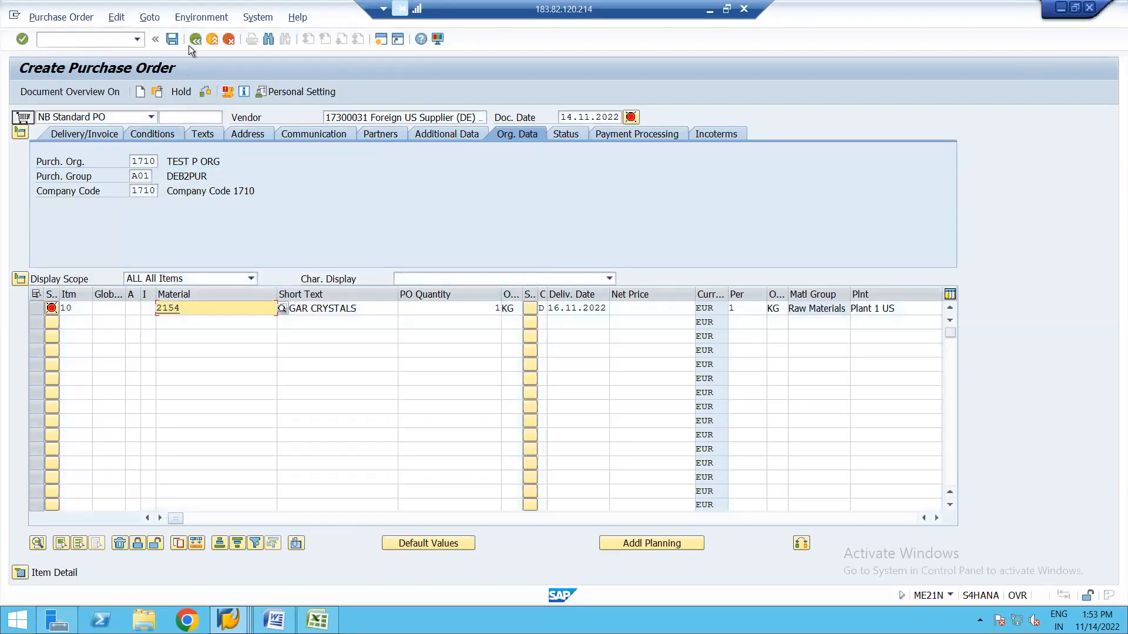
{"action": "left_click", "coordinate": [196, 40]}
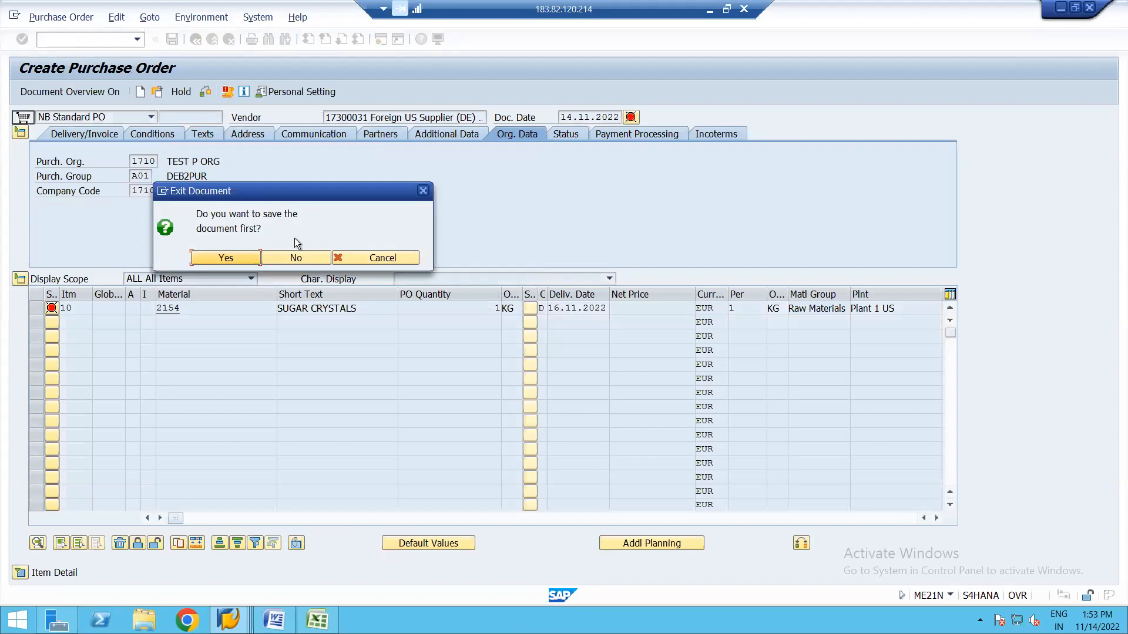
{"action": "left_click", "coordinate": [296, 258]}
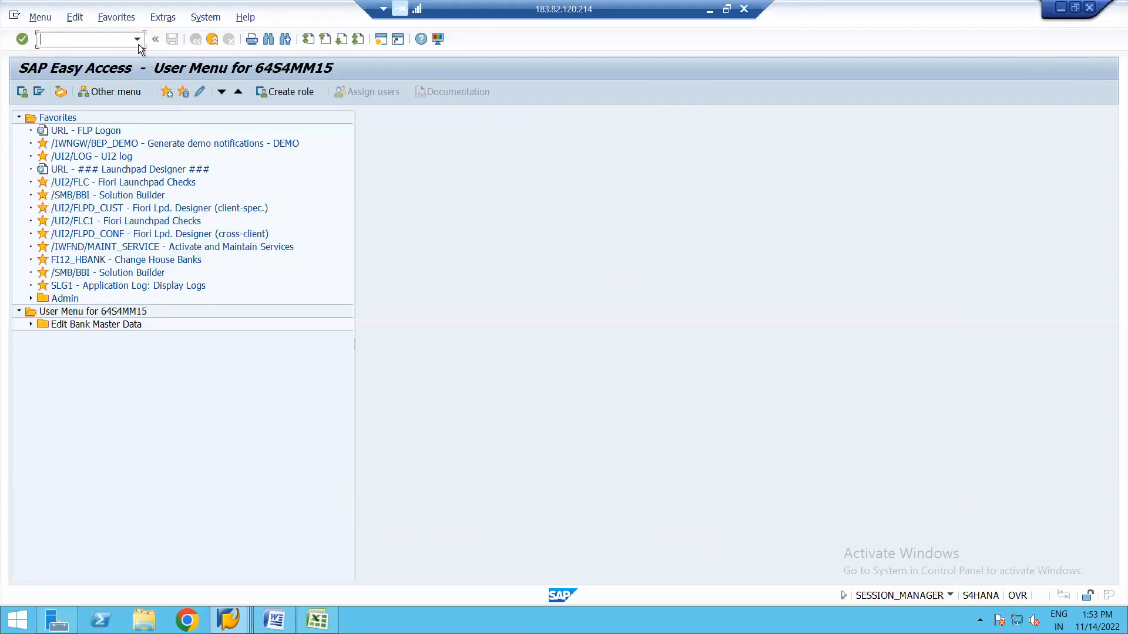
Start a fresh Create Purchase Order from recent transactions and show the recent vendors.
{"action": "left_click", "coordinate": [139, 41]}
{"action": "left_click", "coordinate": [69, 69]}
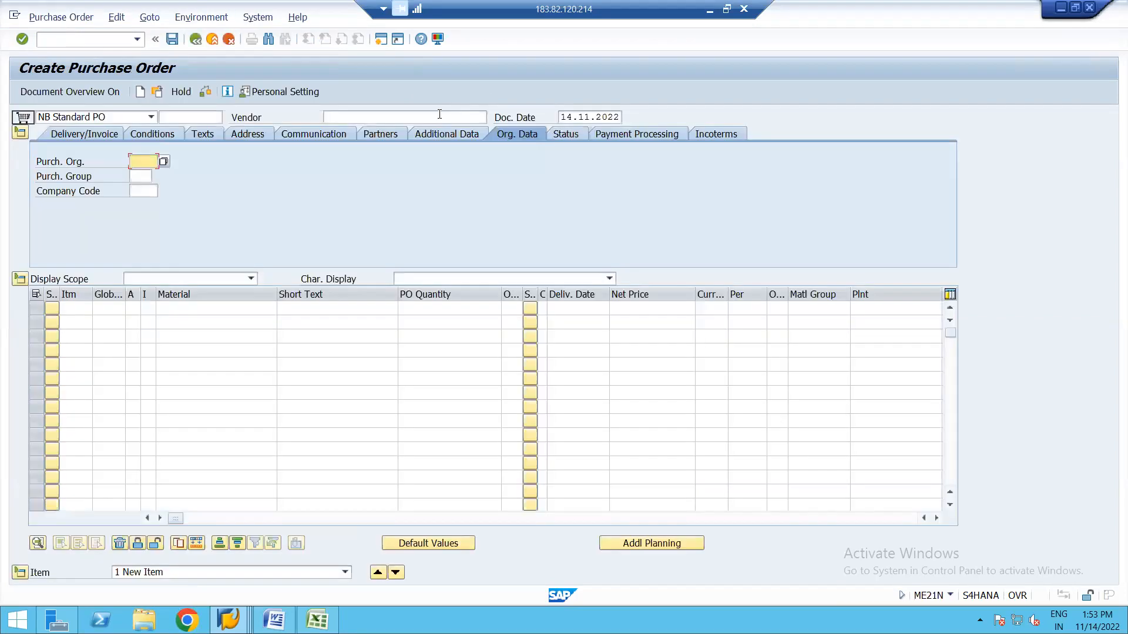
{"action": "left_click", "coordinate": [381, 117]}
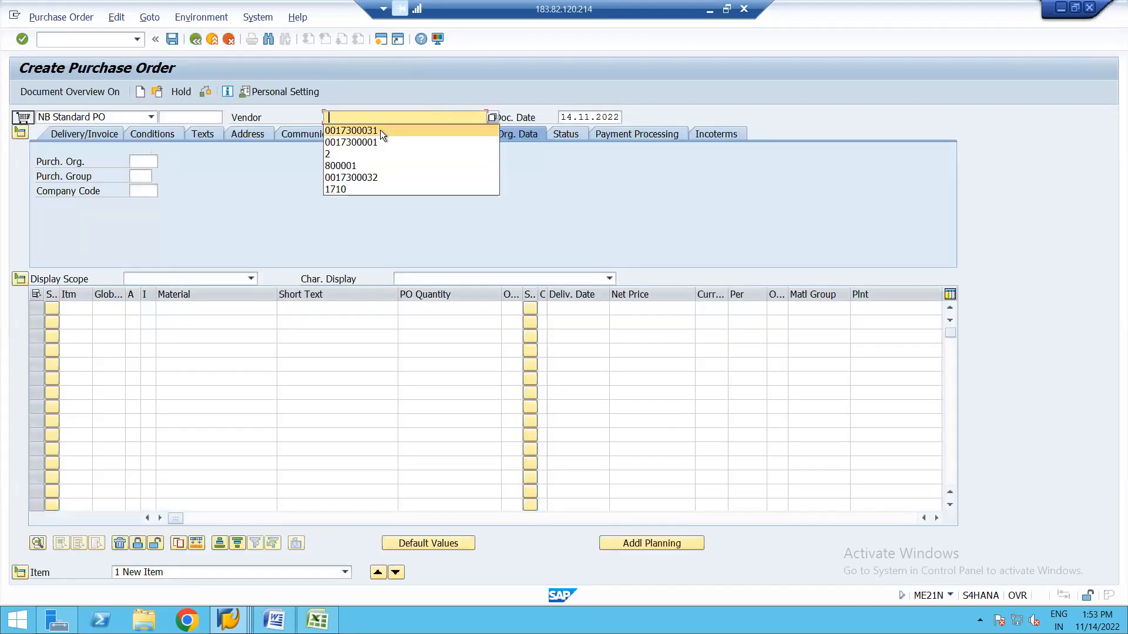
Fill the header: Foreign US Supplier, purchasing org 1710, group A01, company code 1710.
{"action": "left_click", "coordinate": [372, 131]}
{"action": "left_click", "coordinate": [145, 159]}
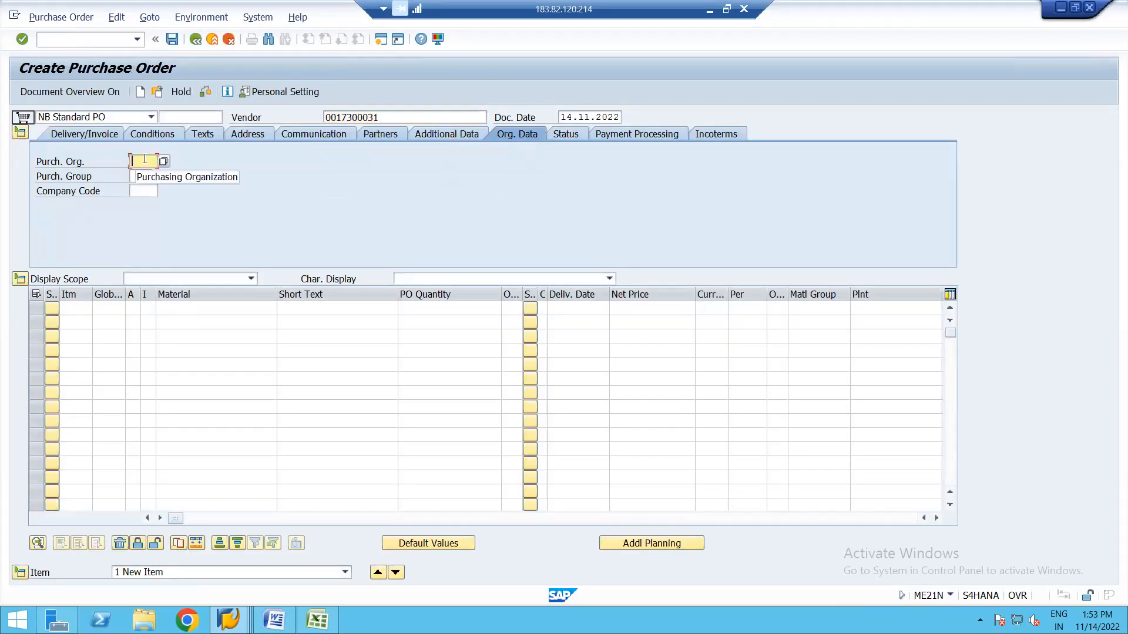
{"action": "left_click", "coordinate": [144, 174]}
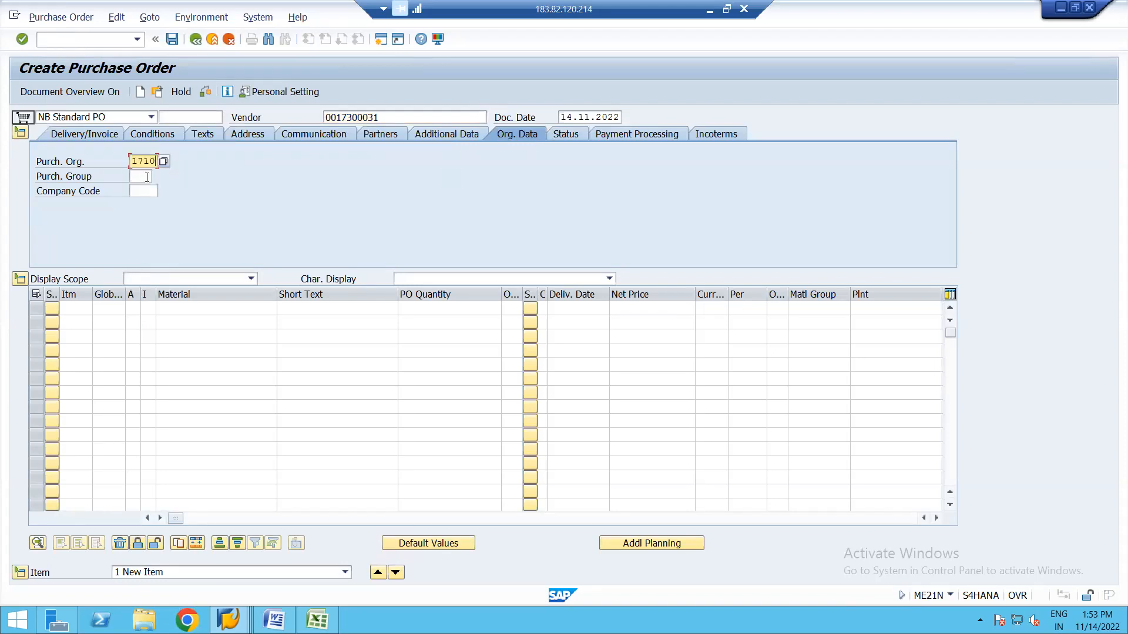
{"action": "left_click", "coordinate": [147, 176]}
{"action": "left_click", "coordinate": [143, 196]}
{"action": "left_click", "coordinate": [140, 192]}
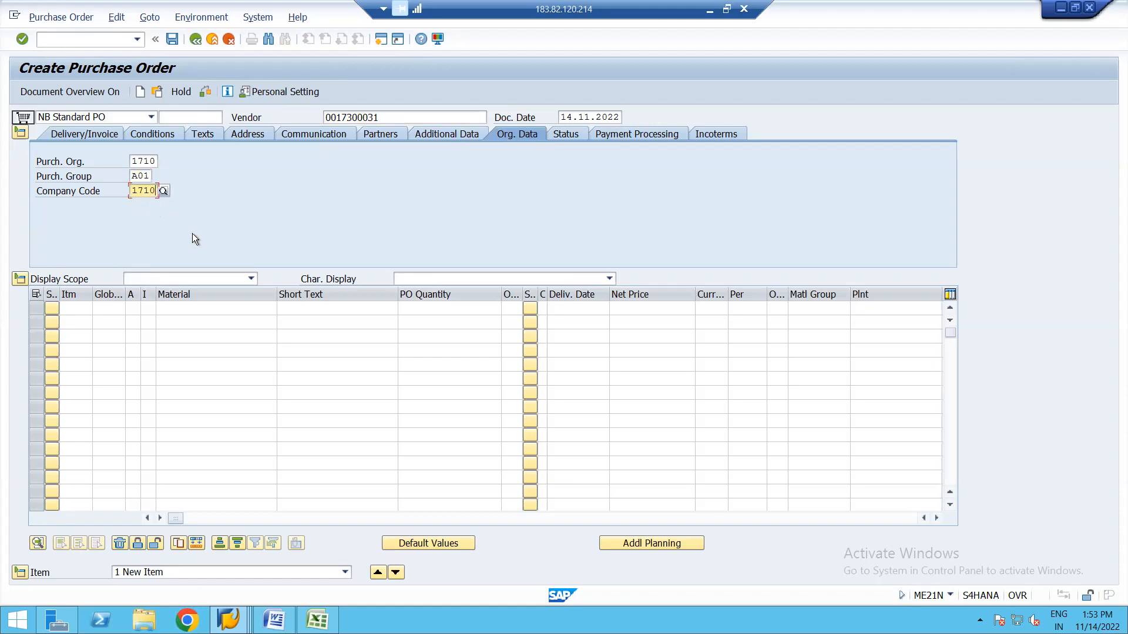
{"action": "key", "text": "Return"}
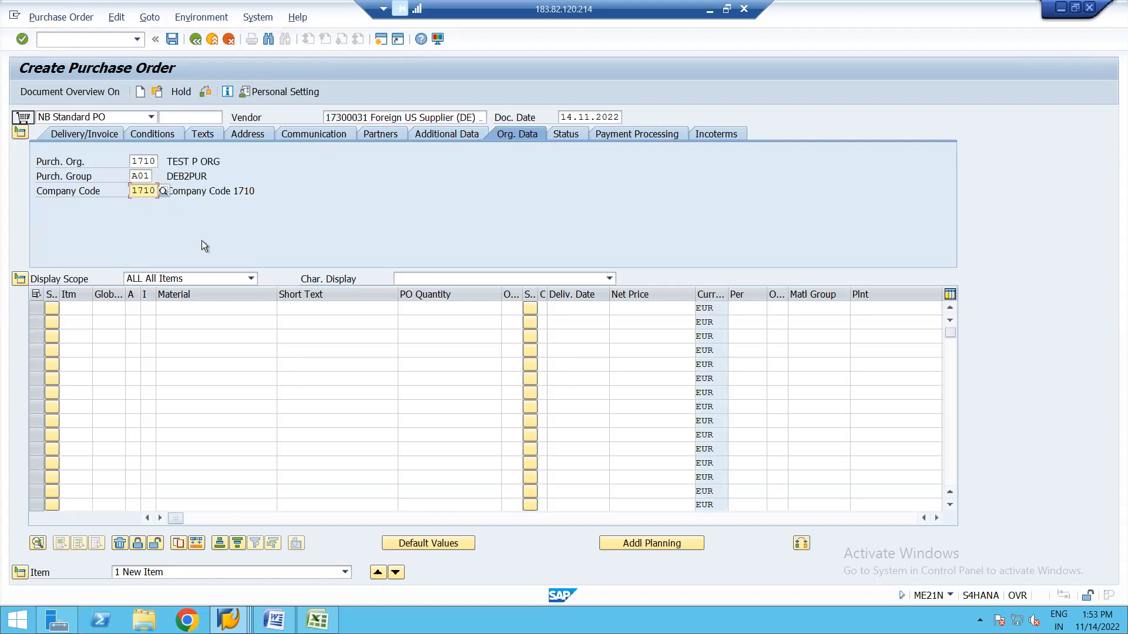
Add item 10 for material 2154 at plant 1710.
{"action": "left_click", "coordinate": [244, 308]}
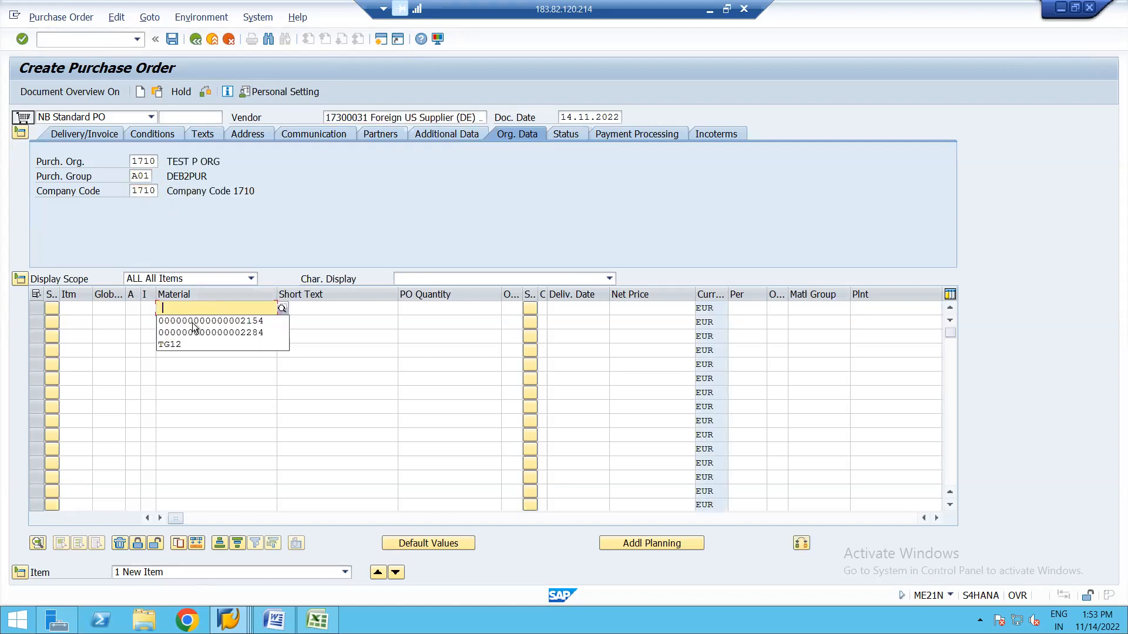
{"action": "left_click", "coordinate": [191, 322]}
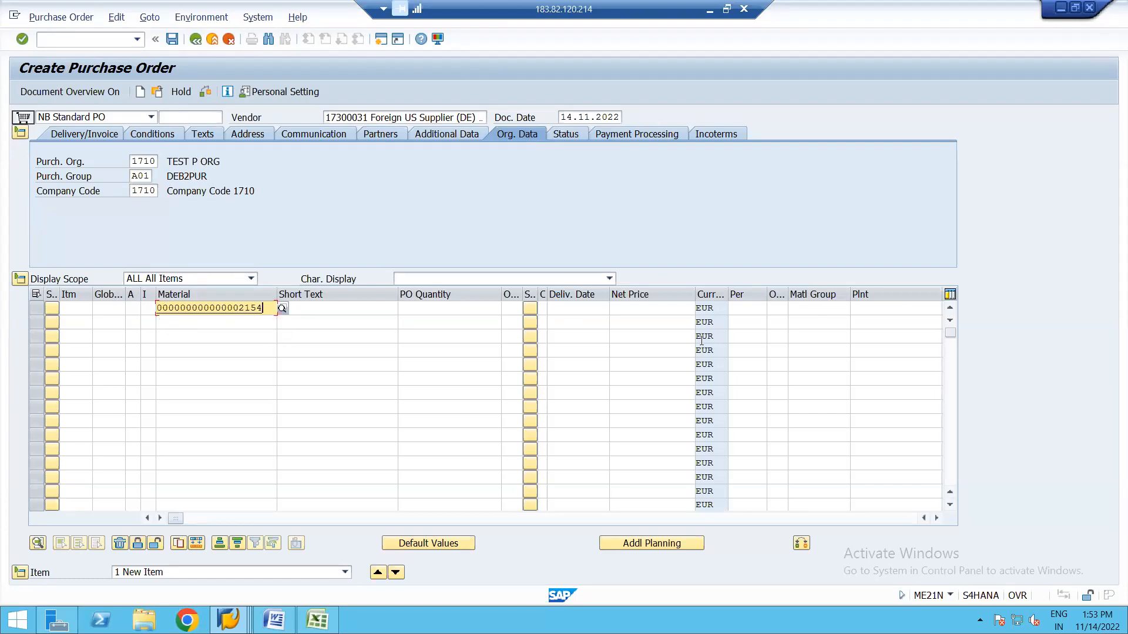
{"action": "left_click", "coordinate": [874, 307]}
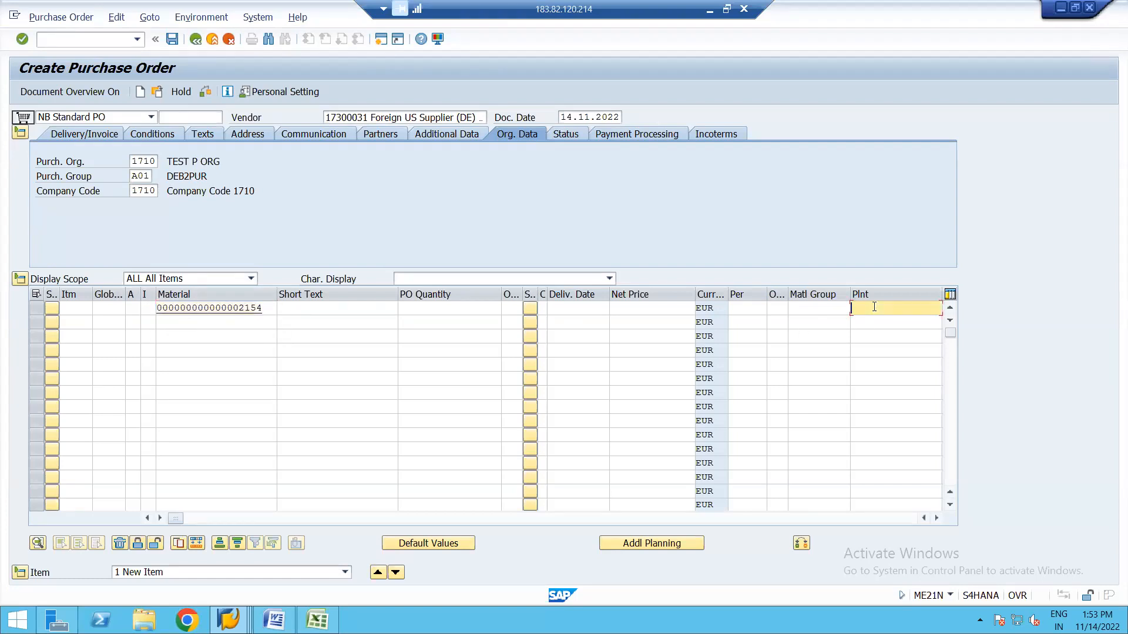
{"action": "left_click", "coordinate": [862, 322]}
{"action": "key", "text": "Return"}
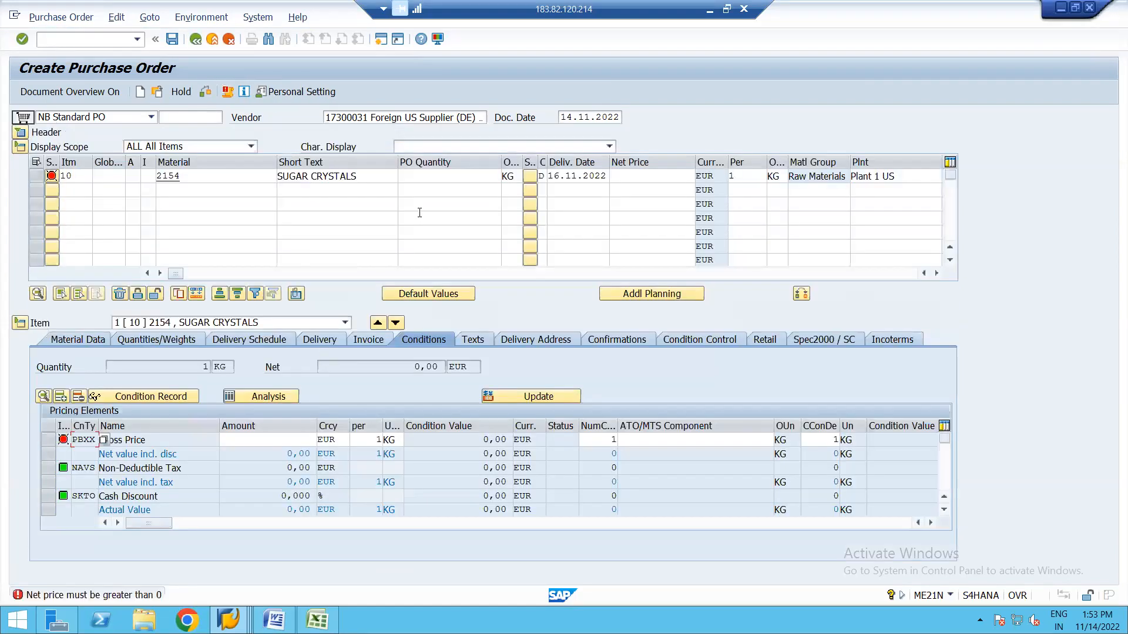
Set the item quantity to 1 KG and the net price to 40 EUR.
{"action": "left_click", "coordinate": [468, 177]}
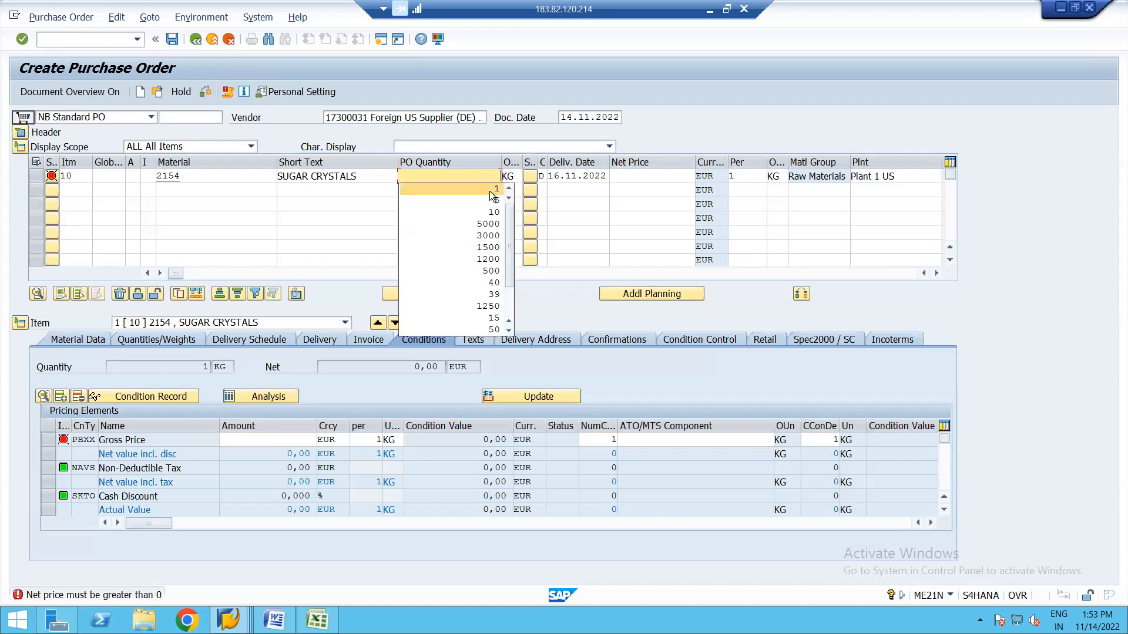
{"action": "left_click", "coordinate": [490, 192]}
{"action": "key", "text": "Return"}
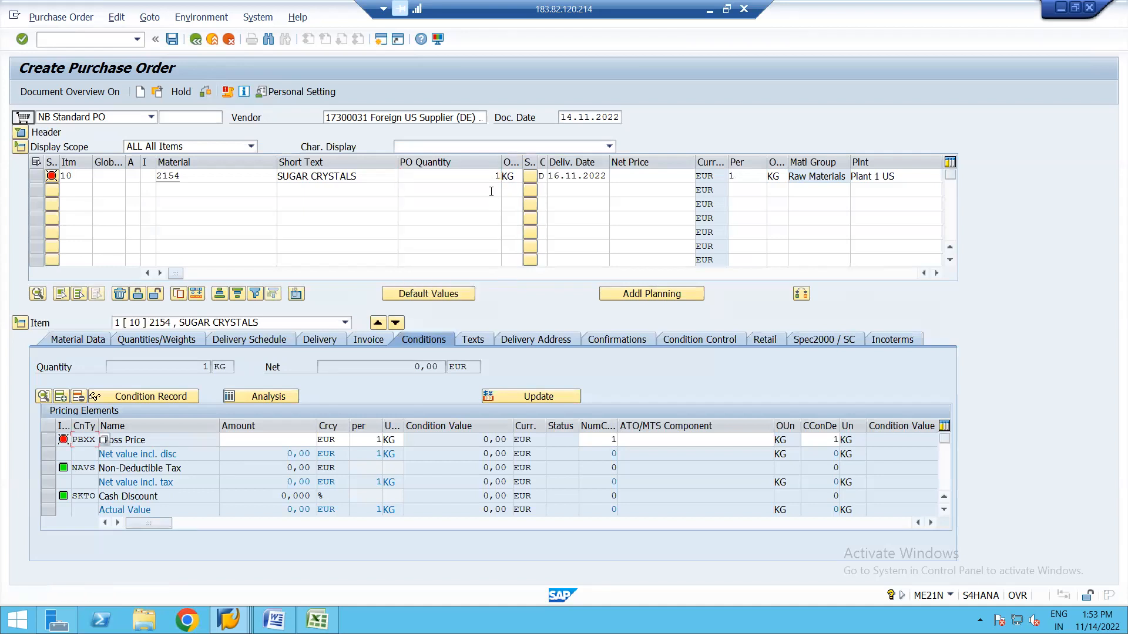
{"action": "left_click", "coordinate": [652, 176]}
{"action": "left_click", "coordinate": [661, 189]}
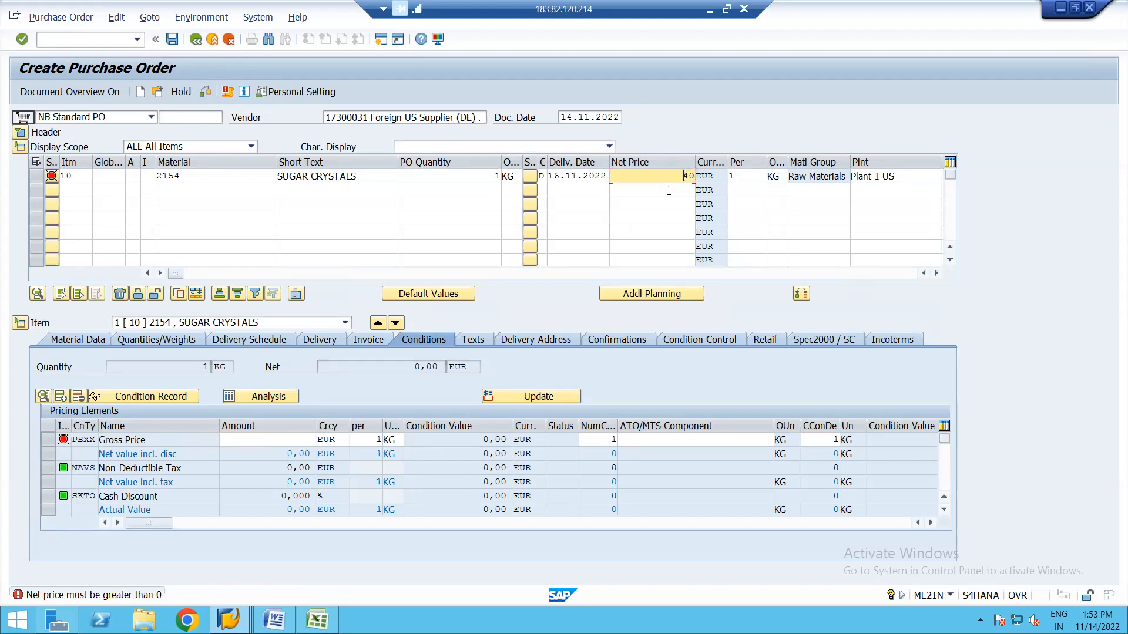
{"action": "key", "text": "Return"}
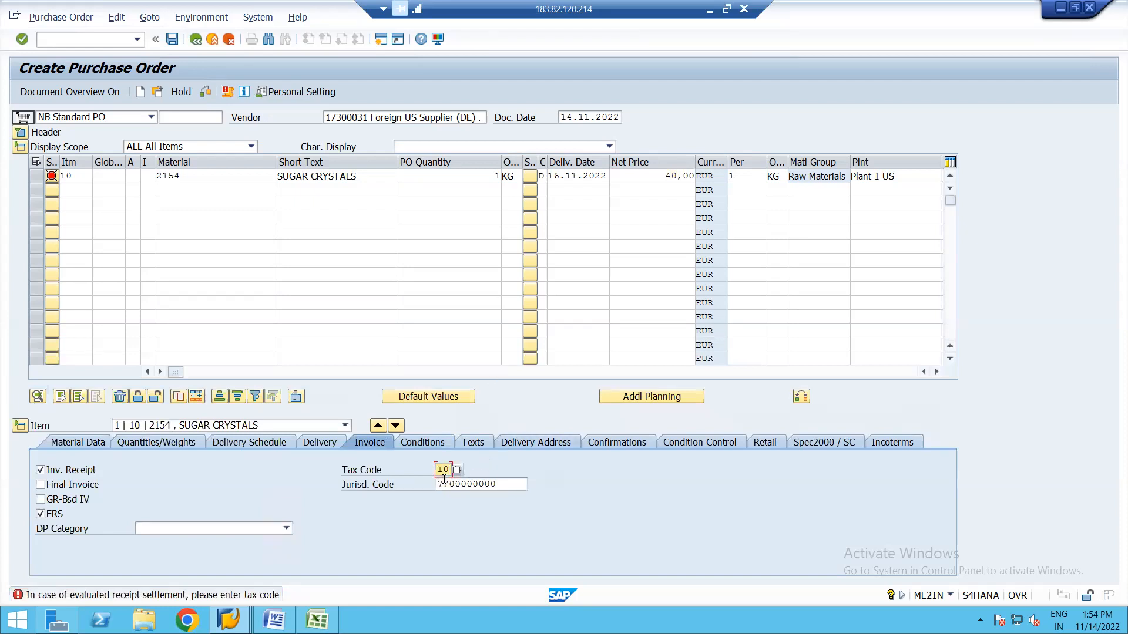
Confirm tax code I0, pass the remaining warnings, and save the purchase order.
{"action": "key", "text": "Return"}
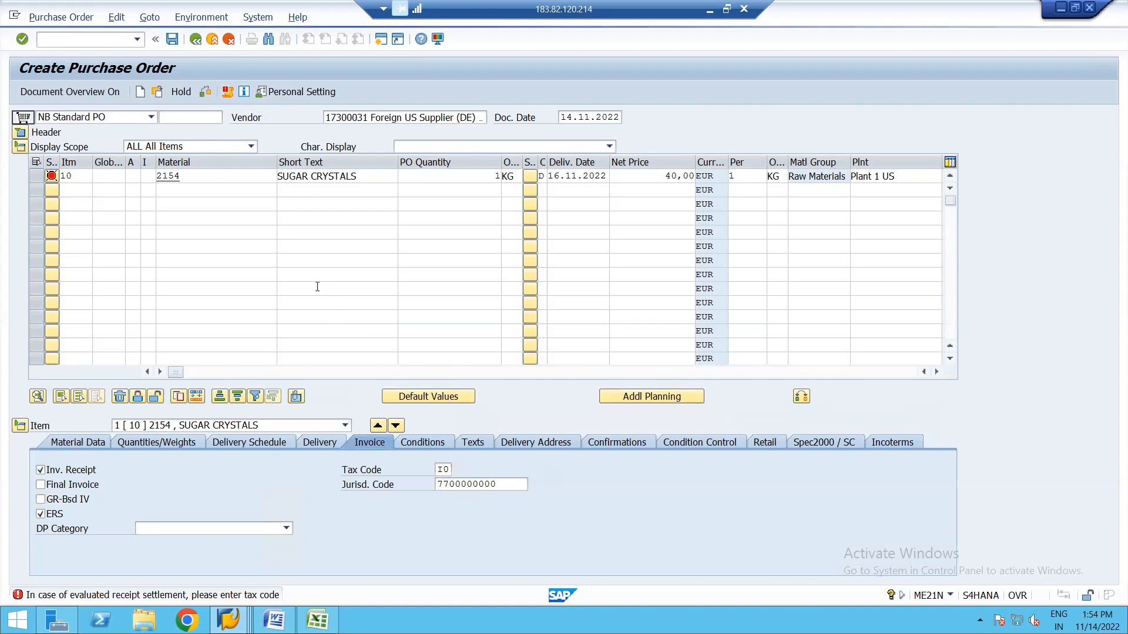
{"action": "key", "text": "Return"}
{"action": "key", "text": "Return"}
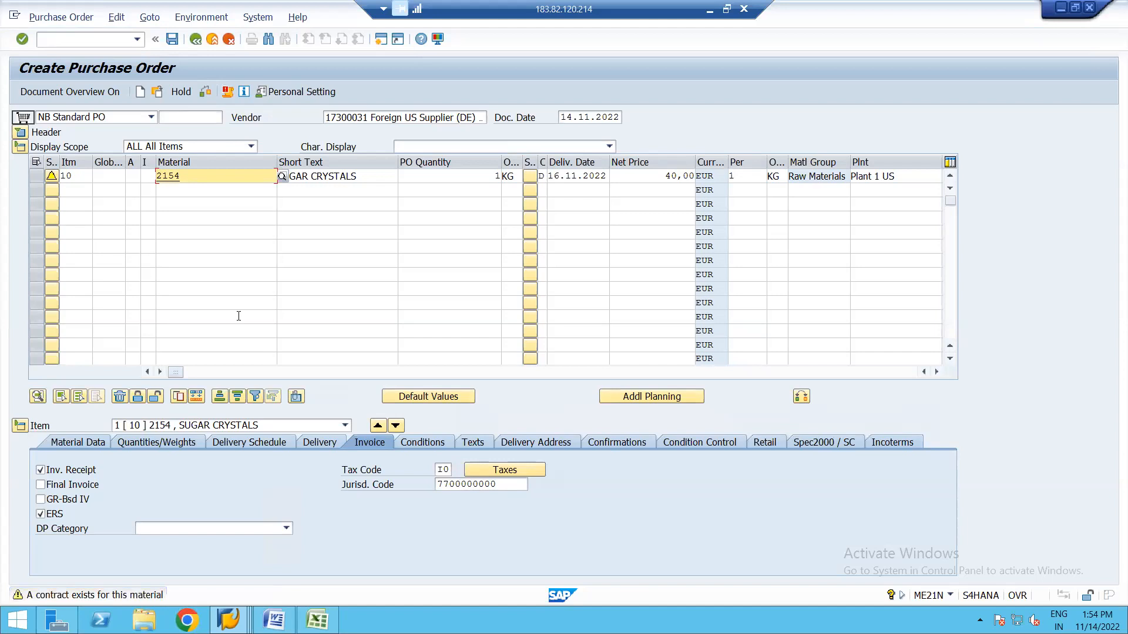
{"action": "key", "text": "Return"}
{"action": "key", "text": "Return"}
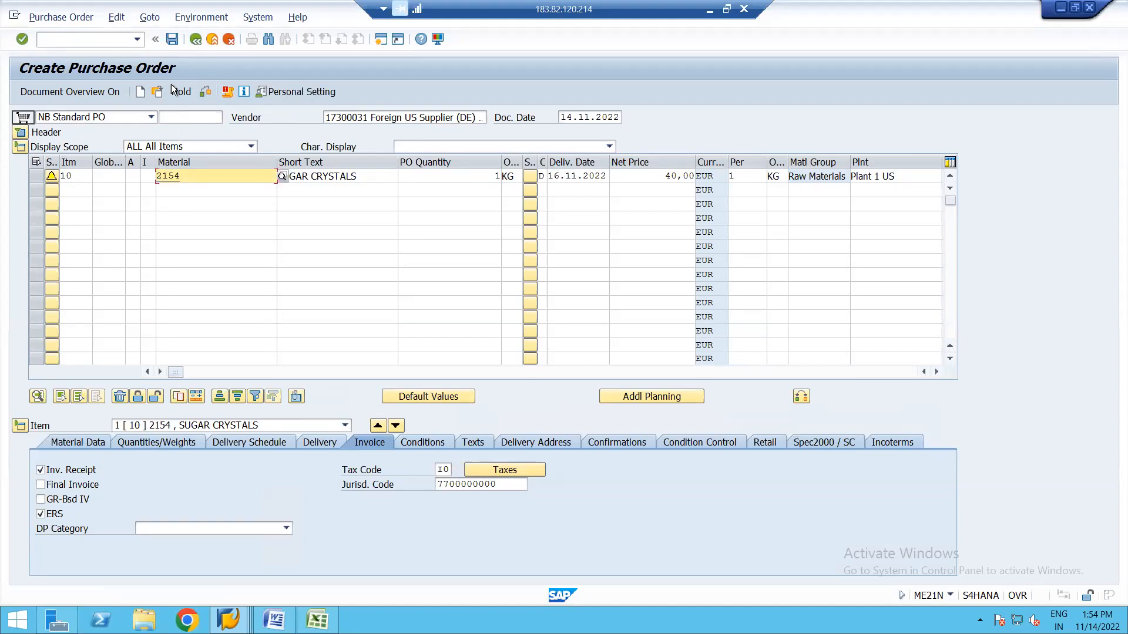
{"action": "key", "text": "Return"}
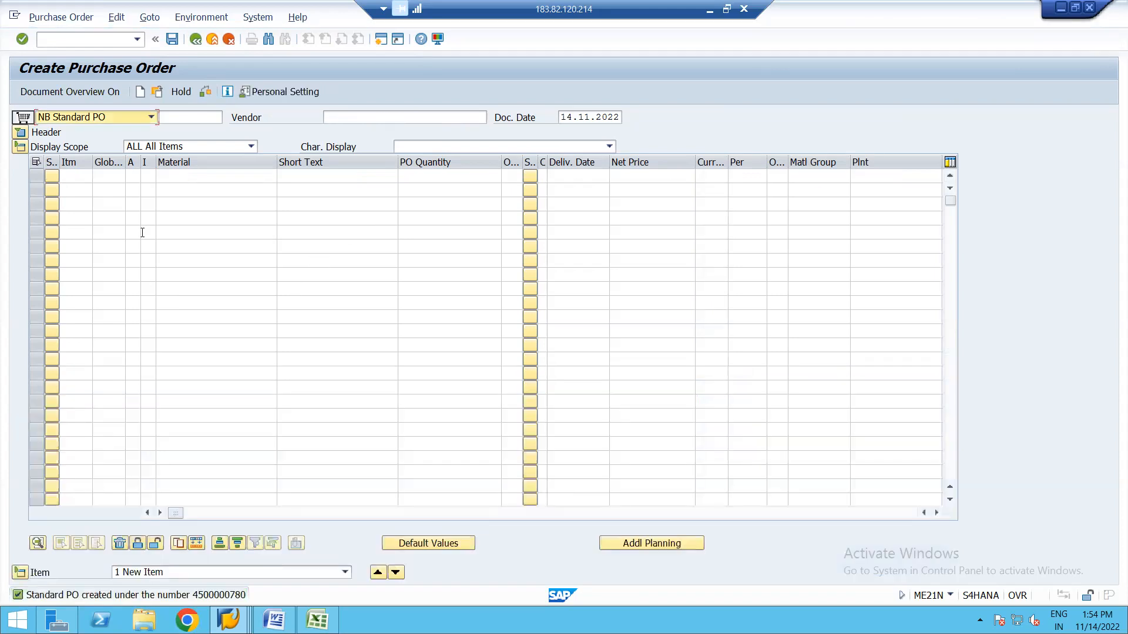
{"action": "left_click", "coordinate": [157, 92]}
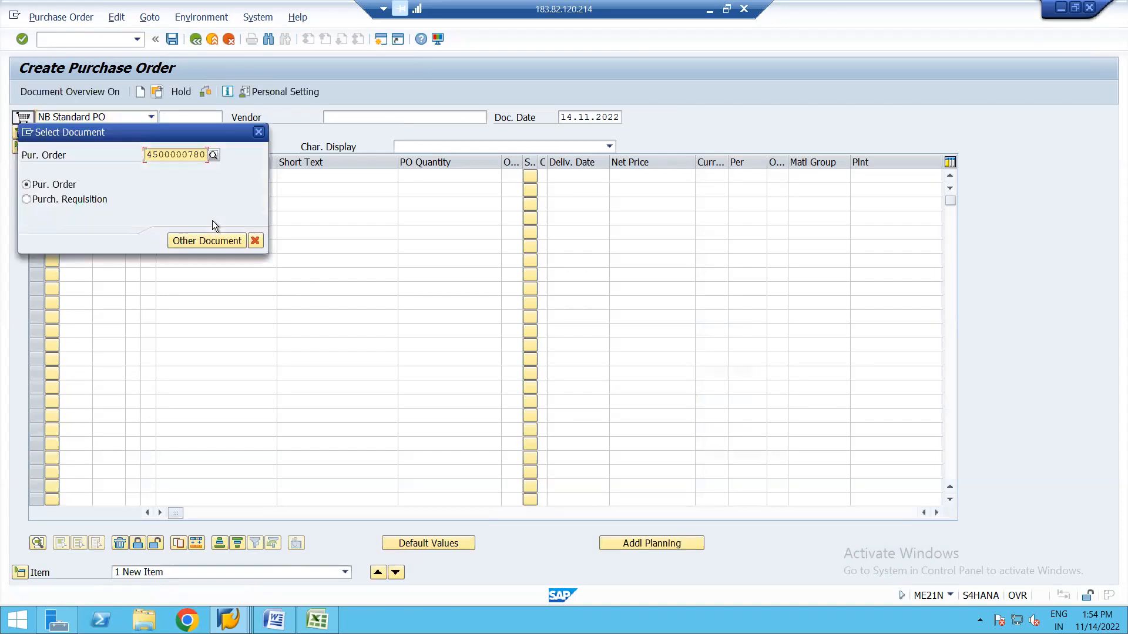
{"action": "key", "text": "Return"}
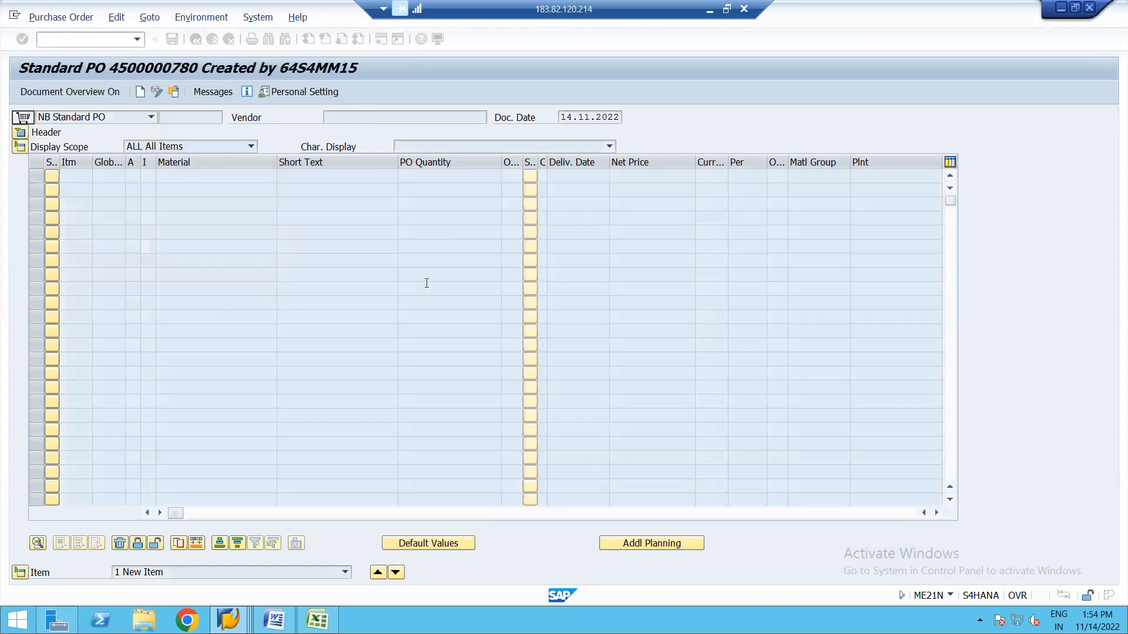
{"action": "left_click", "coordinate": [20, 133]}
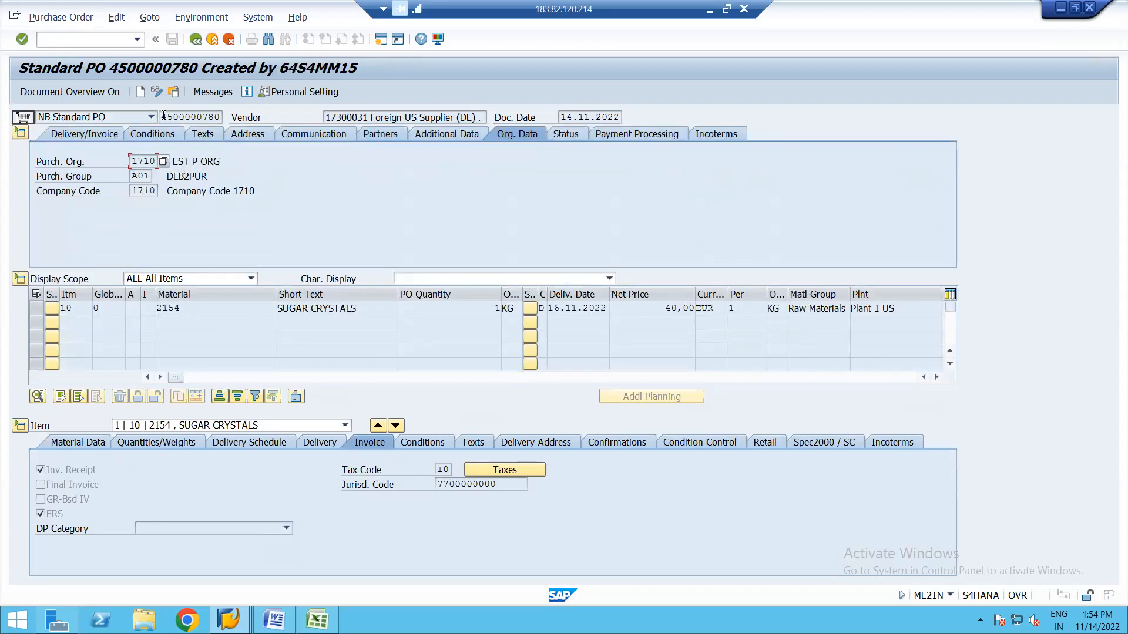
Copy the purchase order number from the header field.
{"action": "left_click", "coordinate": [164, 116]}
{"action": "key", "text": "shift+Right"}
{"action": "key", "text": "shift+Right"}
{"action": "key", "text": "shift+Right"}
{"action": "key", "text": "shift+Right"}
{"action": "key", "text": "shift+Right"}
{"action": "key", "text": "shift+Right"}
{"action": "key", "text": "shift+Right"}
{"action": "key", "text": "shift+Right"}
{"action": "key", "text": "shift+Right"}
{"action": "key", "text": "shift+Right"}
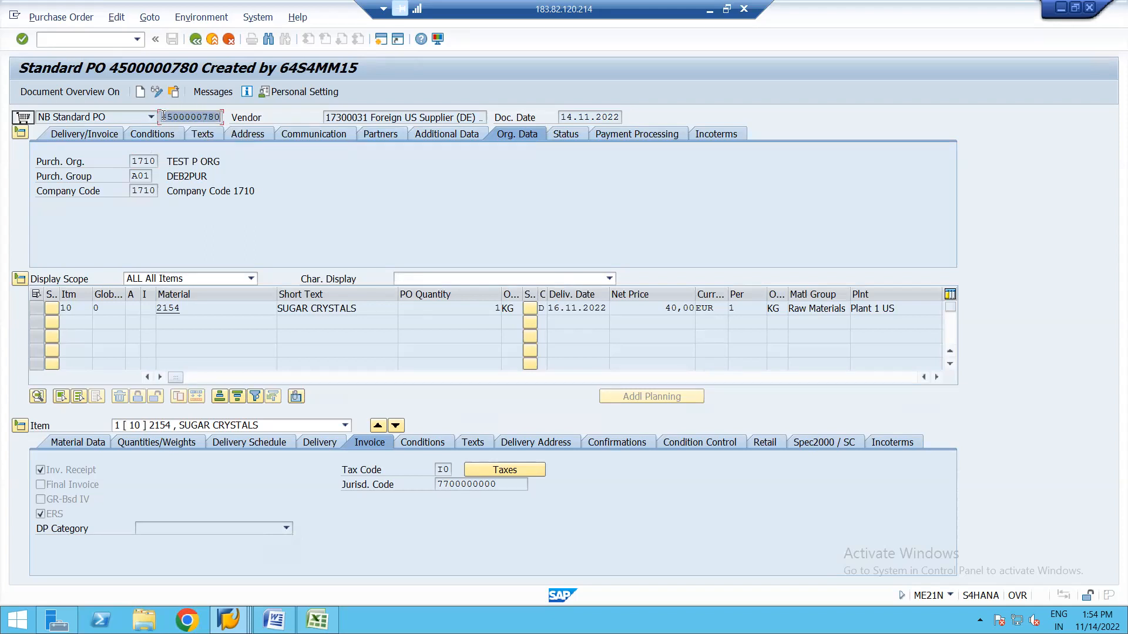
{"action": "key", "text": "ctrl+c"}
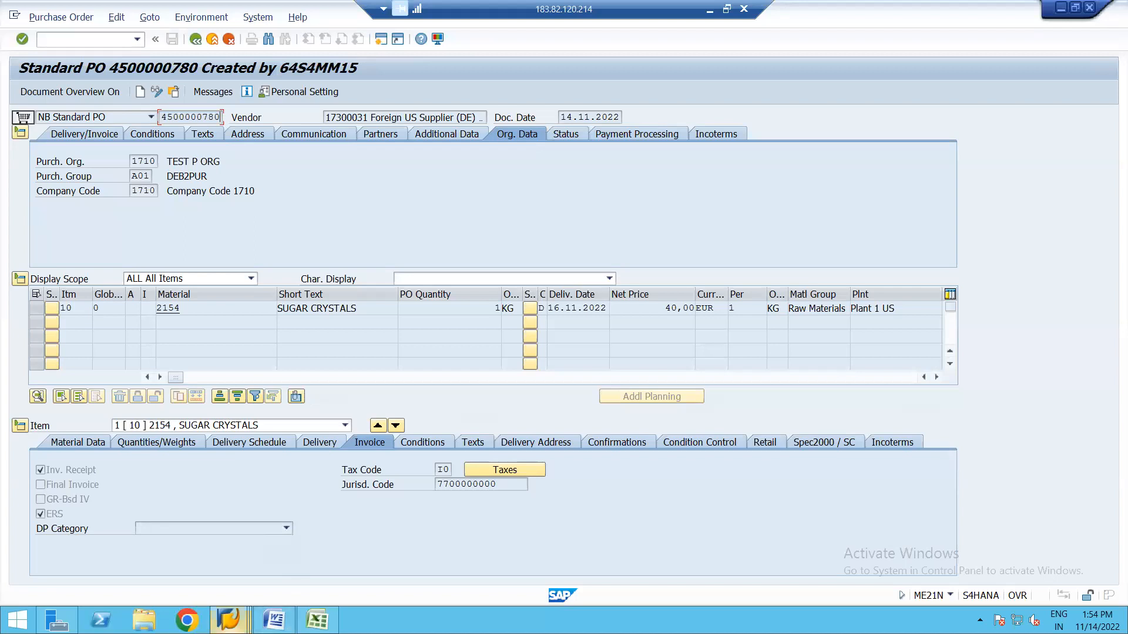
{"action": "left_click", "coordinate": [228, 619]}
Start a MIGO goods receipt for the pasted PO, mark the SUGAR CRYSTALS item OK and check it.
{"action": "left_click", "coordinate": [689, 545]}
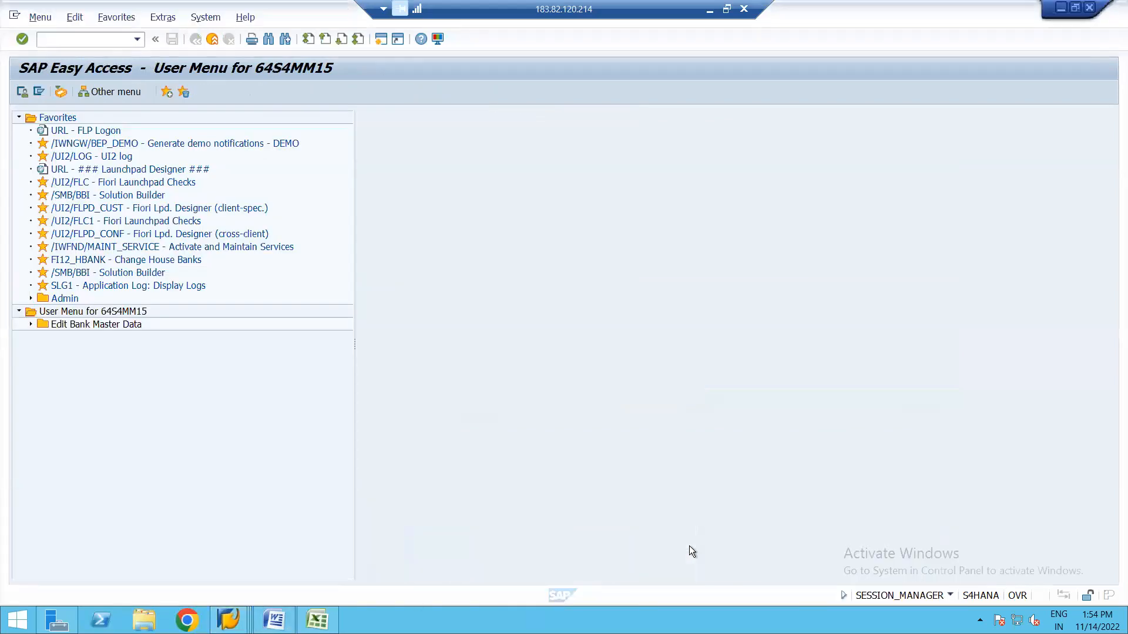
{"action": "type", "text": "MIGO"}
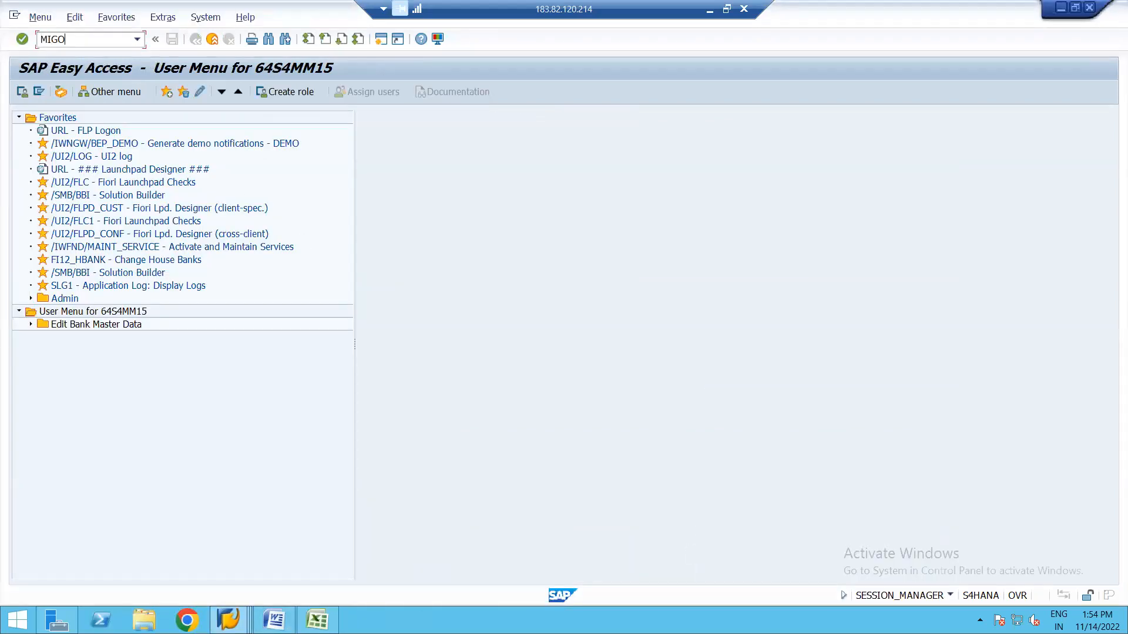
{"action": "key", "text": "Return"}
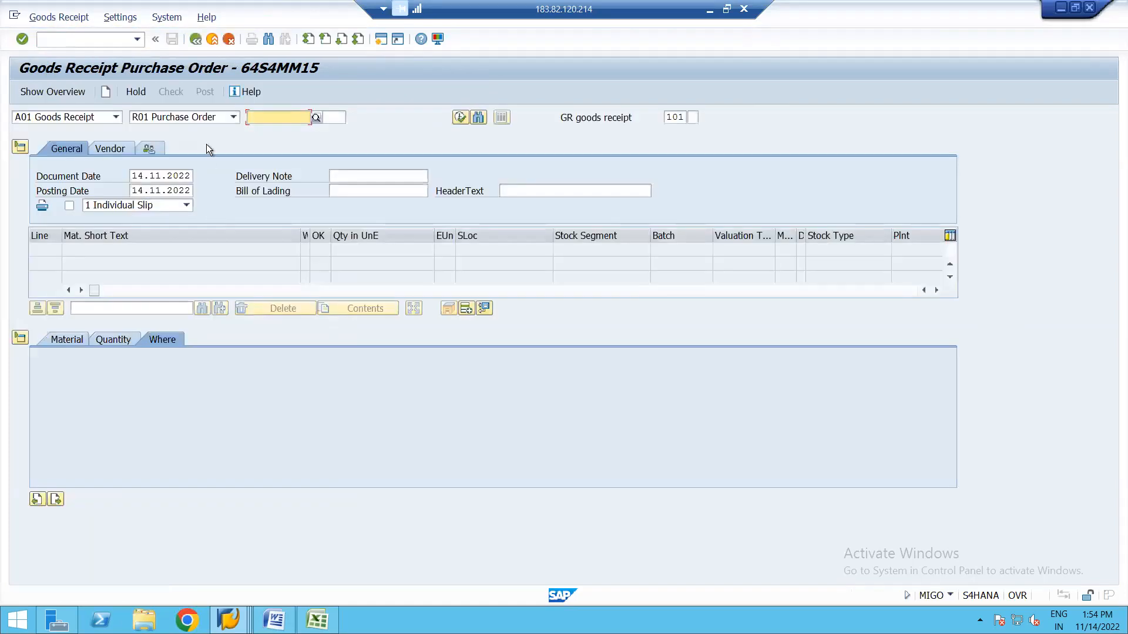
{"action": "key", "text": "ctrl+v"}
{"action": "key", "text": "Return"}
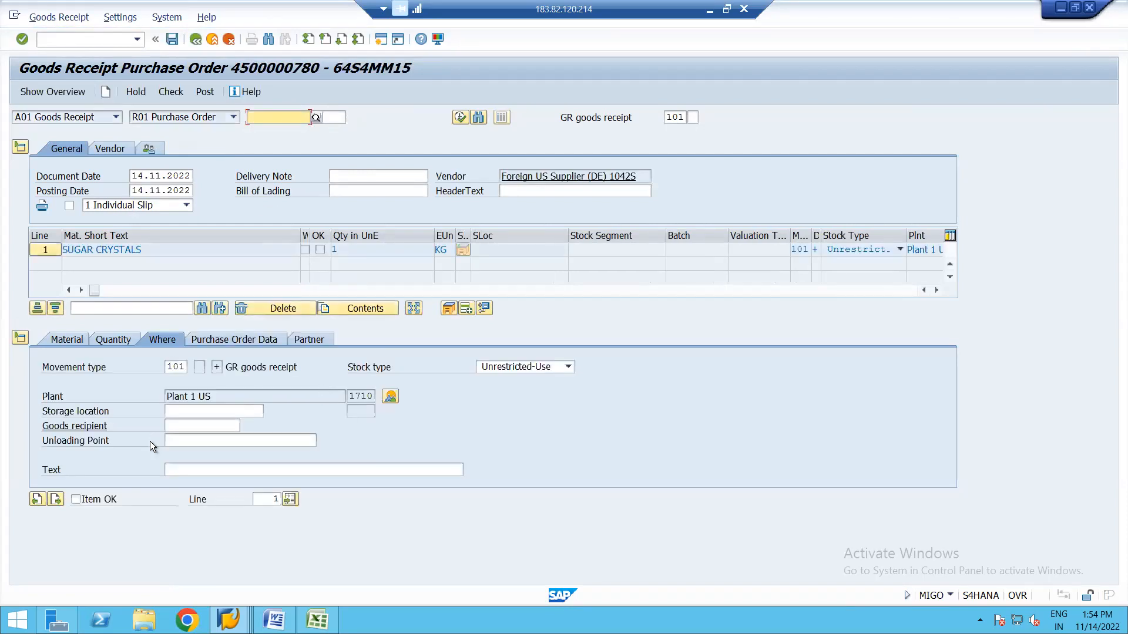
{"action": "left_click", "coordinate": [76, 499]}
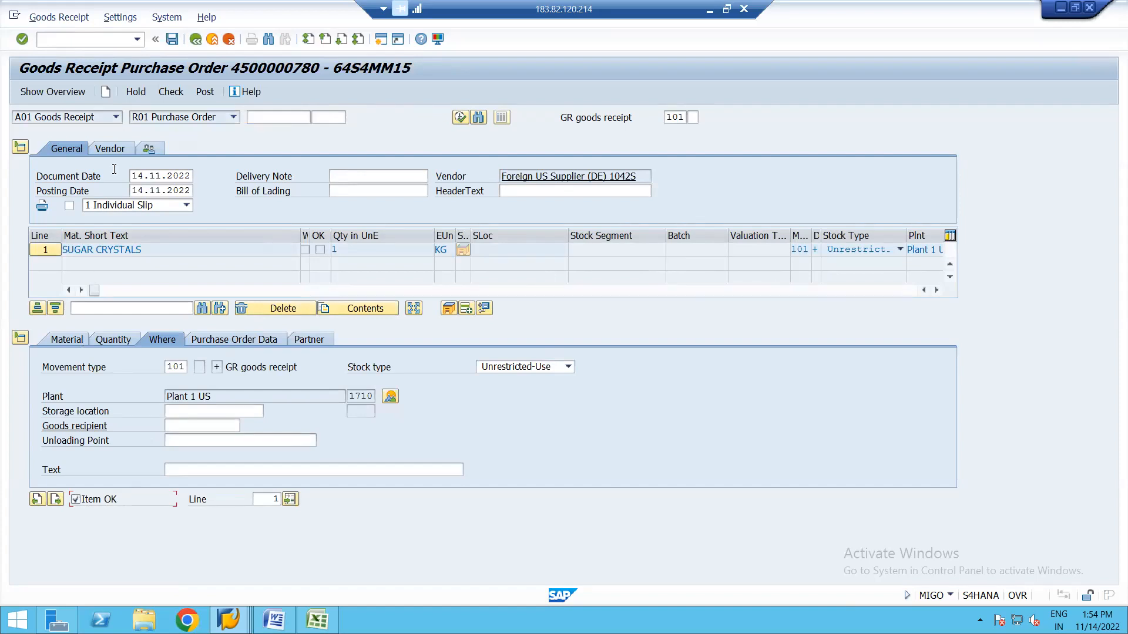
{"action": "left_click", "coordinate": [172, 92]}
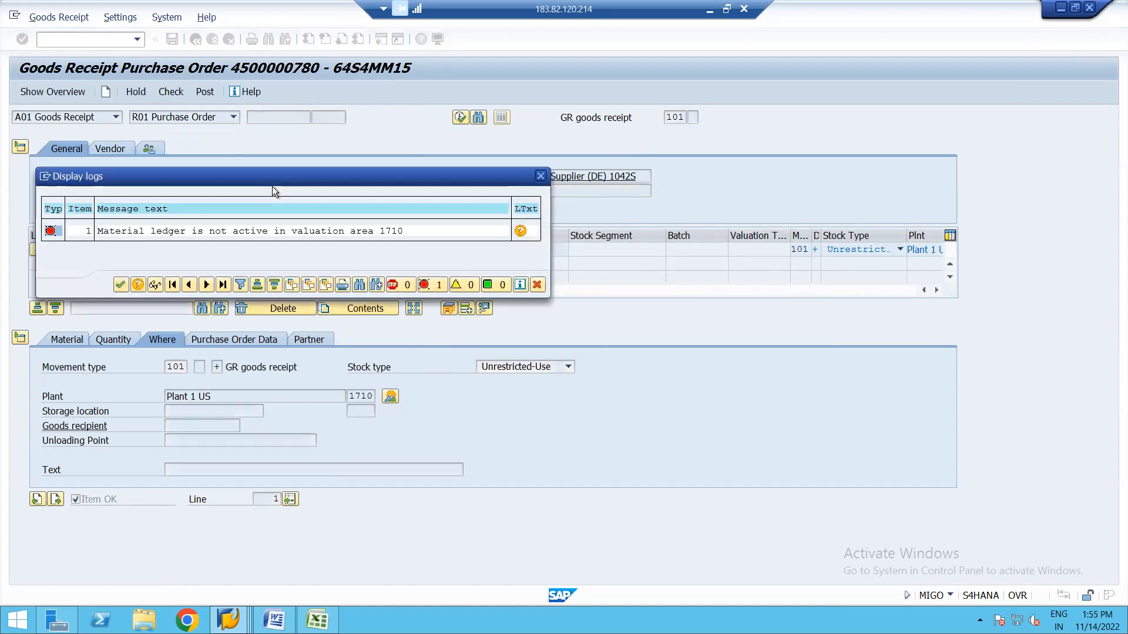
{"action": "key", "text": "Return"}
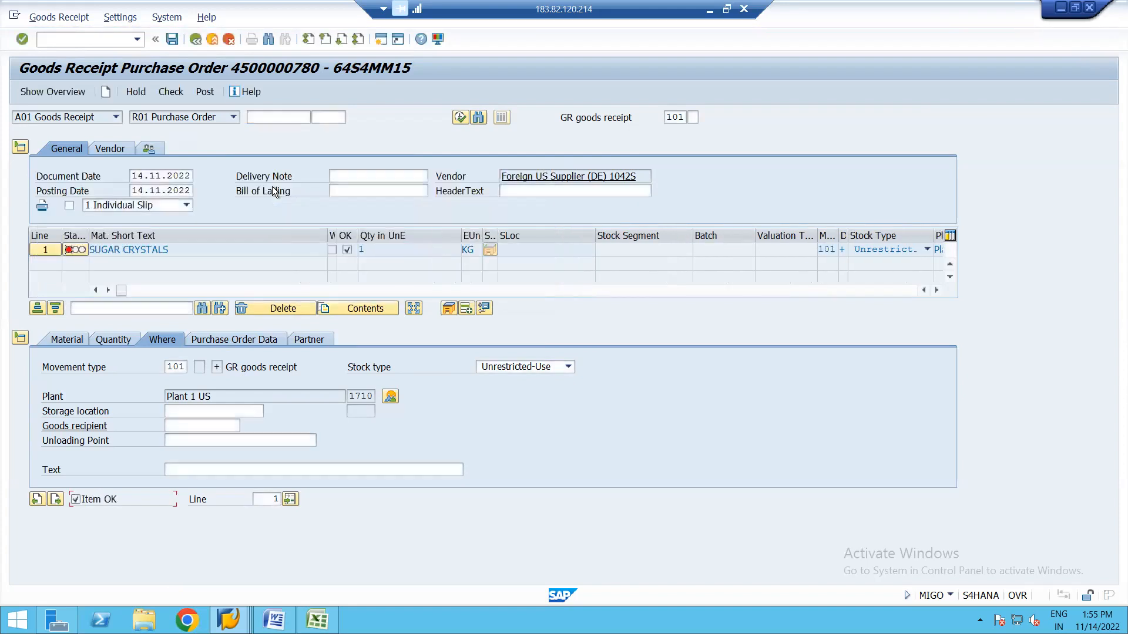
{"action": "left_click", "coordinate": [171, 91]}
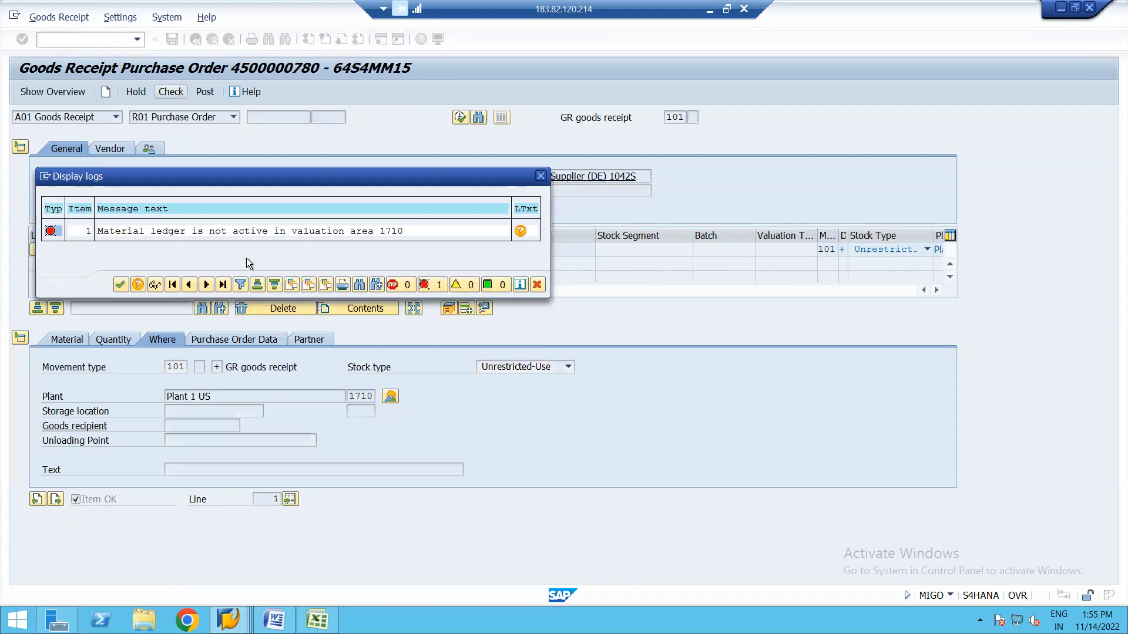
{"action": "double_click", "coordinate": [263, 231]}
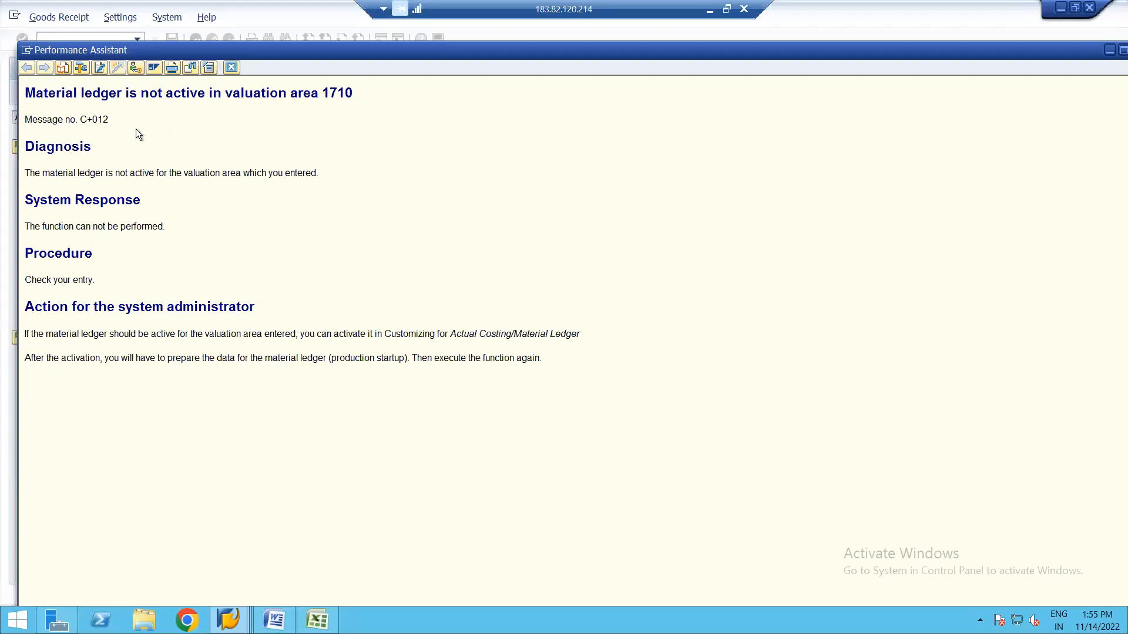
{"action": "left_click", "coordinate": [135, 66]}
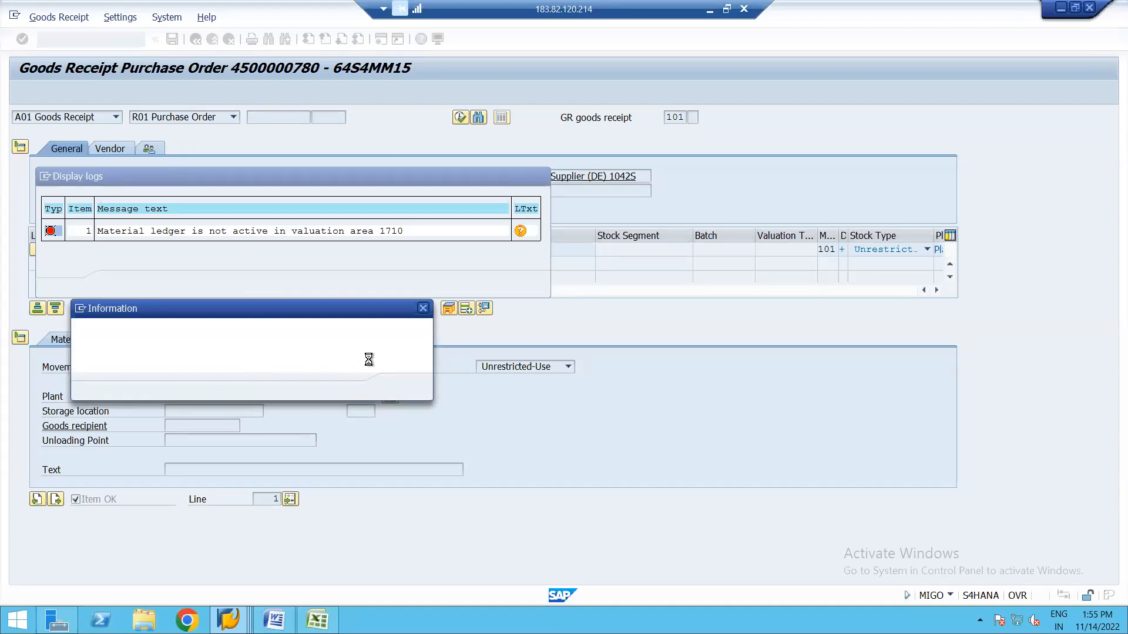
{"action": "left_click", "coordinate": [402, 387]}
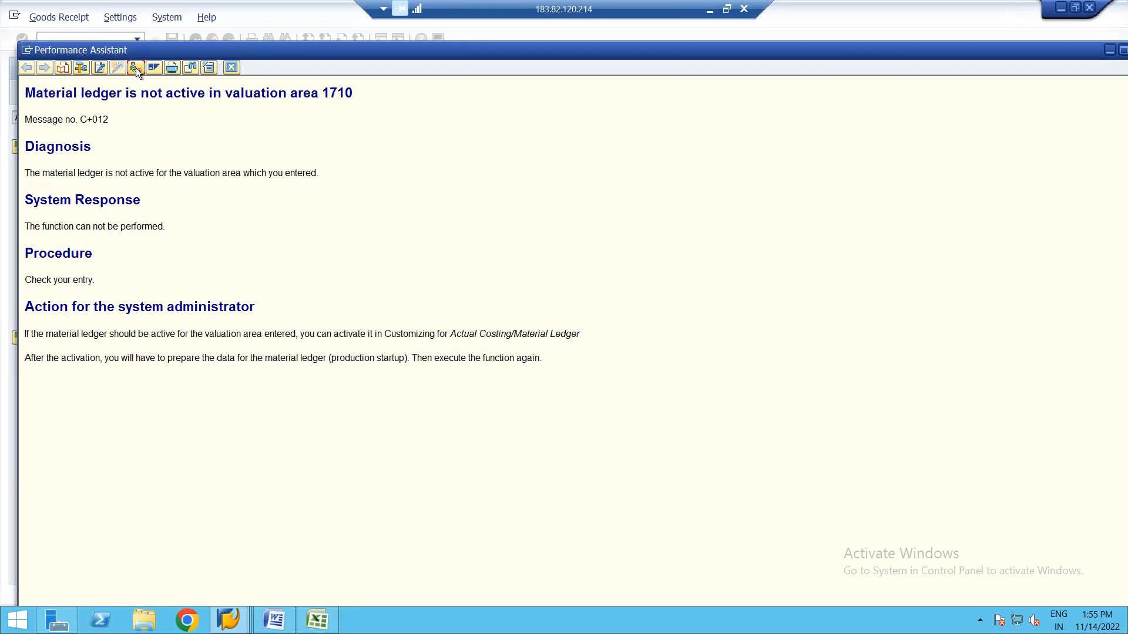
{"action": "mouse_move", "coordinate": [229, 619]}
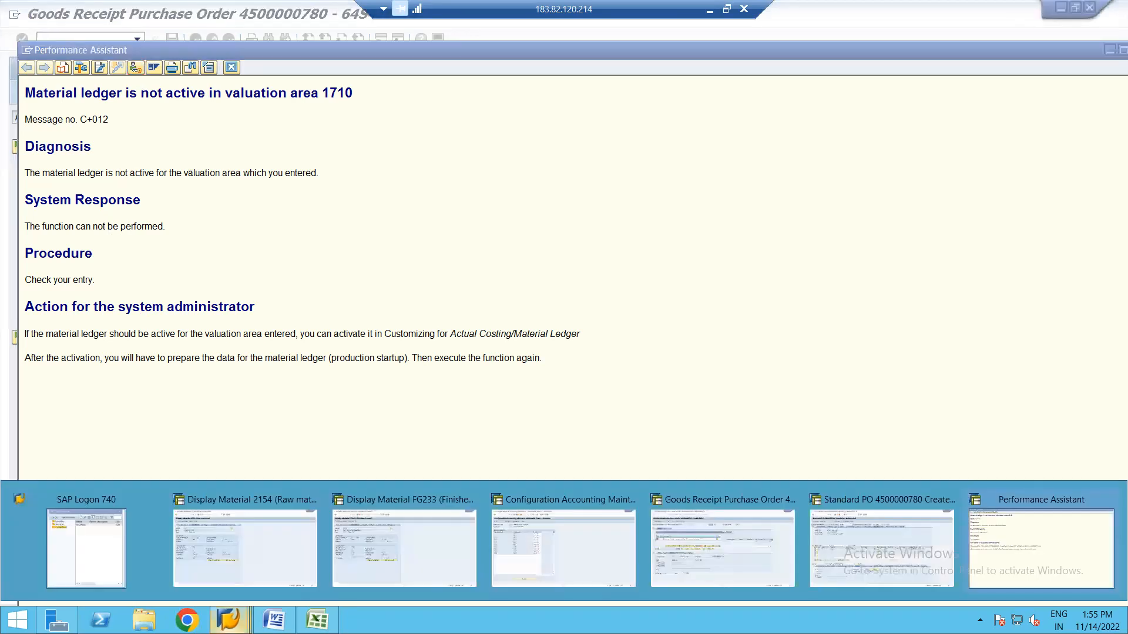
Close the Configuration Accounting and Display Material FG233 windows.
{"action": "left_click", "coordinate": [1013, 541]}
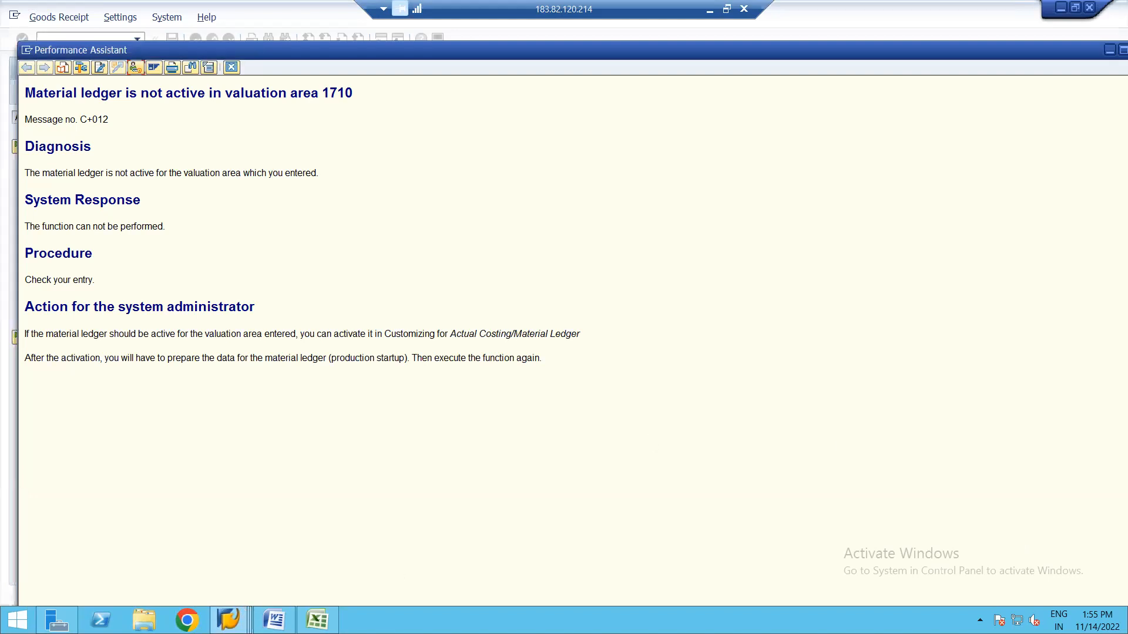
{"action": "left_click", "coordinate": [230, 619]}
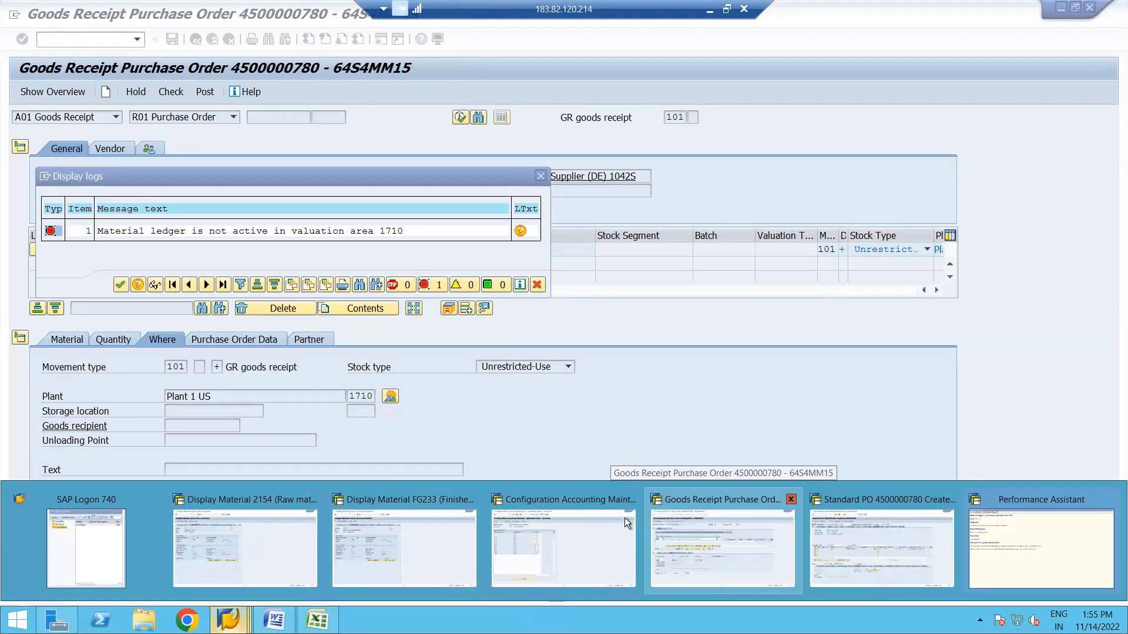
{"action": "left_click", "coordinate": [632, 500]}
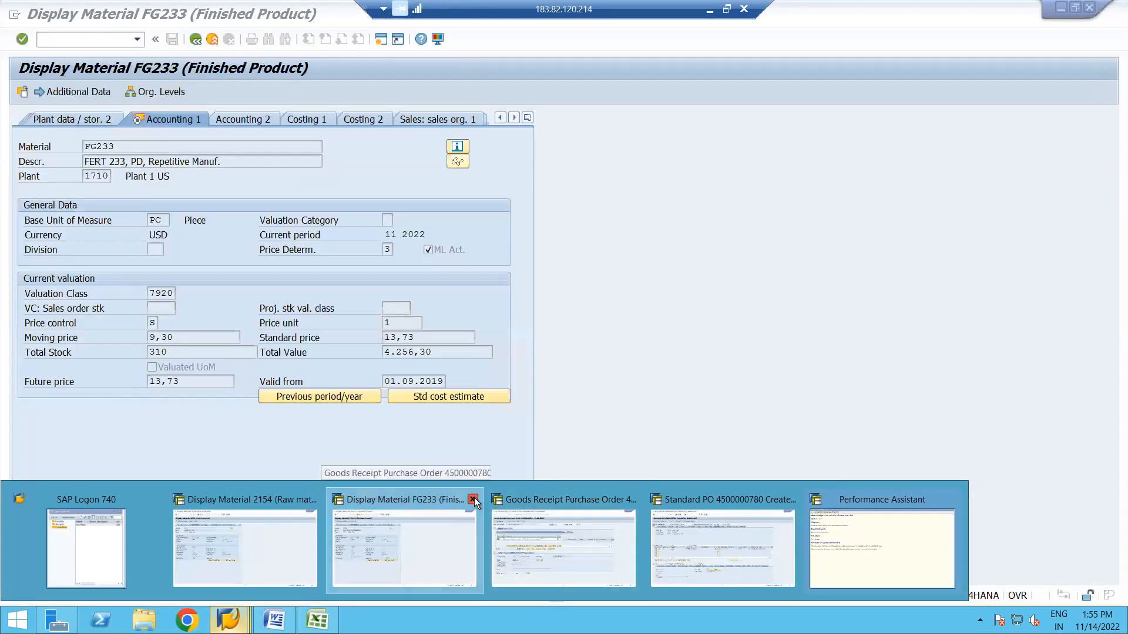
{"action": "left_click", "coordinate": [473, 499]}
Retry customizing from the error long text, dismiss the missing IMG notice, then close the long text and error log.
{"action": "left_click", "coordinate": [692, 537]}
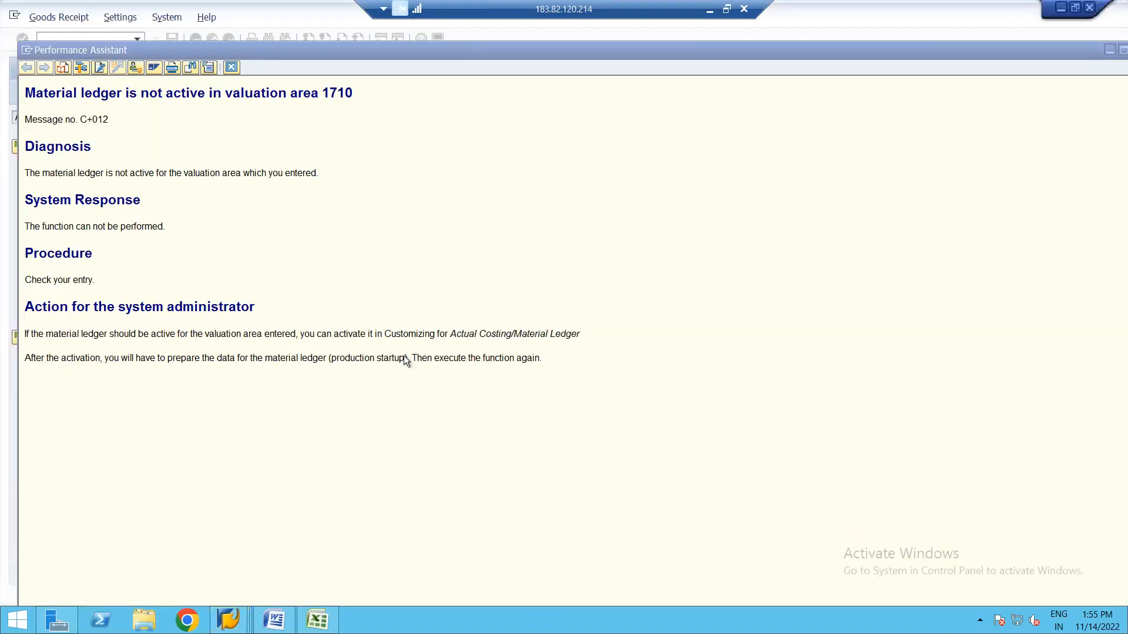
{"action": "left_click", "coordinate": [136, 69]}
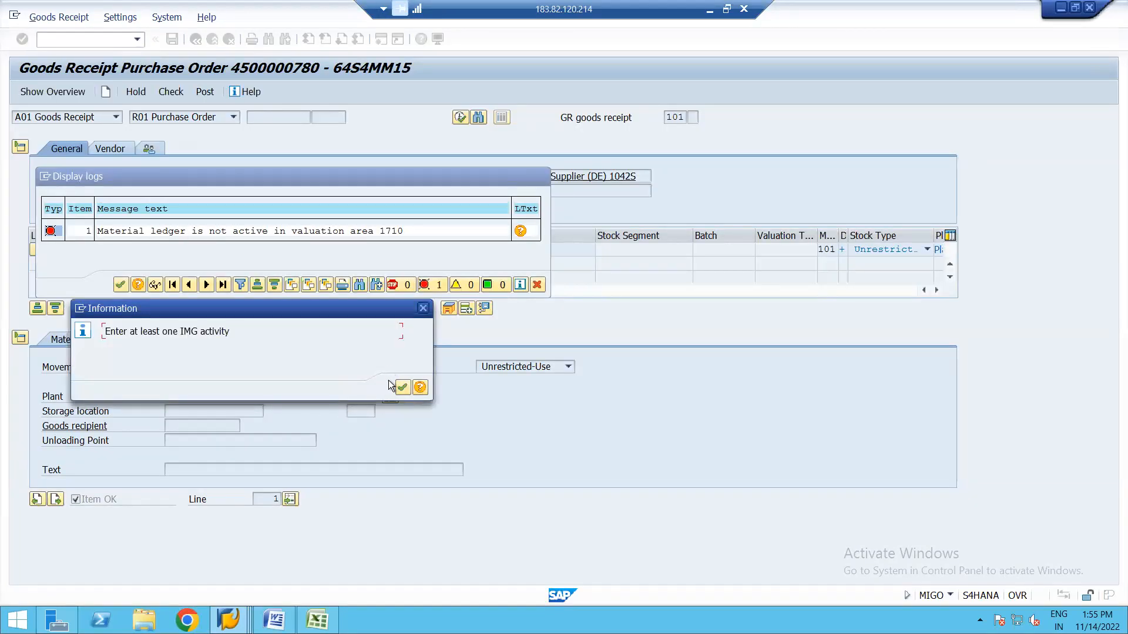
{"action": "left_click", "coordinate": [403, 389]}
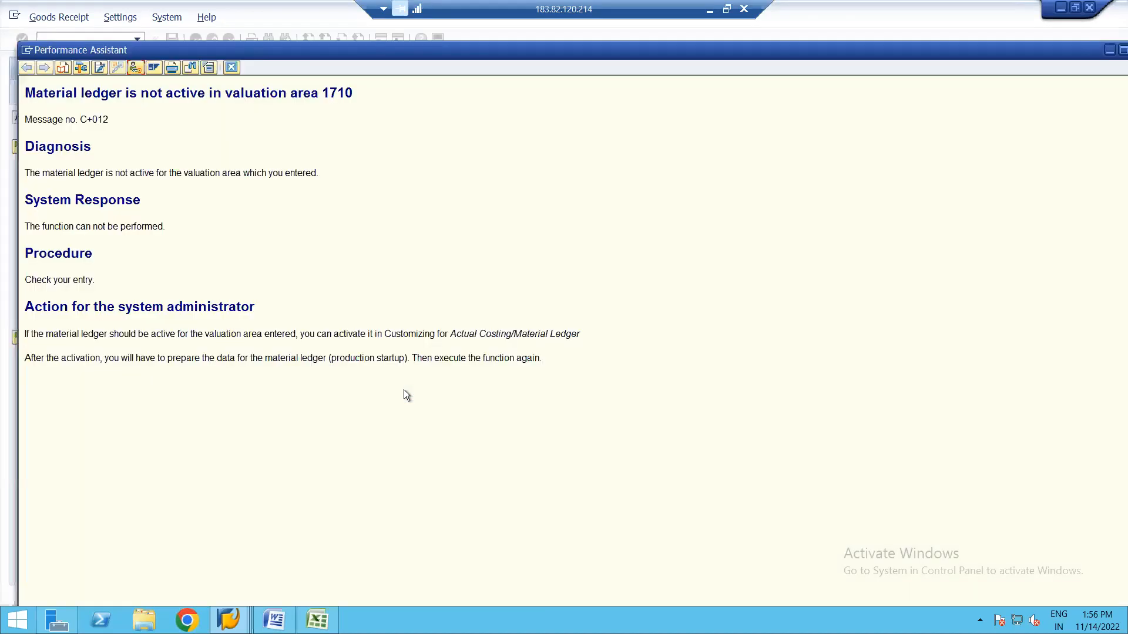
{"action": "left_click", "coordinate": [231, 69]}
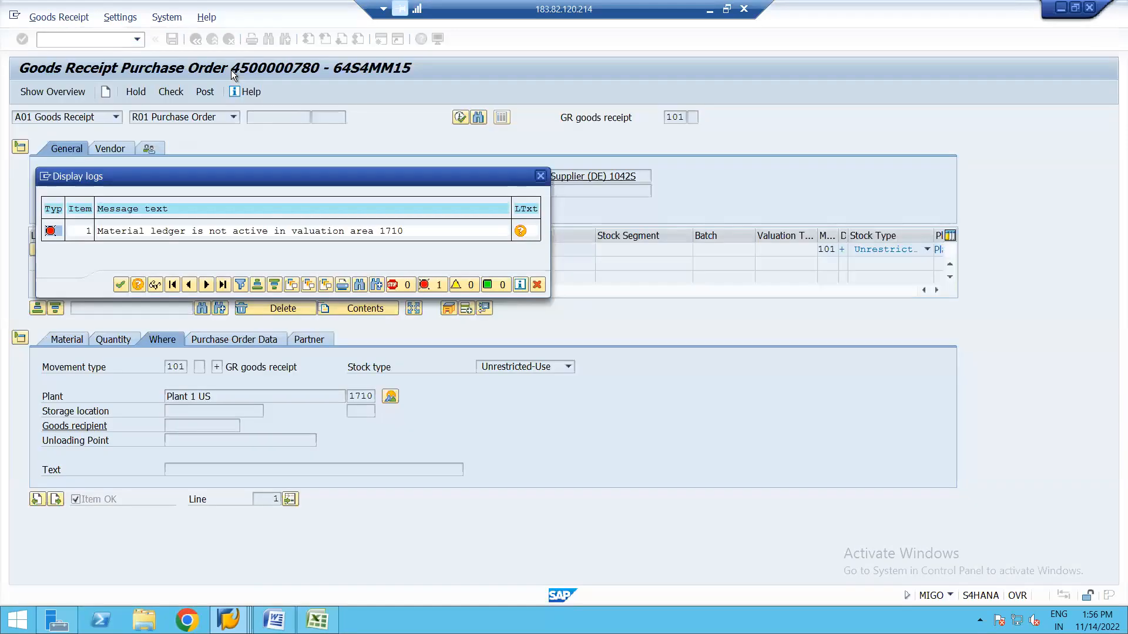
{"action": "left_click", "coordinate": [120, 285]}
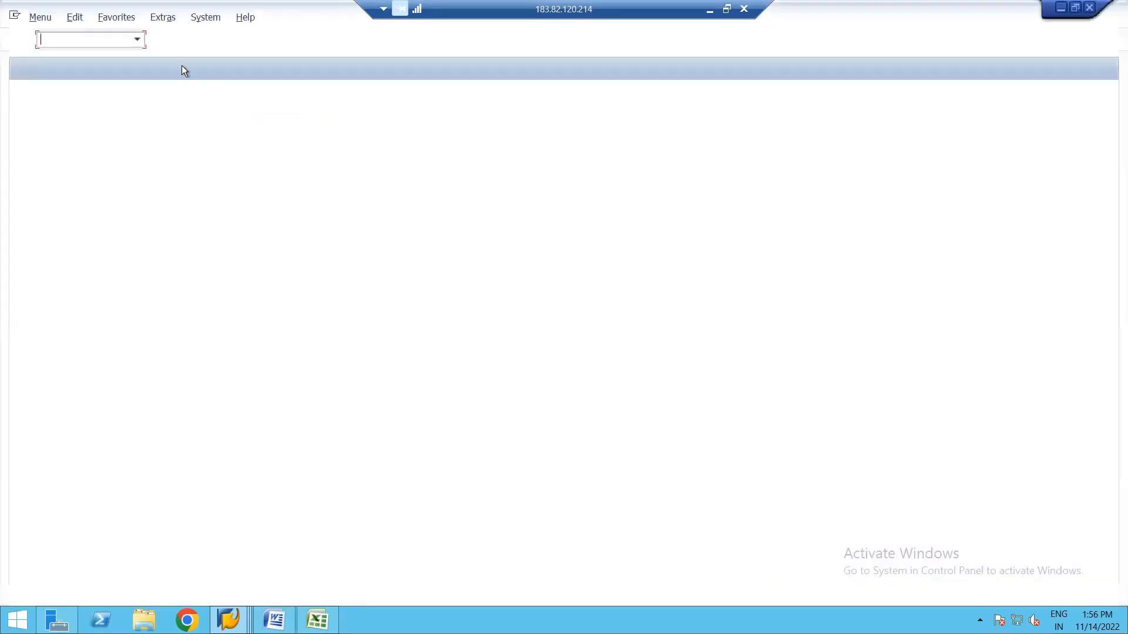
{"action": "type", "text": "CM"}
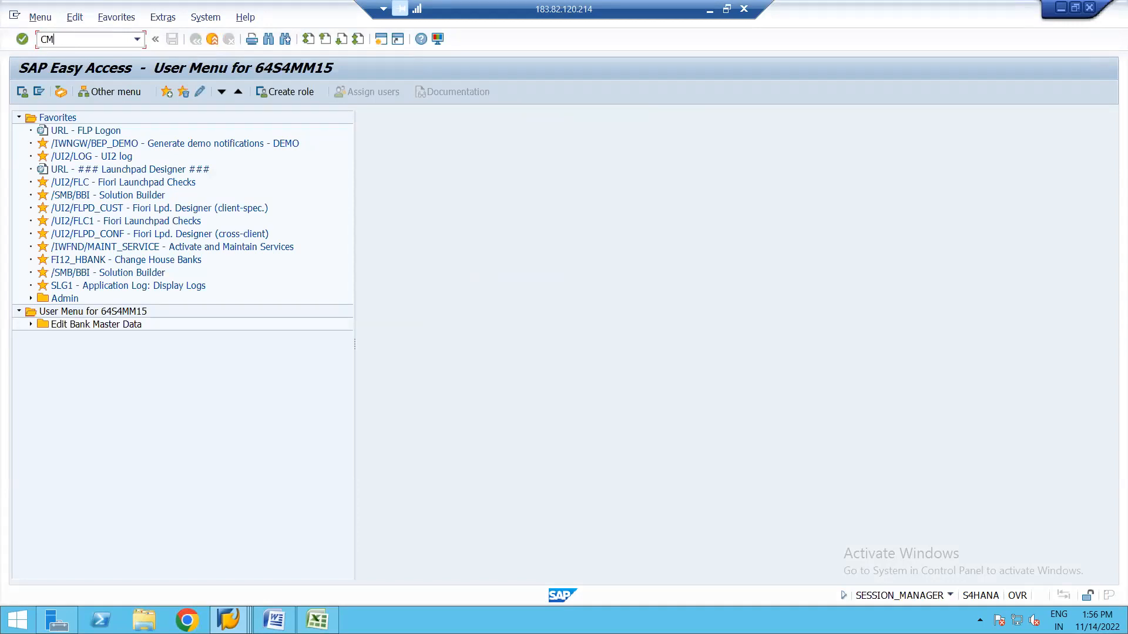
{"action": "type", "text": "X2"}
{"action": "key", "text": "Return"}
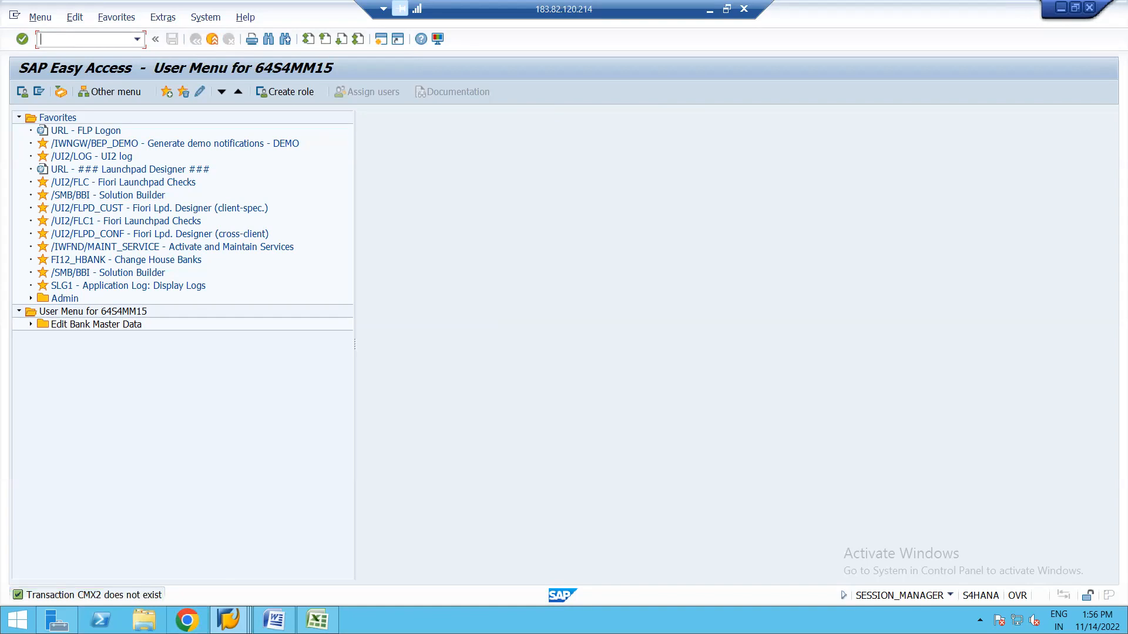
{"action": "left_click", "coordinate": [229, 619]}
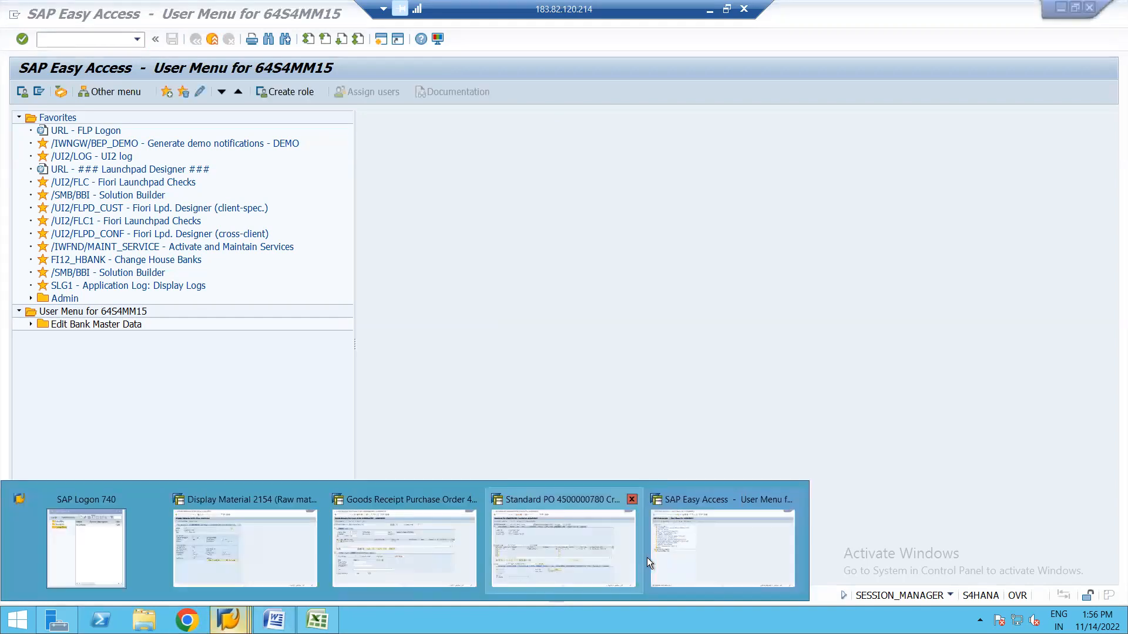
{"action": "left_click", "coordinate": [563, 551]}
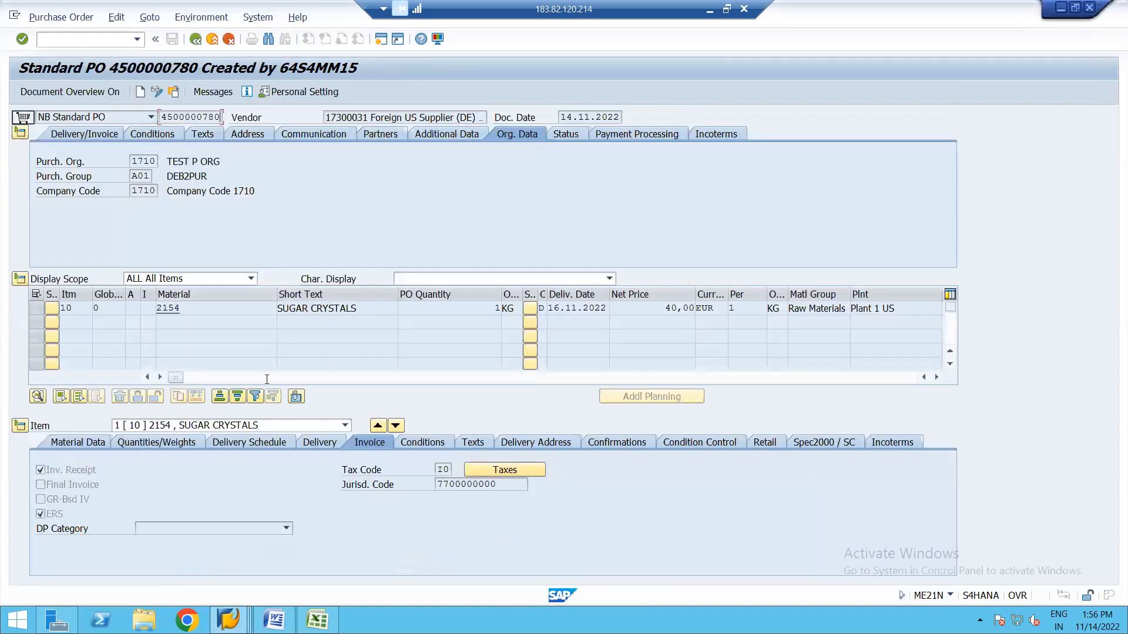
{"action": "left_click", "coordinate": [229, 619]}
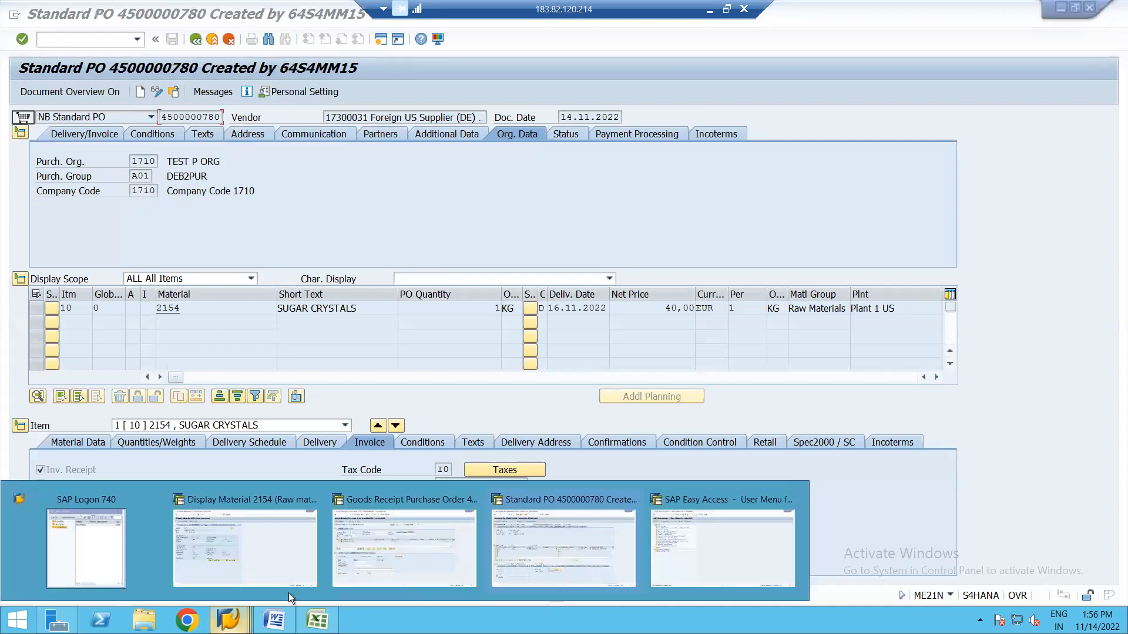
{"action": "left_click", "coordinate": [400, 547]}
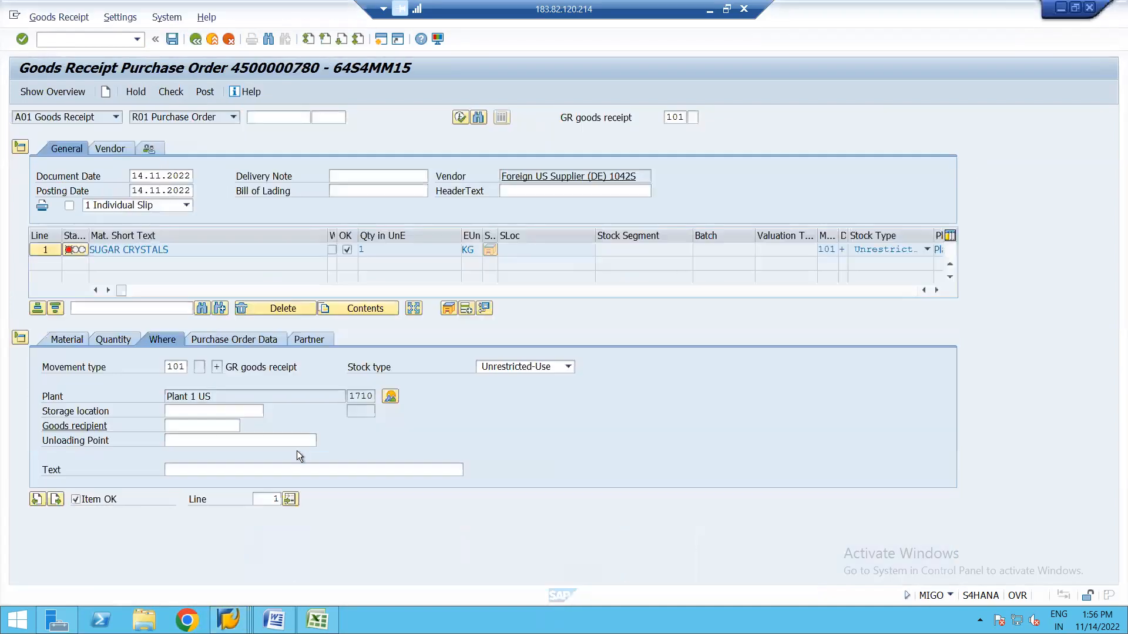
Re-check the goods receipt and select the material ledger error heading with message number C+012.
{"action": "left_click", "coordinate": [171, 93]}
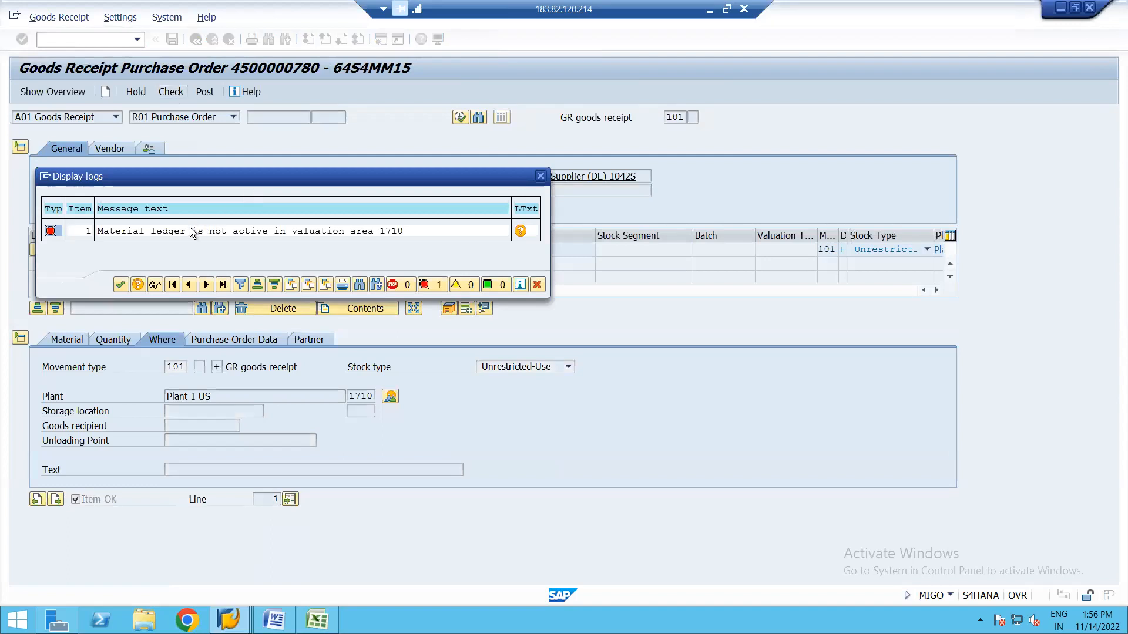
{"action": "double_click", "coordinate": [181, 231]}
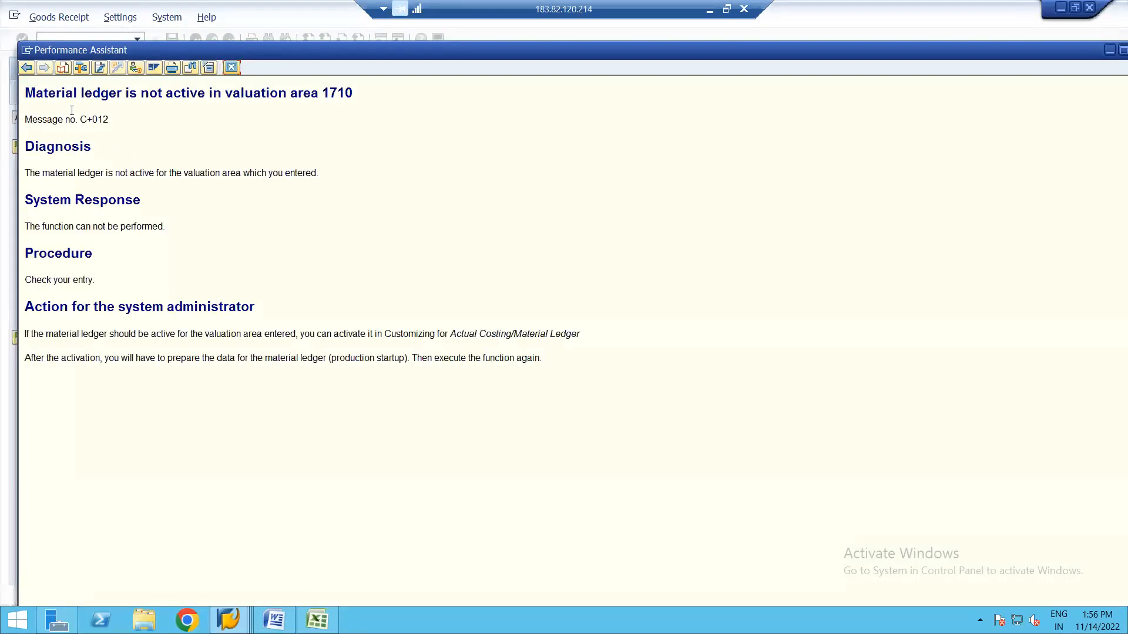
{"action": "left_click_drag", "start_coordinate": [28, 94], "coordinate": [161, 114]}
{"action": "key", "text": "ctrl+c"}
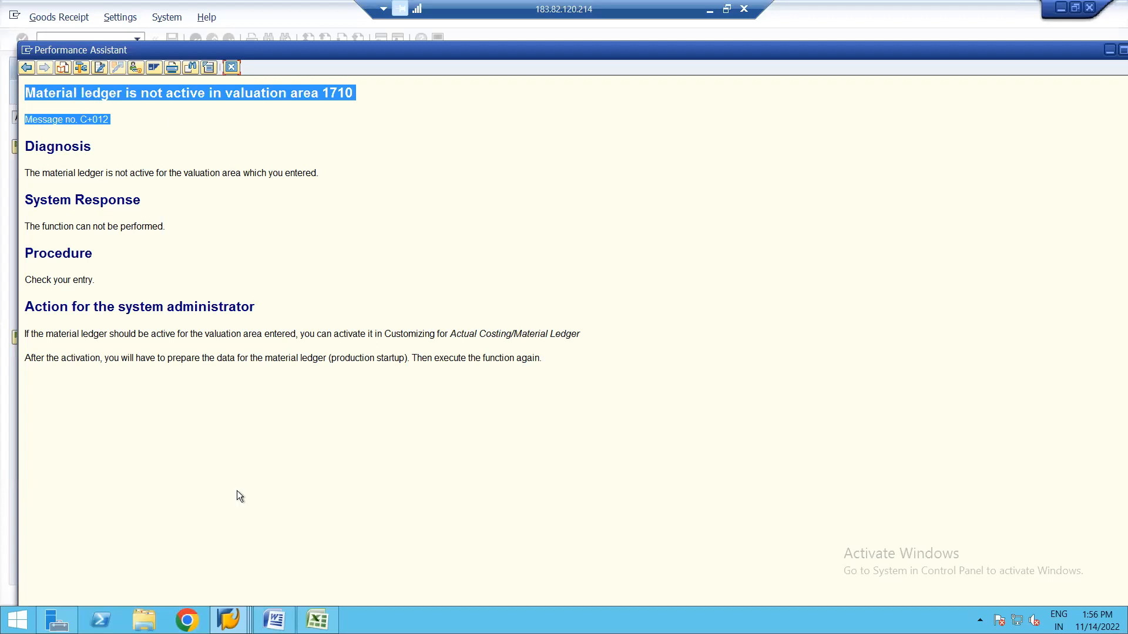
{"action": "left_click", "coordinate": [187, 621]}
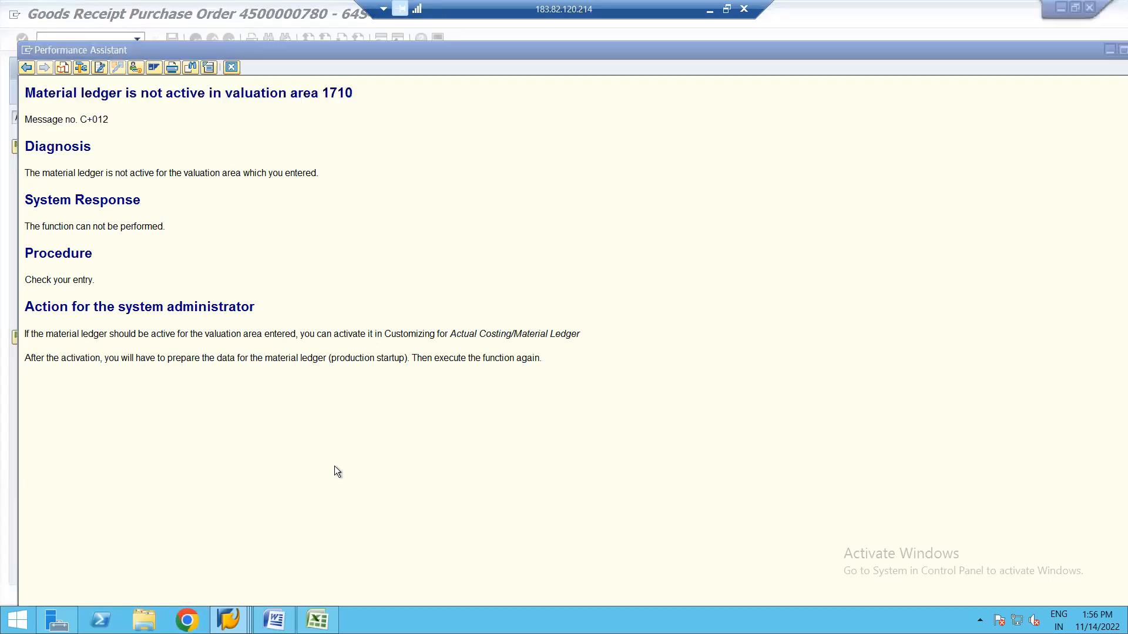
Web-search the copied error text and read the SAP Community thread citing OMX1 and CKMSTART.
{"action": "key", "text": "ctrl+v"}
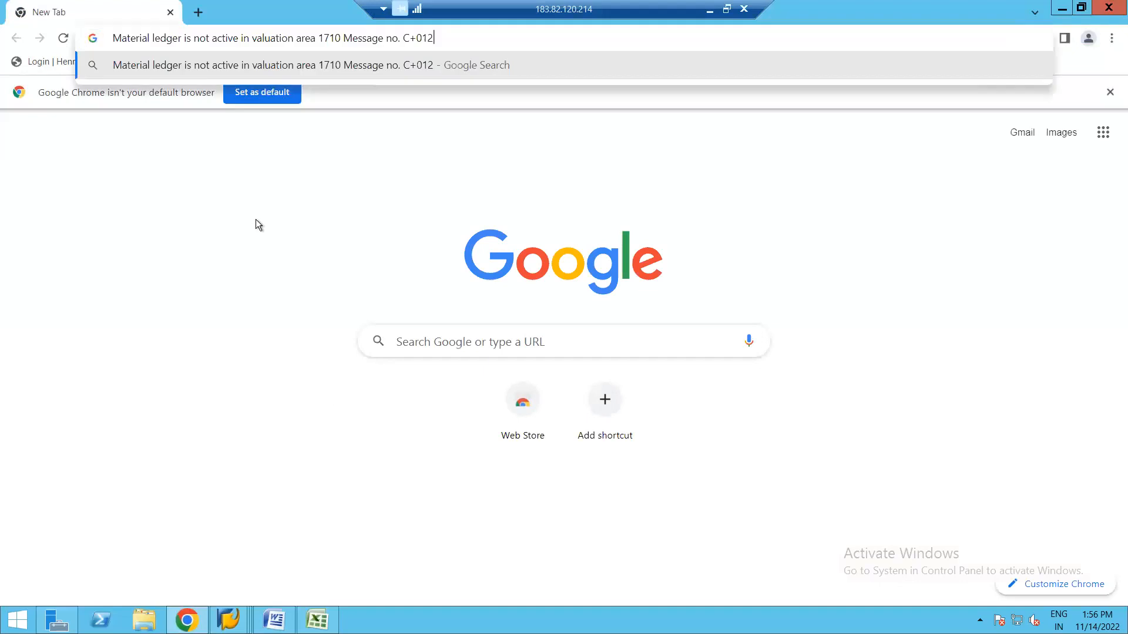
{"action": "key", "text": "Return"}
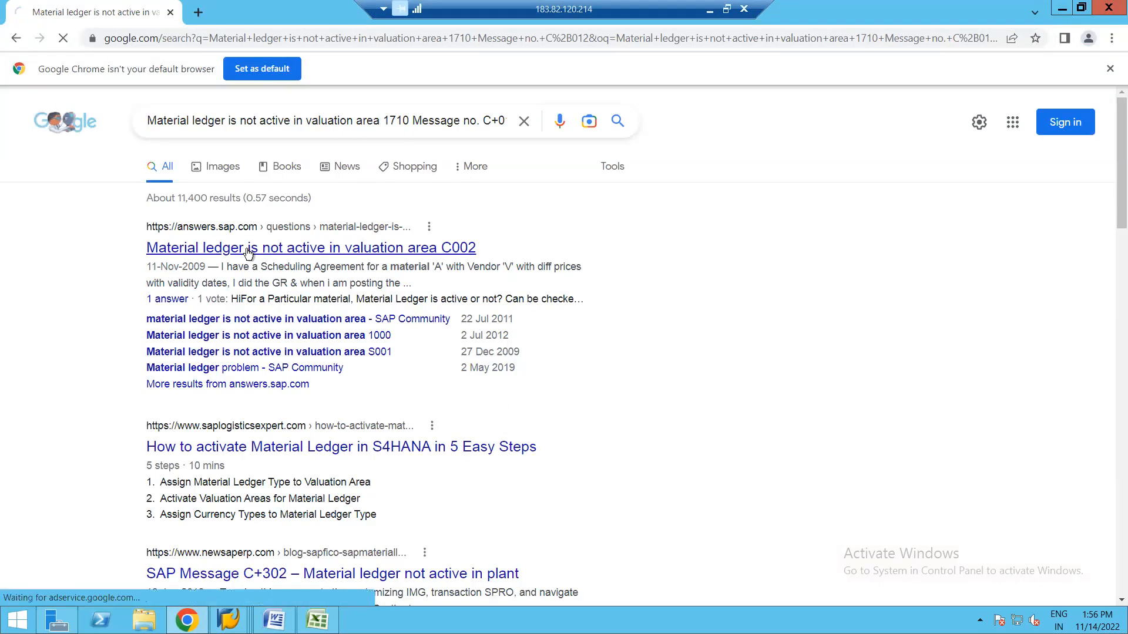
{"action": "left_click", "coordinate": [247, 249]}
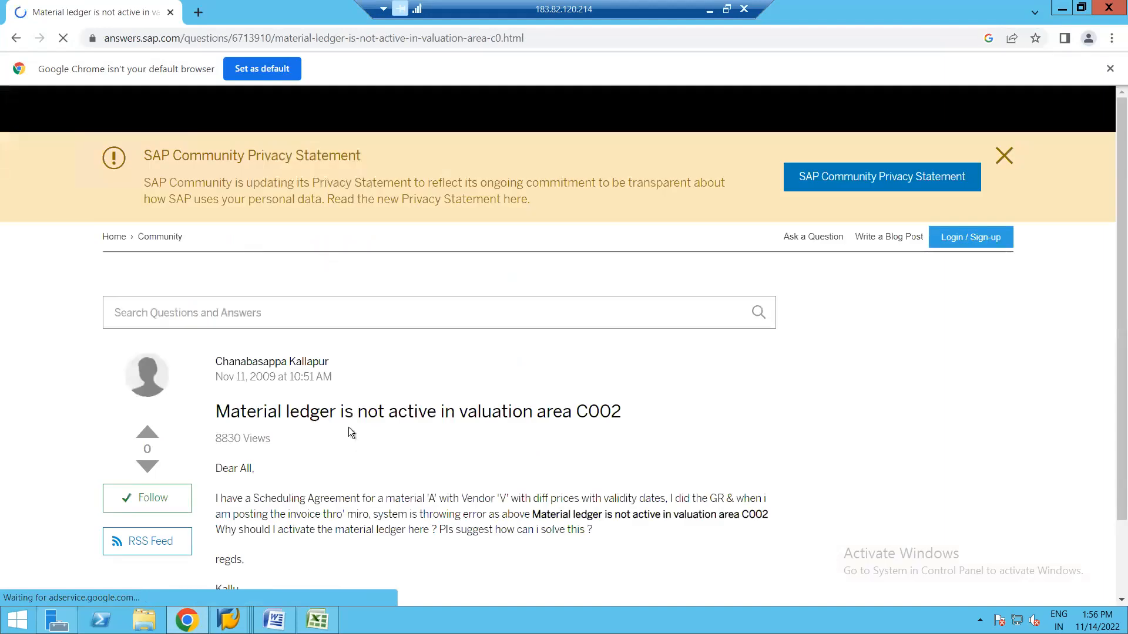
{"action": "scroll", "coordinate": [397, 450], "scroll_direction": "down", "scroll_amount": 3}
{"action": "scroll", "coordinate": [397, 449], "scroll_direction": "down", "scroll_amount": 8}
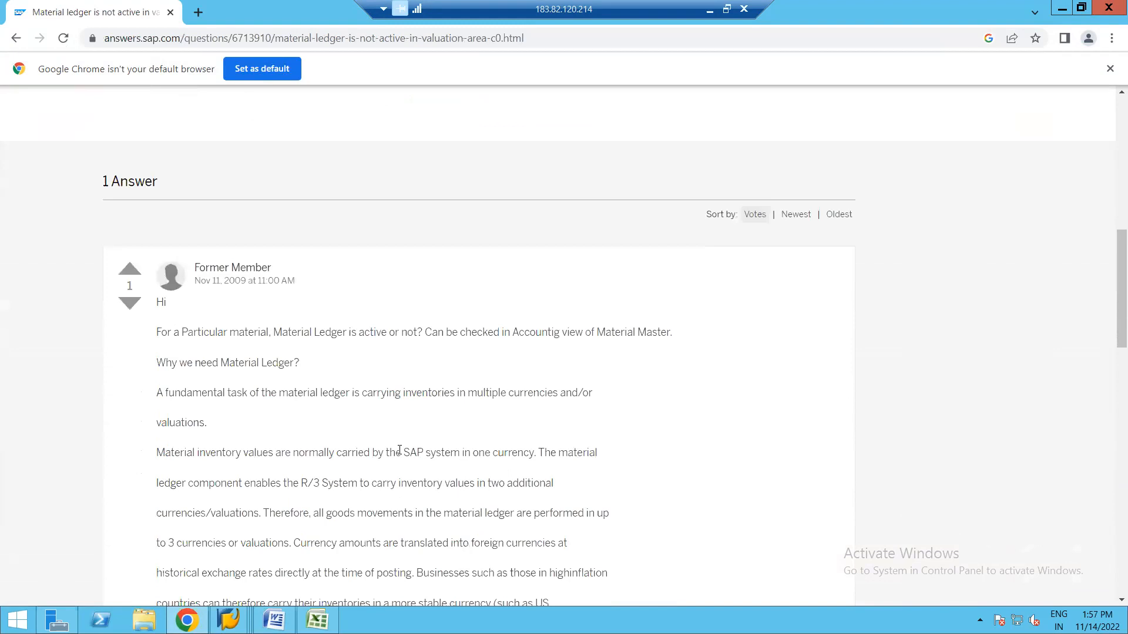
{"action": "scroll", "coordinate": [399, 450], "scroll_direction": "down", "scroll_amount": 1}
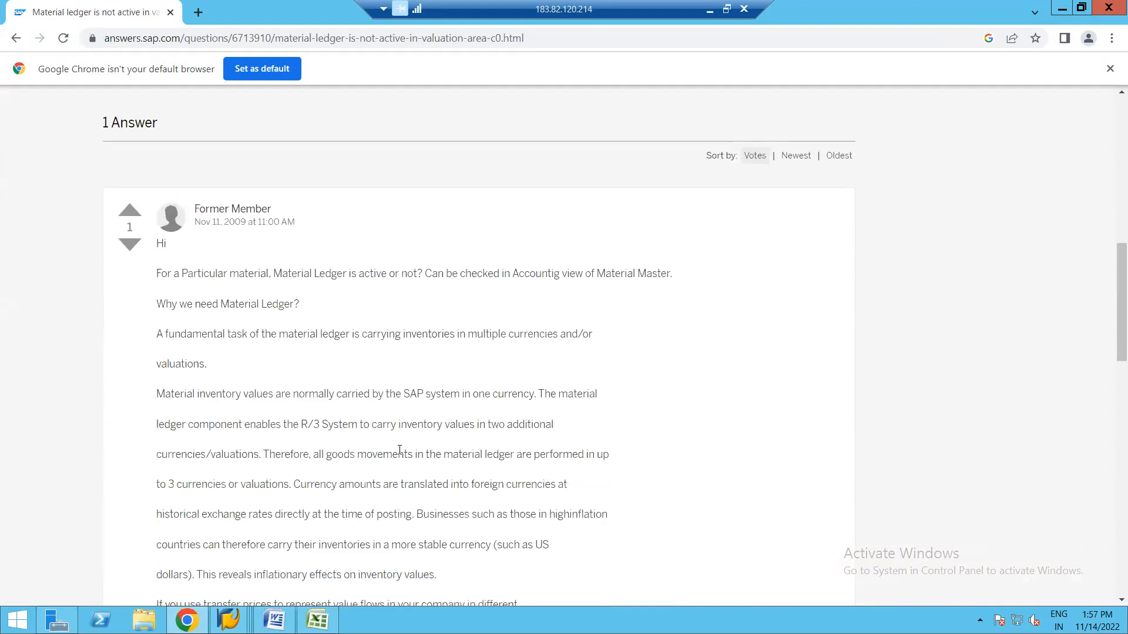
{"action": "scroll", "coordinate": [400, 450], "scroll_direction": "down", "scroll_amount": 2}
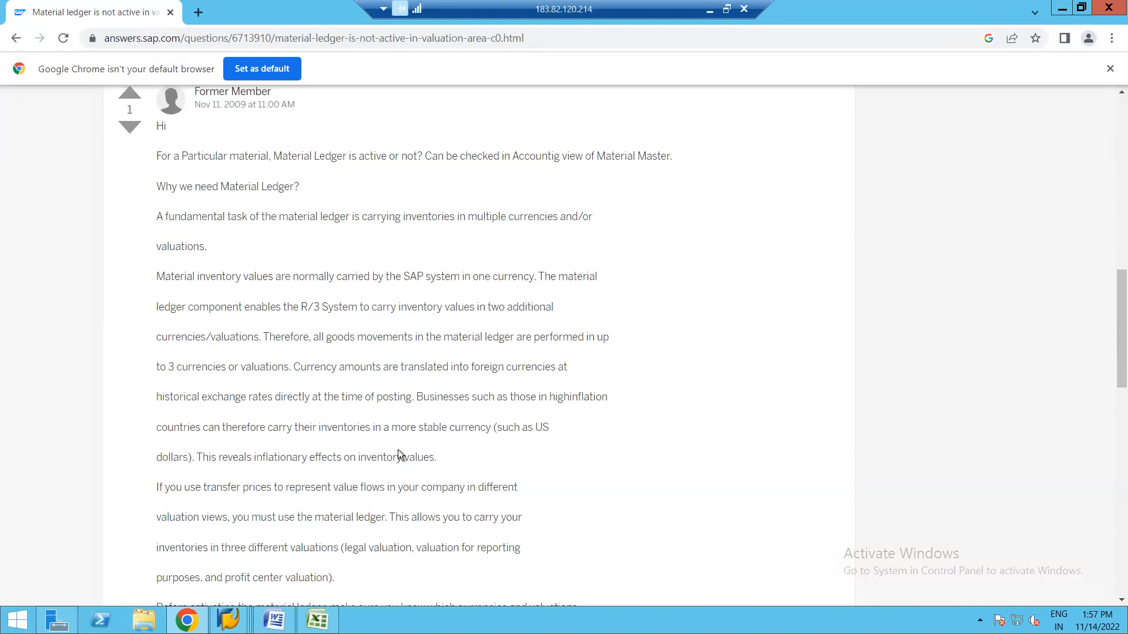
{"action": "scroll", "coordinate": [397, 451], "scroll_direction": "down", "scroll_amount": 5}
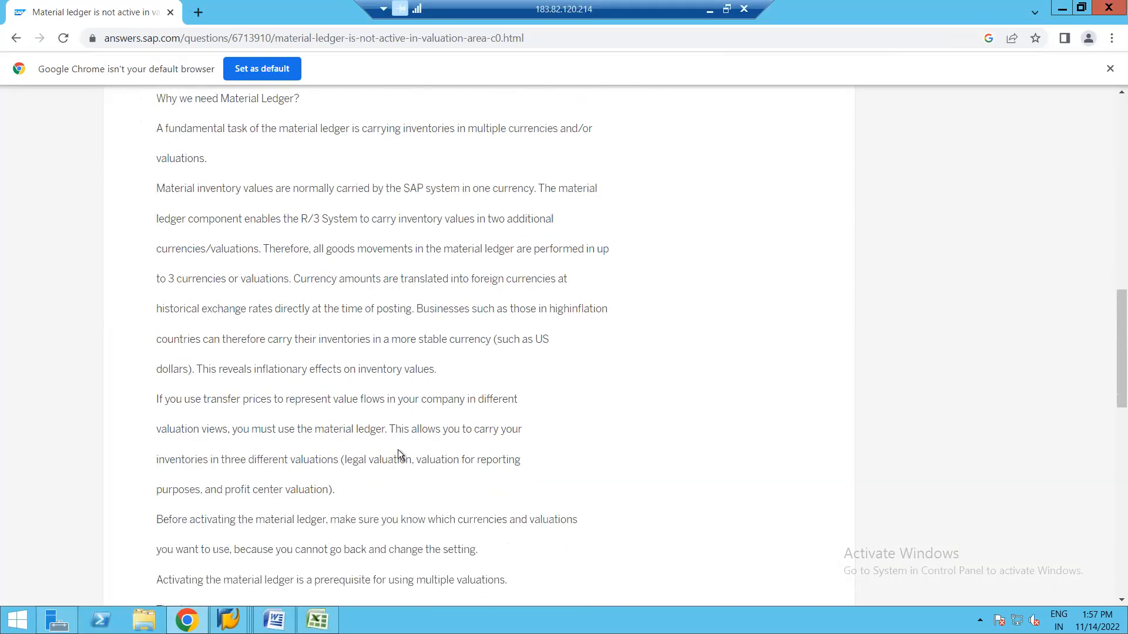
{"action": "scroll", "coordinate": [398, 451], "scroll_direction": "down", "scroll_amount": 3}
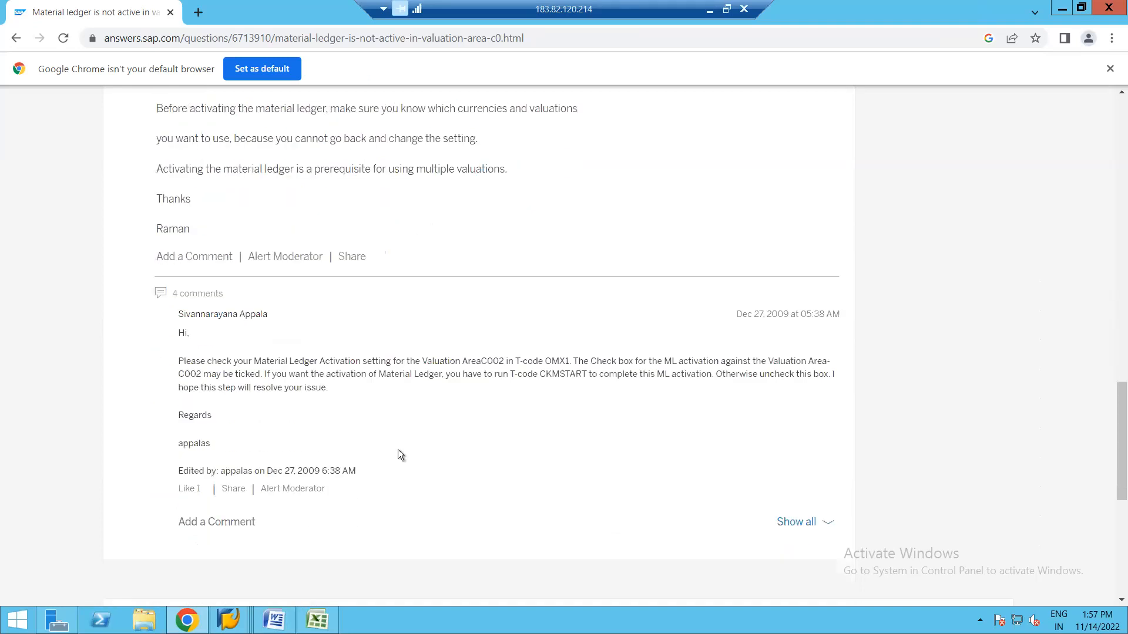
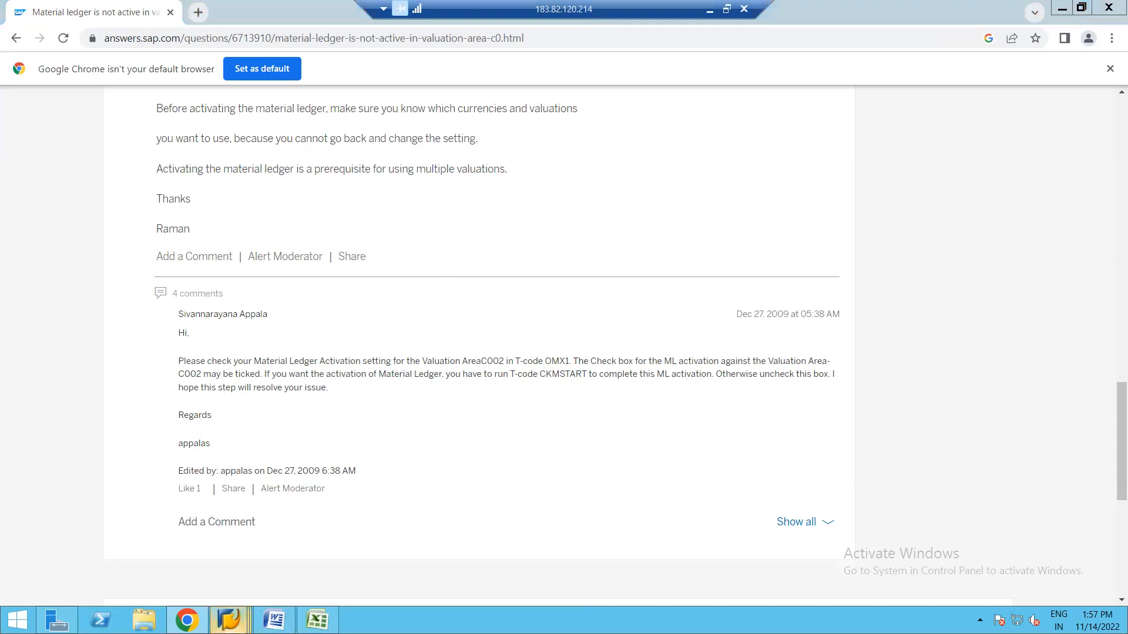
Run OMX1 and activate the material ledger for valuation area 1710 with price determination 2.
{"action": "mouse_move", "coordinate": [228, 620]}
{"action": "left_click", "coordinate": [689, 544]}
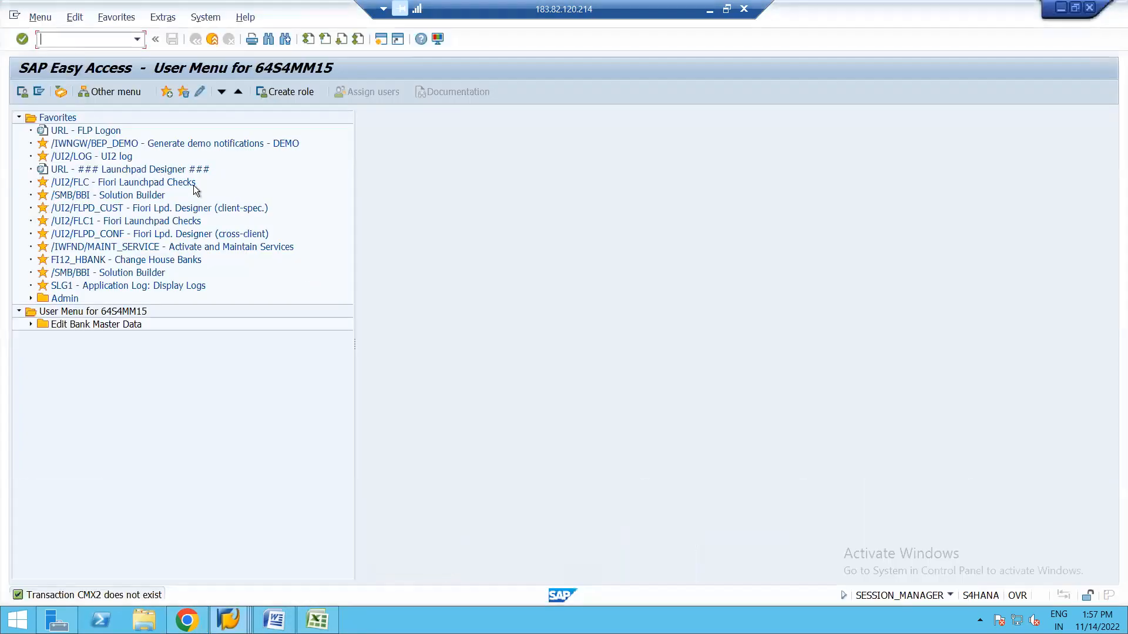
{"action": "type", "text": "OMX1"}
{"action": "key", "text": "Return"}
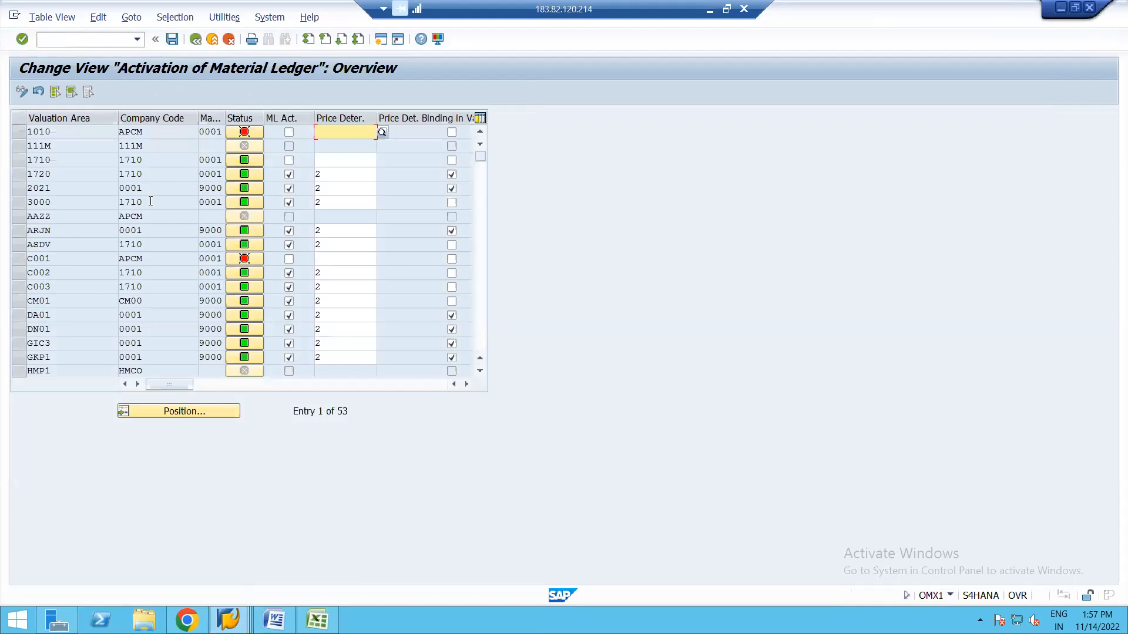
{"action": "left_click", "coordinate": [288, 160]}
{"action": "left_click", "coordinate": [353, 160]}
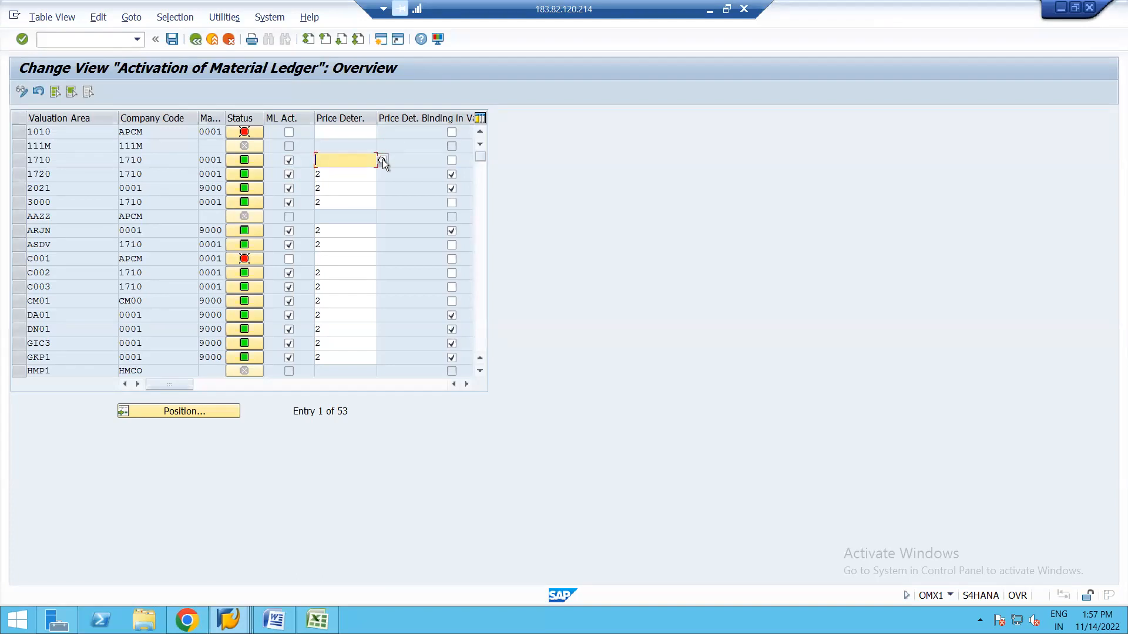
{"action": "left_click", "coordinate": [382, 160]}
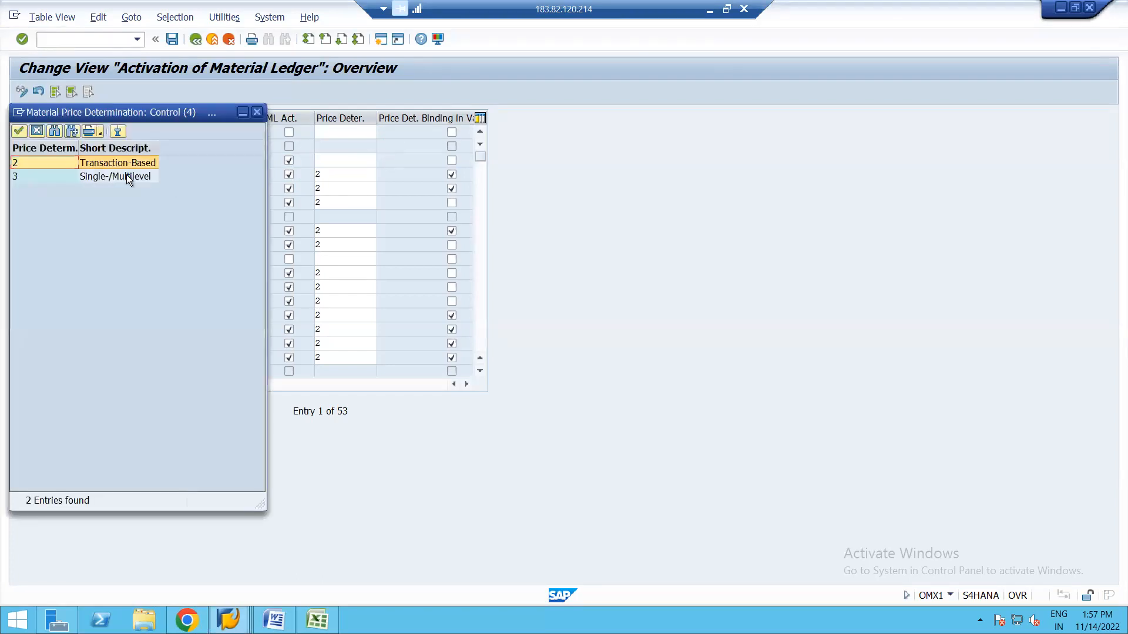
{"action": "double_click", "coordinate": [128, 163]}
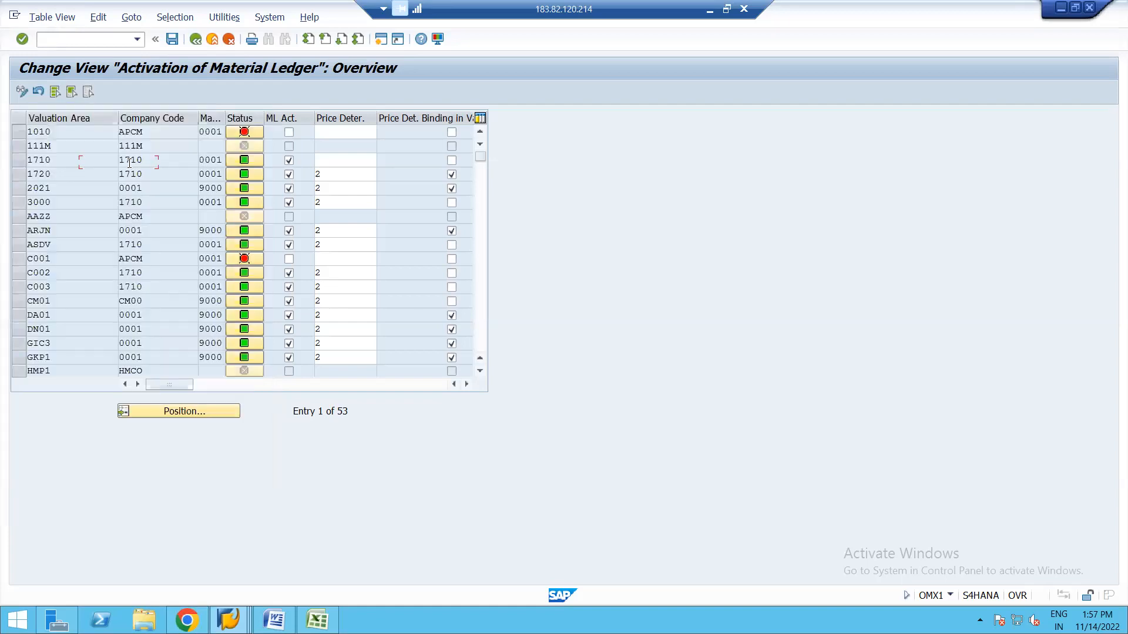
Save the activation under a customizing request and return to the user menu.
{"action": "left_click", "coordinate": [172, 39]}
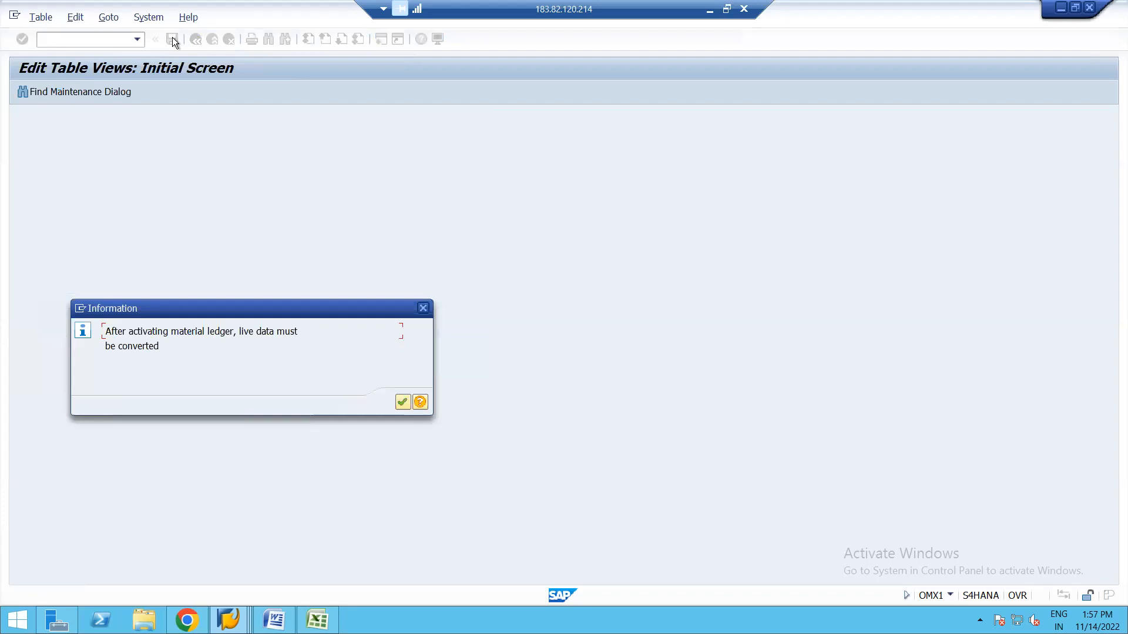
{"action": "key", "text": "Return"}
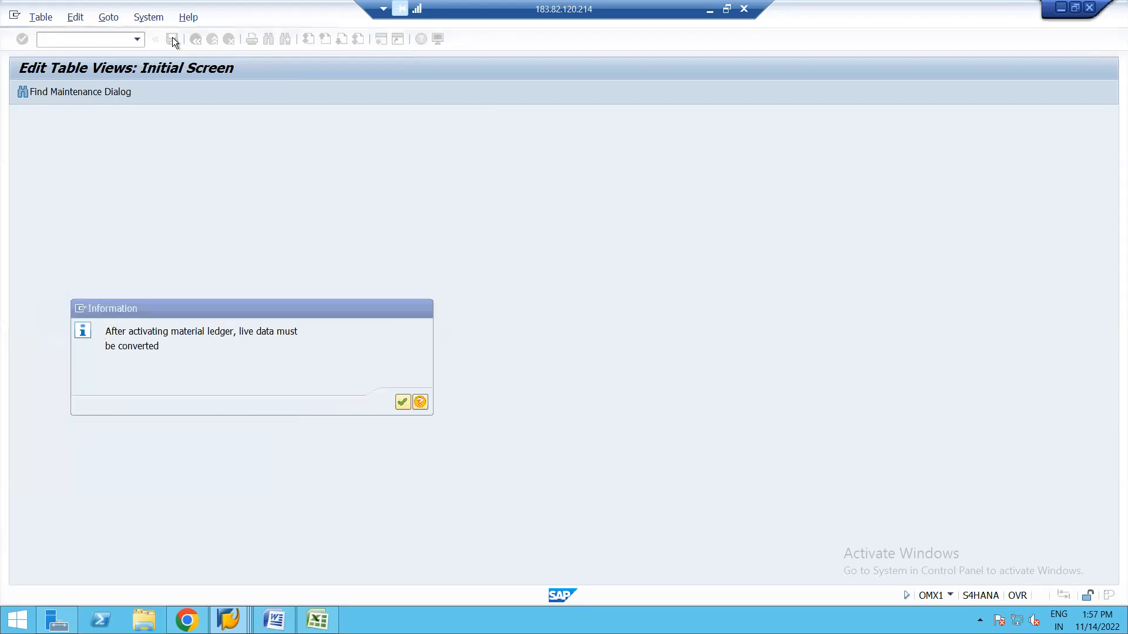
{"action": "key", "text": "Return"}
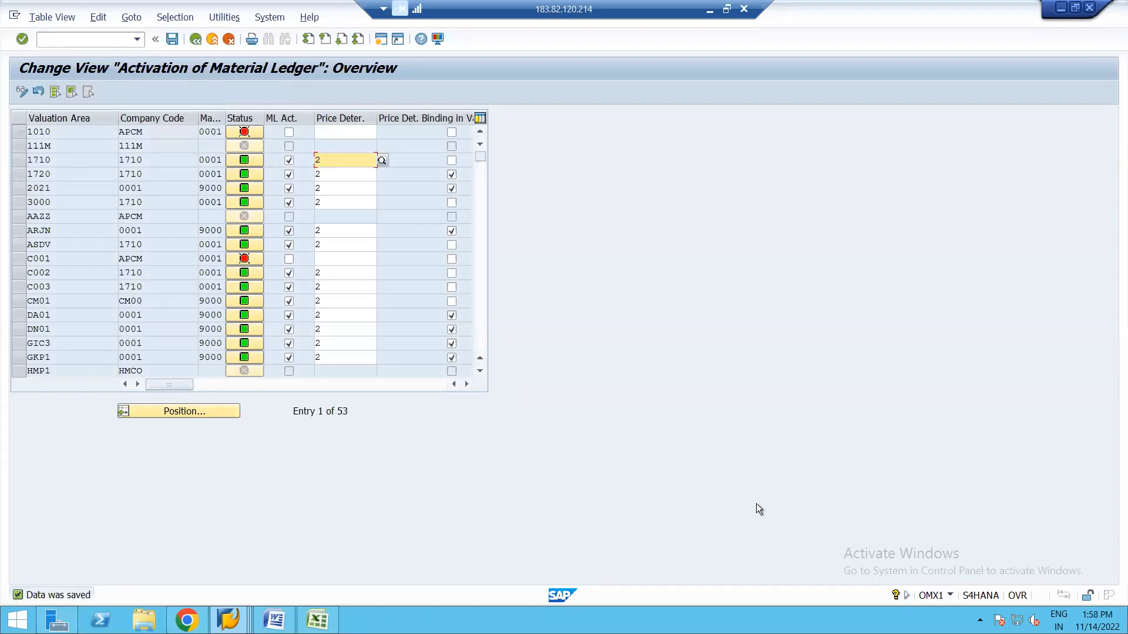
{"action": "left_click", "coordinate": [211, 160]}
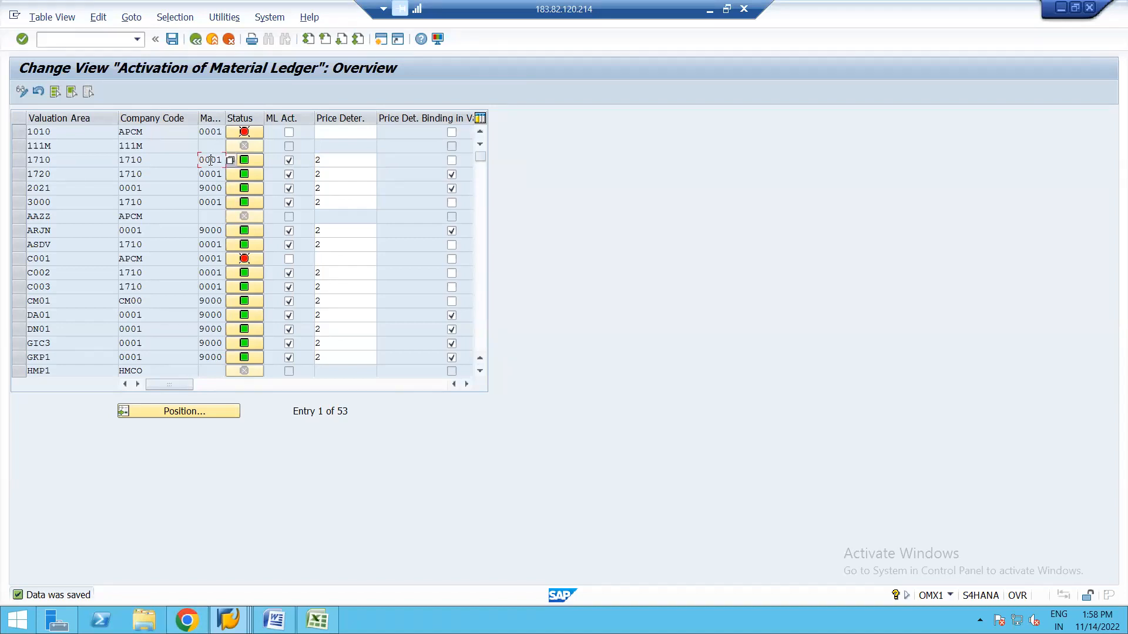
{"action": "left_click", "coordinate": [196, 39]}
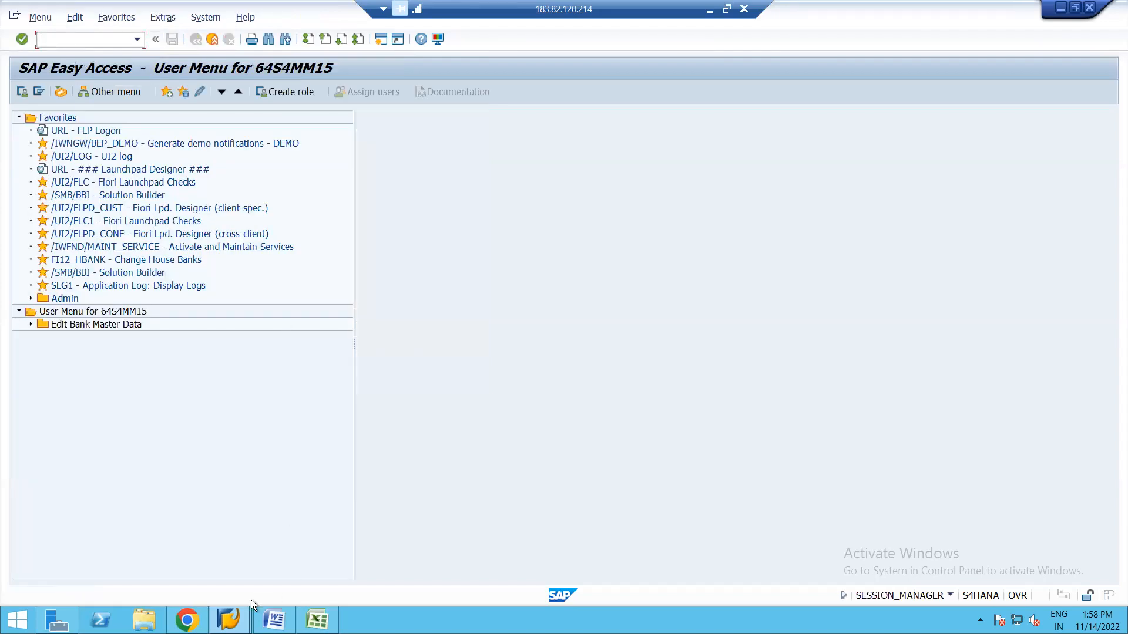
Close the material ledger error windows and exit the goods receipt without saving.
{"action": "left_click", "coordinate": [228, 620]}
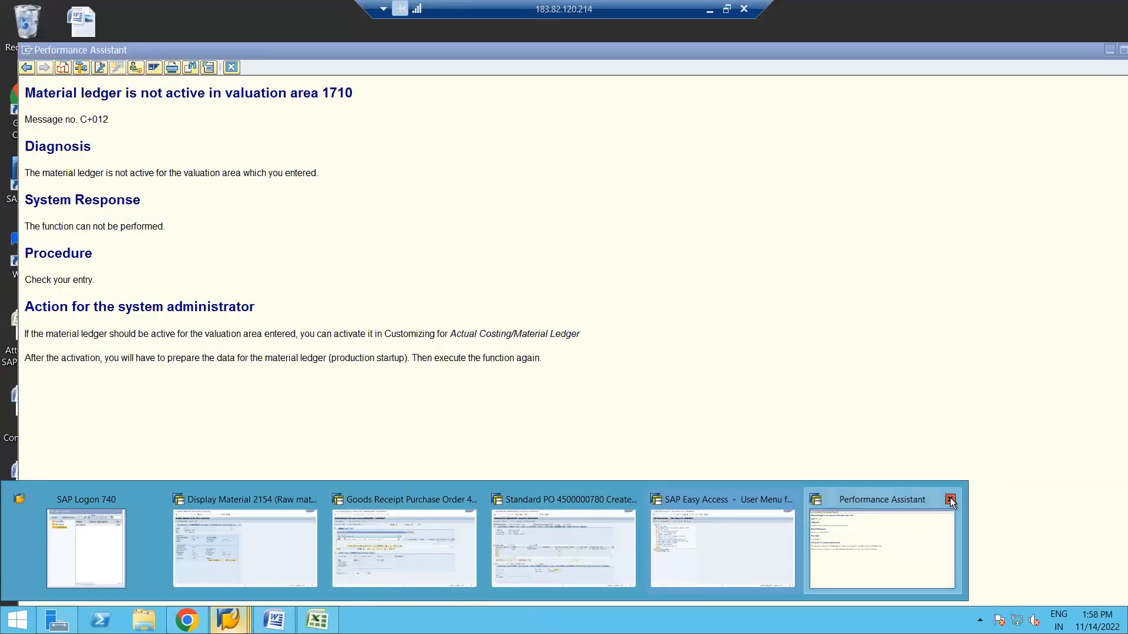
{"action": "left_click", "coordinate": [951, 501]}
{"action": "left_click", "coordinate": [411, 536]}
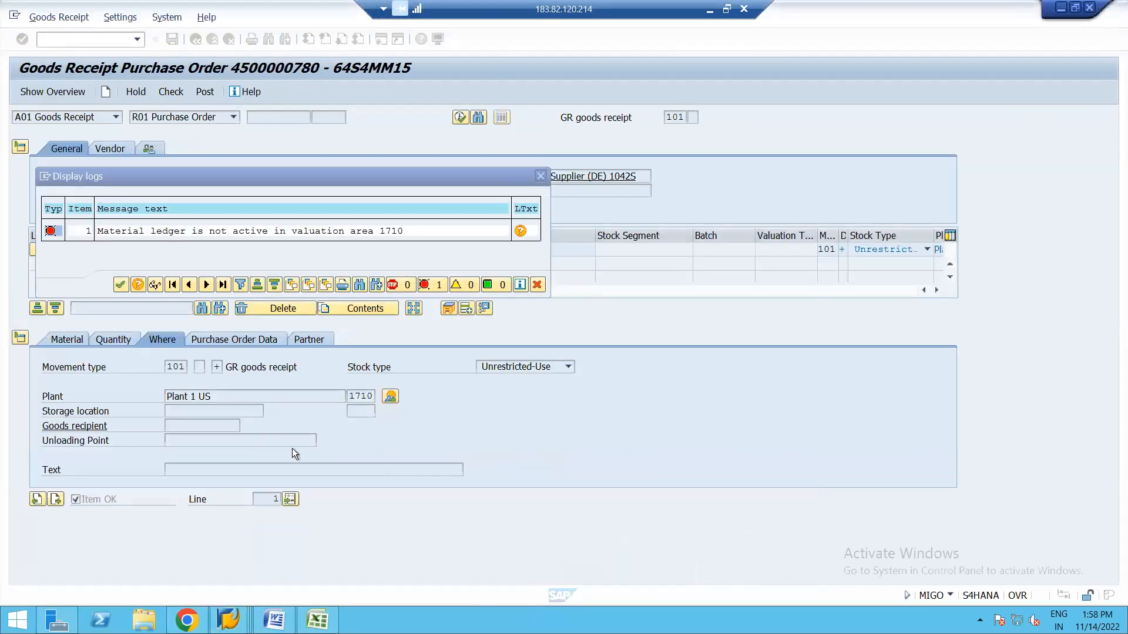
{"action": "left_click", "coordinate": [119, 285]}
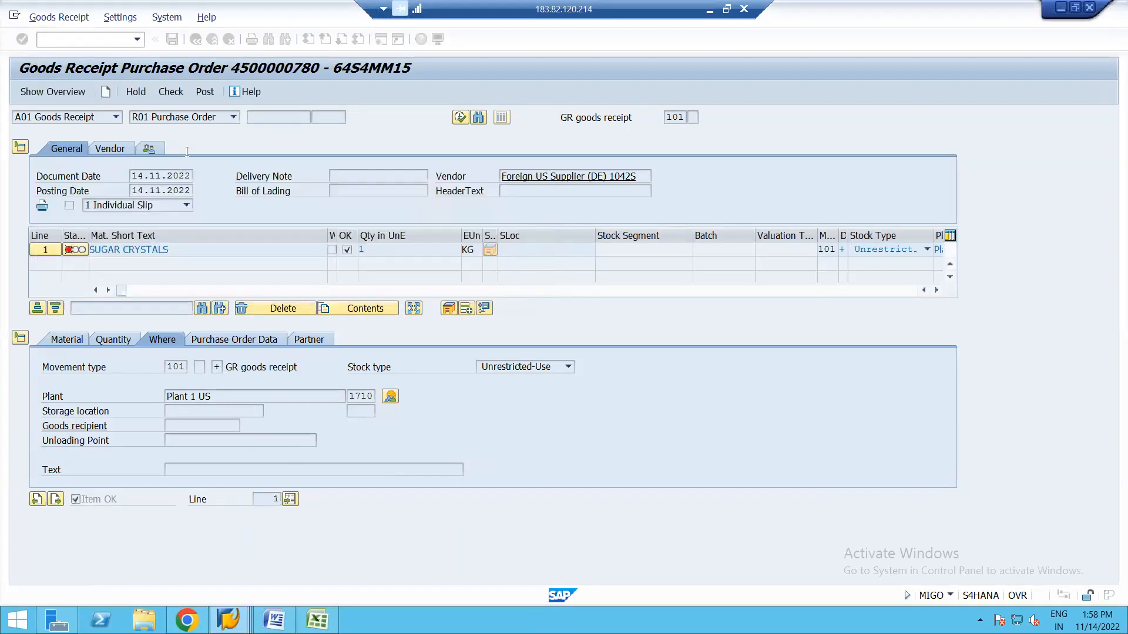
{"action": "left_click", "coordinate": [171, 92]}
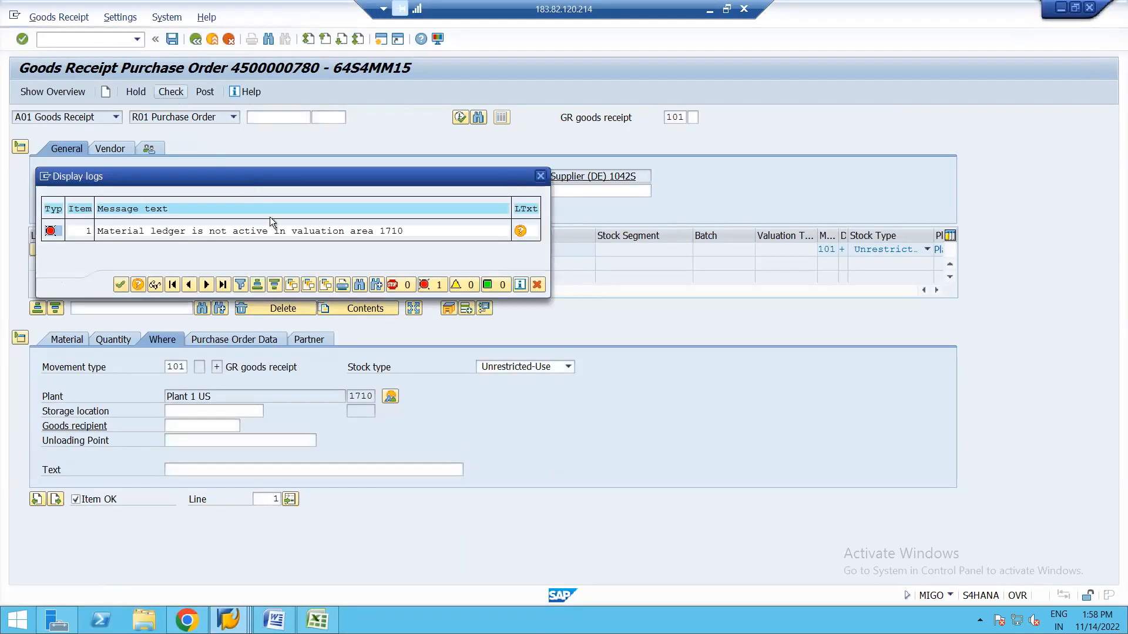
{"action": "key", "text": "Return"}
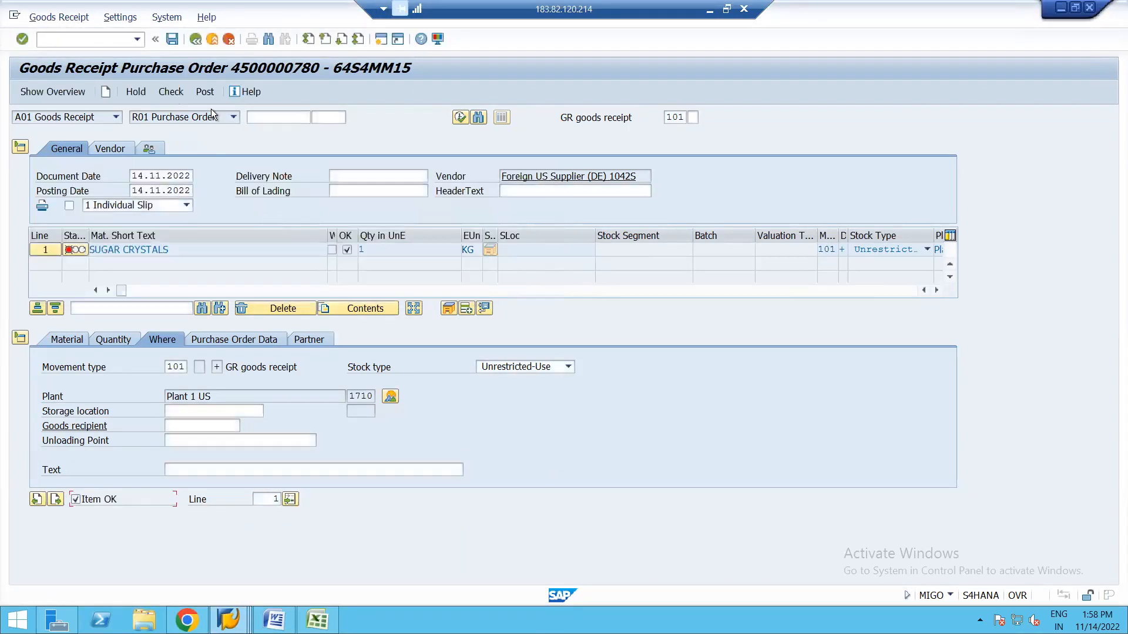
{"action": "left_click", "coordinate": [194, 40]}
{"action": "left_click", "coordinate": [295, 258]}
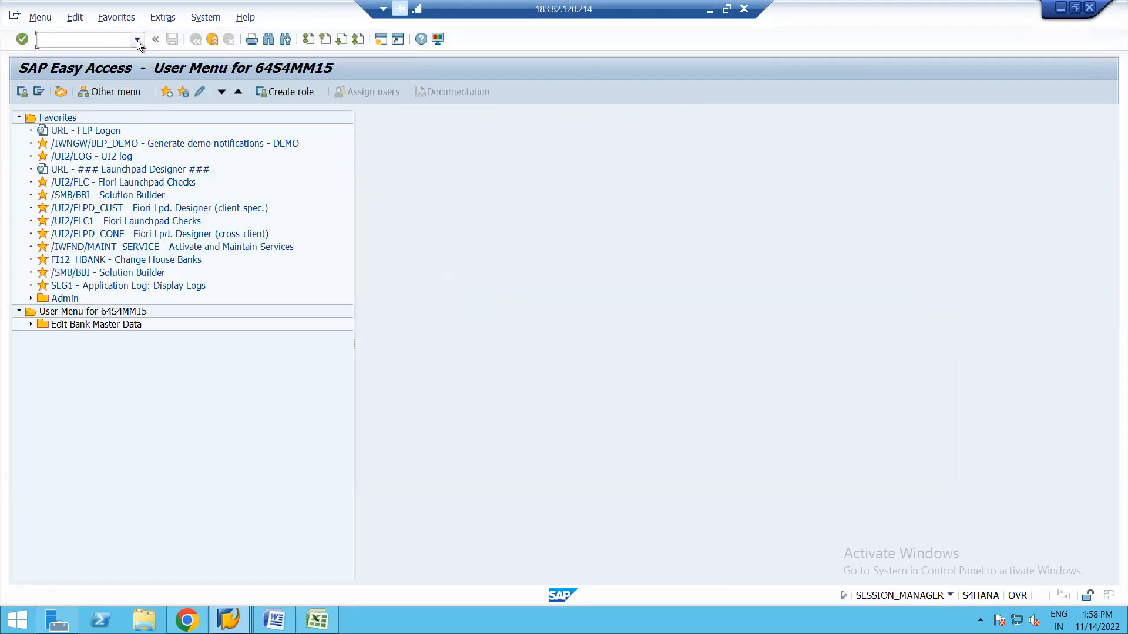
{"action": "left_click", "coordinate": [137, 39]}
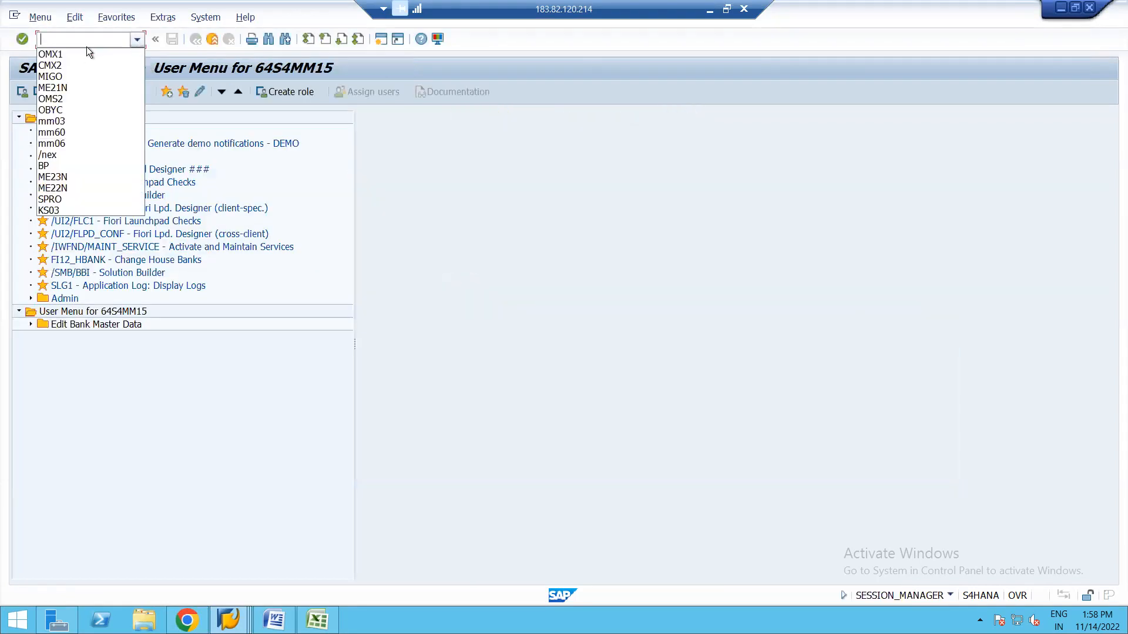
{"action": "left_click", "coordinate": [54, 76]}
{"action": "key", "text": "Return"}
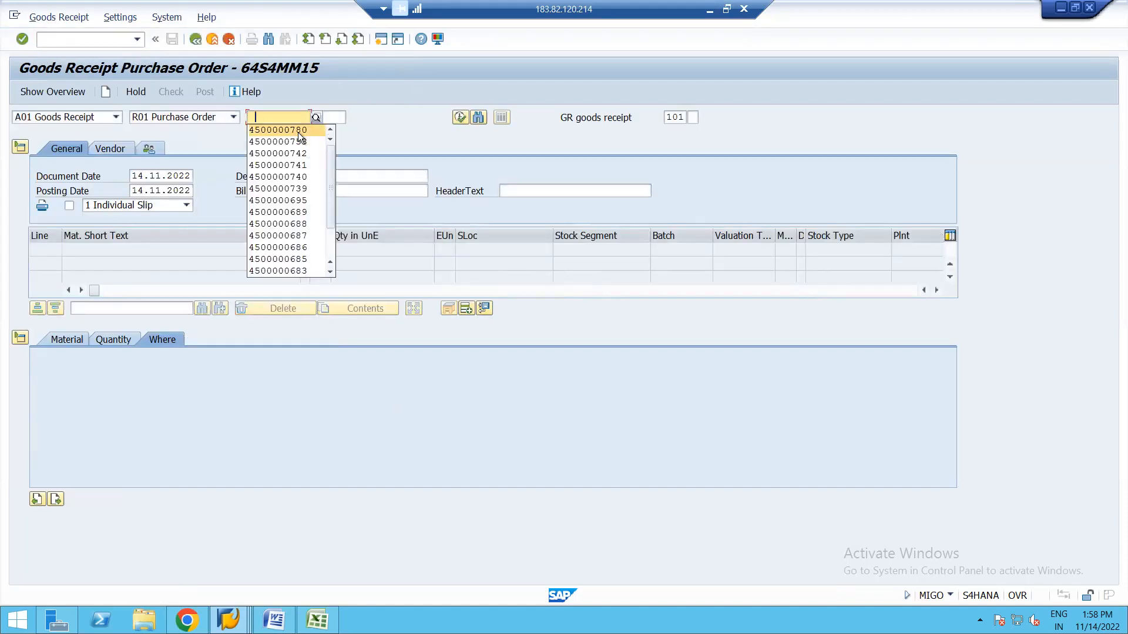
{"action": "left_click", "coordinate": [298, 132]}
{"action": "key", "text": "Return"}
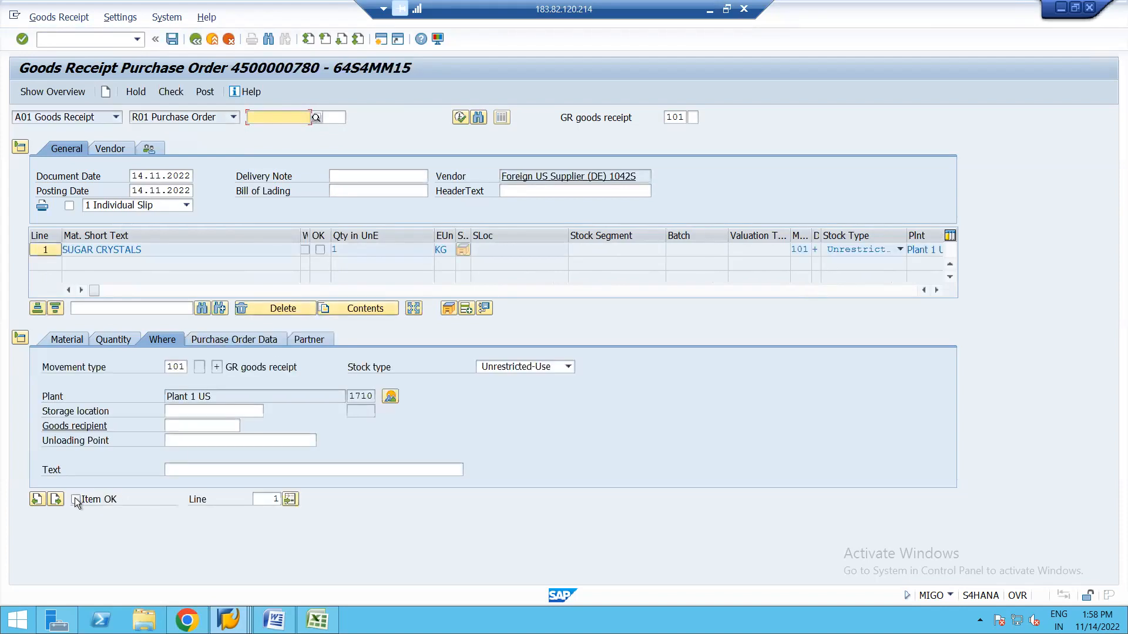
{"action": "left_click", "coordinate": [75, 499]}
{"action": "left_click", "coordinate": [171, 92]}
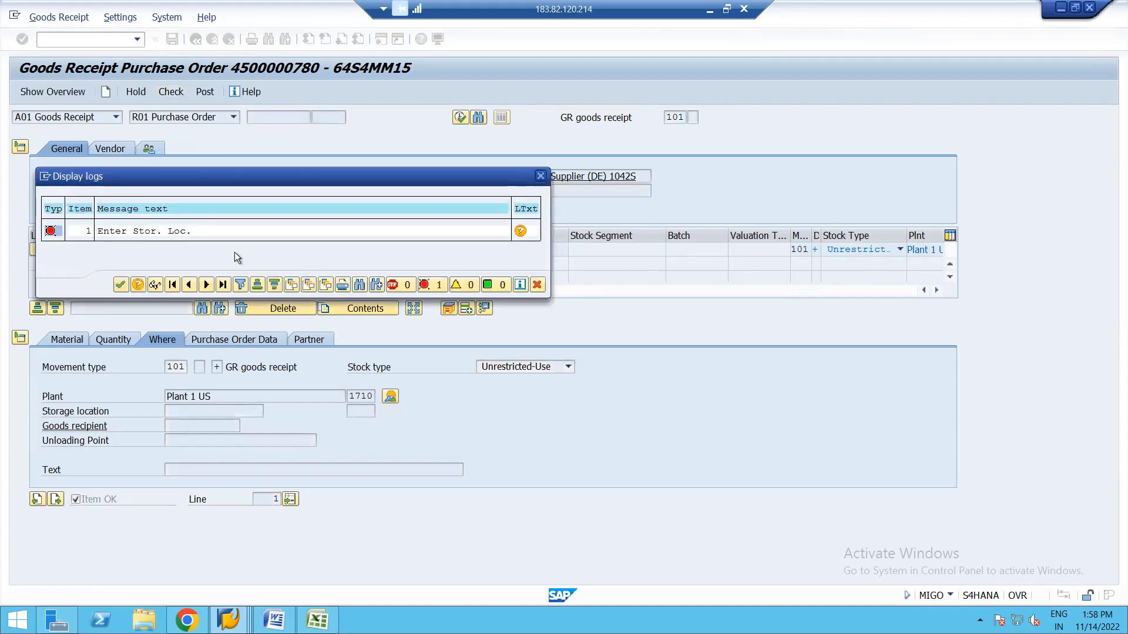
{"action": "key", "text": "Return"}
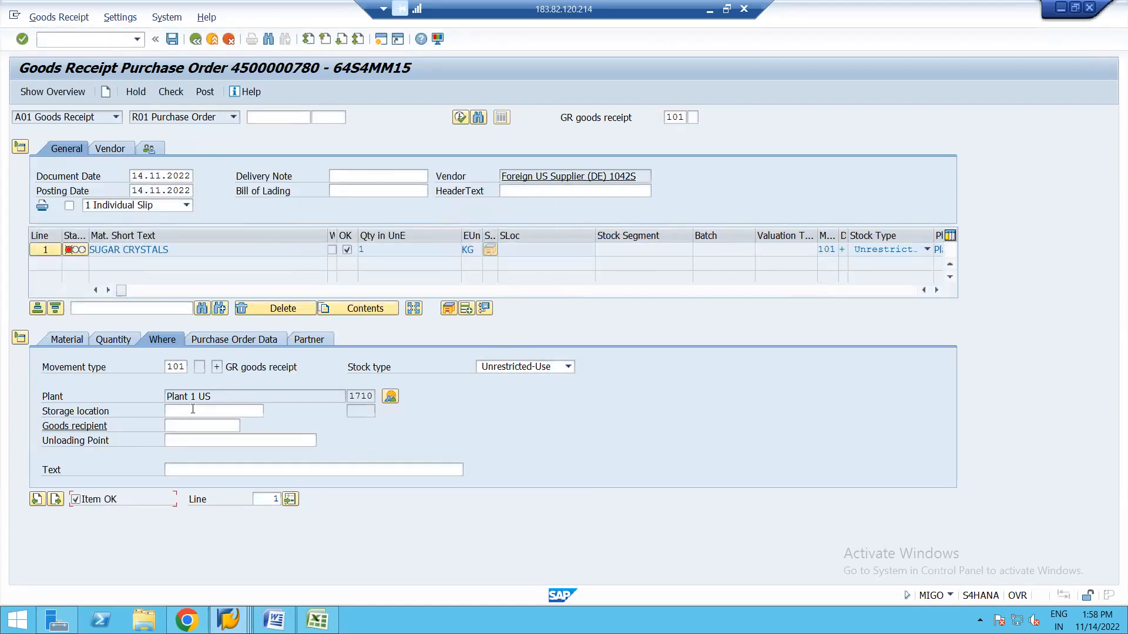
Enter storage location 171A and delivery note TEST, then recheck the document.
{"action": "left_click", "coordinate": [213, 411]}
{"action": "left_click", "coordinate": [207, 428]}
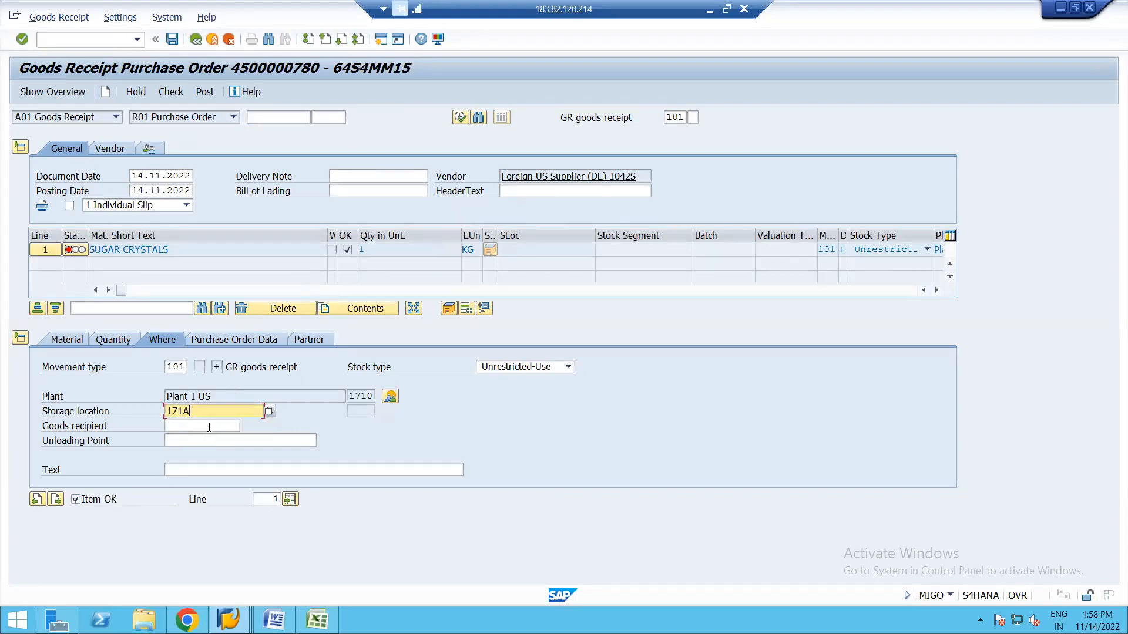
{"action": "left_click", "coordinate": [171, 92]}
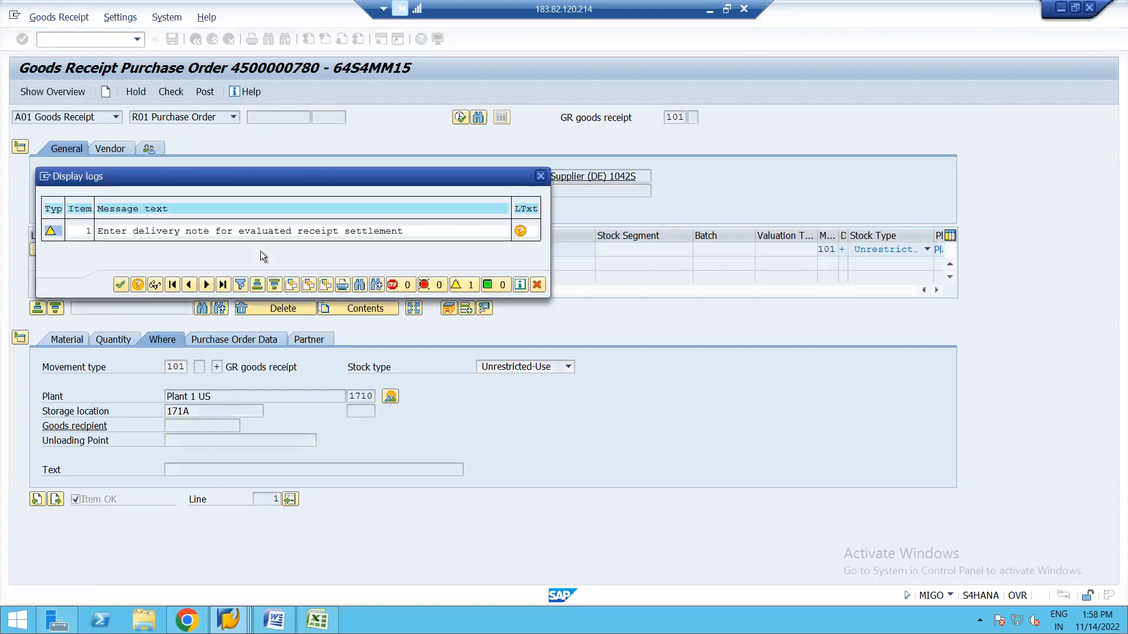
{"action": "key", "text": "Return"}
{"action": "left_click", "coordinate": [350, 177]}
{"action": "type", "text": "TEST"}
{"action": "left_click", "coordinate": [375, 188]}
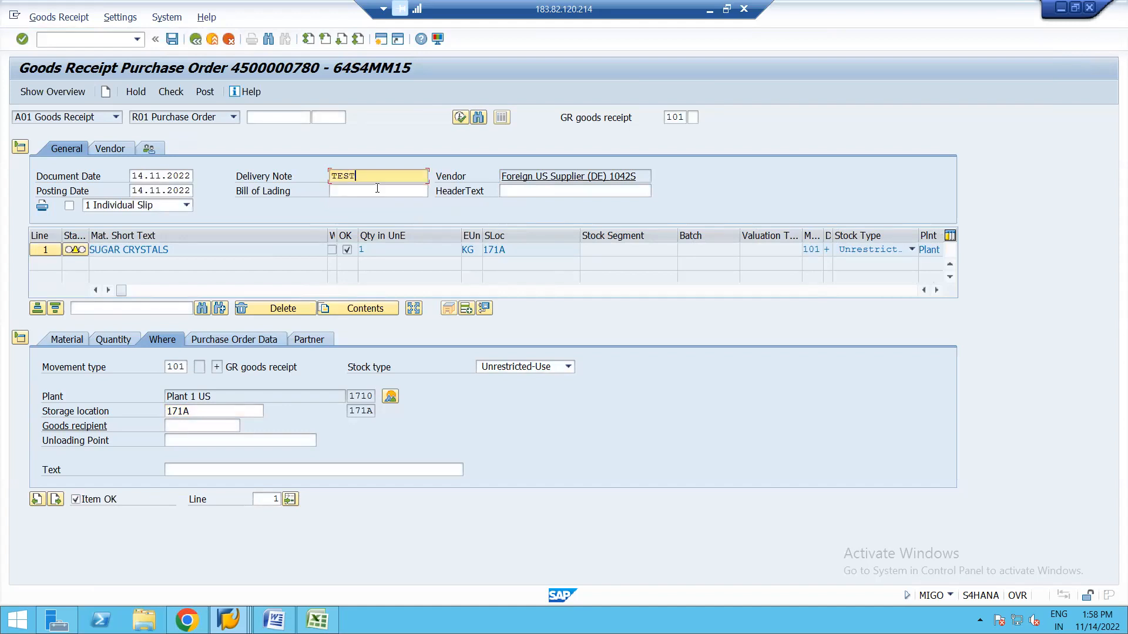
{"action": "left_click", "coordinate": [171, 93]}
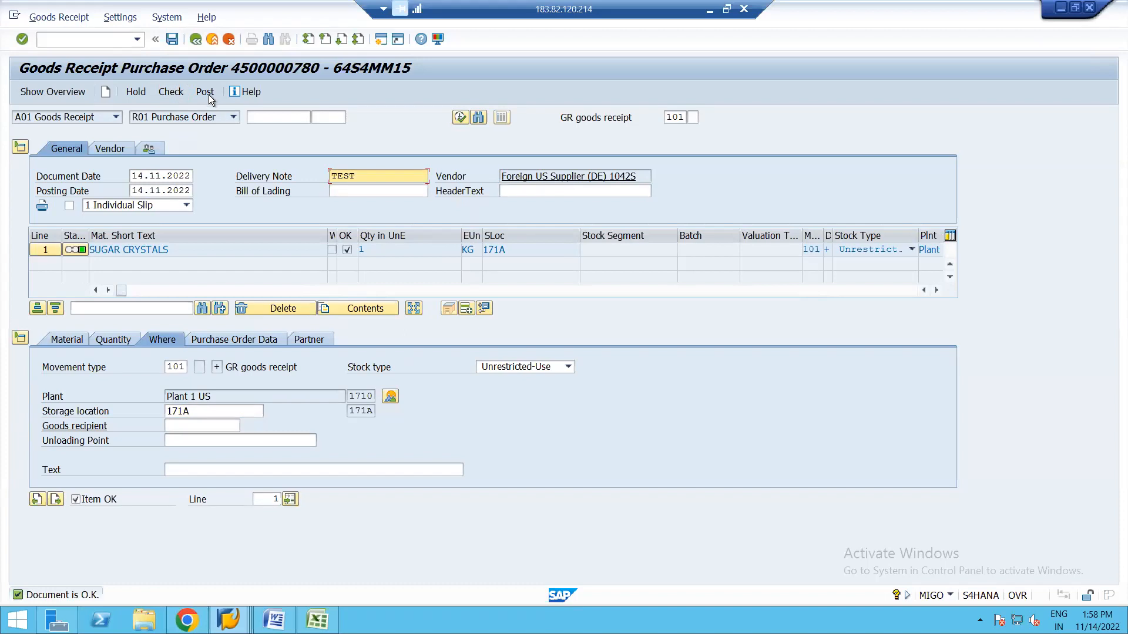
Post the goods receipt, read the account determination error, and dismiss the log.
{"action": "left_click", "coordinate": [205, 92]}
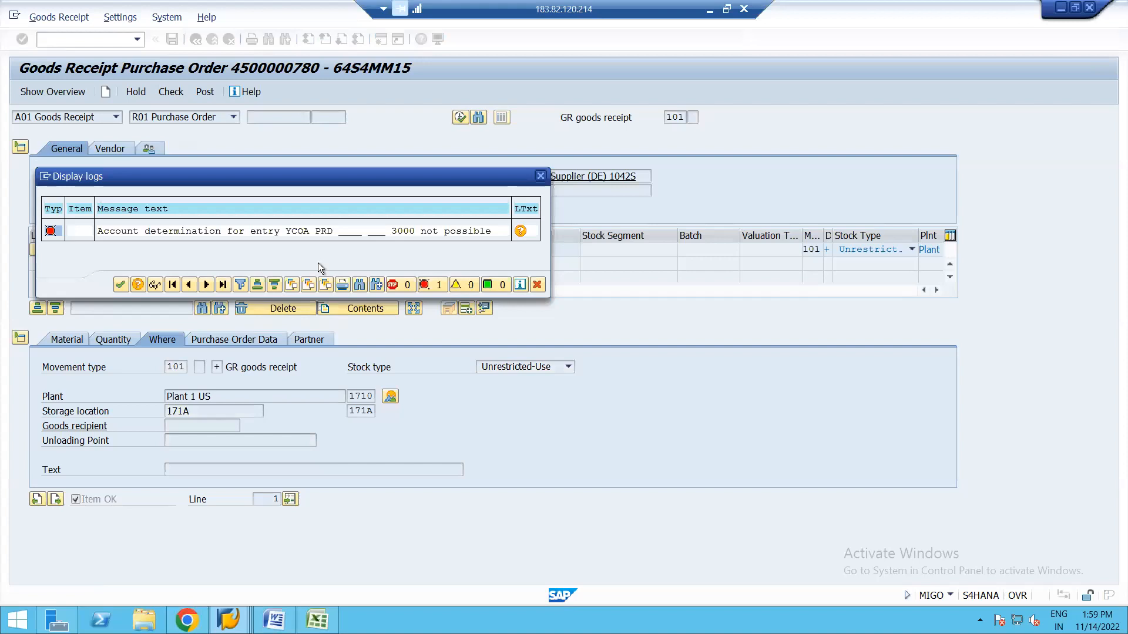
{"action": "double_click", "coordinate": [266, 234]}
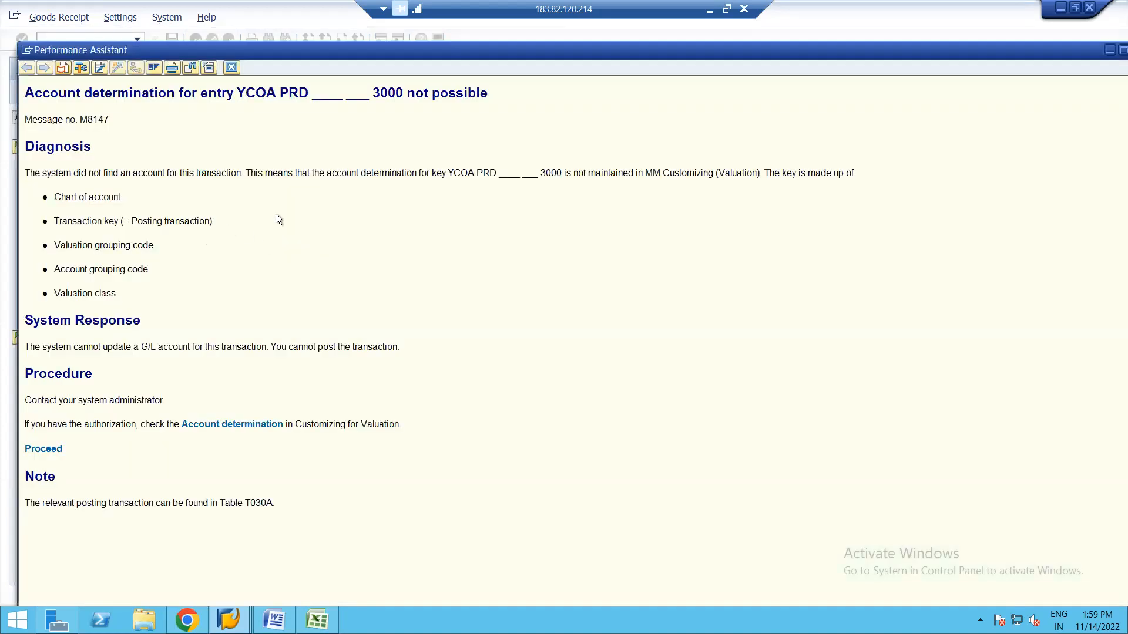
{"action": "left_click", "coordinate": [235, 68]}
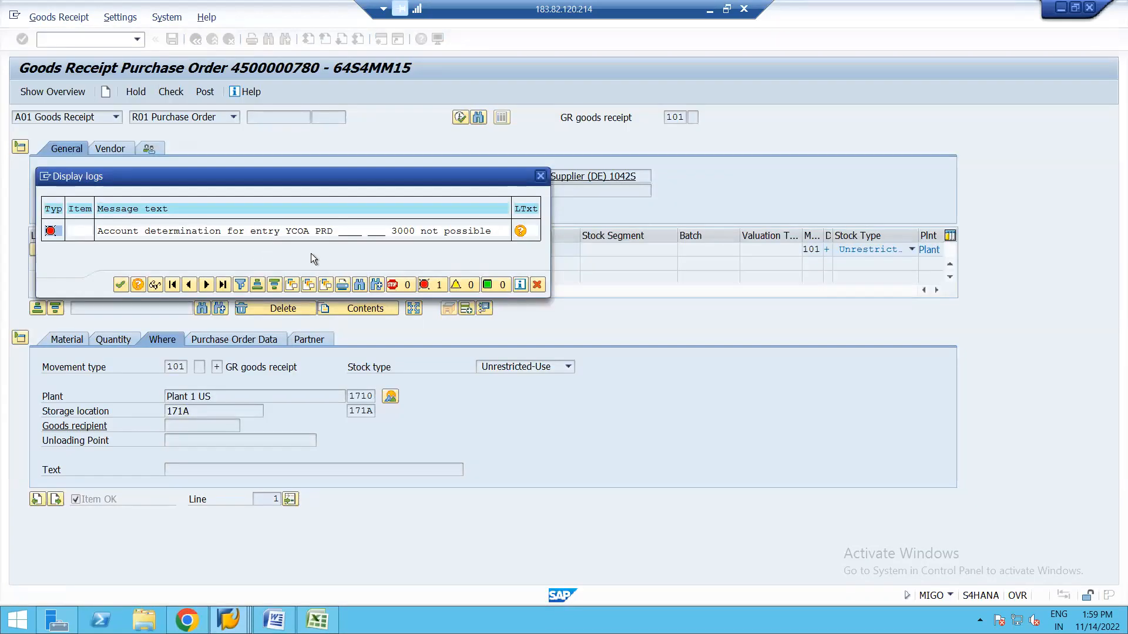
{"action": "left_click", "coordinate": [121, 285]}
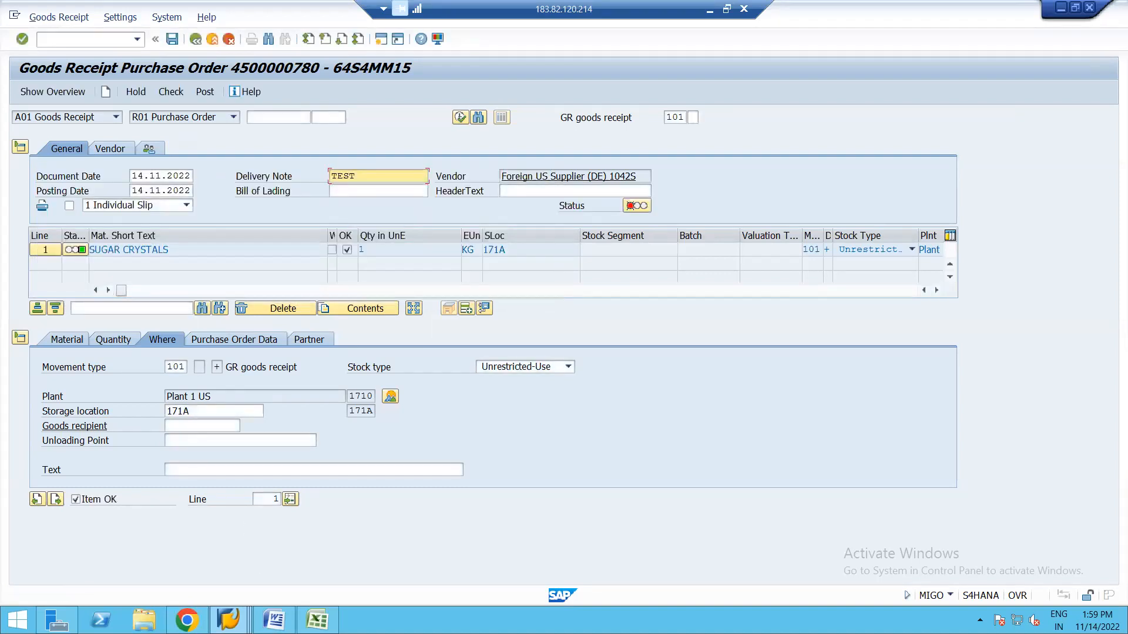
{"action": "left_click", "coordinate": [228, 619]}
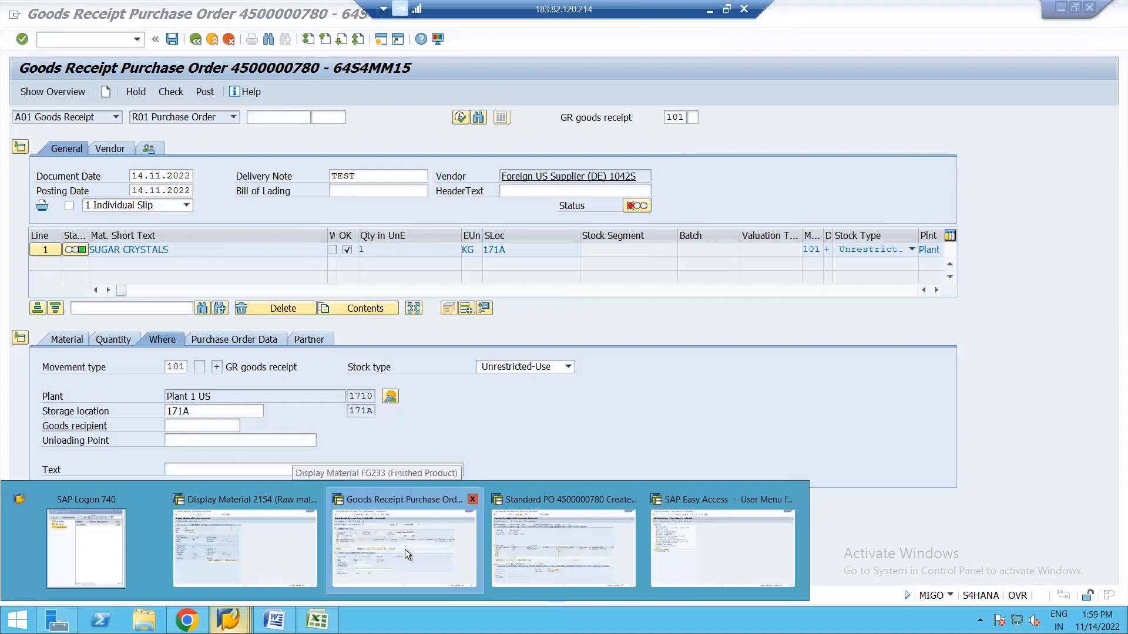
{"action": "left_click", "coordinate": [404, 548]}
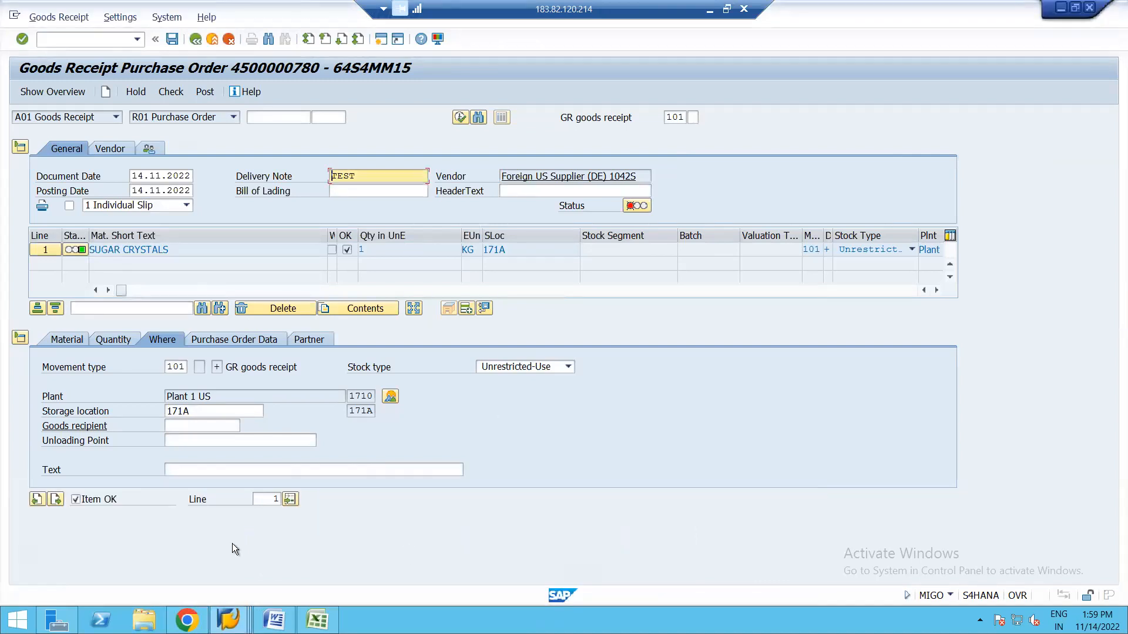
{"action": "left_click", "coordinate": [227, 620]}
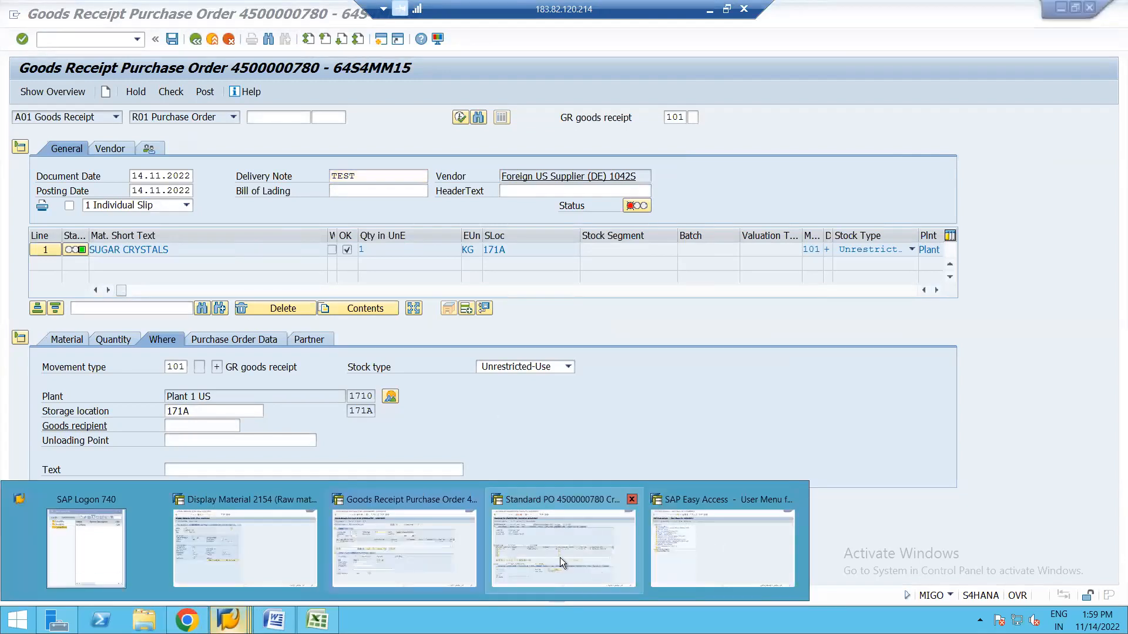
{"action": "left_click", "coordinate": [431, 551]}
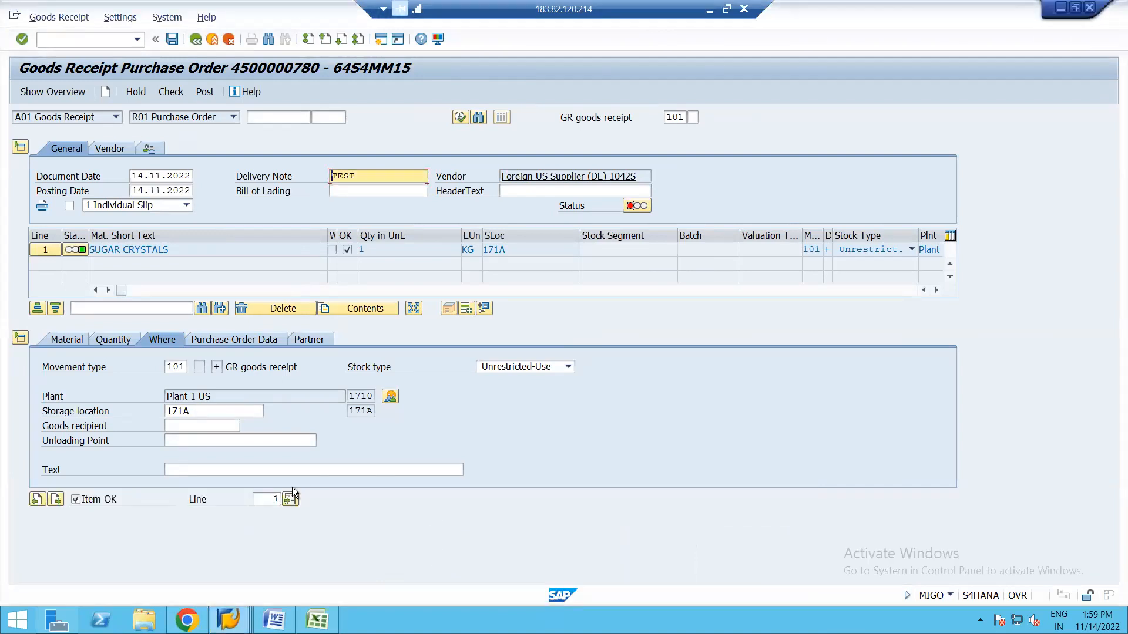
{"action": "left_click", "coordinate": [229, 618]}
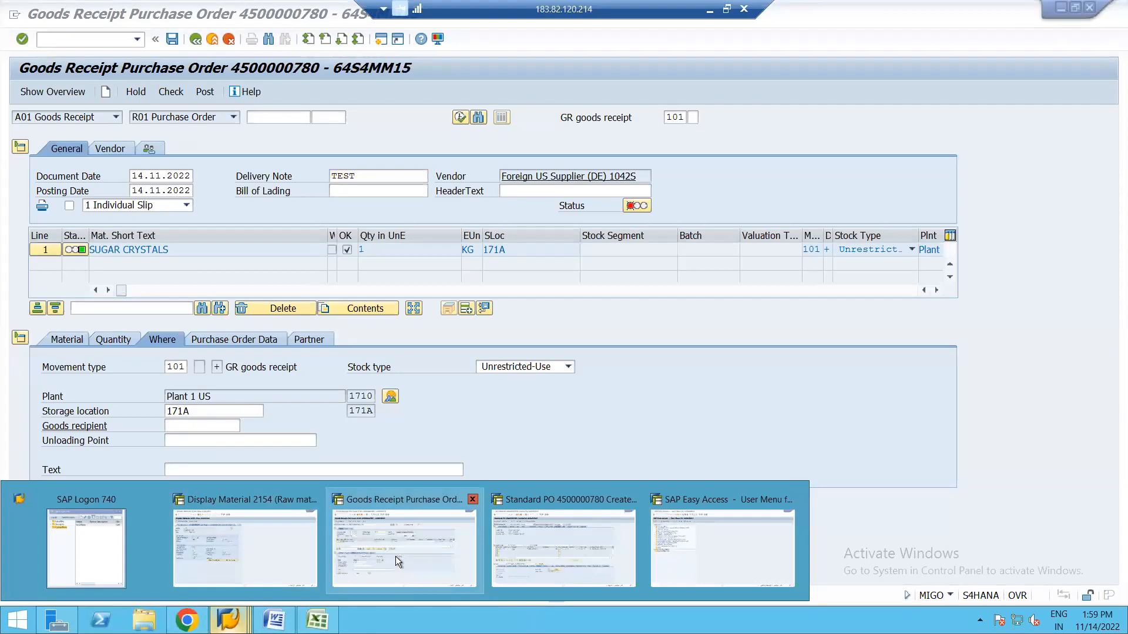
{"action": "left_click", "coordinate": [521, 541]}
{"action": "left_click", "coordinate": [667, 308]}
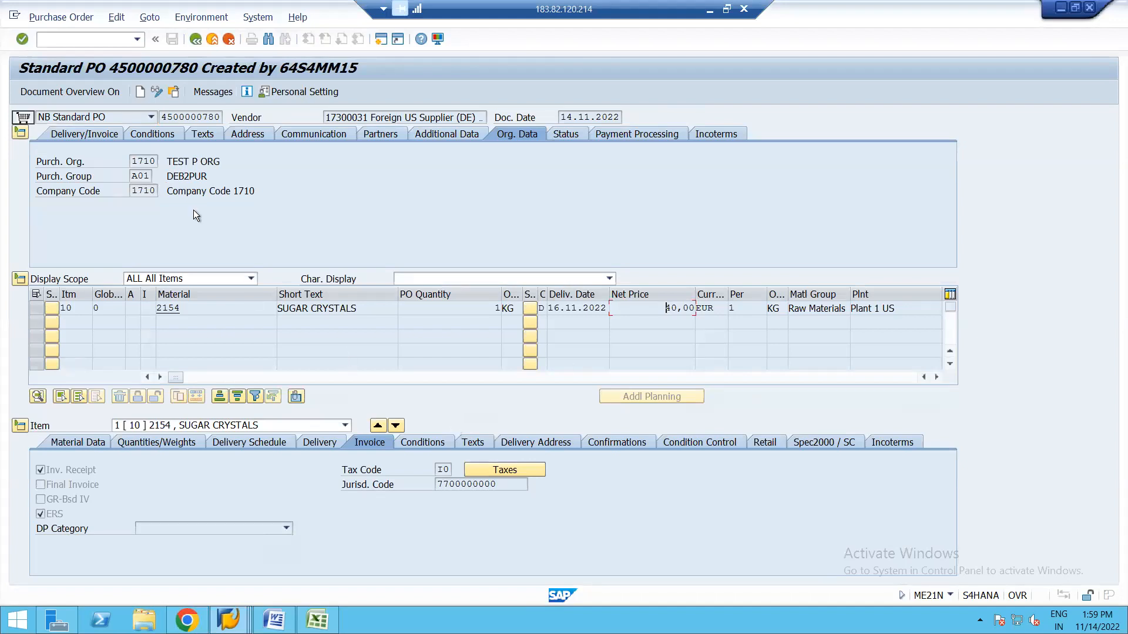
Leave the unsaved goods receipt without saving it.
{"action": "left_click", "coordinate": [157, 90]}
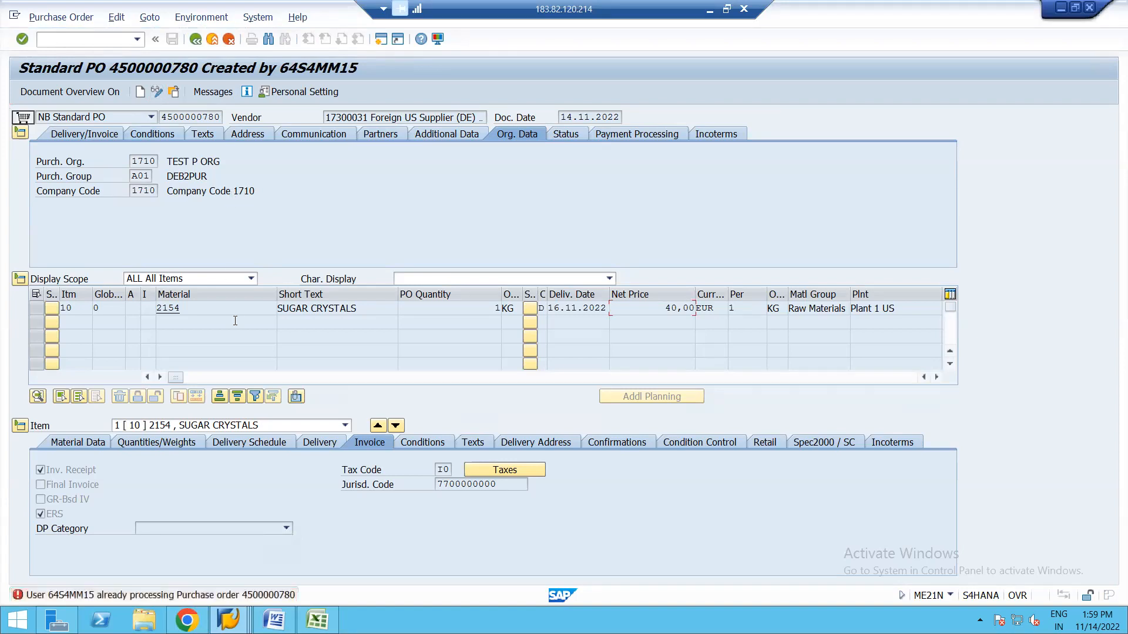
{"action": "left_click", "coordinate": [229, 619]}
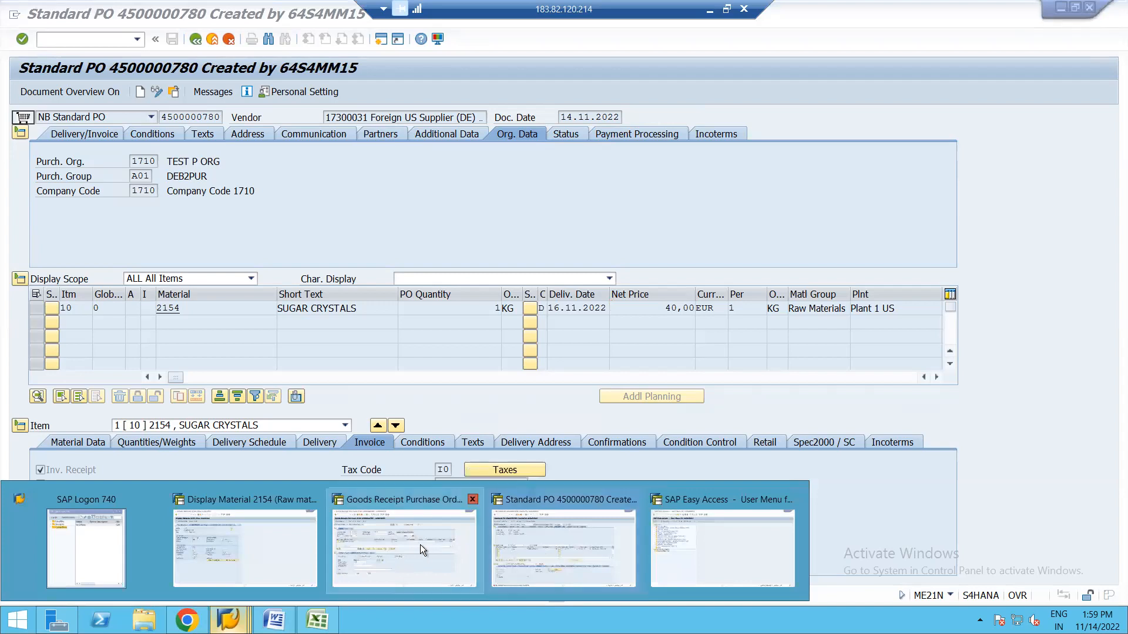
{"action": "left_click", "coordinate": [400, 541]}
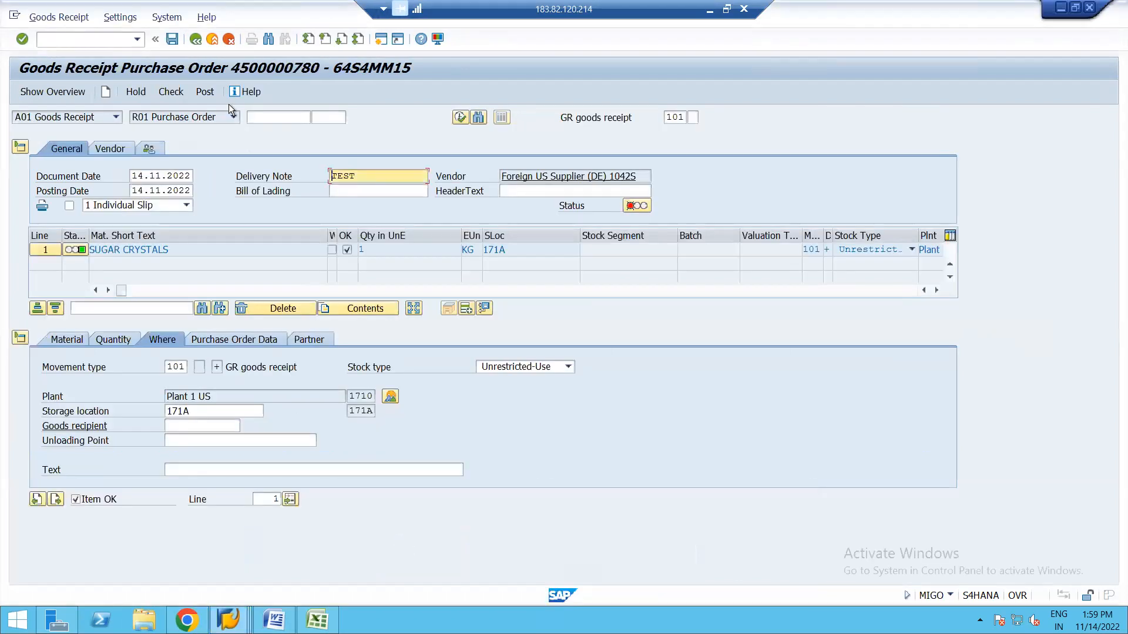
{"action": "left_click", "coordinate": [196, 38]}
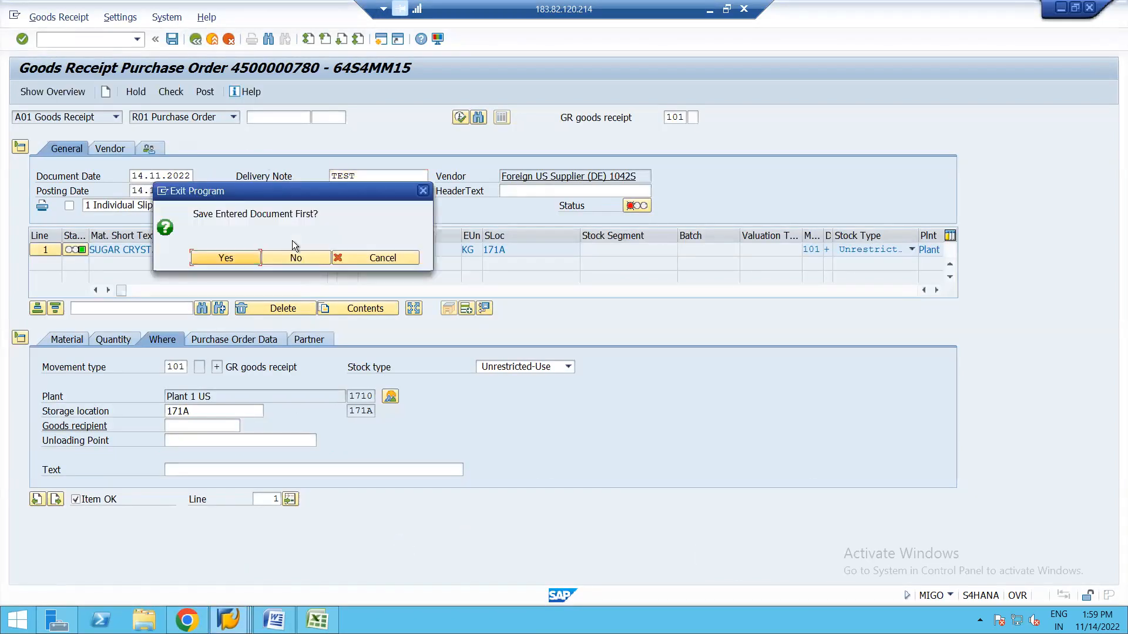
{"action": "left_click", "coordinate": [295, 258]}
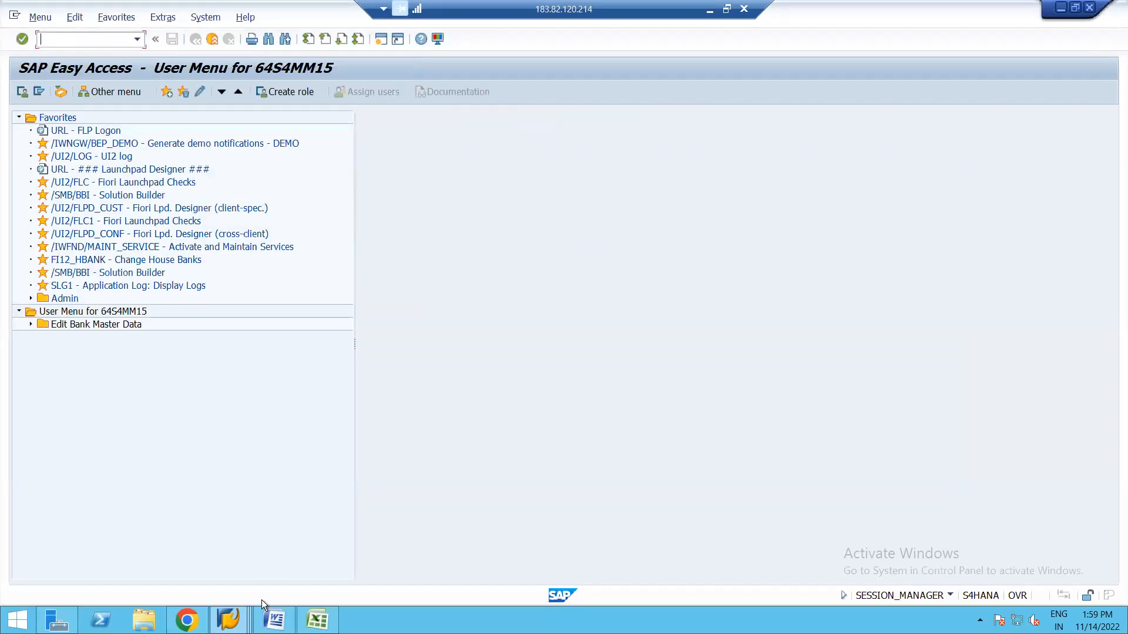
{"action": "left_click", "coordinate": [228, 620]}
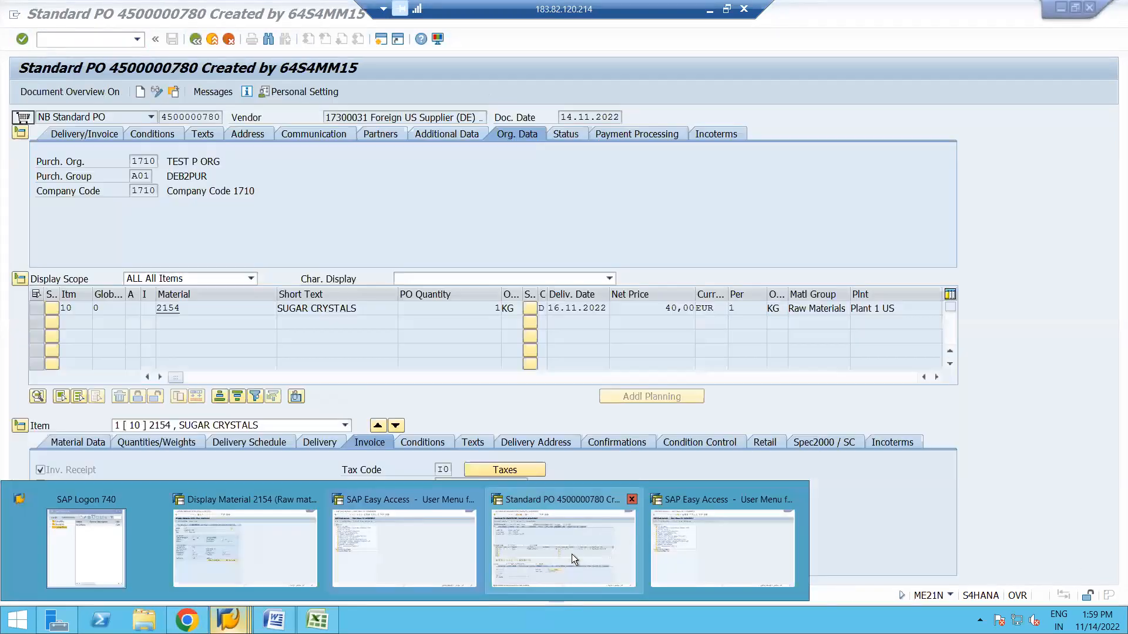
{"action": "left_click", "coordinate": [572, 554]}
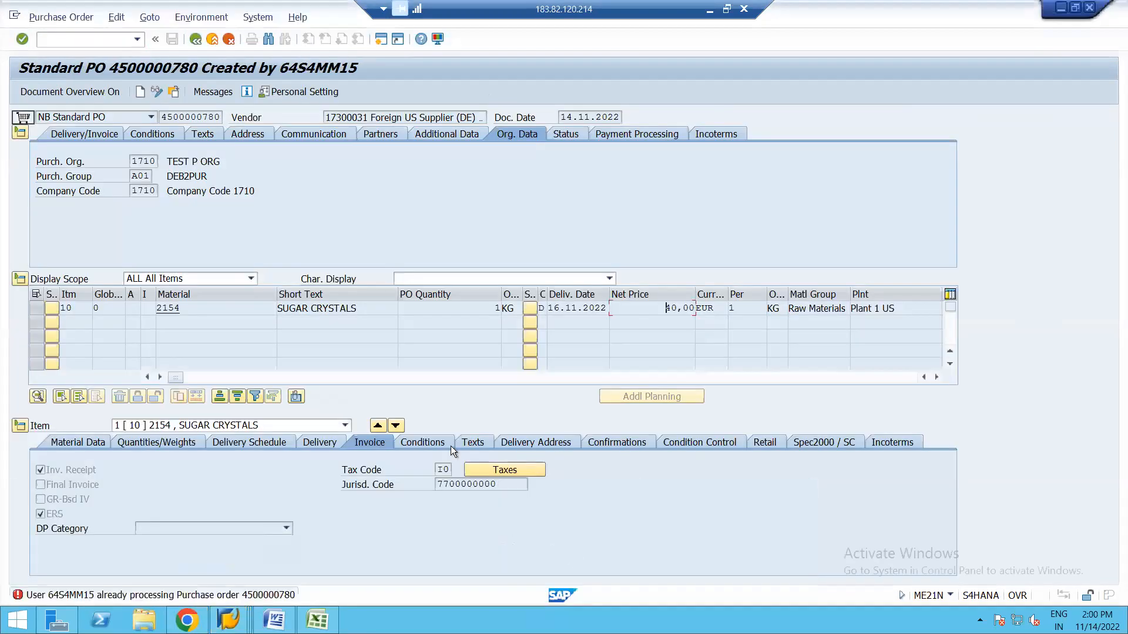
{"action": "left_click", "coordinate": [158, 93]}
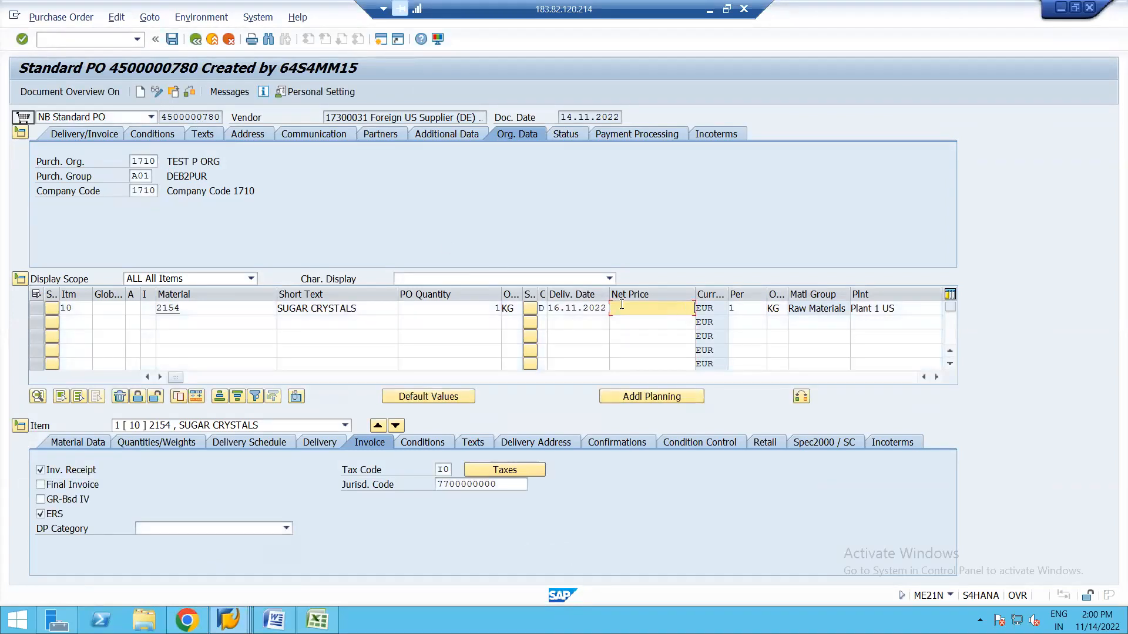
{"action": "key", "text": "Return"}
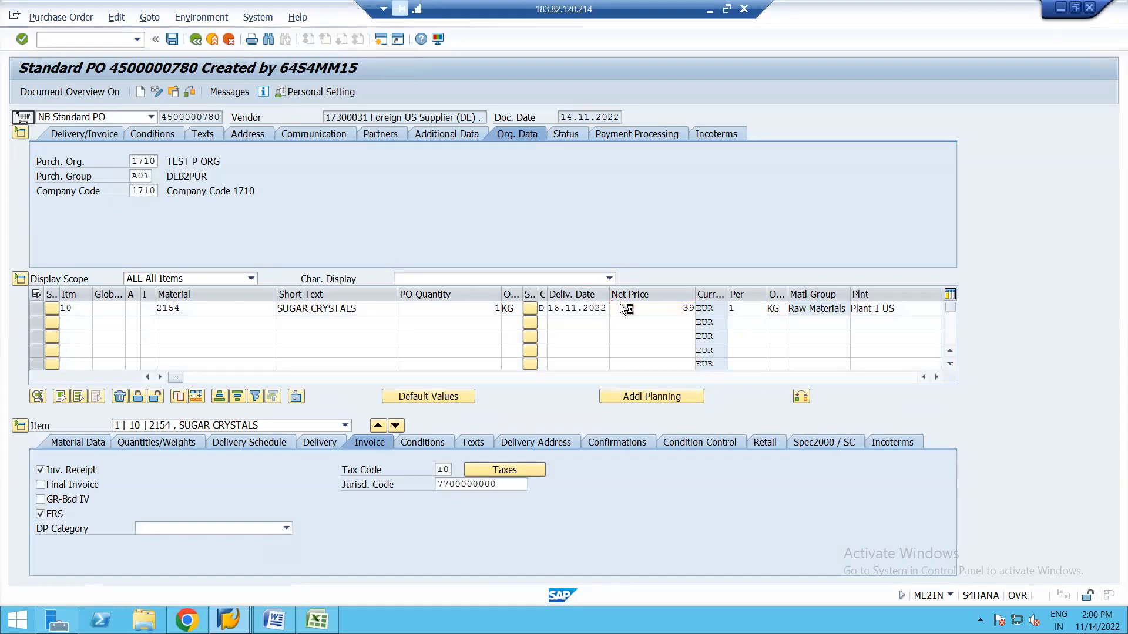
{"action": "left_click", "coordinate": [174, 40]}
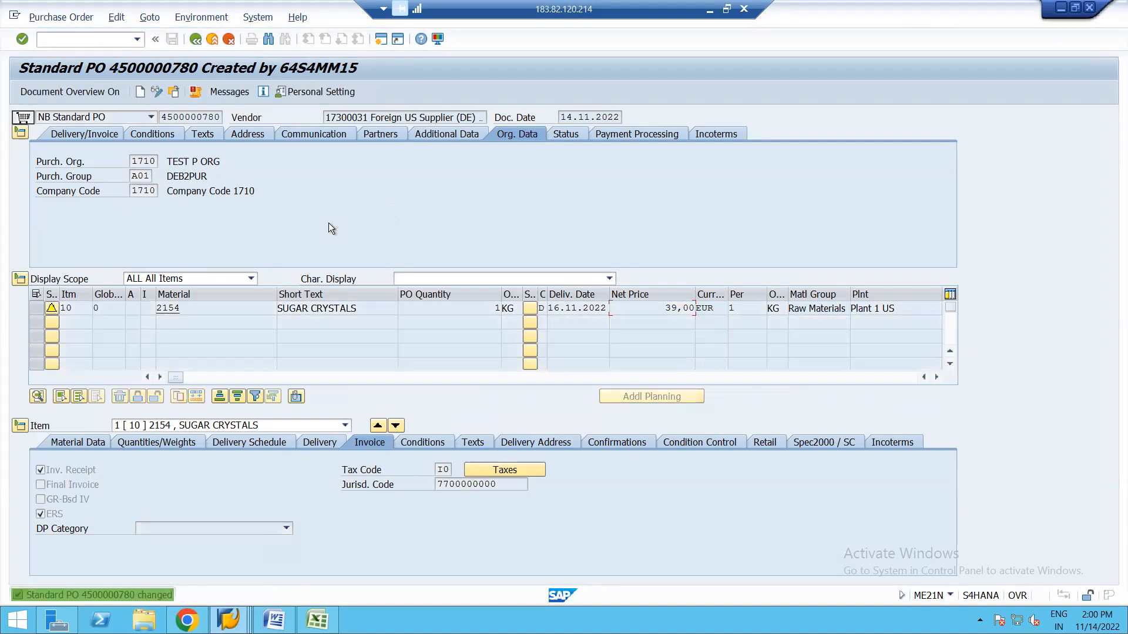
{"action": "left_click", "coordinate": [227, 620]}
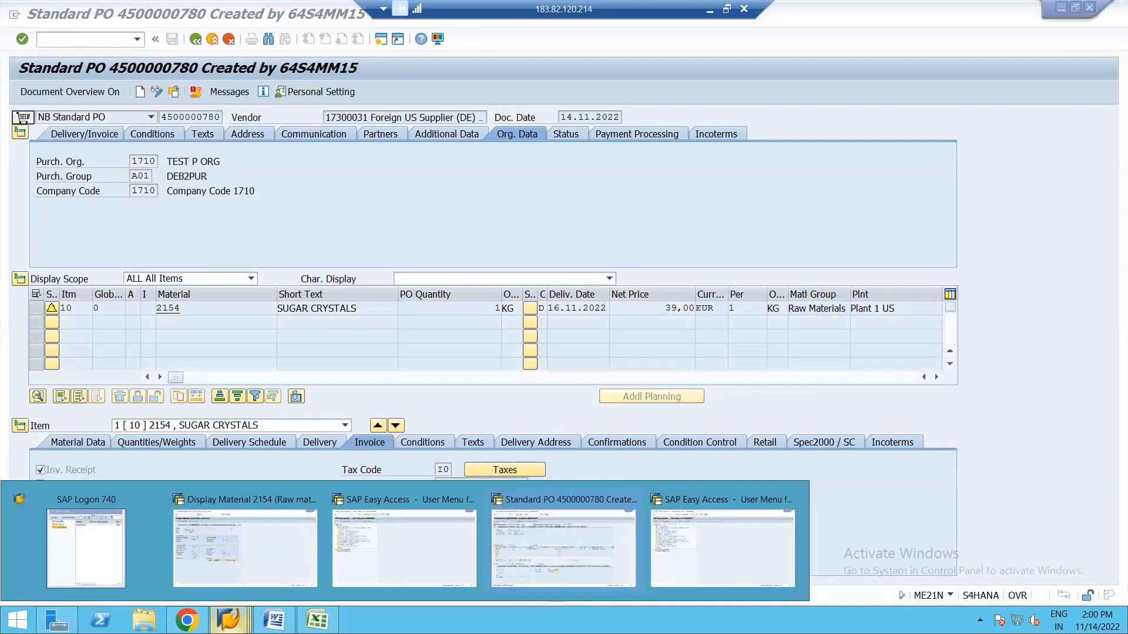
{"action": "left_click", "coordinate": [682, 551]}
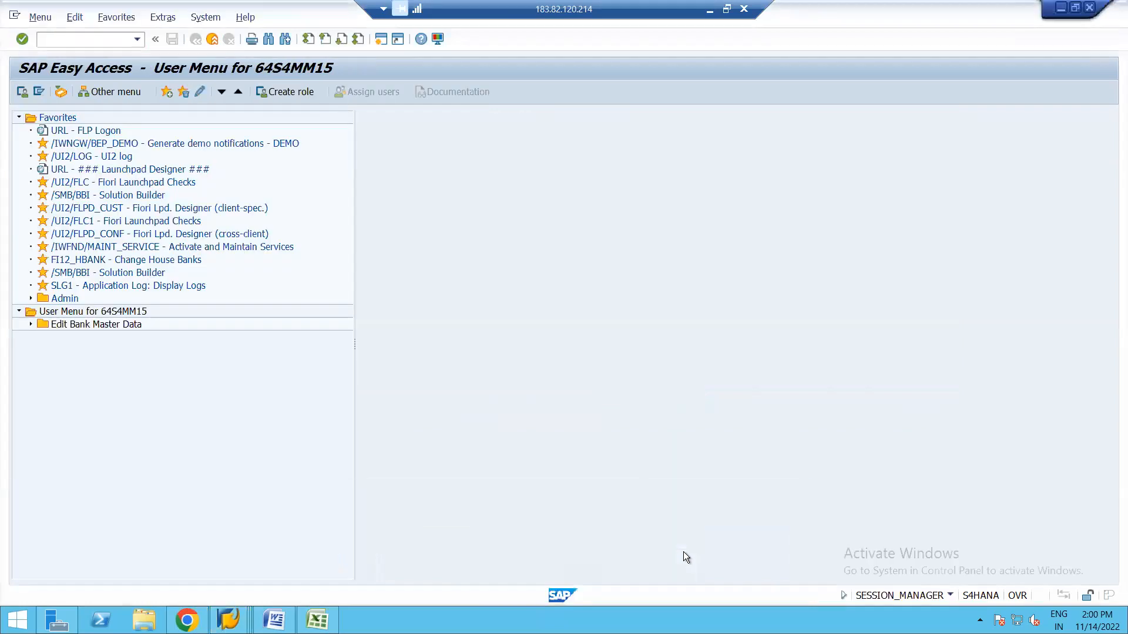
{"action": "left_click", "coordinate": [138, 41]}
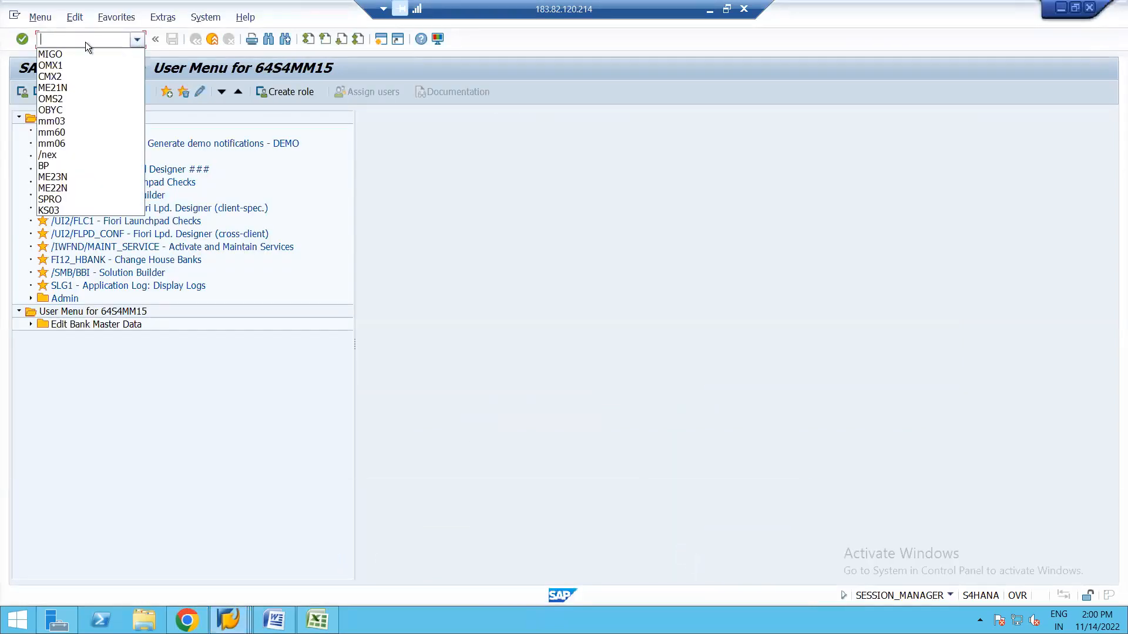
{"action": "left_click", "coordinate": [58, 55]}
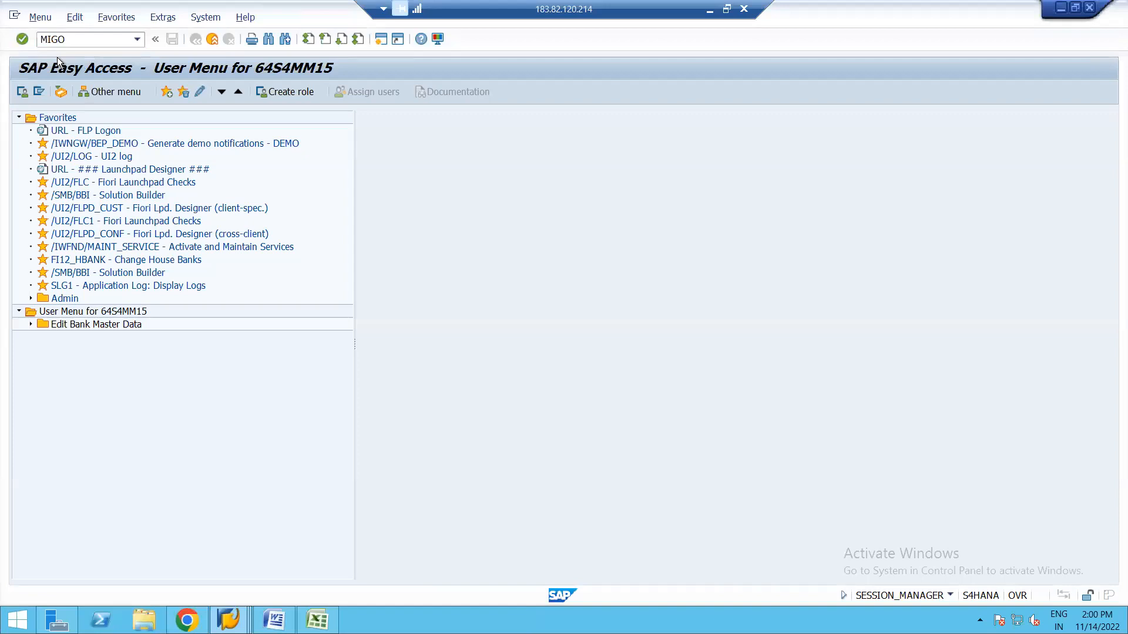
{"action": "key", "text": "Return"}
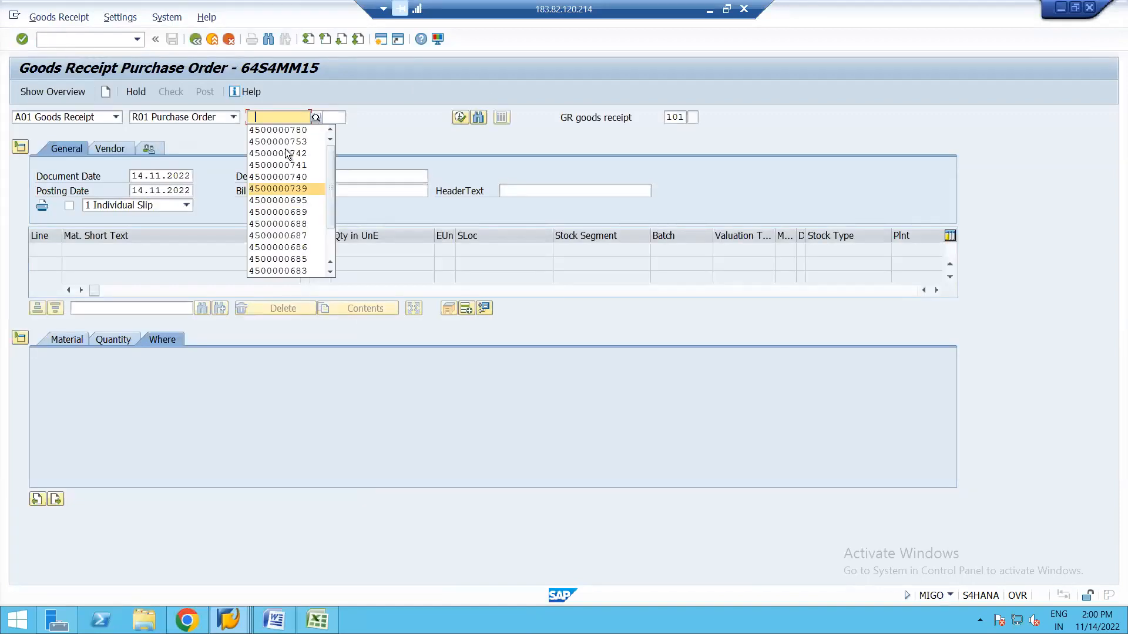
{"action": "left_click", "coordinate": [301, 130]}
{"action": "key", "text": "Return"}
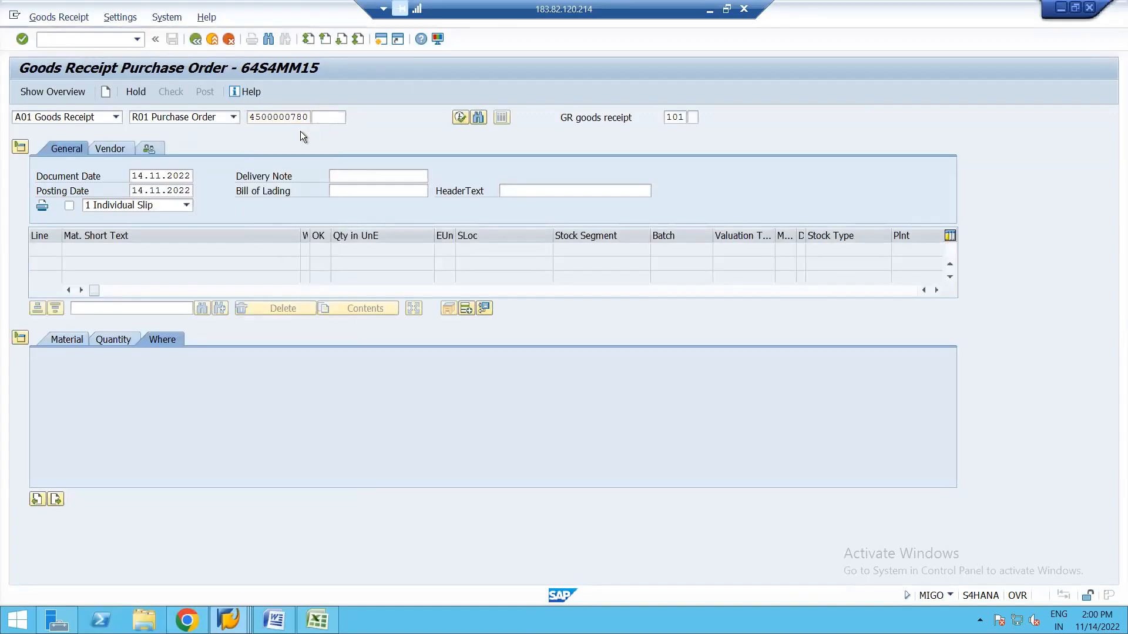
{"action": "left_click", "coordinate": [75, 500]}
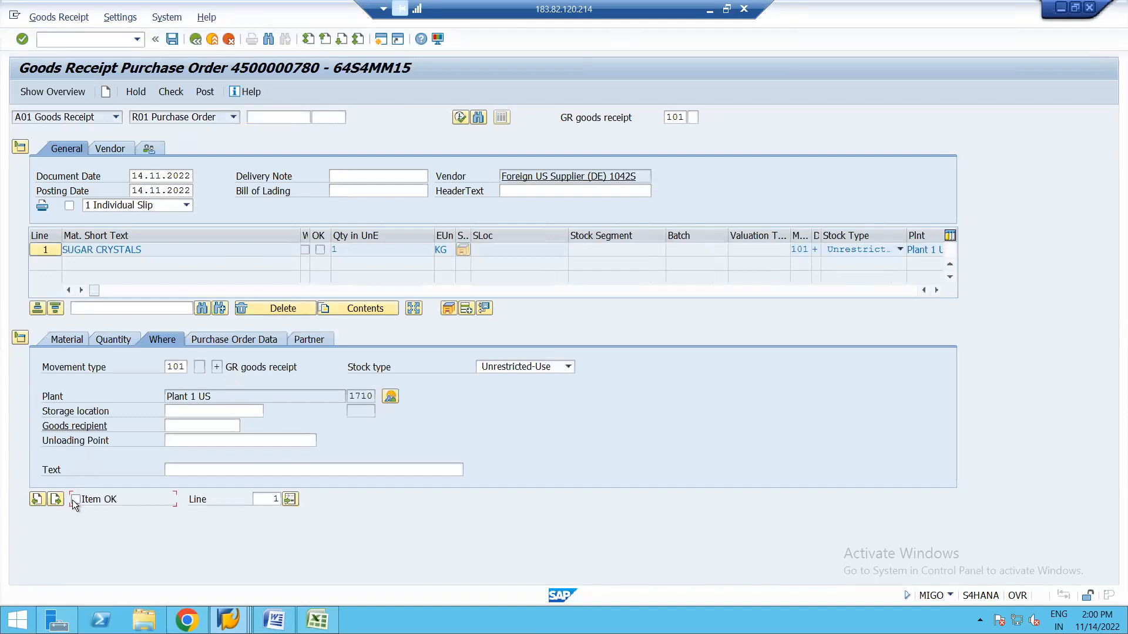
{"action": "left_click", "coordinate": [171, 91]}
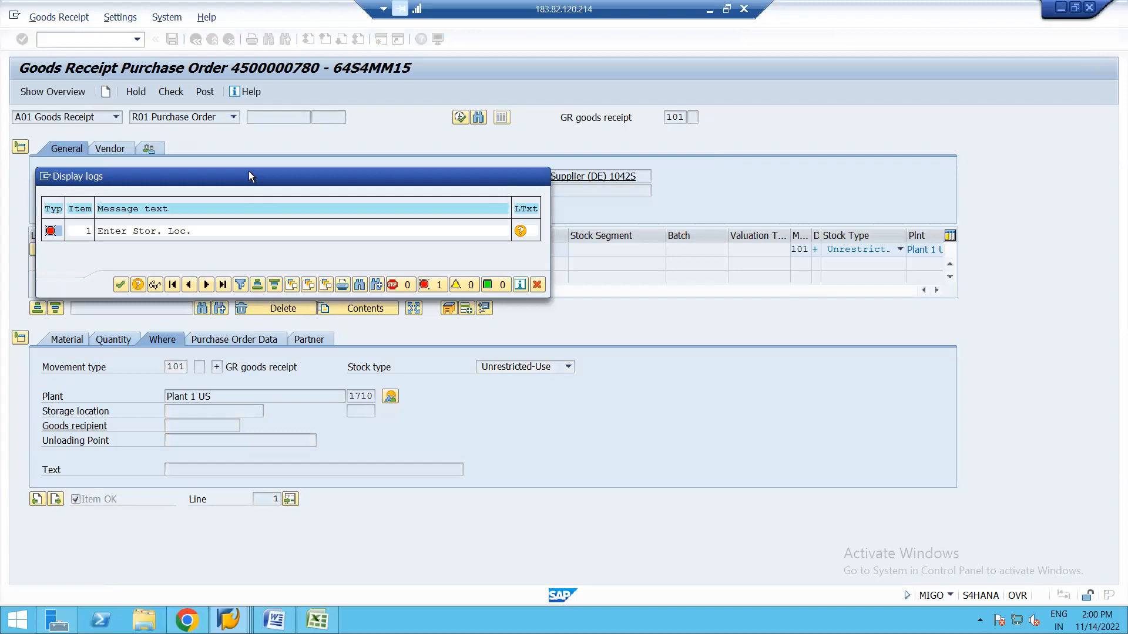
{"action": "key", "text": "Return"}
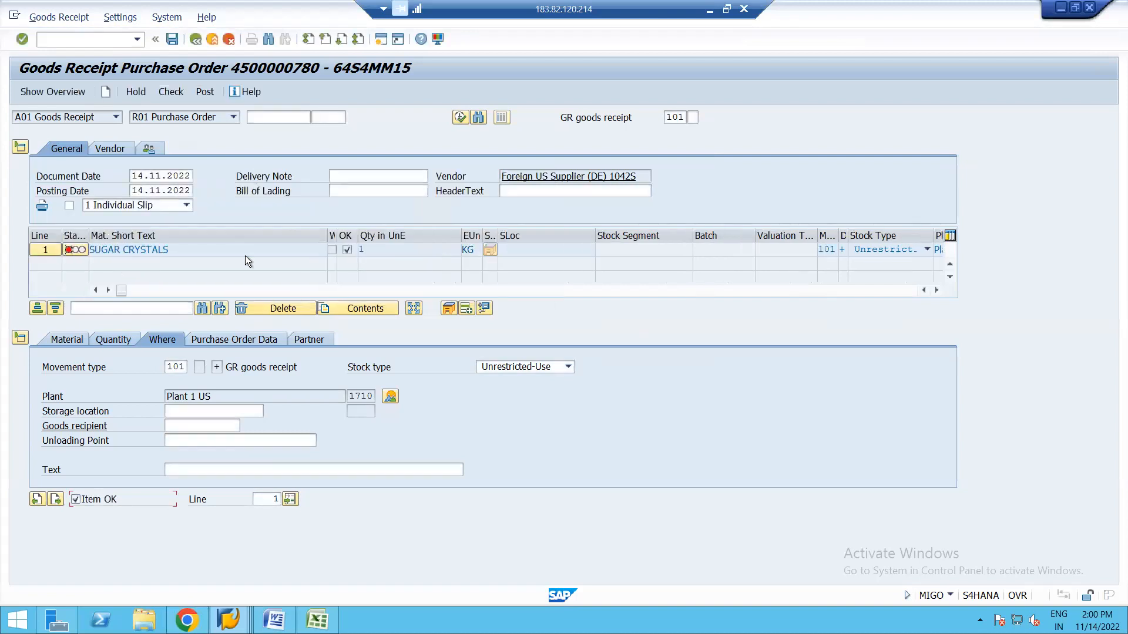
Set storage location 171A and recheck the goods receipt.
{"action": "left_click", "coordinate": [219, 412]}
{"action": "left_click", "coordinate": [228, 428]}
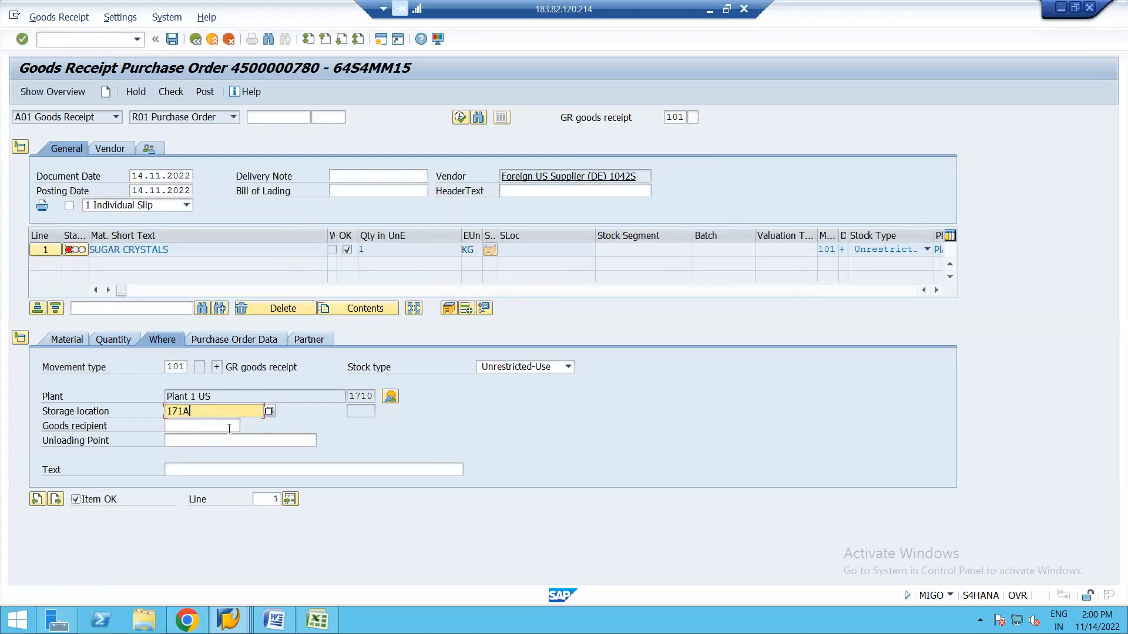
{"action": "key", "text": "Return"}
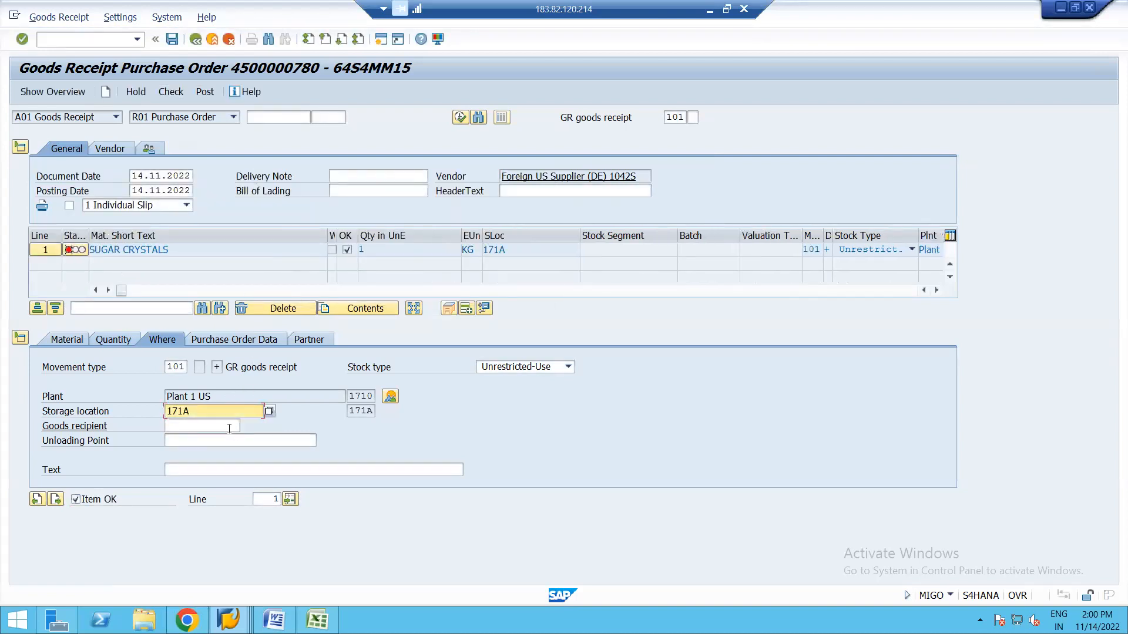
{"action": "left_click", "coordinate": [168, 92]}
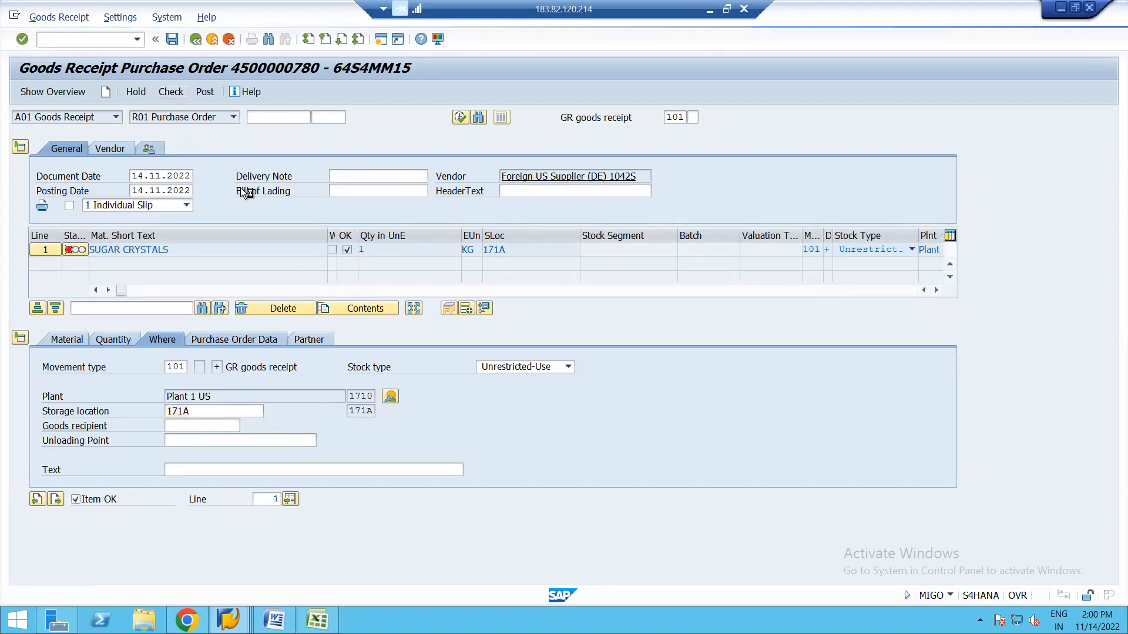
{"action": "key", "text": "Return"}
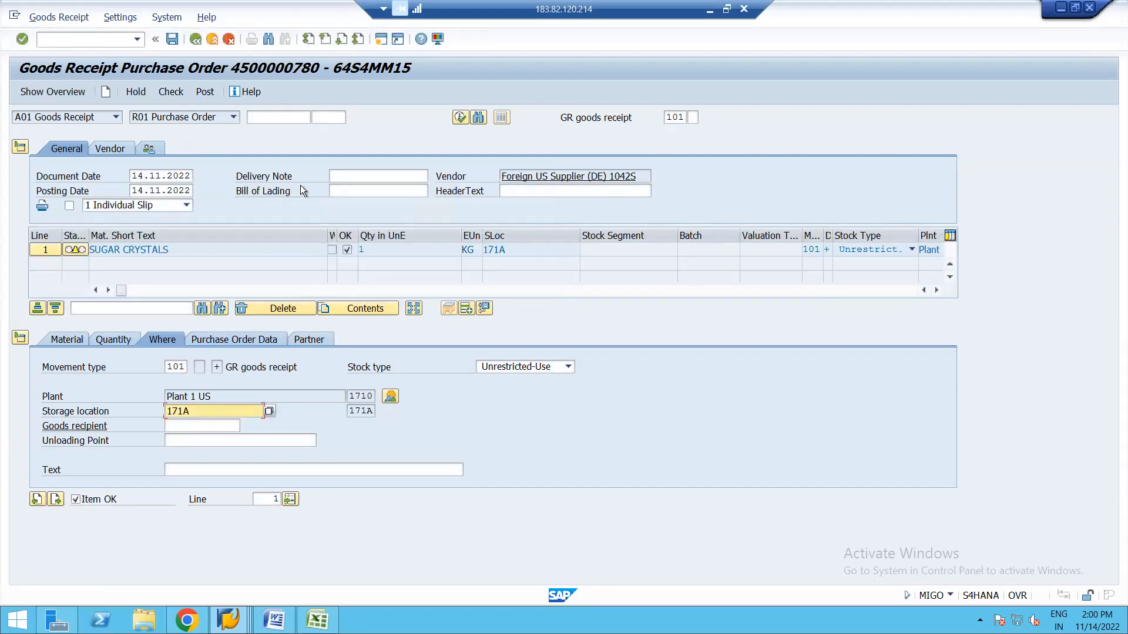
Enter delivery note TEST, check, post, and close the account determination error log.
{"action": "left_click", "coordinate": [349, 172]}
{"action": "left_click", "coordinate": [348, 173]}
{"action": "left_click", "coordinate": [382, 189]}
{"action": "left_click", "coordinate": [174, 89]}
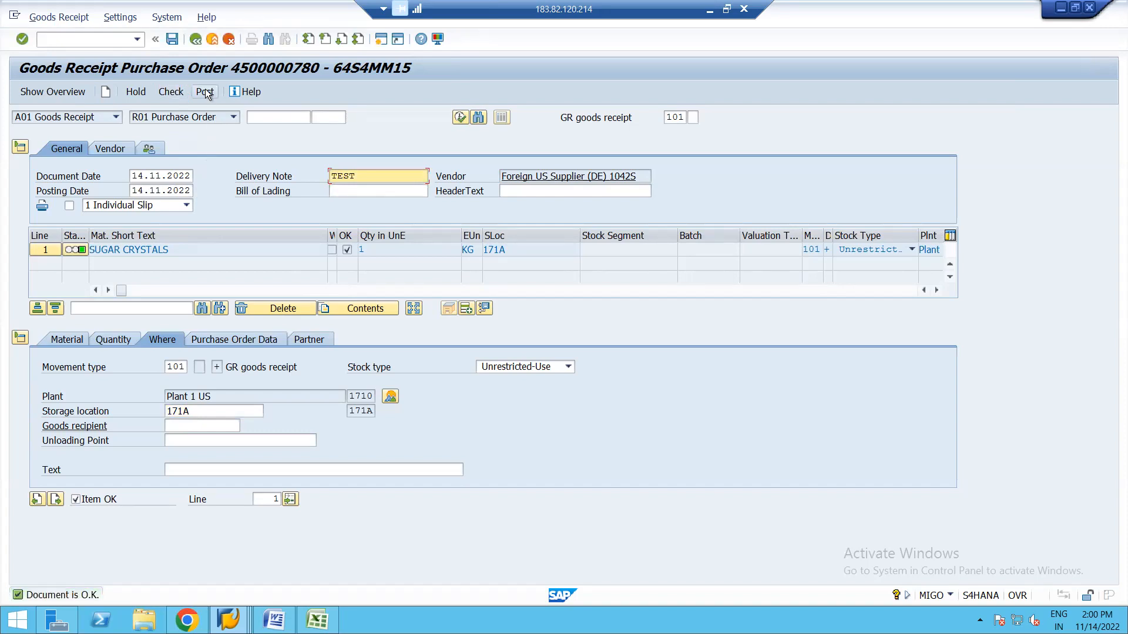
{"action": "left_click", "coordinate": [205, 92]}
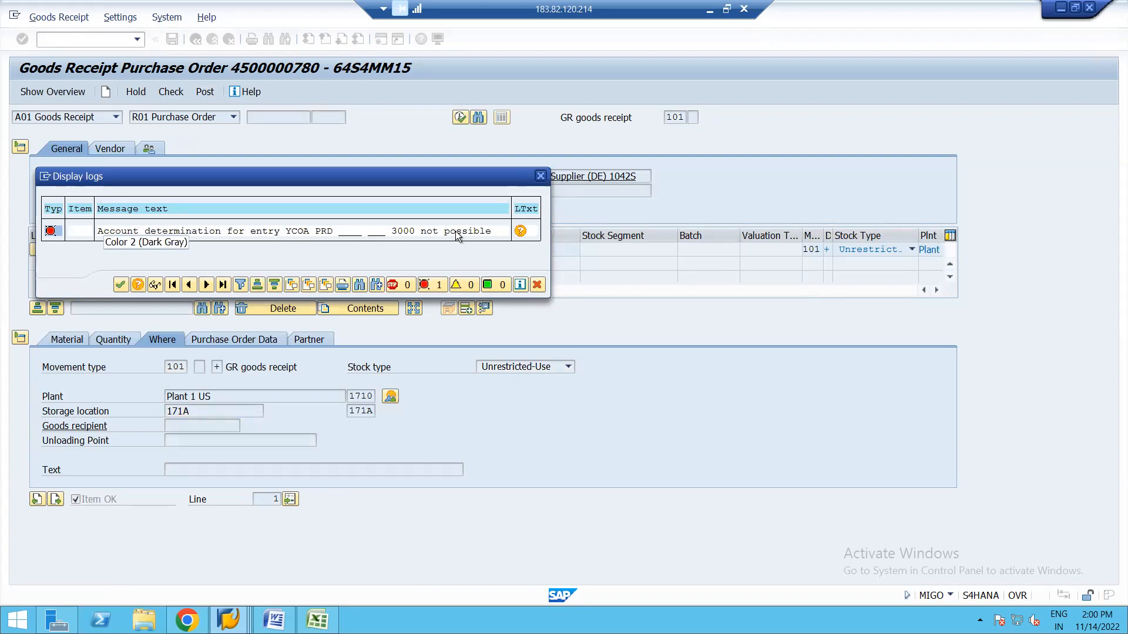
{"action": "left_click", "coordinate": [540, 175]}
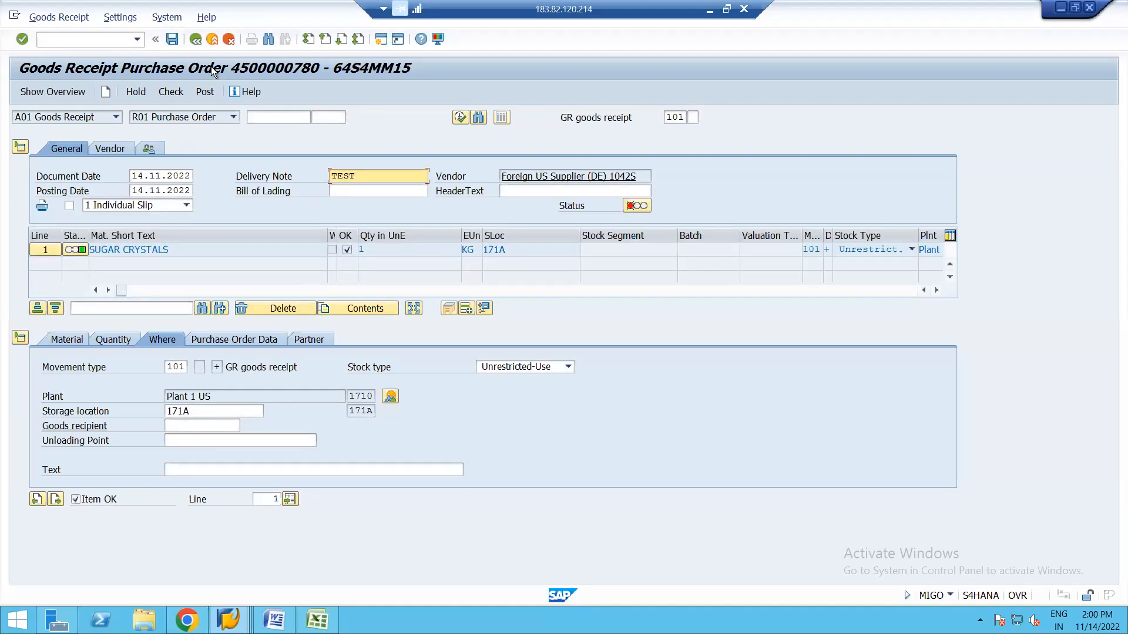
Exit the goods receipt unsaved, review material 2154's 39,00 standard price, and return to Easy Access.
{"action": "left_click", "coordinate": [196, 39]}
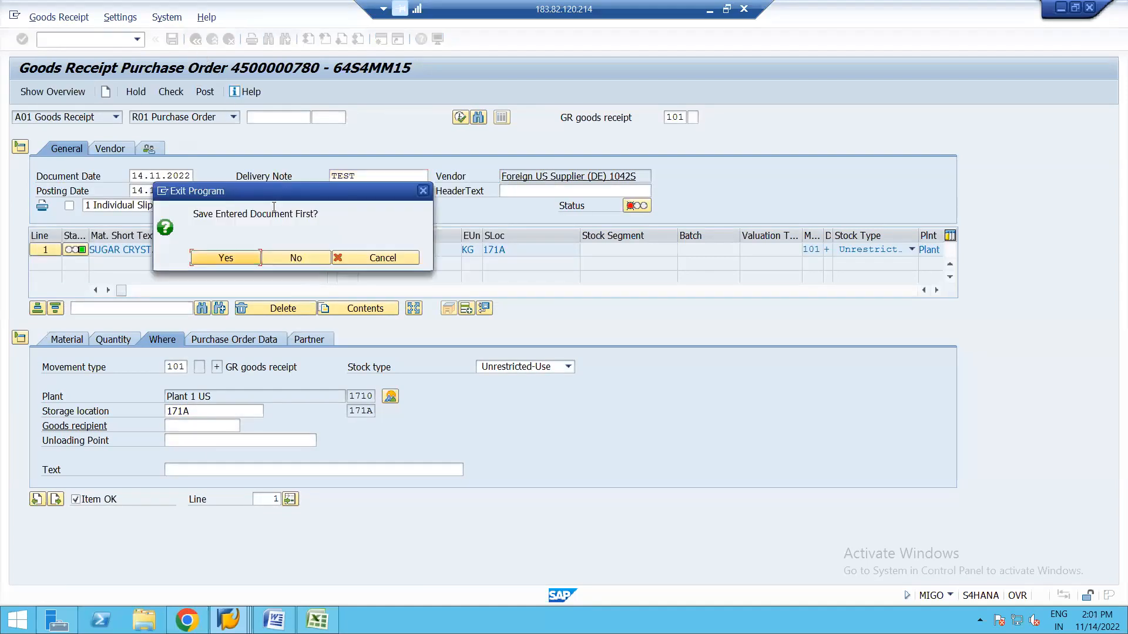
{"action": "left_click", "coordinate": [284, 261]}
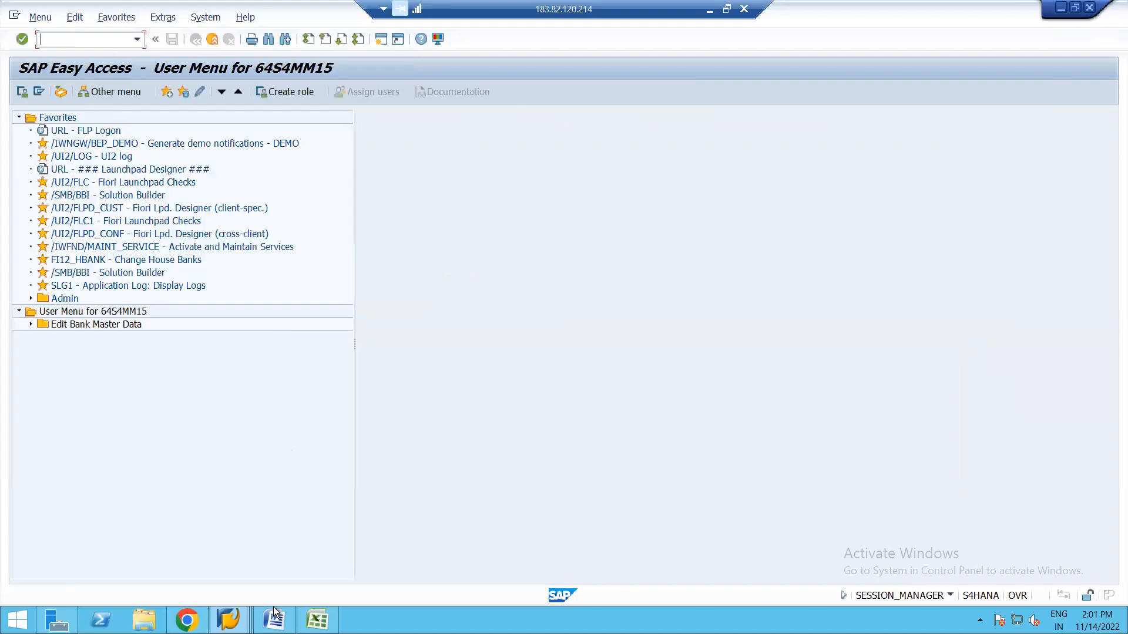
{"action": "left_click", "coordinate": [229, 614]}
{"action": "left_click", "coordinate": [207, 542]}
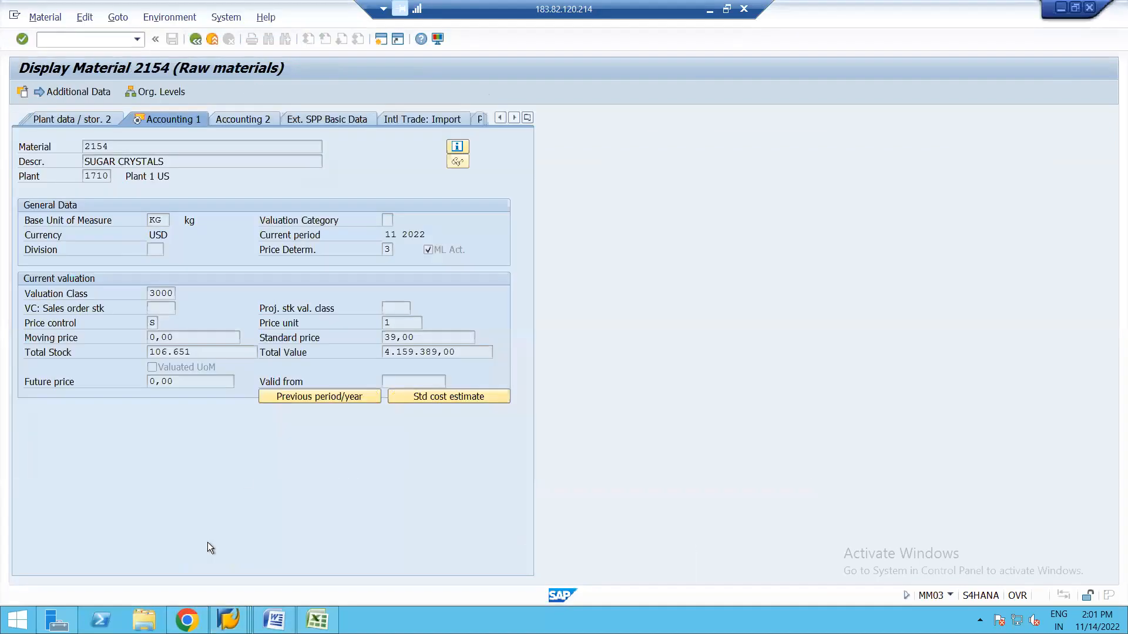
{"action": "left_click", "coordinate": [401, 338]}
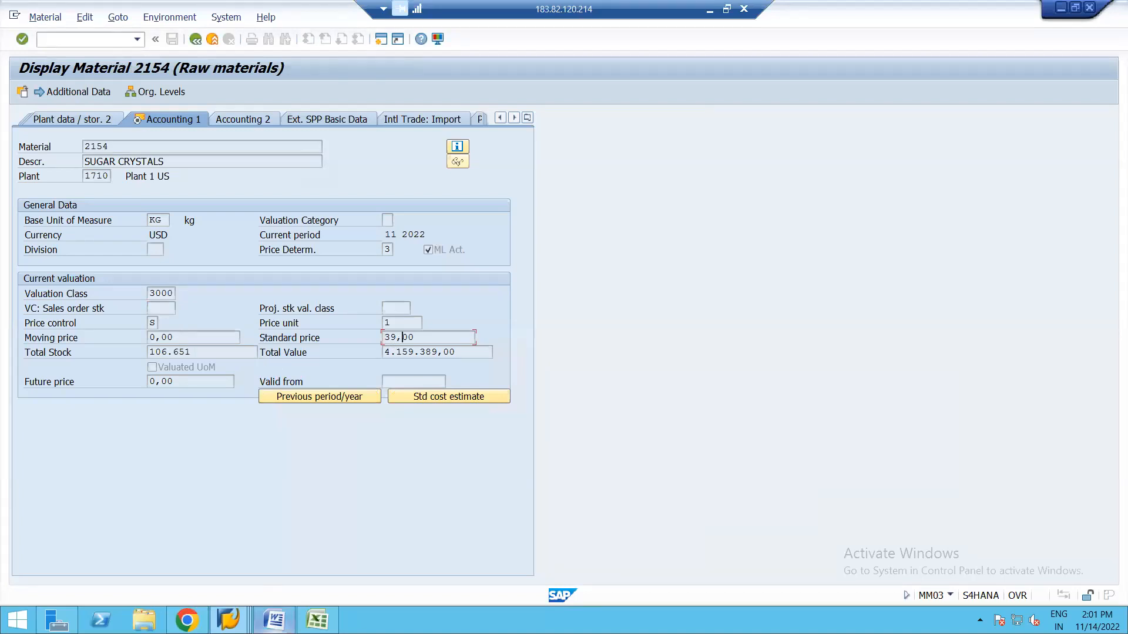
{"action": "left_click", "coordinate": [229, 619]}
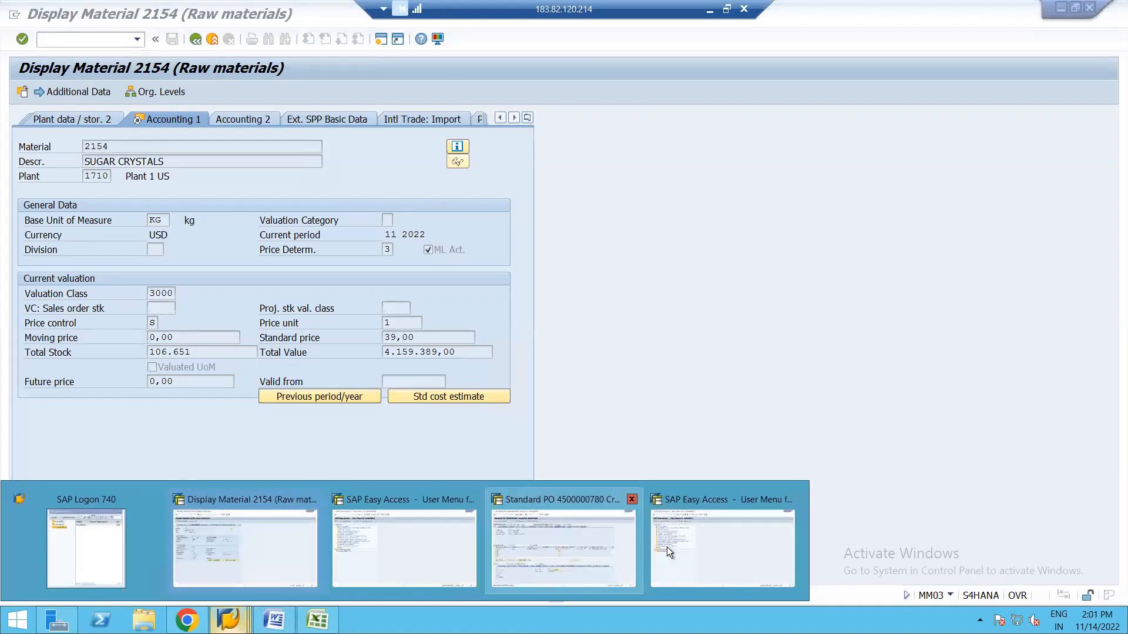
{"action": "left_click", "coordinate": [683, 549]}
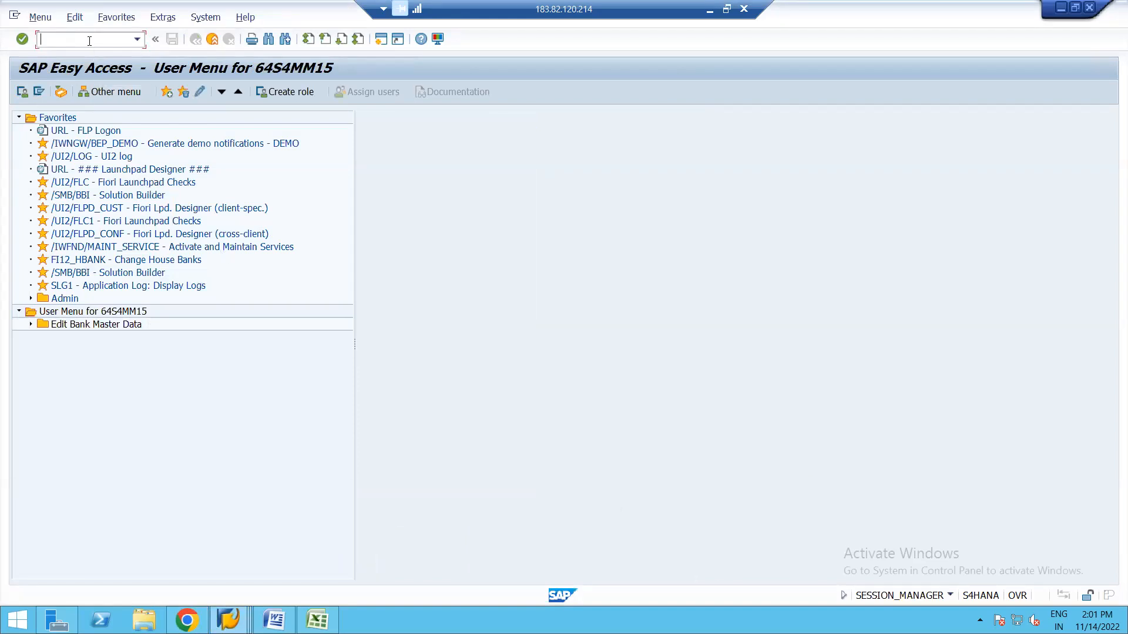
Run OBYC and open the PRD cost (price) differences assignments for chart YCOA.
{"action": "type", "text": "OBU"}
{"action": "key", "text": "BackSpace"}
{"action": "type", "text": "YC"}
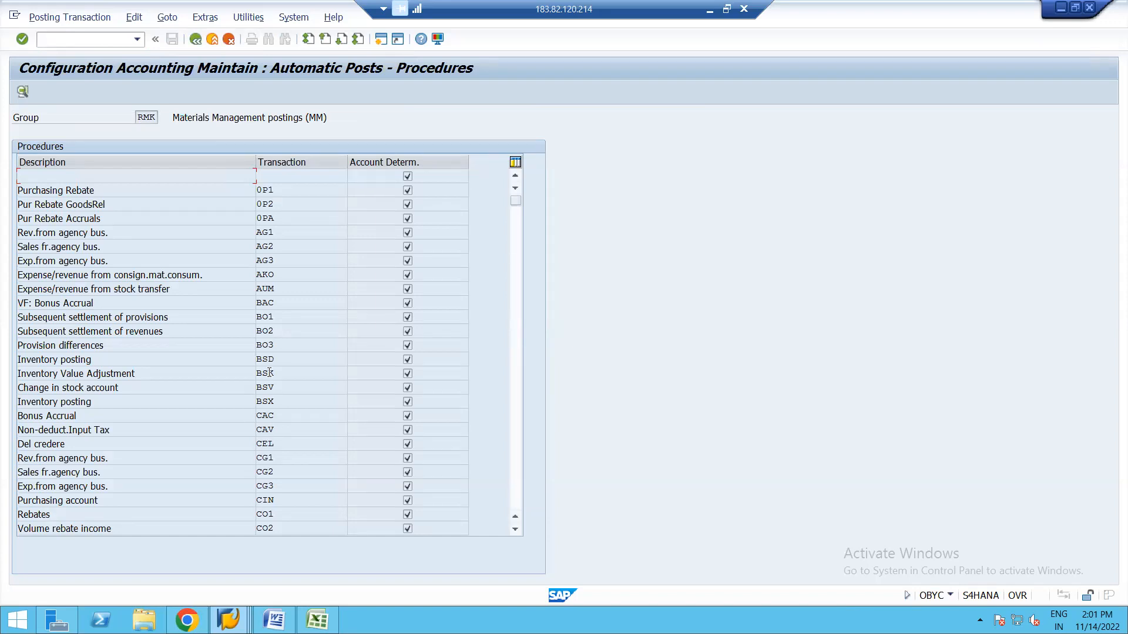
{"action": "left_click", "coordinate": [520, 421]}
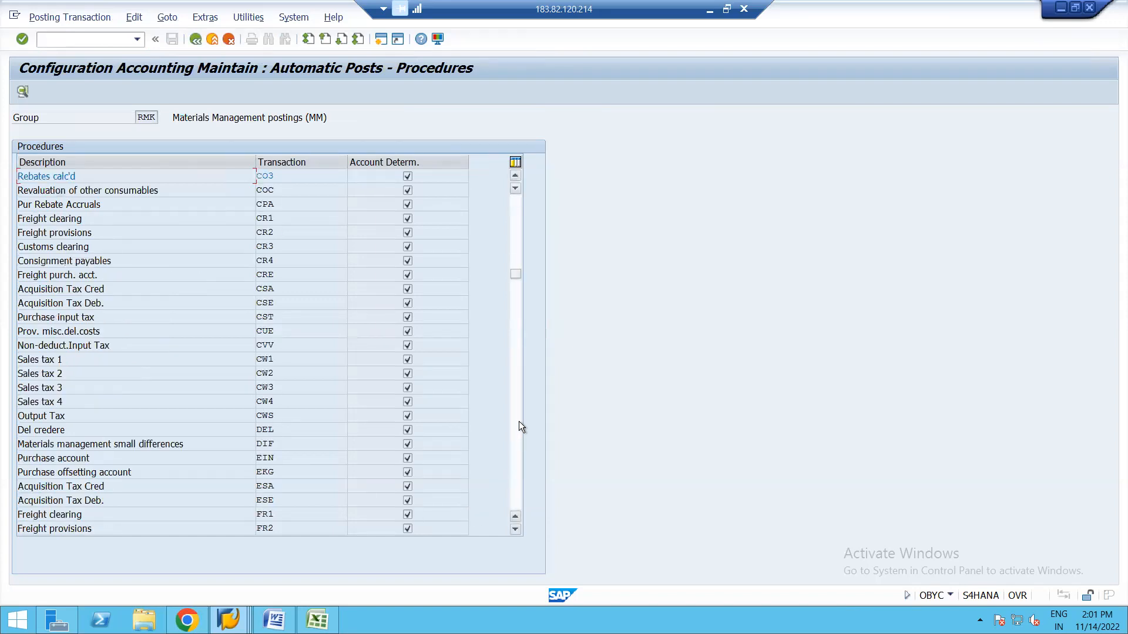
{"action": "left_click", "coordinate": [519, 421]}
{"action": "left_click", "coordinate": [519, 421]}
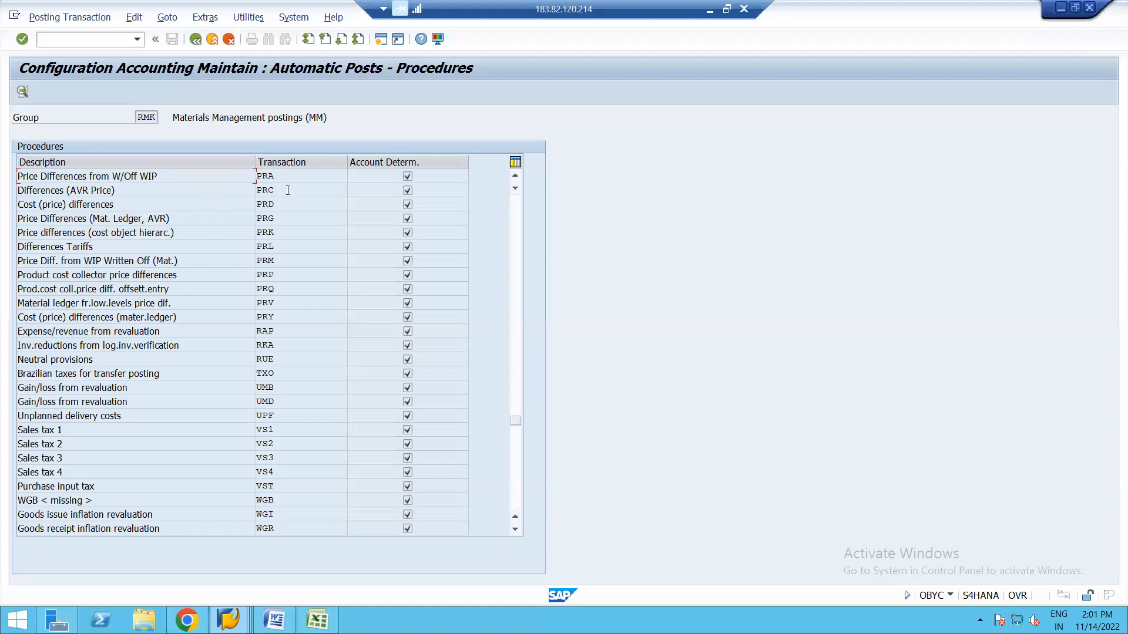
{"action": "double_click", "coordinate": [263, 205]}
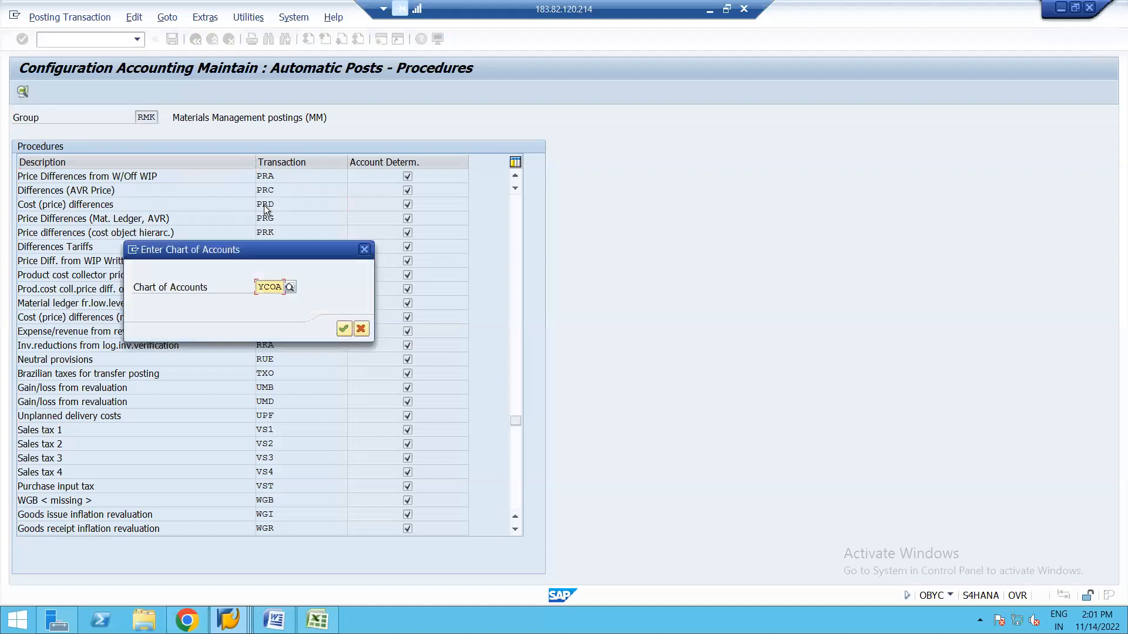
{"action": "key", "text": "Return"}
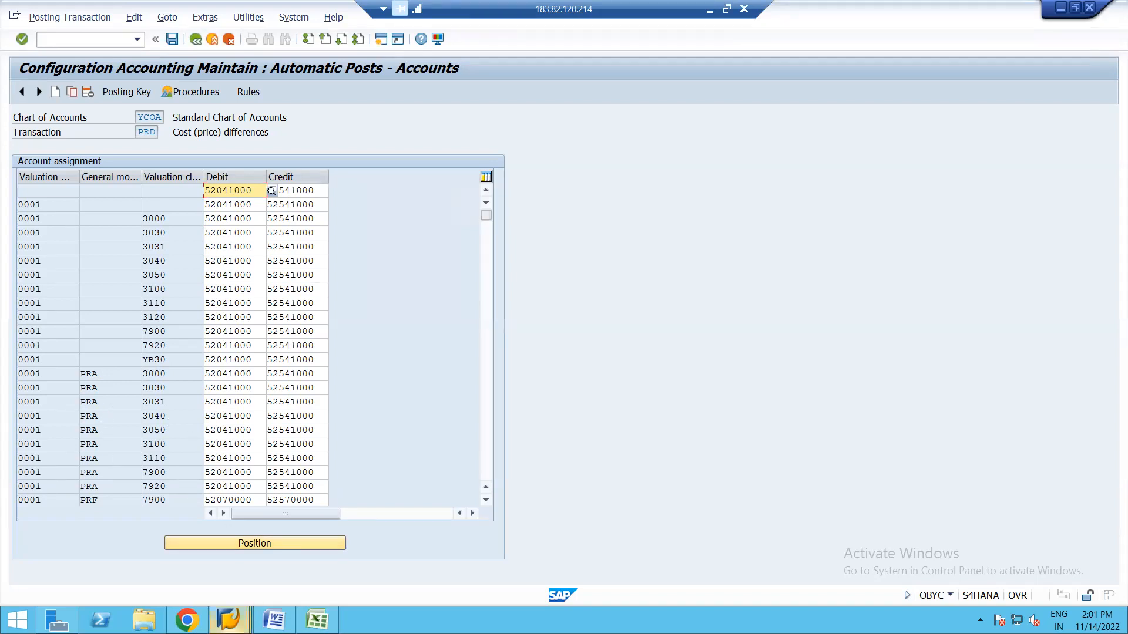
Return to the SAP Easy Access menu and view recent transaction codes.
{"action": "left_click", "coordinate": [228, 620]}
{"action": "left_click", "coordinate": [396, 538]}
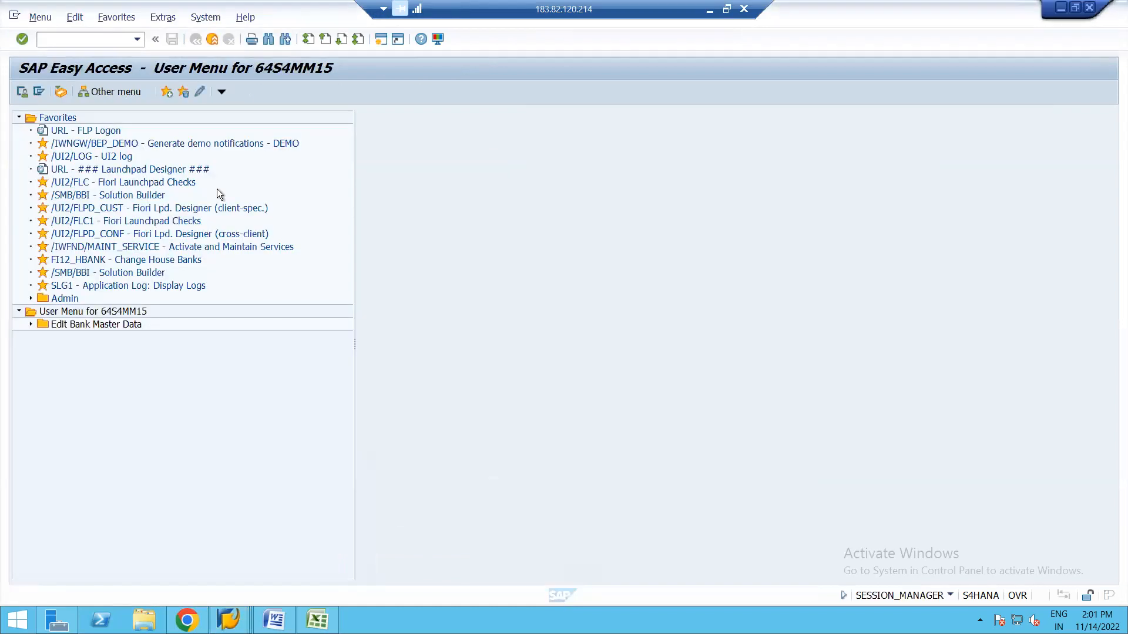
{"action": "left_click", "coordinate": [139, 39]}
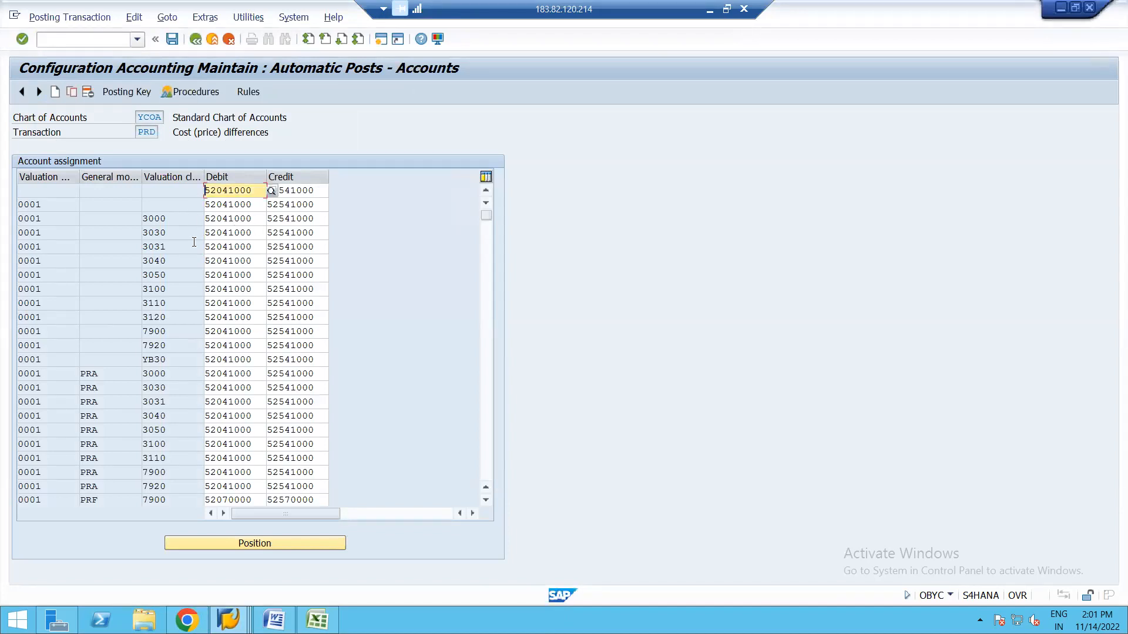
{"action": "left_click", "coordinate": [229, 613]}
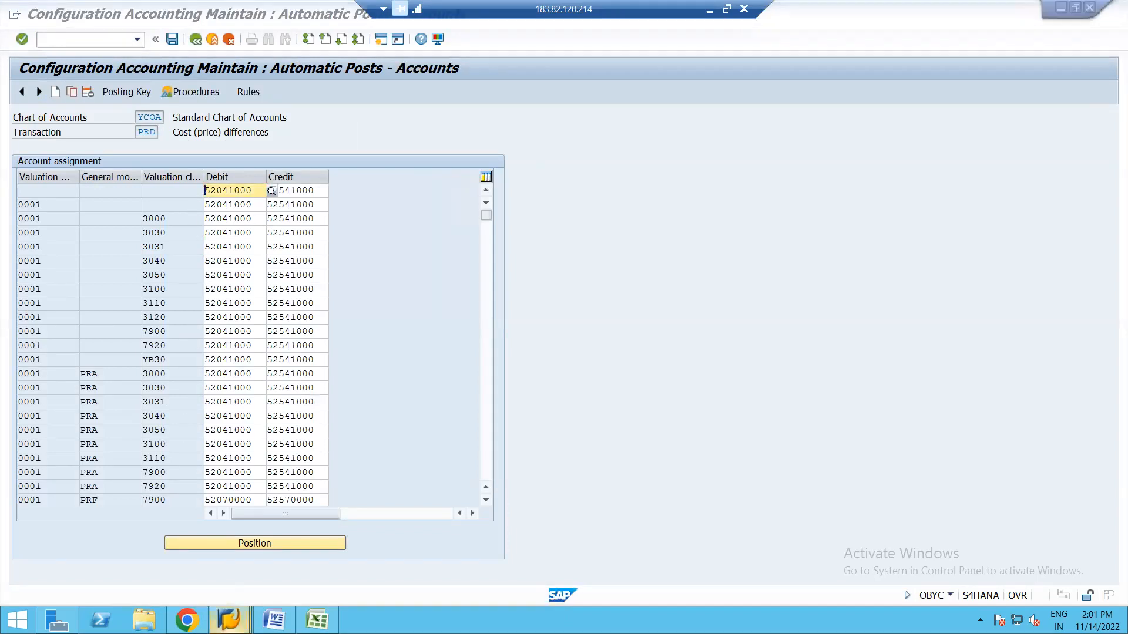
{"action": "left_click", "coordinate": [387, 537]}
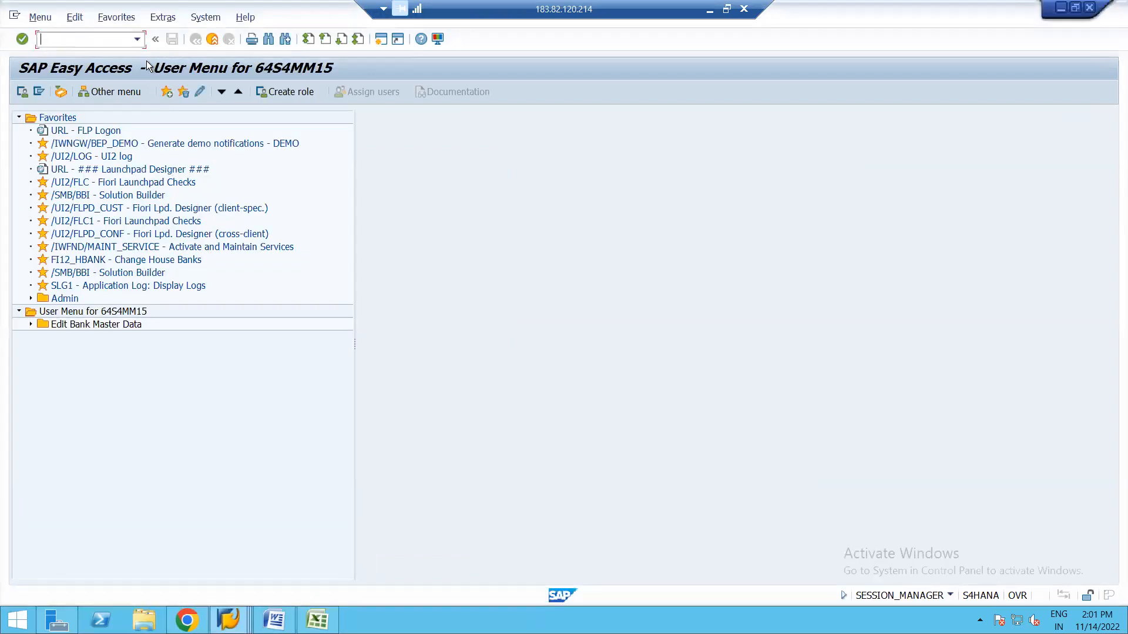
{"action": "left_click", "coordinate": [137, 39]}
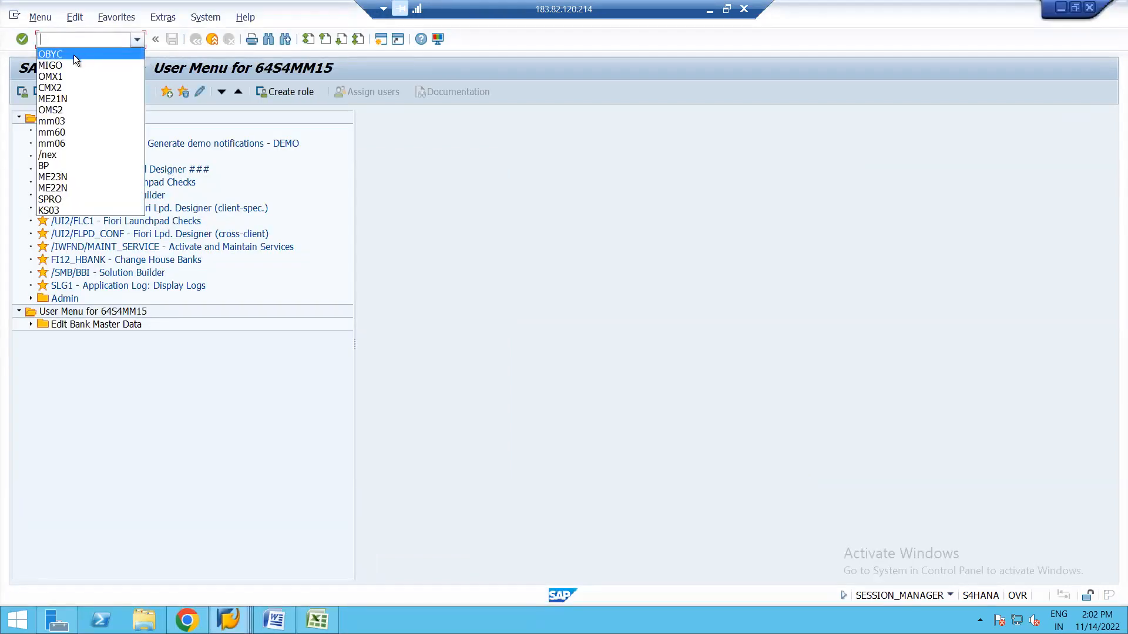
{"action": "left_click", "coordinate": [58, 66]}
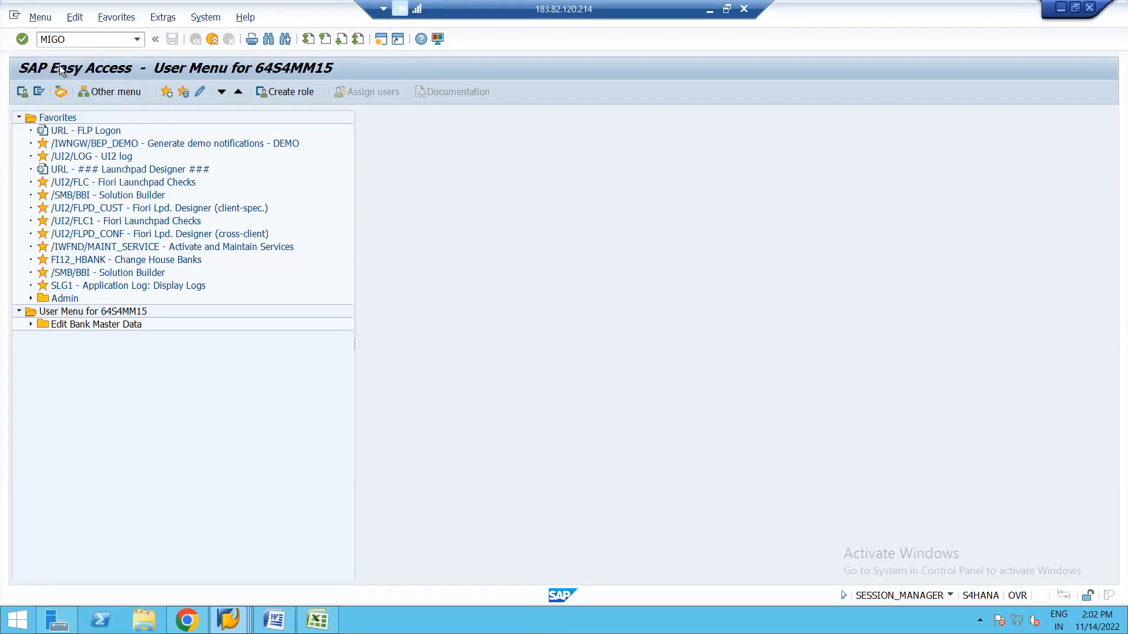
{"action": "key", "text": "Return"}
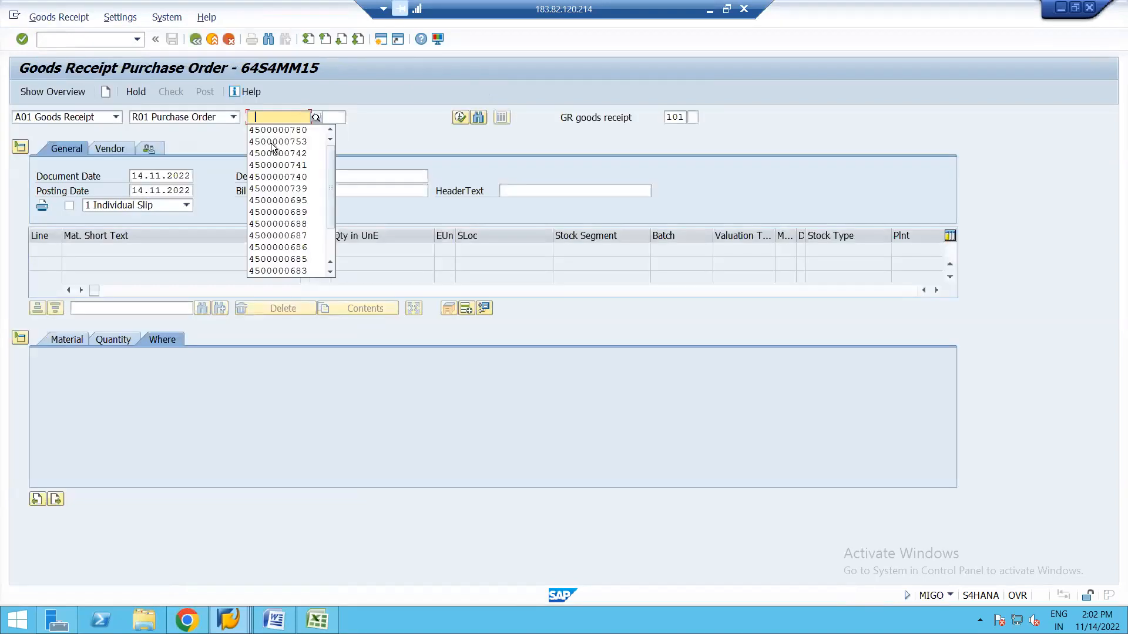
{"action": "left_click", "coordinate": [299, 129]}
{"action": "key", "text": "Return"}
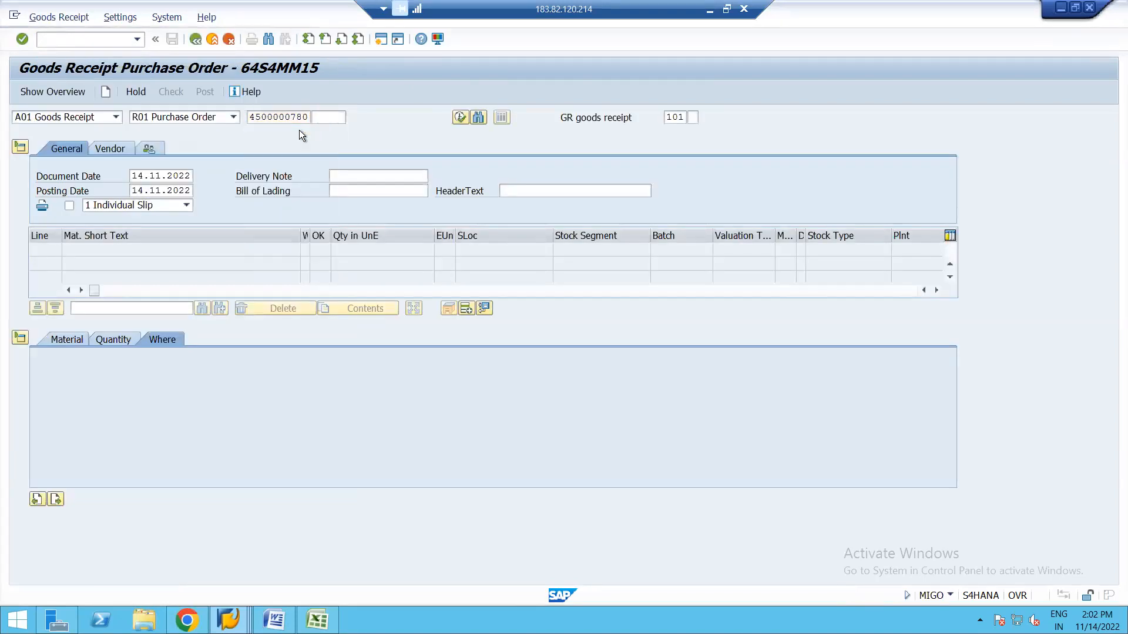
{"action": "left_click", "coordinate": [76, 499]}
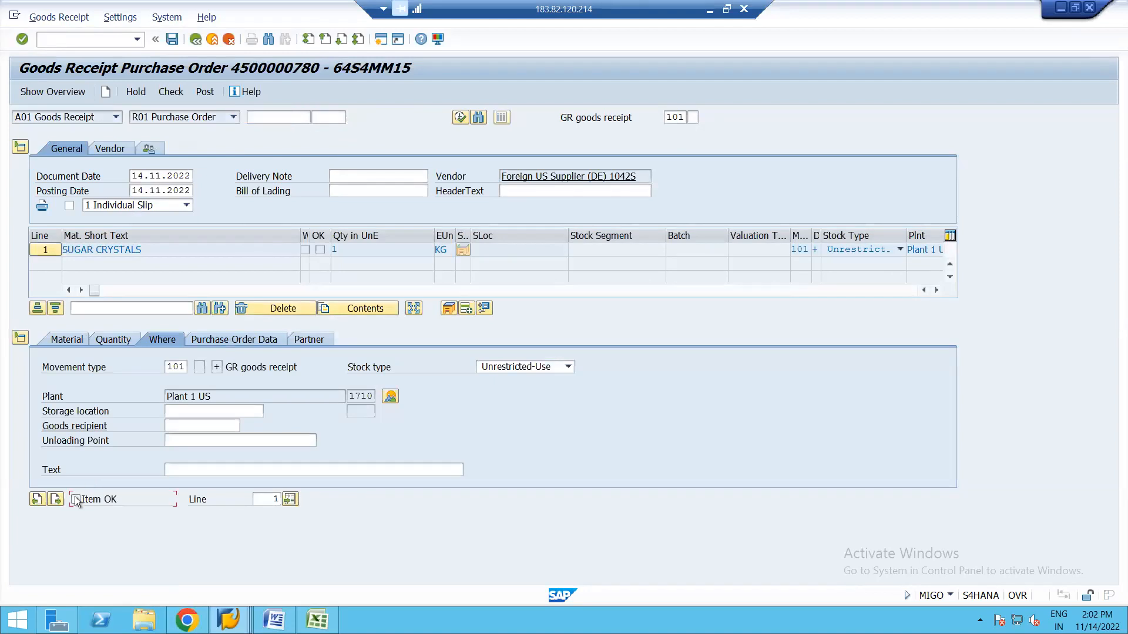
{"action": "left_click", "coordinate": [171, 92]}
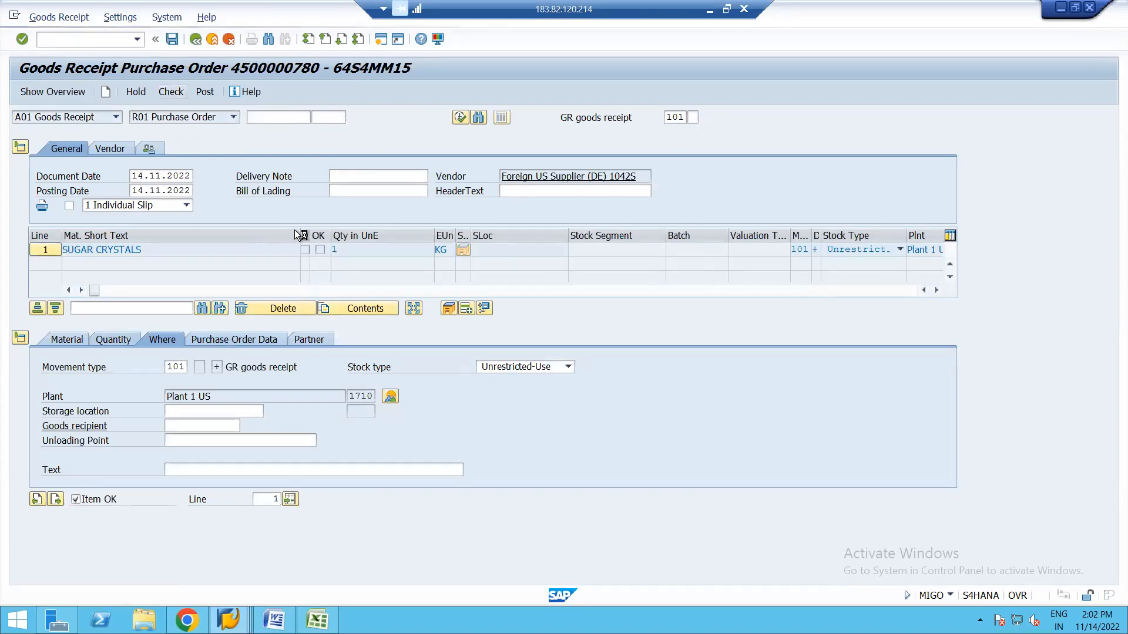
{"action": "key", "text": "Return"}
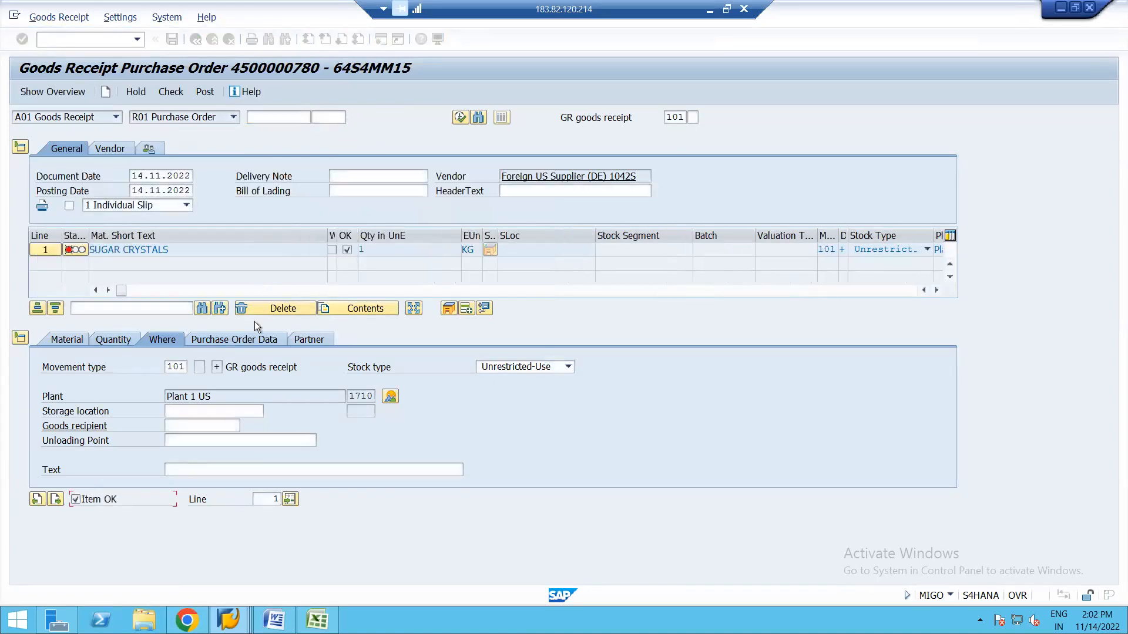
Set storage location 171A, post, and read the YCOA PRD 3000 account determination error.
{"action": "left_click", "coordinate": [212, 411]}
{"action": "left_click", "coordinate": [223, 426]}
{"action": "left_click", "coordinate": [205, 93]}
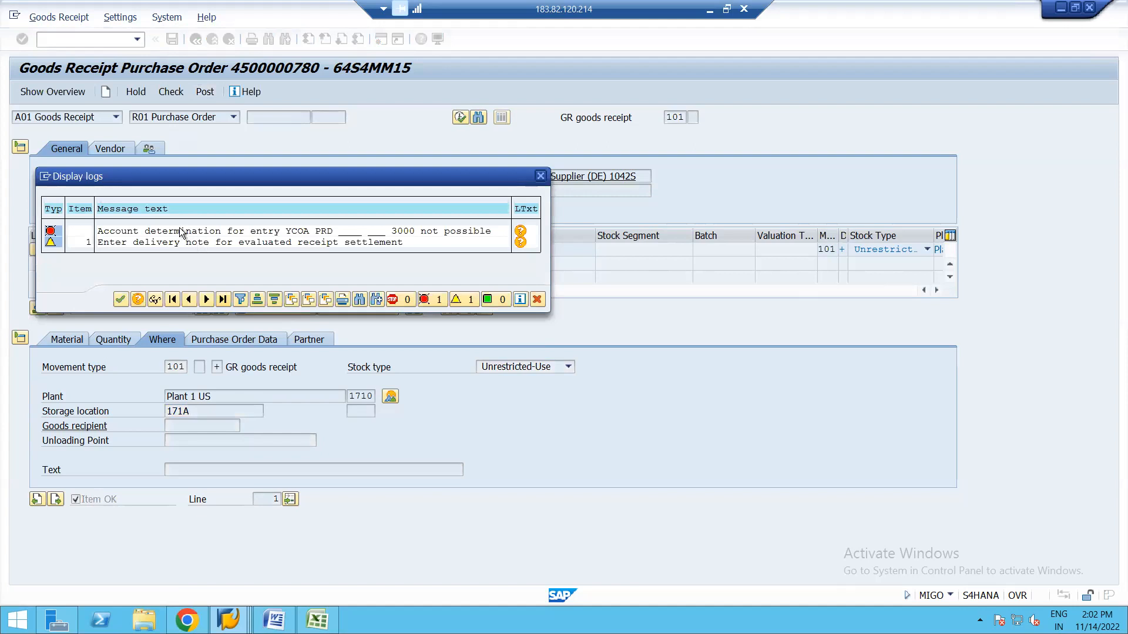
{"action": "double_click", "coordinate": [179, 230]}
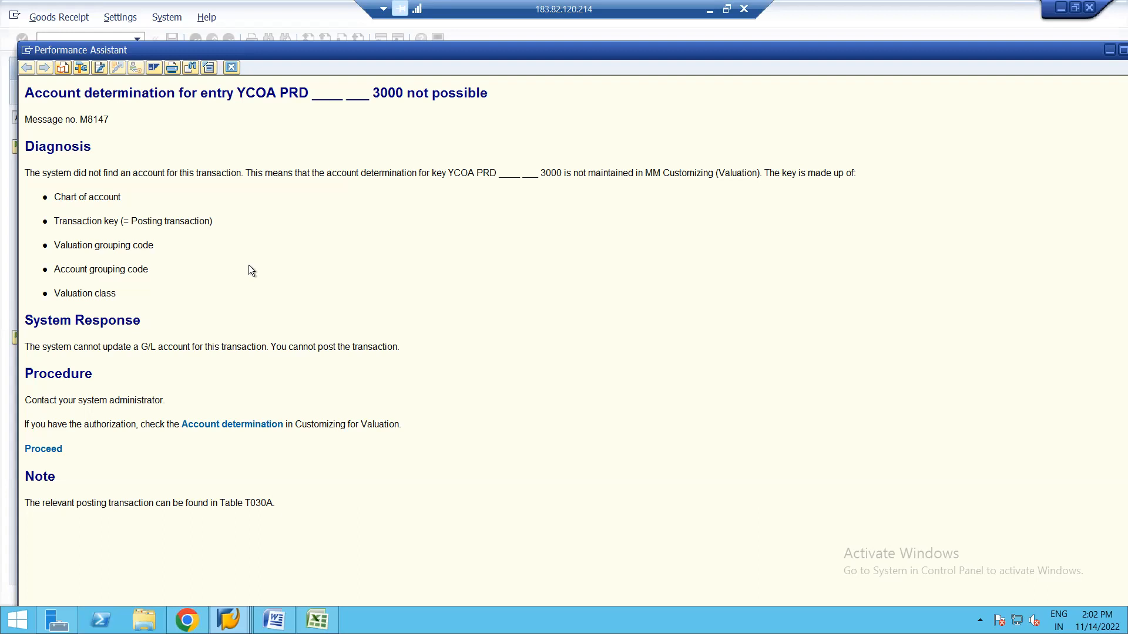
{"action": "key", "text": "Escape"}
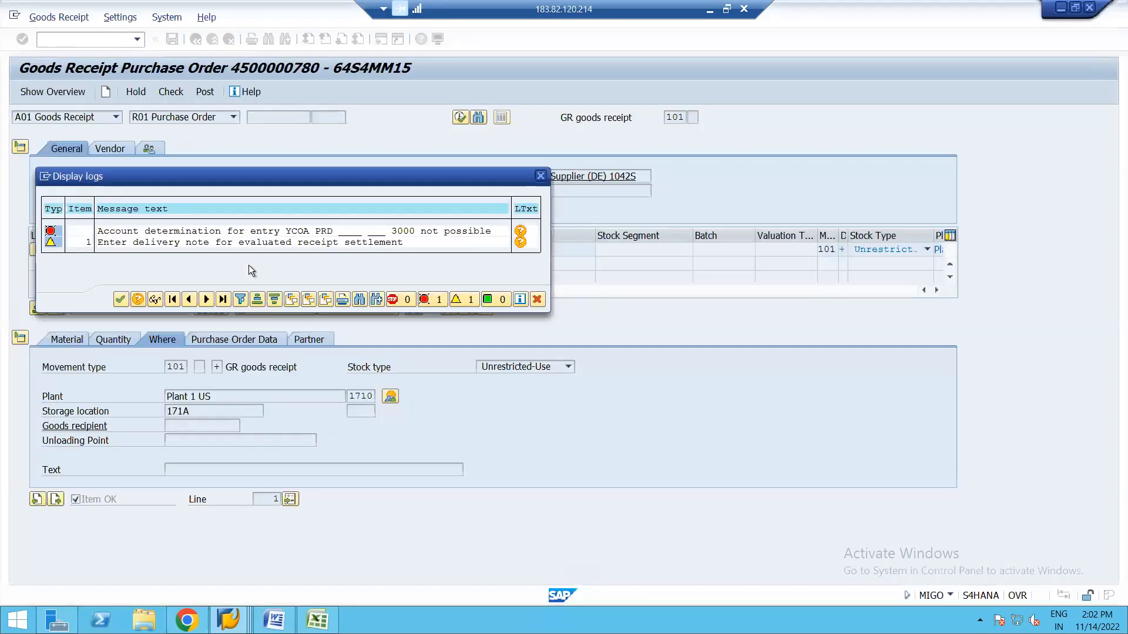
{"action": "left_click", "coordinate": [228, 620]}
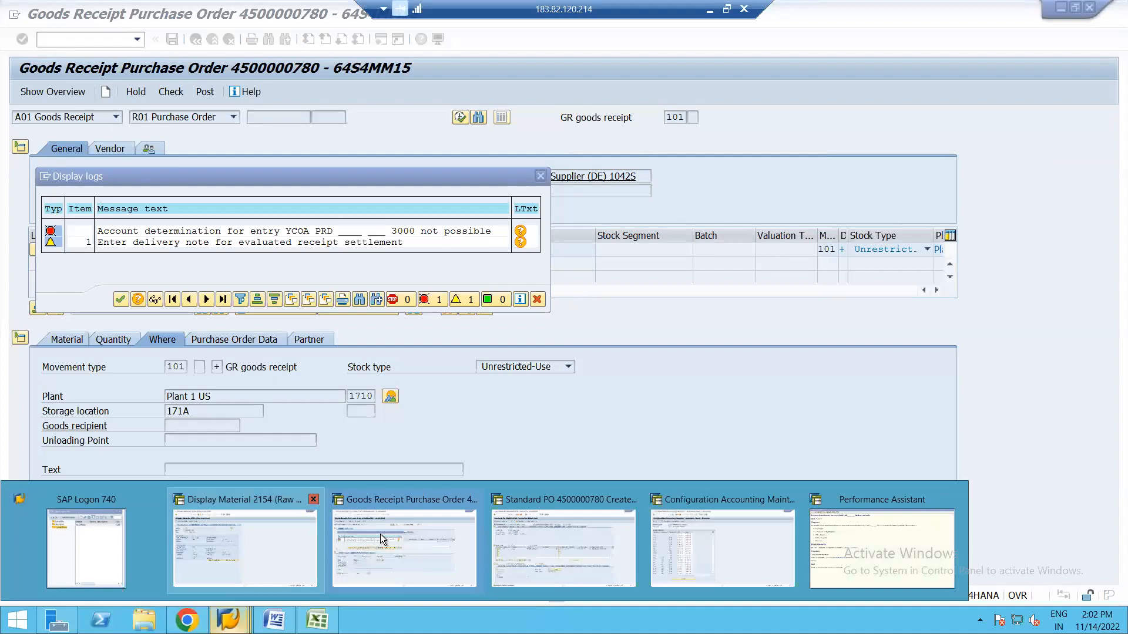
Page through the YCOA PRD account assignments, reviewing the PRA, PRF and PRU valuation class entries.
{"action": "left_click", "coordinate": [689, 548]}
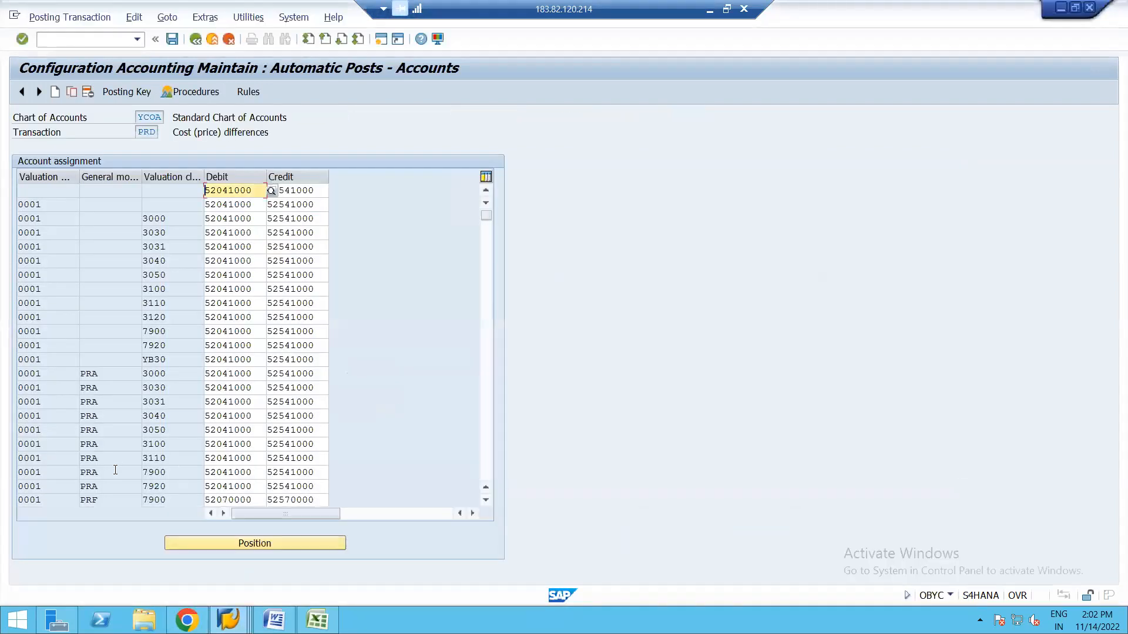
{"action": "left_click", "coordinate": [488, 271]}
{"action": "left_click", "coordinate": [487, 271]}
{"action": "left_click", "coordinate": [485, 294]}
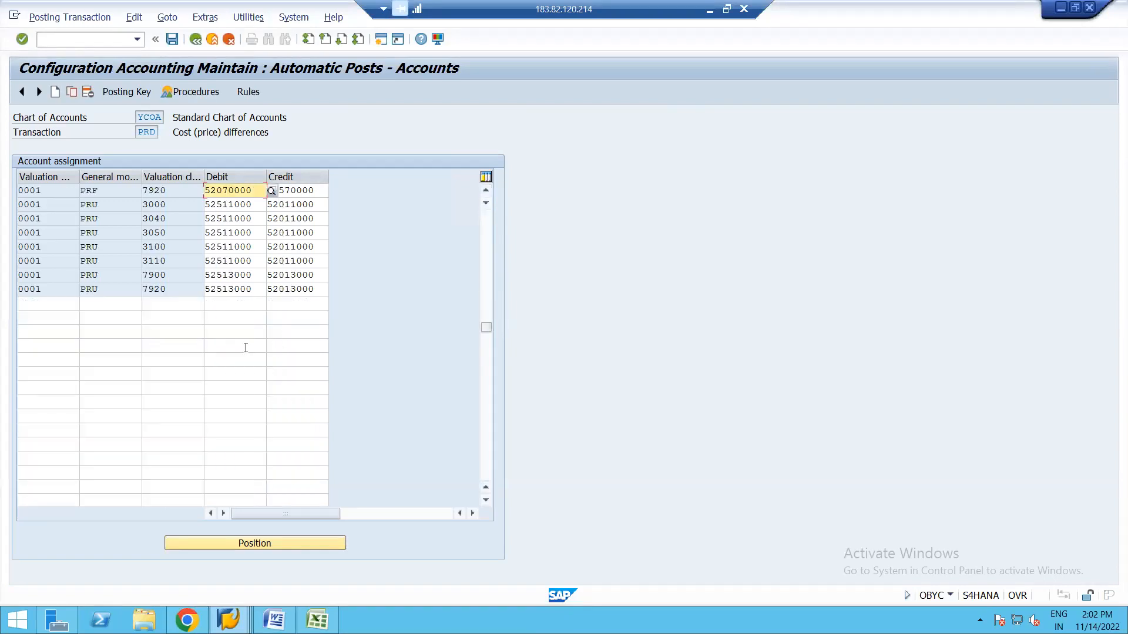
{"action": "left_click", "coordinate": [486, 191]}
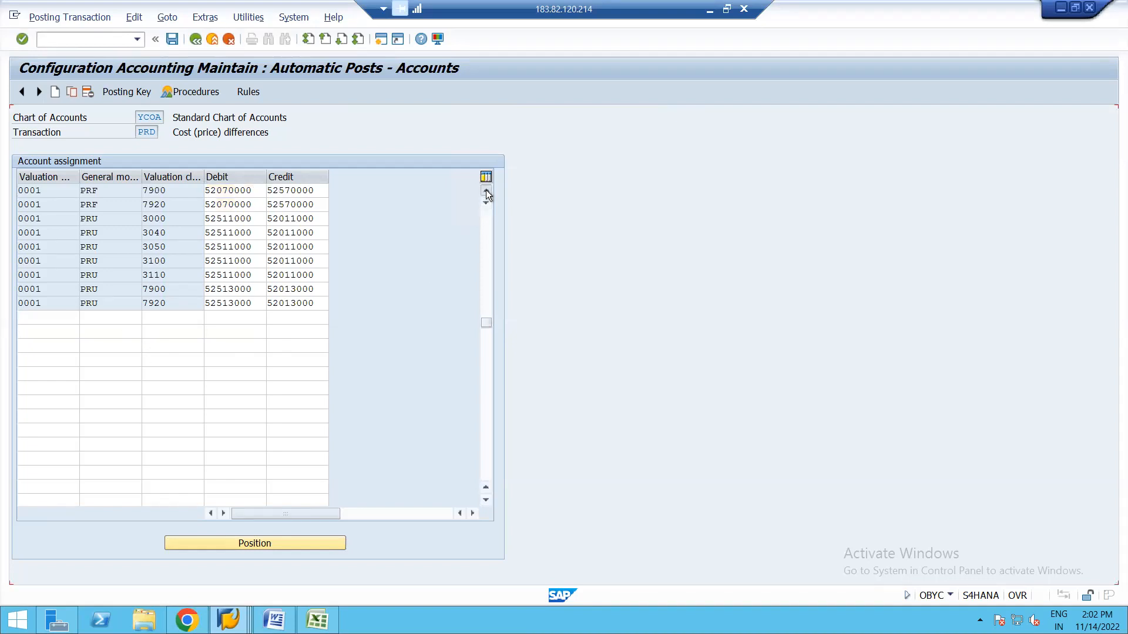
{"action": "left_click", "coordinate": [486, 191]}
{"action": "left_click", "coordinate": [486, 192]}
{"action": "left_click", "coordinate": [486, 191]}
{"action": "left_click", "coordinate": [485, 192]}
{"action": "left_click", "coordinate": [486, 192]}
{"action": "left_click", "coordinate": [486, 192]}
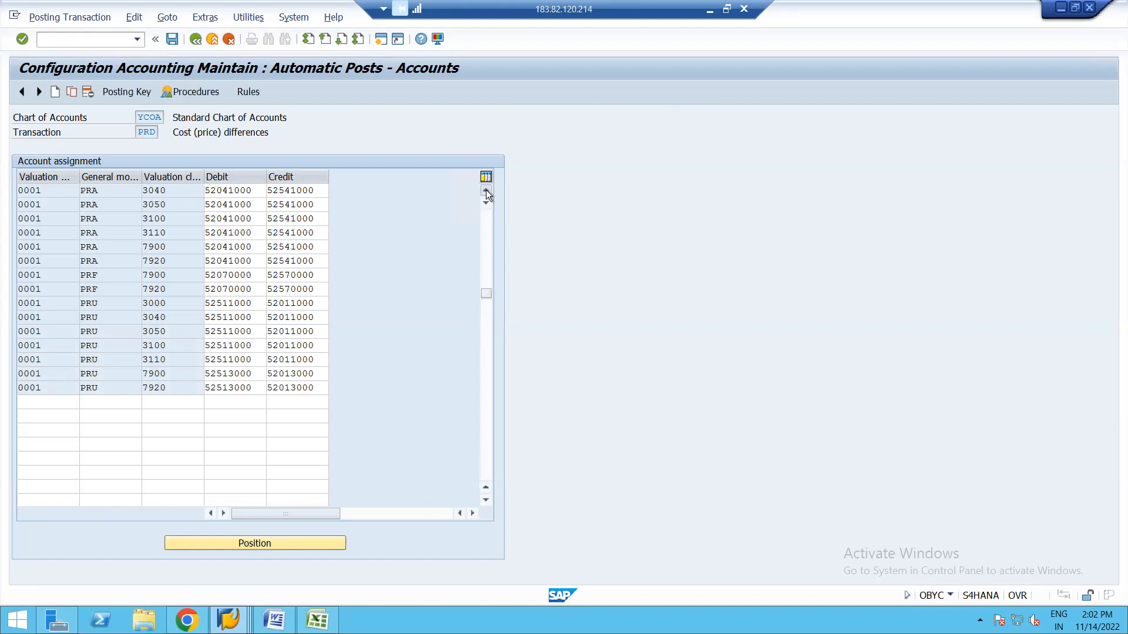
{"action": "left_click", "coordinate": [486, 191]}
{"action": "left_click", "coordinate": [485, 192]}
{"action": "left_click", "coordinate": [486, 191]}
{"action": "left_click", "coordinate": [486, 192]}
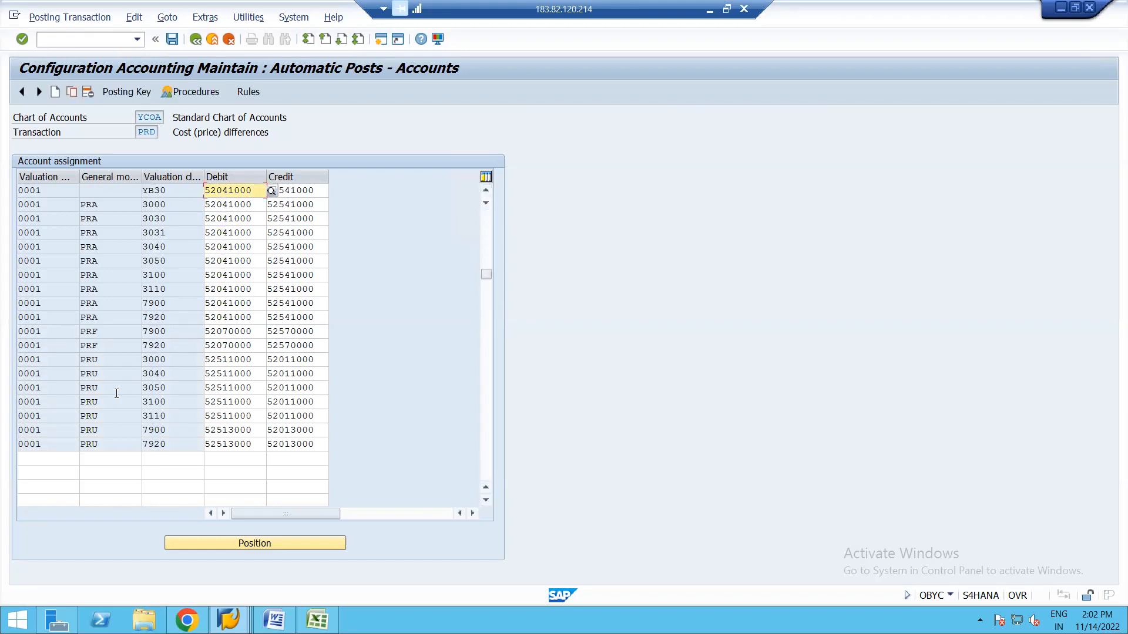
Start a new OBYC row with key 0001, modifier PRD and valuation class 3000.
{"action": "left_click", "coordinate": [51, 456]}
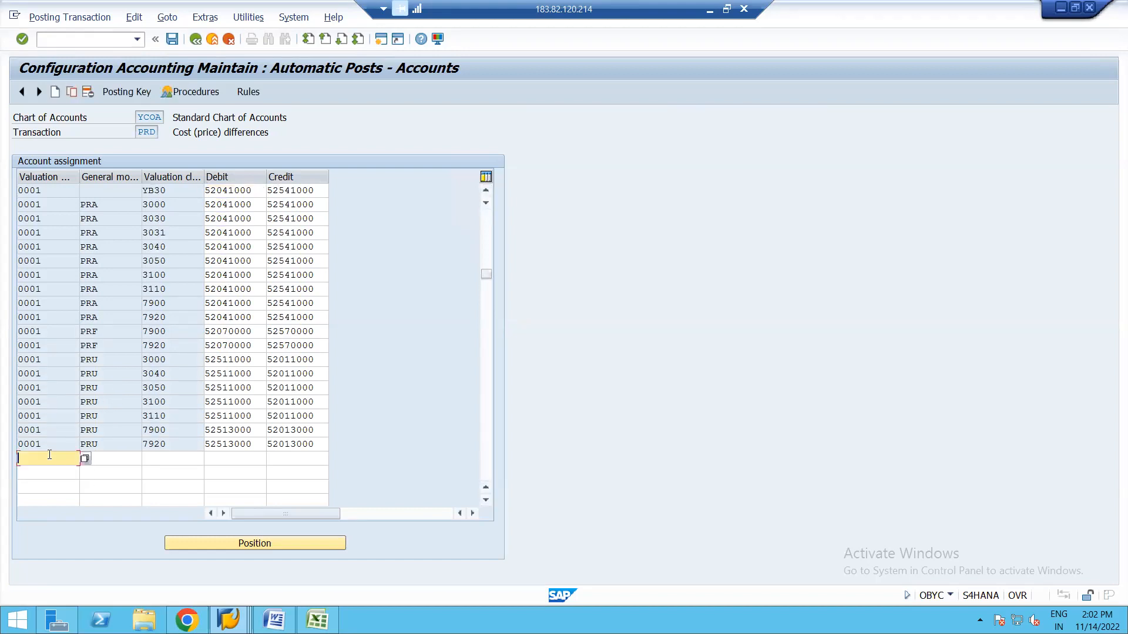
{"action": "type", "text": "0001"}
{"action": "left_click", "coordinate": [97, 459]}
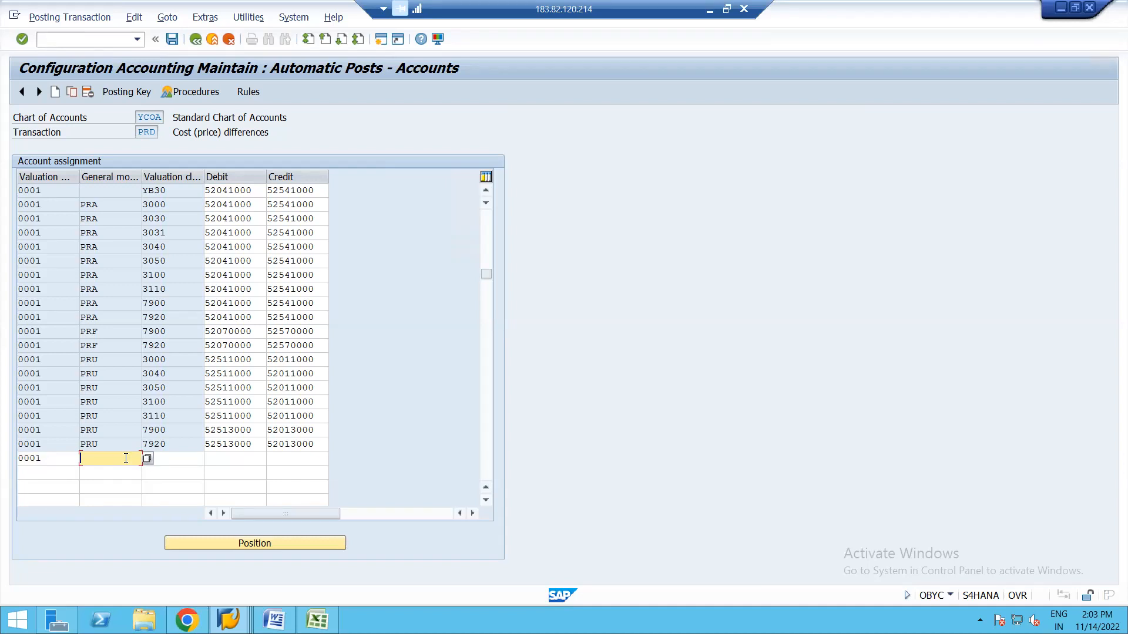
{"action": "type", "text": "PRD"}
{"action": "left_click", "coordinate": [176, 461]}
{"action": "type", "text": "3000"}
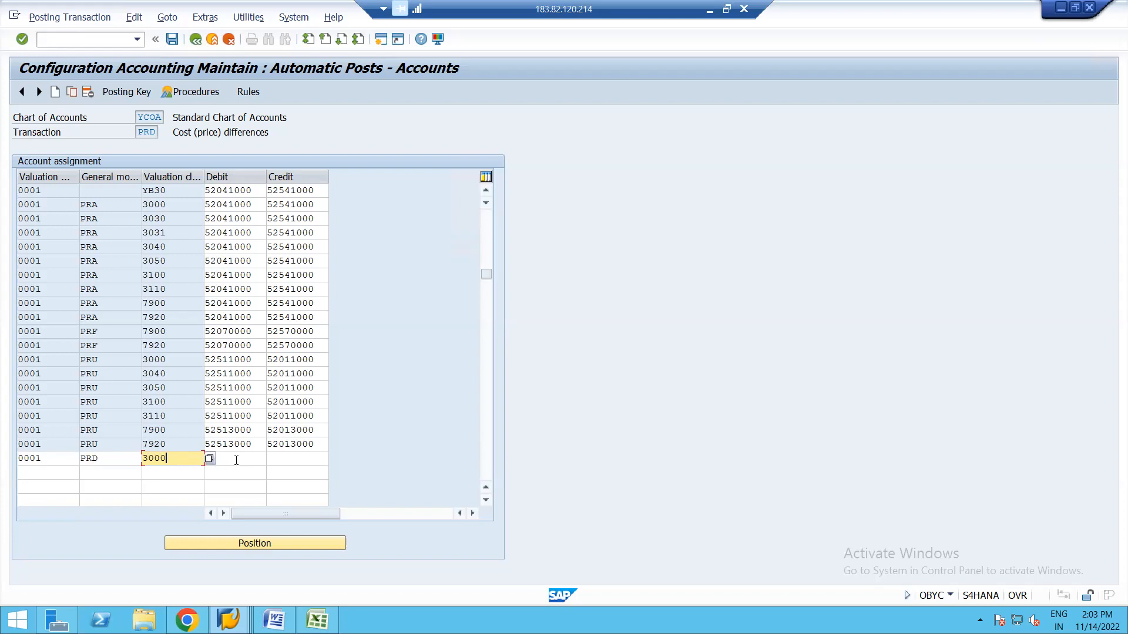
{"action": "left_click", "coordinate": [236, 461]}
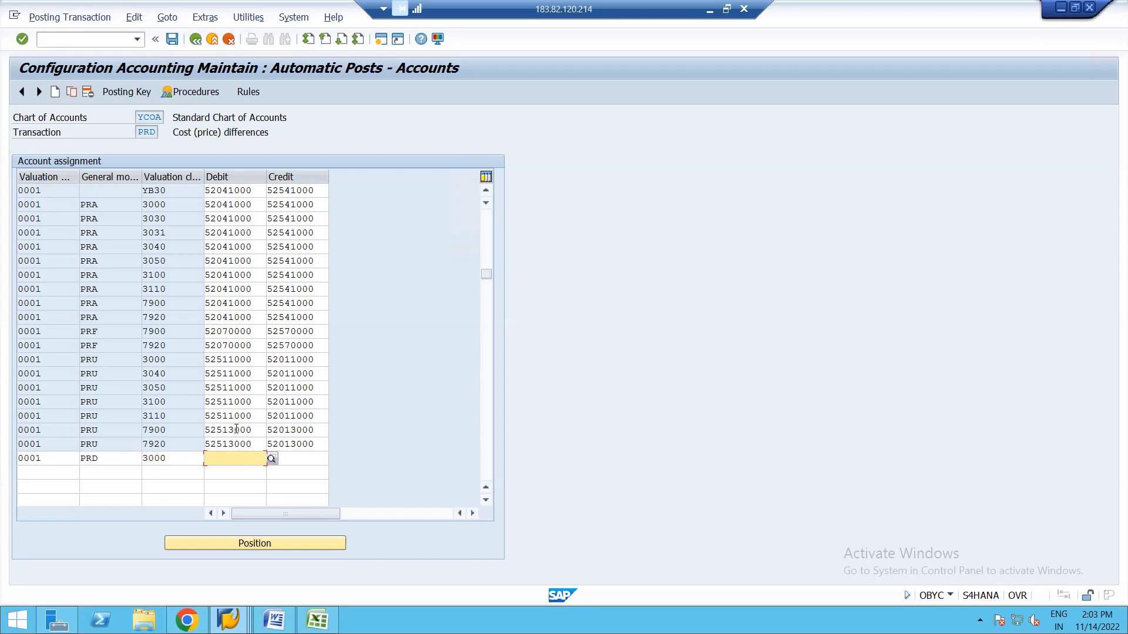
{"action": "left_click", "coordinate": [236, 429]}
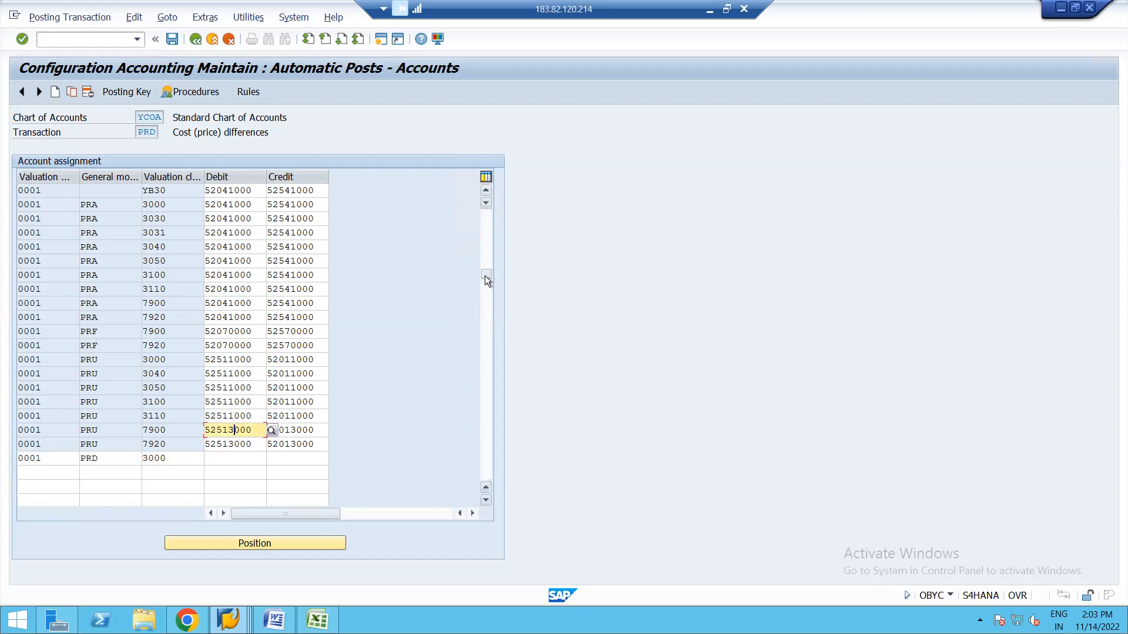
{"action": "key", "text": "Return"}
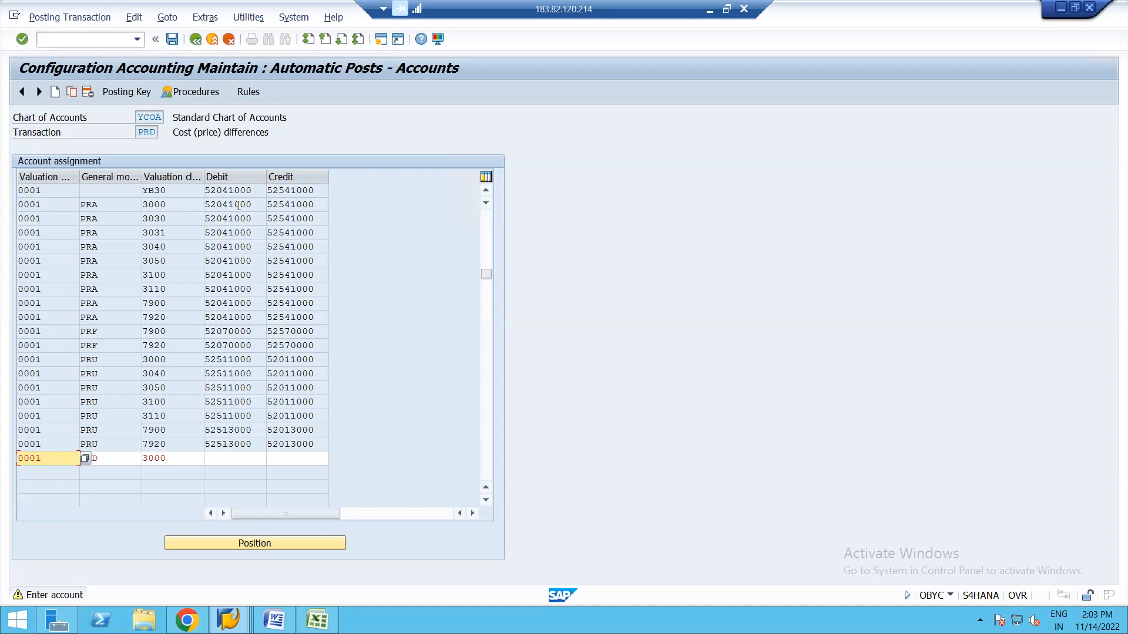
Copy debit account 52041000 and credit account 52541000 into the PRD 3000 row and confirm it.
{"action": "left_click_drag", "start_coordinate": [256, 205], "coordinate": [191, 215]}
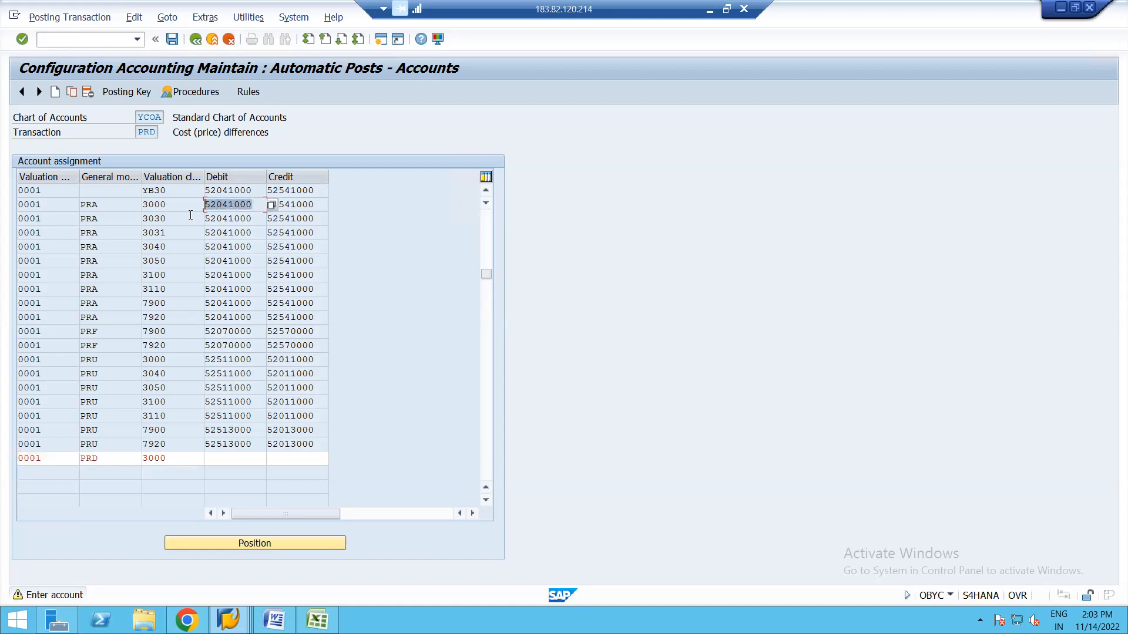
{"action": "key", "text": "ctrl+c"}
{"action": "left_click", "coordinate": [226, 458]}
{"action": "key", "text": "ctrl+v"}
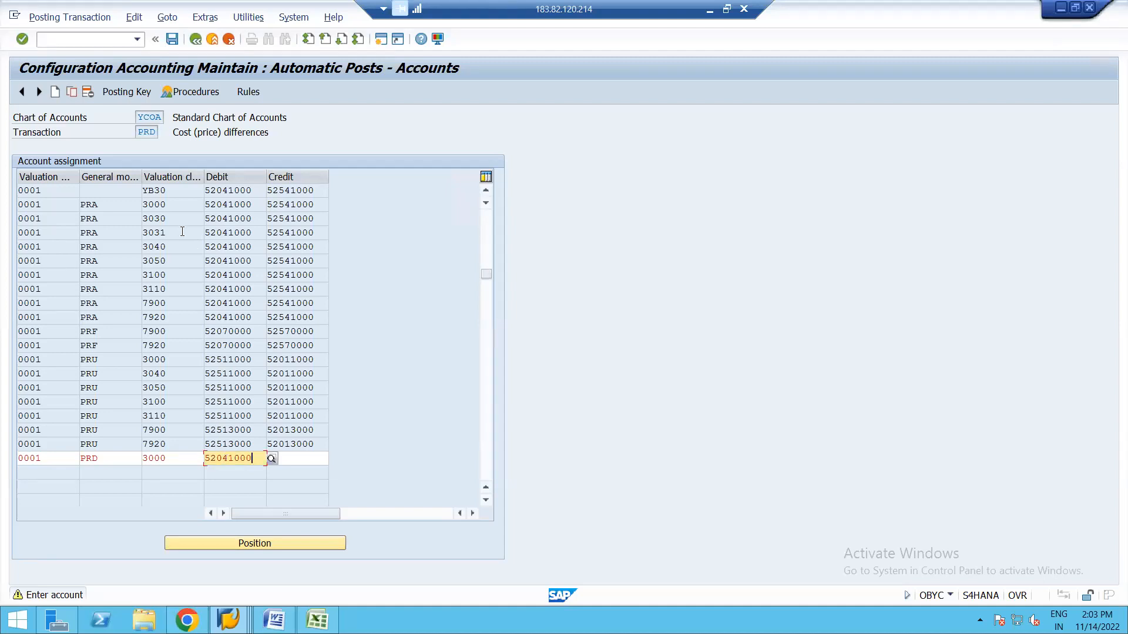
{"action": "left_click_drag", "start_coordinate": [319, 206], "coordinate": [263, 206]}
{"action": "double_click", "coordinate": [263, 206]}
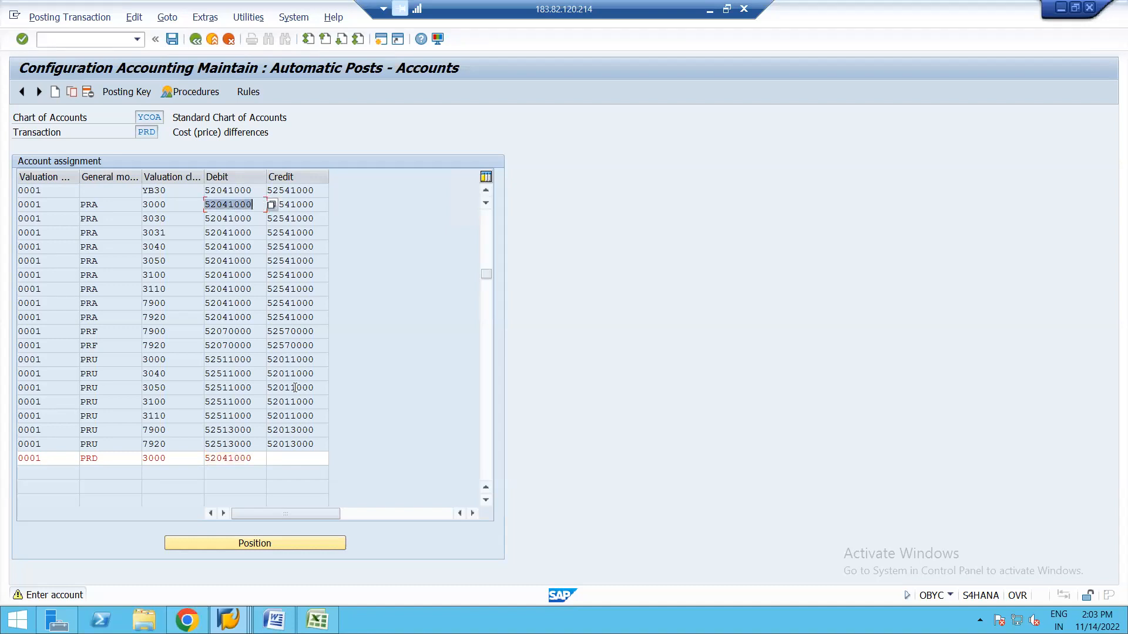
{"action": "left_click", "coordinate": [290, 462]}
{"action": "key", "text": "ctrl+v"}
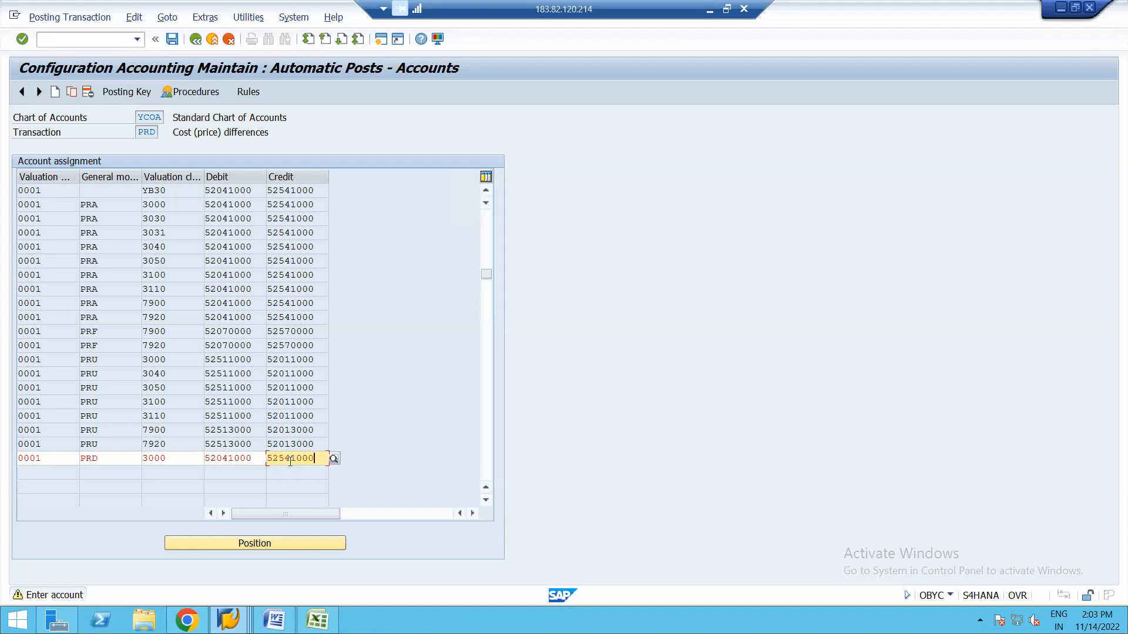
{"action": "key", "text": "Return"}
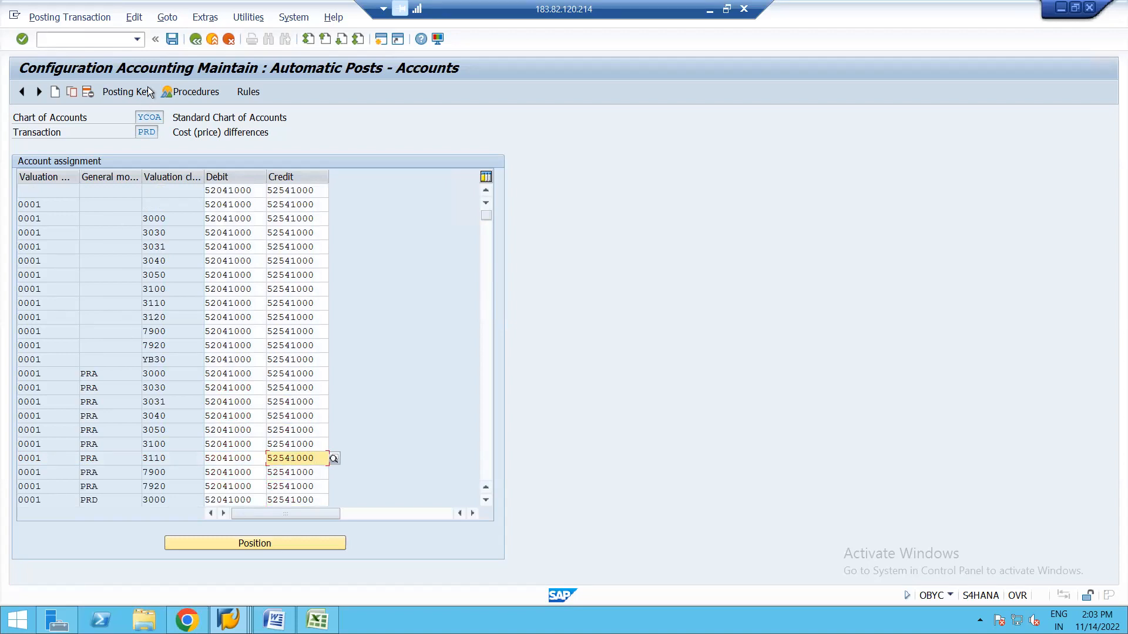
Save the entry under the customizing request and return to the procedures list.
{"action": "left_click", "coordinate": [171, 40]}
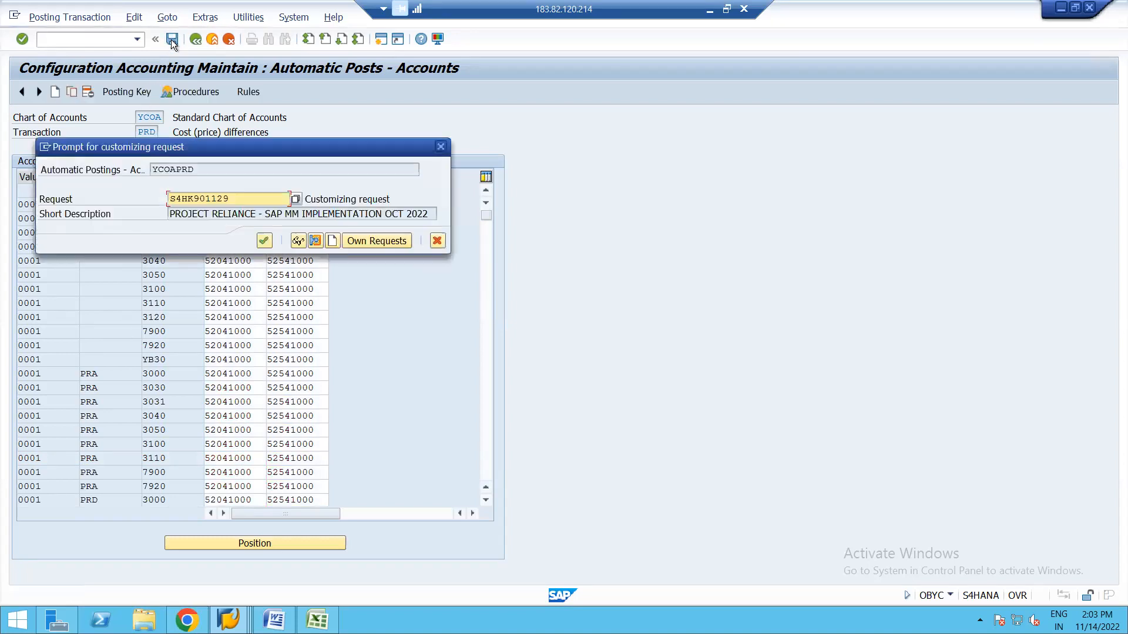
{"action": "key", "text": "Return"}
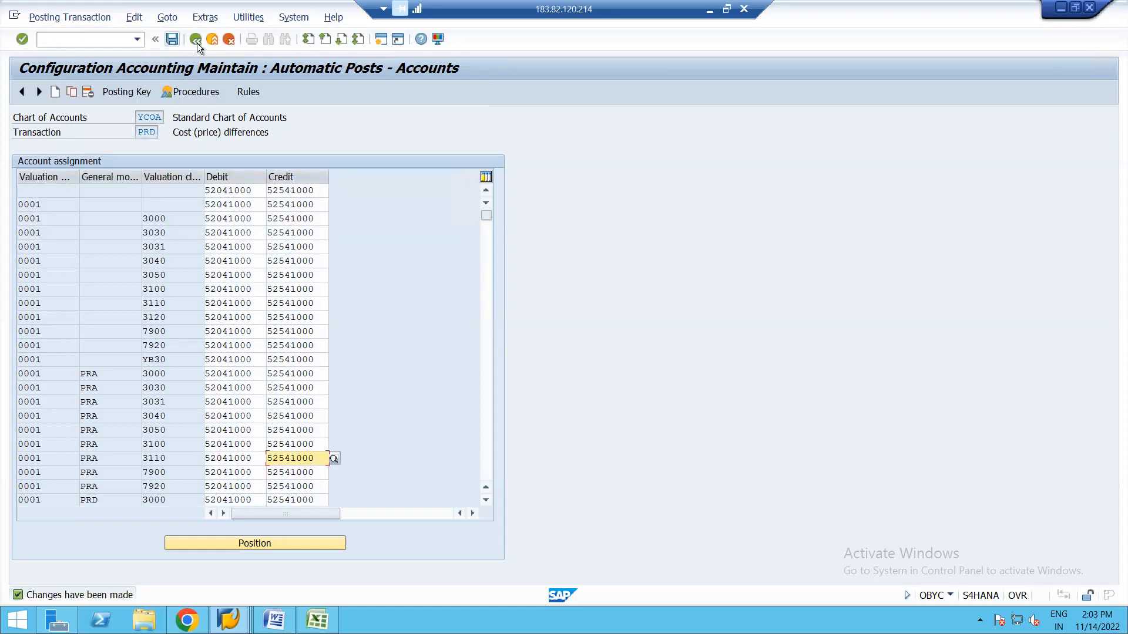
{"action": "left_click", "coordinate": [198, 41]}
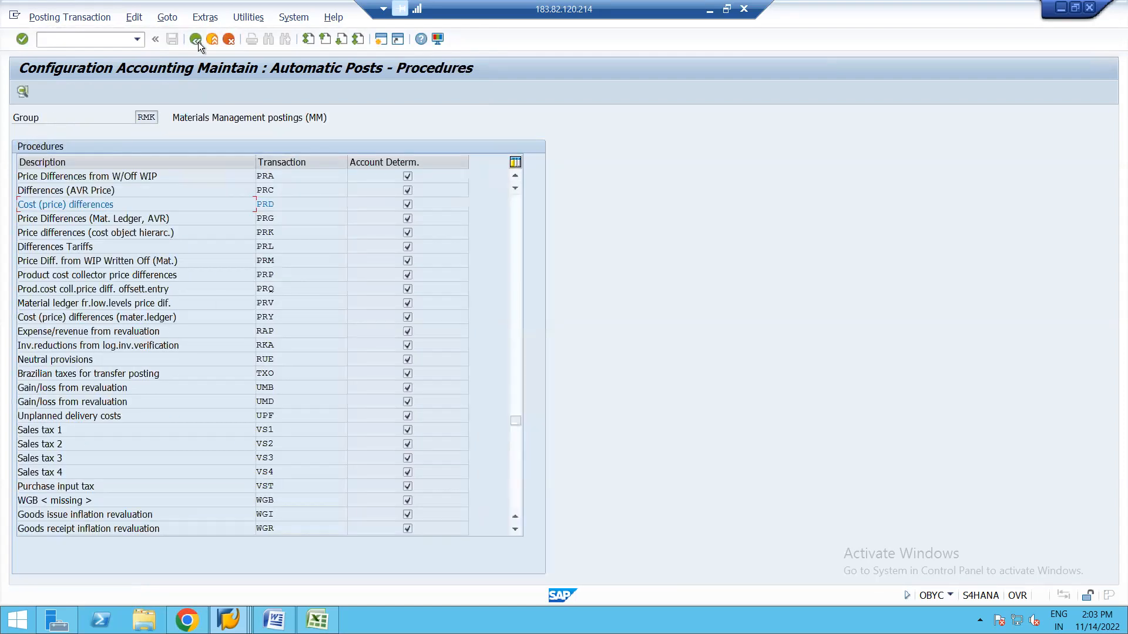
Close the Performance Assistant and switch to the open goods receipt window.
{"action": "left_click", "coordinate": [199, 41]}
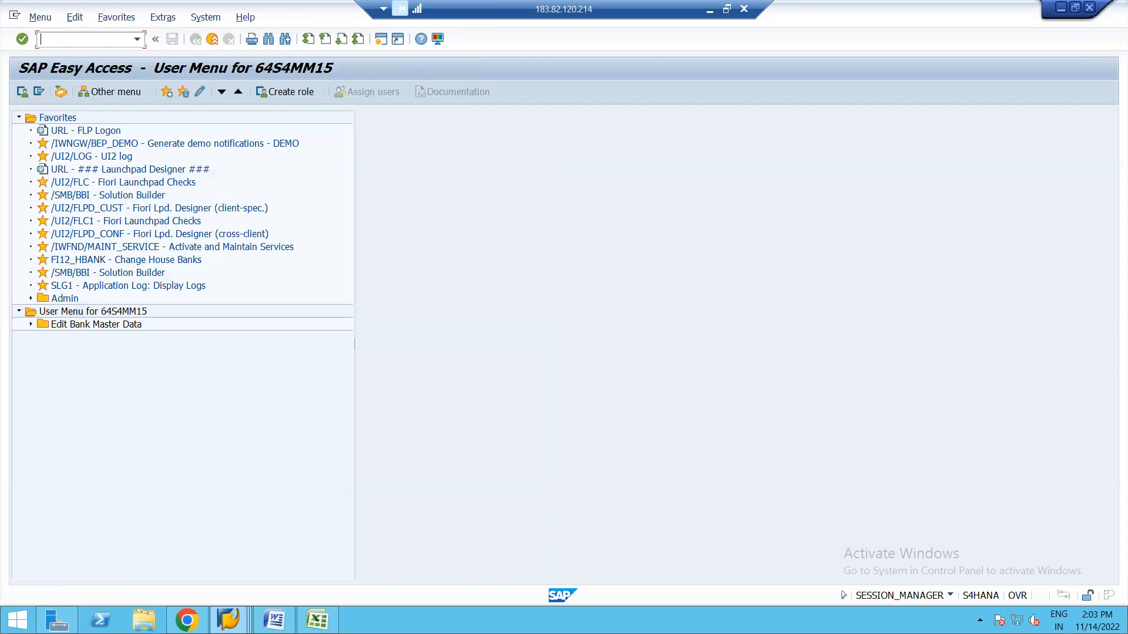
{"action": "left_click", "coordinate": [228, 620]}
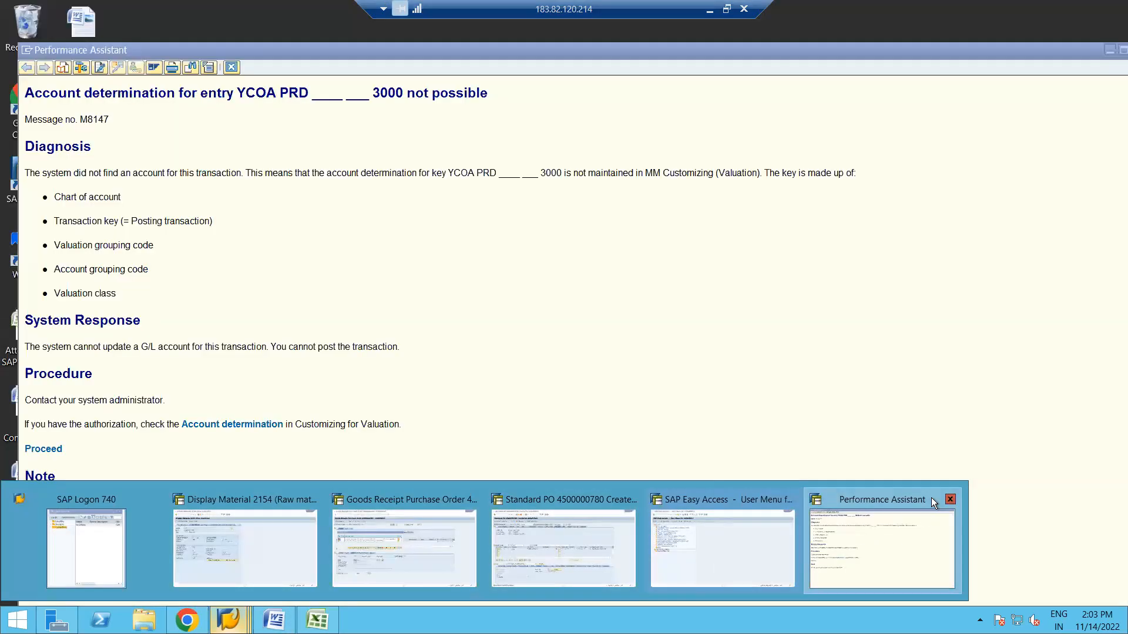
{"action": "left_click", "coordinate": [950, 499]}
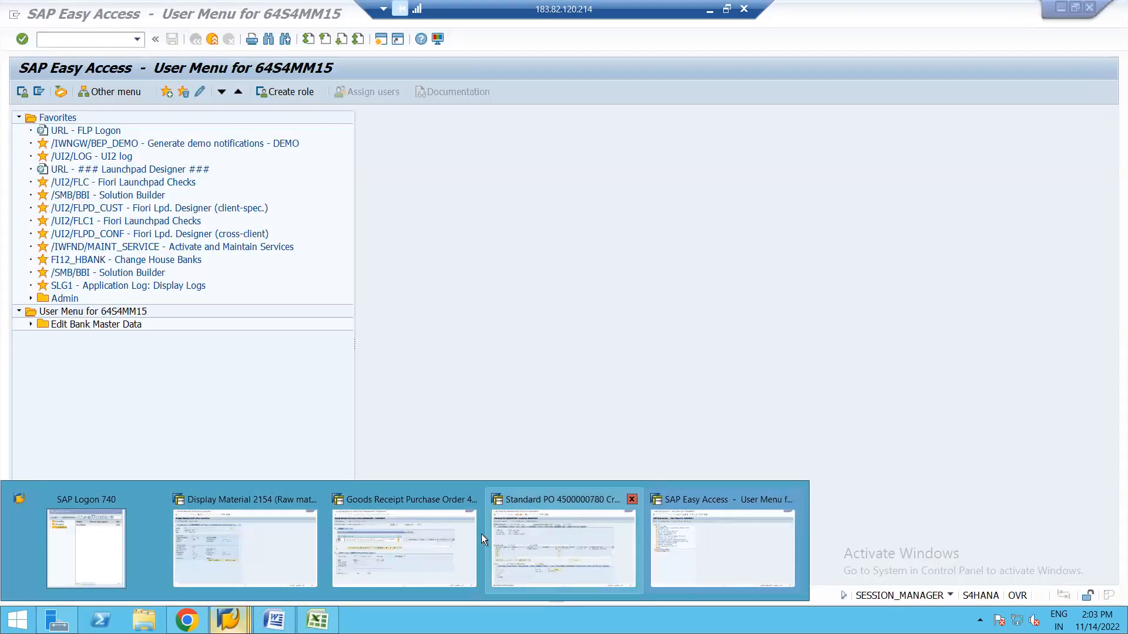
{"action": "left_click", "coordinate": [421, 556]}
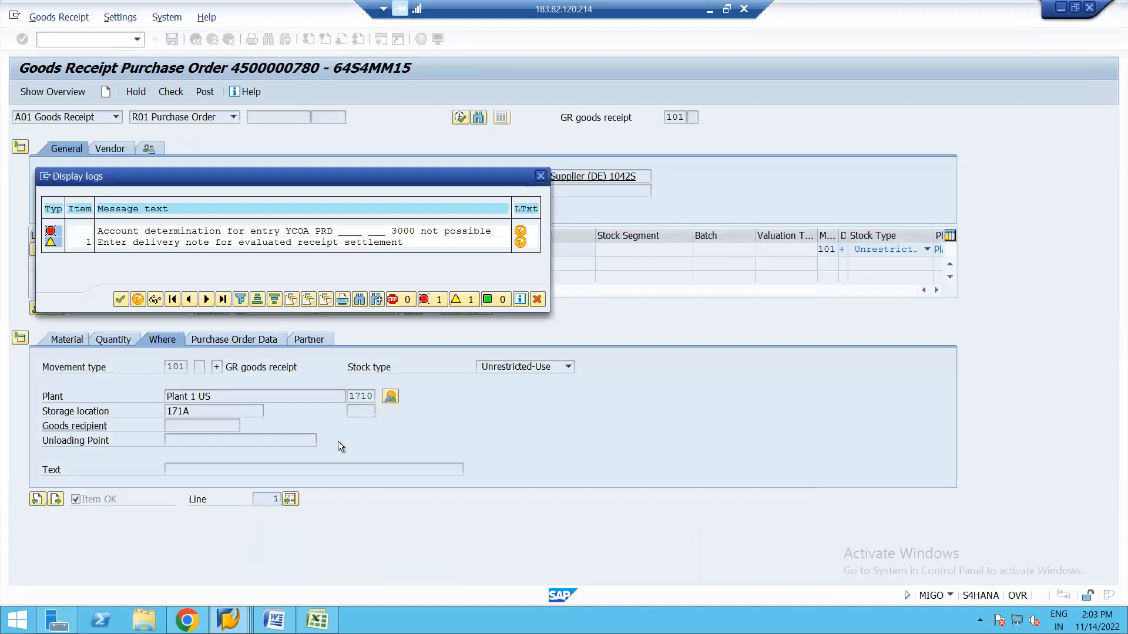
{"action": "left_click", "coordinate": [120, 298]}
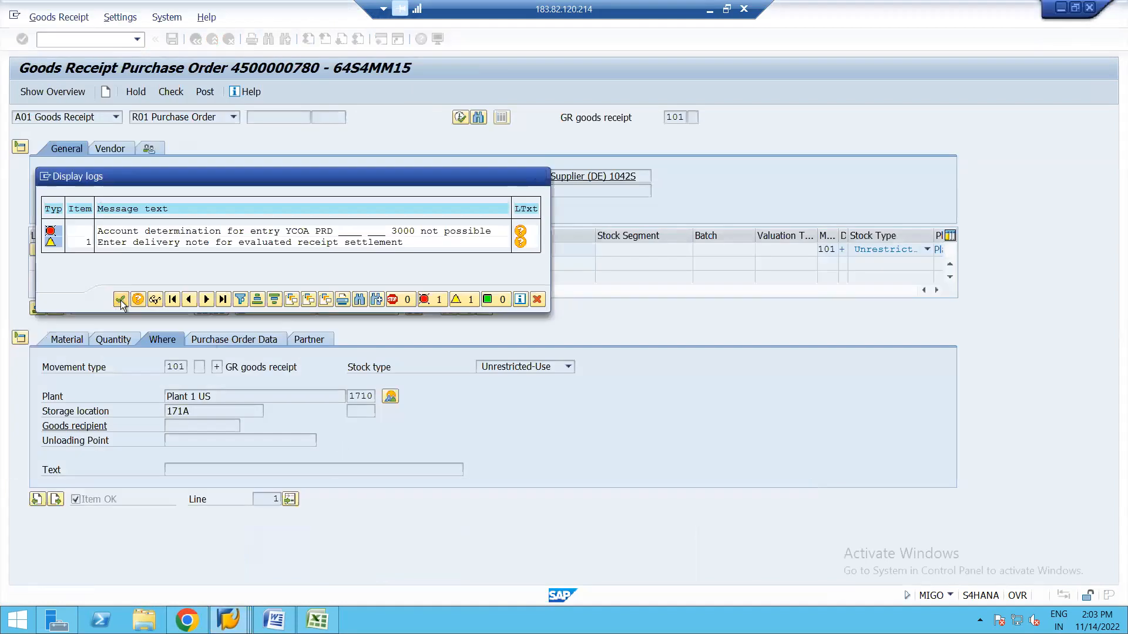
Check and re-post the goods receipt, then leave MIGO without saving.
{"action": "left_click", "coordinate": [171, 92]}
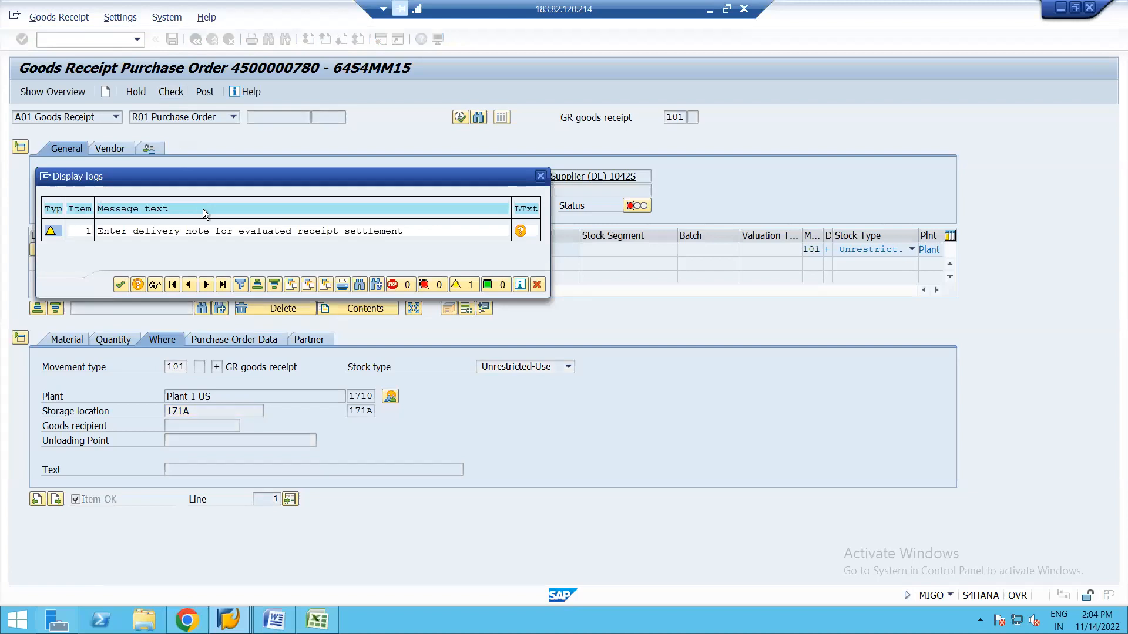
{"action": "key", "text": "Return"}
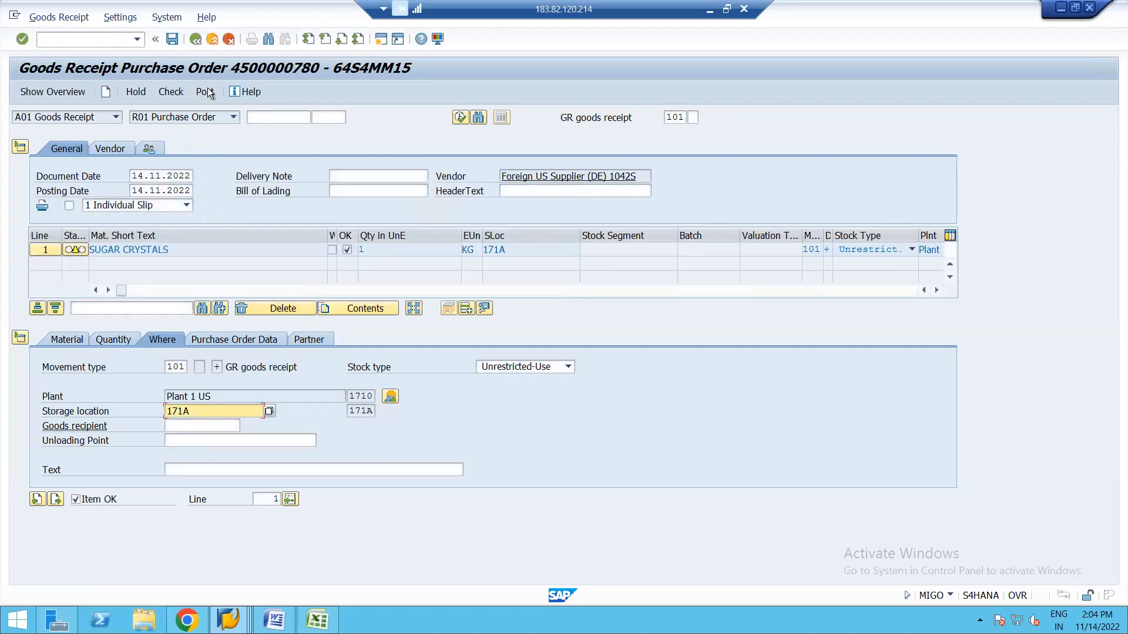
{"action": "left_click", "coordinate": [207, 88]}
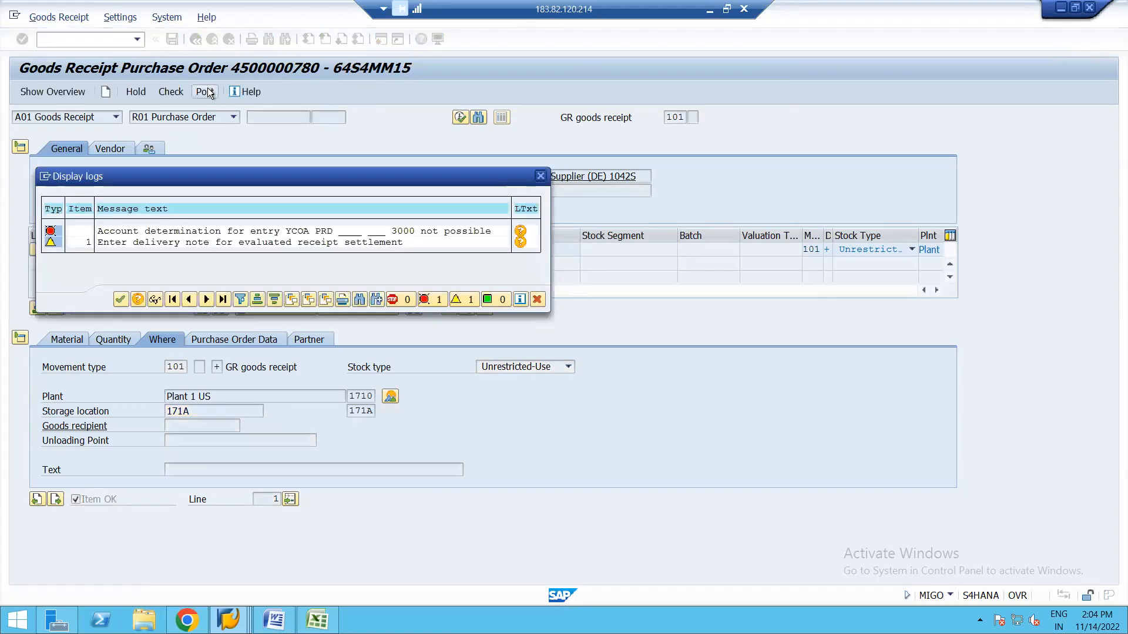
{"action": "key", "text": "Return"}
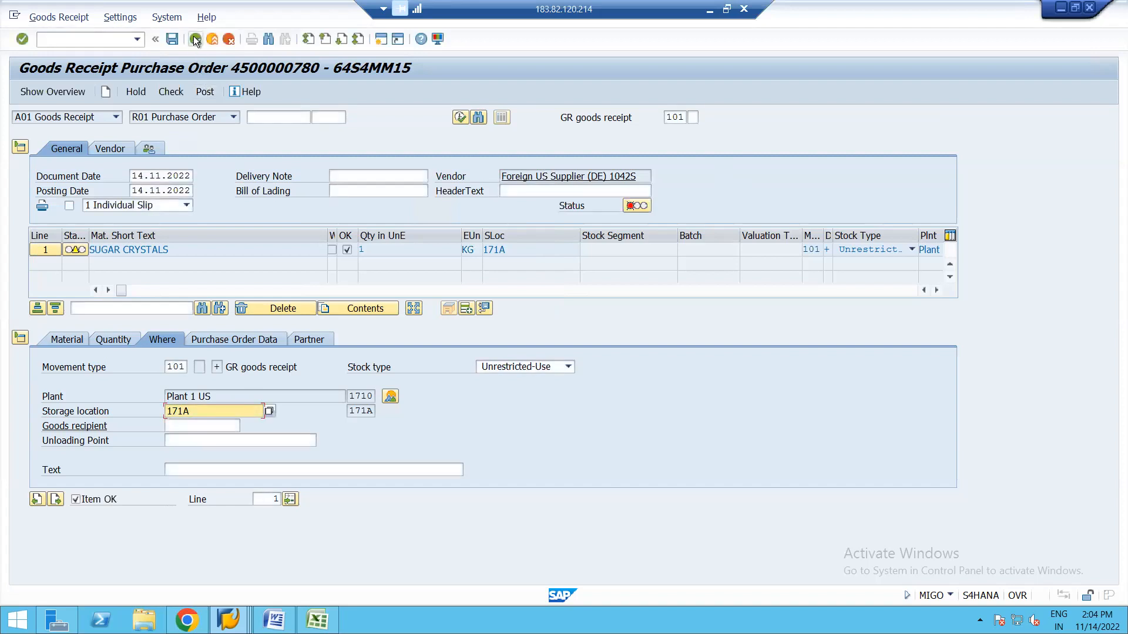
{"action": "left_click", "coordinate": [195, 39]}
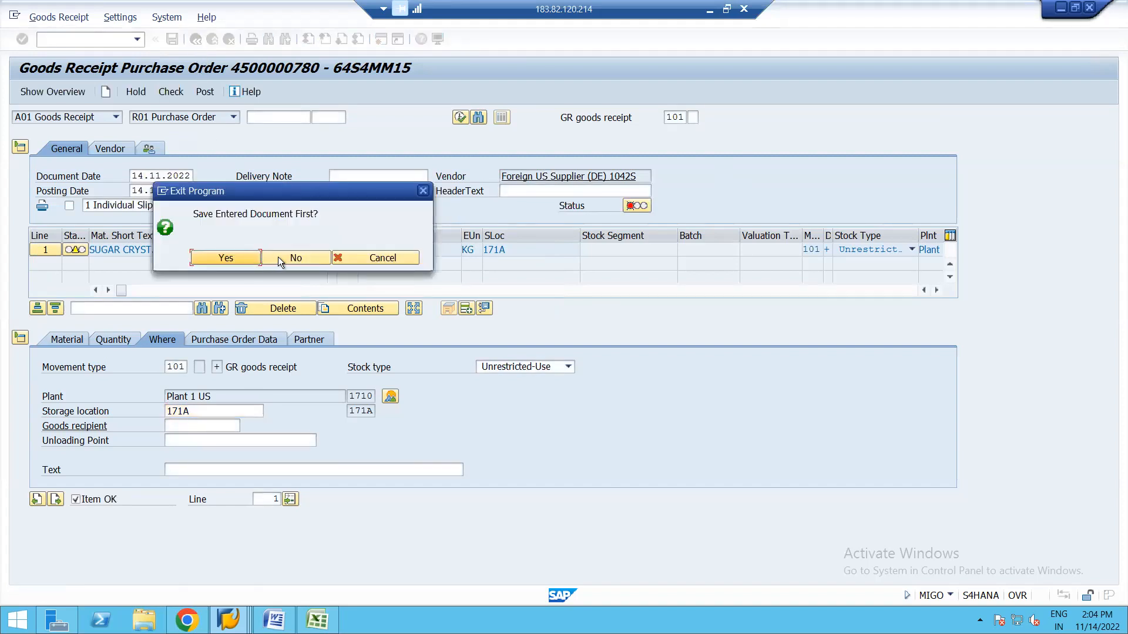
{"action": "left_click", "coordinate": [284, 258]}
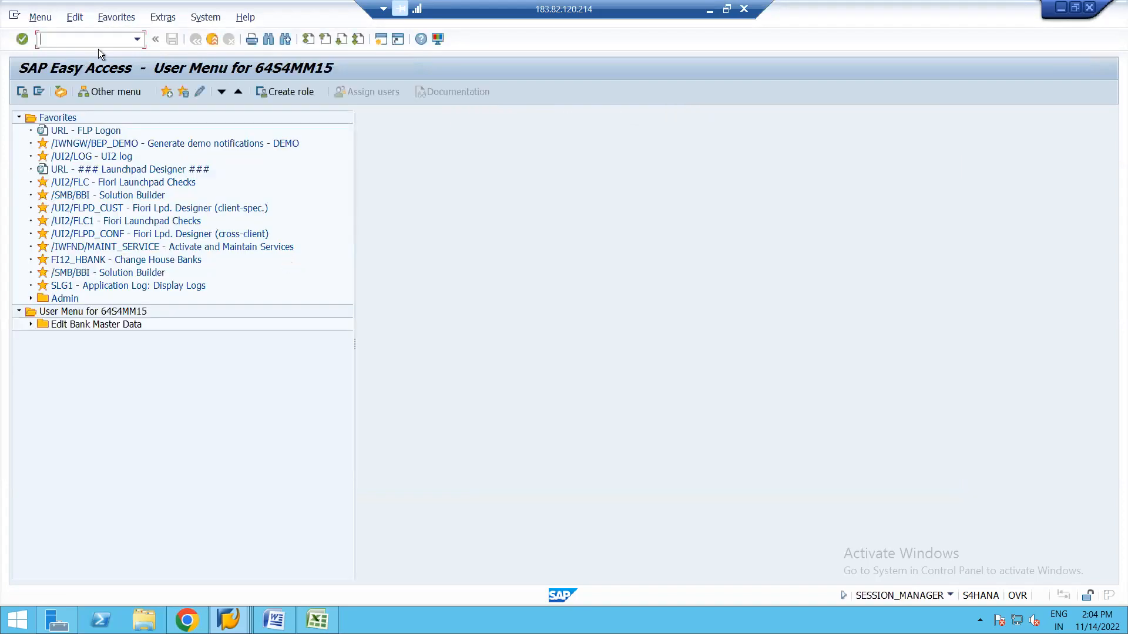
{"action": "type", "text": "MIGO"}
{"action": "key", "text": "Return"}
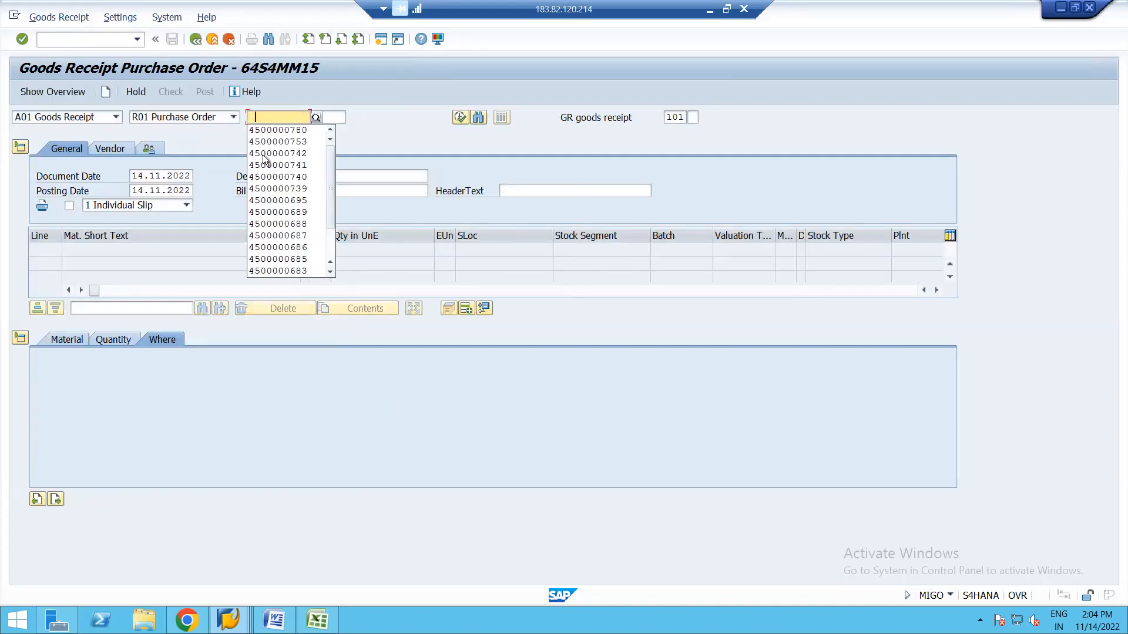
{"action": "left_click", "coordinate": [290, 129]}
{"action": "key", "text": "Return"}
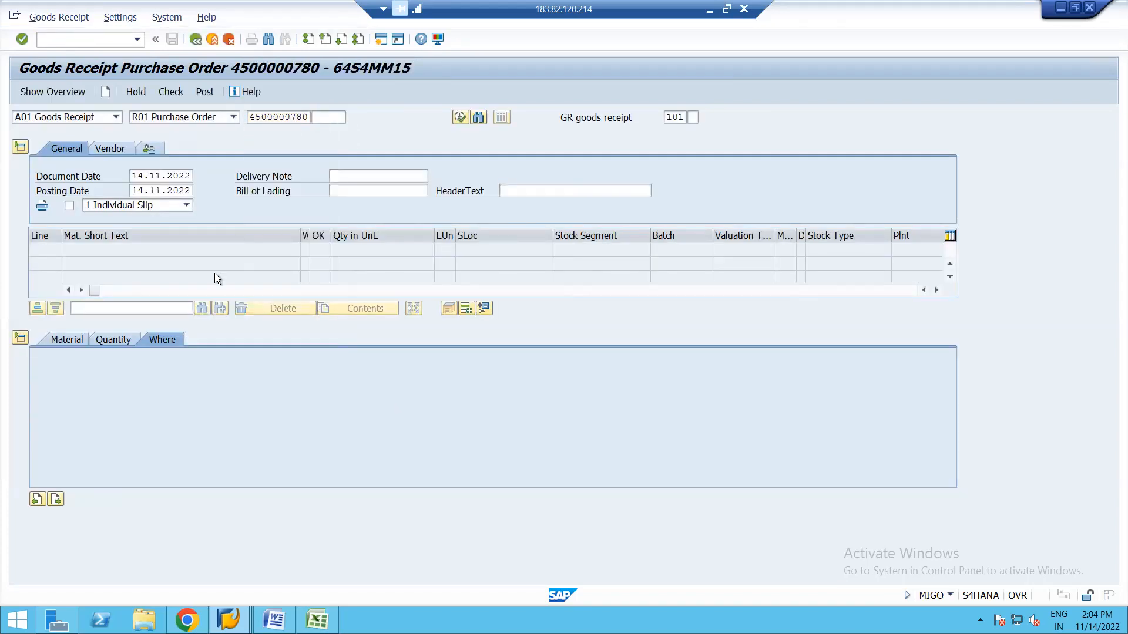
{"action": "left_click", "coordinate": [76, 499]}
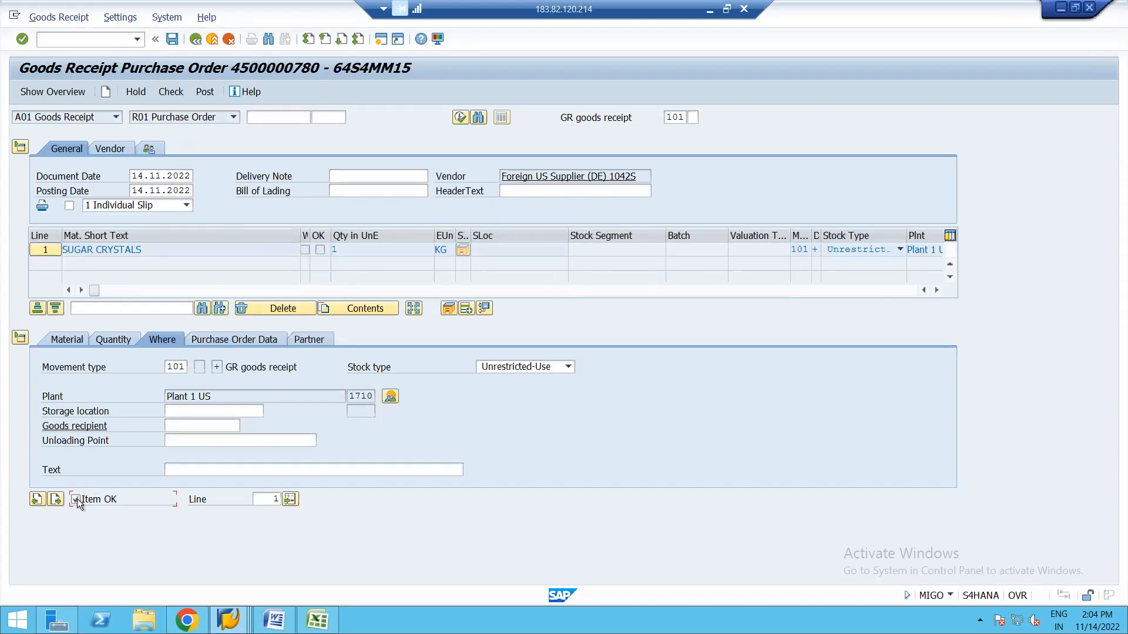
Check the receipt, set storage location 171A, post, and exit without saving after the error.
{"action": "left_click", "coordinate": [171, 94]}
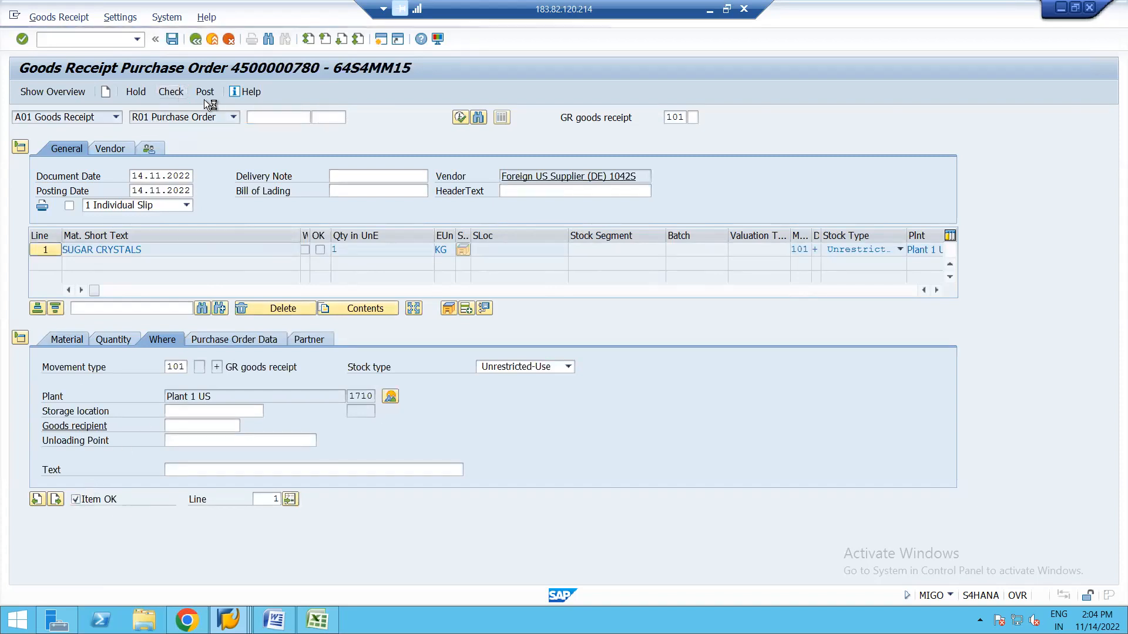
{"action": "key", "text": "Return"}
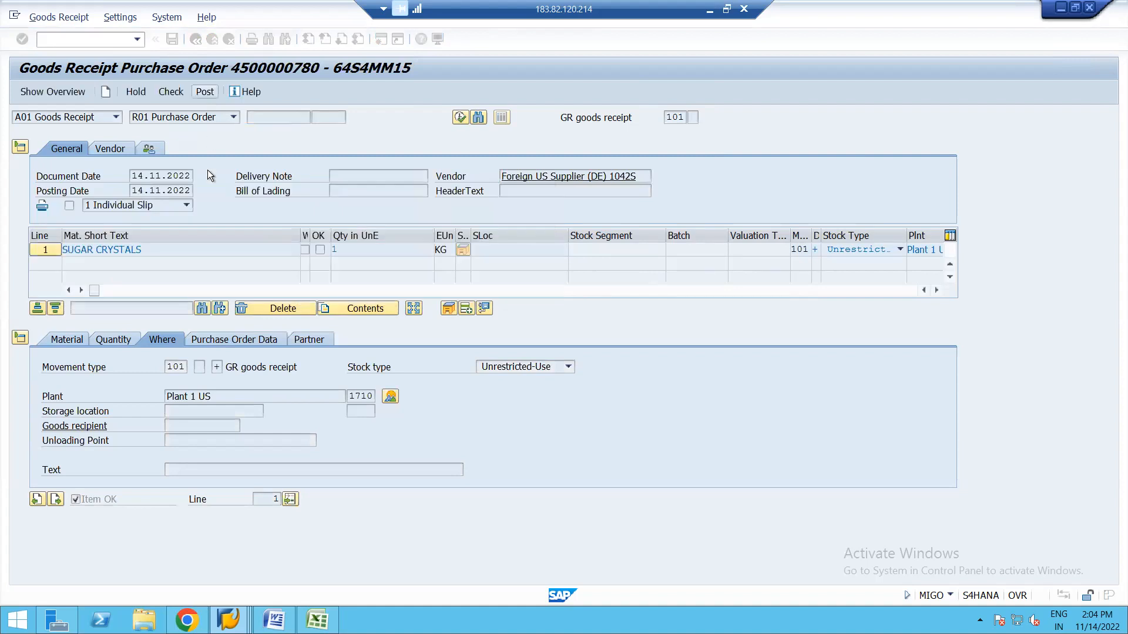
{"action": "left_click", "coordinate": [210, 411]}
{"action": "type", "text": "171A"}
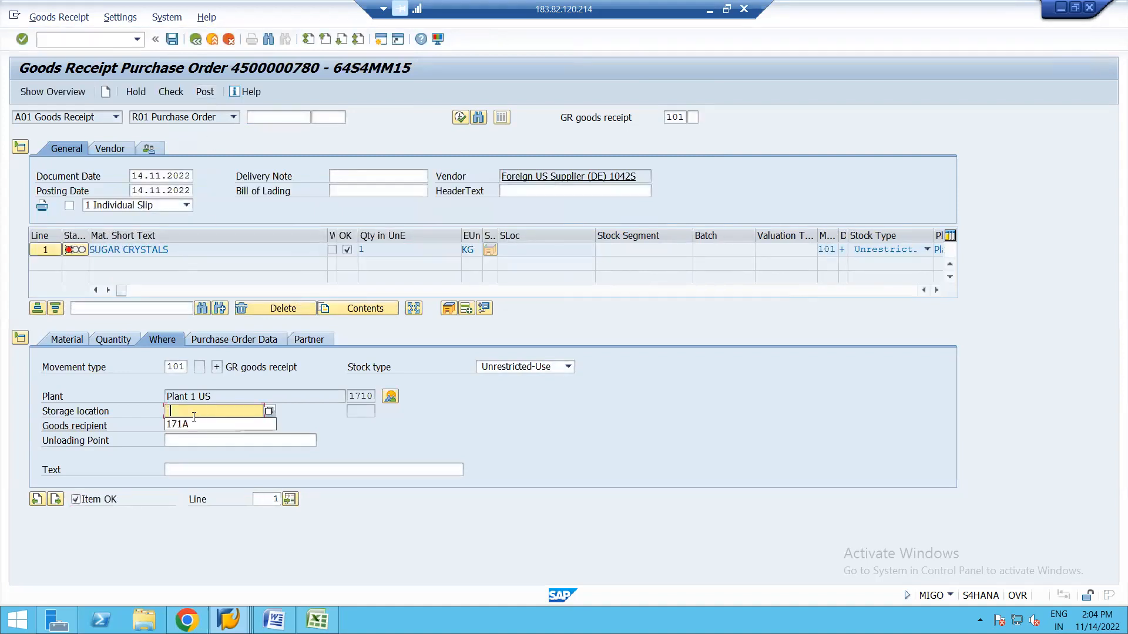
{"action": "left_click", "coordinate": [204, 91]}
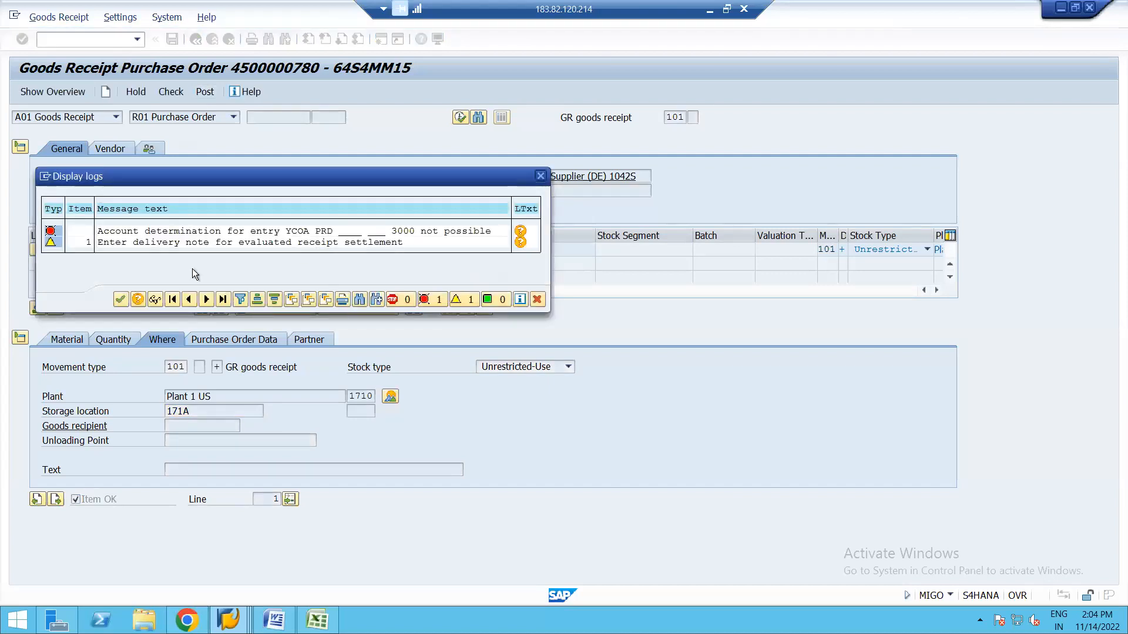
{"action": "left_click", "coordinate": [120, 301]}
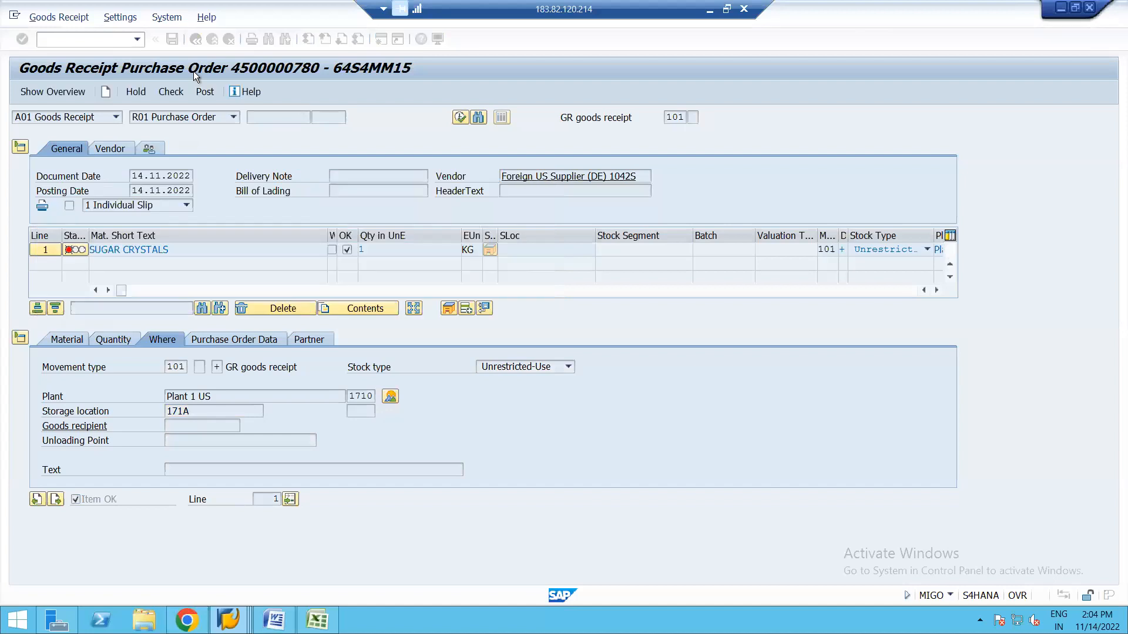
{"action": "key", "text": "F3"}
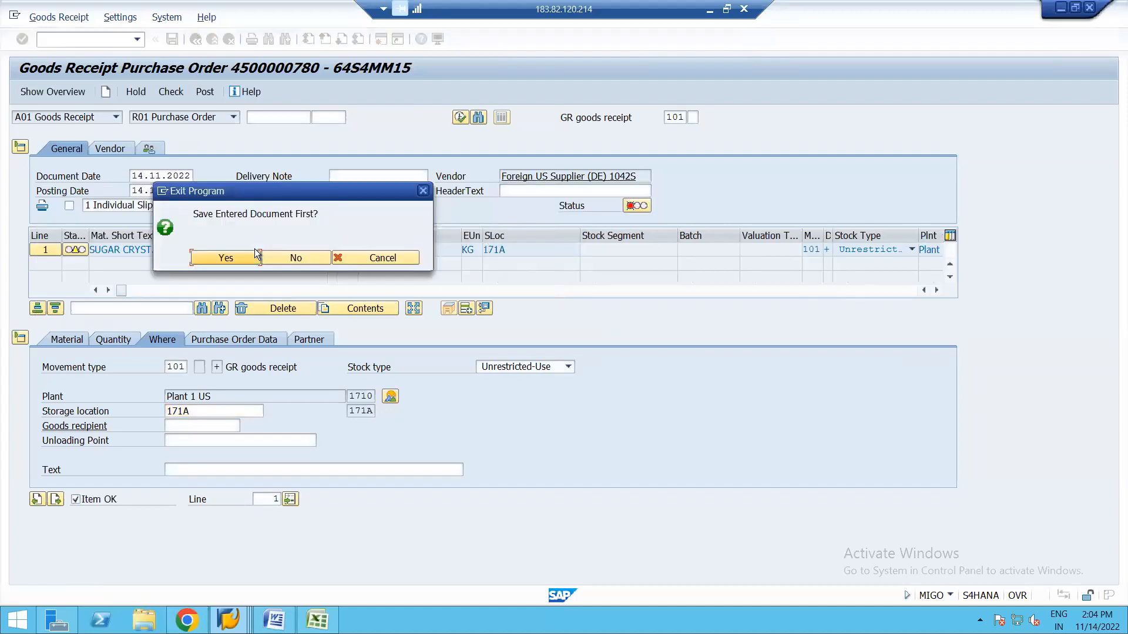
{"action": "left_click", "coordinate": [290, 257]}
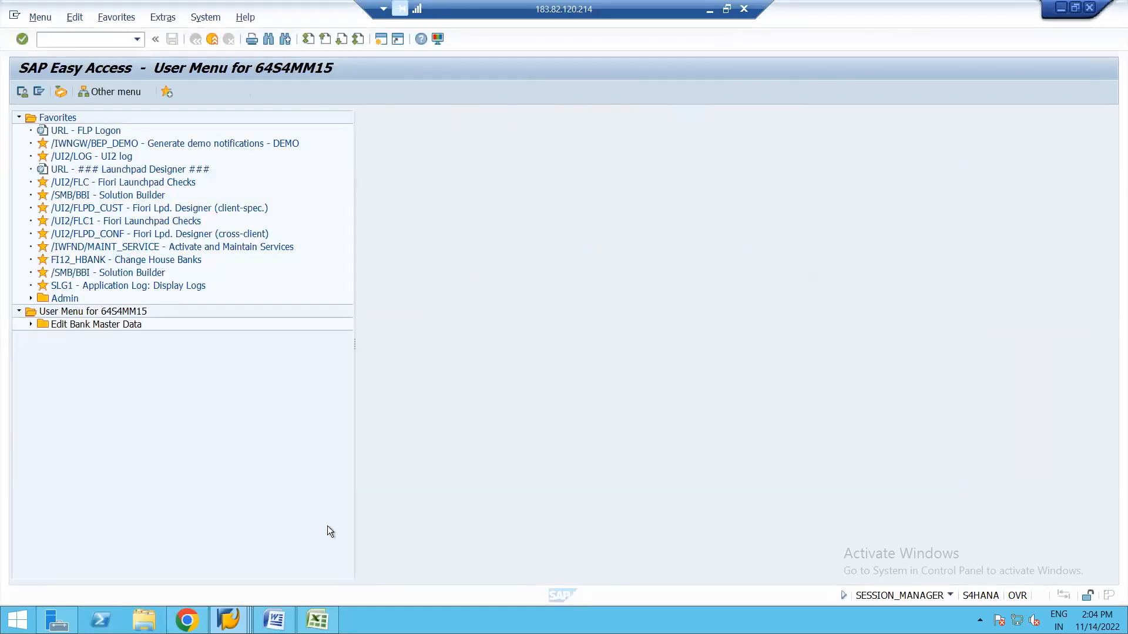
{"action": "left_click", "coordinate": [228, 620]}
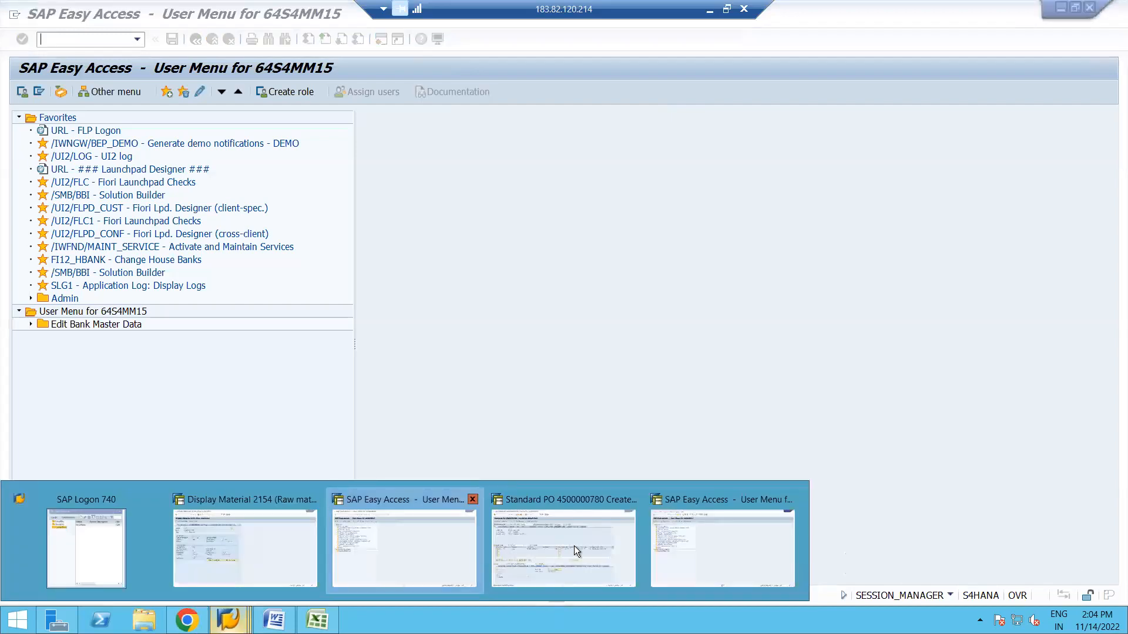
{"action": "left_click", "coordinate": [396, 540]}
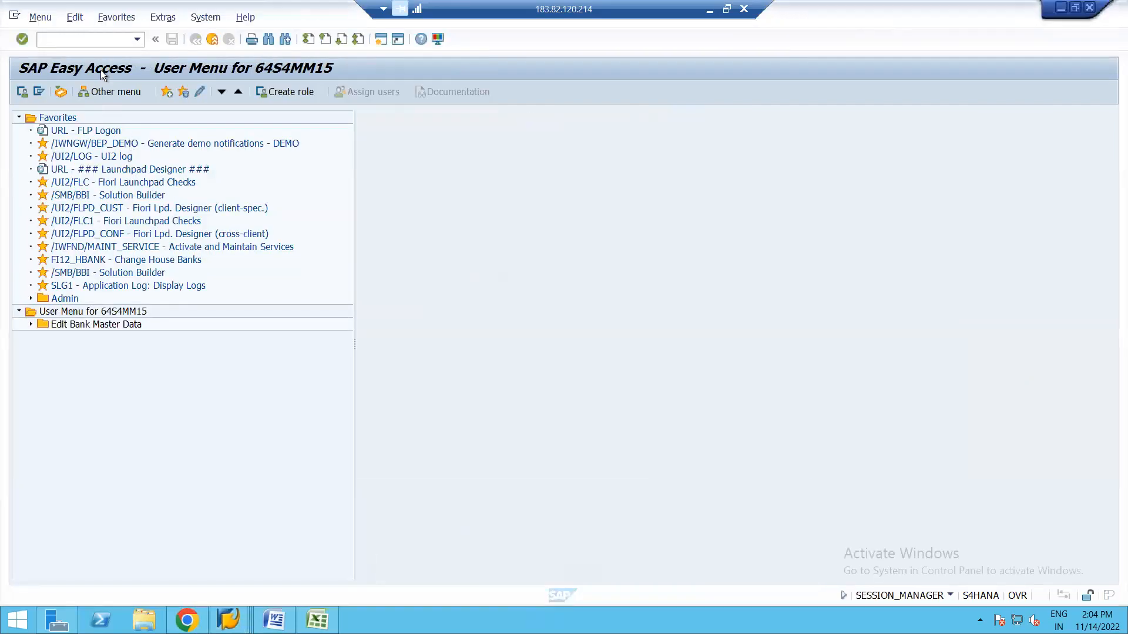
{"action": "left_click", "coordinate": [90, 42]}
{"action": "type", "text": "OBYC"}
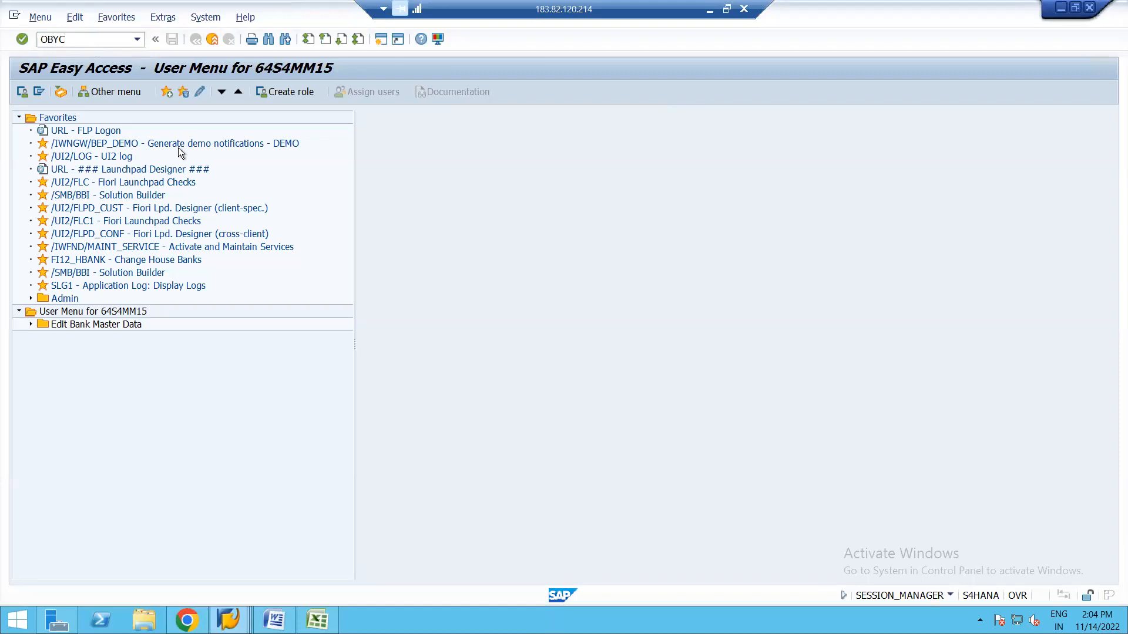
{"action": "key", "text": "Return"}
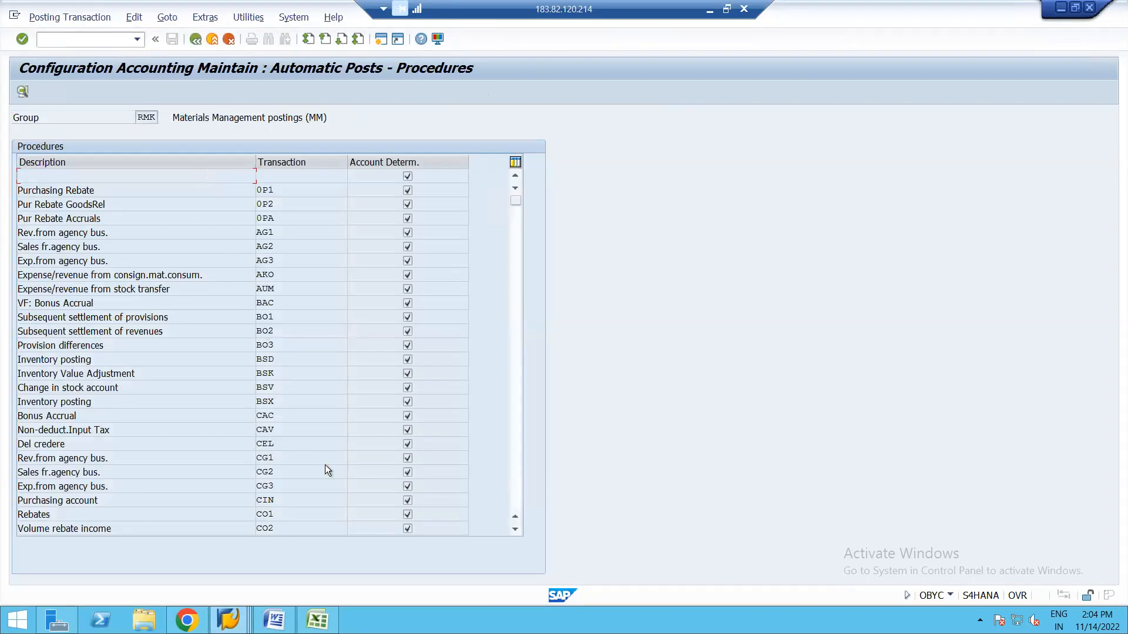
{"action": "left_click", "coordinate": [516, 357]}
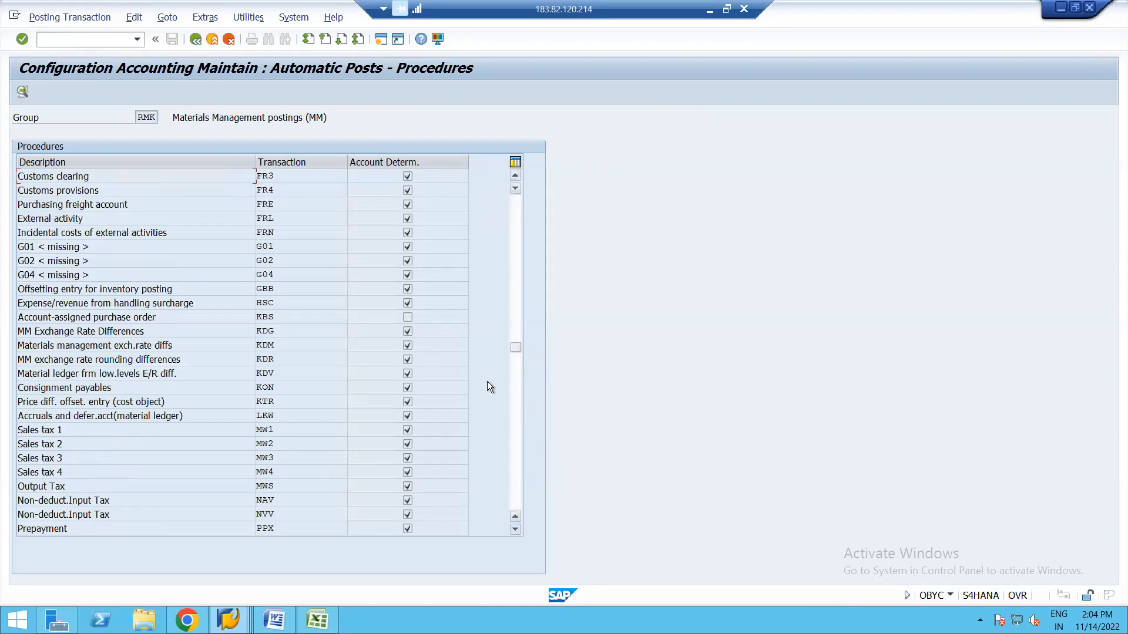
{"action": "left_click", "coordinate": [513, 397]}
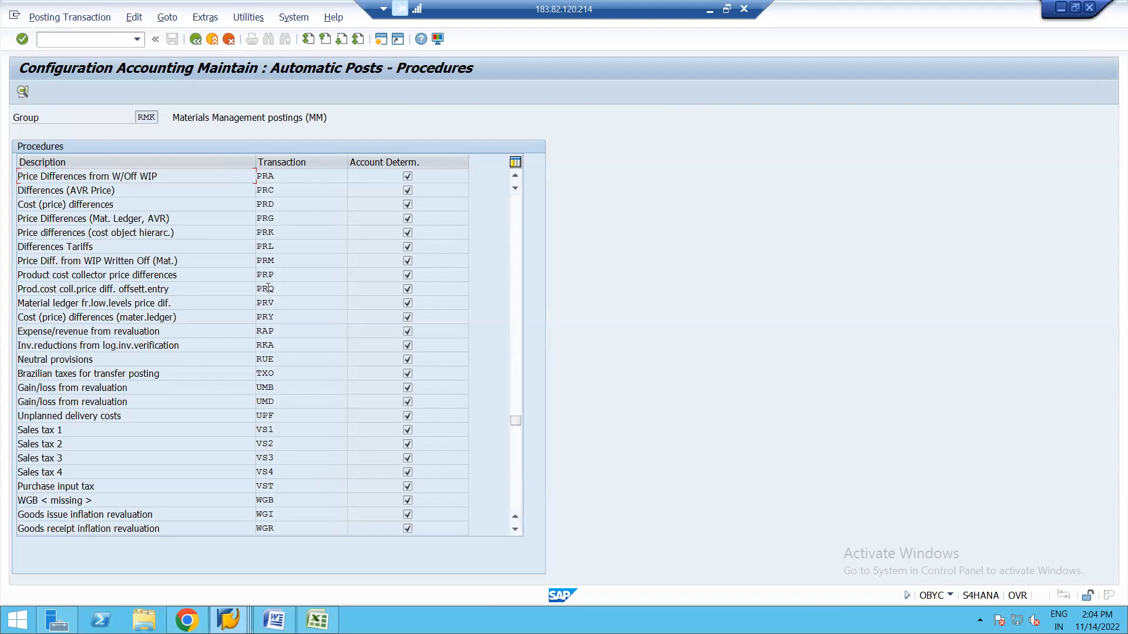
{"action": "double_click", "coordinate": [266, 205]}
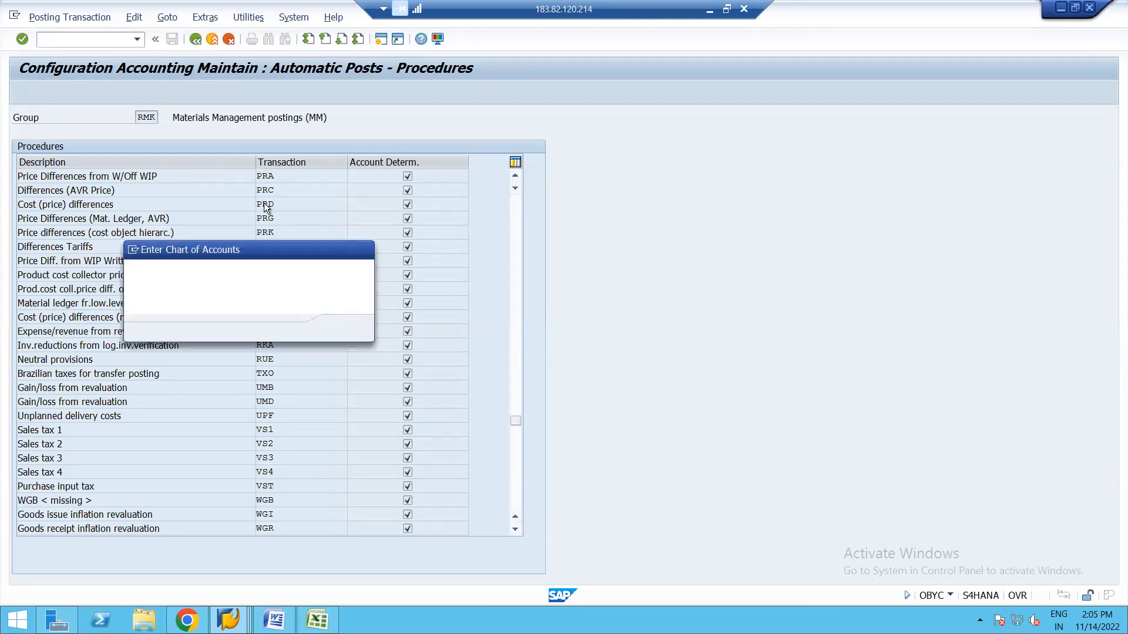
{"action": "key", "text": "Return"}
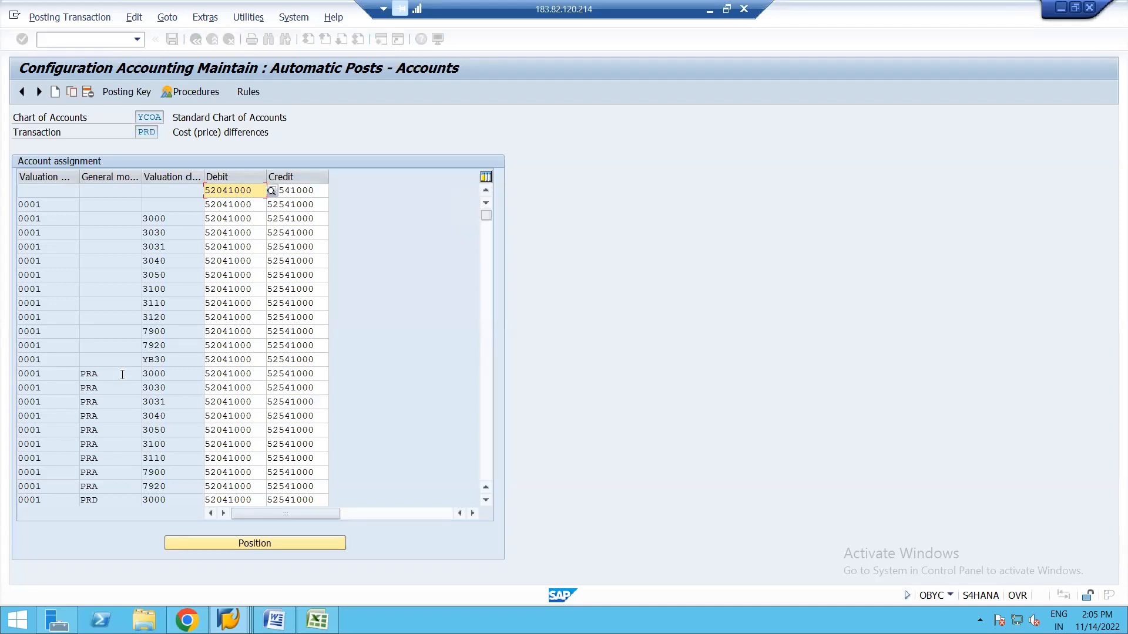
{"action": "double_click", "coordinate": [123, 374]}
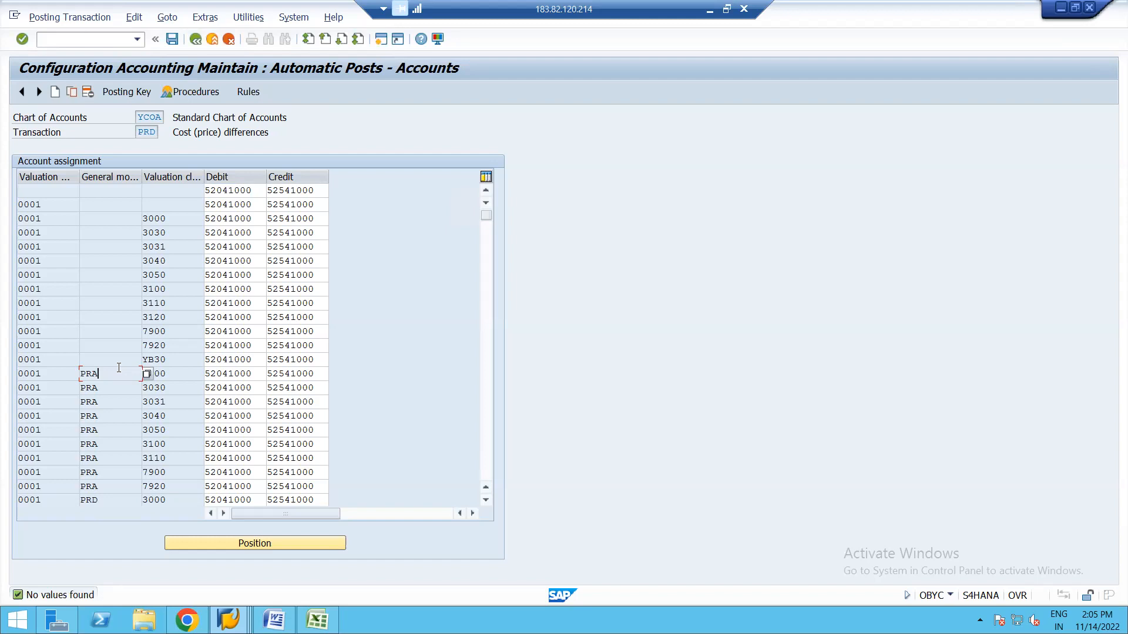
{"action": "left_click", "coordinate": [488, 313]}
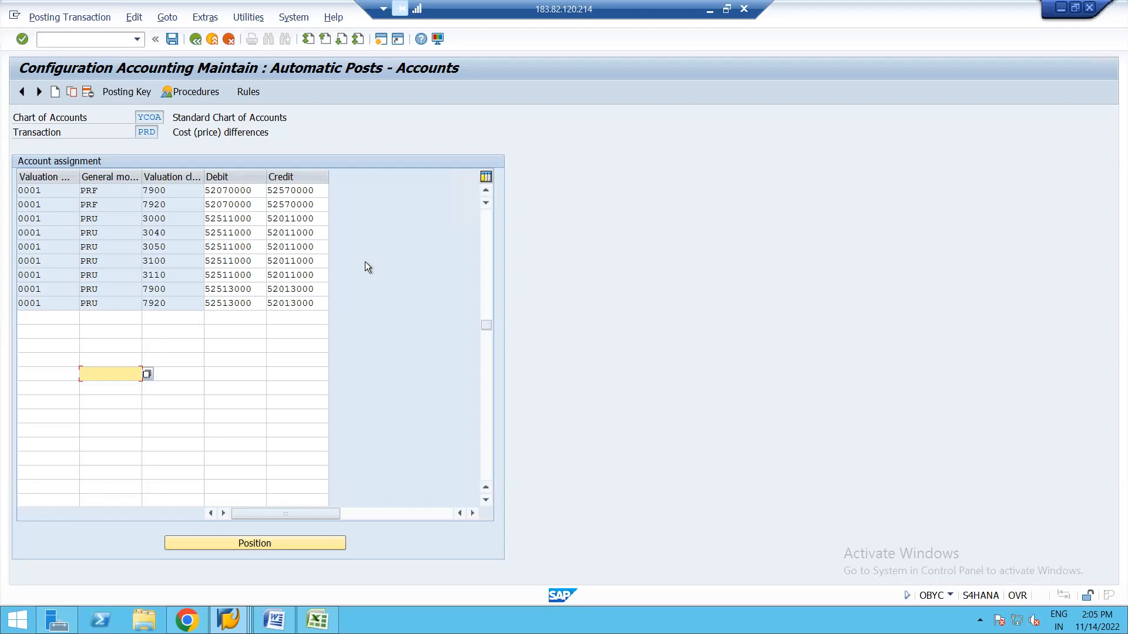
{"action": "left_click", "coordinate": [485, 191]}
{"action": "left_click", "coordinate": [485, 191]}
{"action": "left_click", "coordinate": [485, 191]}
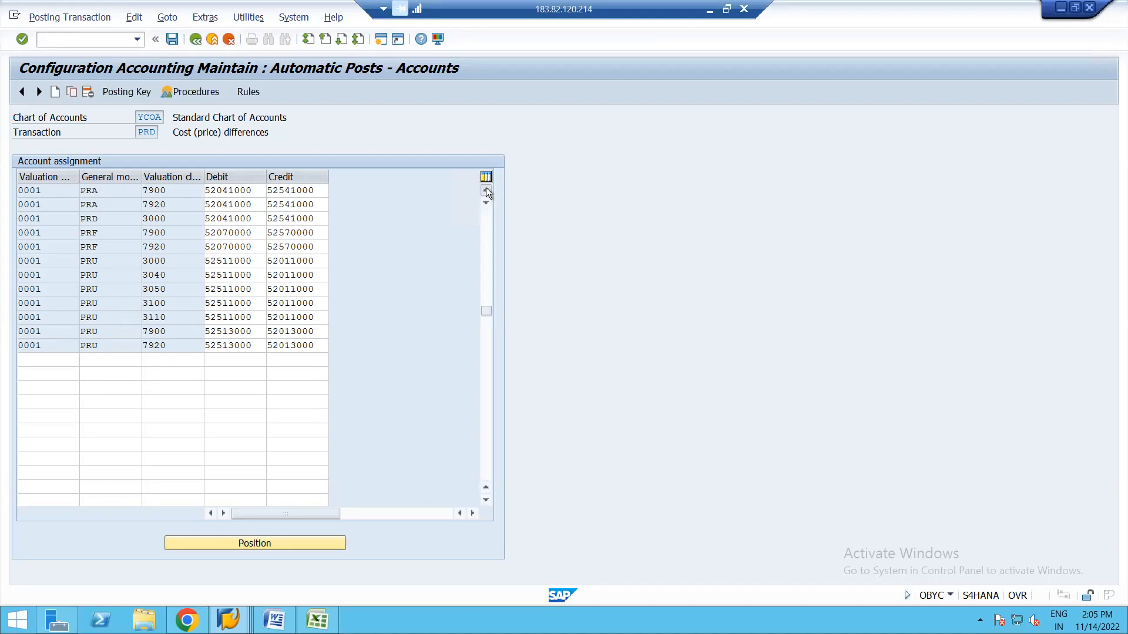
{"action": "left_click", "coordinate": [485, 191]}
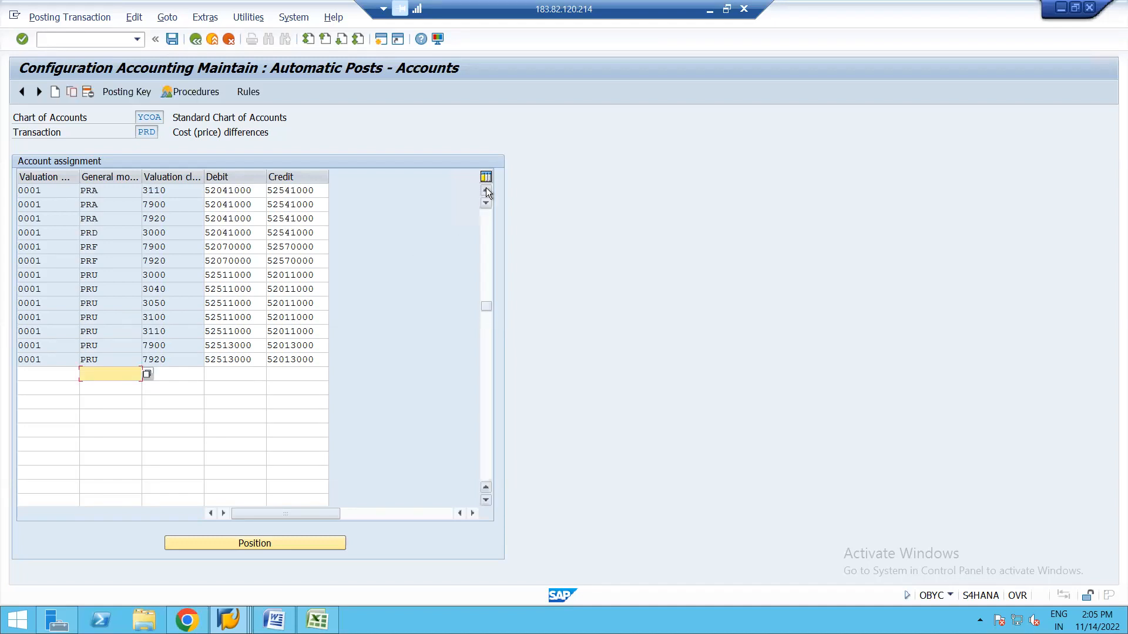
{"action": "left_click", "coordinate": [120, 234]}
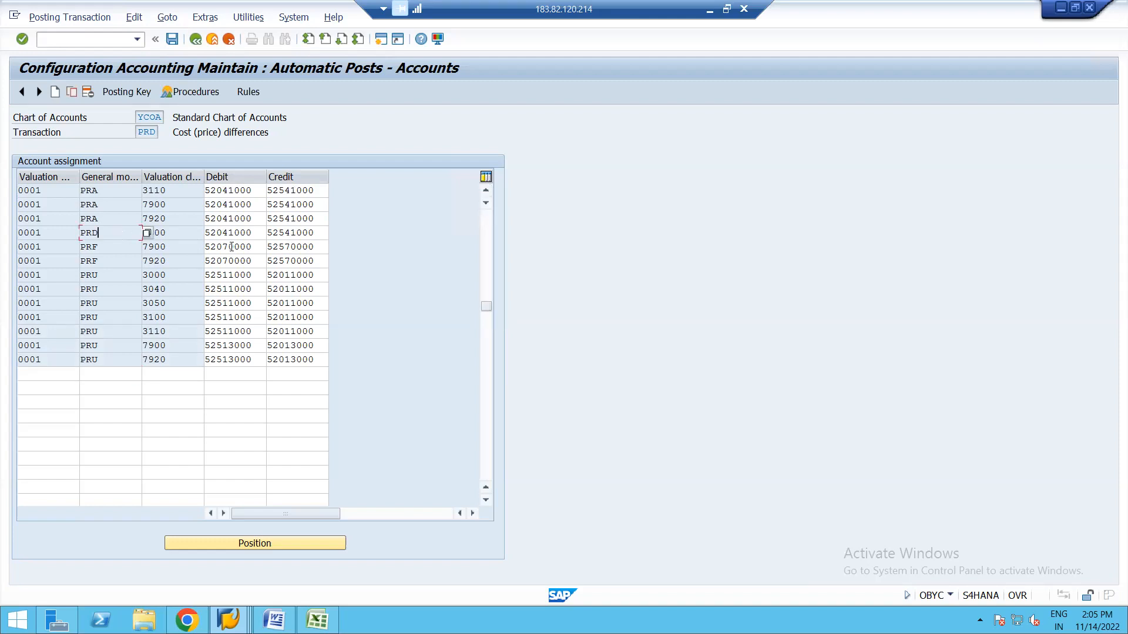
{"action": "left_click", "coordinate": [196, 39]}
{"action": "left_click", "coordinate": [196, 40]}
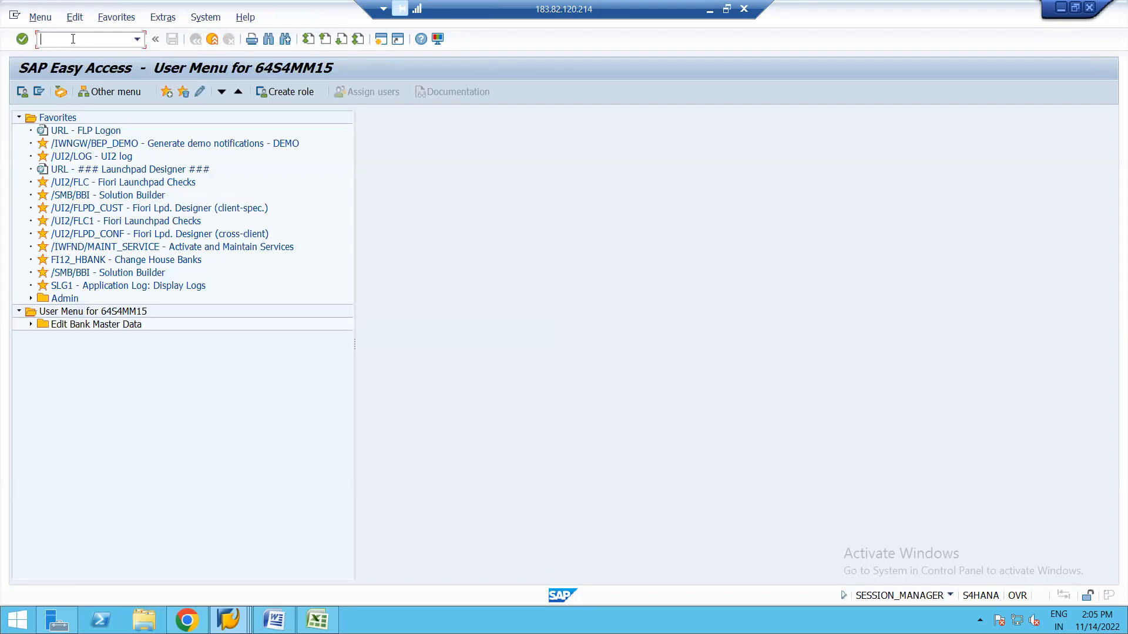
Start MM01 with industry sector E and material type RAW Raw materials.
{"action": "type", "text": "MM01"}
{"action": "key", "text": "Return"}
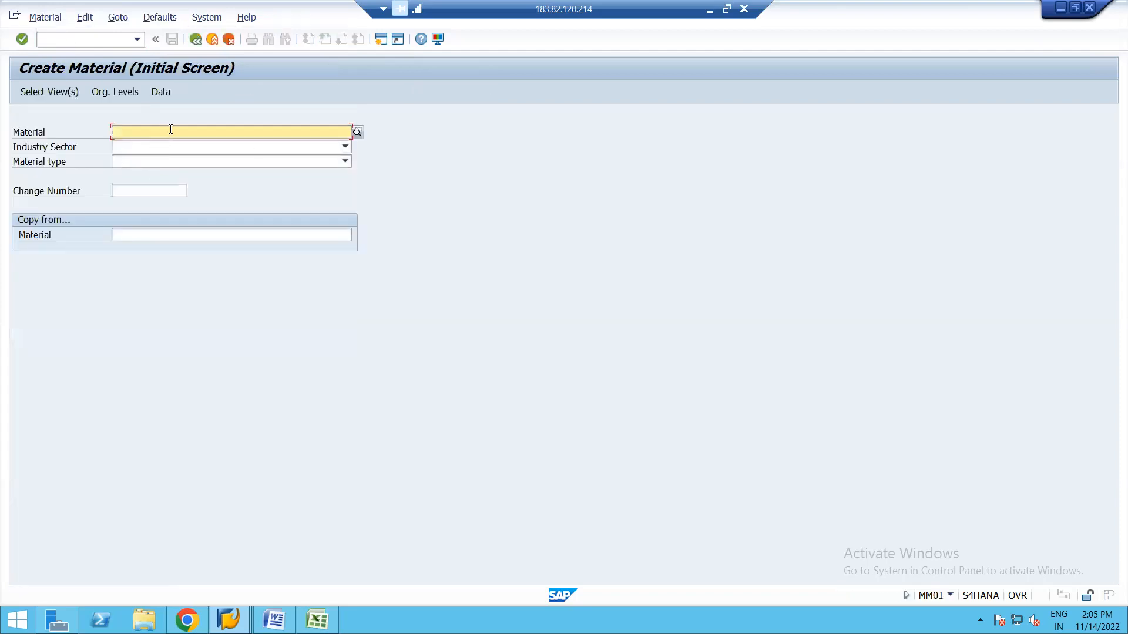
{"action": "left_click", "coordinate": [345, 146]}
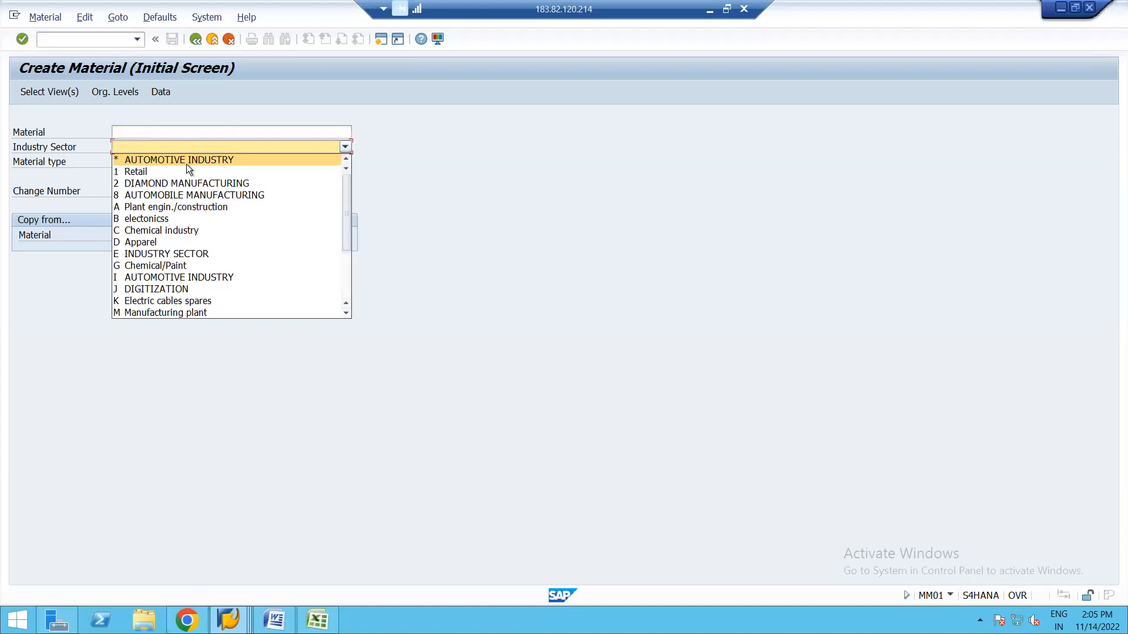
{"action": "key", "text": "m"}
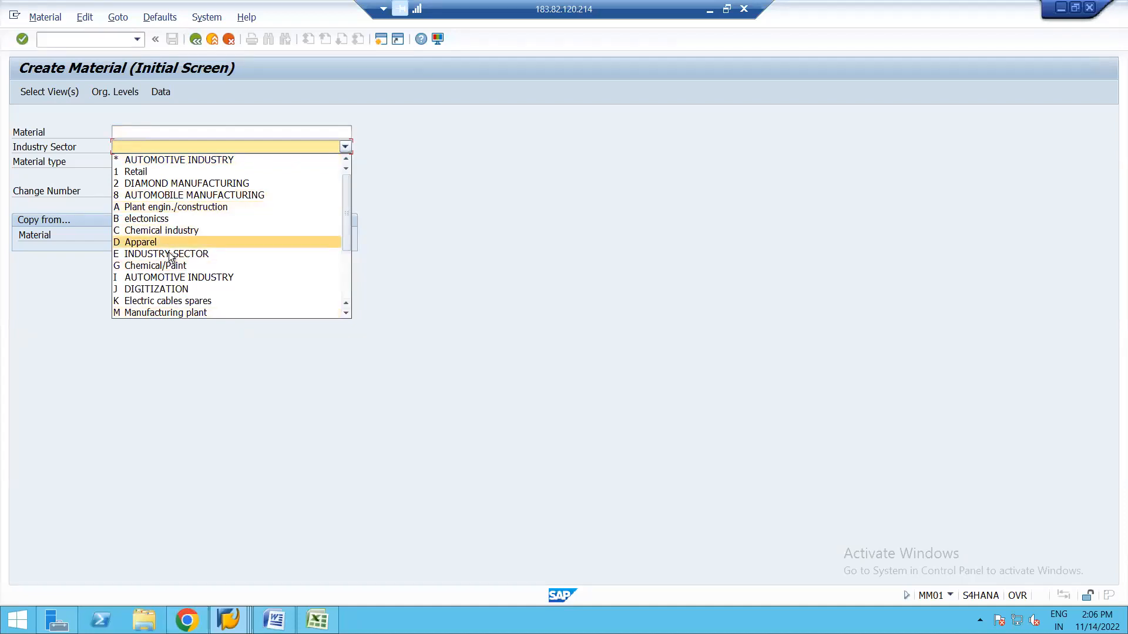
{"action": "left_click", "coordinate": [150, 255]}
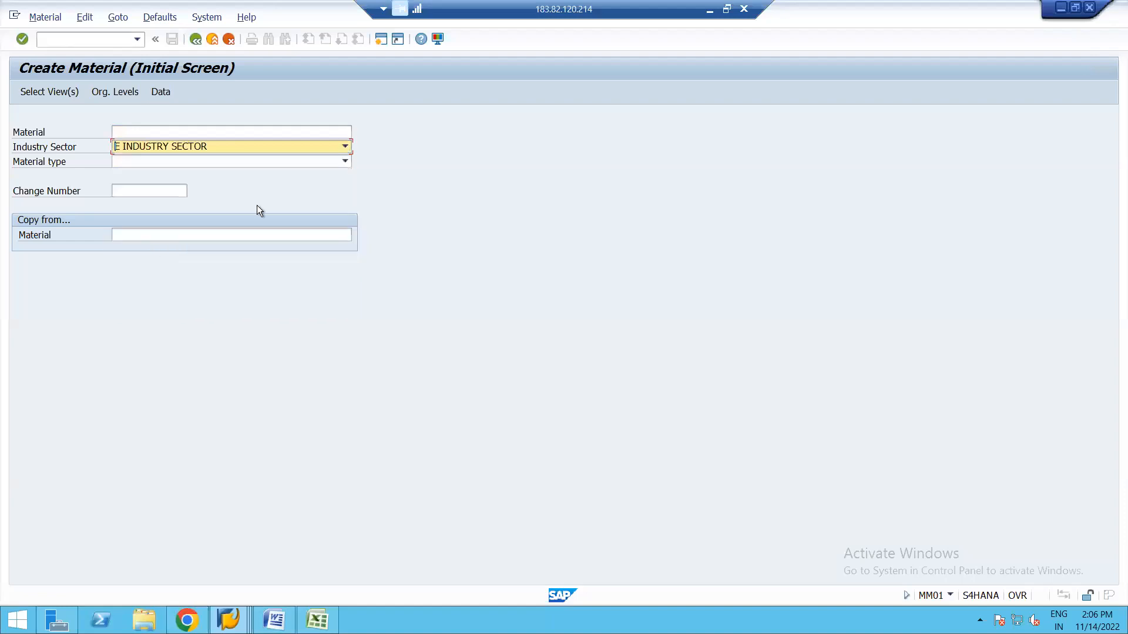
{"action": "left_click", "coordinate": [346, 161]}
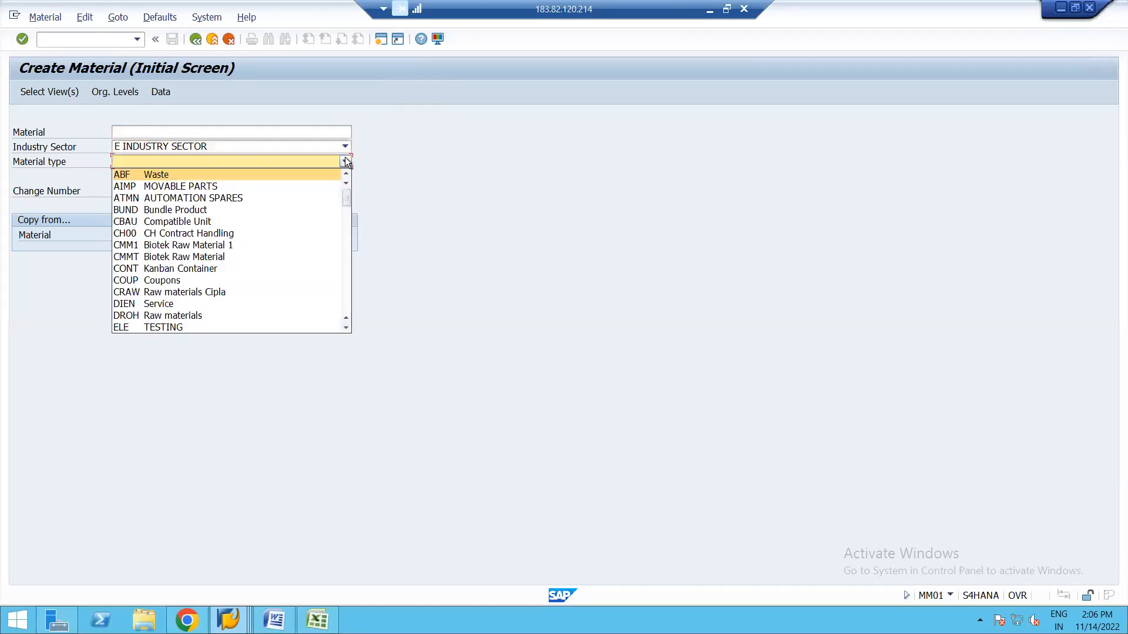
{"action": "key", "text": "r"}
{"action": "key", "text": "Return"}
{"action": "key", "text": "Return"}
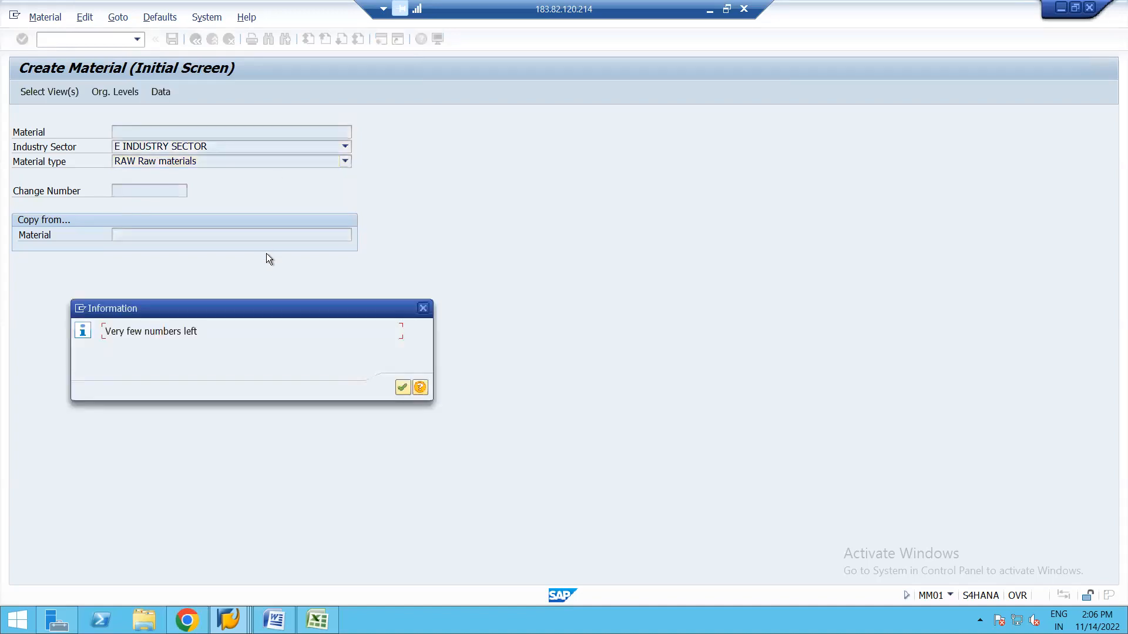
{"action": "key", "text": "Return"}
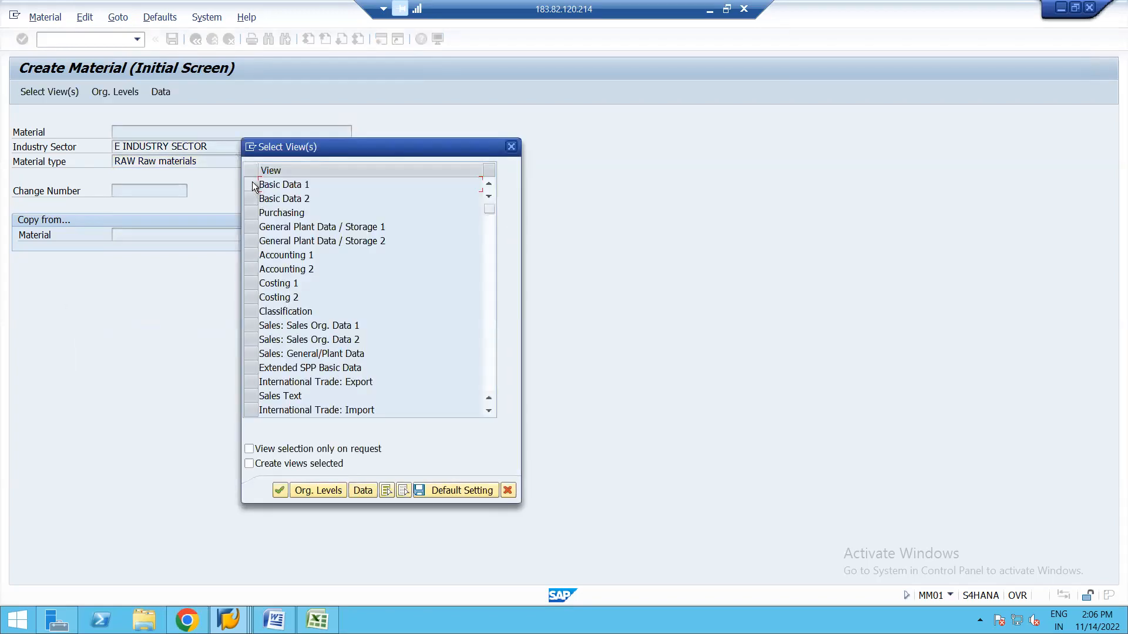
Select the Basic Data 1, Purchasing and Accounting 1 views and confirm plant 1710.
{"action": "left_click", "coordinate": [252, 183]}
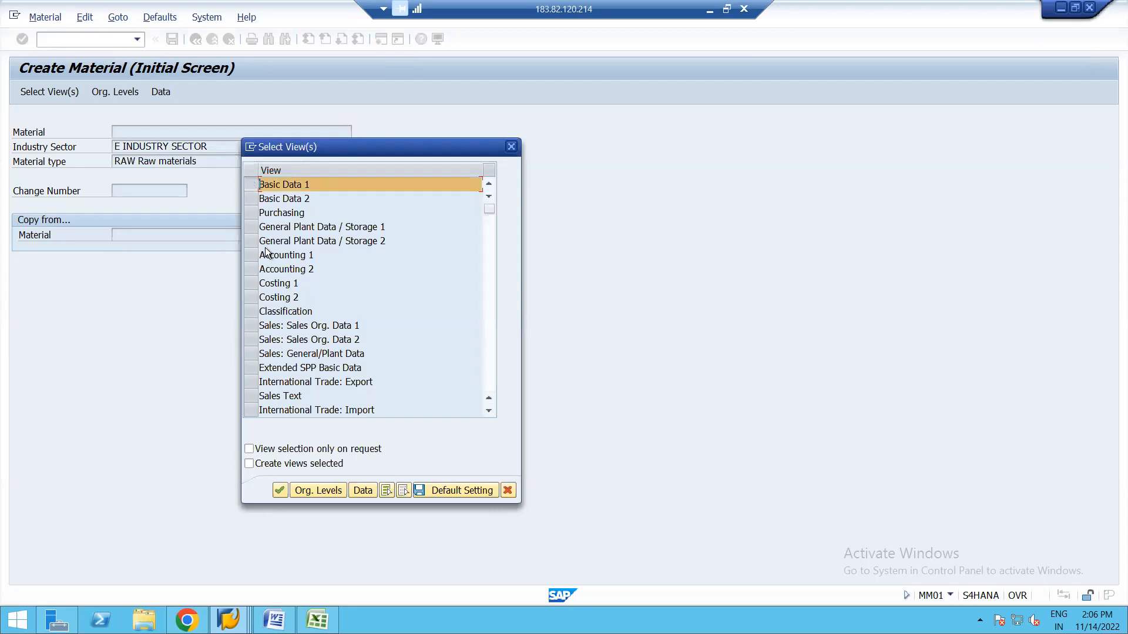
{"action": "left_click", "coordinate": [248, 255]}
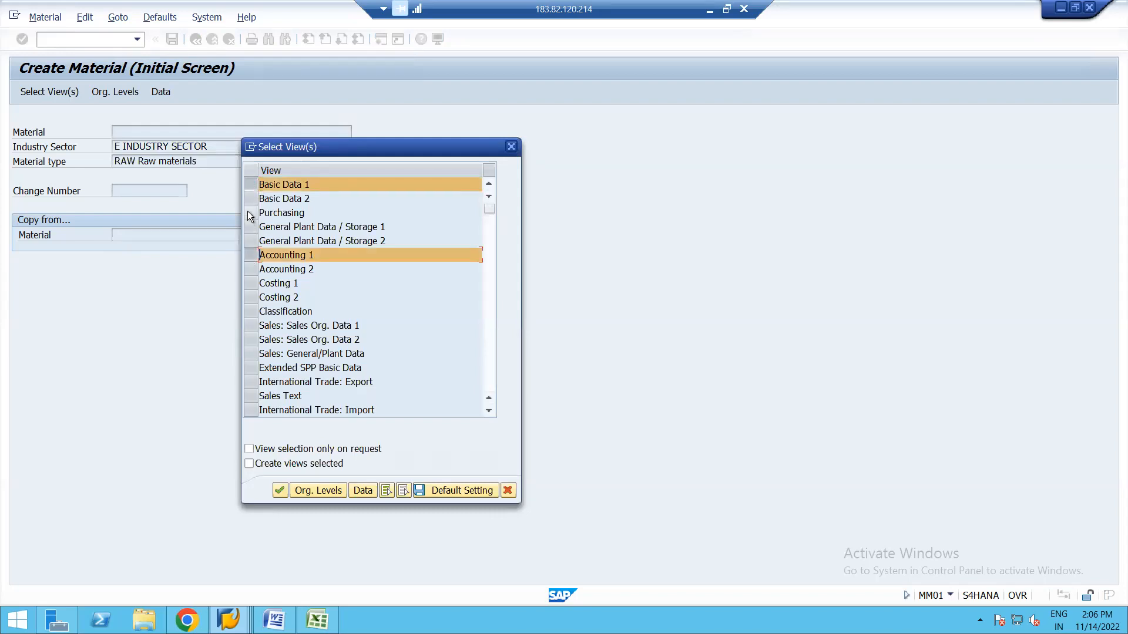
{"action": "left_click", "coordinate": [249, 212]}
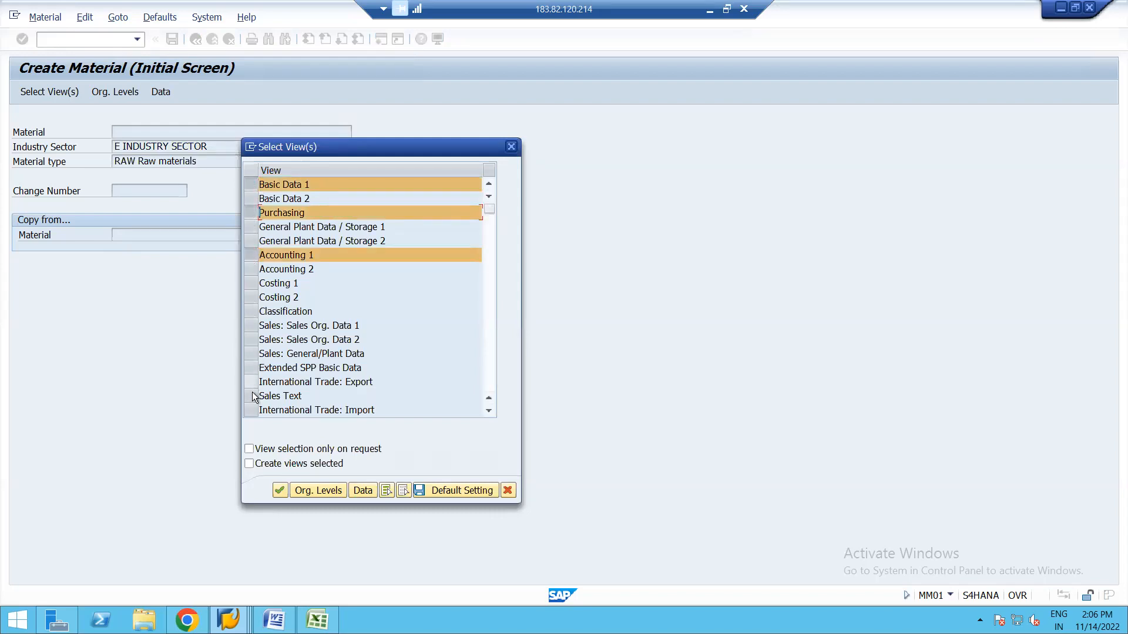
{"action": "left_click", "coordinate": [492, 278]}
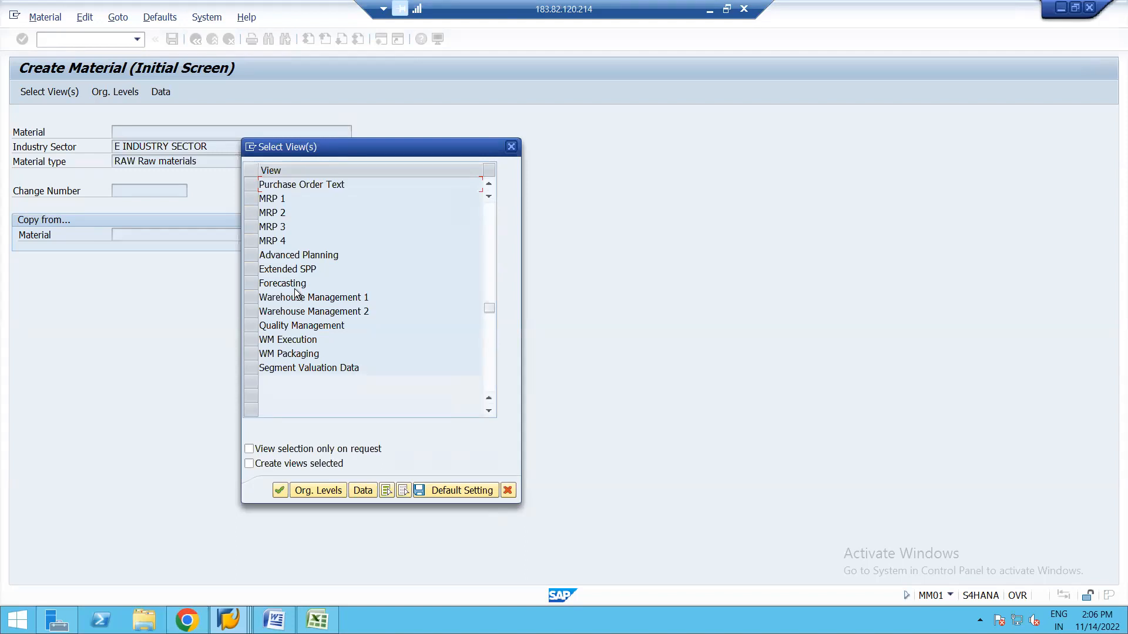
{"action": "key", "text": "Return"}
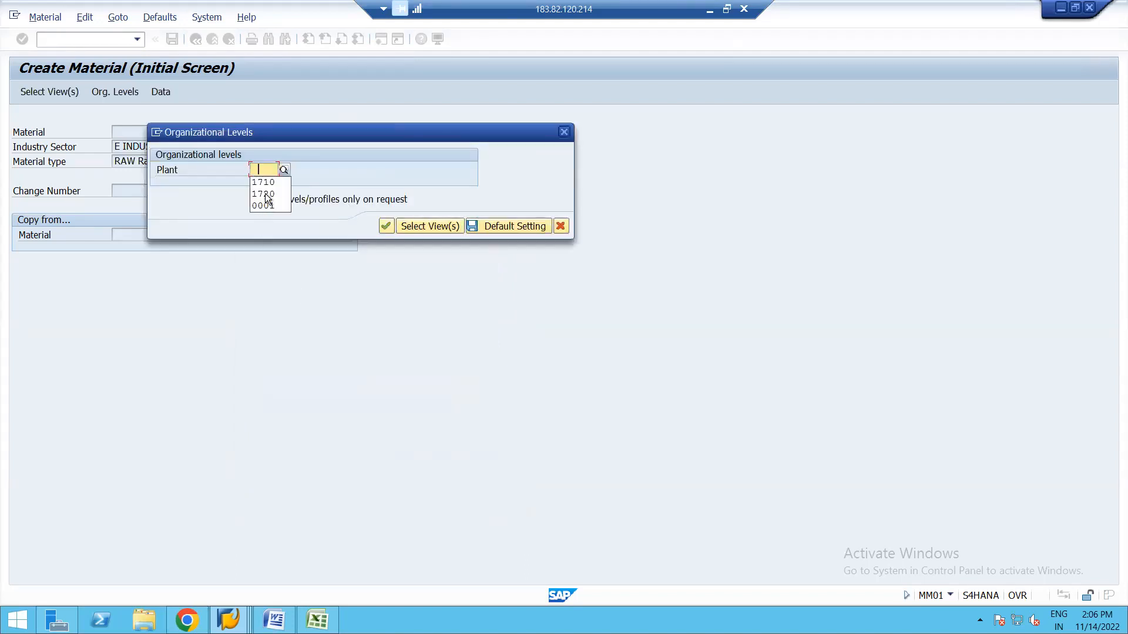
{"action": "key", "text": "Return"}
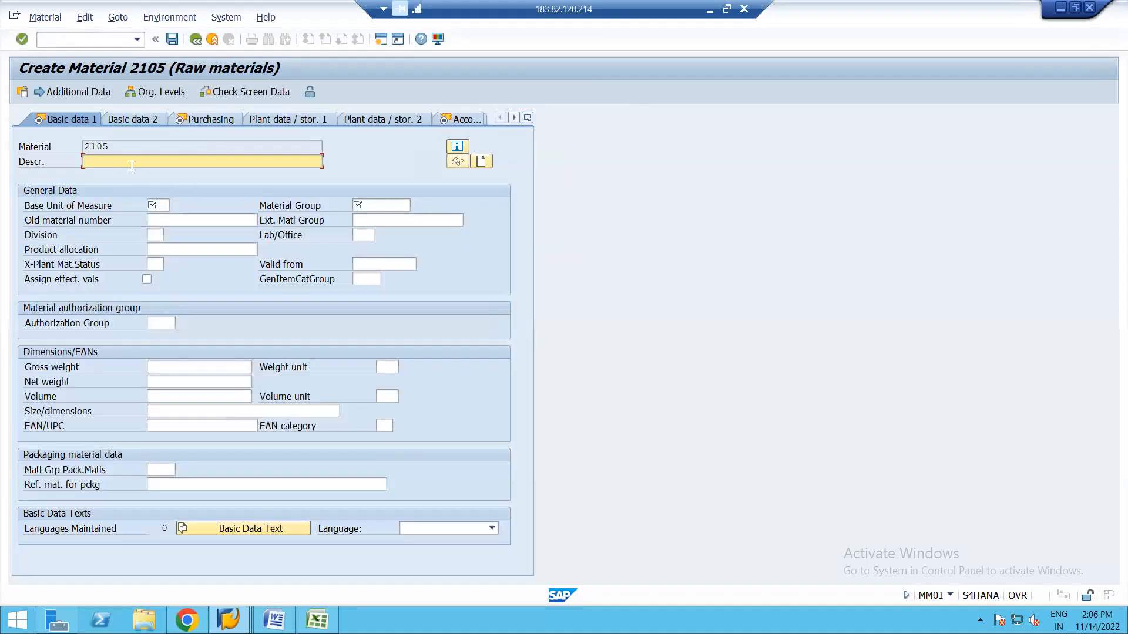
Enter description TEST MM, base unit PC and material group L002 on Basic data 1.
{"action": "type", "text": "TEST MM"}
{"action": "left_click", "coordinate": [159, 206]}
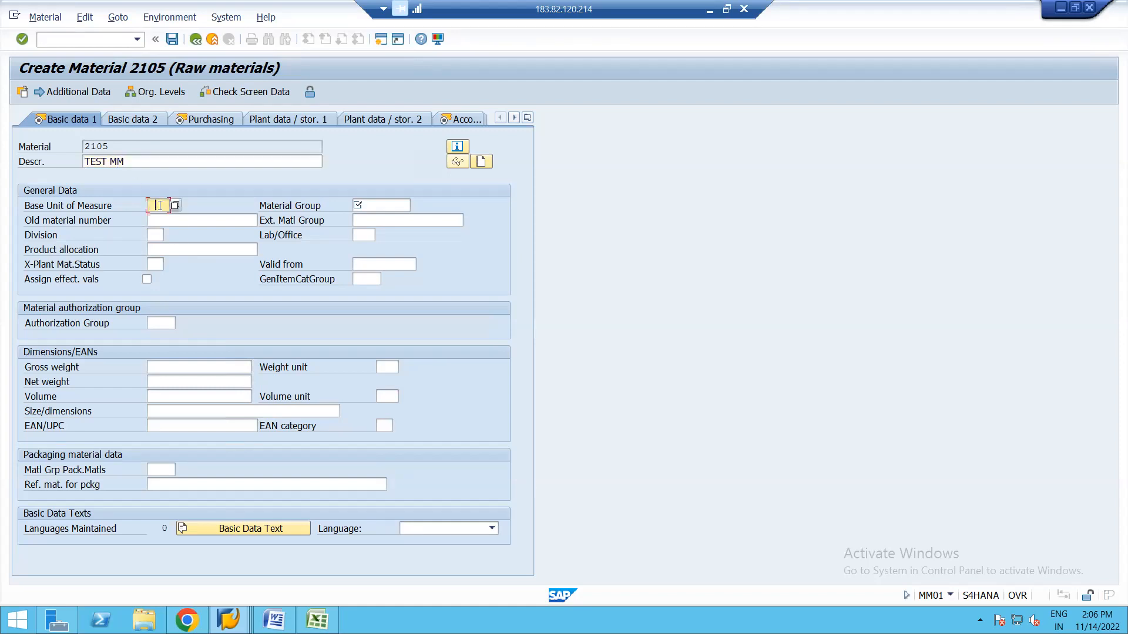
{"action": "left_click", "coordinate": [171, 217]}
{"action": "left_click", "coordinate": [379, 205]}
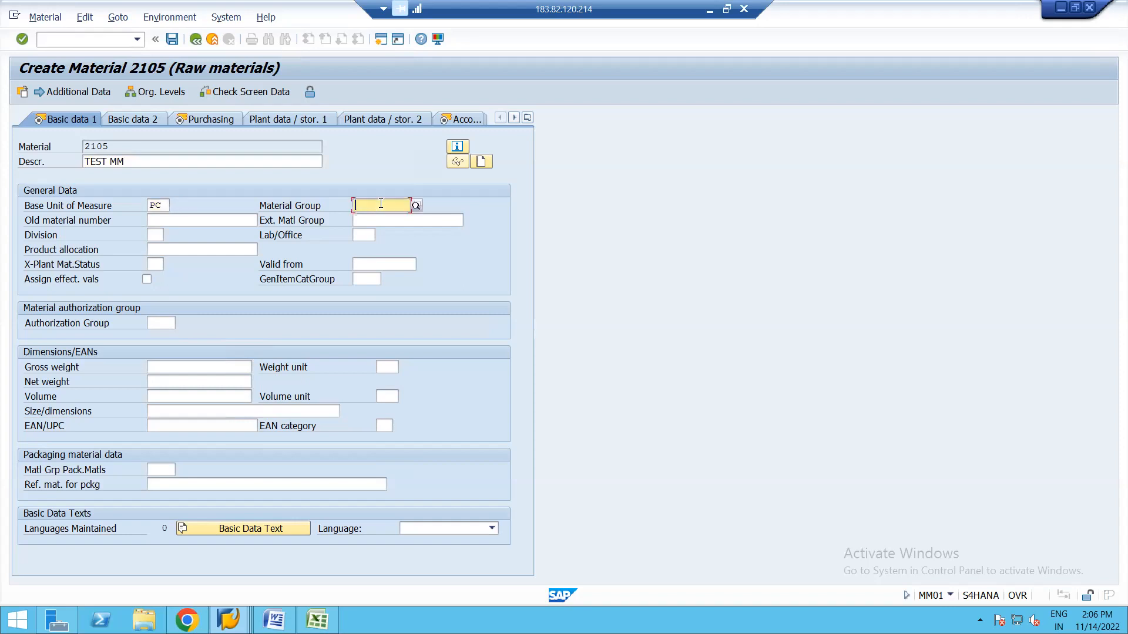
{"action": "left_click", "coordinate": [393, 213]}
{"action": "key", "text": "Return"}
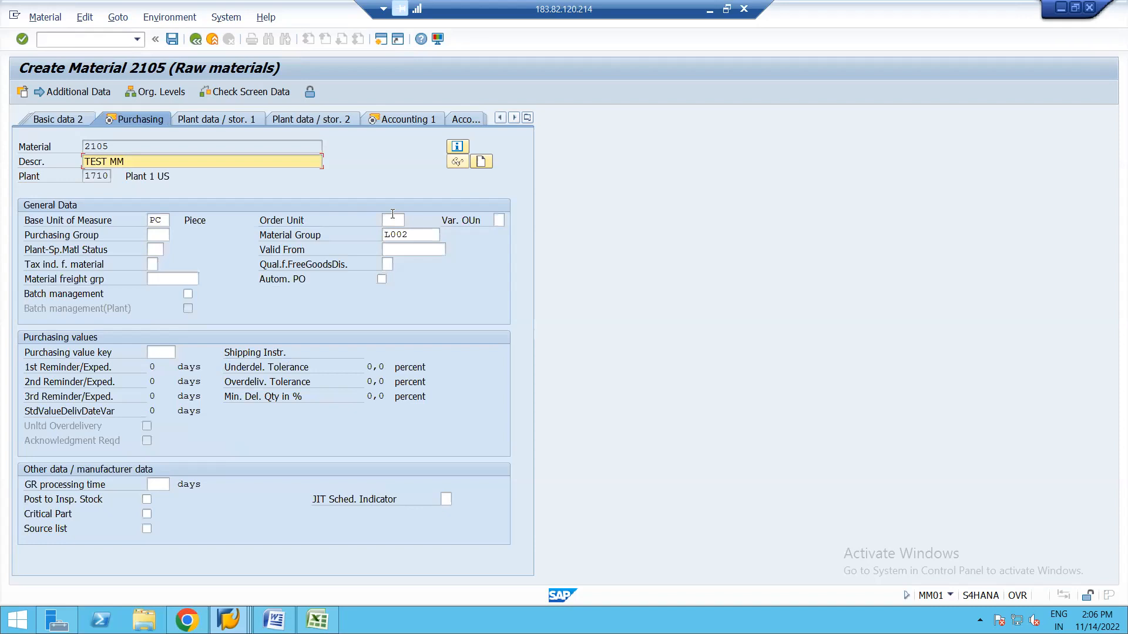
Set valuation class 3000 and standard price 5 on Accounting 1, then save material 2105.
{"action": "key", "text": "Return"}
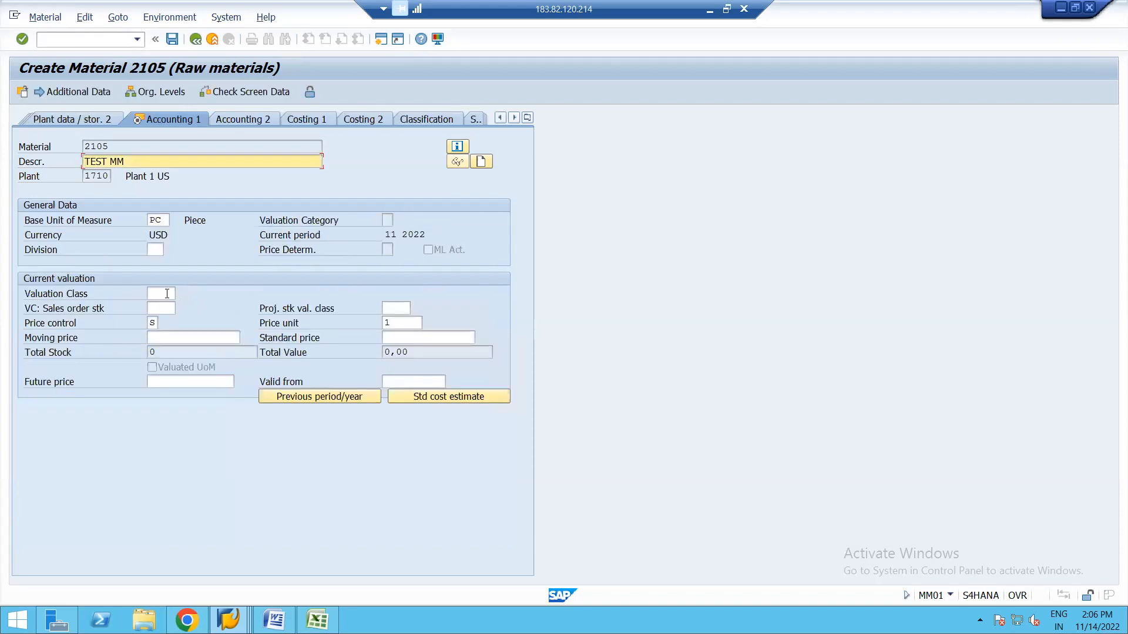
{"action": "left_click", "coordinate": [167, 294]}
{"action": "left_click", "coordinate": [181, 294]}
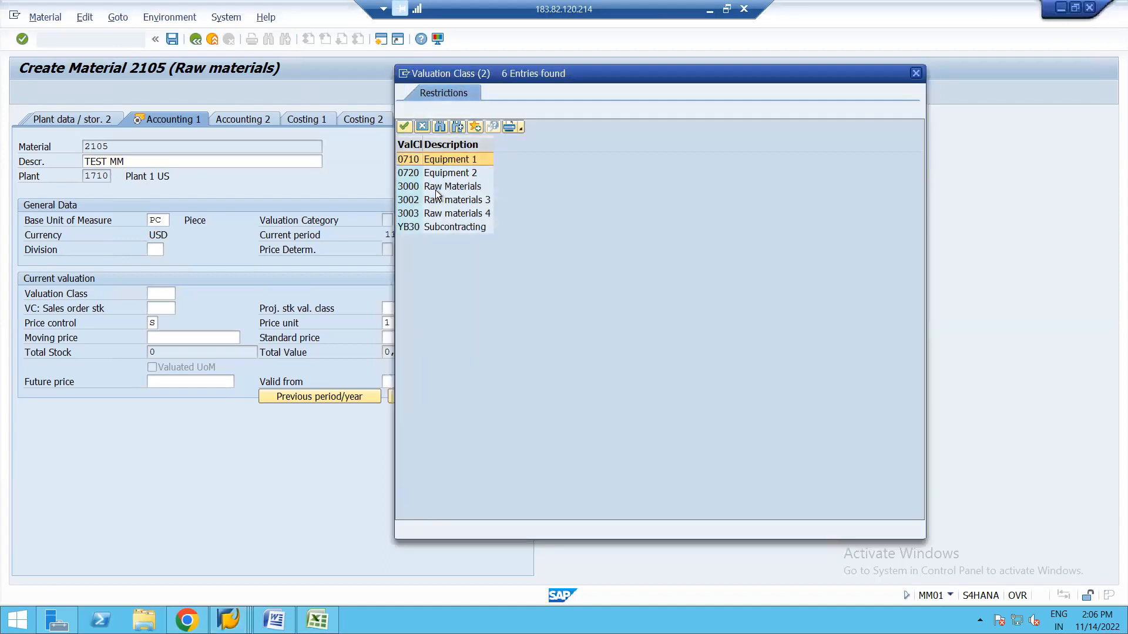
{"action": "double_click", "coordinate": [436, 188]}
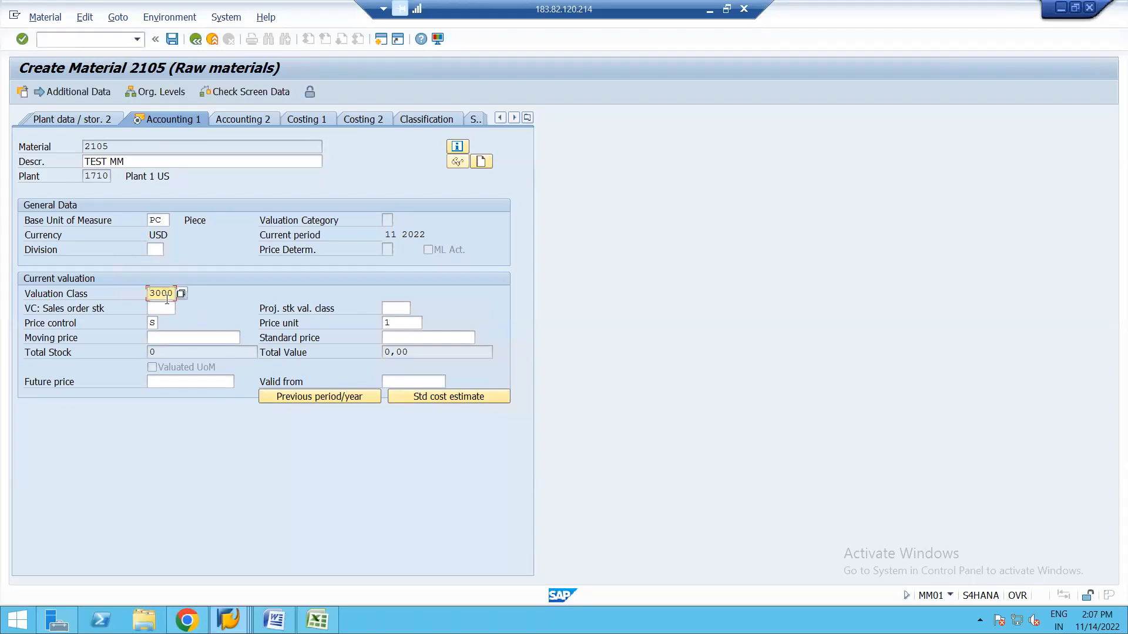
{"action": "left_click", "coordinate": [395, 338]}
{"action": "type", "text": "5"}
{"action": "key", "text": "Return"}
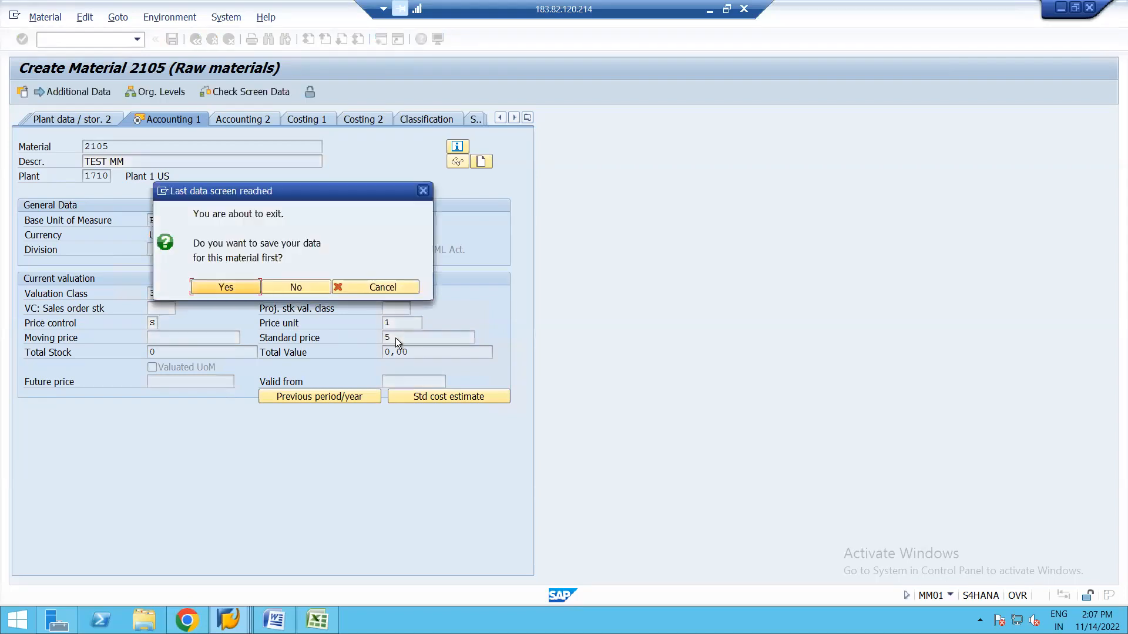
{"action": "left_click", "coordinate": [221, 287]}
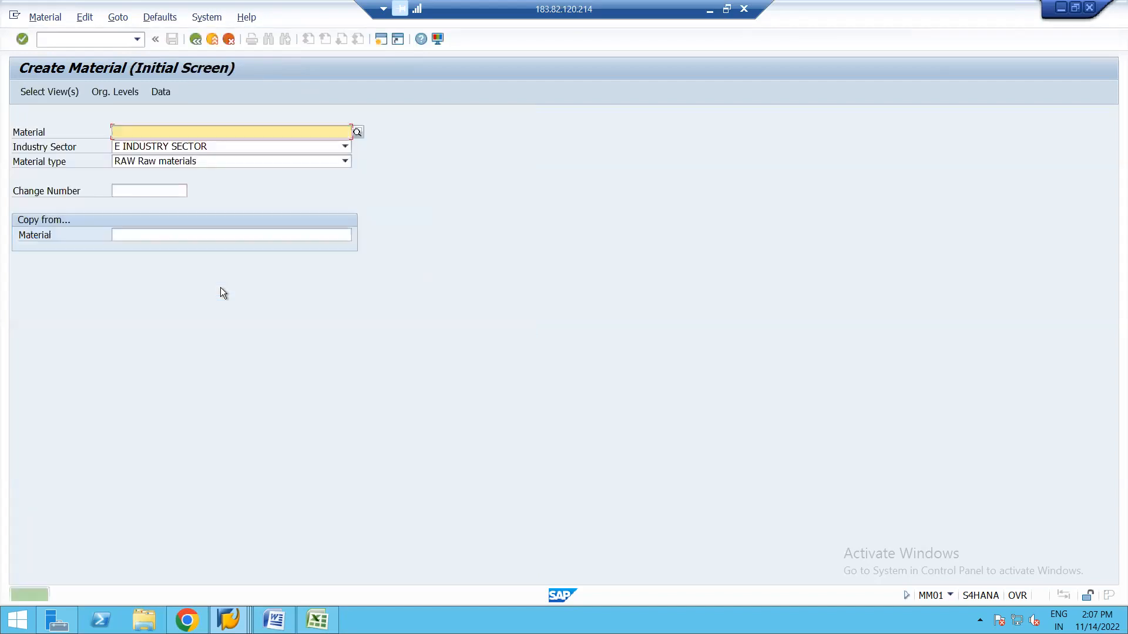
Display material 2105's Accounting 1 view for plant 1710 with MM03.
{"action": "left_click", "coordinate": [195, 37]}
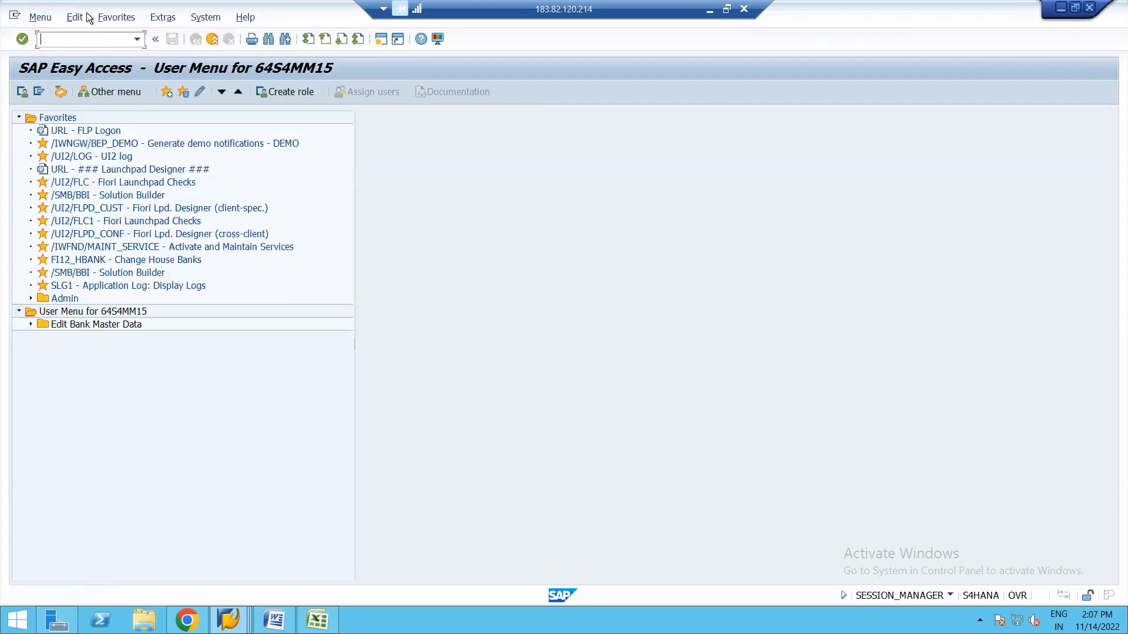
{"action": "type", "text": "MM03"}
{"action": "key", "text": "Return"}
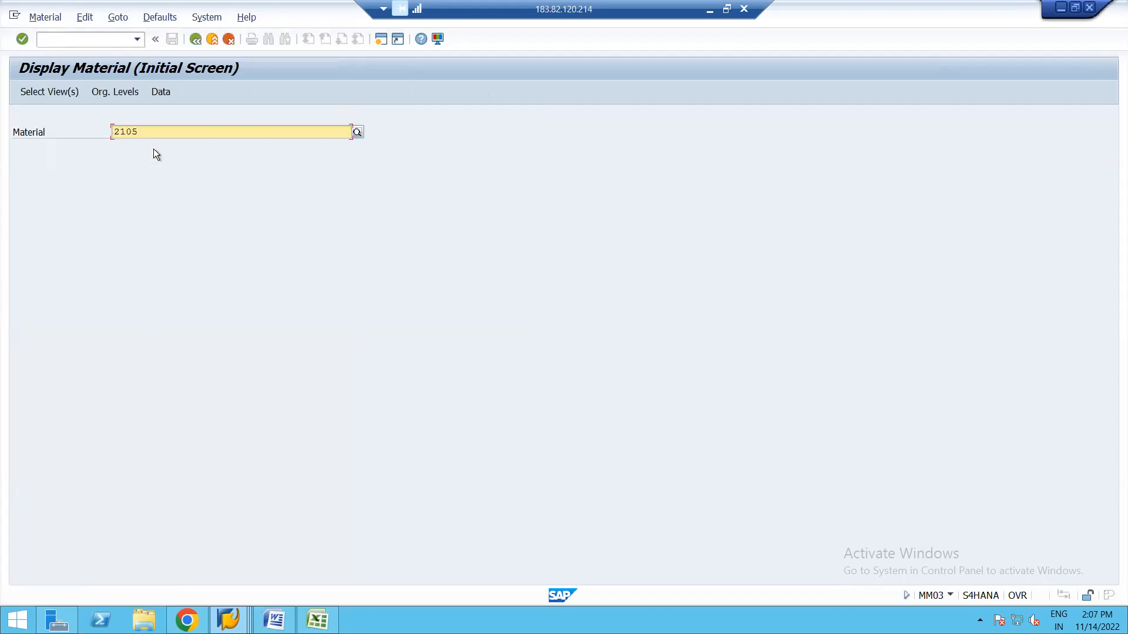
{"action": "key", "text": "Return"}
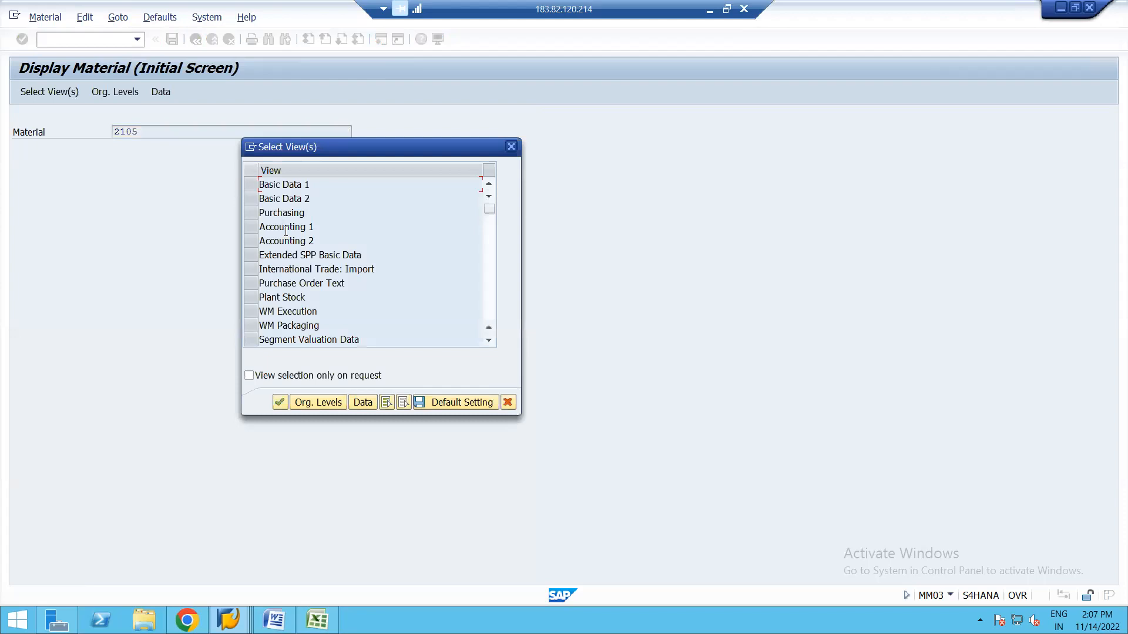
{"action": "left_click", "coordinate": [251, 224]}
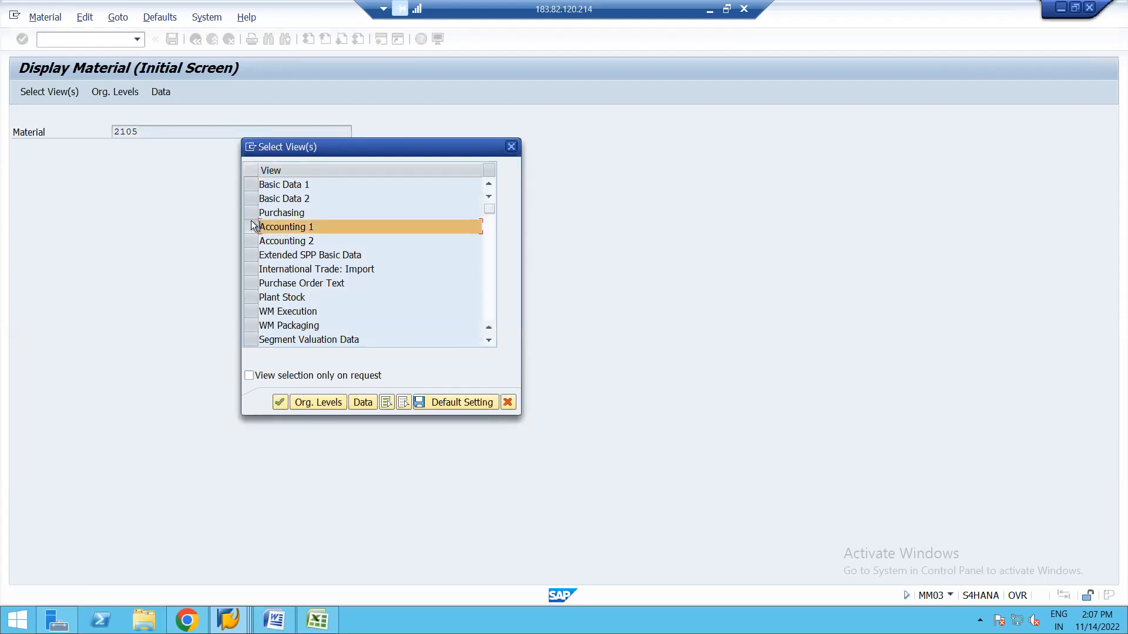
{"action": "key", "text": "Return"}
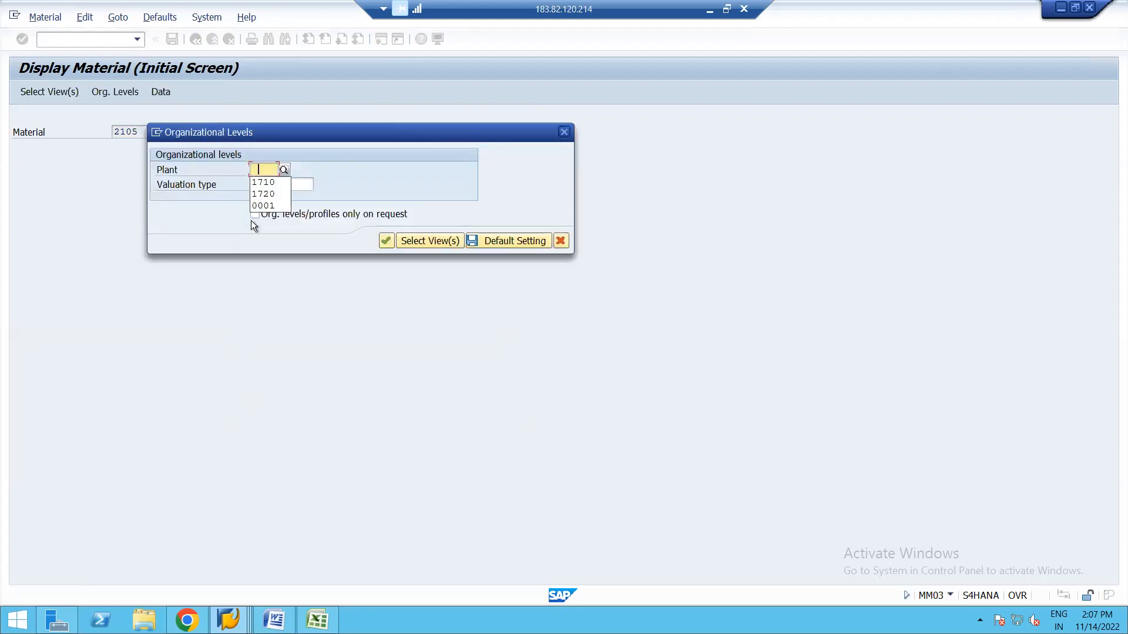
{"action": "key", "text": "Down"}
{"action": "key", "text": "Return"}
{"action": "key", "text": "Return"}
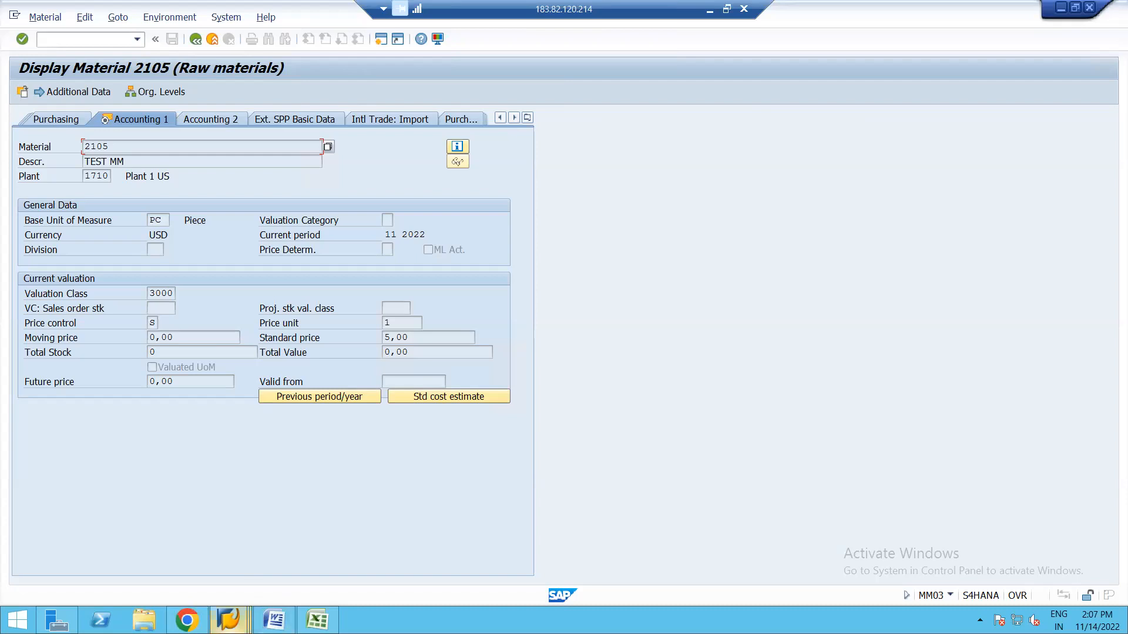
Close the material 2154 window and start a new purchase order.
{"action": "left_click", "coordinate": [228, 620]}
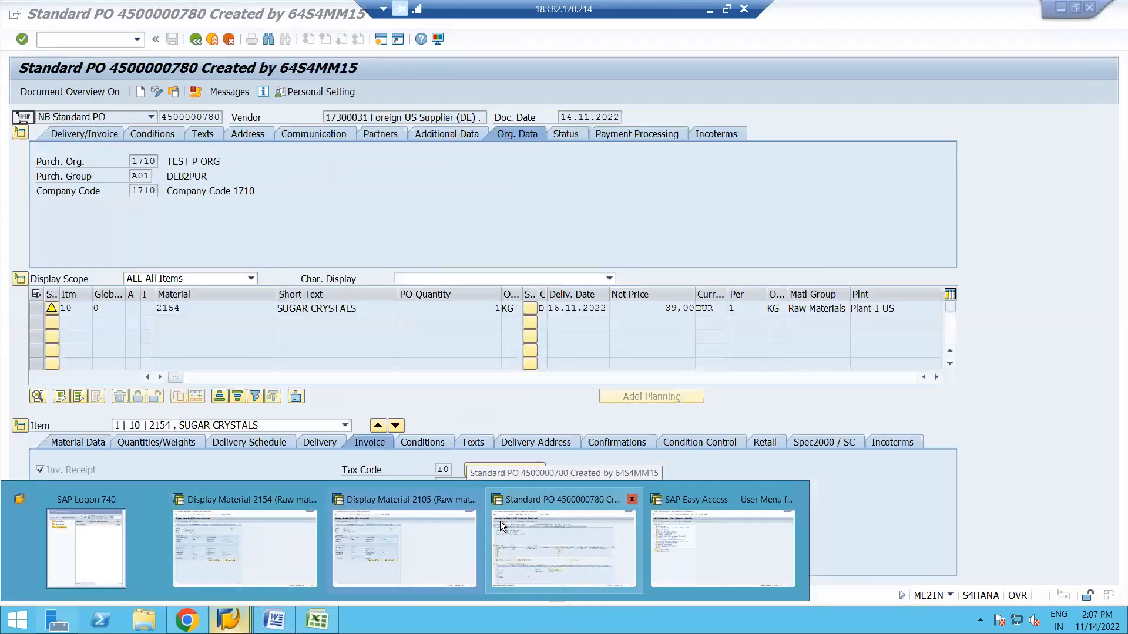
{"action": "left_click", "coordinate": [313, 500]}
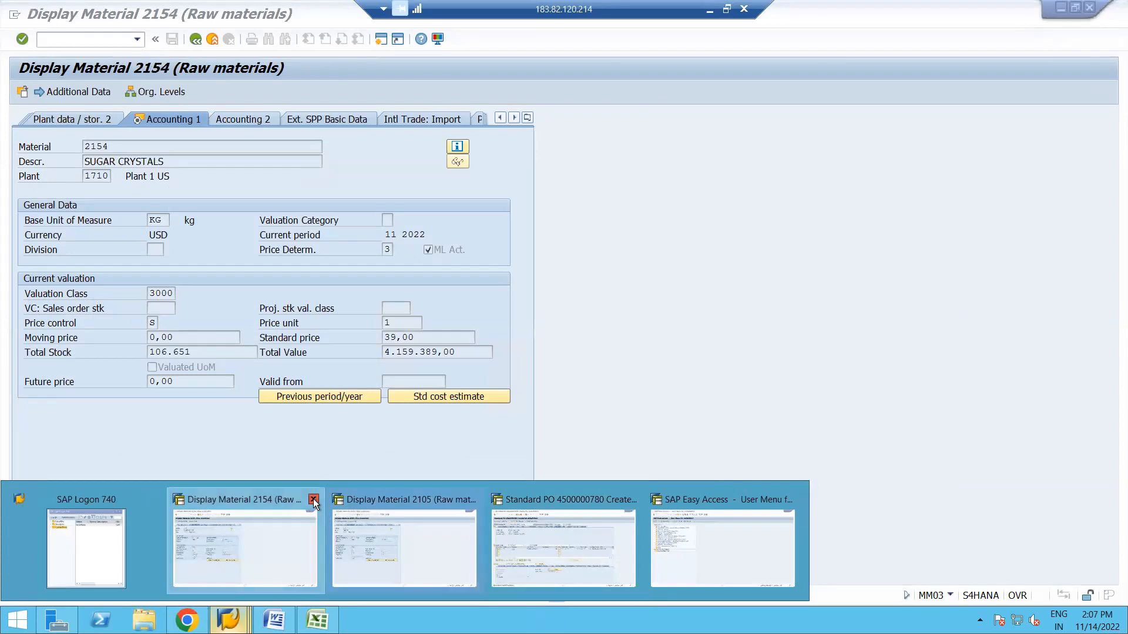
{"action": "left_click", "coordinate": [411, 537]}
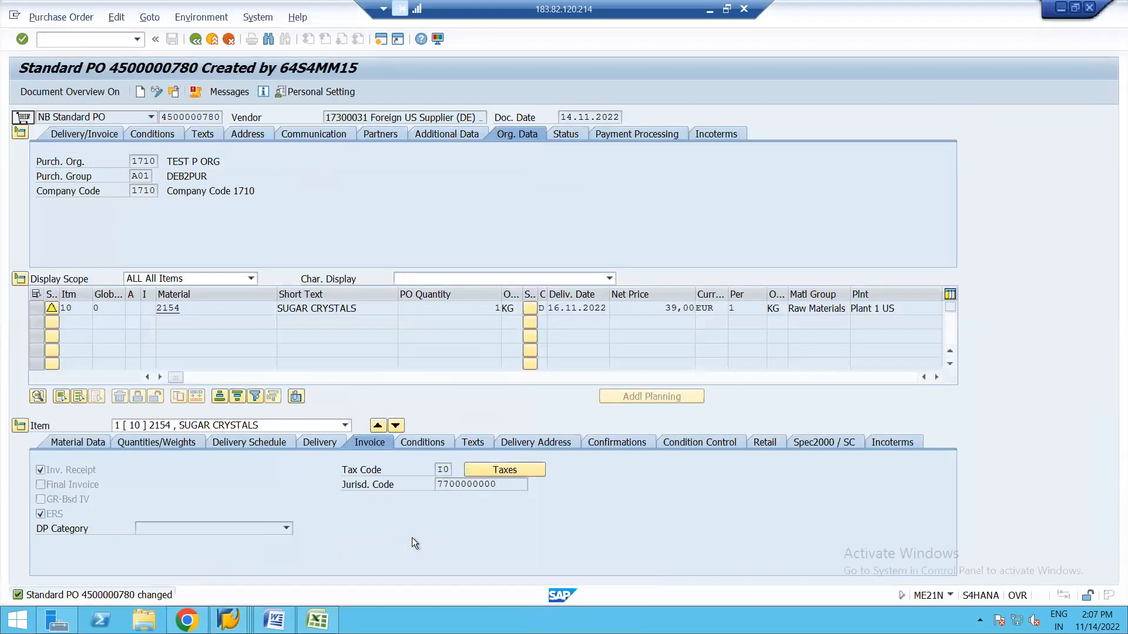
{"action": "left_click", "coordinate": [140, 91]}
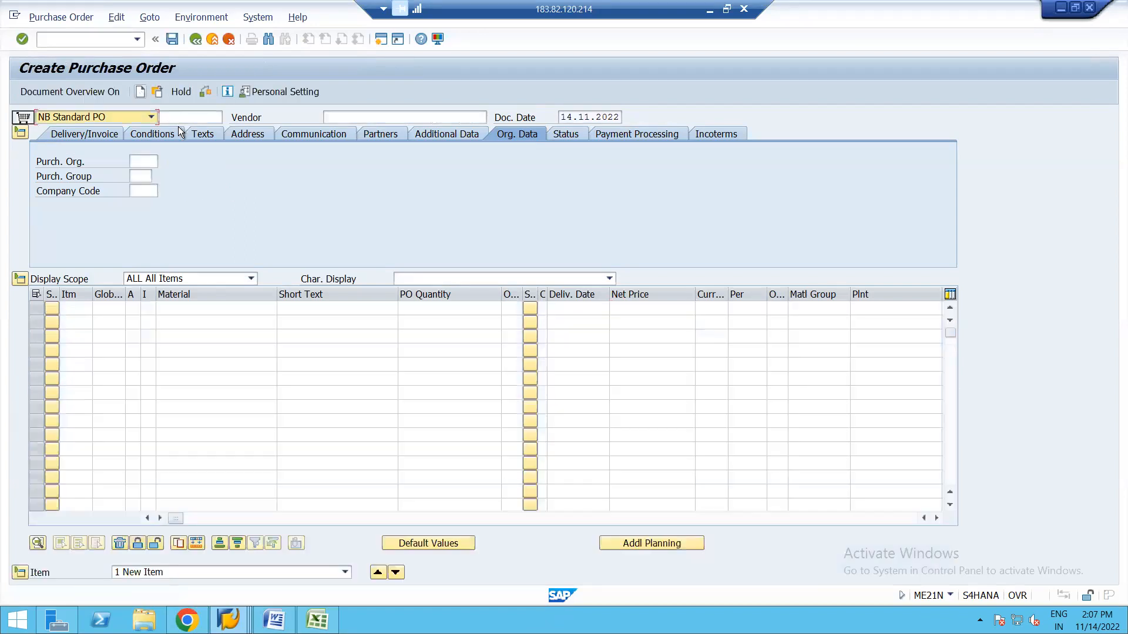
Choose the first recent supplier as vendor and clear the wrongly filled material.
{"action": "left_click", "coordinate": [347, 117]}
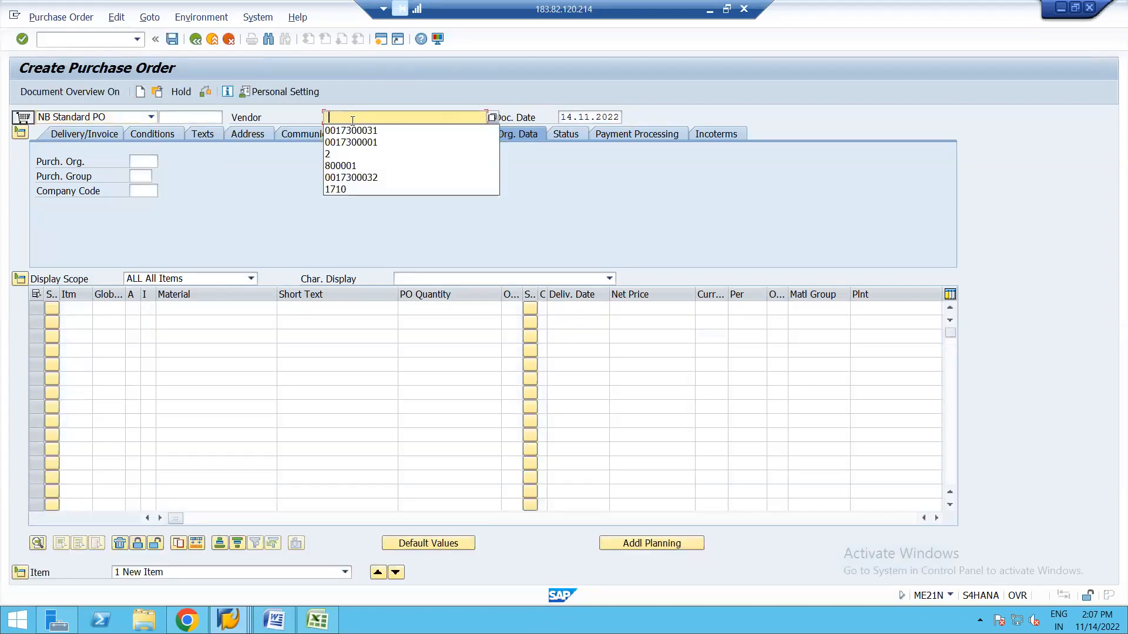
{"action": "left_click", "coordinate": [374, 131]}
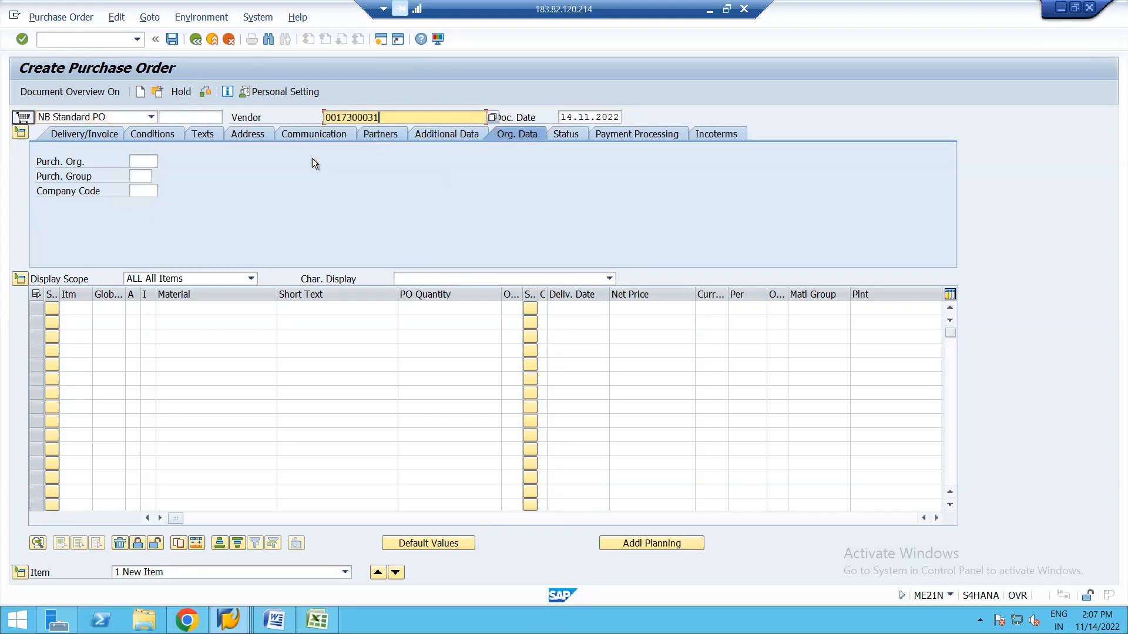
{"action": "left_click", "coordinate": [206, 308]}
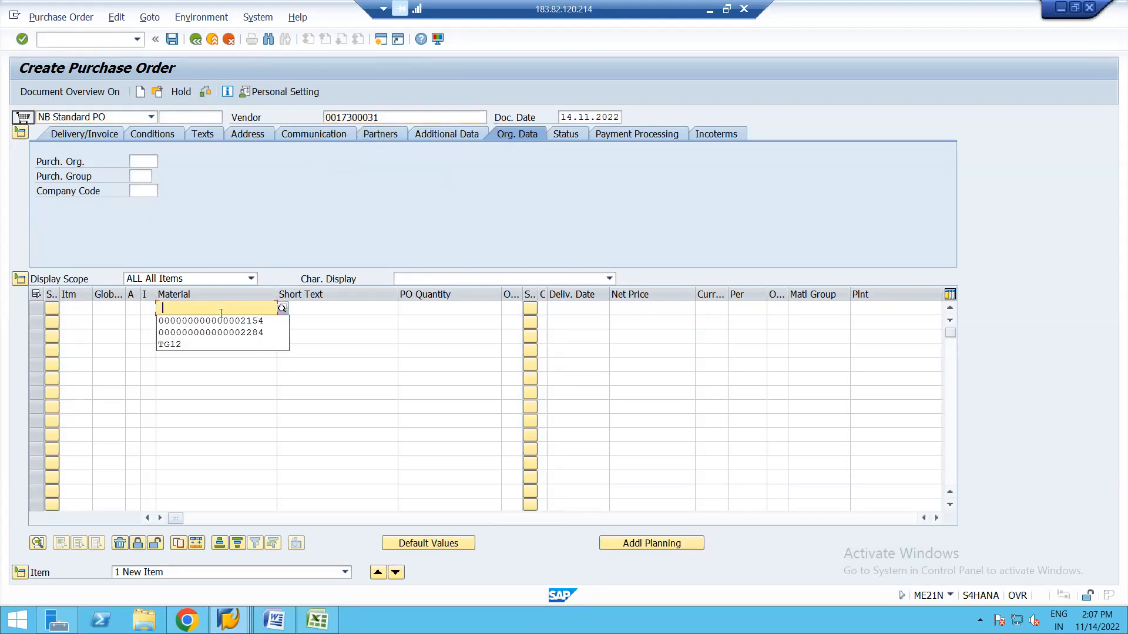
{"action": "left_click", "coordinate": [220, 319]}
{"action": "key", "text": "BackSpace"}
{"action": "key", "text": "BackSpace"}
{"action": "key", "text": "BackSpace"}
{"action": "key", "text": "BackSpace"}
{"action": "key", "text": "BackSpace"}
{"action": "key", "text": "BackSpace"}
{"action": "key", "text": "BackSpace"}
{"action": "key", "text": "BackSpace"}
{"action": "key", "text": "BackSpace"}
{"action": "key", "text": "BackSpace"}
{"action": "key", "text": "BackSpace"}
{"action": "key", "text": "BackSpace"}
{"action": "key", "text": "BackSpace"}
{"action": "key", "text": "BackSpace"}
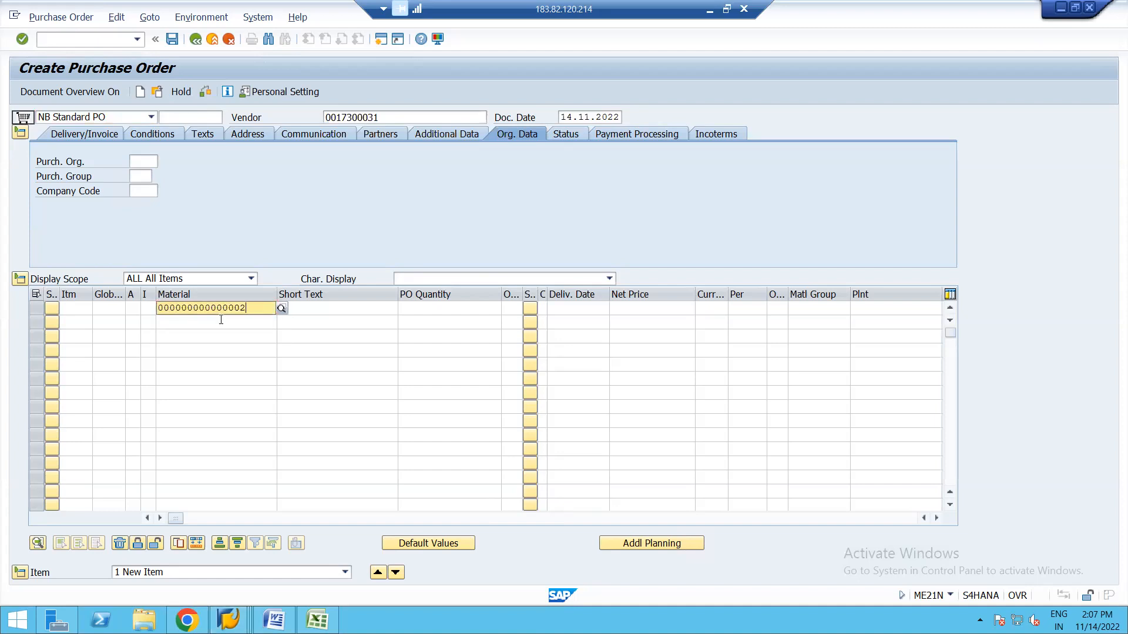
{"action": "key", "text": "BackSpace"}
{"action": "key", "text": "BackSpace"}
{"action": "key", "text": "BackSpace"}
{"action": "key", "text": "BackSpace"}
{"action": "key", "text": "Down"}
{"action": "key", "text": "Down"}
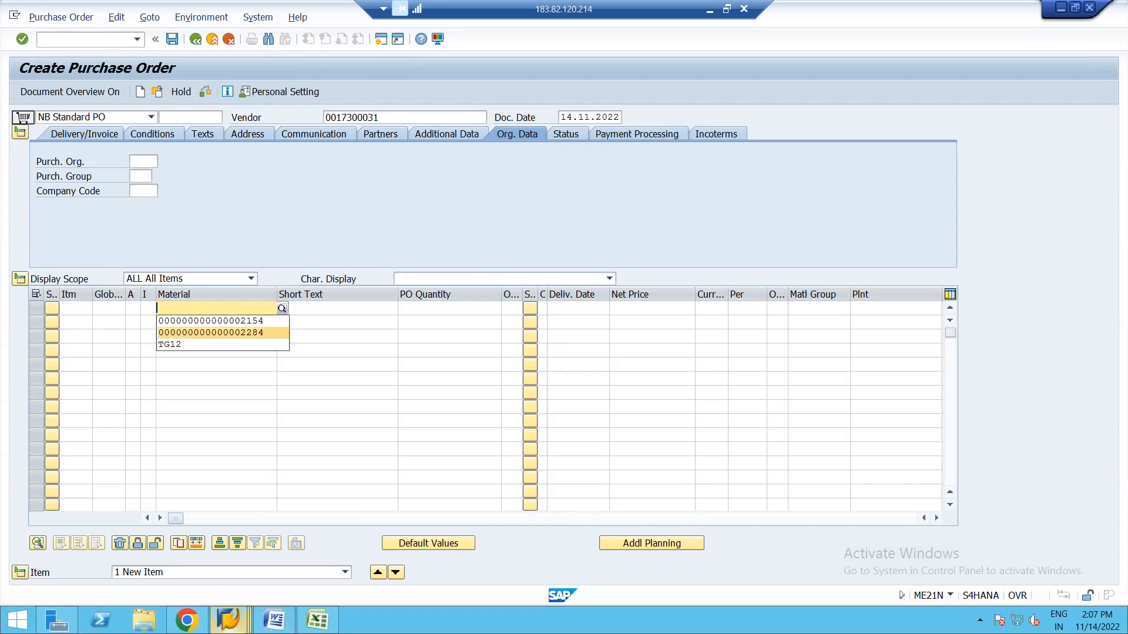
{"action": "left_click", "coordinate": [229, 619]}
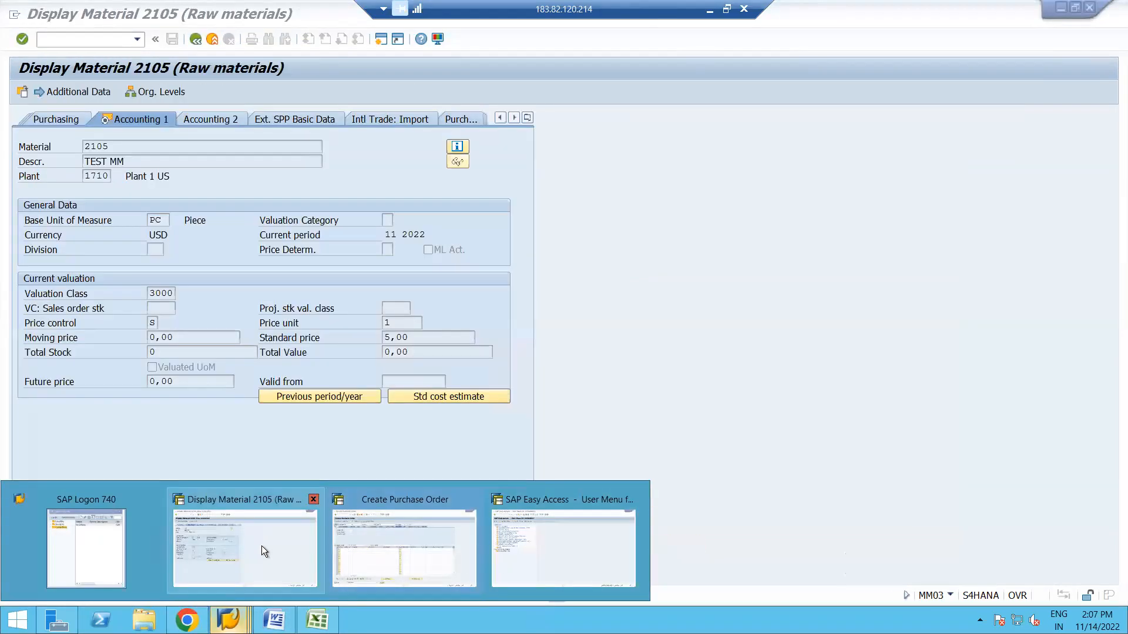
{"action": "left_click", "coordinate": [262, 546]}
{"action": "key", "text": "alt+Tab"}
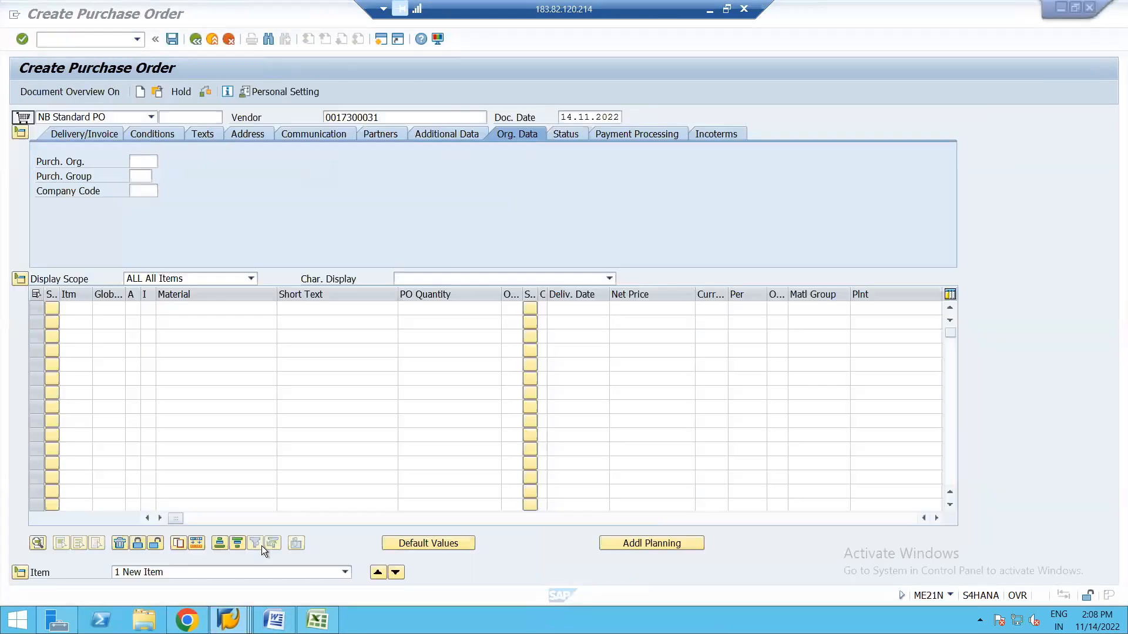
Enter material 2105 with purchasing organization 1710, purchasing group A01 and plant 1710.
{"action": "left_click", "coordinate": [187, 307]}
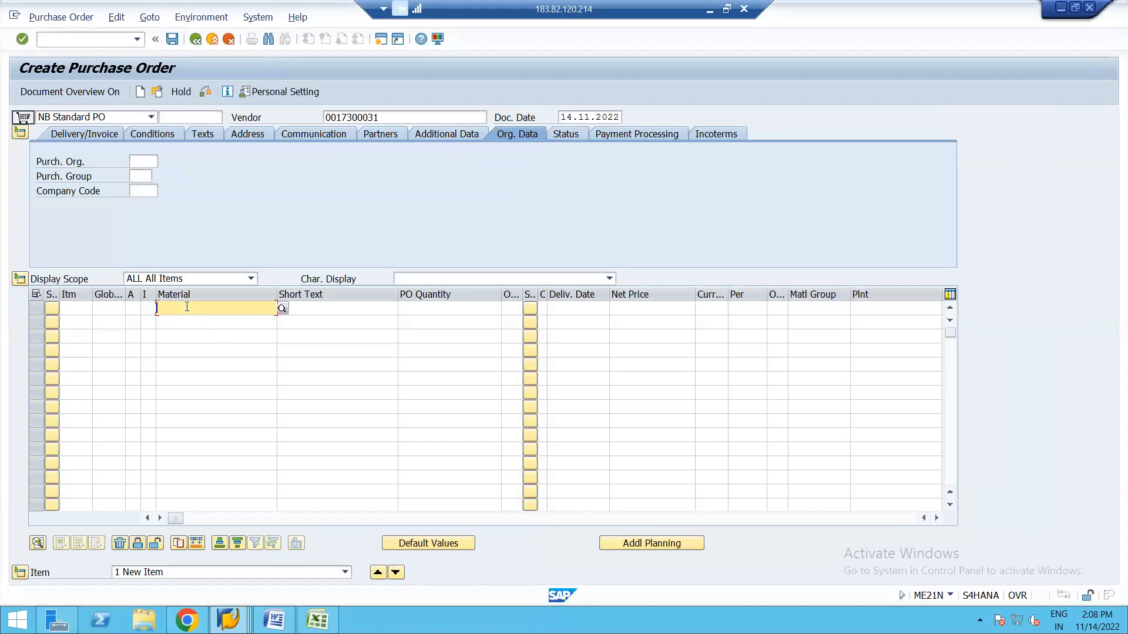
{"action": "type", "text": "2105"}
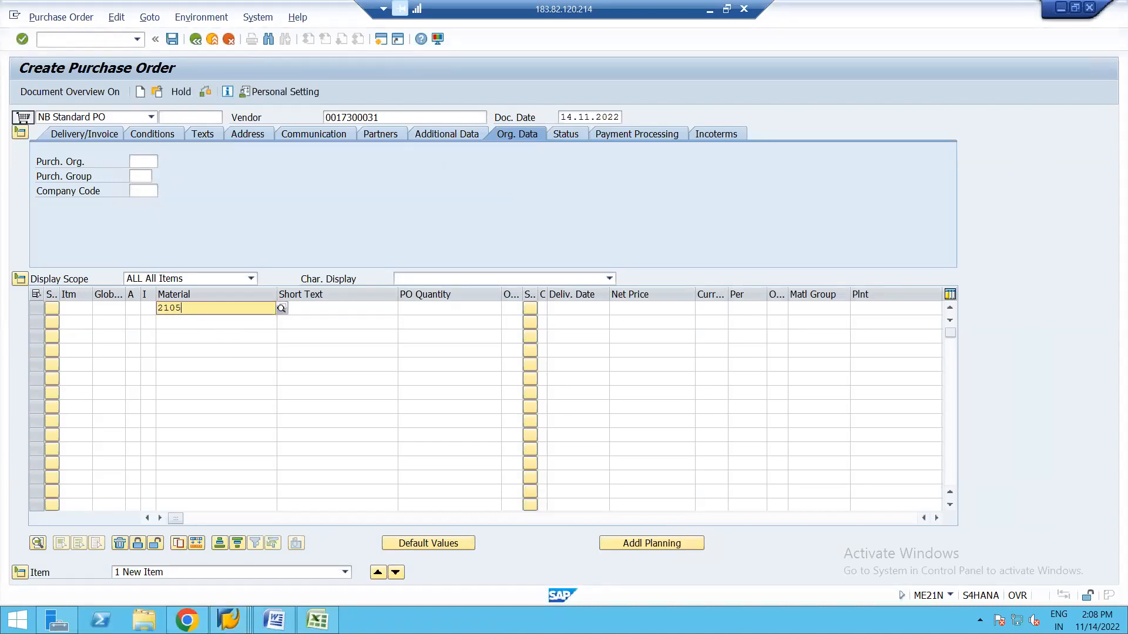
{"action": "left_click", "coordinate": [143, 162]}
{"action": "left_click", "coordinate": [151, 172]}
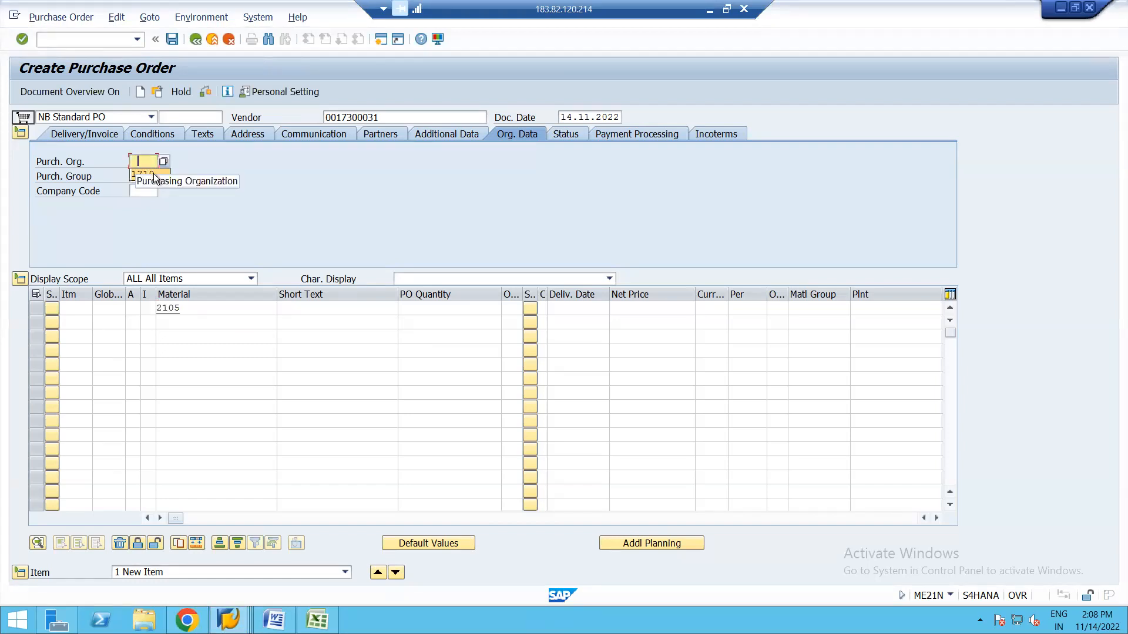
{"action": "left_click", "coordinate": [142, 178]}
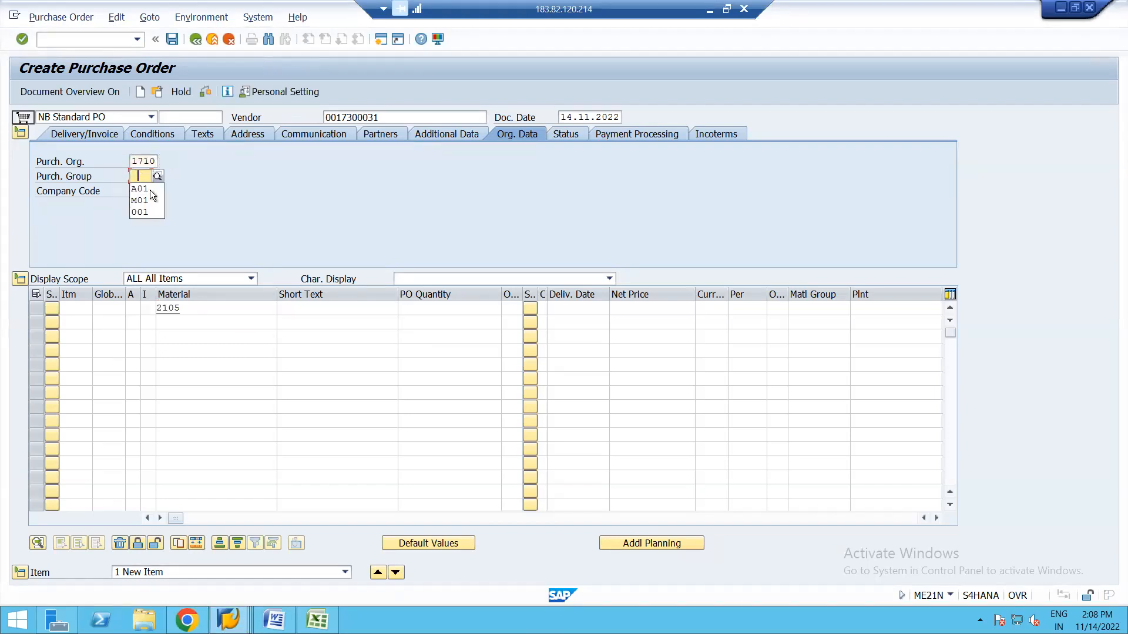
{"action": "left_click", "coordinate": [146, 192]}
{"action": "left_click", "coordinate": [149, 193]}
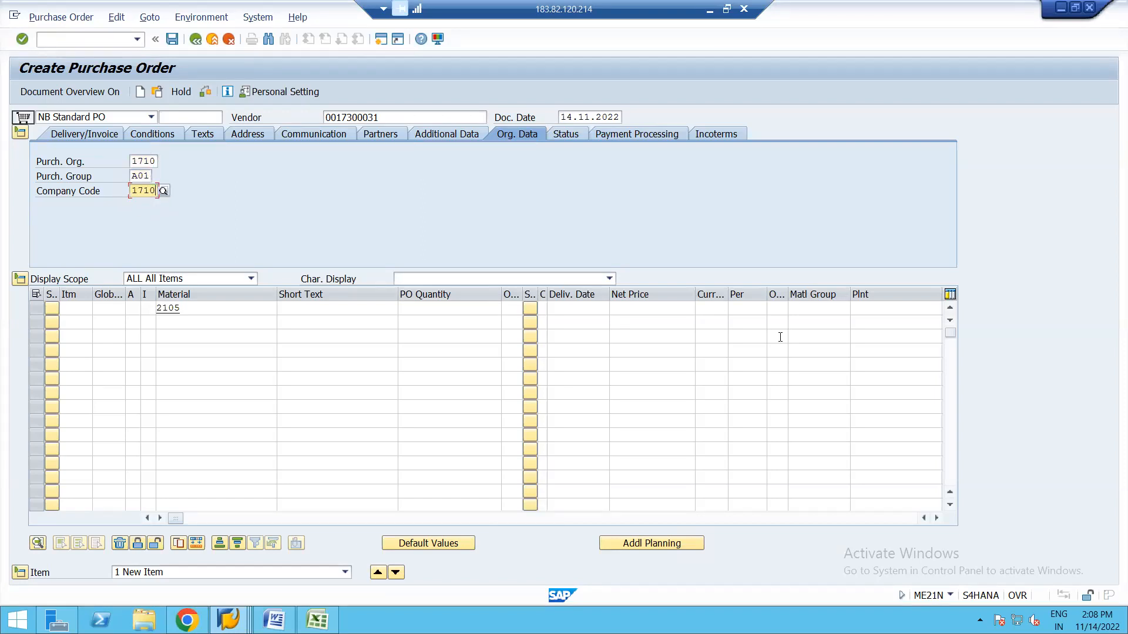
{"action": "left_click", "coordinate": [878, 308]}
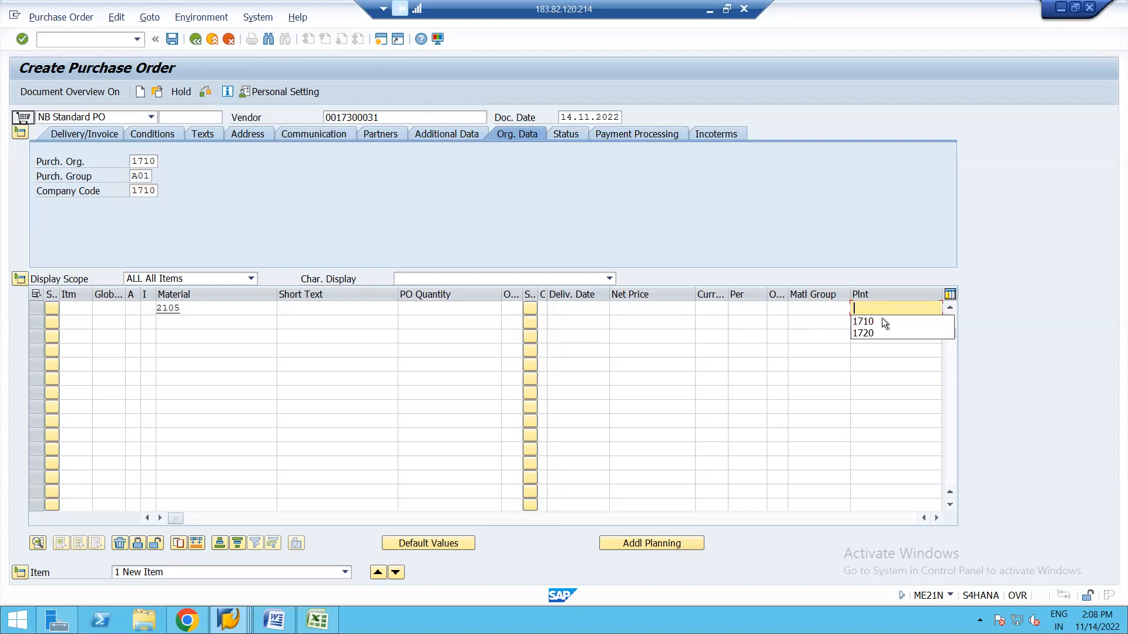
{"action": "left_click", "coordinate": [881, 321]}
{"action": "key", "text": "Return"}
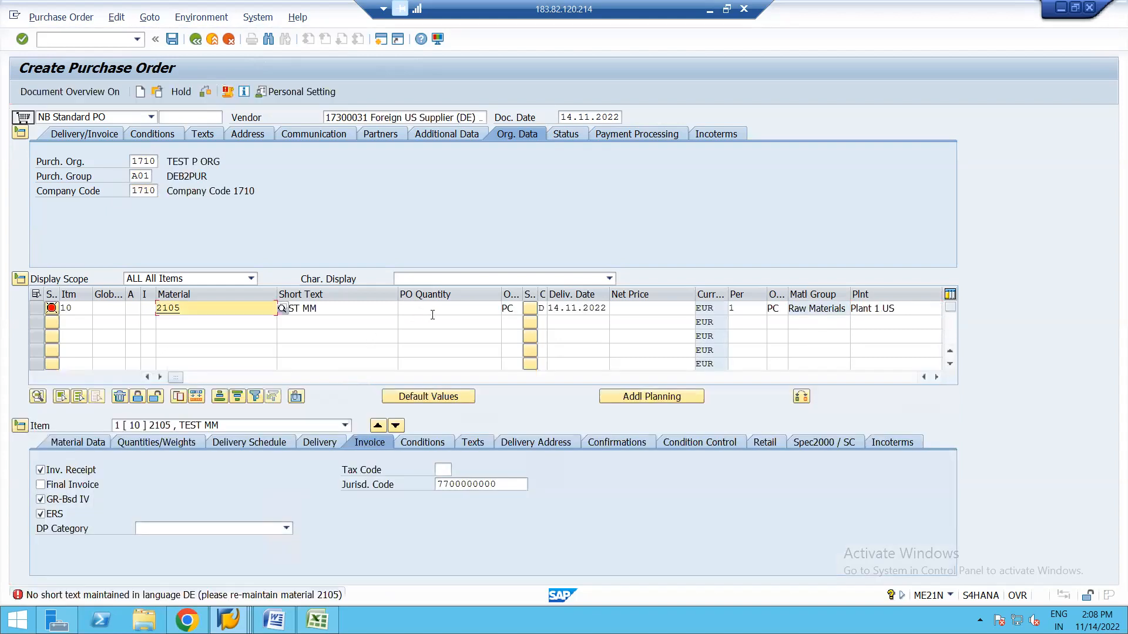
Give item 10 a PO quantity of 1 and net price 5,00.
{"action": "left_click", "coordinate": [432, 309]}
{"action": "left_click", "coordinate": [467, 323]}
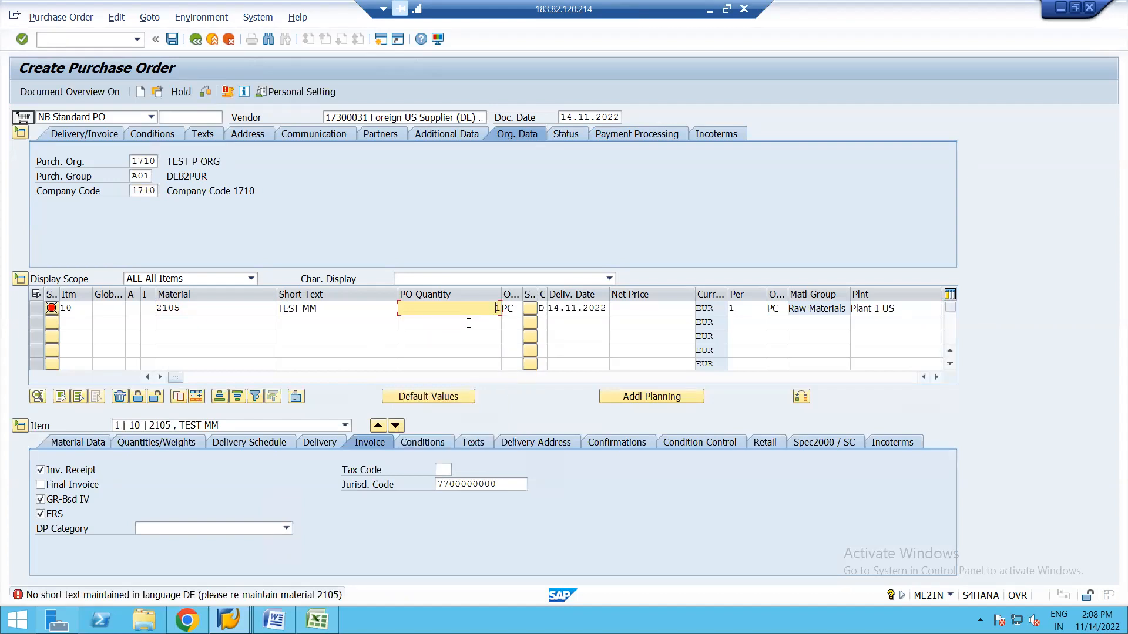
{"action": "left_click", "coordinate": [632, 309]}
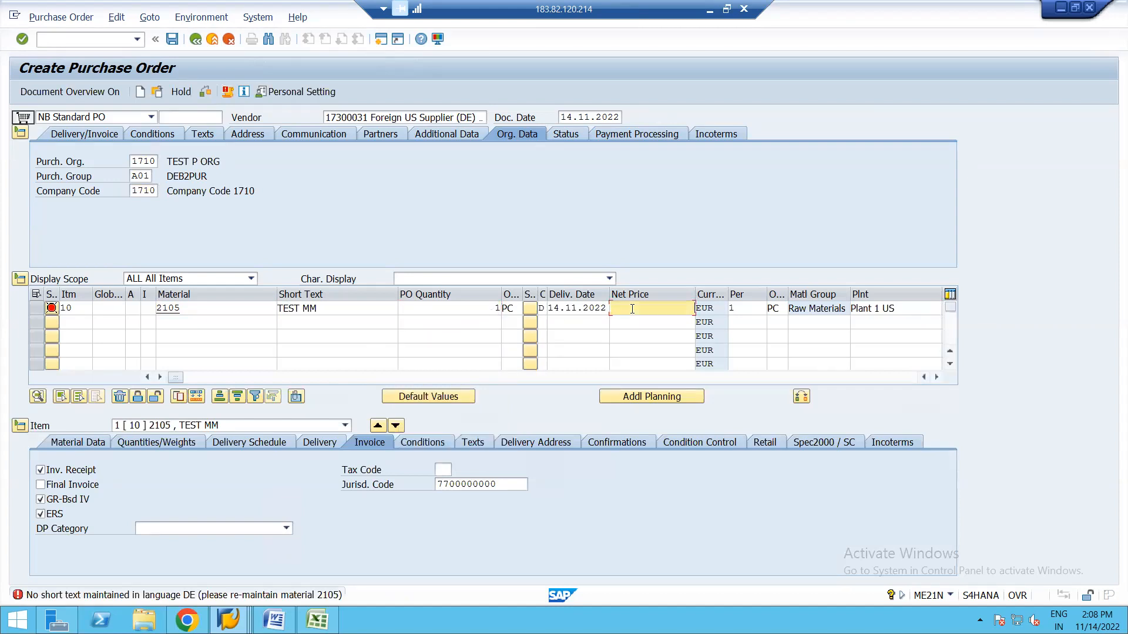
{"action": "key", "text": "Return"}
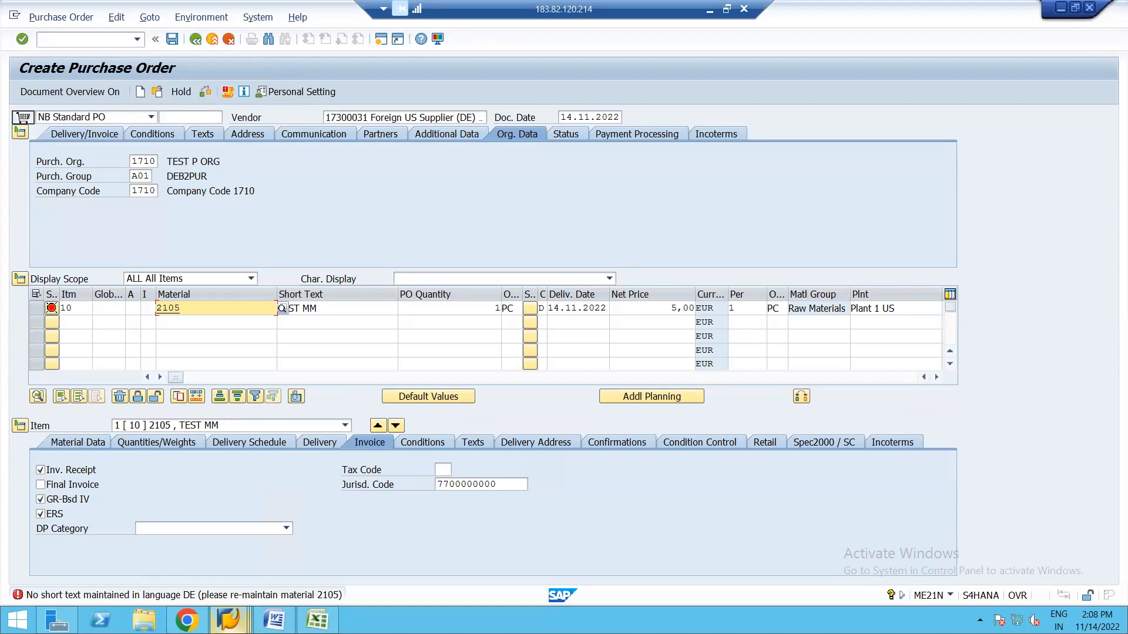
{"action": "left_click", "coordinate": [228, 620]}
Switch material 2105 from display to change mode on the Basic Data 1 view.
{"action": "left_click", "coordinate": [238, 523]}
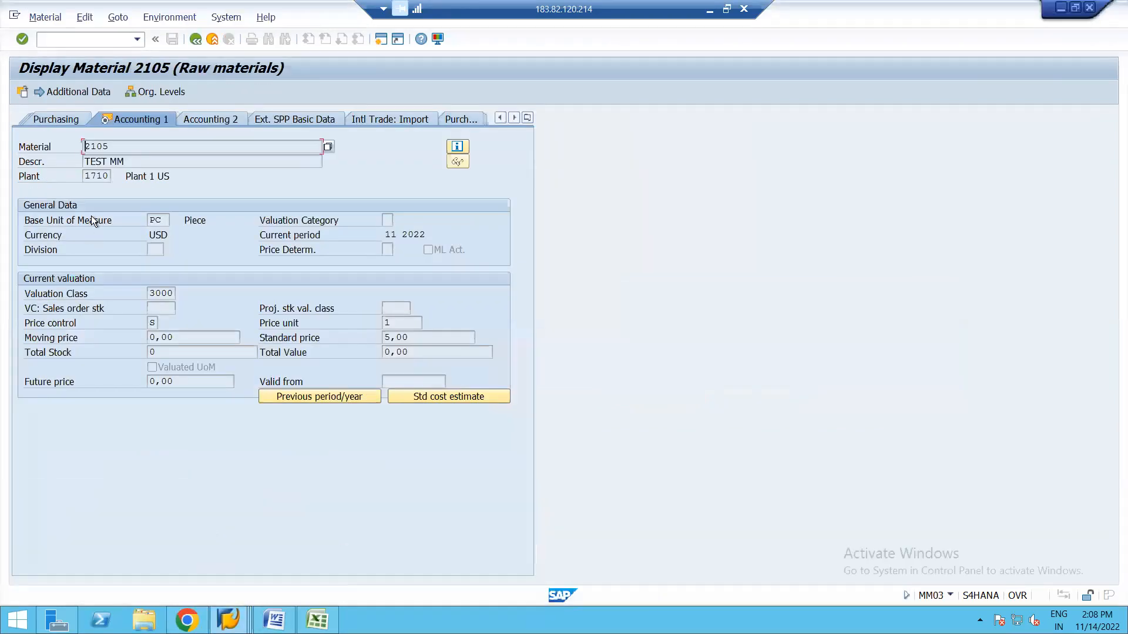
{"action": "left_click", "coordinate": [47, 19]}
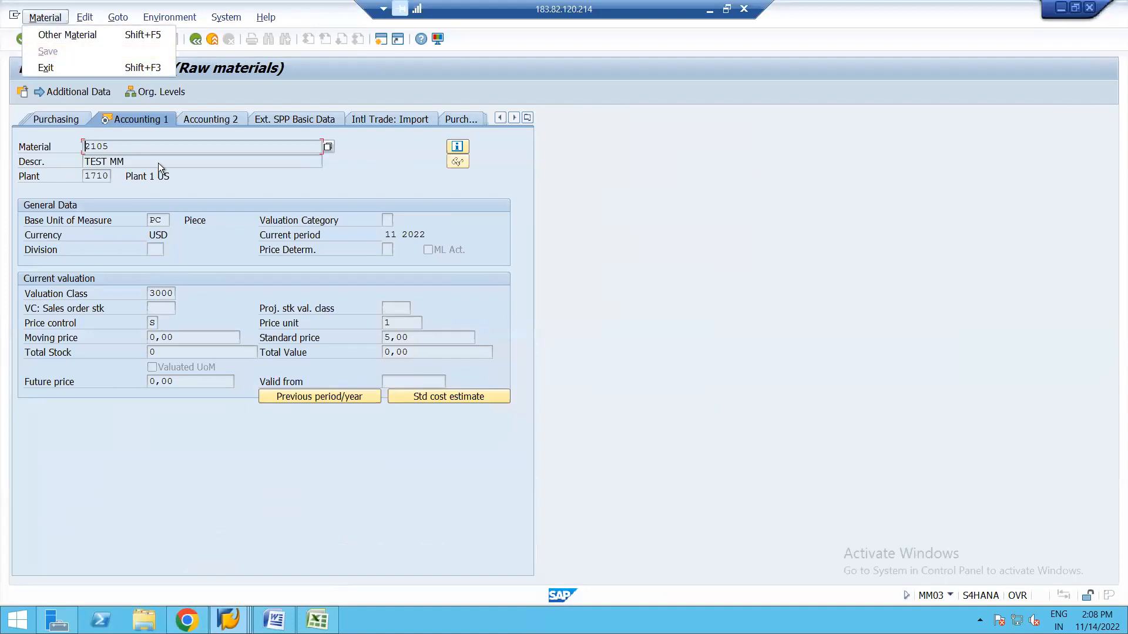
{"action": "left_click", "coordinate": [187, 178]}
{"action": "left_click", "coordinate": [197, 38]}
{"action": "left_click", "coordinate": [49, 16]}
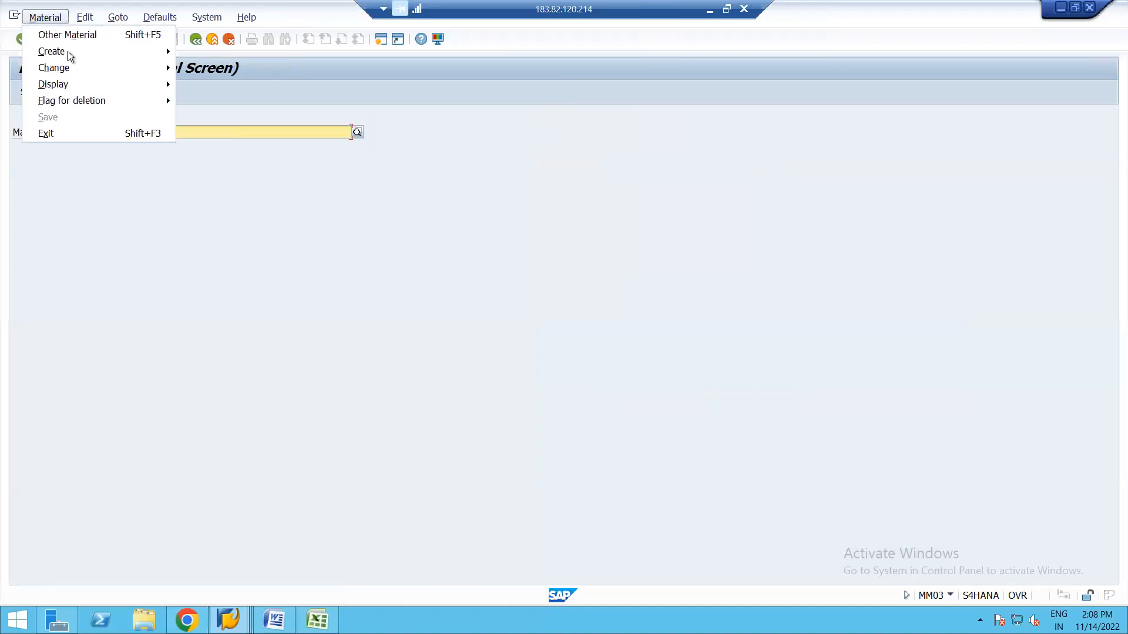
{"action": "mouse_move", "coordinate": [69, 67]}
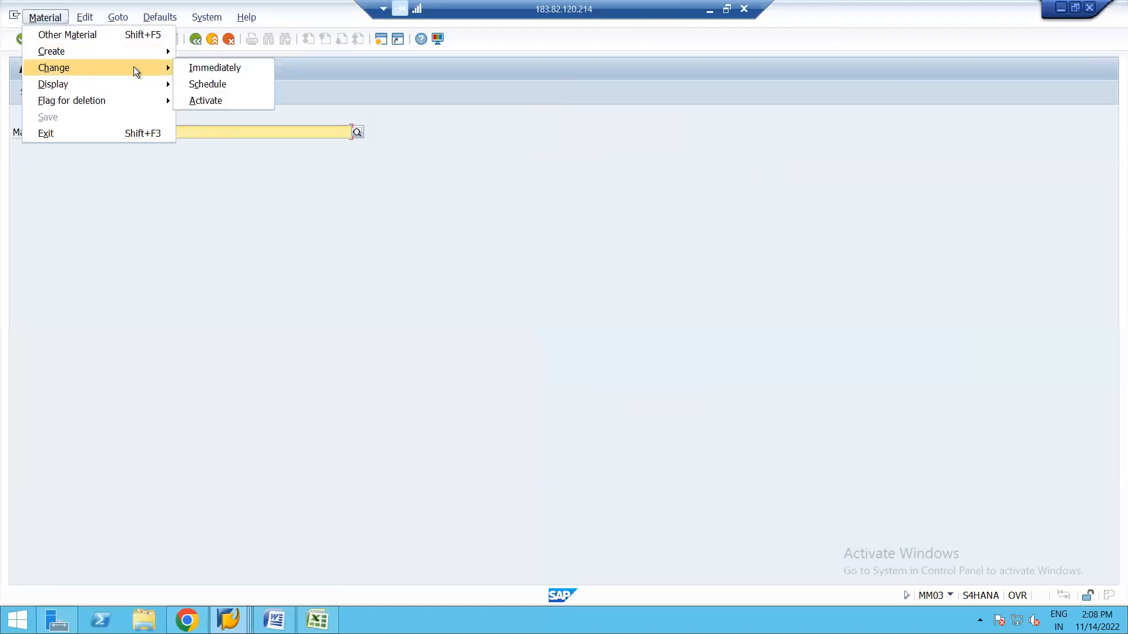
{"action": "left_click", "coordinate": [212, 67]}
{"action": "key", "text": "Return"}
{"action": "left_click", "coordinate": [250, 184]}
{"action": "key", "text": "Return"}
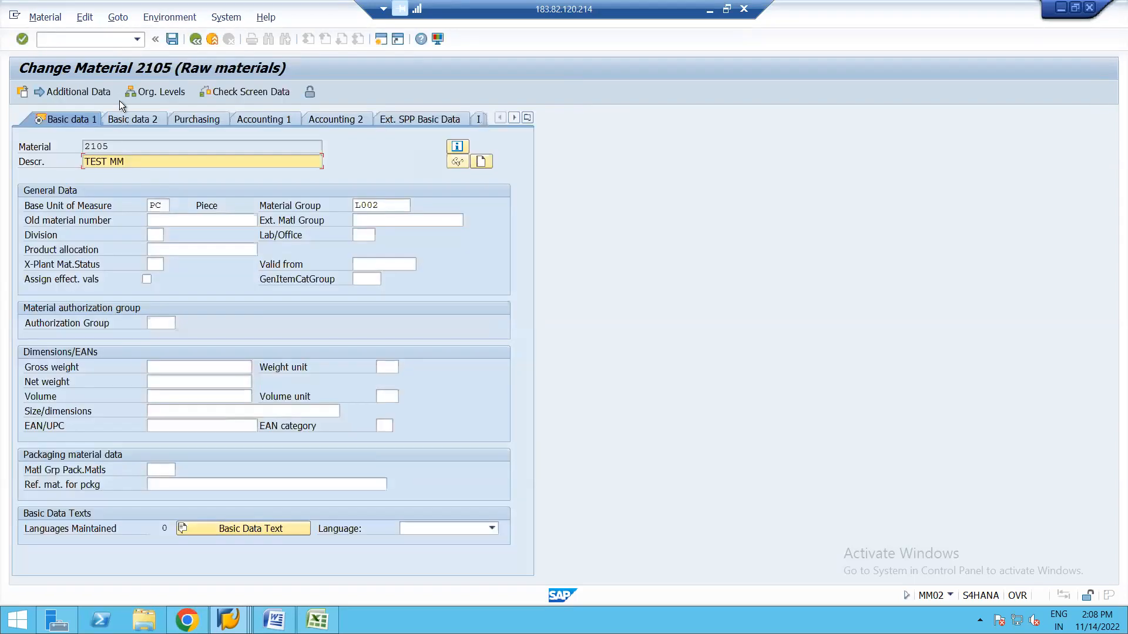
Add a DE description 'TEST MM', save the material, and go back.
{"action": "left_click", "coordinate": [88, 91]}
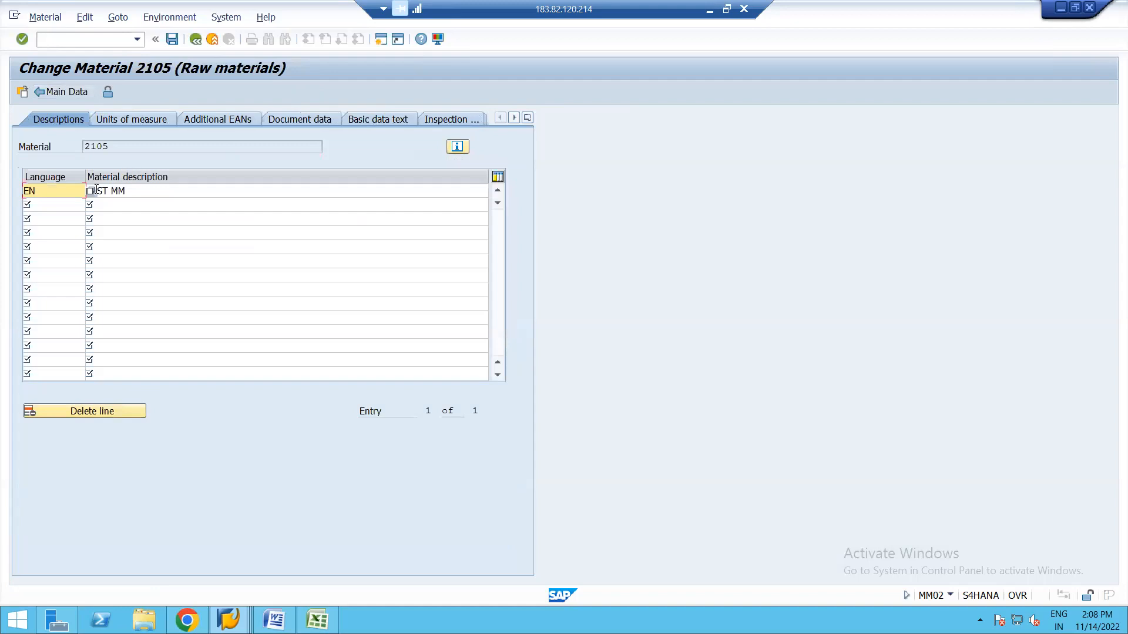
{"action": "left_click", "coordinate": [50, 203]}
{"action": "type", "text": "DE"}
{"action": "left_click", "coordinate": [118, 206]}
{"action": "type", "text": "TEST MM"}
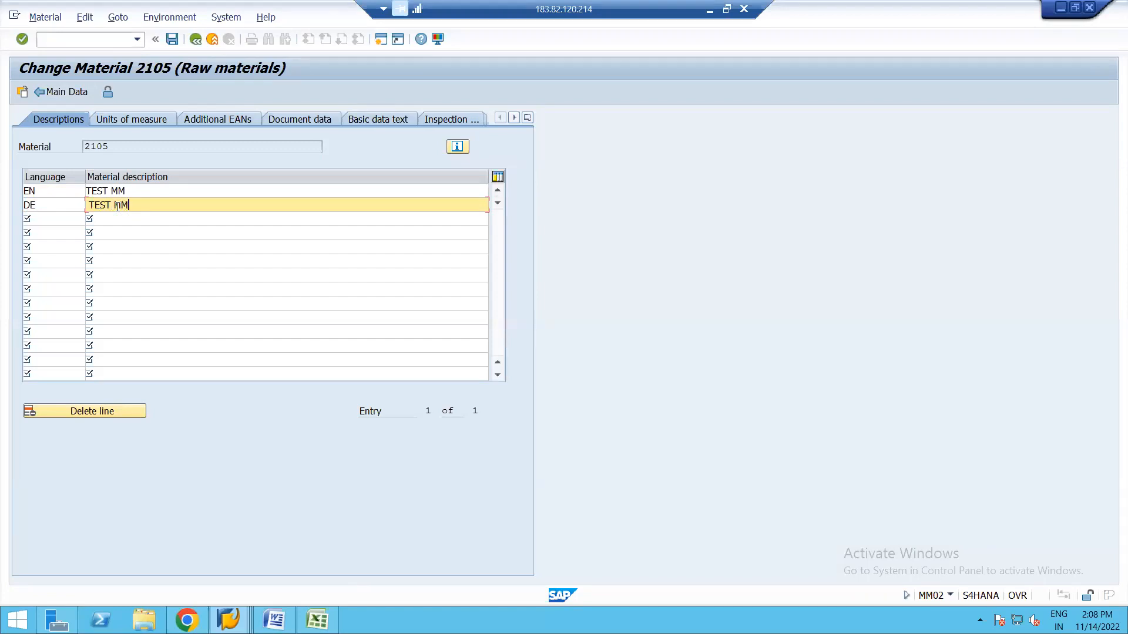
{"action": "left_click", "coordinate": [172, 38]}
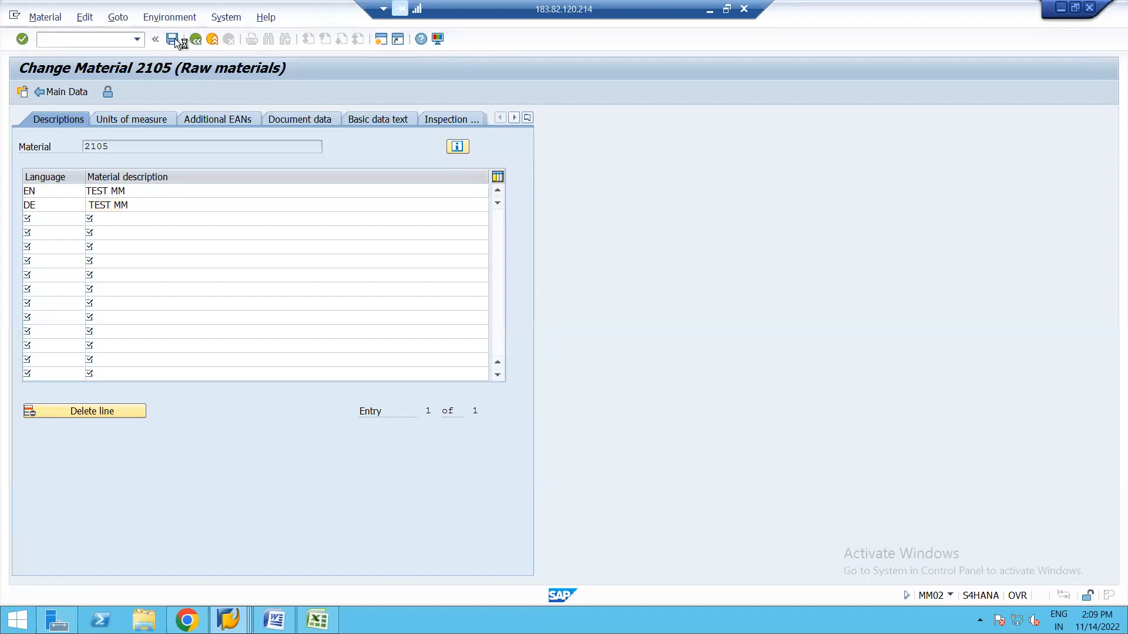
{"action": "left_click", "coordinate": [197, 39]}
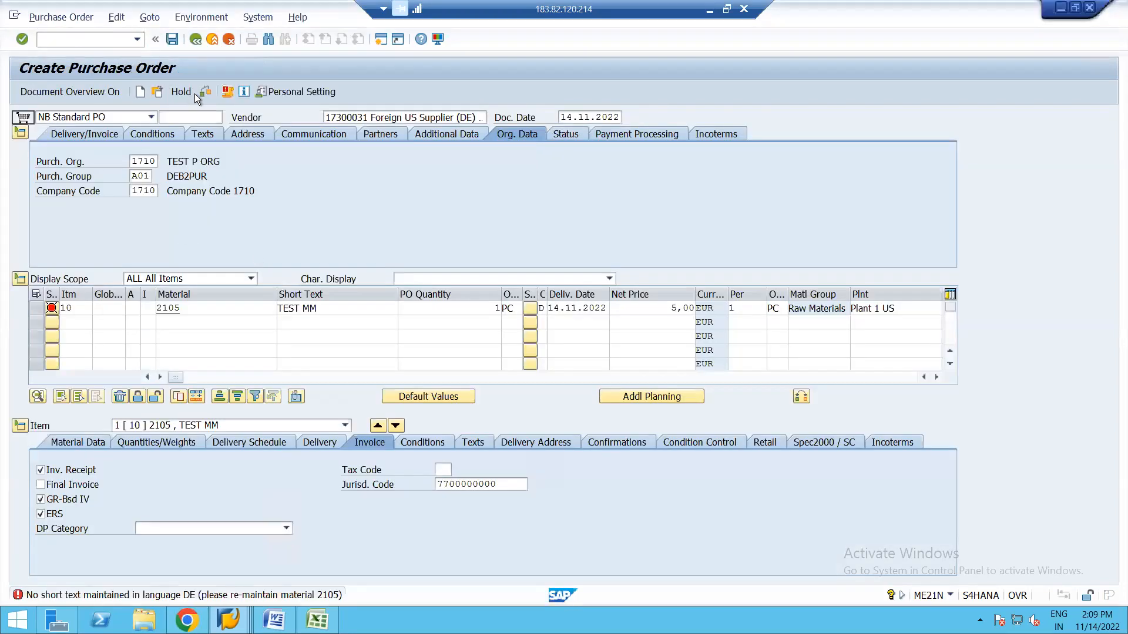
Check the PO, dismiss the account-assignment-mandatory message, and exit without saving.
{"action": "left_click", "coordinate": [206, 93]}
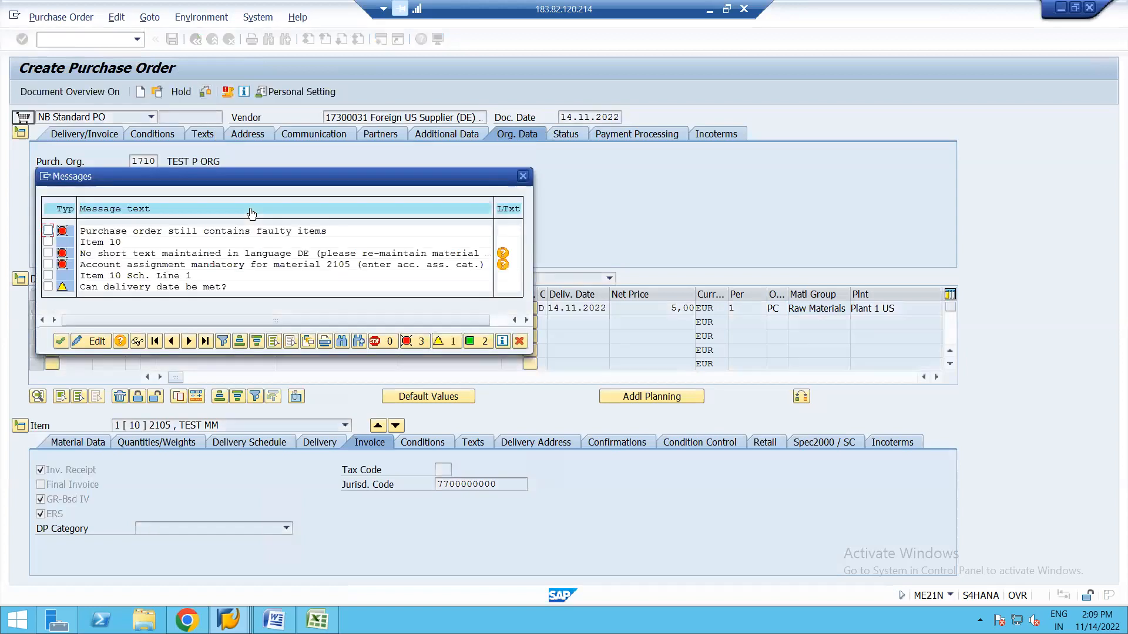
{"action": "key", "text": "Return"}
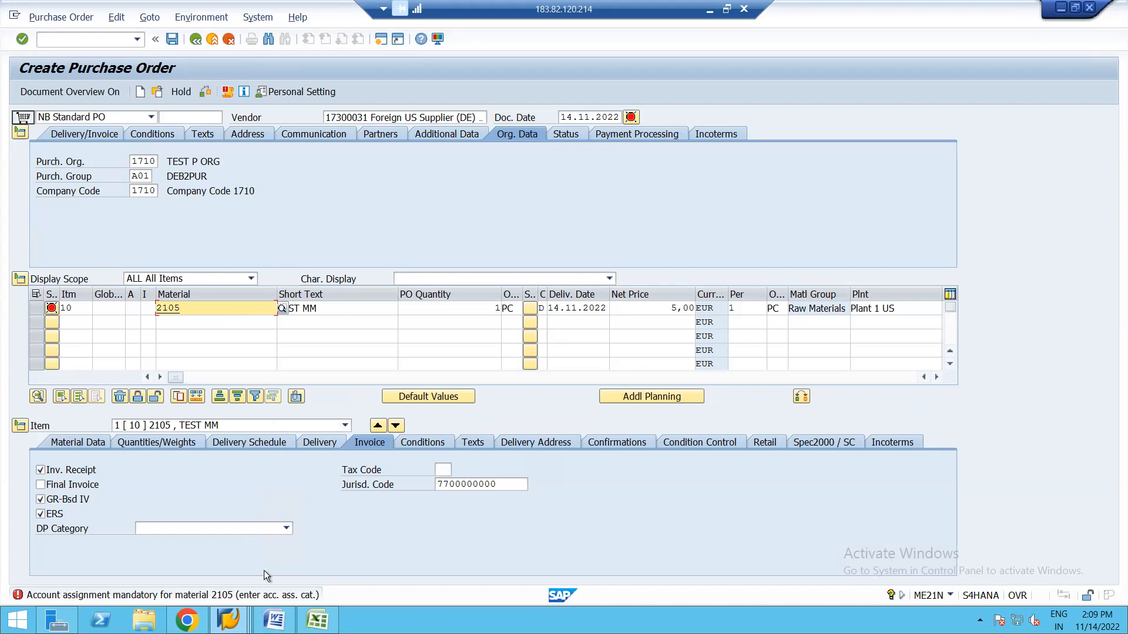
{"action": "left_click", "coordinate": [195, 39]}
{"action": "left_click", "coordinate": [298, 257]}
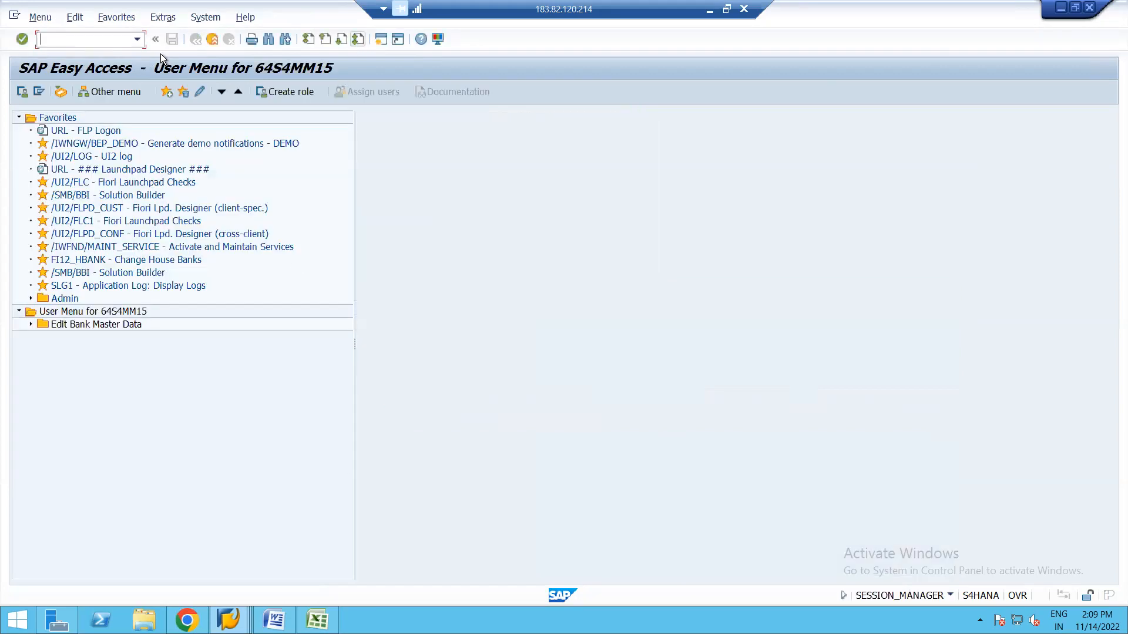
{"action": "type", "text": "OMS2"}
{"action": "key", "text": "Return"}
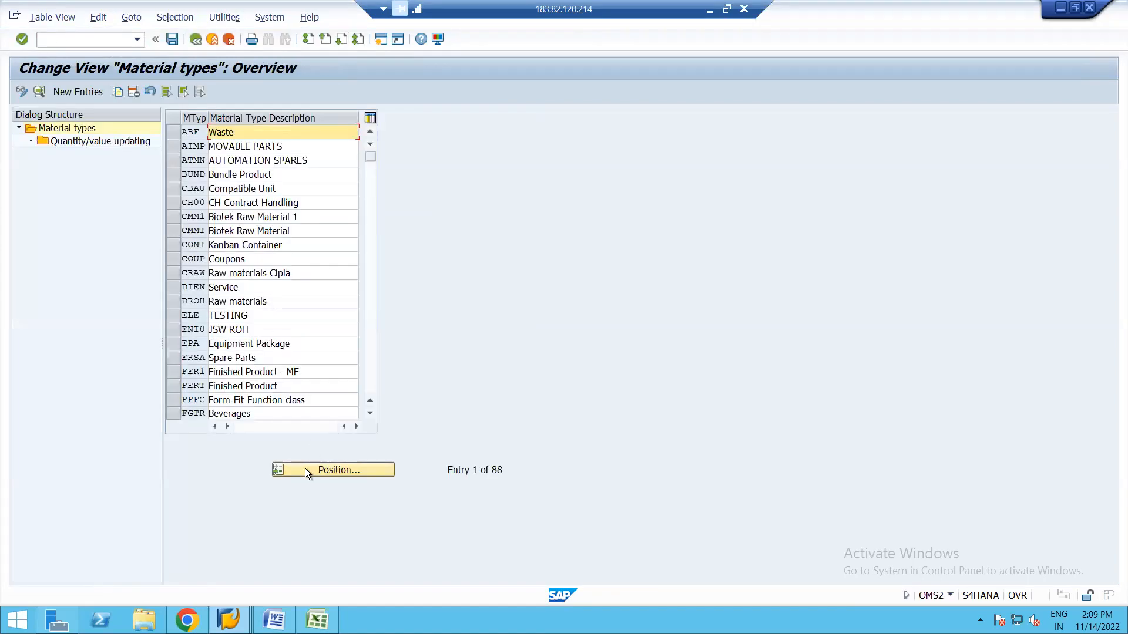
{"action": "left_click", "coordinate": [305, 468]}
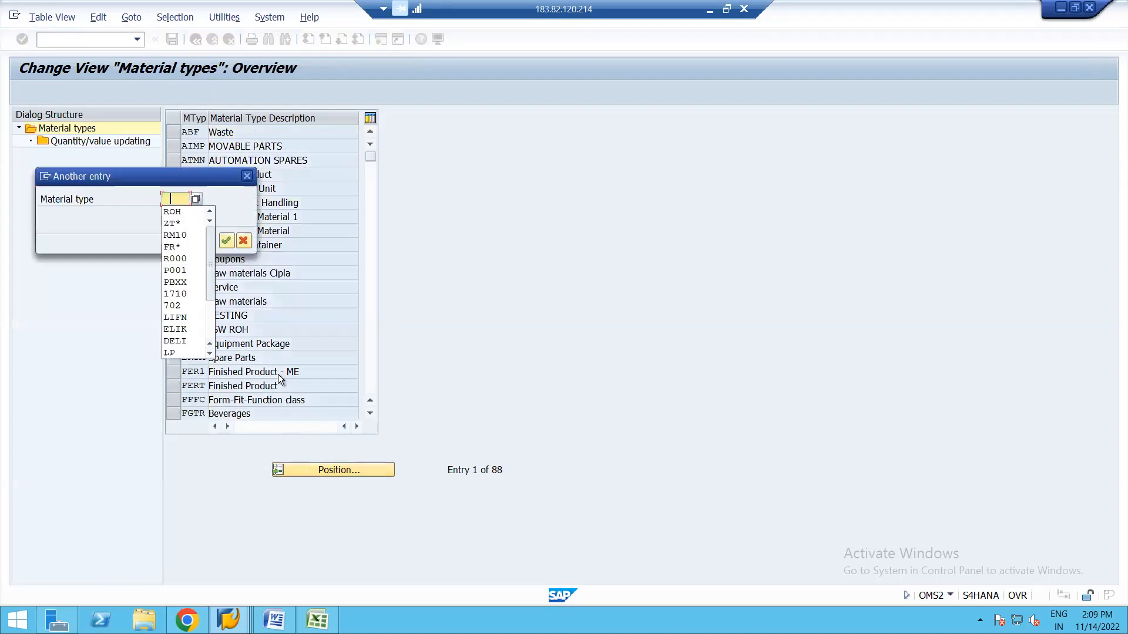
{"action": "left_click", "coordinate": [179, 212]}
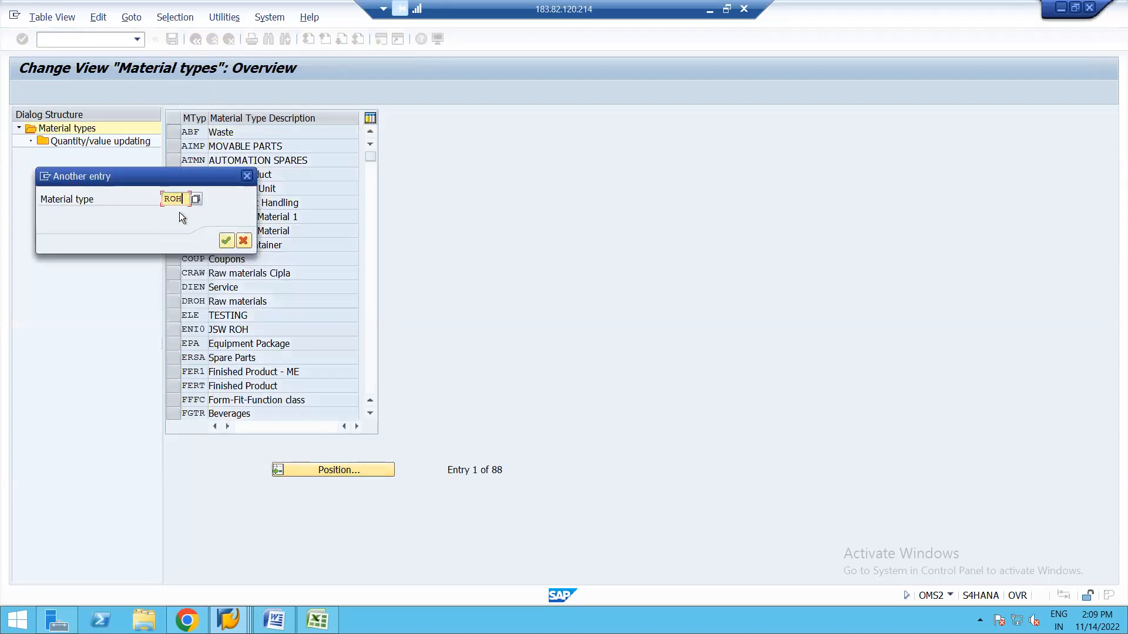
{"action": "key", "text": "Return"}
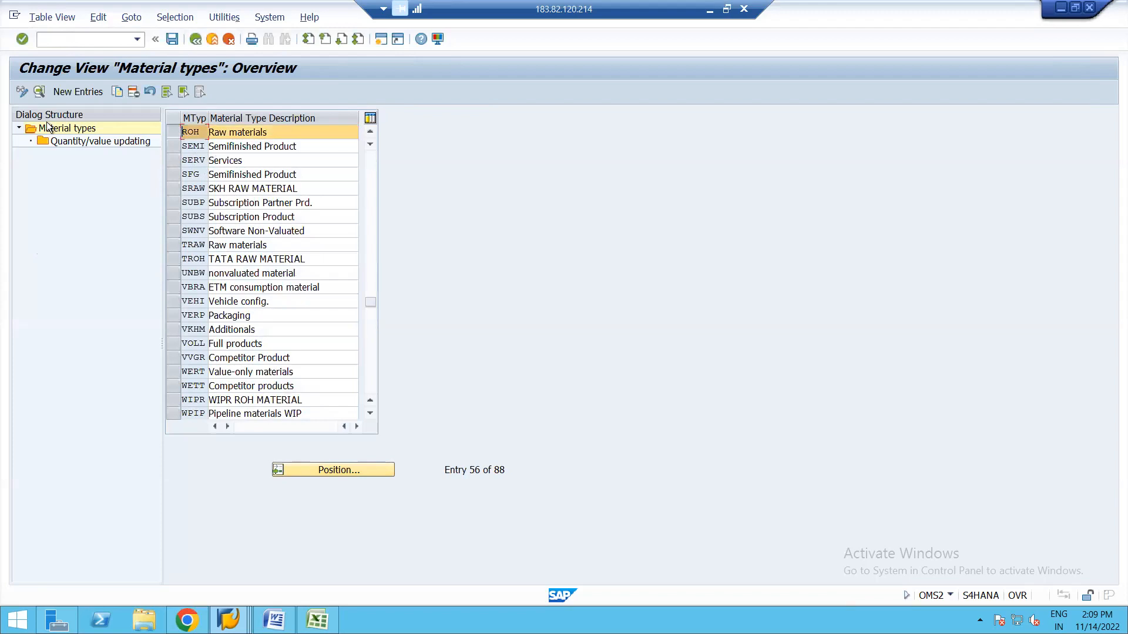
{"action": "left_click", "coordinate": [38, 92]}
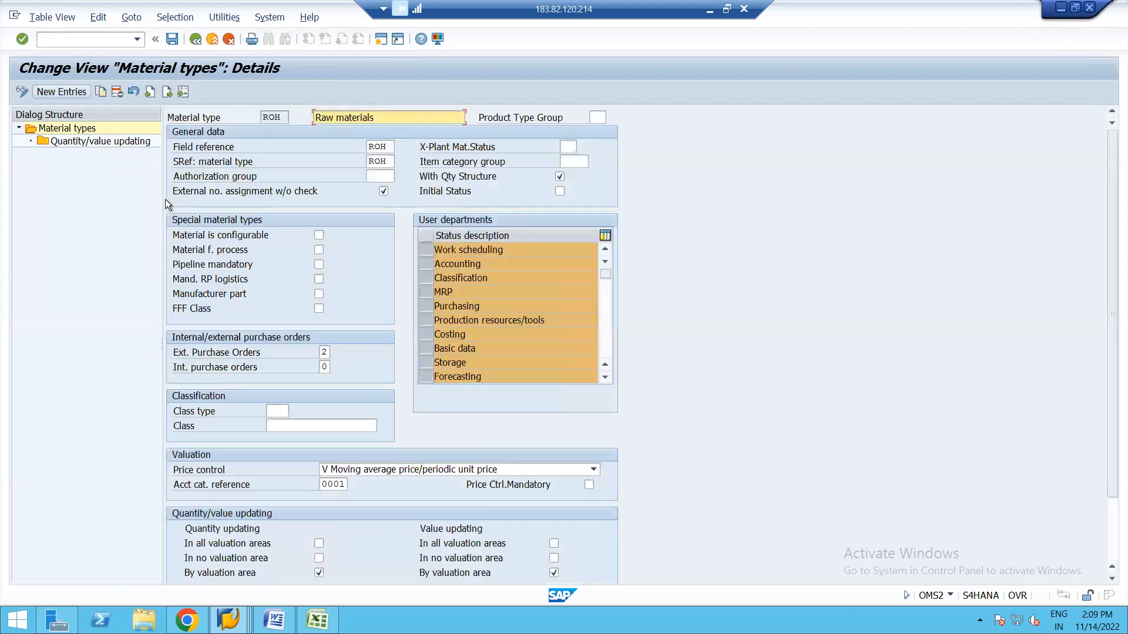
{"action": "left_click", "coordinate": [76, 142]}
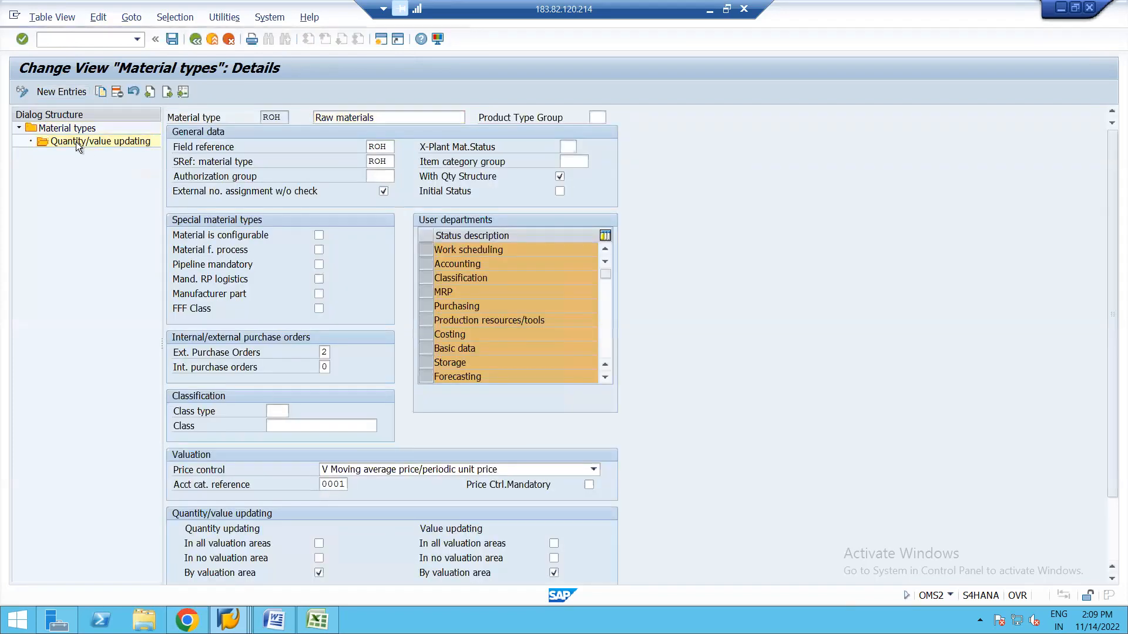
{"action": "double_click", "coordinate": [75, 142]}
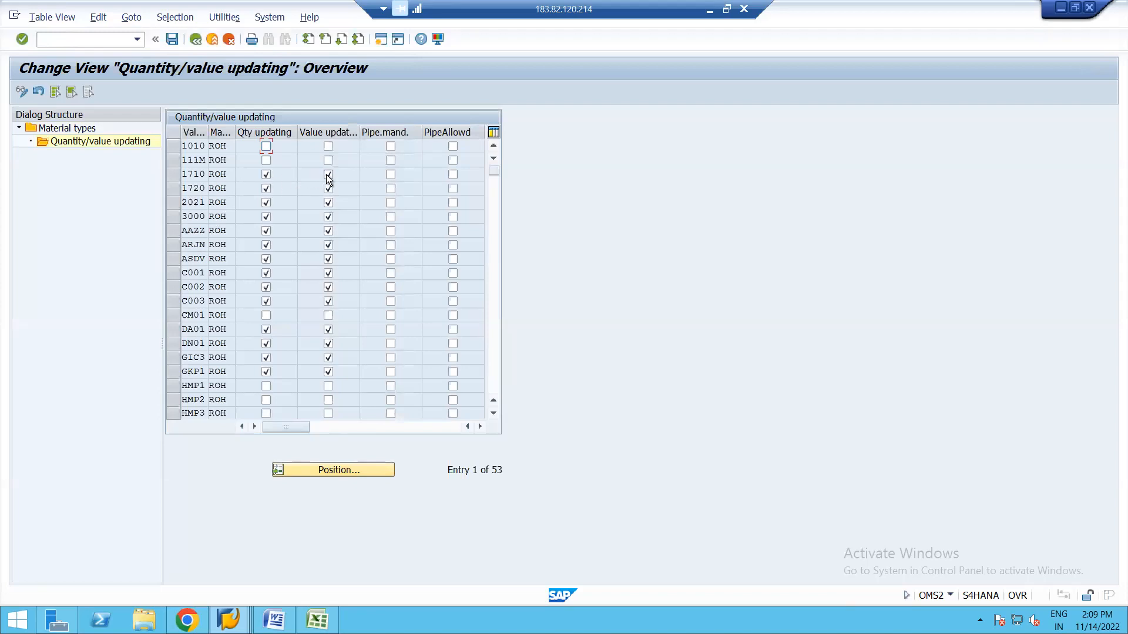
{"action": "left_click", "coordinate": [196, 40]}
{"action": "left_click", "coordinate": [196, 40]}
{"action": "left_click", "coordinate": [196, 40]}
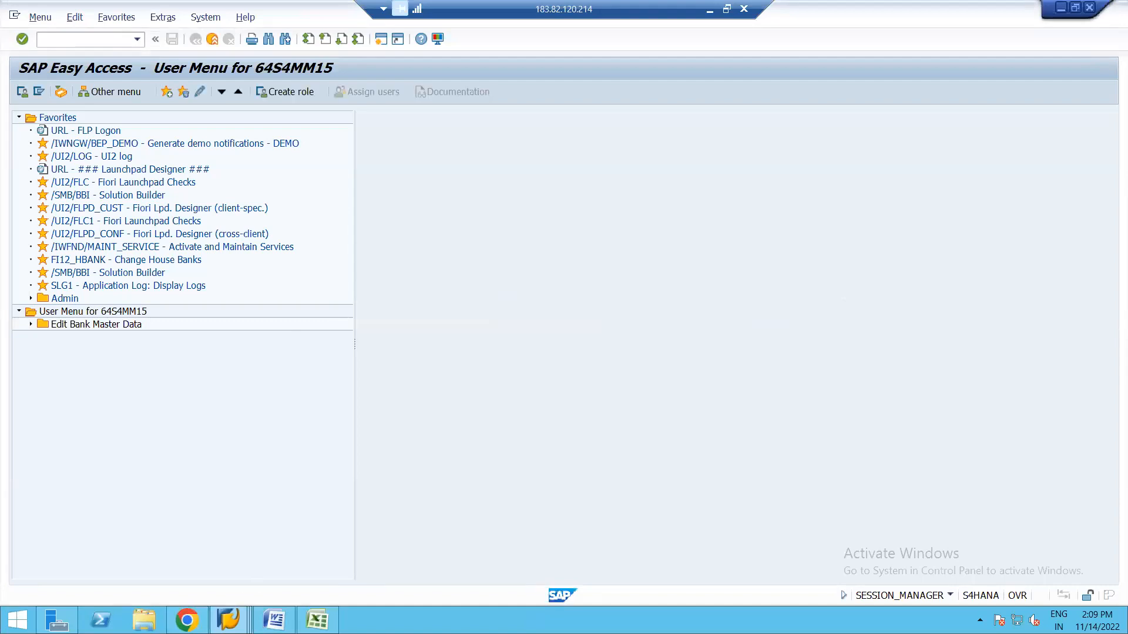
In the other SAP session window, start a new purchase order with ME21N.
{"action": "mouse_move", "coordinate": [228, 620]}
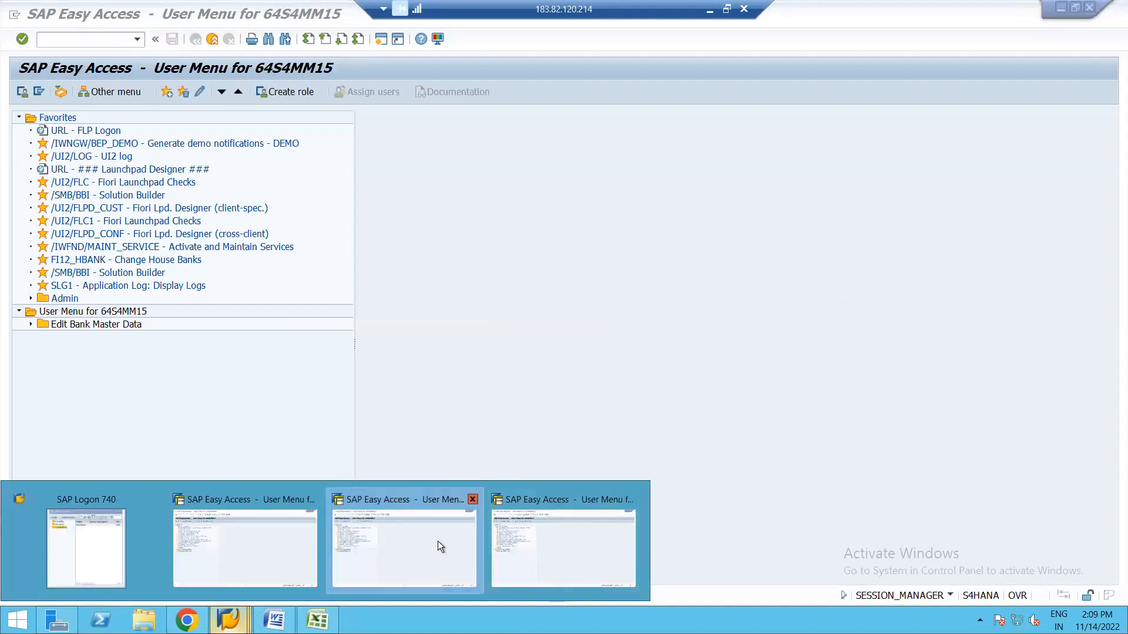
{"action": "left_click", "coordinate": [568, 538]}
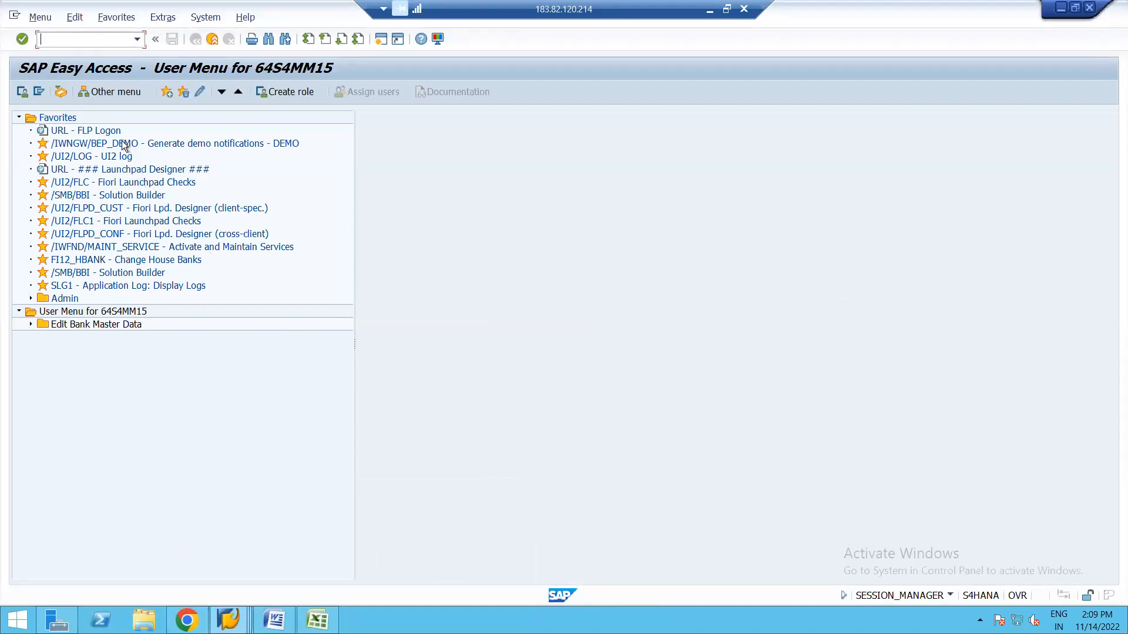
{"action": "type", "text": "ME21N"}
{"action": "key", "text": "Return"}
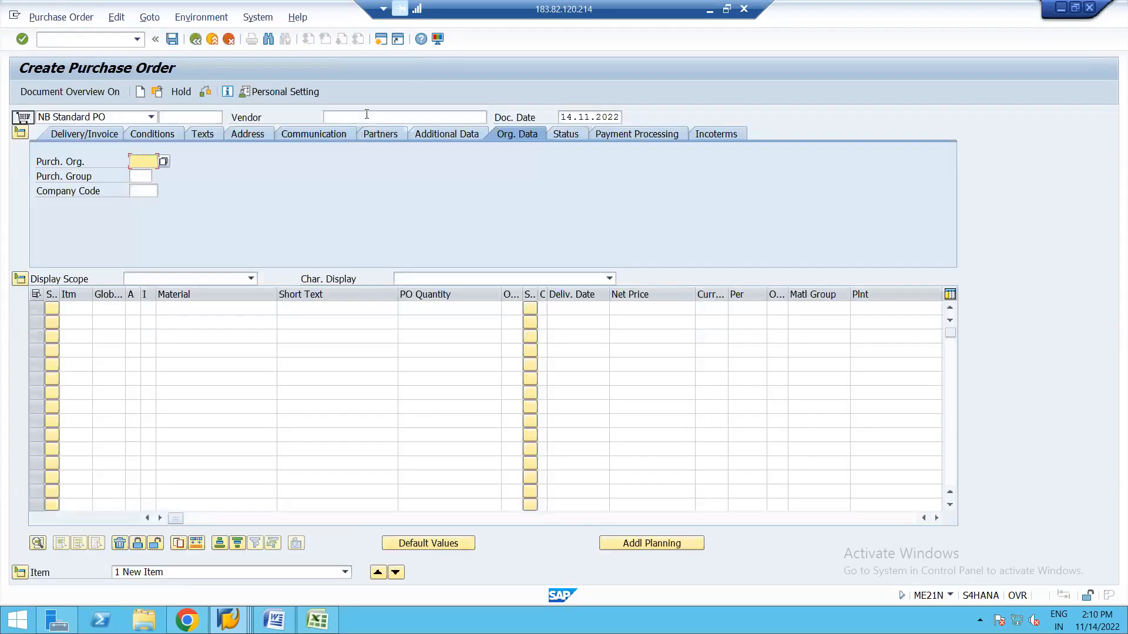
Fill the PO header from history: vendor, purchasing org 1710, purchasing group A01, company code 1710.
{"action": "left_click", "coordinate": [366, 114]}
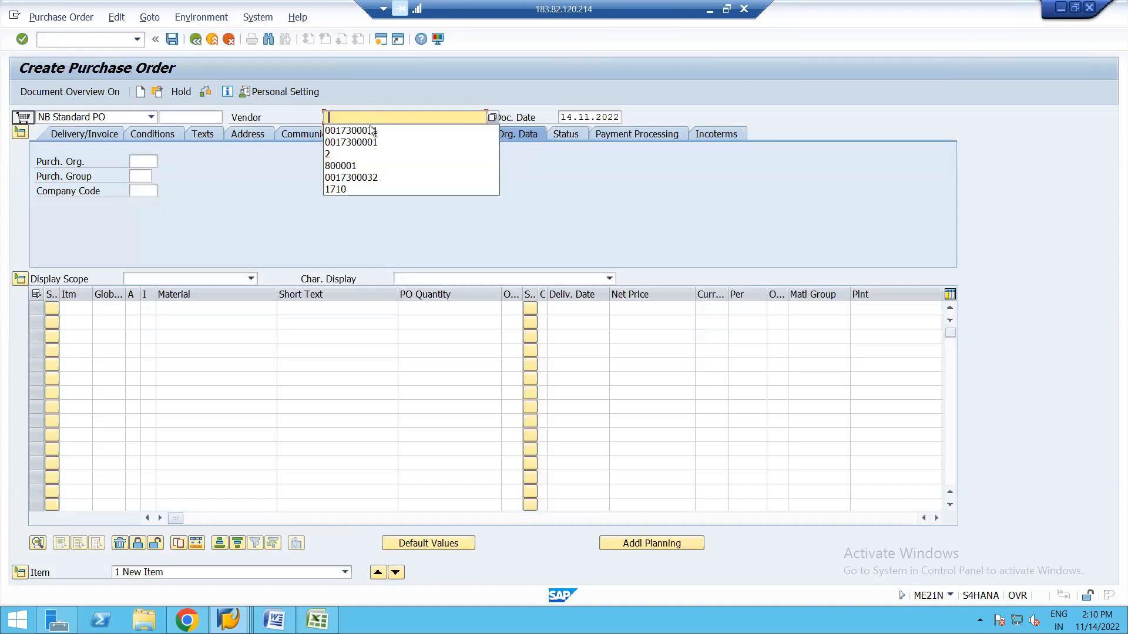
{"action": "left_click", "coordinate": [369, 128]}
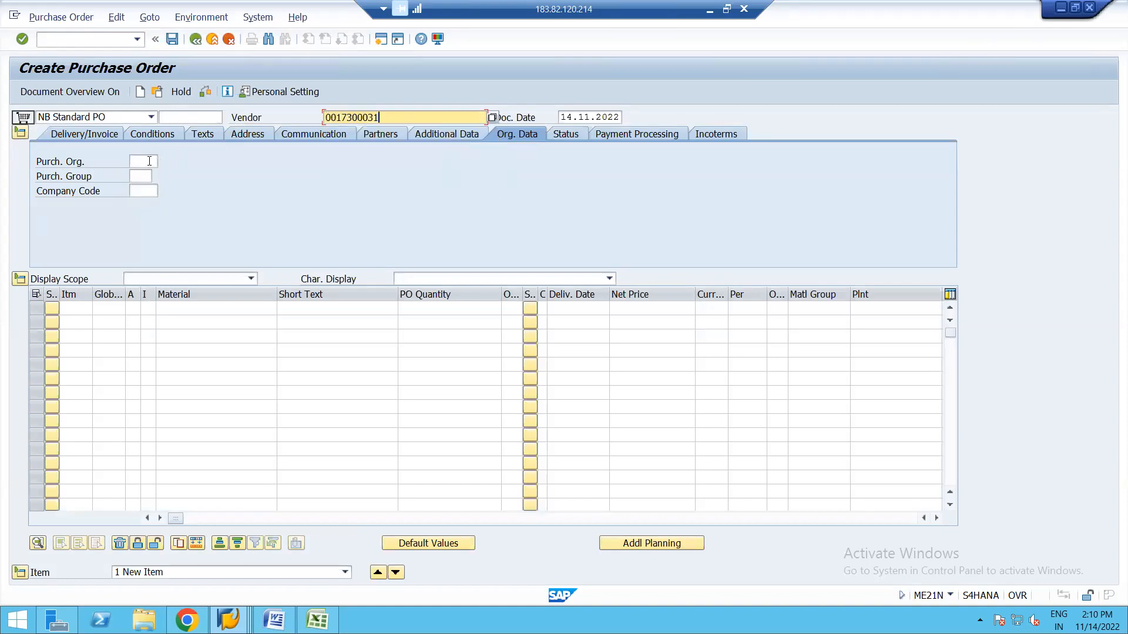
{"action": "left_click", "coordinate": [149, 161]}
{"action": "left_click", "coordinate": [143, 174]}
{"action": "left_click", "coordinate": [146, 176]}
{"action": "left_click", "coordinate": [141, 189]}
{"action": "left_click", "coordinate": [147, 191]}
{"action": "left_click", "coordinate": [147, 203]}
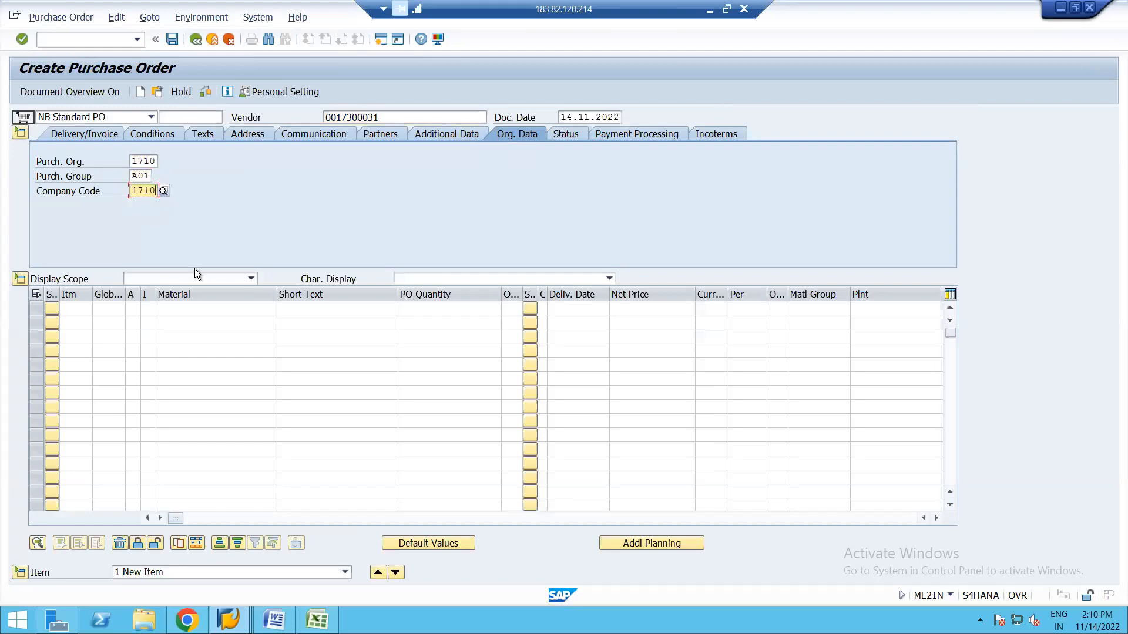
Enter item 10 with material 2105, plant 1710, quantity 1 and net price 5.
{"action": "left_click", "coordinate": [196, 309]}
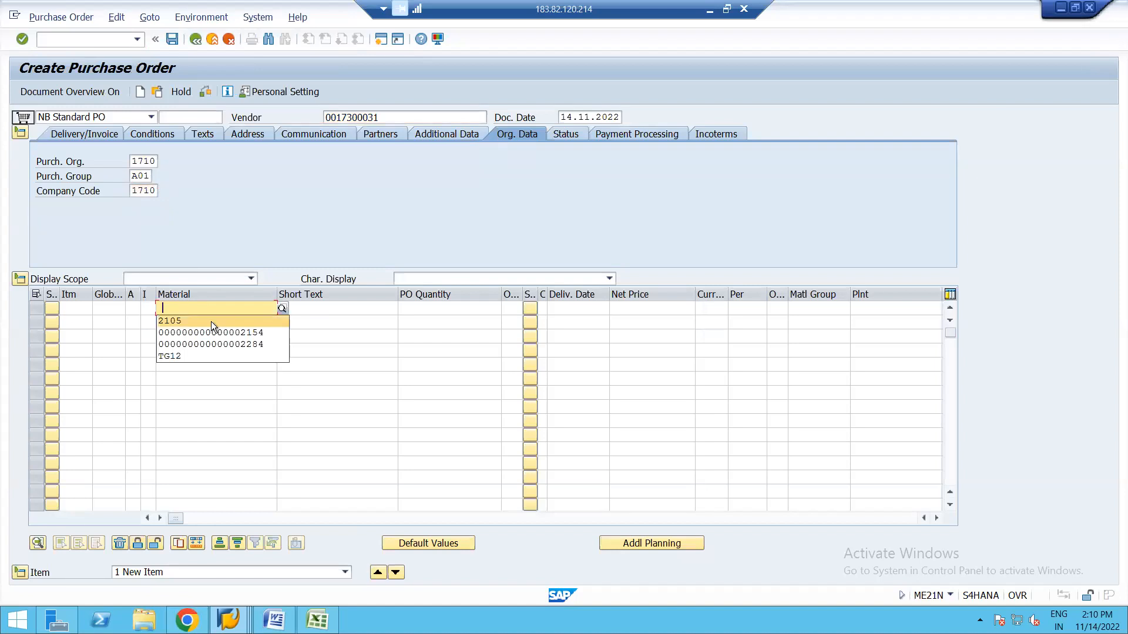
{"action": "left_click", "coordinate": [210, 321]}
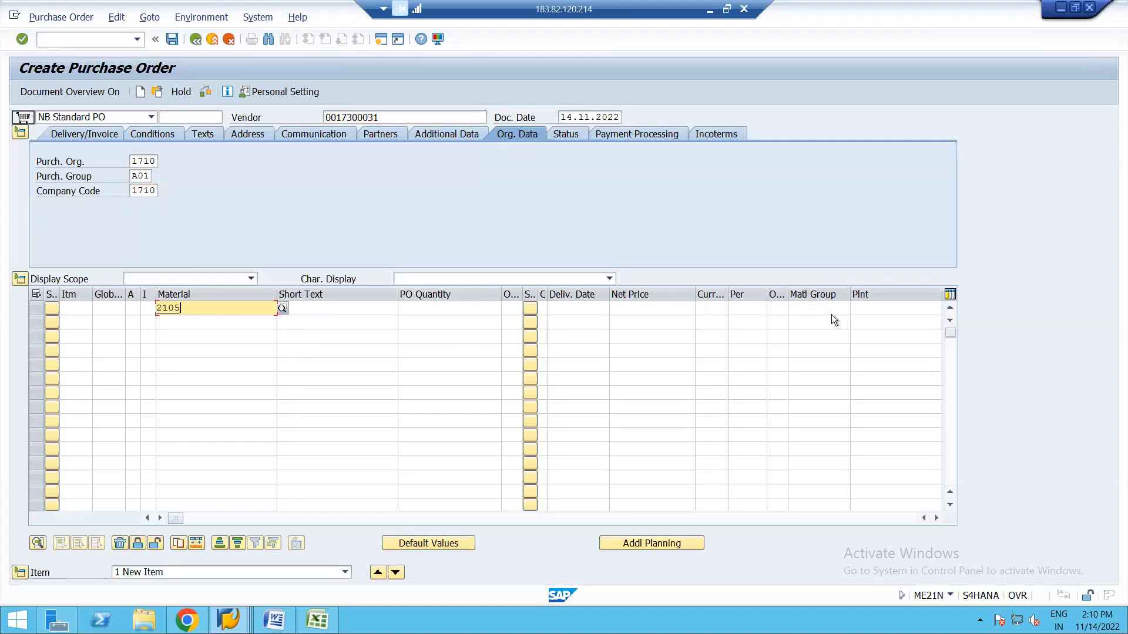
{"action": "left_click", "coordinate": [874, 307]}
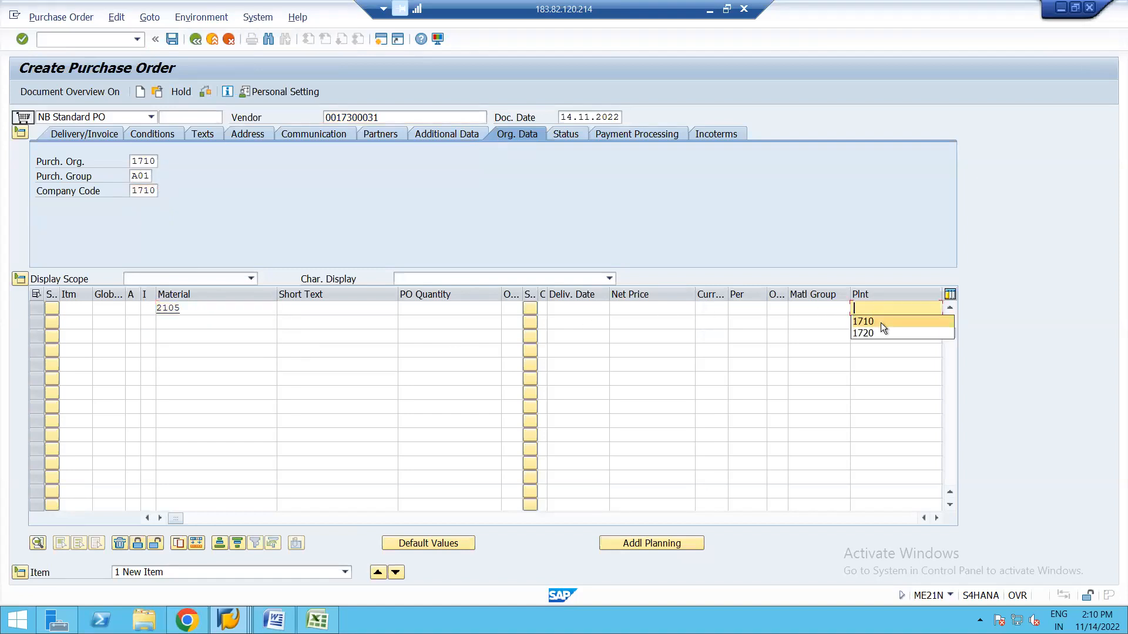
{"action": "left_click", "coordinate": [882, 323]}
{"action": "key", "text": "Return"}
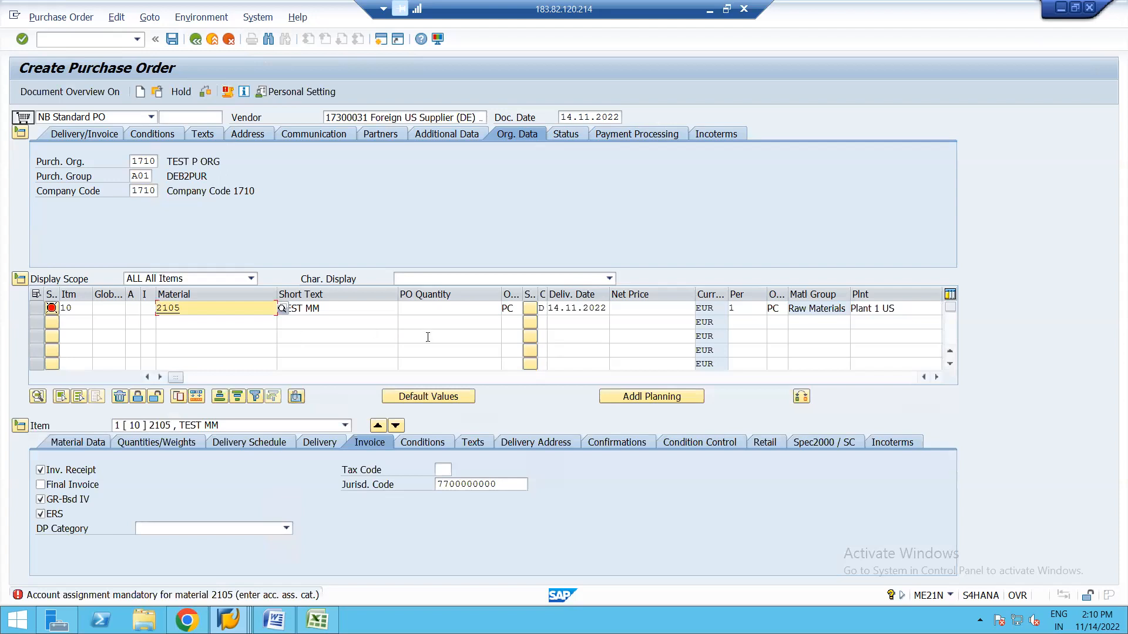
{"action": "left_click", "coordinate": [438, 306]}
{"action": "left_click", "coordinate": [467, 321]}
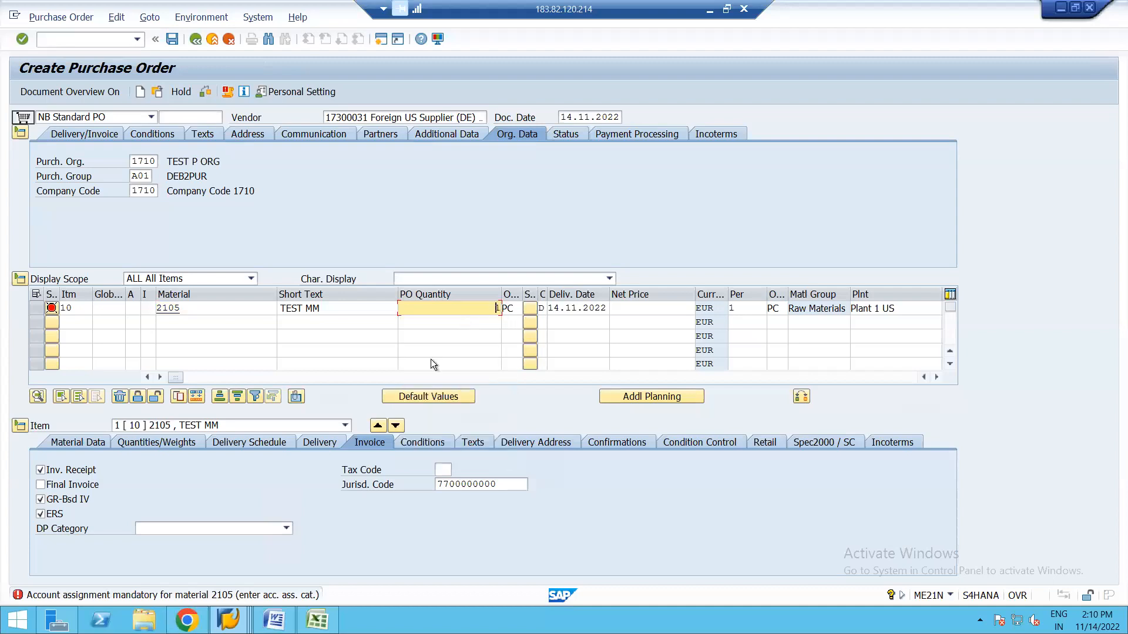
{"action": "left_click", "coordinate": [646, 309]}
{"action": "left_click", "coordinate": [672, 320]}
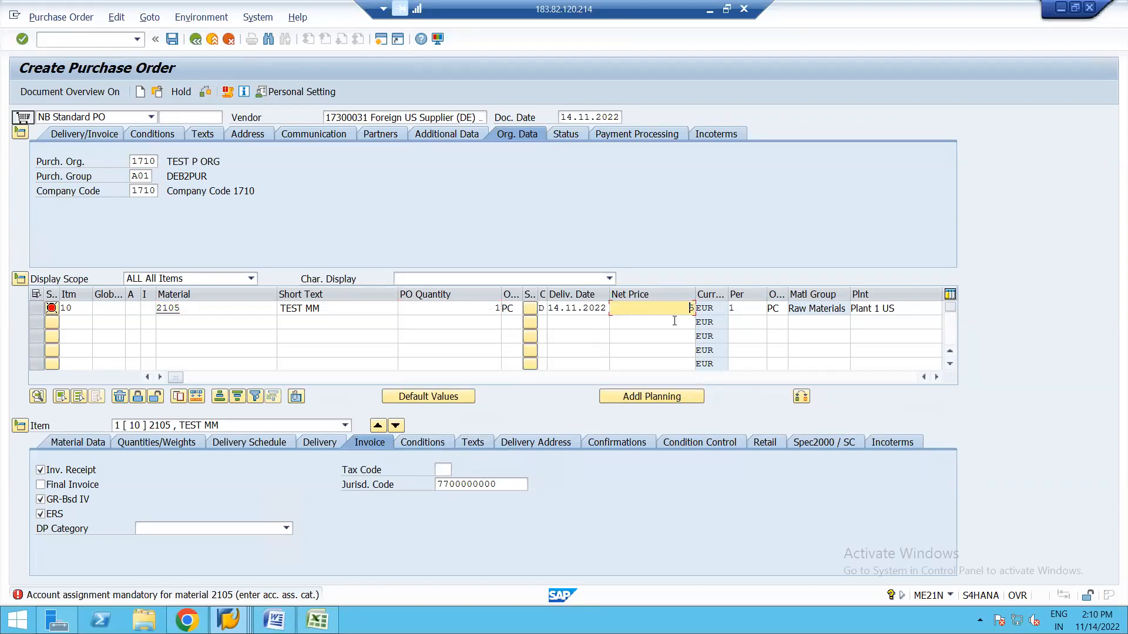
{"action": "key", "text": "Return"}
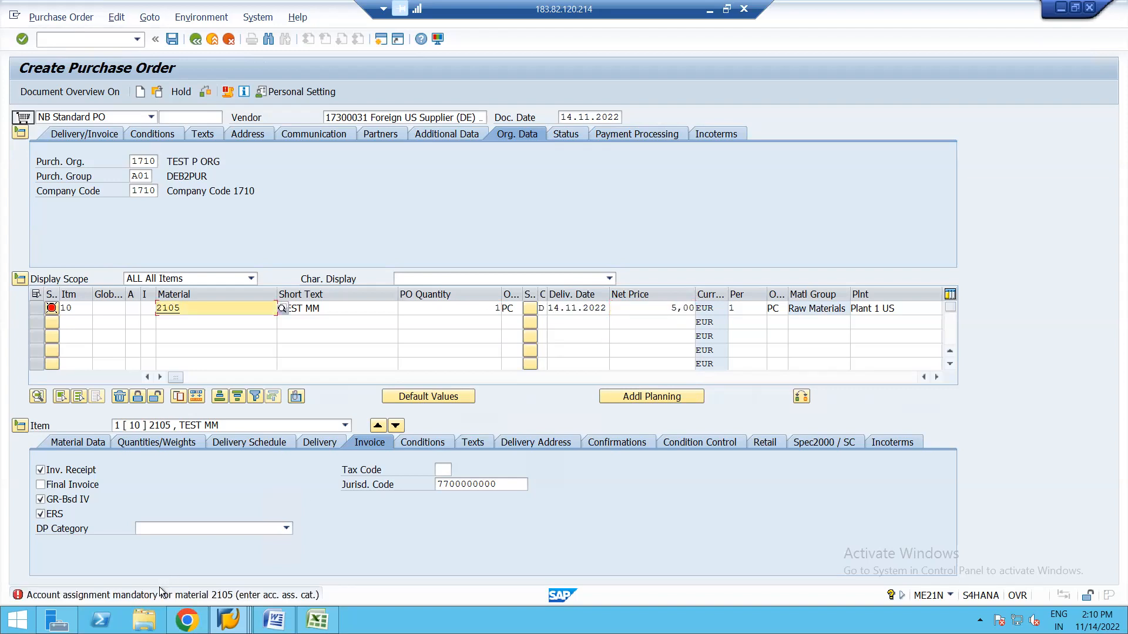
Read the full ME062 account-assignment error text, then return to the SAP Easy Access window.
{"action": "double_click", "coordinate": [140, 594]}
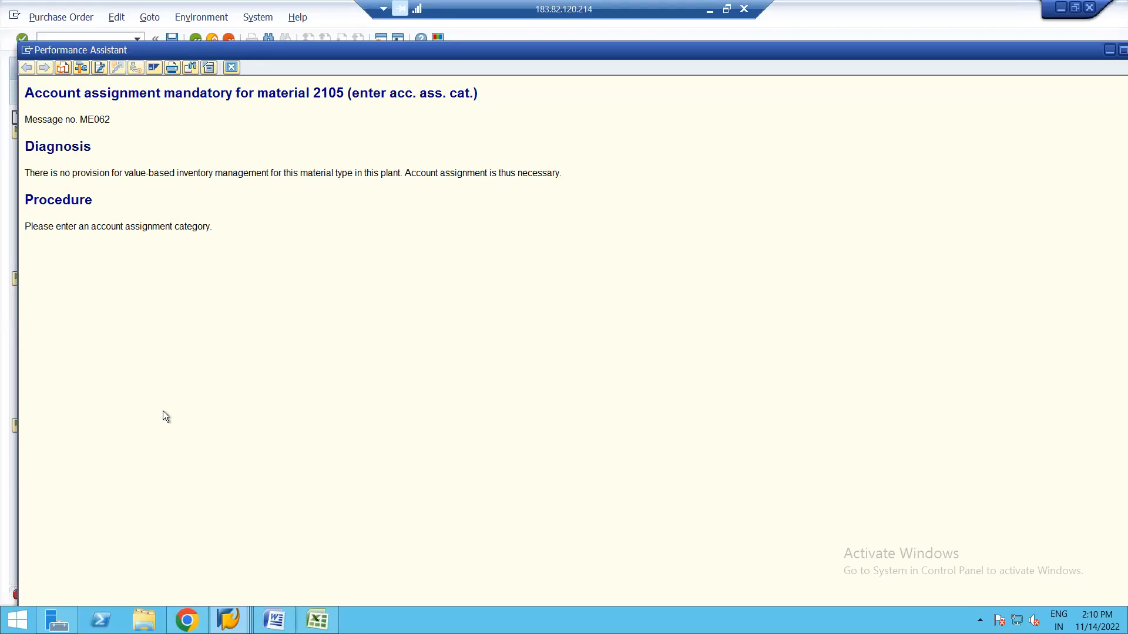
{"action": "left_click", "coordinate": [228, 620]}
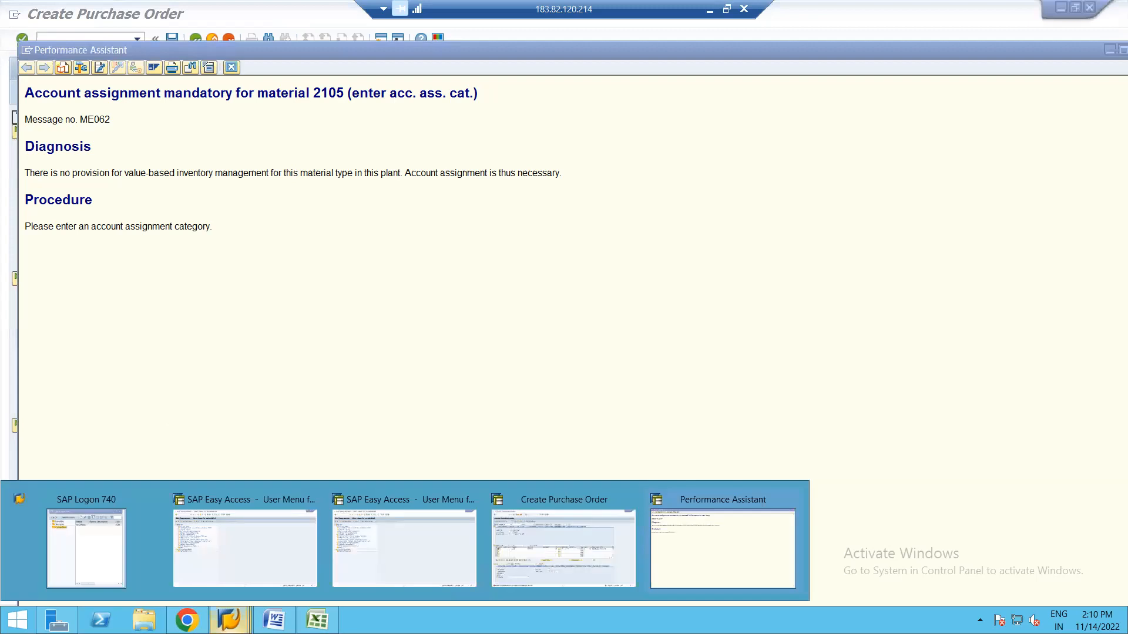
{"action": "left_click", "coordinate": [223, 541]}
Display material 2105's Accounting 1 view for plant 1710 in MM03, showing valuation class 3000.
{"action": "type", "text": "MM03"}
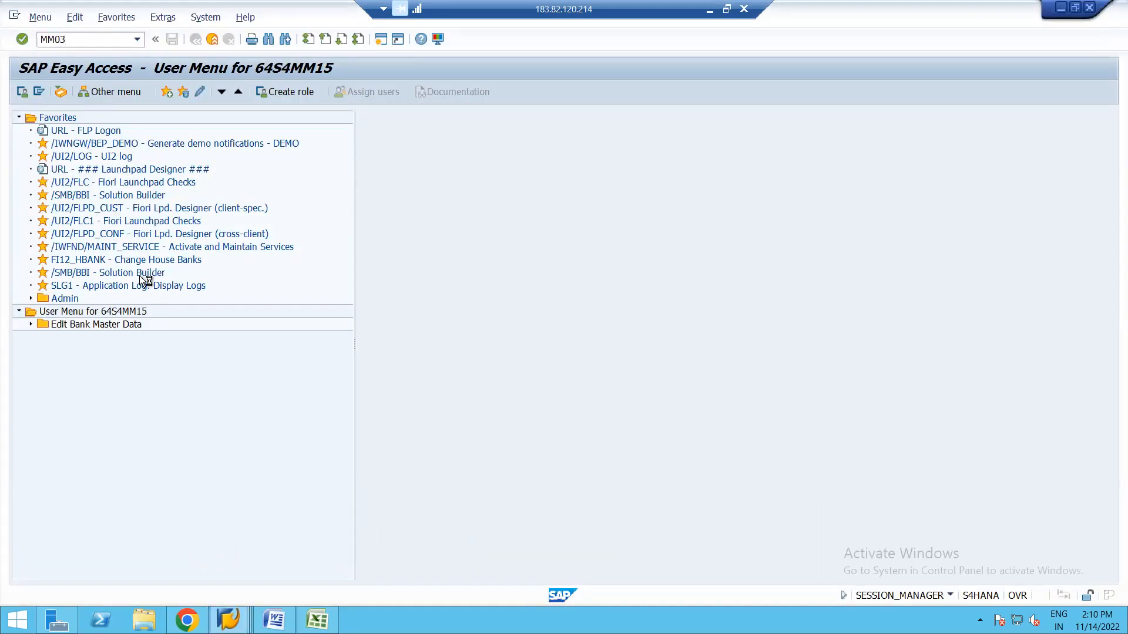
{"action": "key", "text": "Return"}
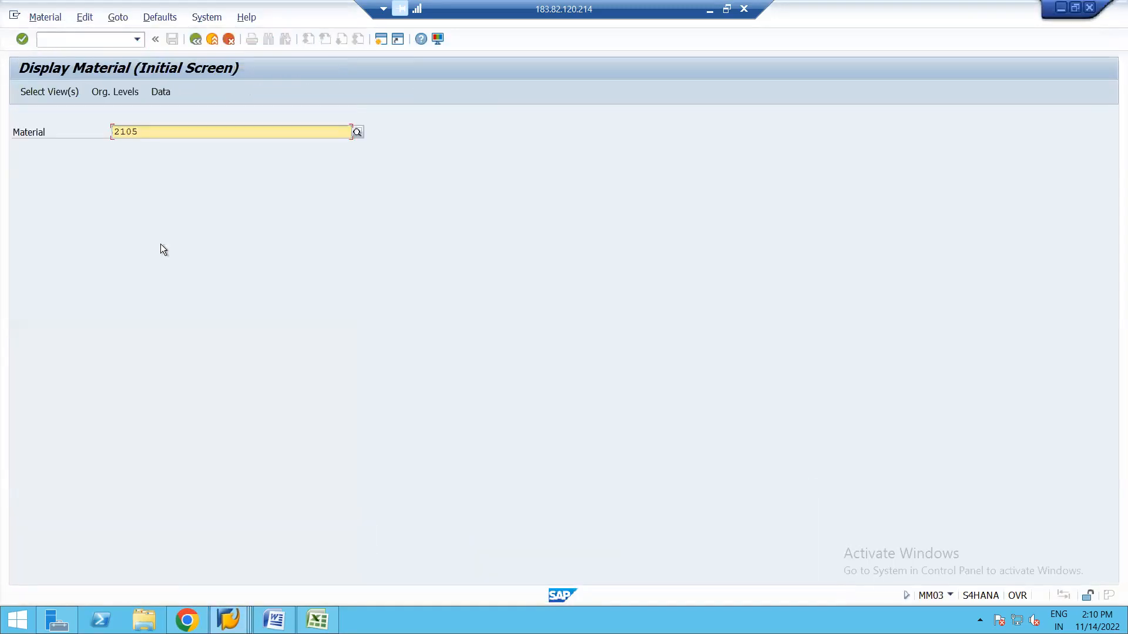
{"action": "key", "text": "Return"}
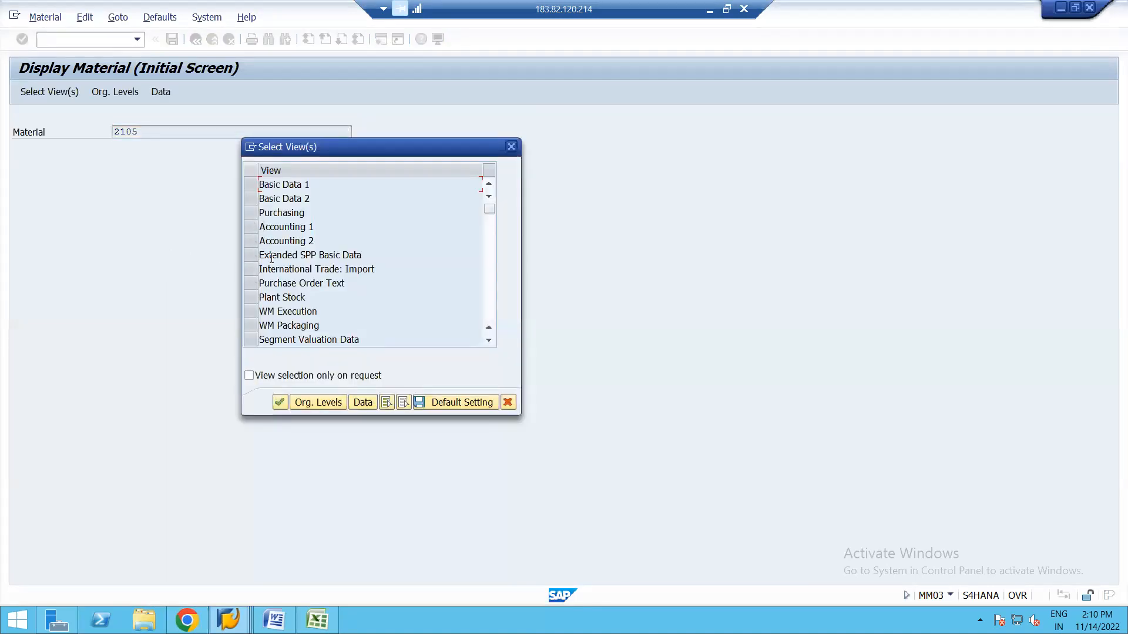
{"action": "left_click", "coordinate": [249, 222]}
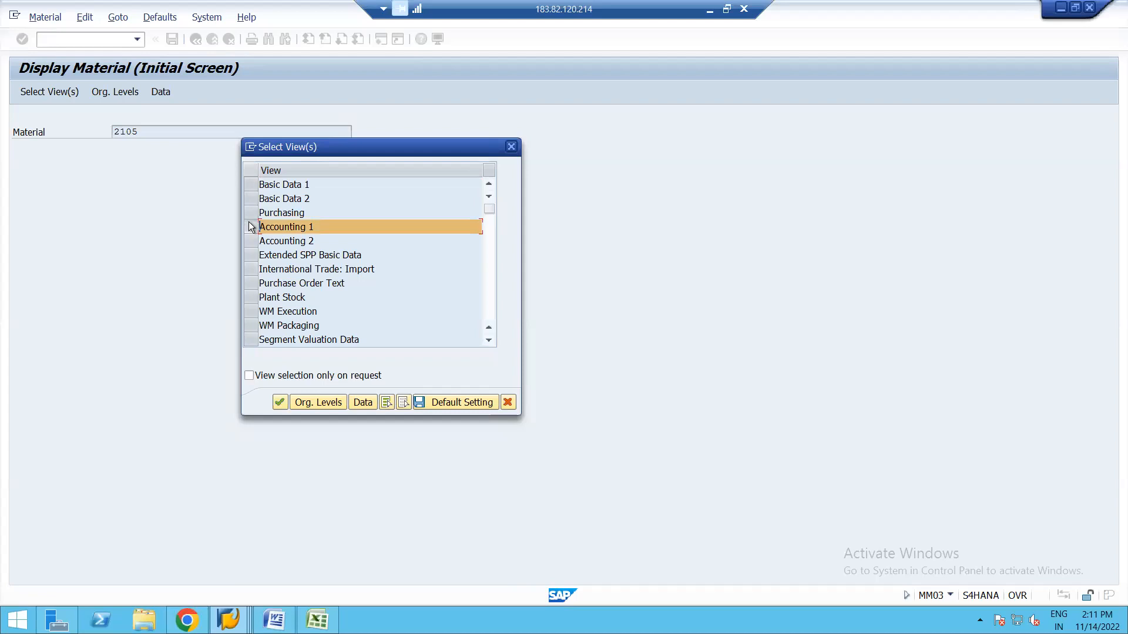
{"action": "key", "text": "Return"}
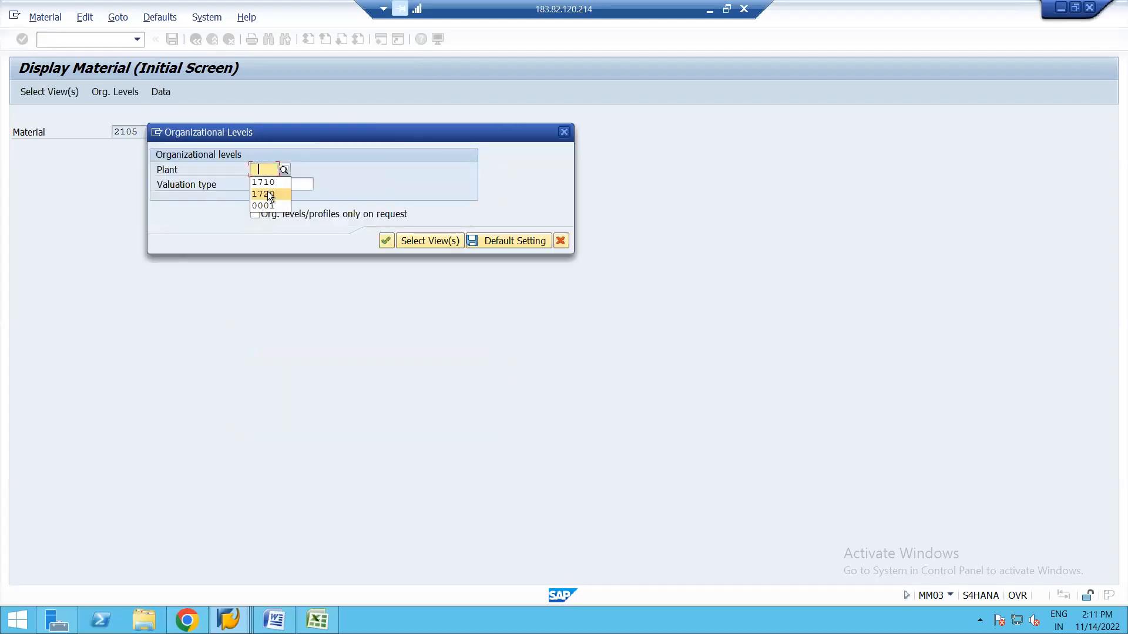
{"action": "key", "text": "Return"}
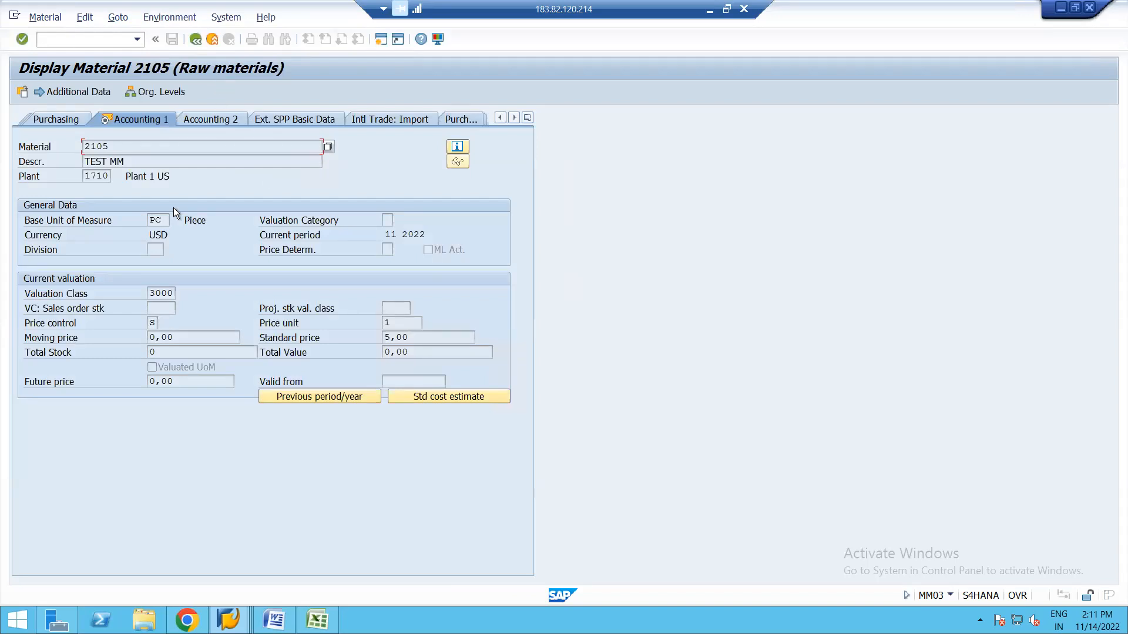
{"action": "left_click", "coordinate": [229, 620]}
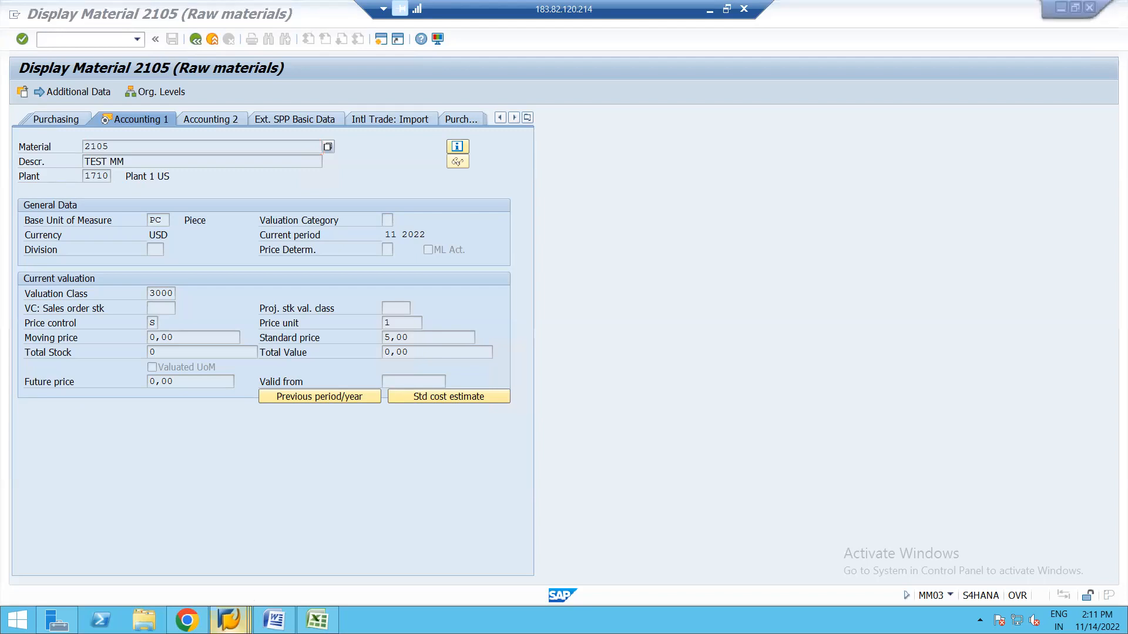
From Easy Access, run OMS2 and position the material type list on ROH.
{"action": "left_click", "coordinate": [446, 541]}
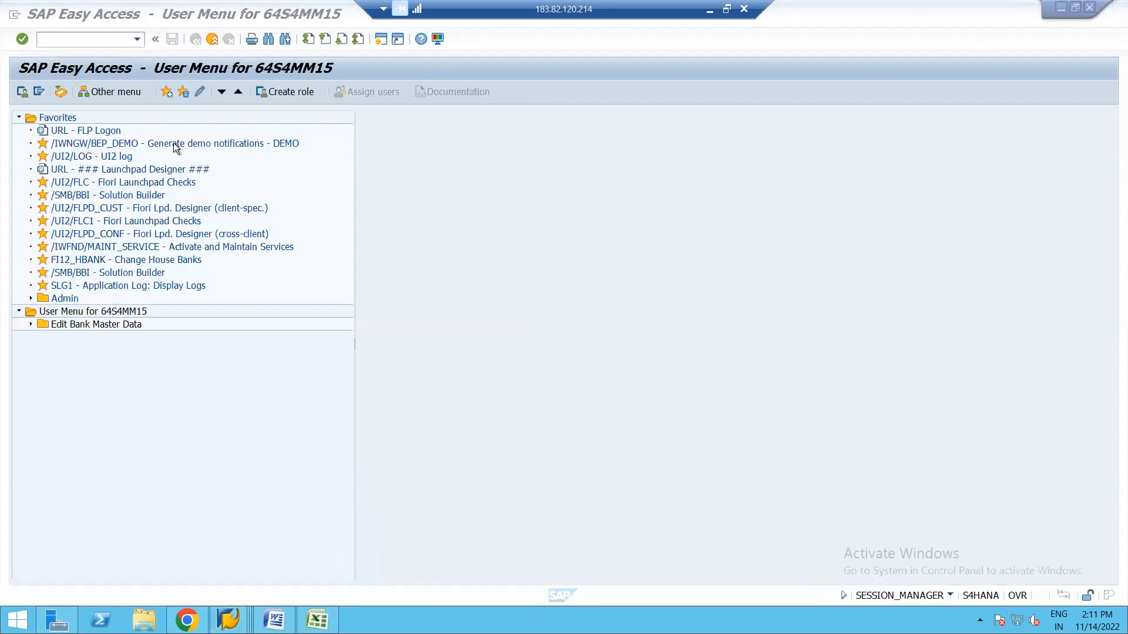
{"action": "left_click", "coordinate": [78, 39]}
{"action": "type", "text": "OMS2"}
{"action": "key", "text": "Return"}
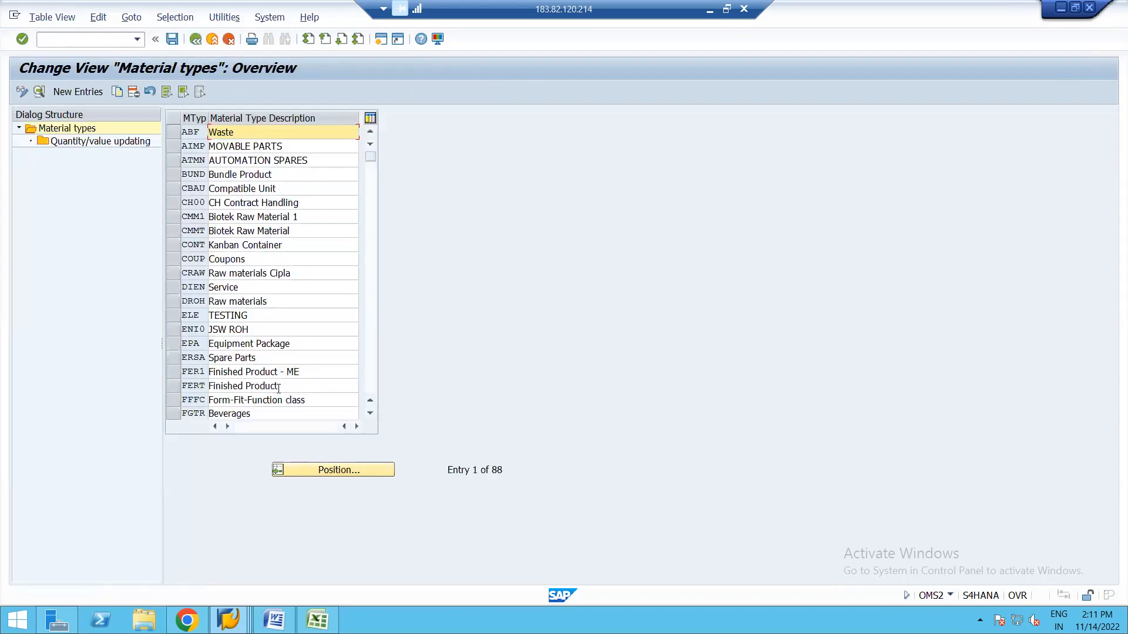
{"action": "left_click", "coordinate": [295, 471]}
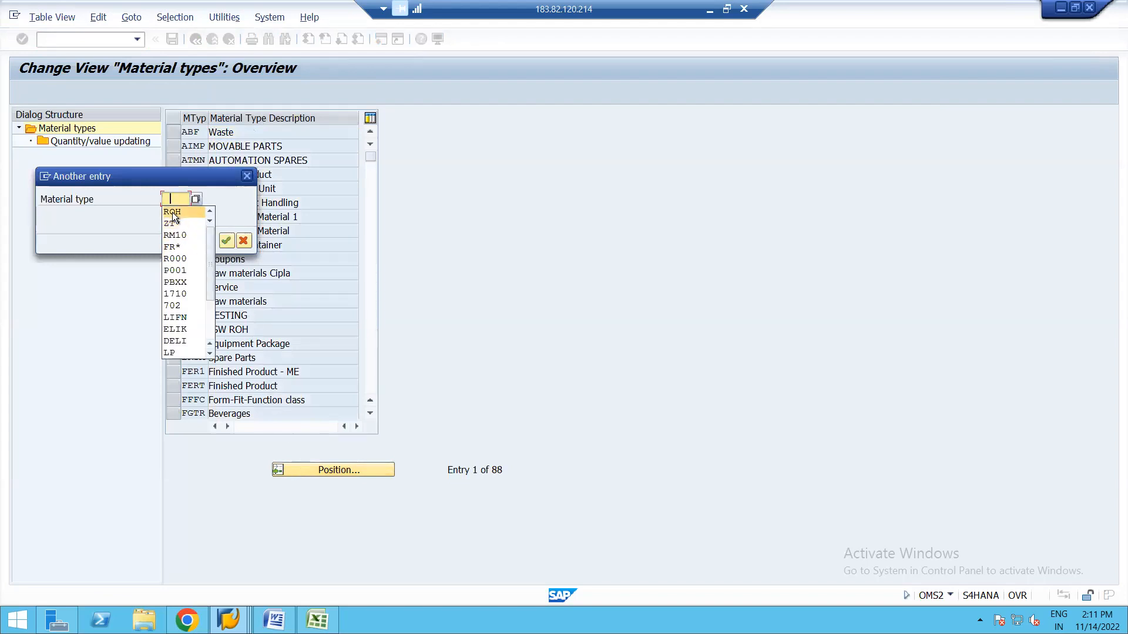
{"action": "left_click", "coordinate": [172, 213]}
{"action": "key", "text": "Return"}
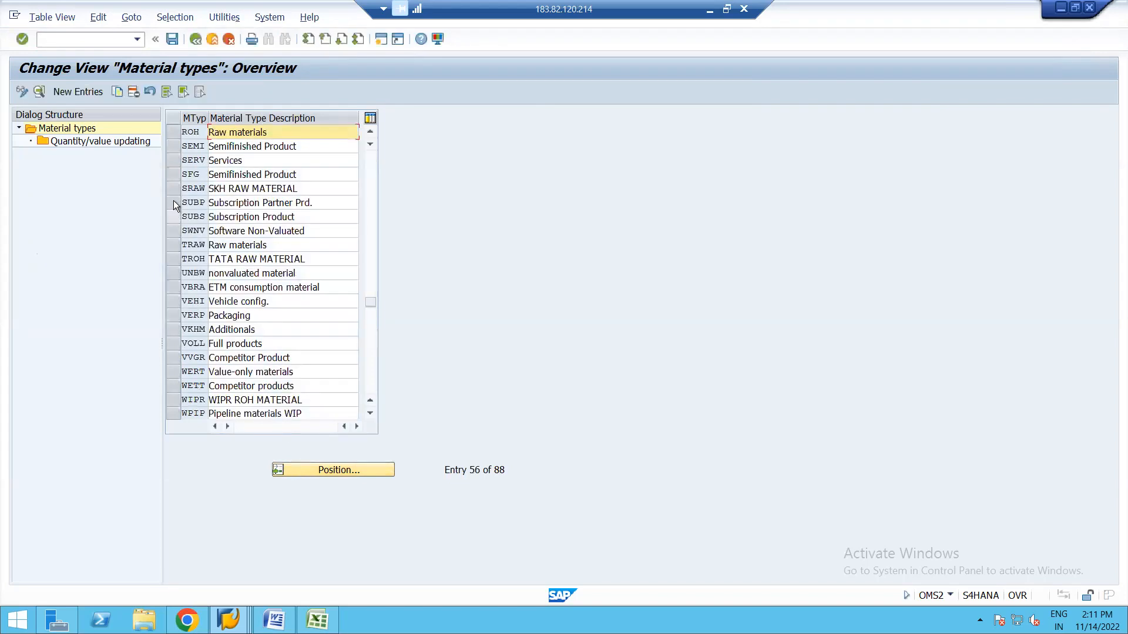
Review ROH Raw materials' quantity/value updating settings and return to the list.
{"action": "left_click", "coordinate": [174, 129]}
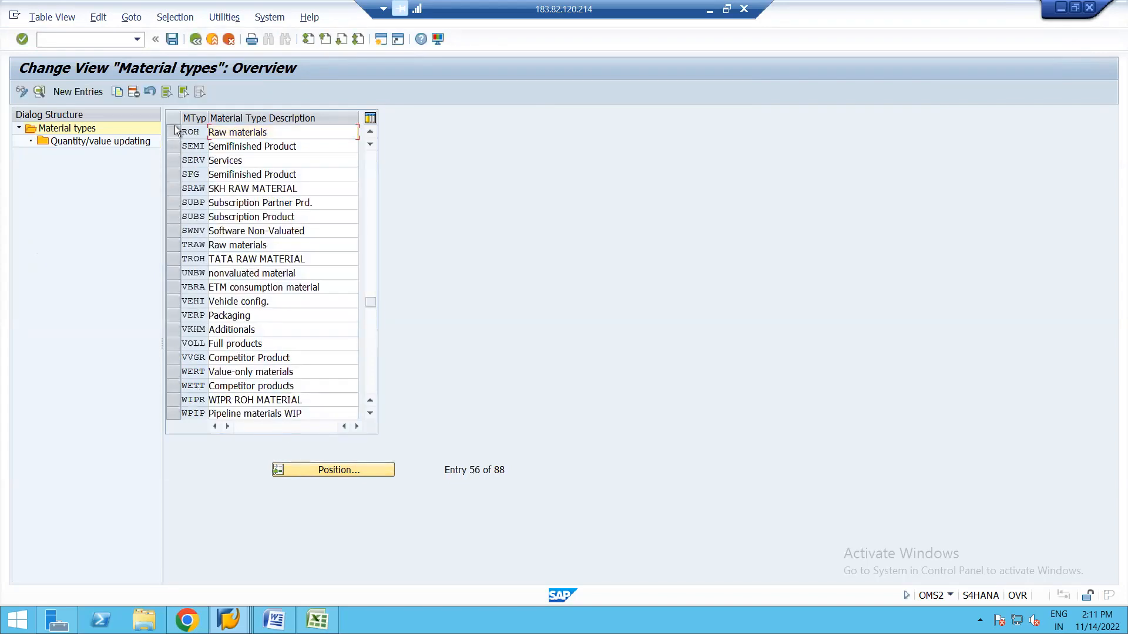
{"action": "double_click", "coordinate": [92, 139]}
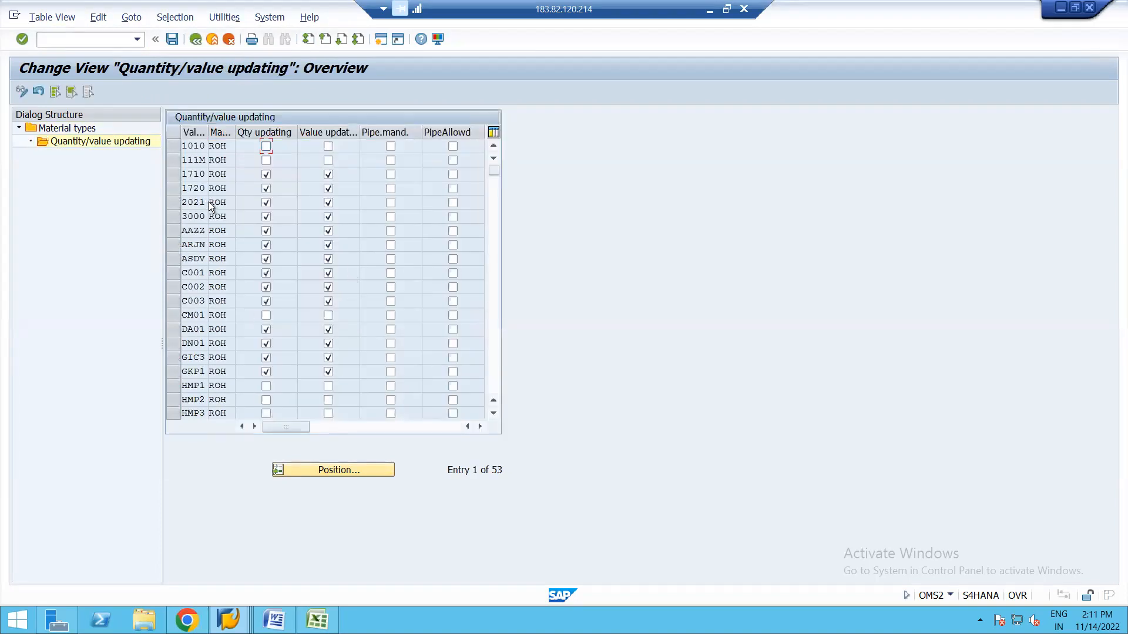
{"action": "left_click", "coordinate": [201, 38]}
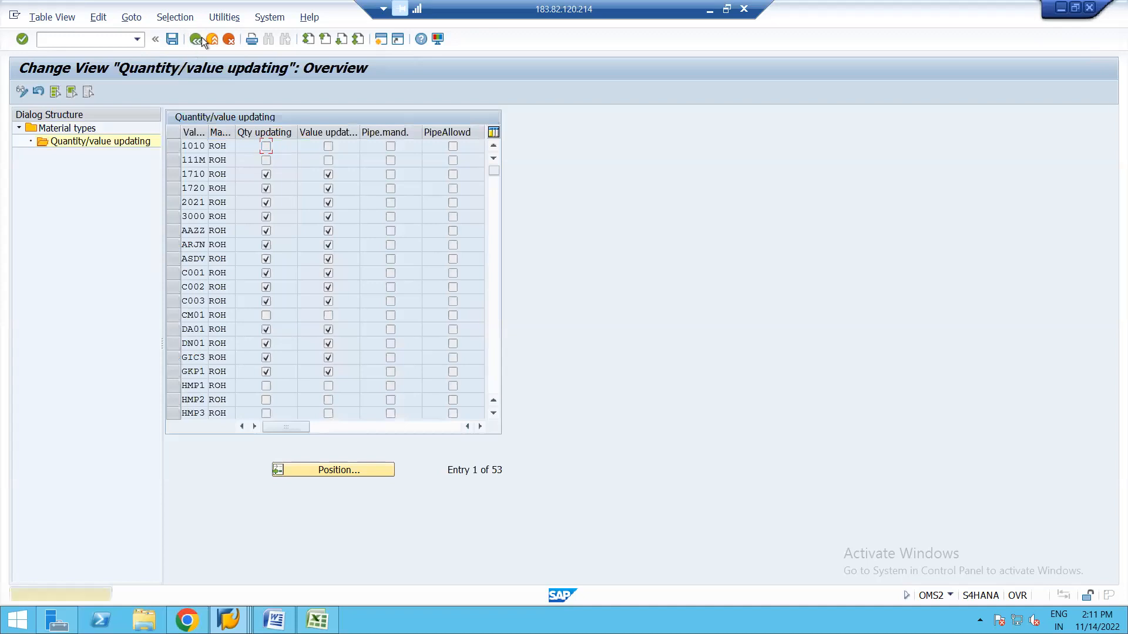
{"action": "key", "text": "Return"}
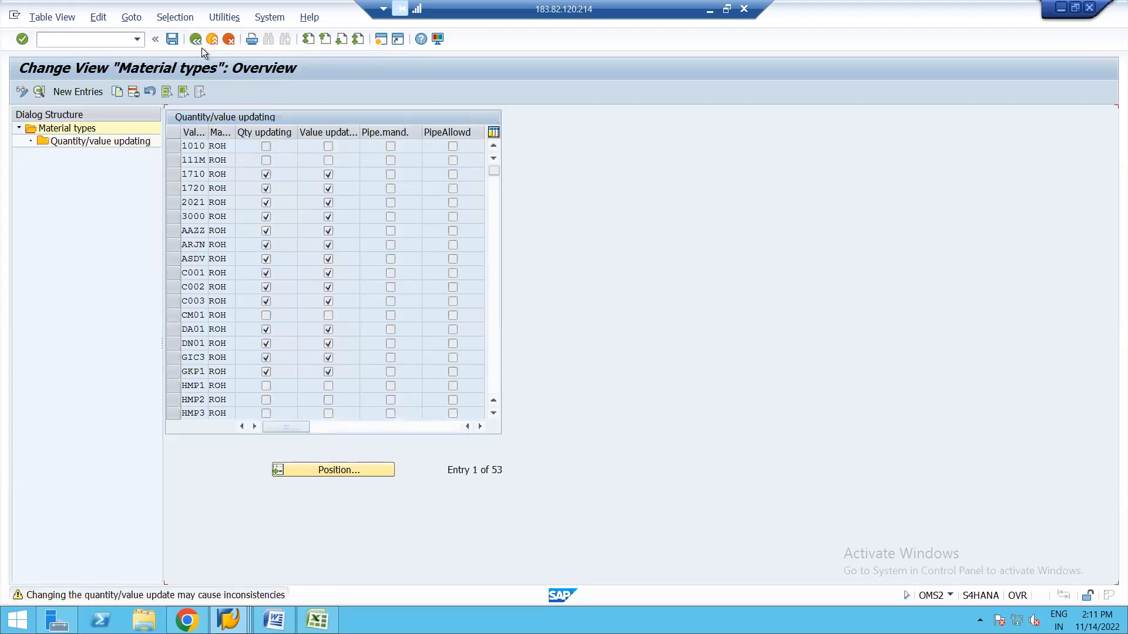
Check ROH's detail settings, account category reference 0001, then back out to Easy Access.
{"action": "left_click", "coordinate": [168, 129]}
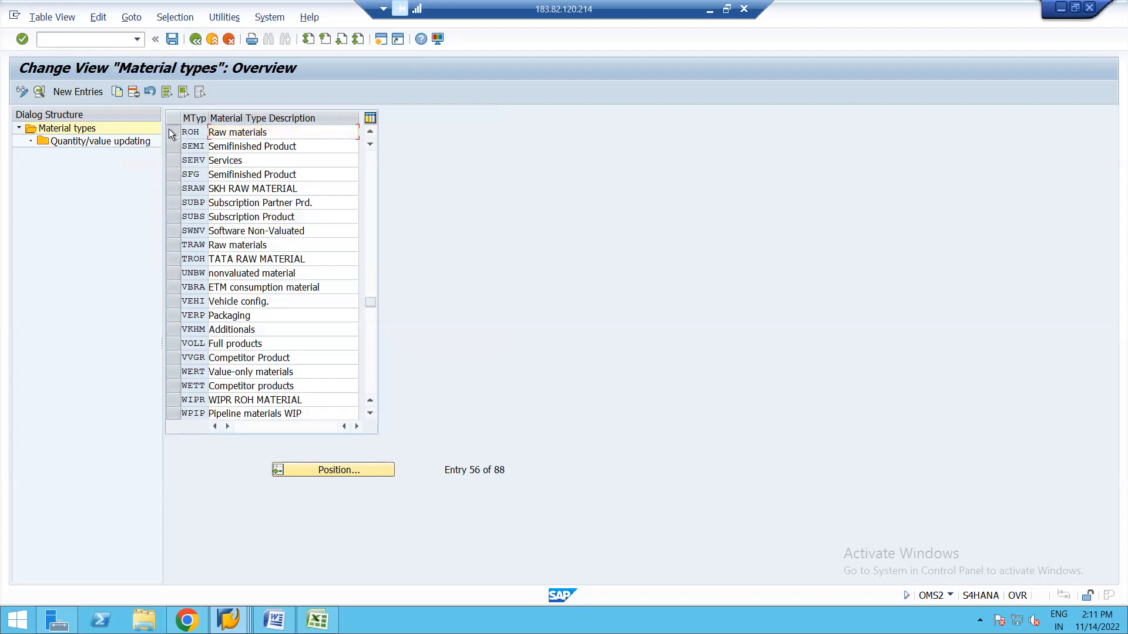
{"action": "left_click", "coordinate": [38, 90]}
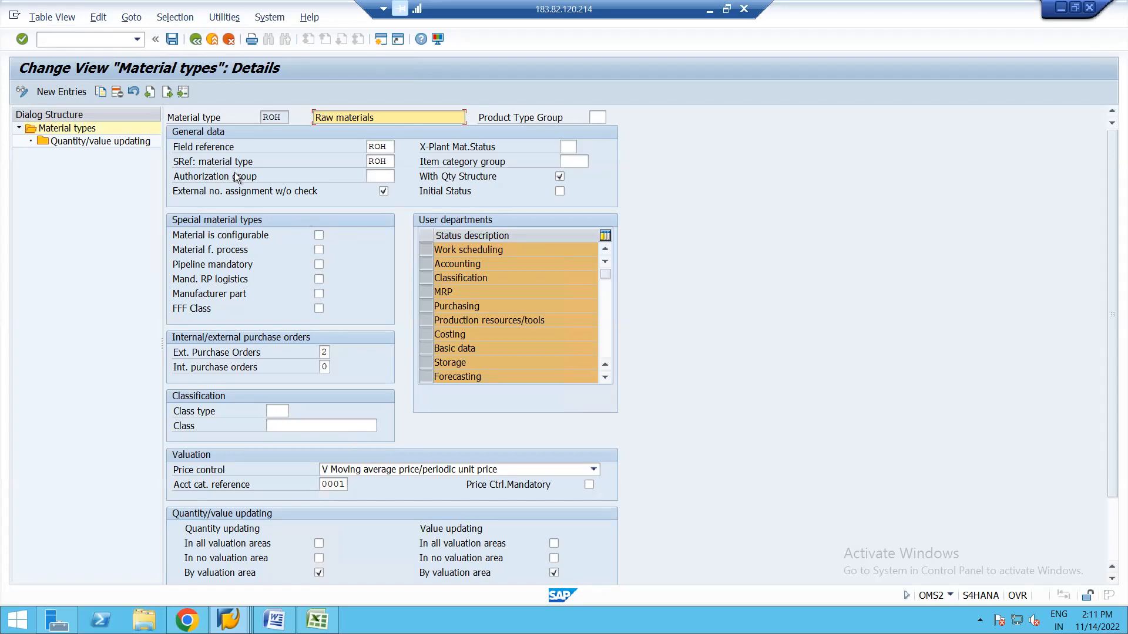
{"action": "left_click", "coordinate": [196, 38]}
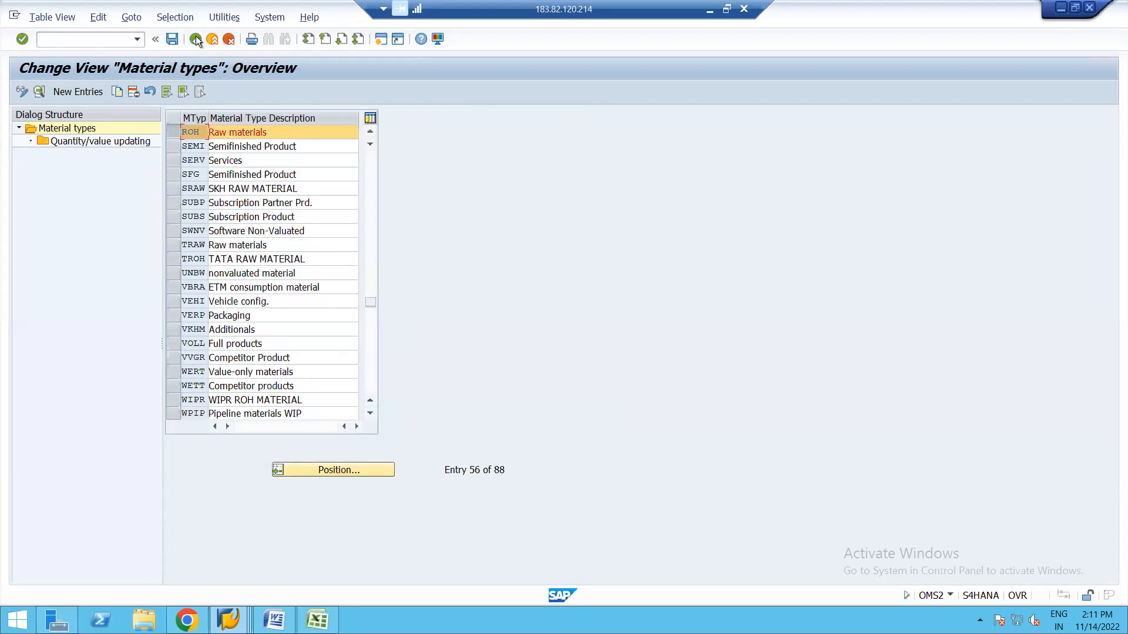
{"action": "left_click", "coordinate": [195, 38]}
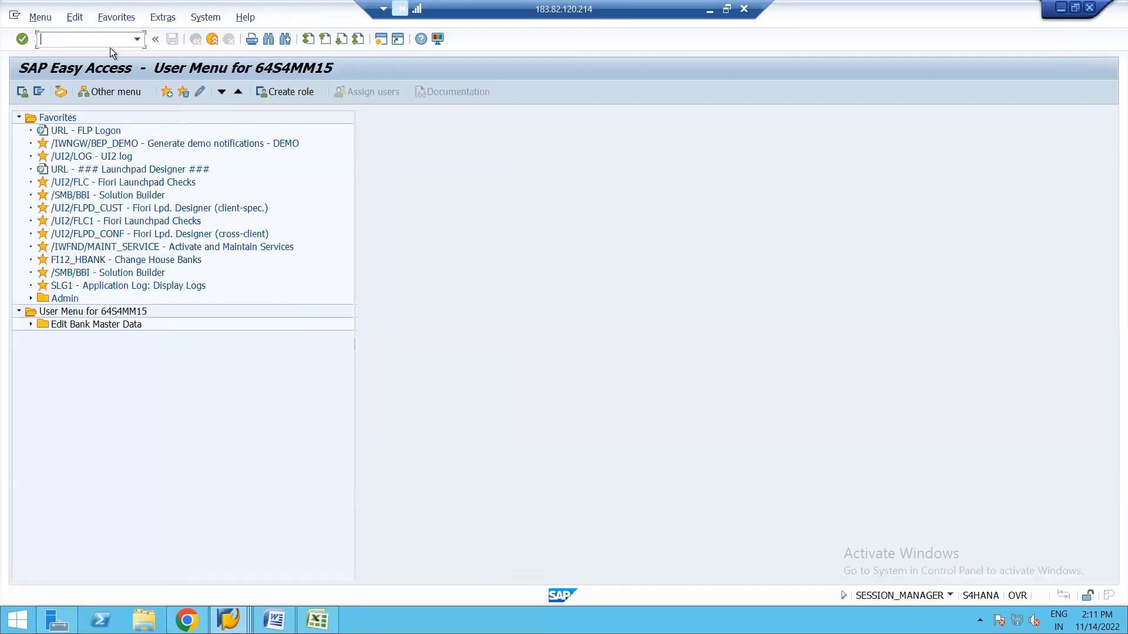
Log off with /NEX and open the logon screen for the S4hana system.
{"action": "type", "text": "/NEX"}
{"action": "key", "text": "Return"}
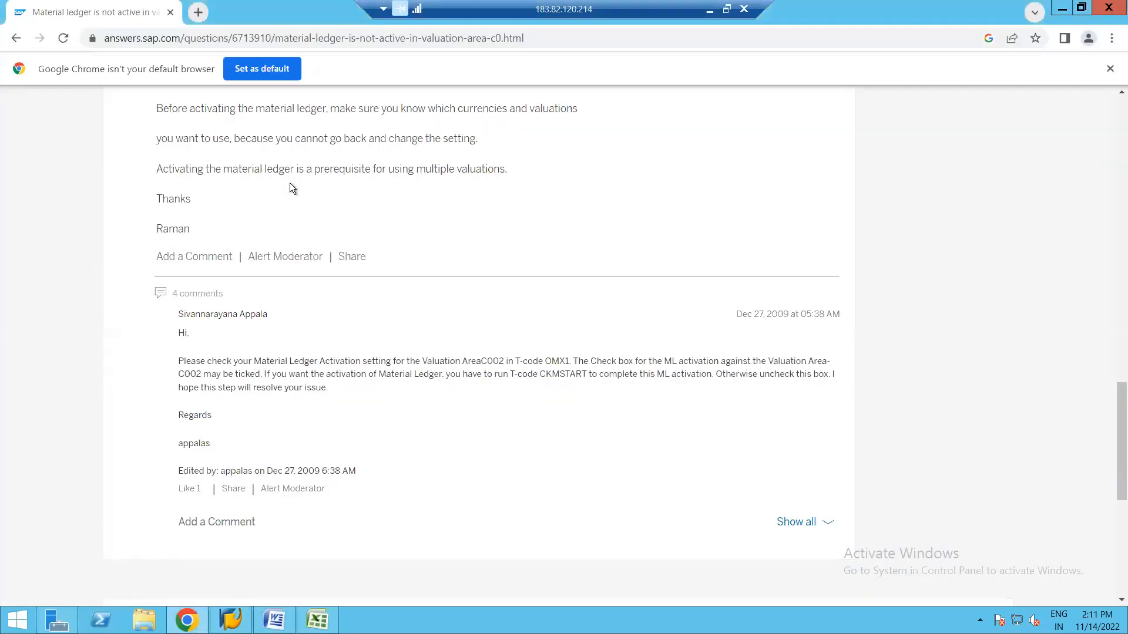
{"action": "left_click", "coordinate": [230, 620]}
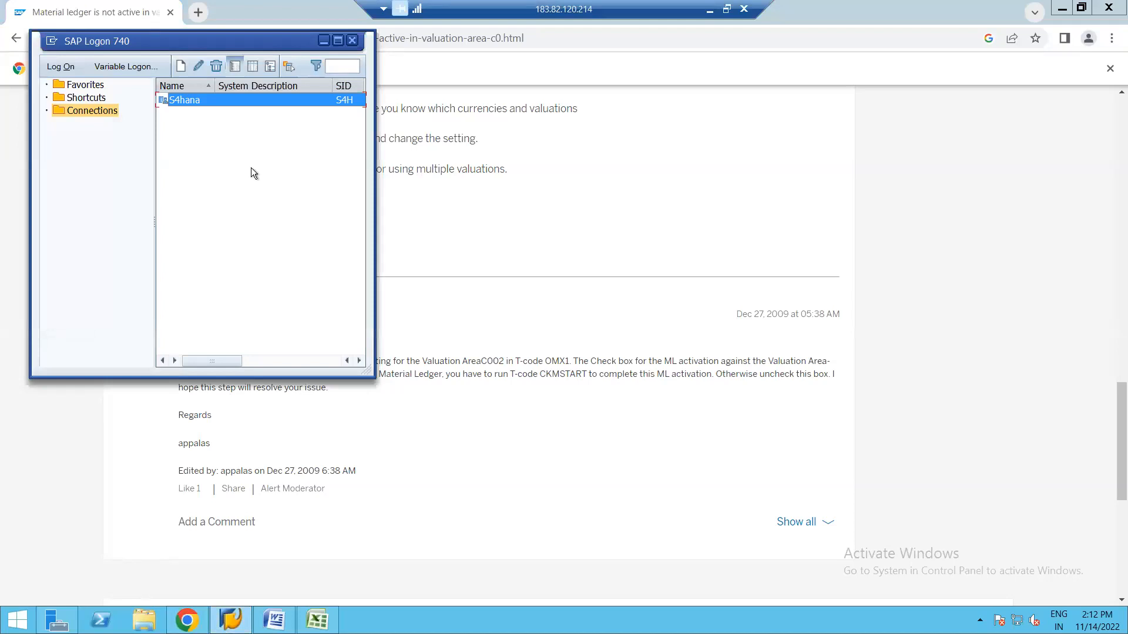
{"action": "key", "text": "Return"}
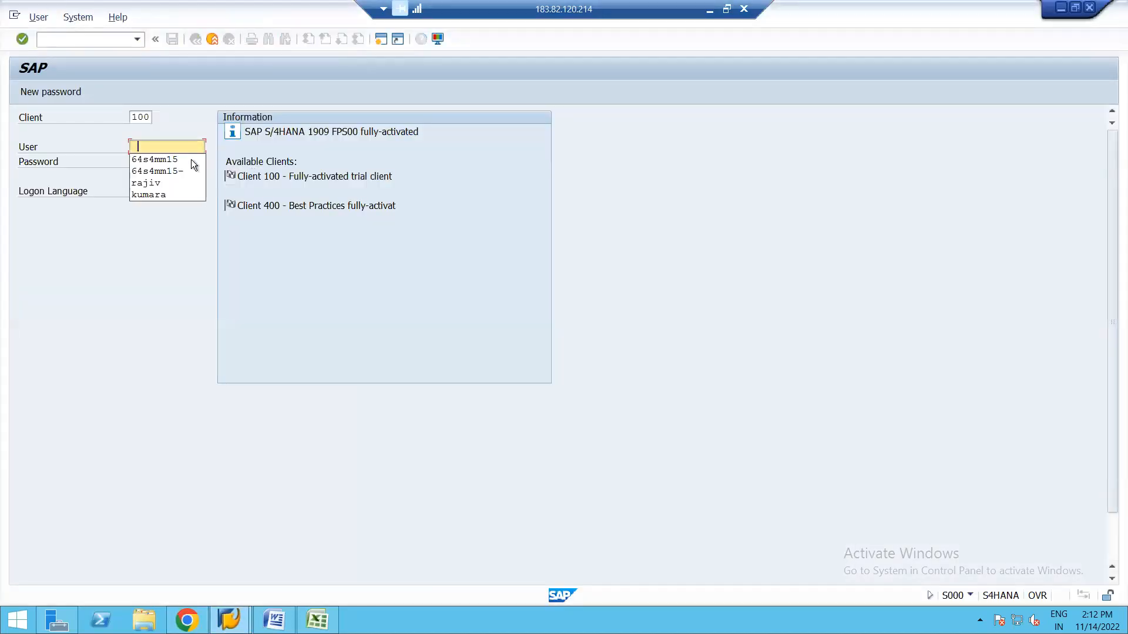
Sign in to client 100 with the saved user name and the account password.
{"action": "left_click", "coordinate": [161, 159]}
{"action": "left_click", "coordinate": [146, 159]}
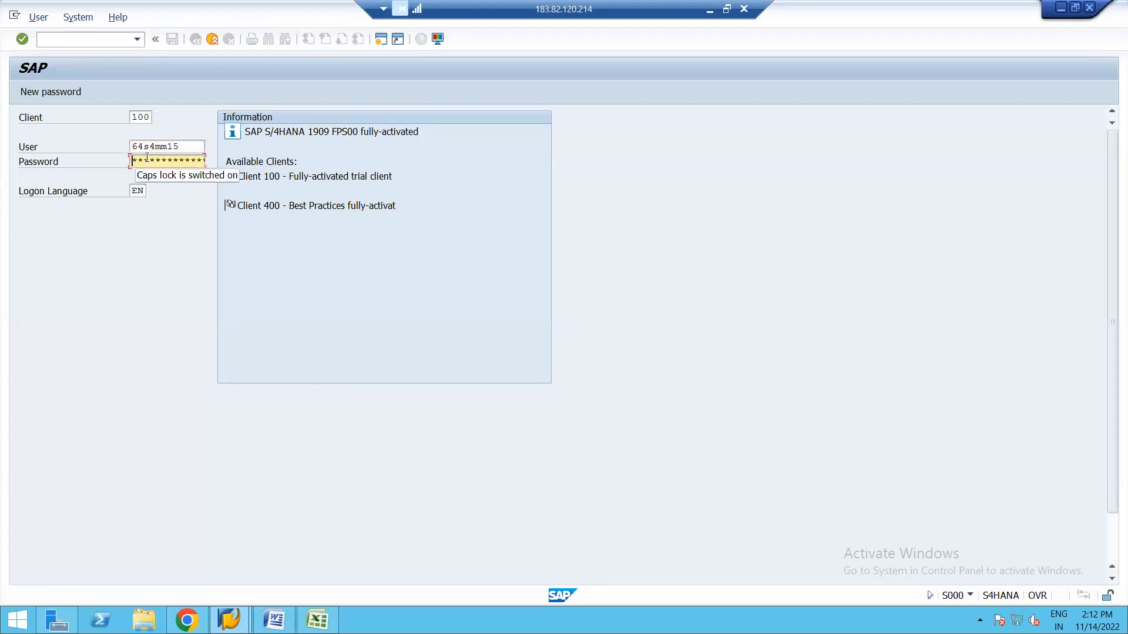
{"action": "key", "text": "Caps_Lock"}
{"action": "type", "text": "*"}
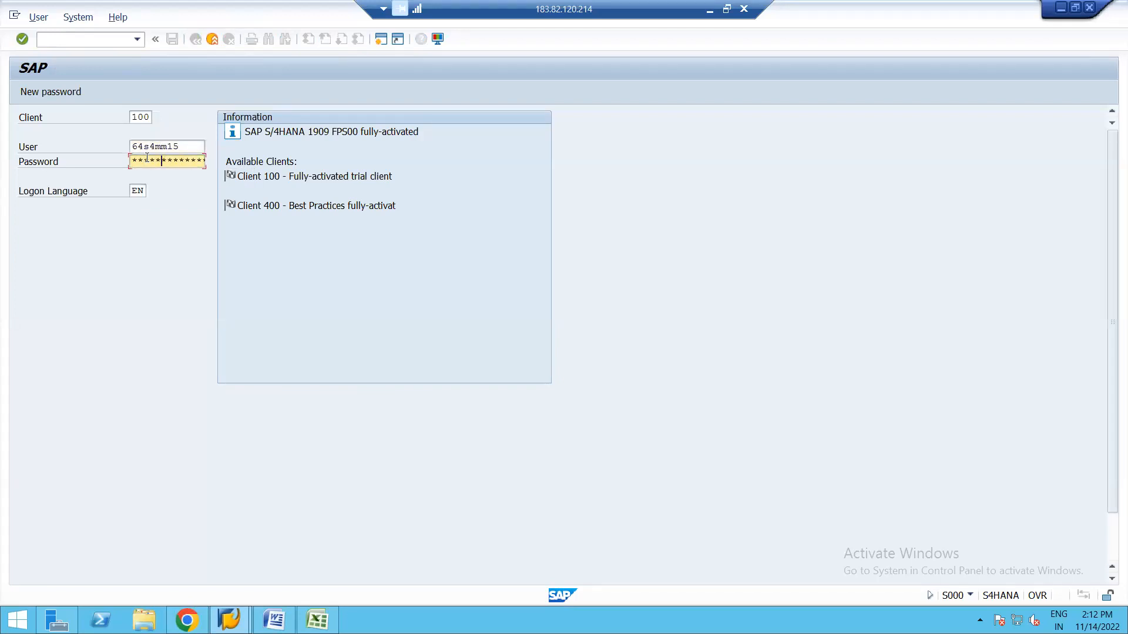
{"action": "key", "text": "Return"}
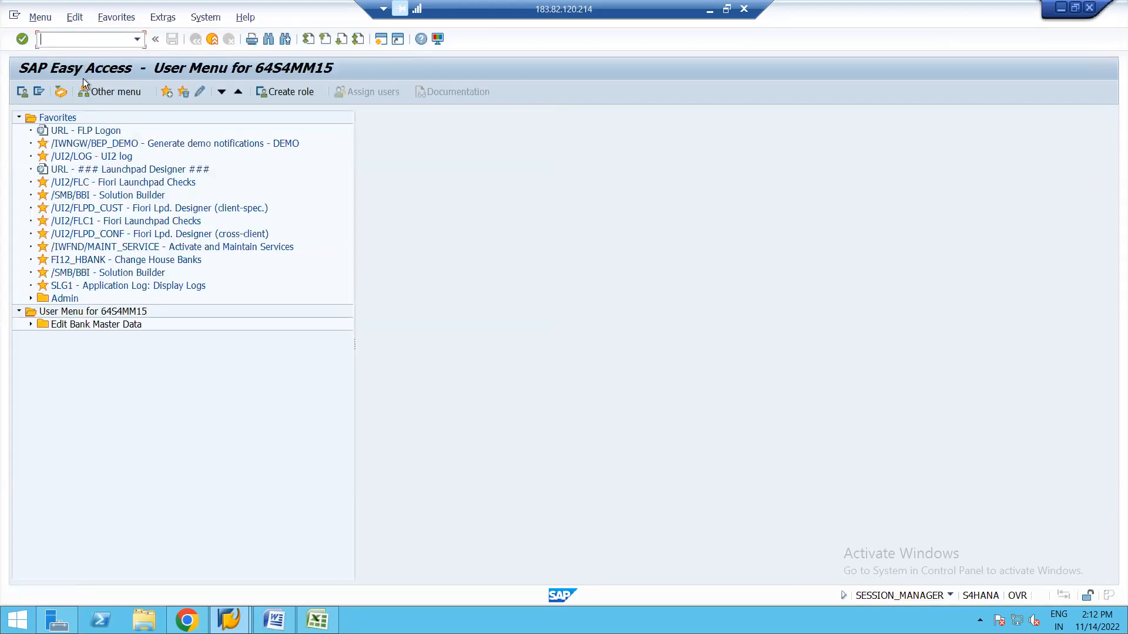
{"action": "type", "text": "me21n"}
{"action": "key", "text": "Return"}
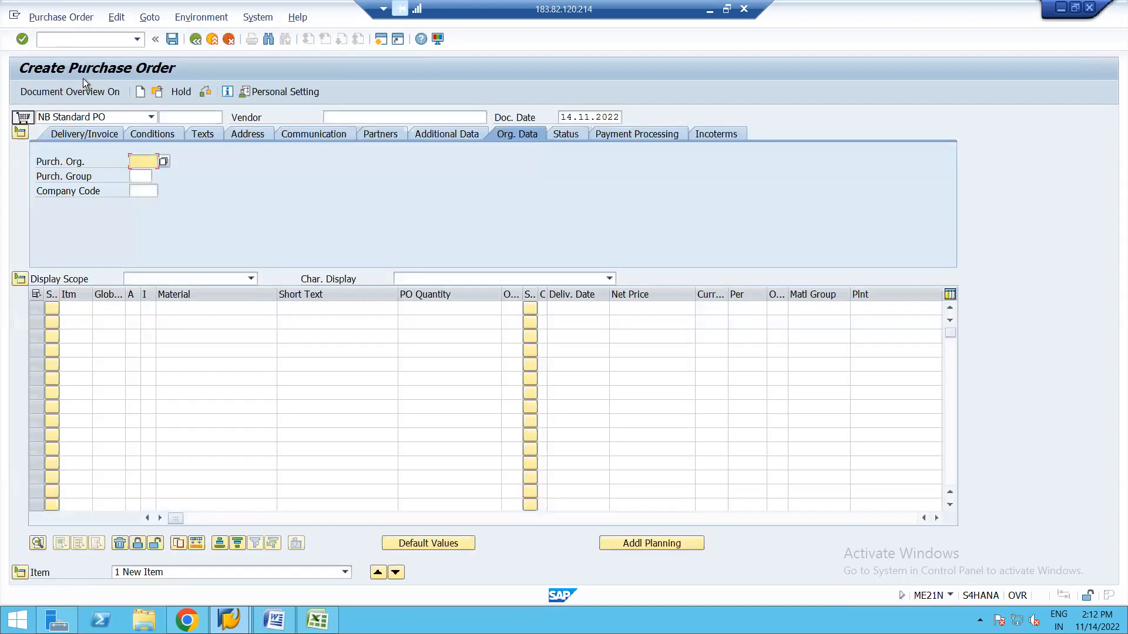
{"action": "left_click", "coordinate": [229, 177]}
{"action": "left_click", "coordinate": [192, 115]}
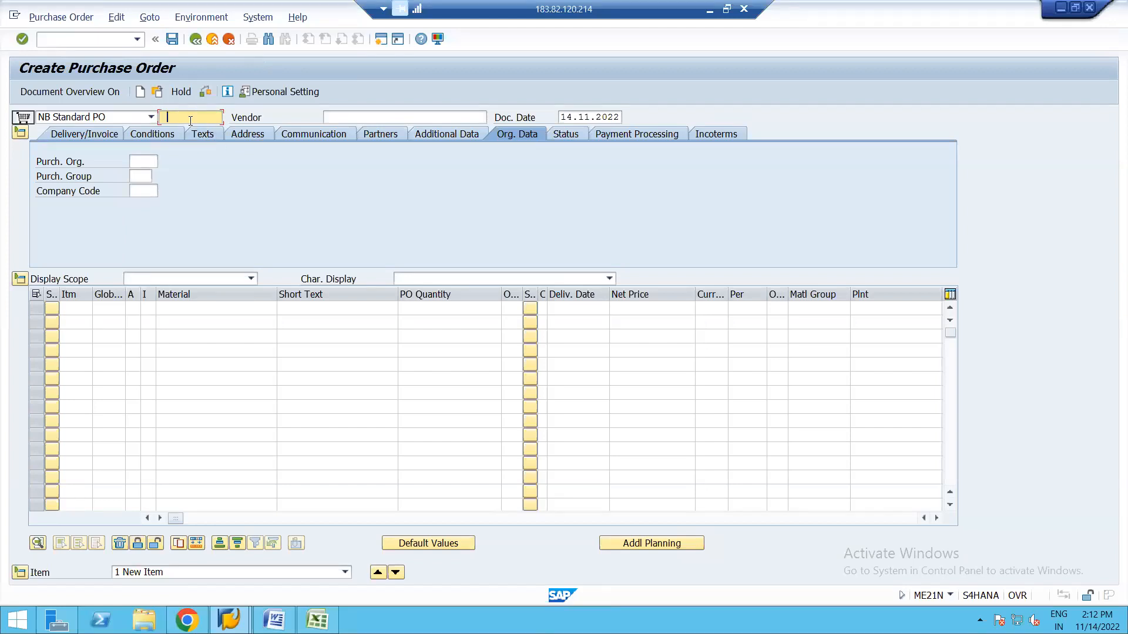
{"action": "left_click", "coordinate": [157, 92]}
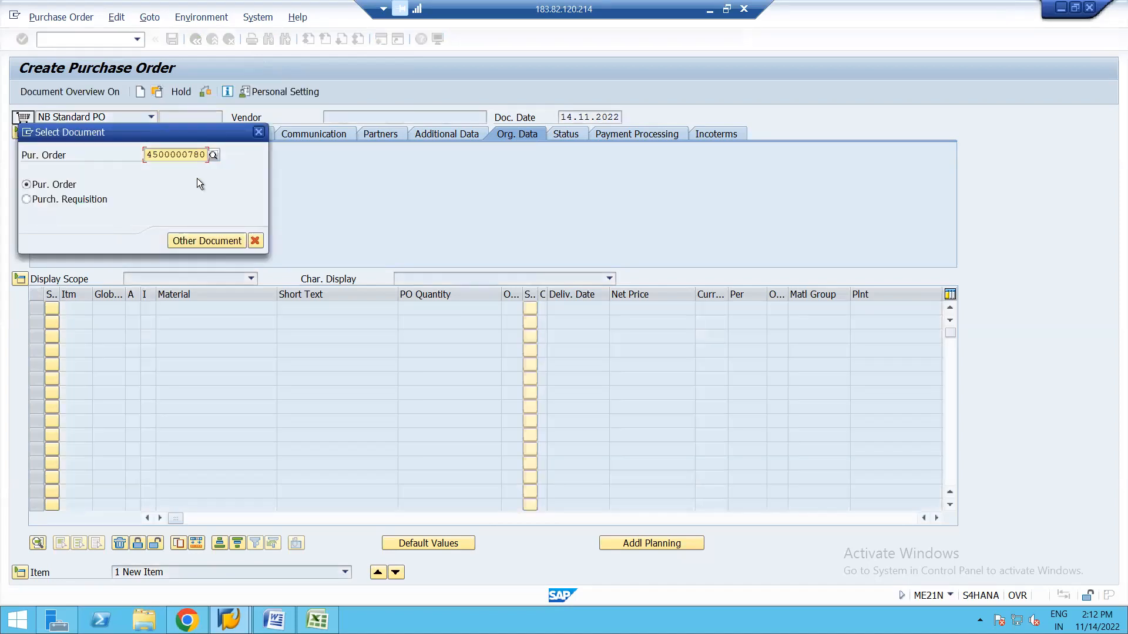
{"action": "key", "text": "BackSpace"}
{"action": "key", "text": "BackSpace"}
{"action": "key", "text": "BackSpace"}
{"action": "key", "text": "BackSpace"}
{"action": "key", "text": "BackSpace"}
{"action": "key", "text": "BackSpace"}
{"action": "key", "text": "BackSpace"}
{"action": "key", "text": "BackSpace"}
{"action": "key", "text": "BackSpace"}
{"action": "key", "text": "BackSpace"}
{"action": "key", "text": "BackSpace"}
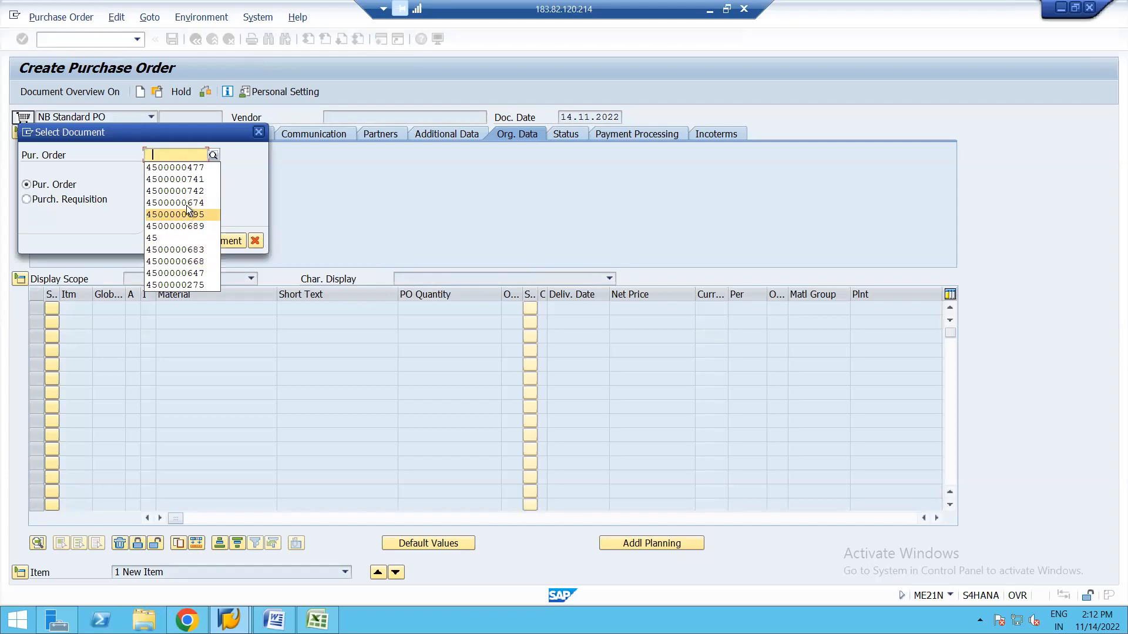
{"action": "left_click", "coordinate": [181, 202]}
{"action": "key", "text": "Return"}
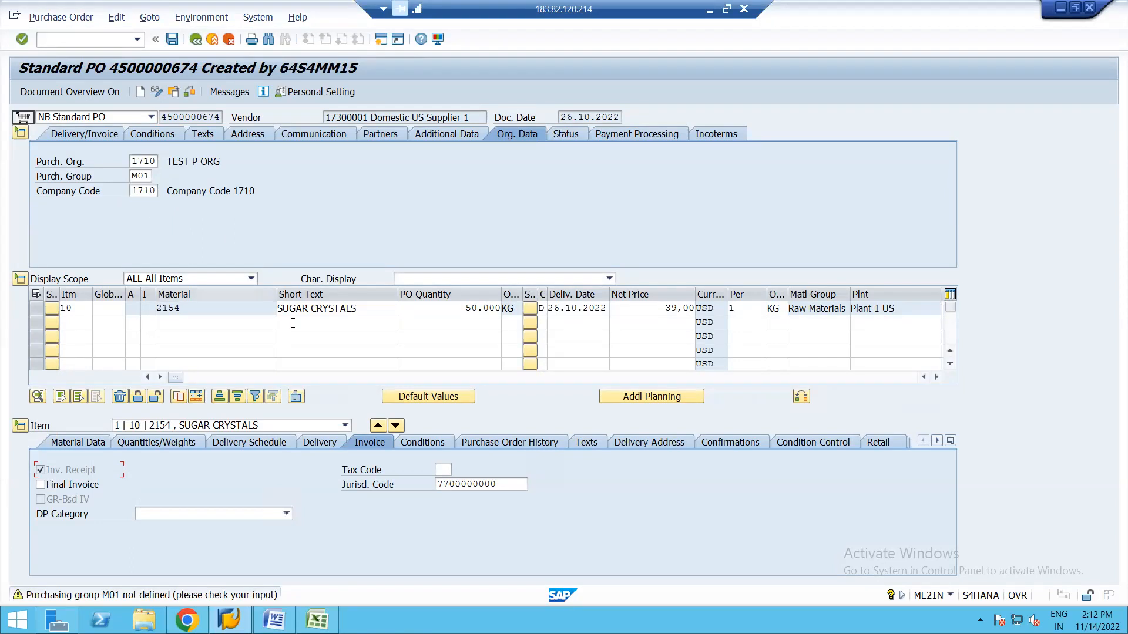
{"action": "left_click", "coordinate": [504, 443]}
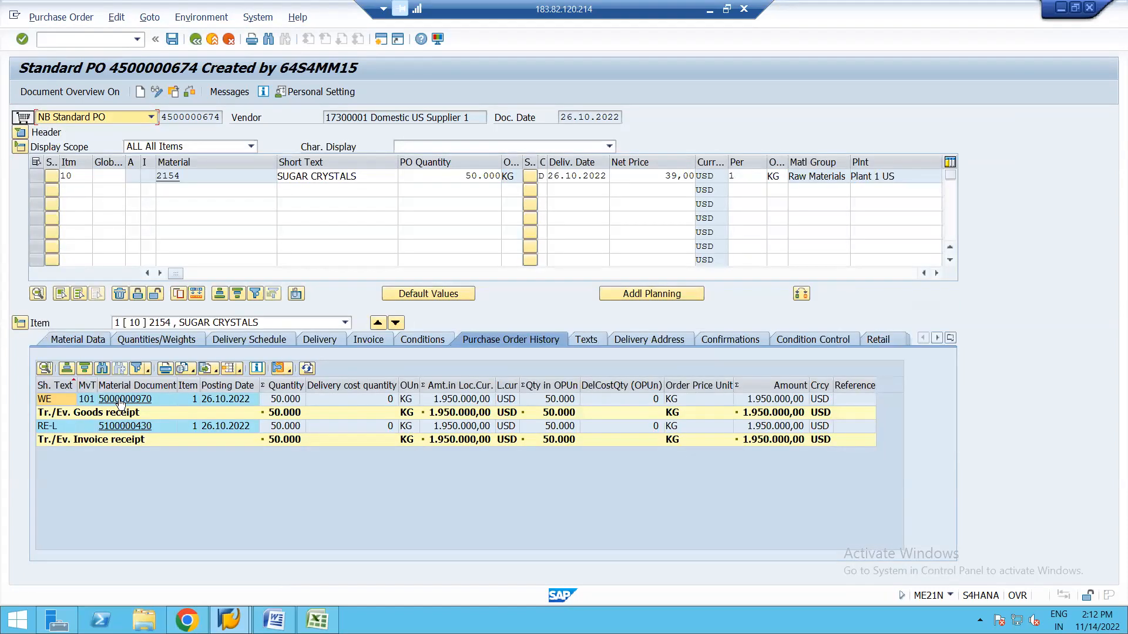
{"action": "left_click", "coordinate": [121, 402]}
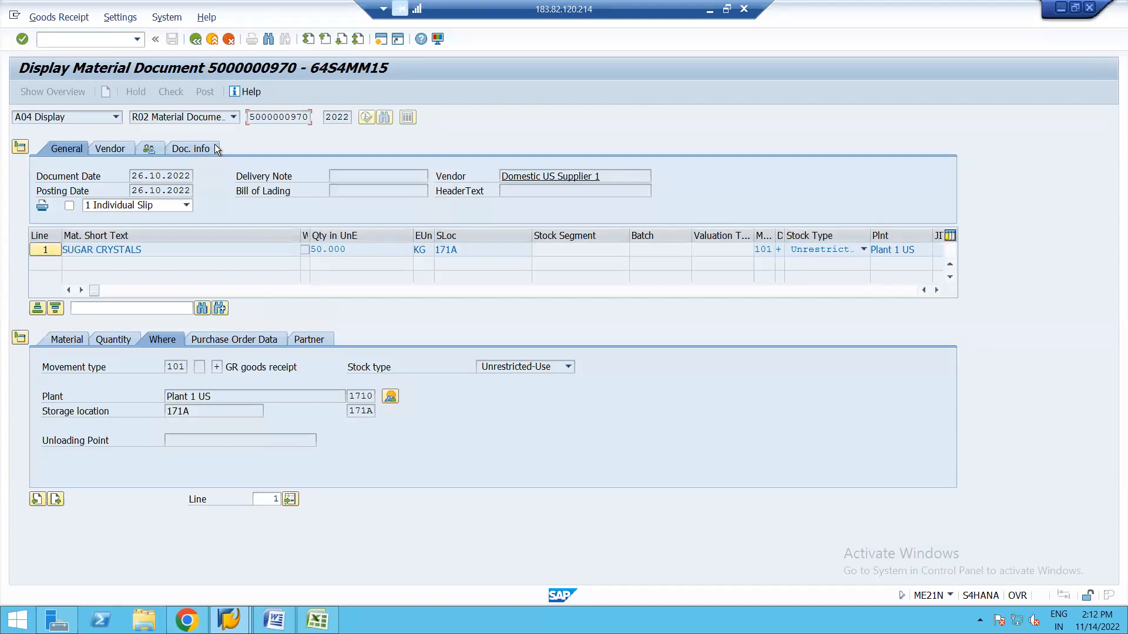
{"action": "left_click", "coordinate": [195, 146]}
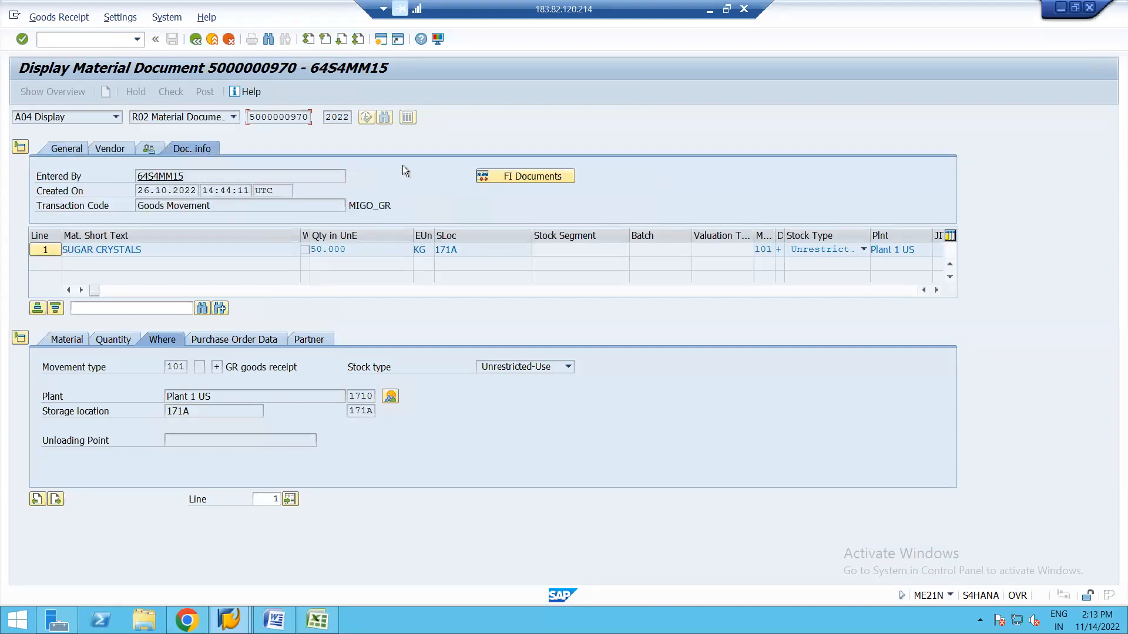
{"action": "left_click", "coordinate": [496, 178]}
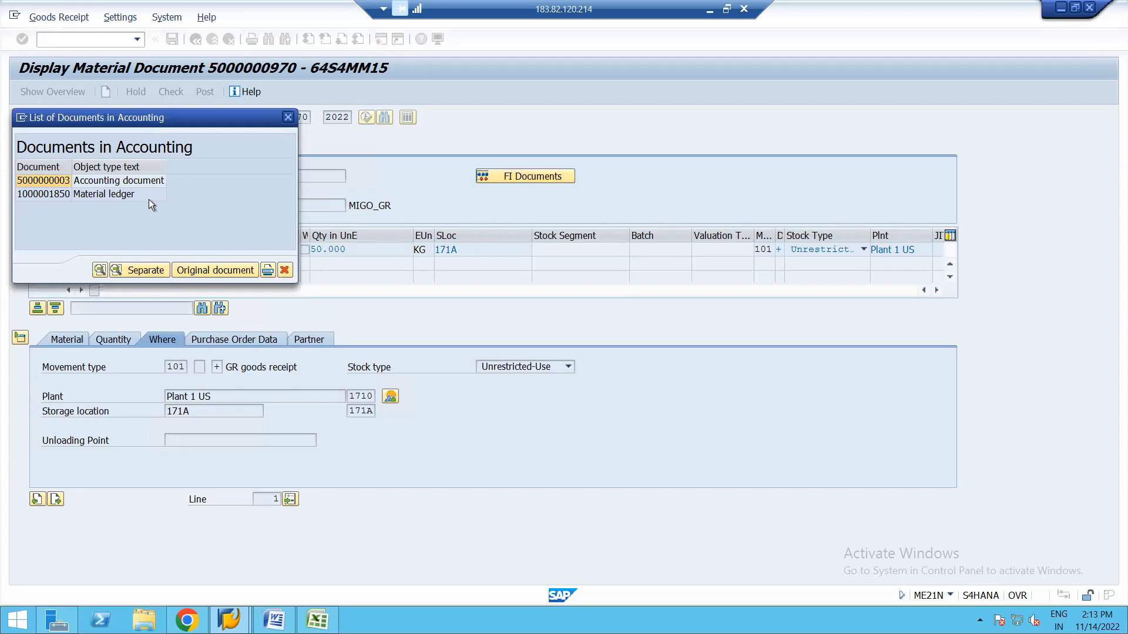
{"action": "double_click", "coordinate": [137, 181]}
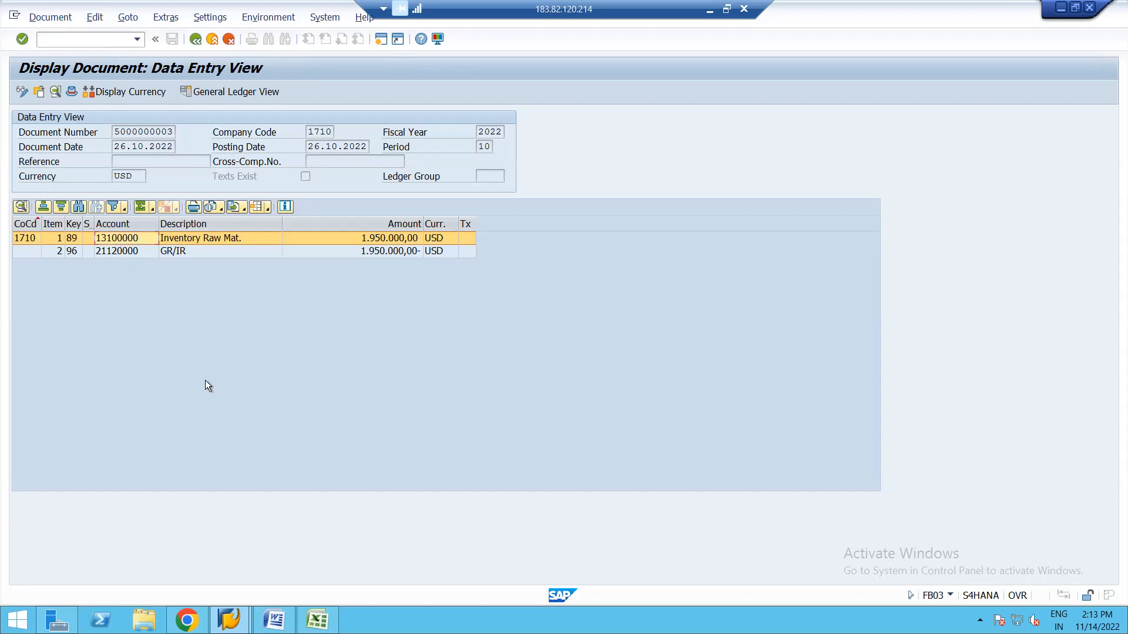
{"action": "left_click", "coordinate": [379, 42]}
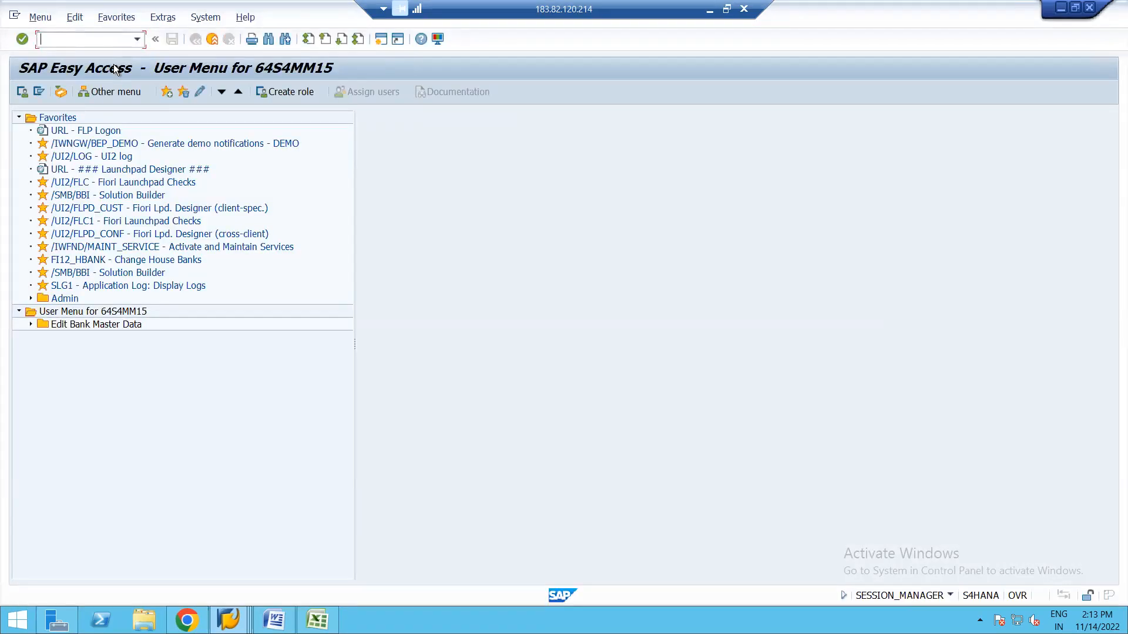
In OBYC, open BSX inventory posting for chart YCOA and check valuation class 3000's account.
{"action": "type", "text": "obyc"}
{"action": "key", "text": "Return"}
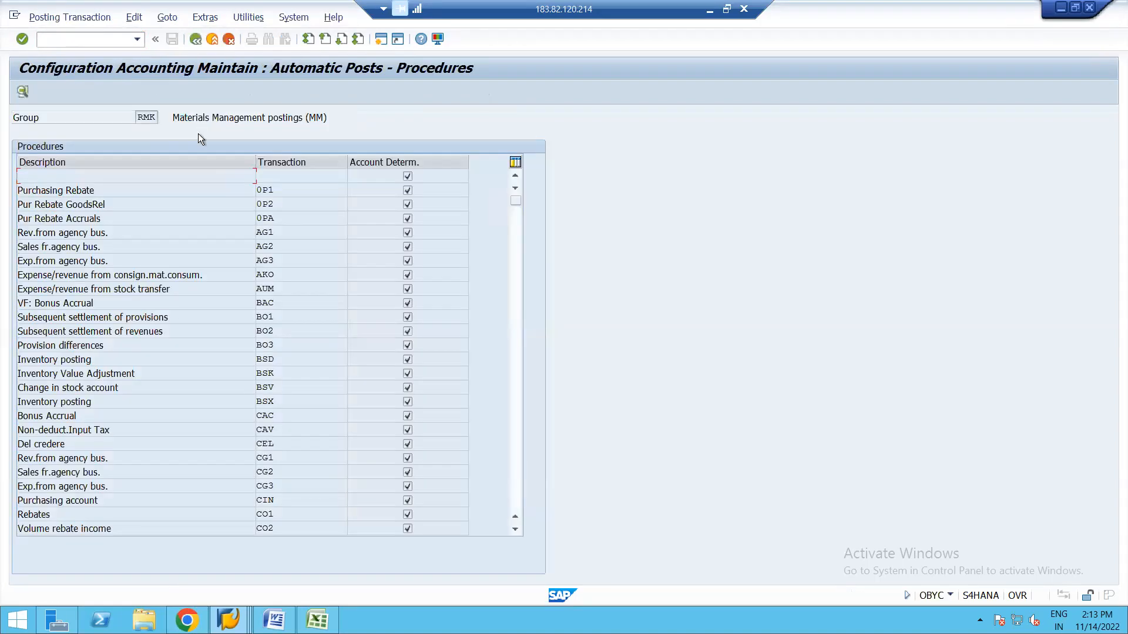
{"action": "double_click", "coordinate": [266, 403]}
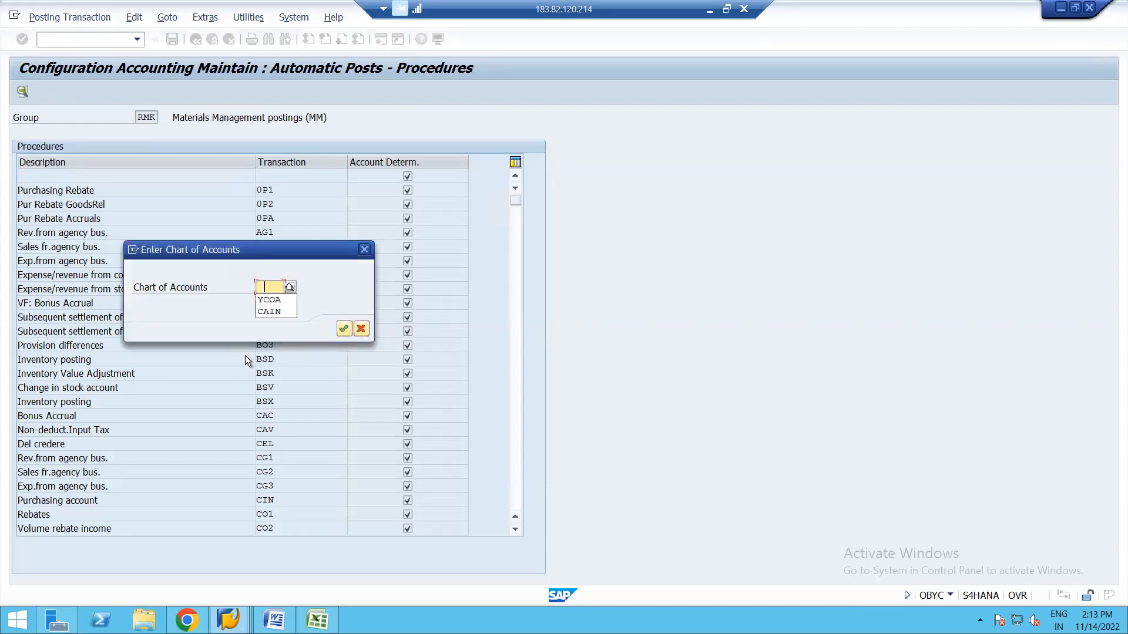
{"action": "key", "text": "Down"}
{"action": "key", "text": "Return"}
{"action": "key", "text": "Return"}
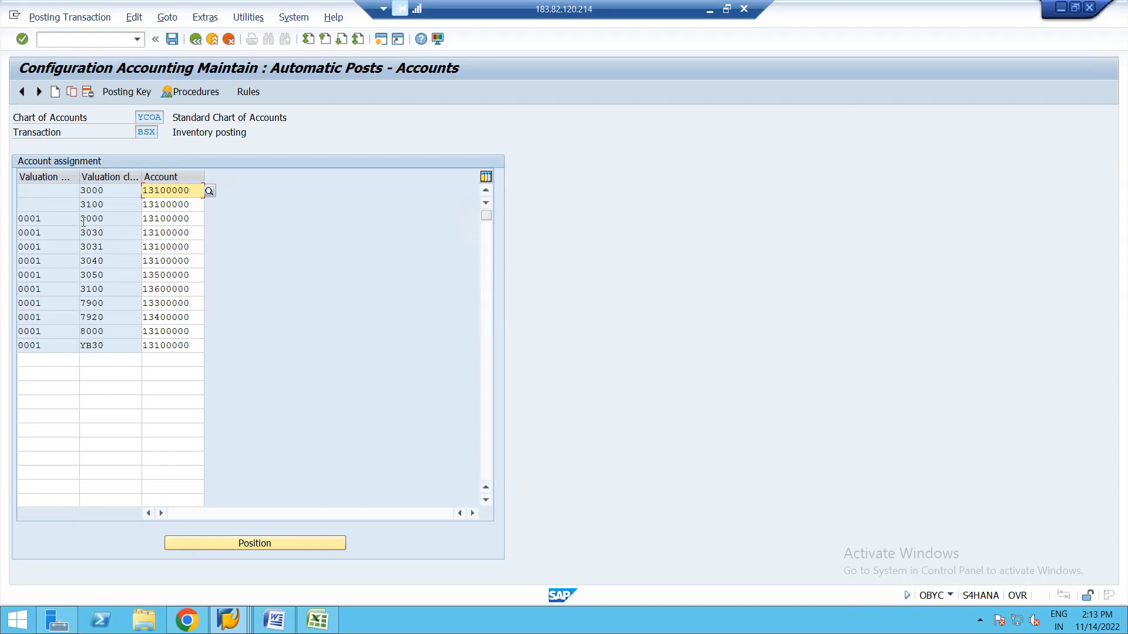
{"action": "left_click", "coordinate": [197, 220]}
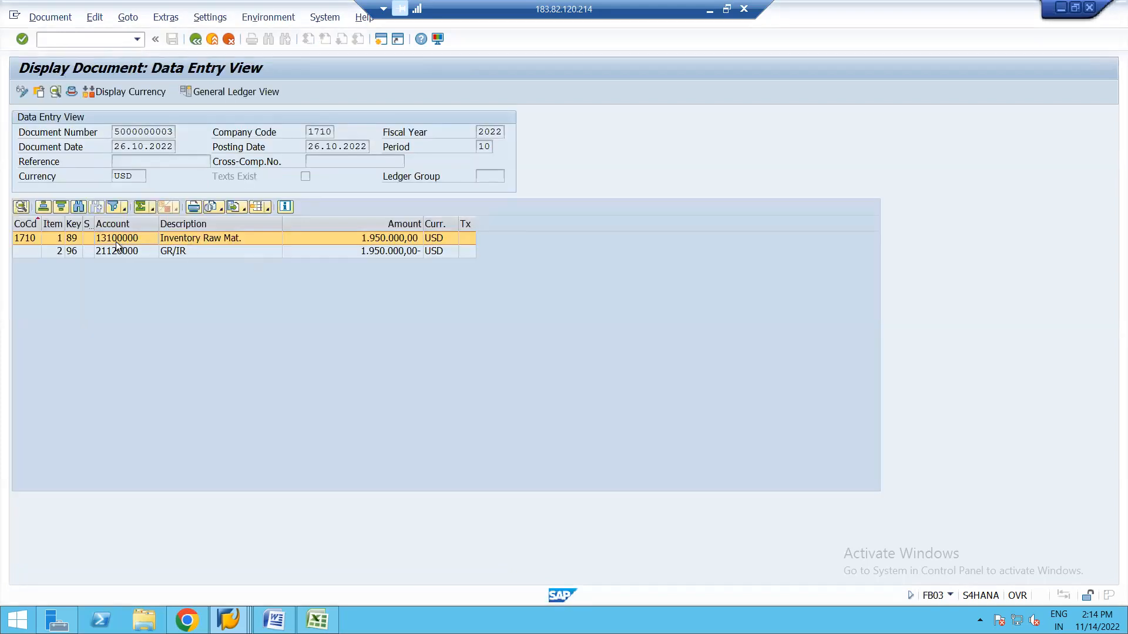
Compare the 13100000 inventory and 21120000 GR/IR lines and amount, then bring Word forward.
{"action": "left_click", "coordinate": [121, 238]}
{"action": "left_click", "coordinate": [115, 252]}
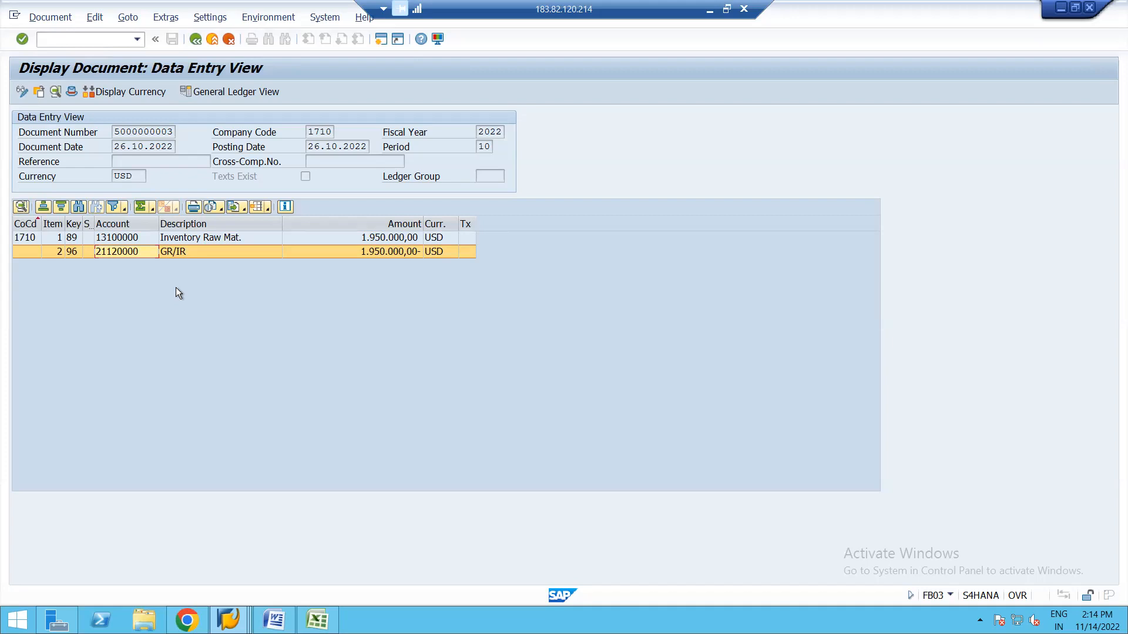
{"action": "left_click", "coordinate": [381, 252]}
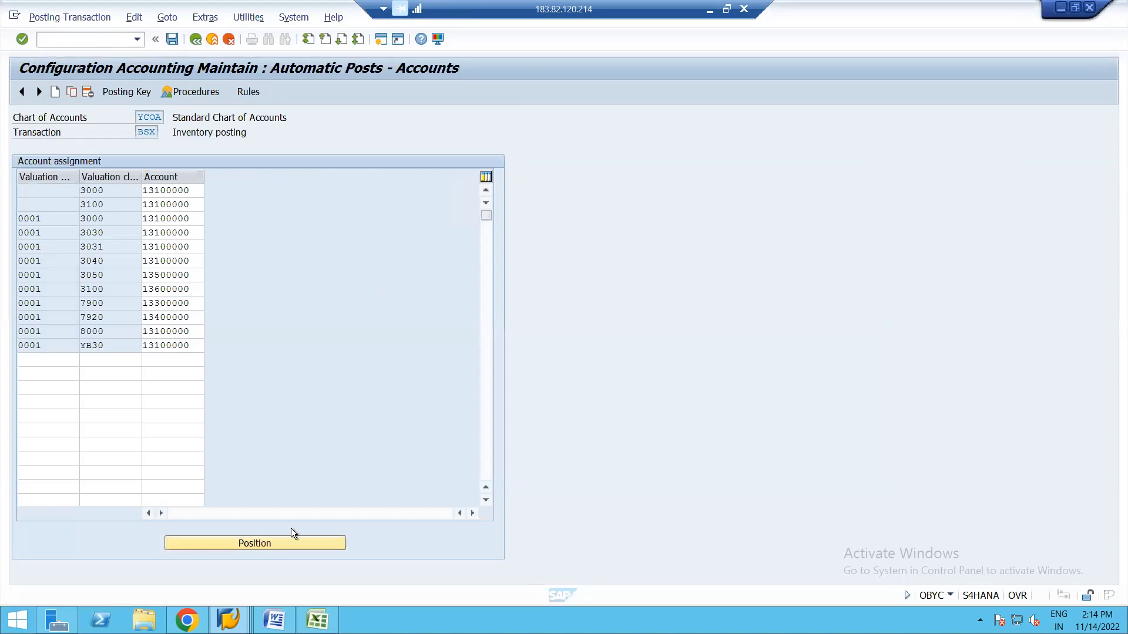
{"action": "left_click", "coordinate": [274, 620]}
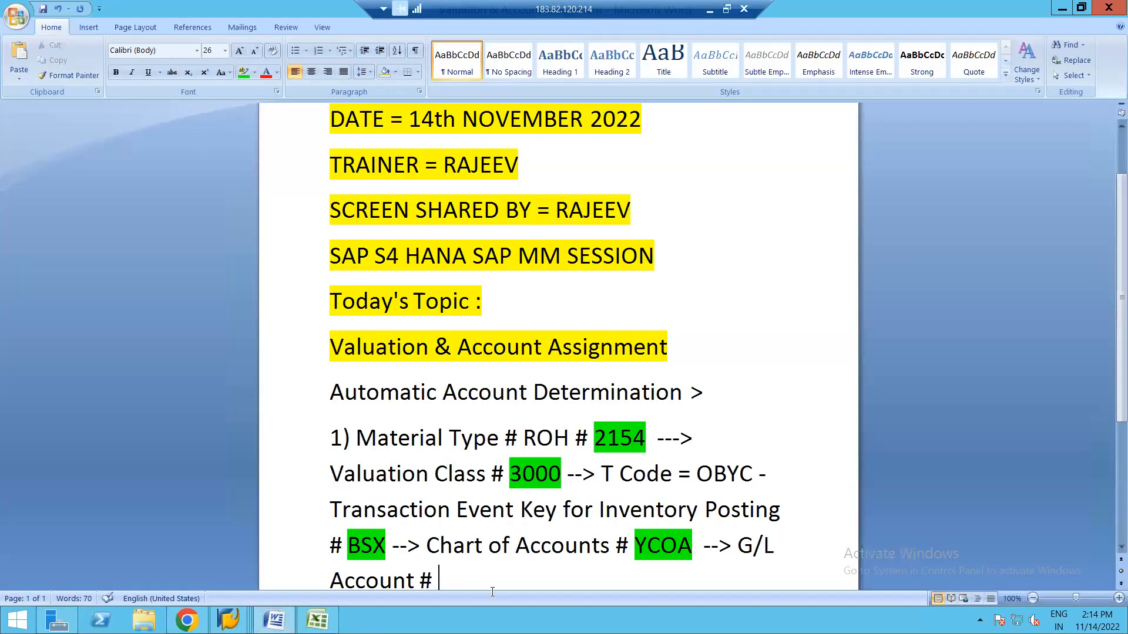
Copy 13100000 from the accounting document, paste it after 'Account #' in Word, and start a new line.
{"action": "key", "text": "alt+Tab"}
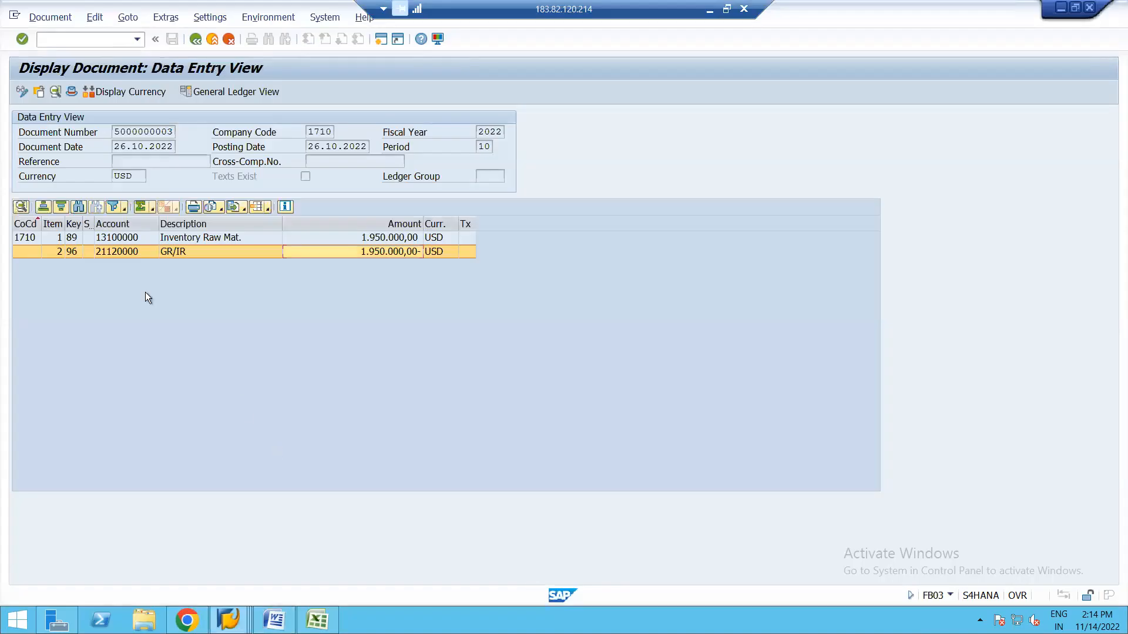
{"action": "left_click", "coordinate": [121, 238]}
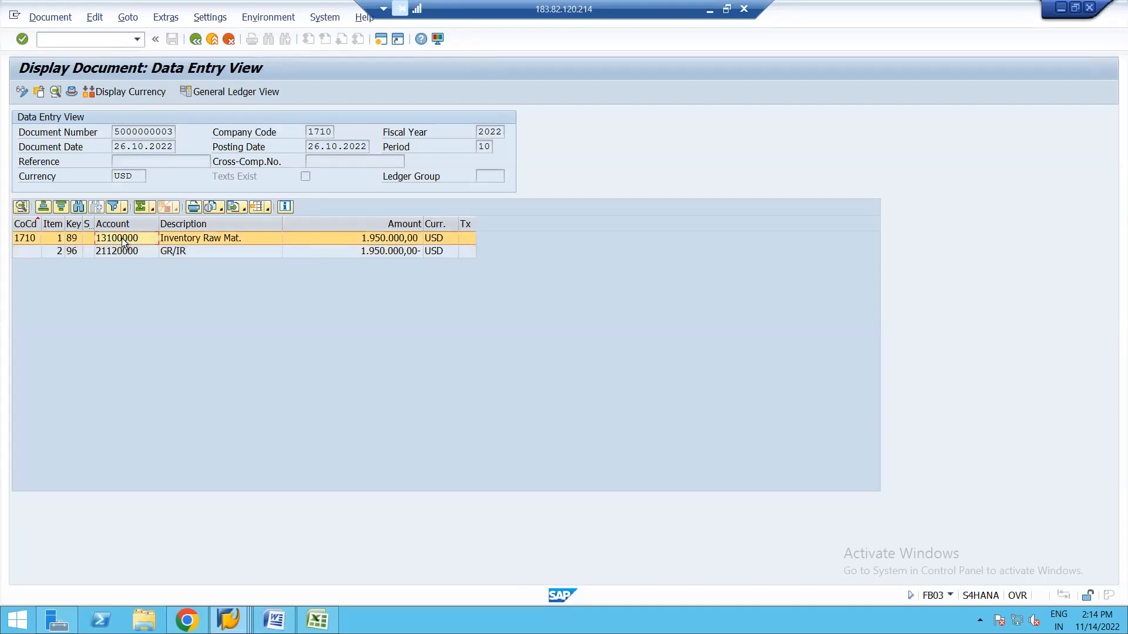
{"action": "key", "text": "alt+Tab"}
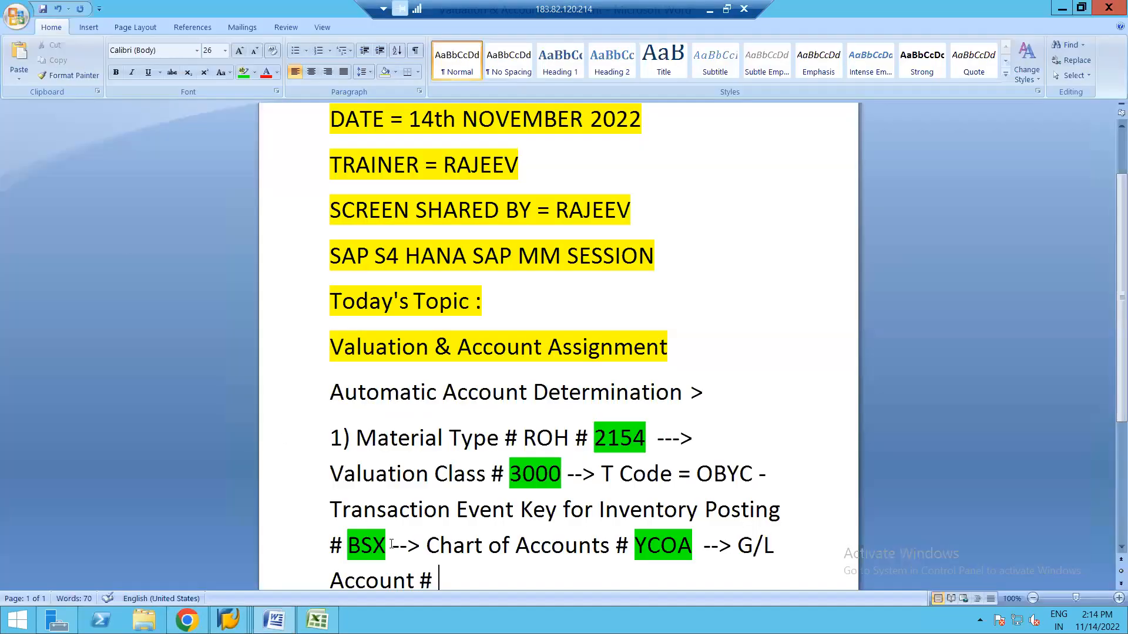
{"action": "type", "text": "13100000"}
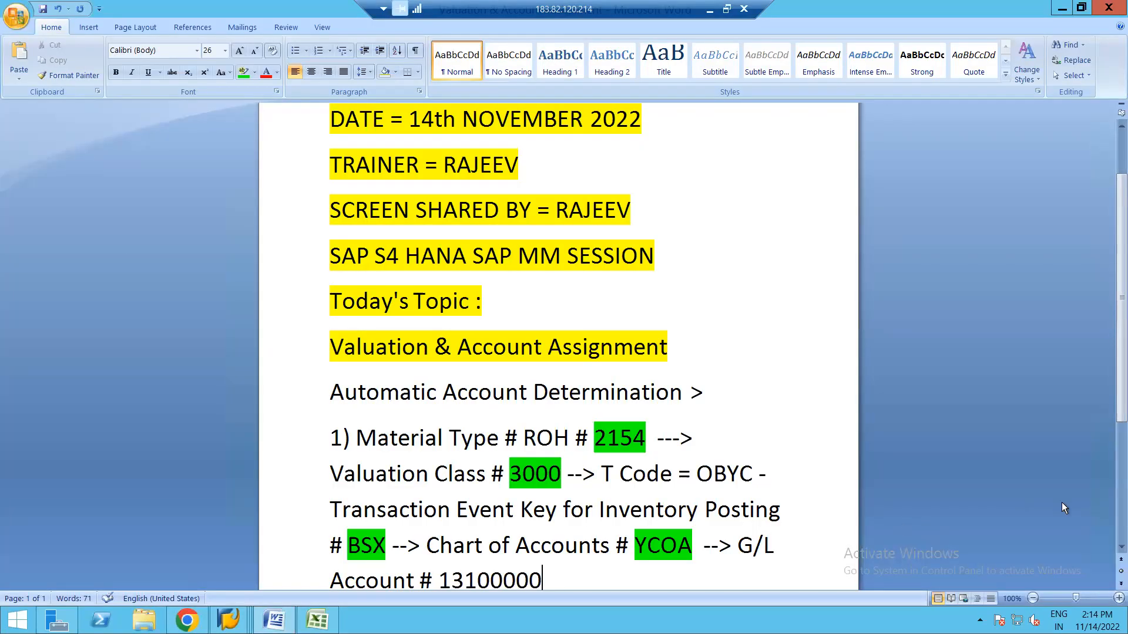
{"action": "left_click", "coordinate": [1121, 548]}
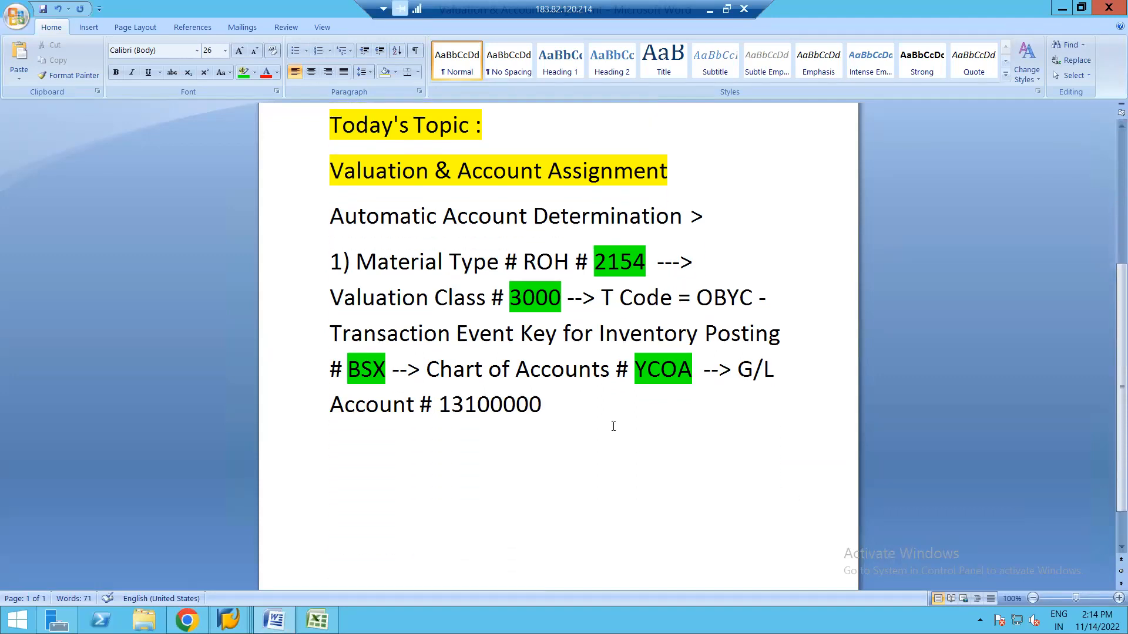
{"action": "key", "text": "Return"}
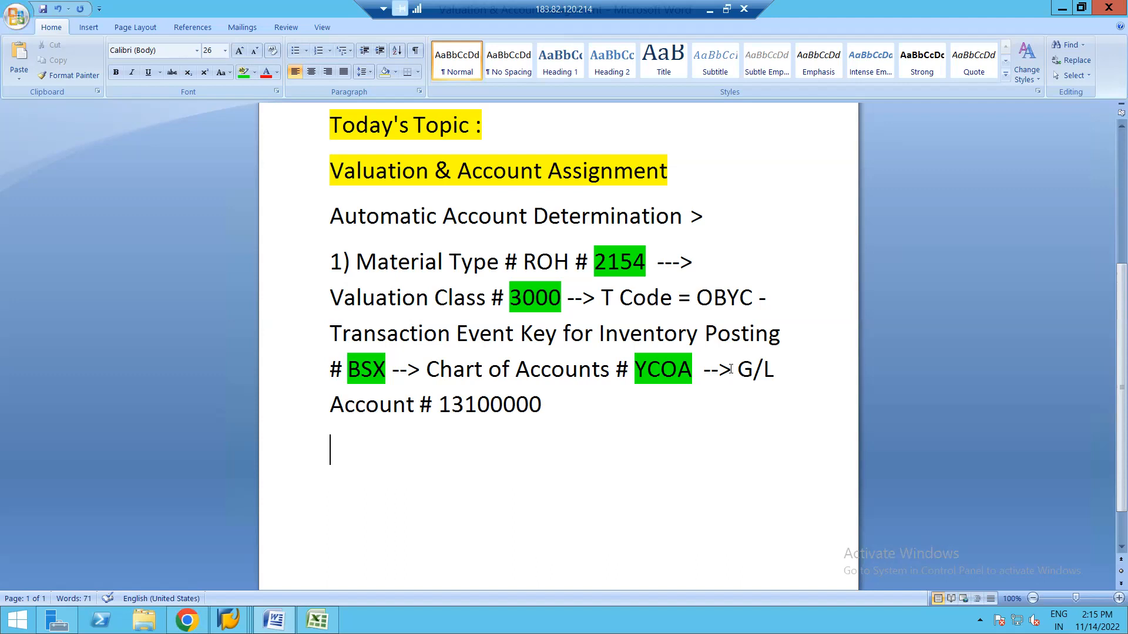
Insert 'Valuation Modifier # 0001 ( Holding all the Valuation Areas i.e.' before G/L Account # 13100000 in the notes.
{"action": "left_click", "coordinate": [730, 369]}
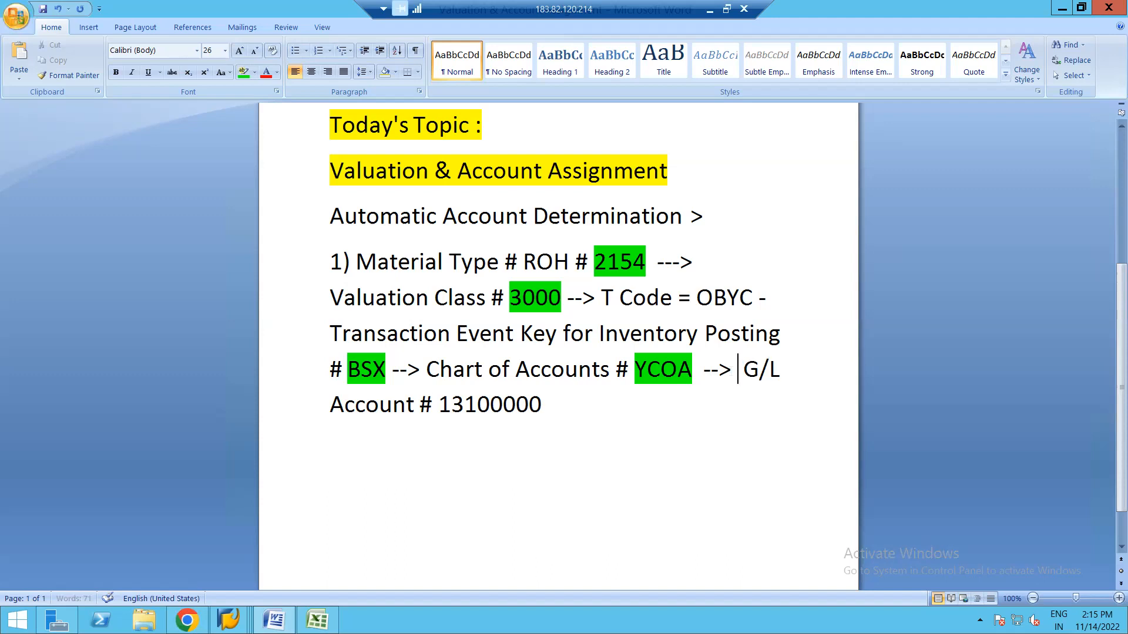
{"action": "type", "text": "Valuation"}
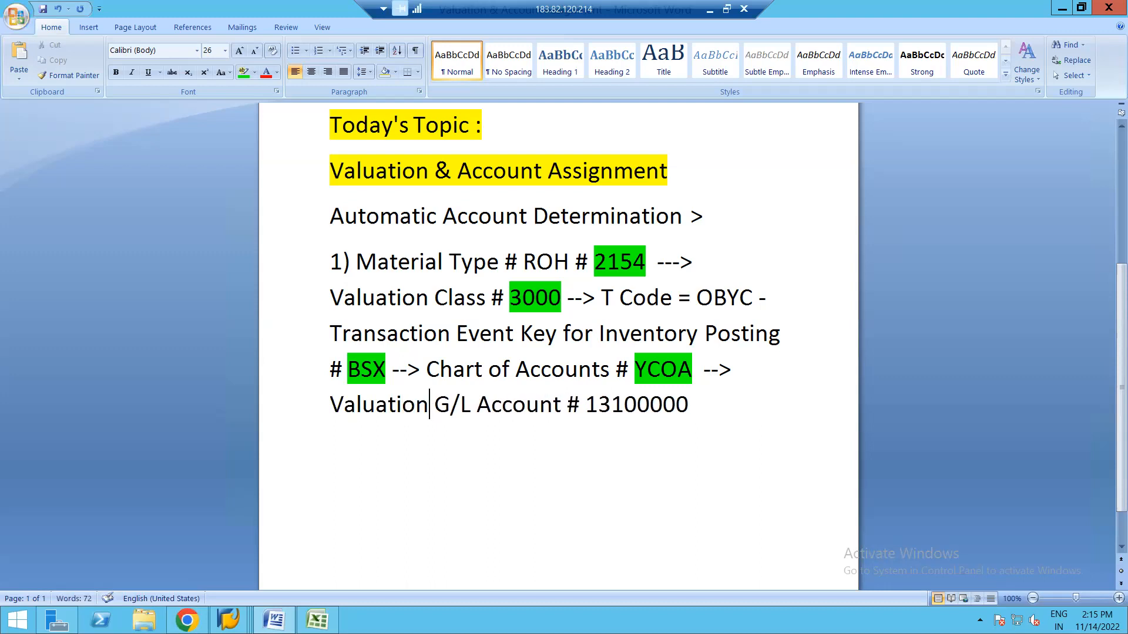
{"action": "type", "text": " Modifier "}
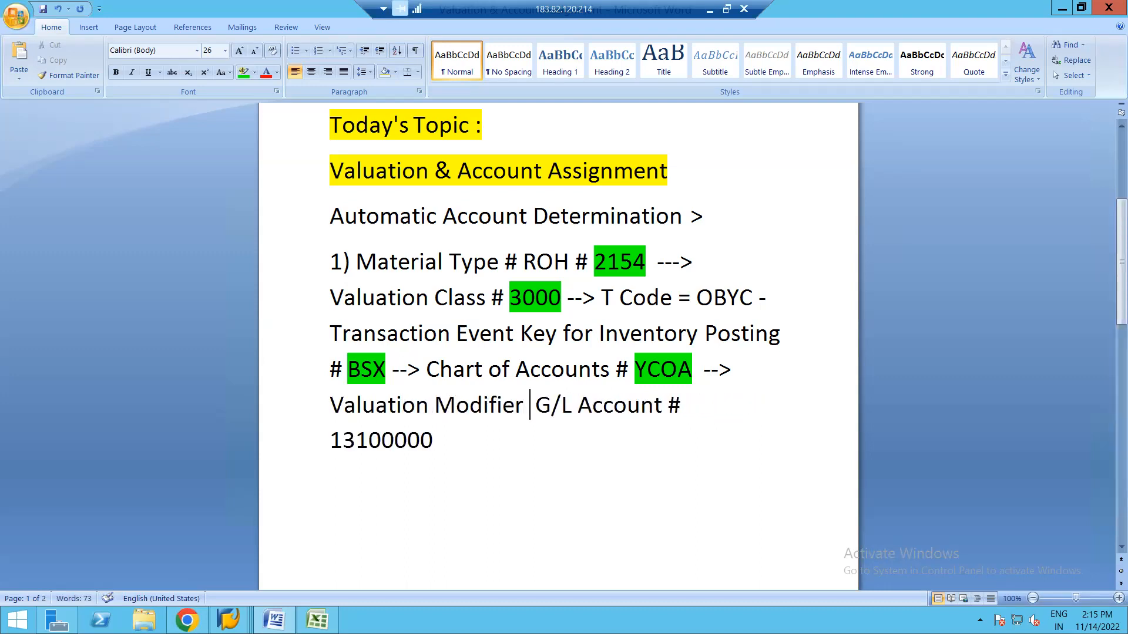
{"action": "type", "text": "# 001"}
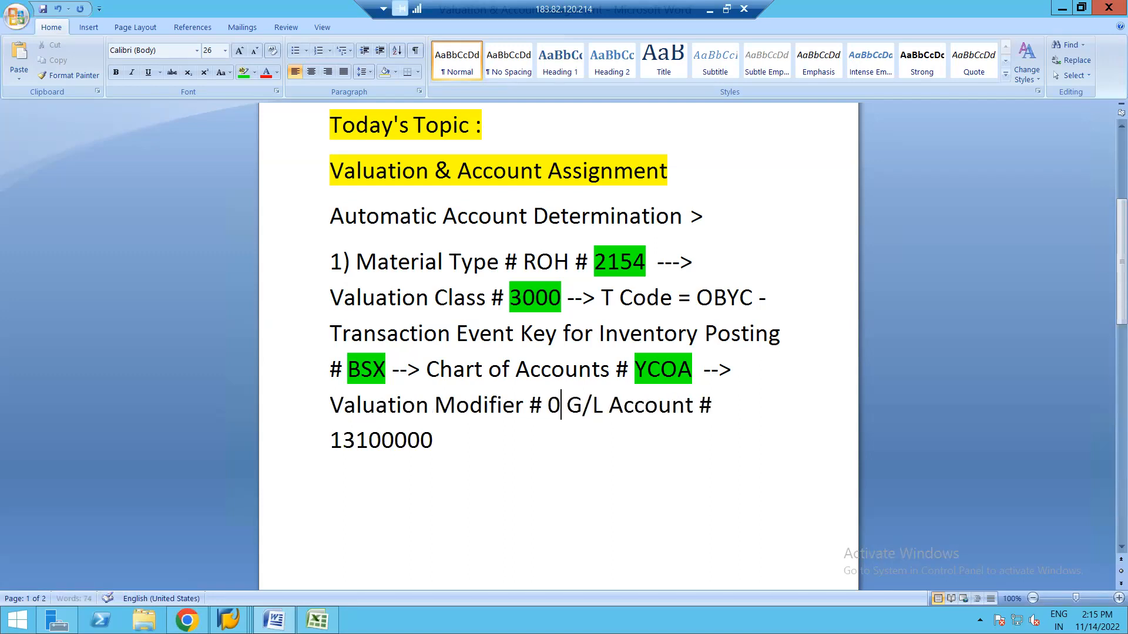
{"action": "key", "text": "BackSpace"}
{"action": "type", "text": "01 ( "}
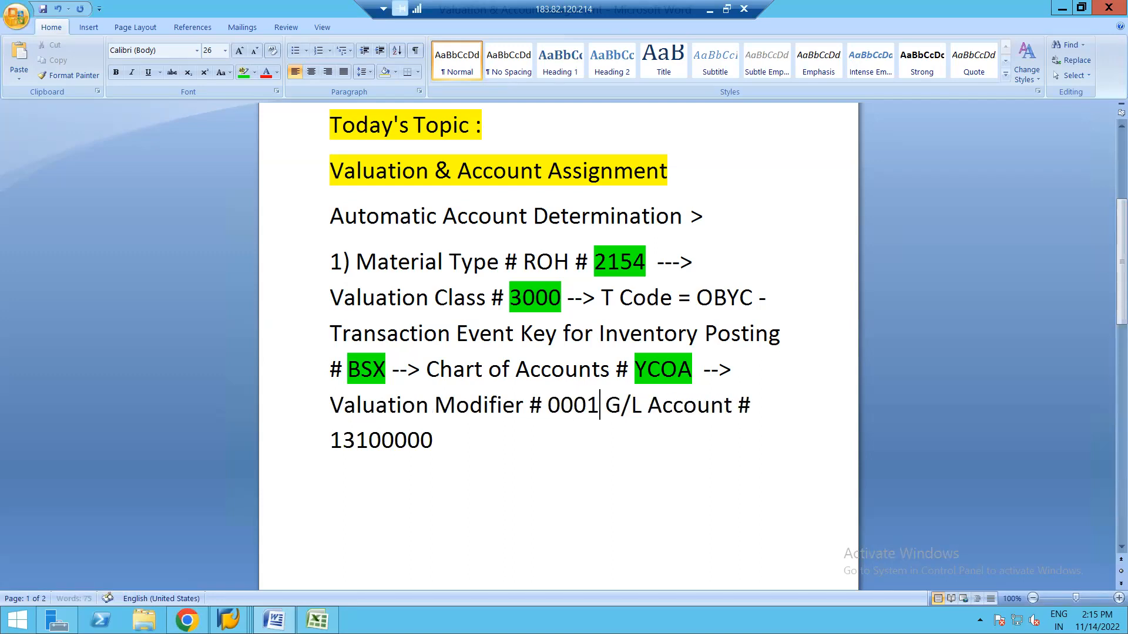
{"action": "type", "text": "Holdi"}
{"action": "type", "text": "ng all the"}
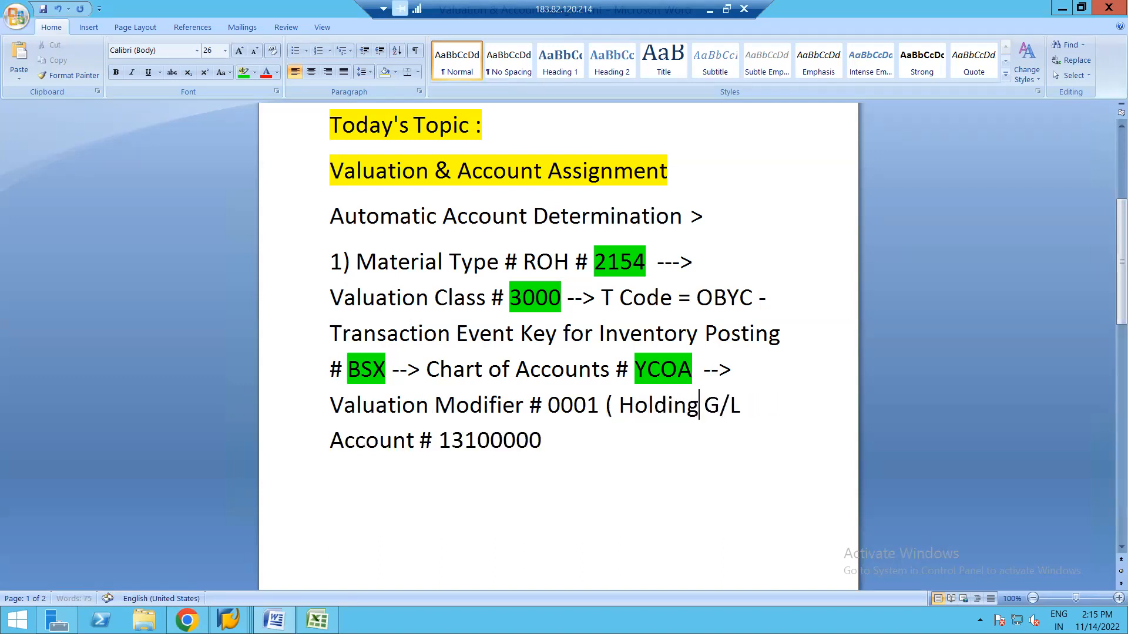
{"action": "type", "text": " Valuation"}
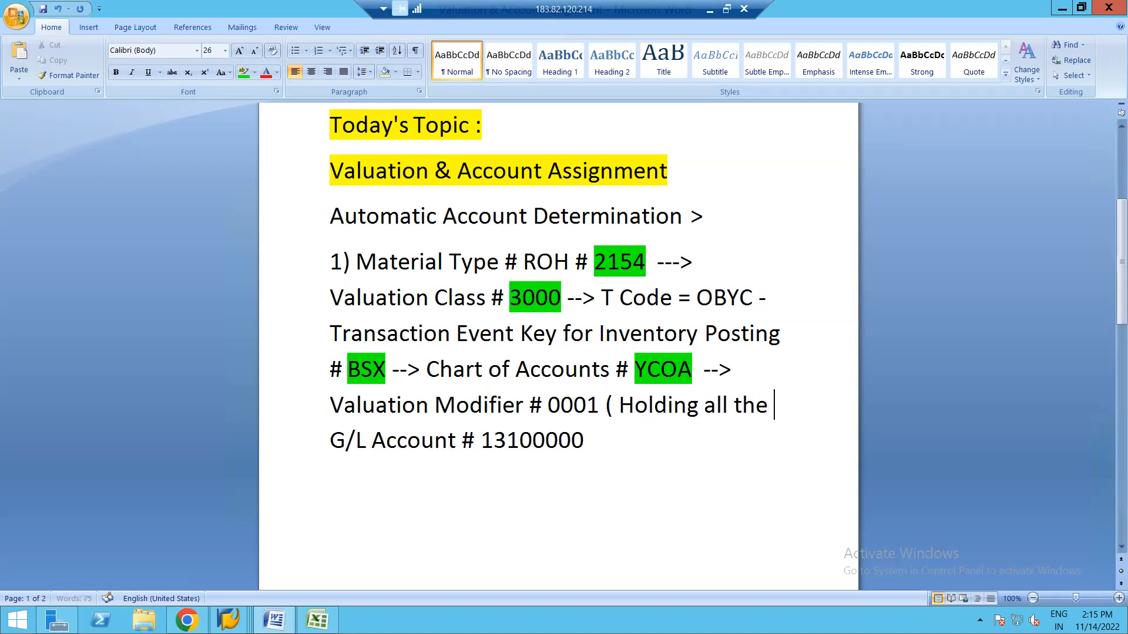
{"action": "type", "text": " Areas"}
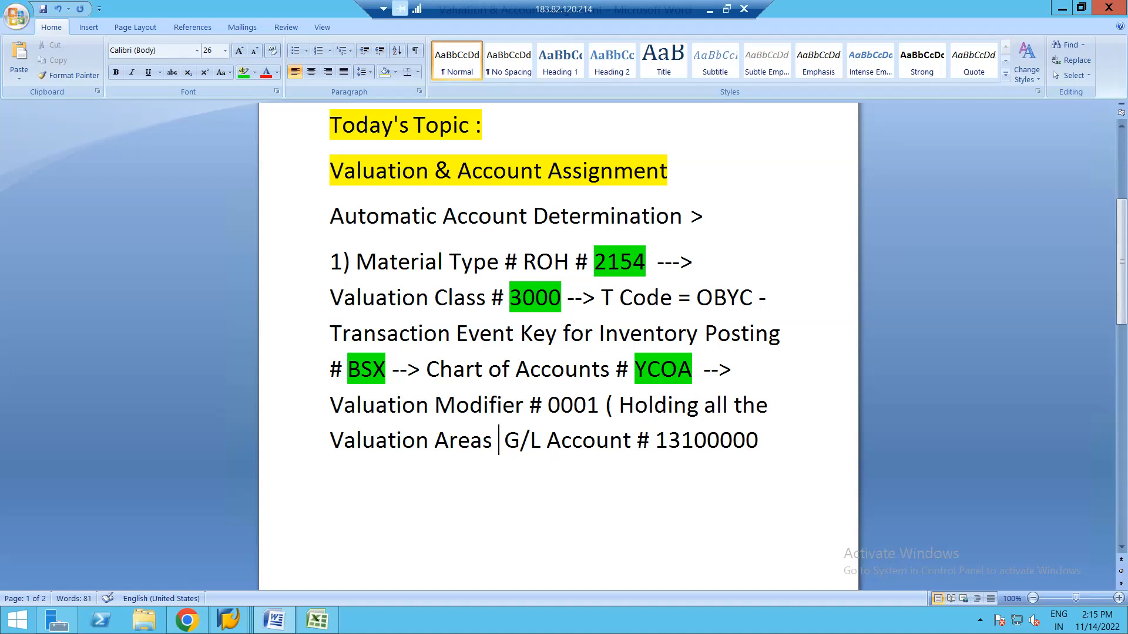
{"action": "type", "text": " i.e."}
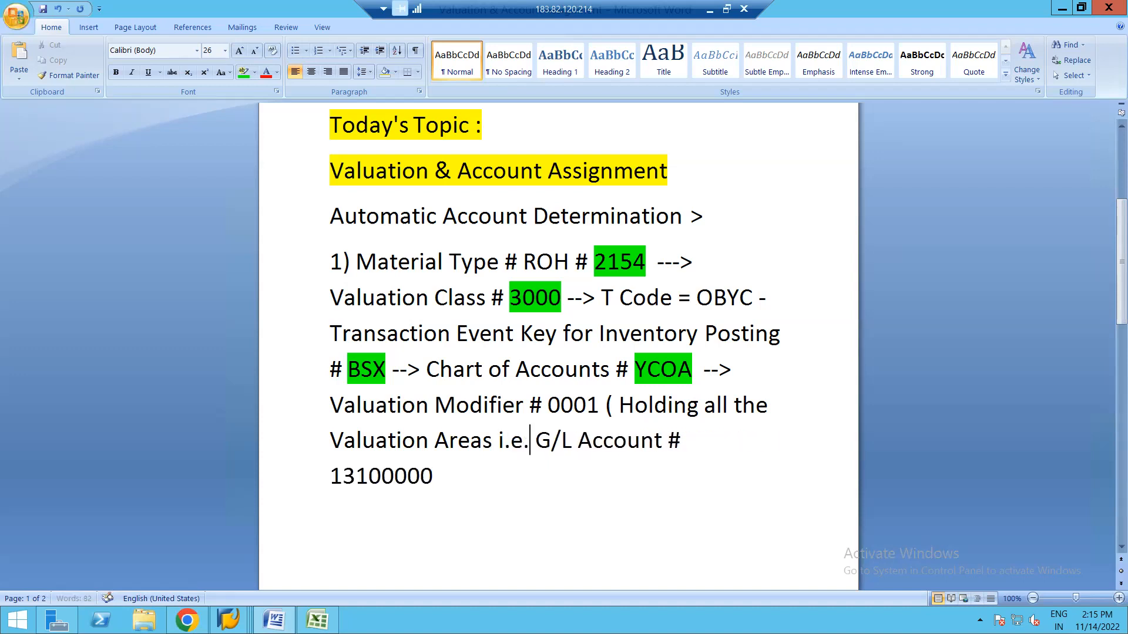
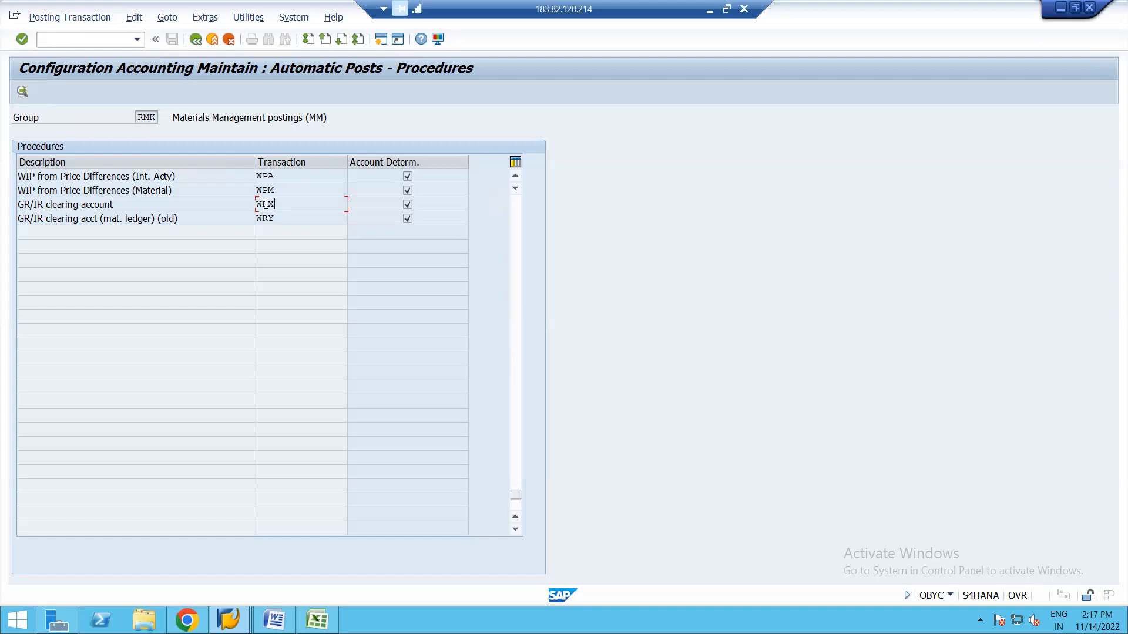
Replace the last typed character with 'Y' and return to the displayed accounting document.
{"action": "key", "text": "BackSpace"}
{"action": "type", "text": "Y"}
{"action": "key", "text": "alt+Tab"}
Compare the document's GR/IR line account 21120000 with the account assigned to OBYC transaction WRX.
{"action": "double_click", "coordinate": [126, 252]}
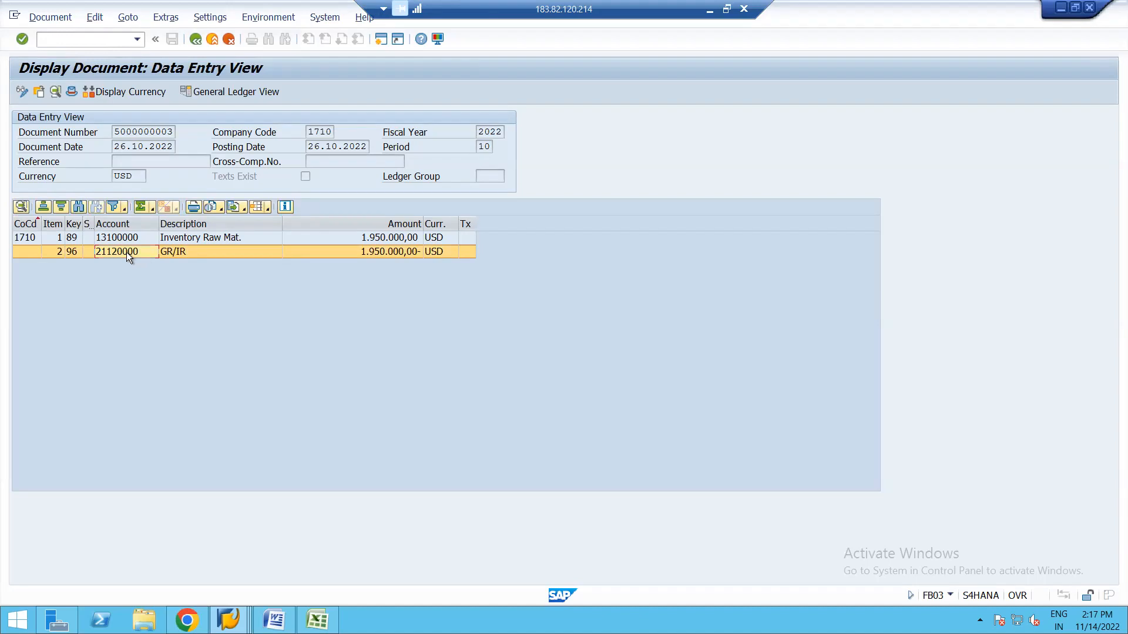
{"action": "key", "text": "alt+Tab"}
{"action": "double_click", "coordinate": [266, 205]}
Leave the accounting document, close the accounting documents list, and start a new session from OBYC.
{"action": "left_click", "coordinate": [195, 39]}
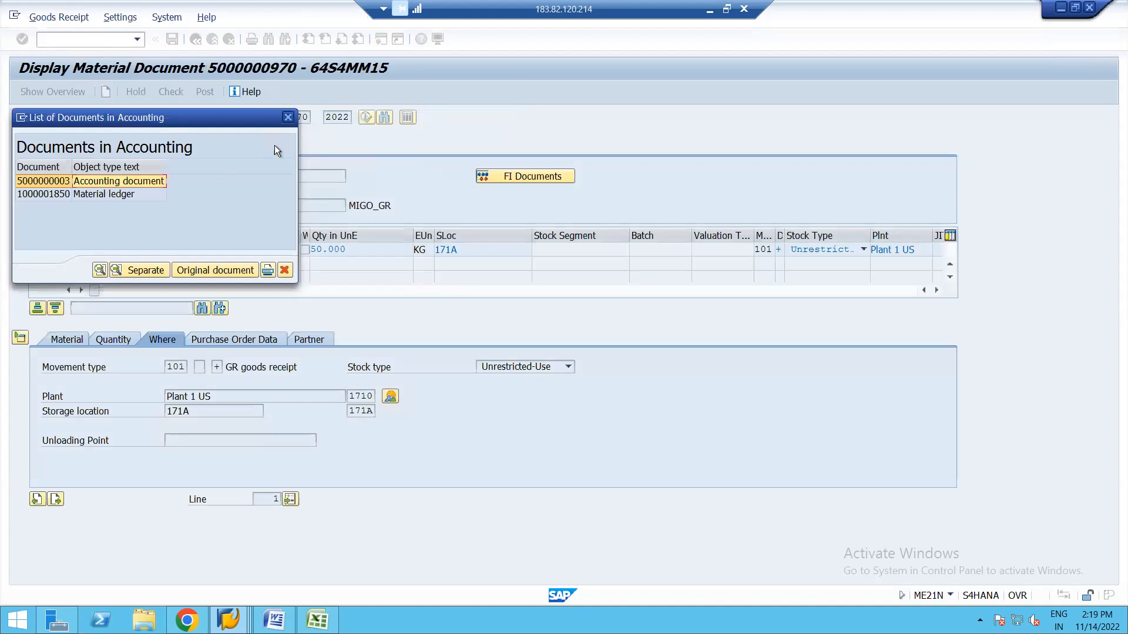
{"action": "left_click", "coordinate": [288, 117]}
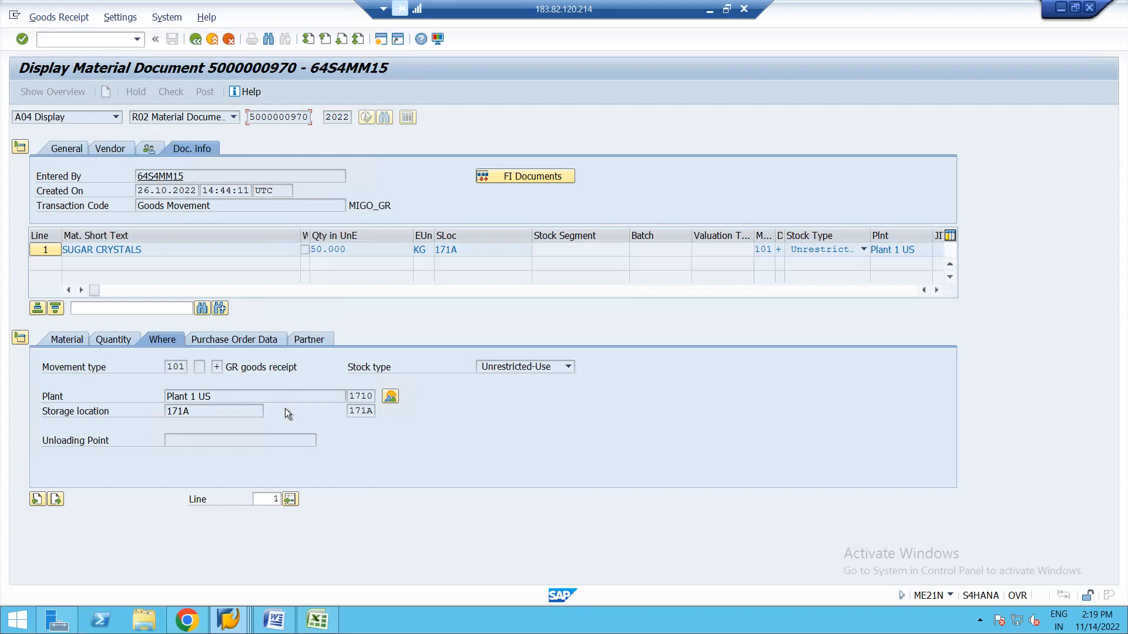
{"action": "left_click", "coordinate": [228, 619]}
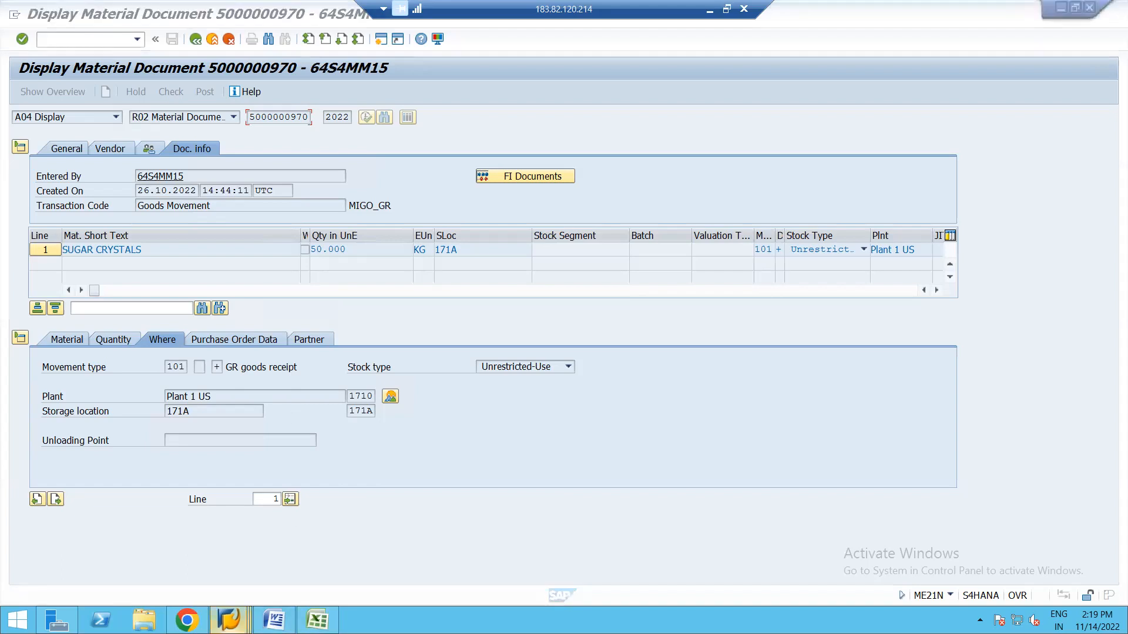
{"action": "left_click", "coordinate": [382, 540]}
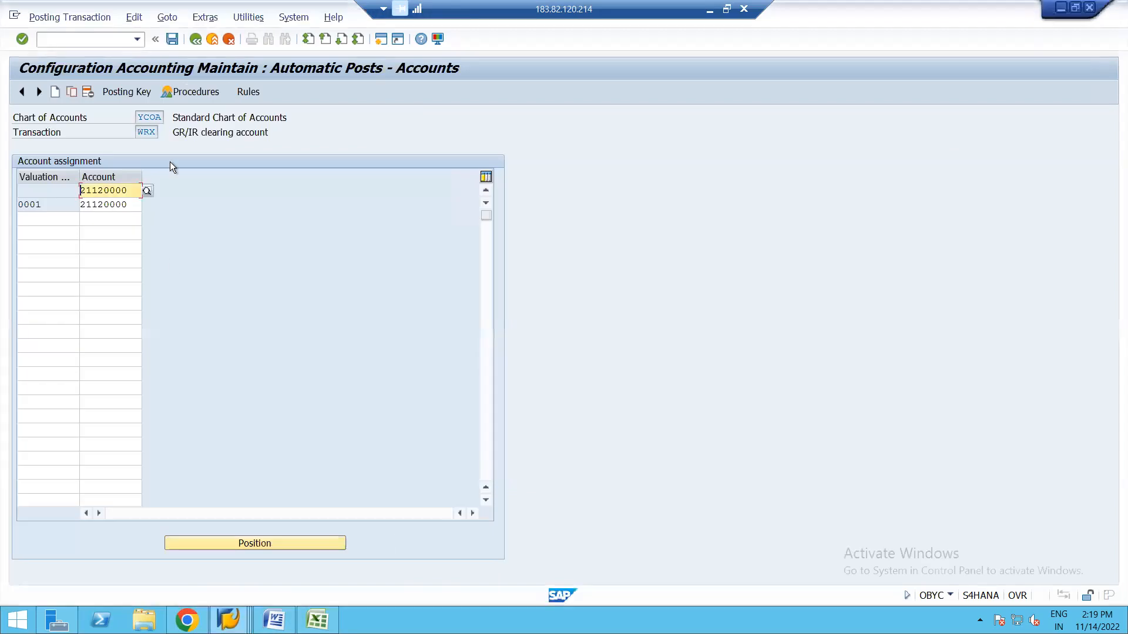
{"action": "left_click", "coordinate": [381, 40]}
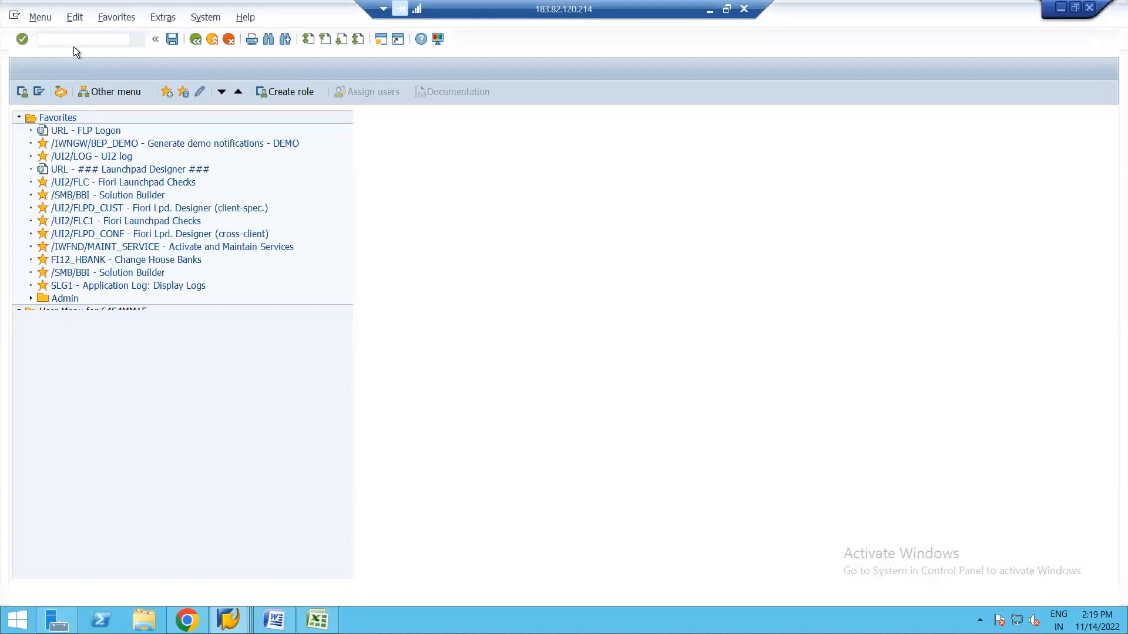
Via SPRO, check Define Valuation Control, then open Group Together Valuation Areas under Account Determination Without Wizard.
{"action": "type", "text": "SPRO"}
{"action": "key", "text": "Return"}
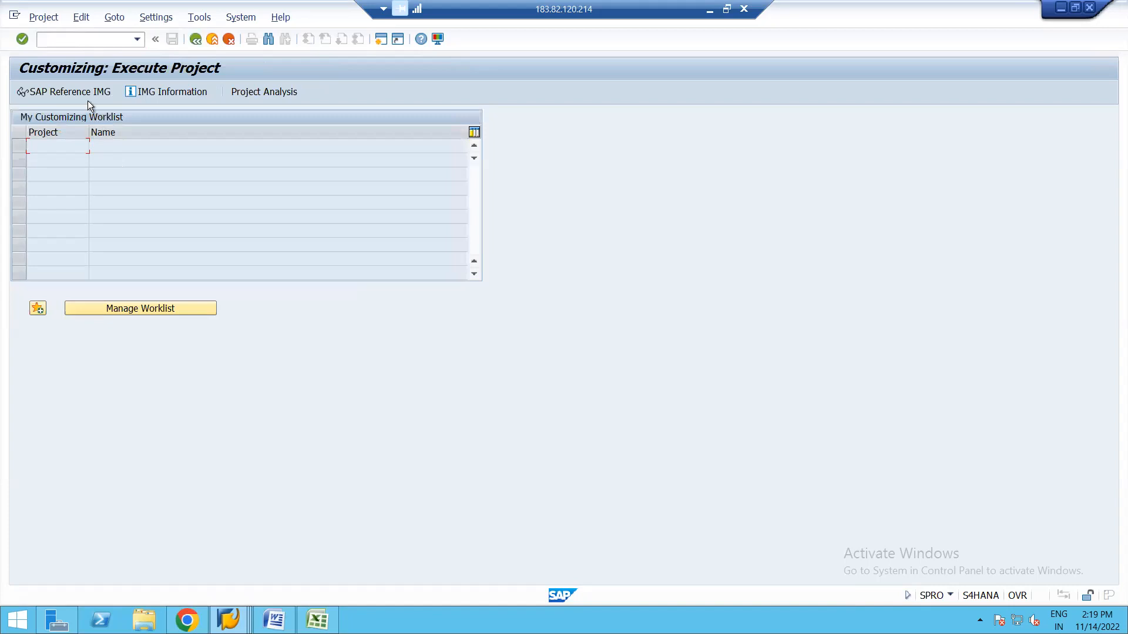
{"action": "left_click", "coordinate": [74, 95]}
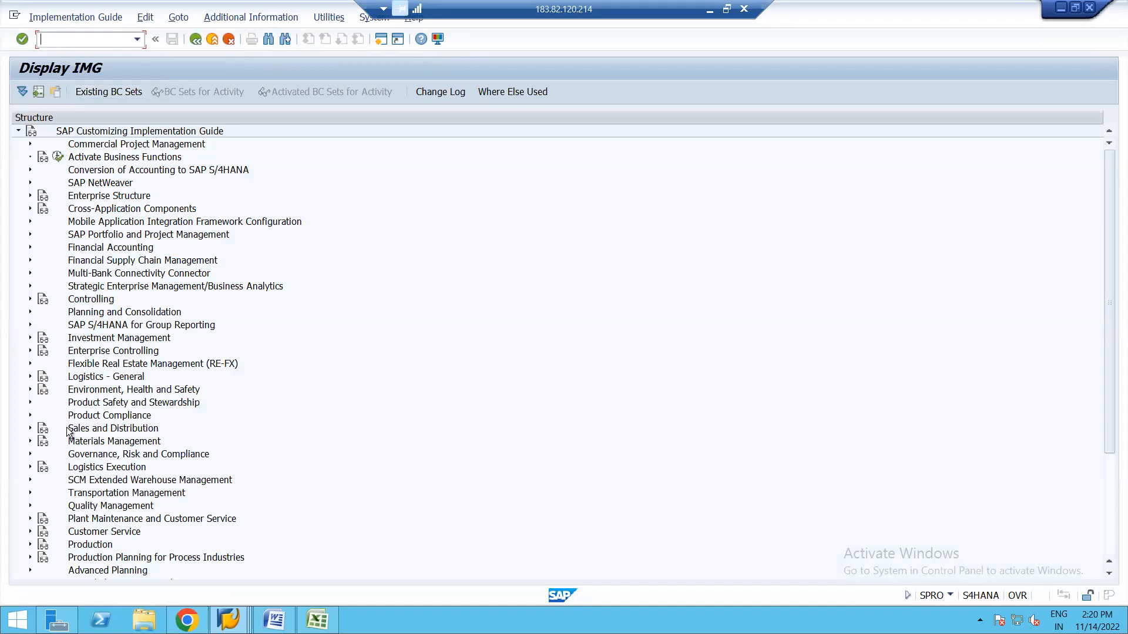
{"action": "left_click", "coordinate": [29, 441]}
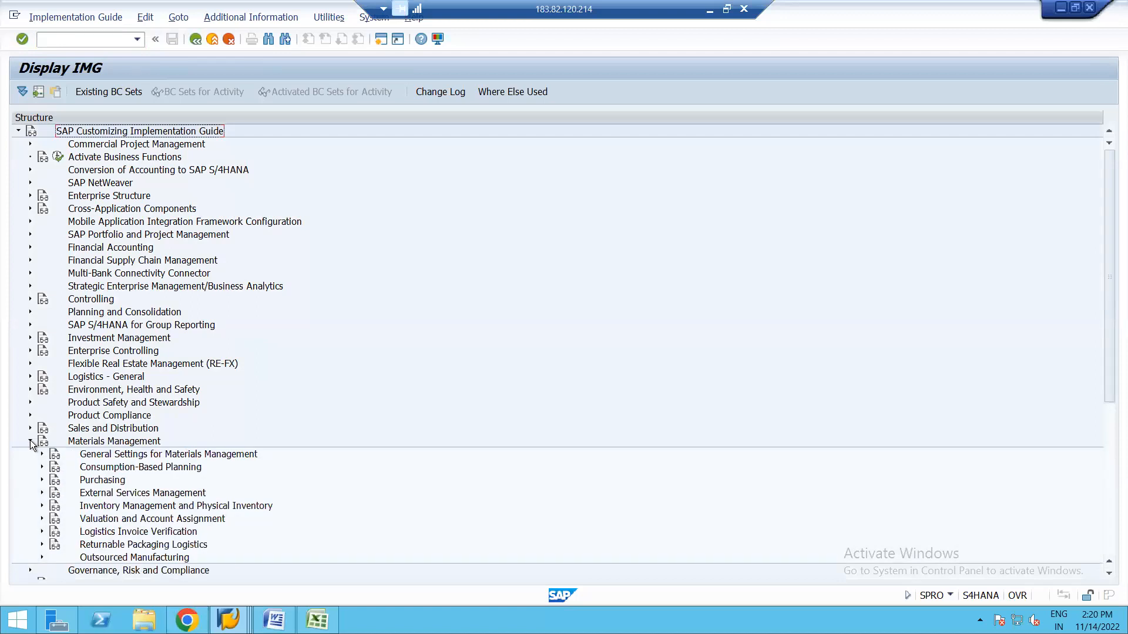
{"action": "left_click", "coordinate": [41, 518]}
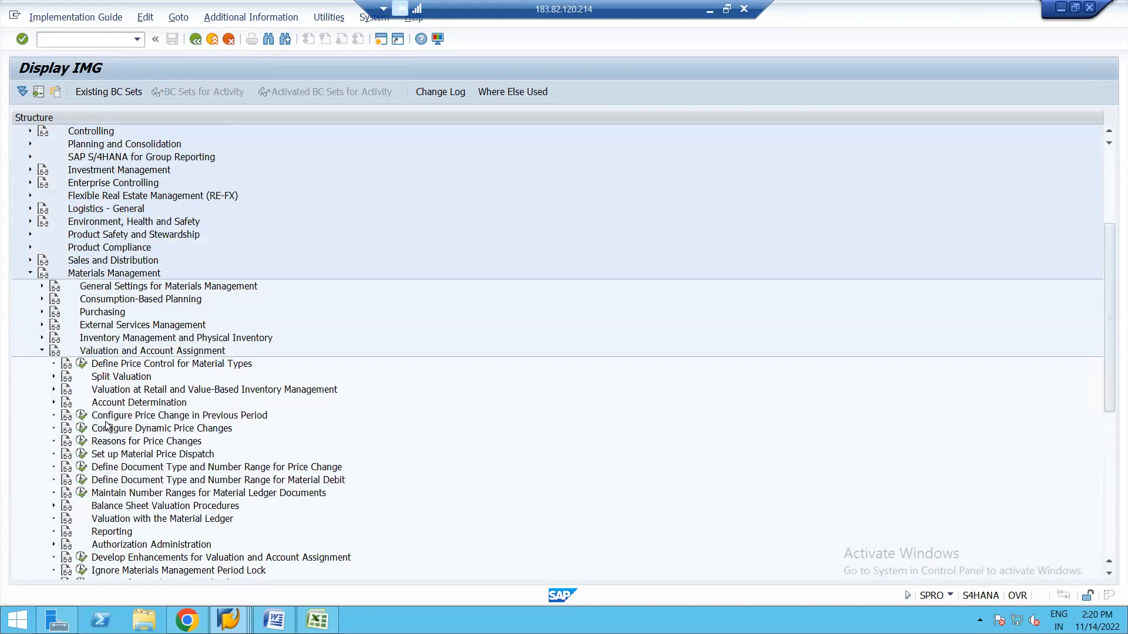
{"action": "left_click", "coordinate": [54, 403]}
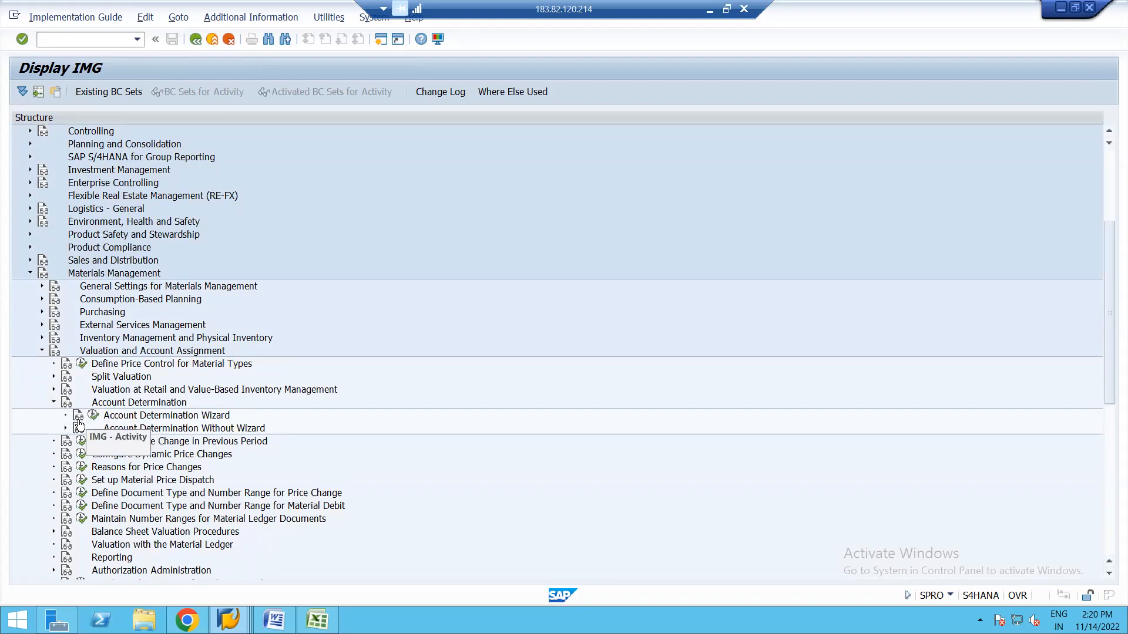
{"action": "left_click", "coordinate": [65, 428]}
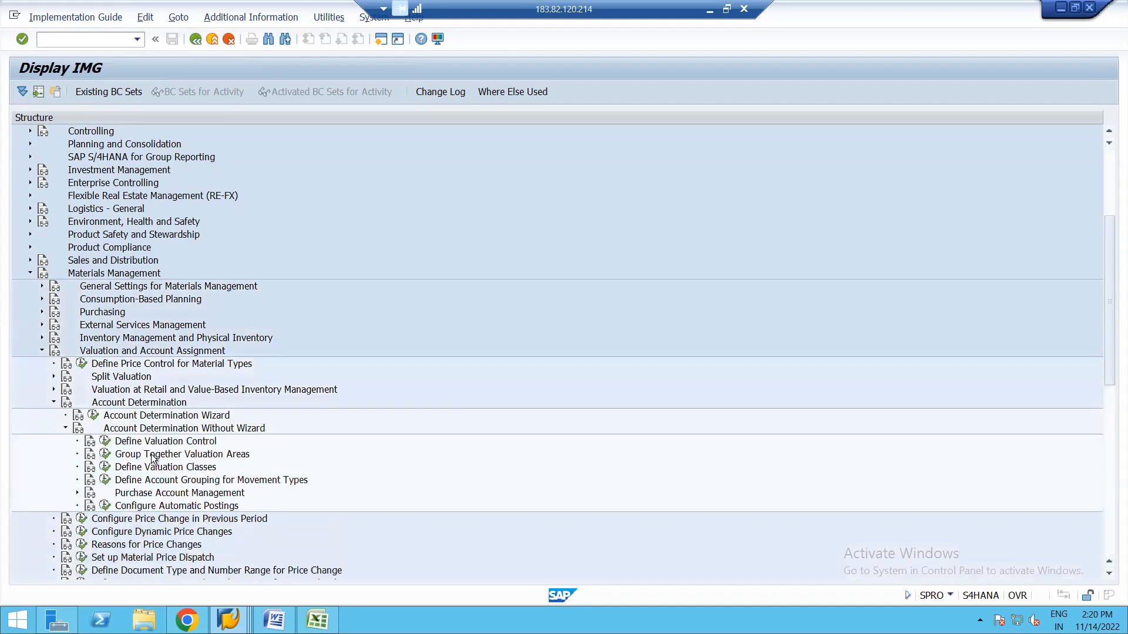
{"action": "left_click", "coordinate": [106, 442]}
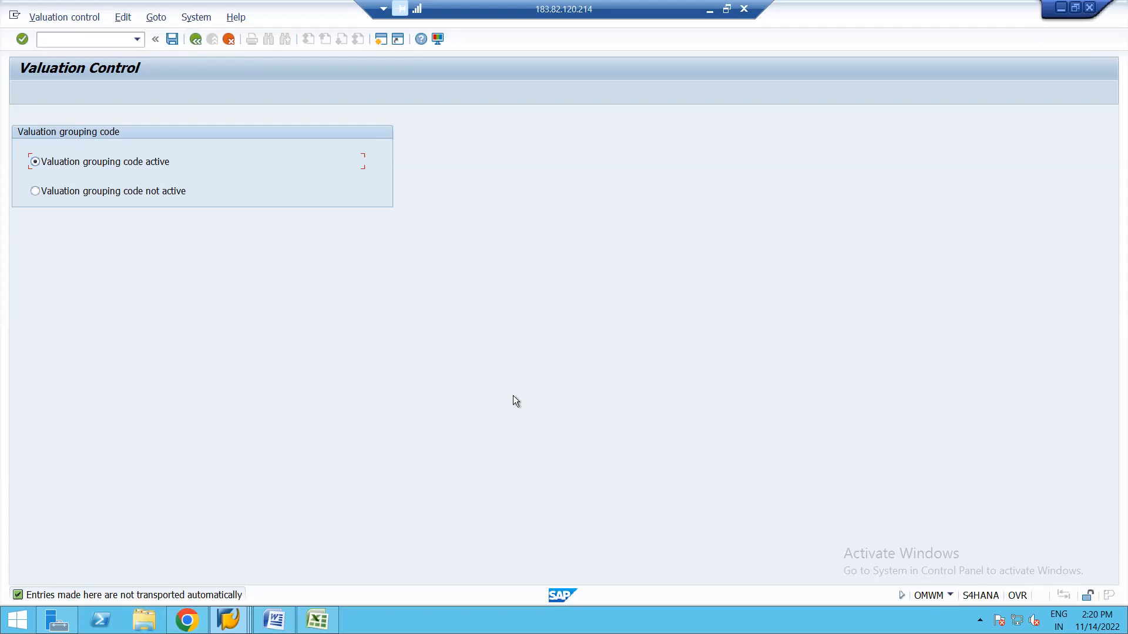
{"action": "left_click", "coordinate": [195, 39]}
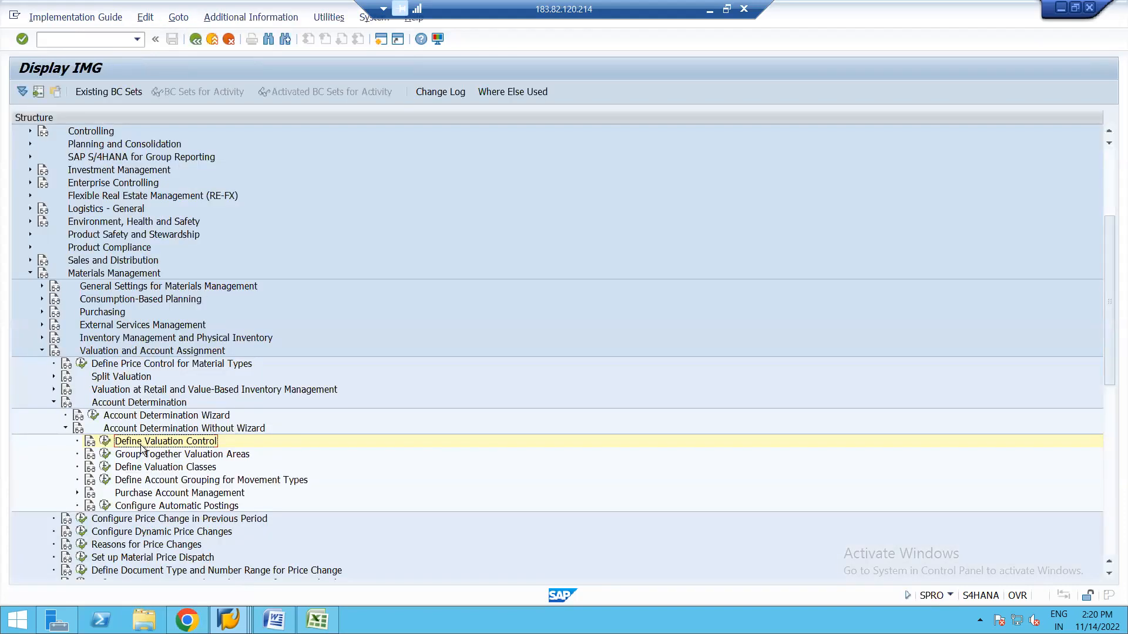
{"action": "left_click", "coordinate": [105, 456]}
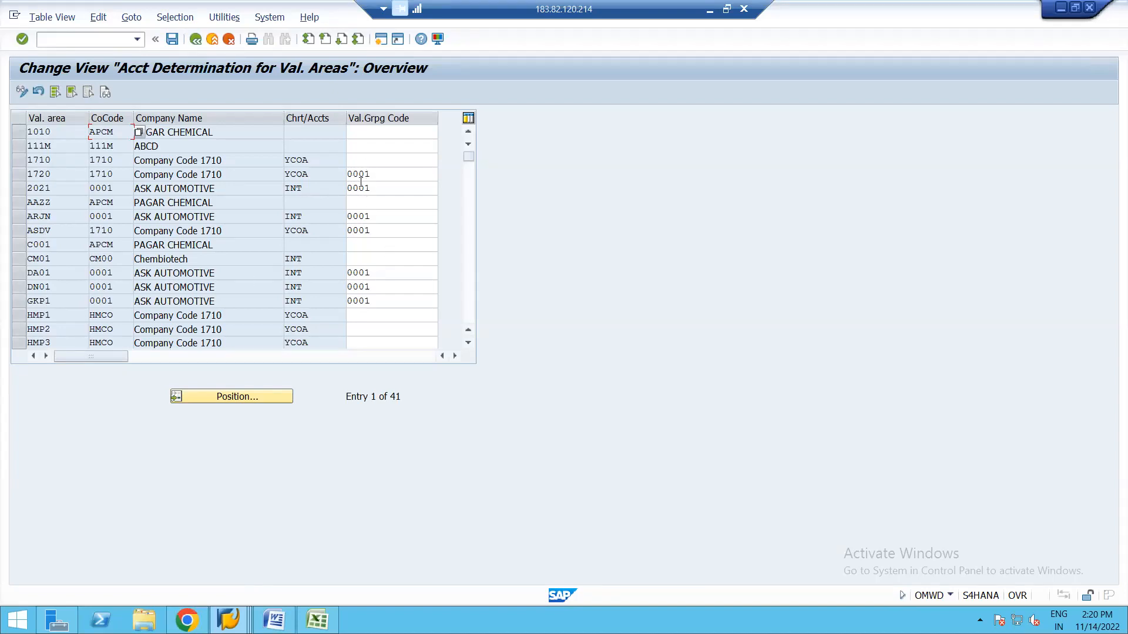
Confirm valuation area 1720 has grouping code 0001, then go to the Excel valuation class workbook.
{"action": "left_click", "coordinate": [379, 174]}
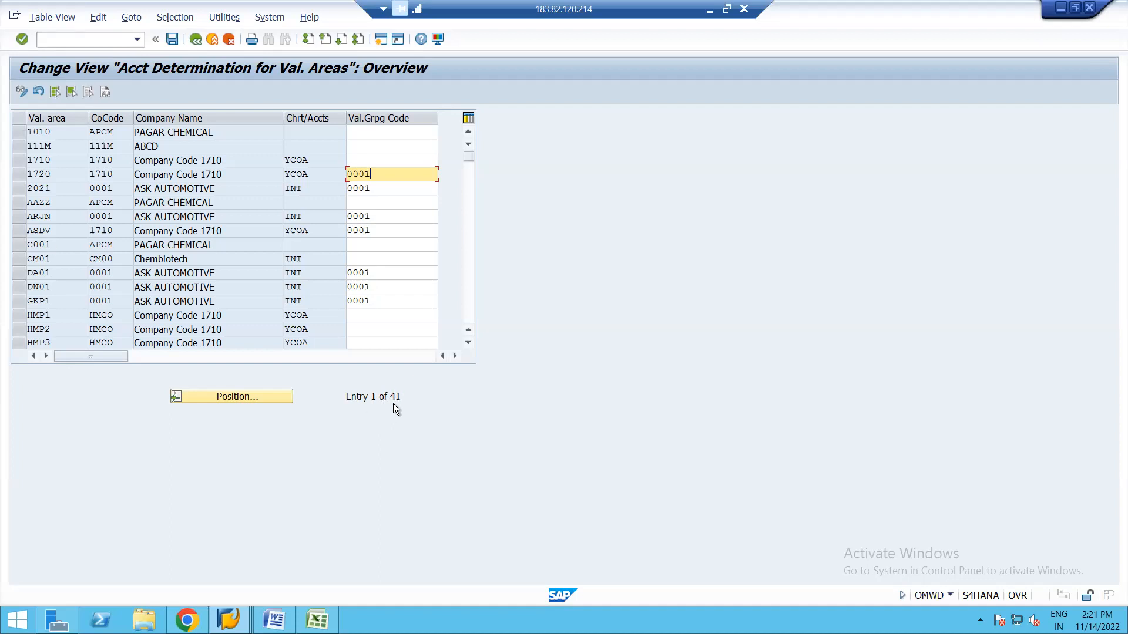
{"action": "key", "text": "alt+Tab"}
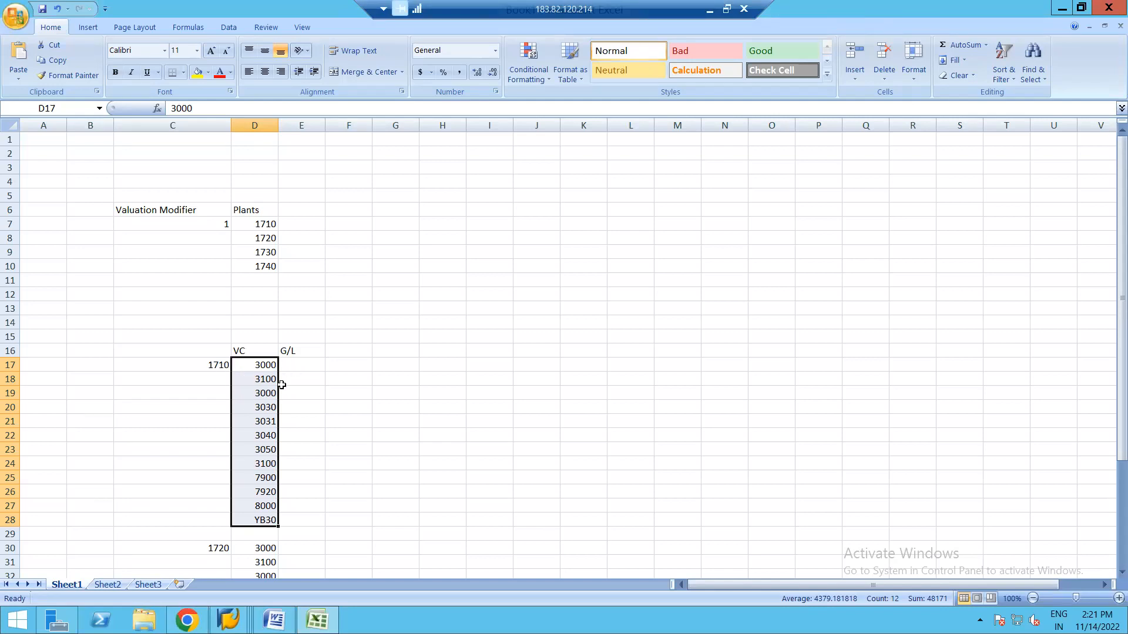
Enter G/L account 1310000 for valuation class 3000 and 1320000 for class 3100.
{"action": "left_click", "coordinate": [299, 361]}
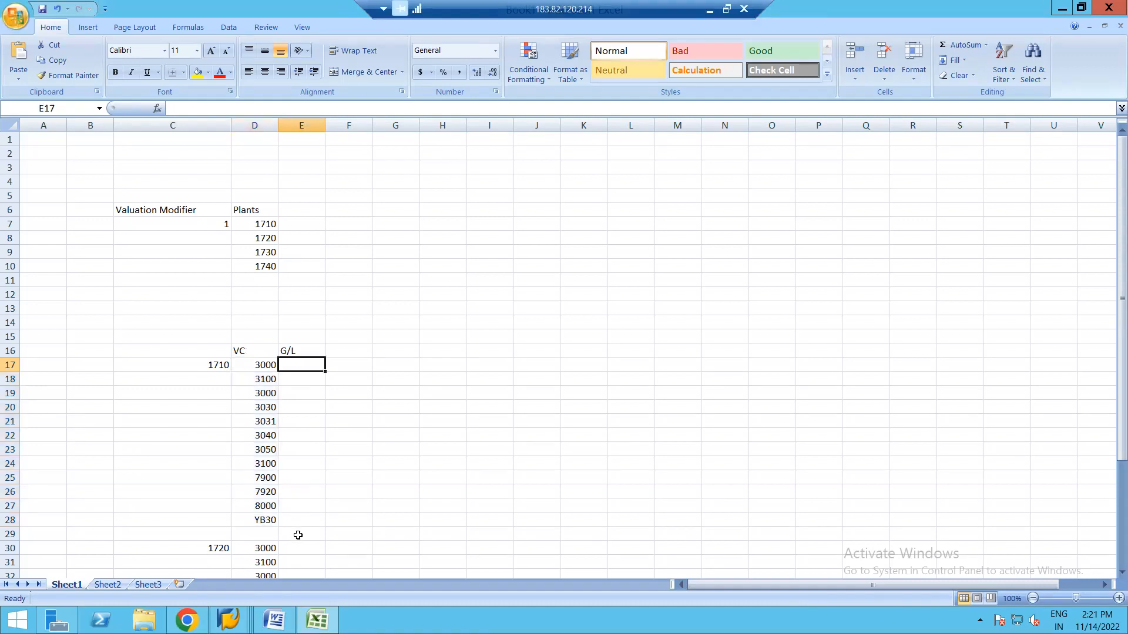
{"action": "type", "text": "1"}
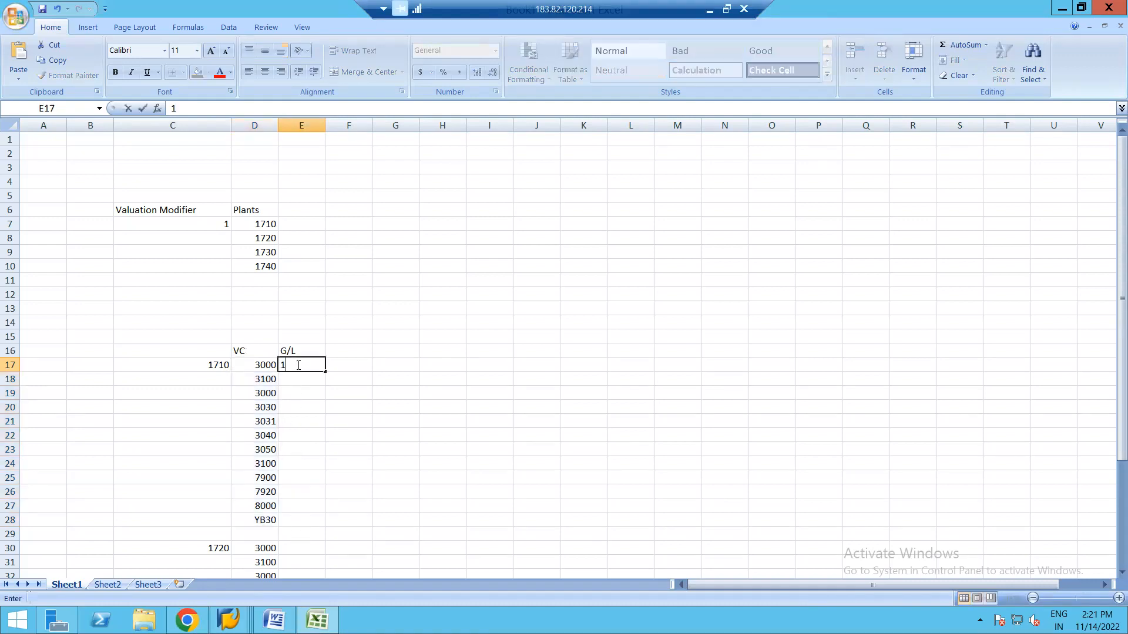
{"action": "type", "text": "310000"}
{"action": "key", "text": "Return"}
{"action": "type", "text": "1"}
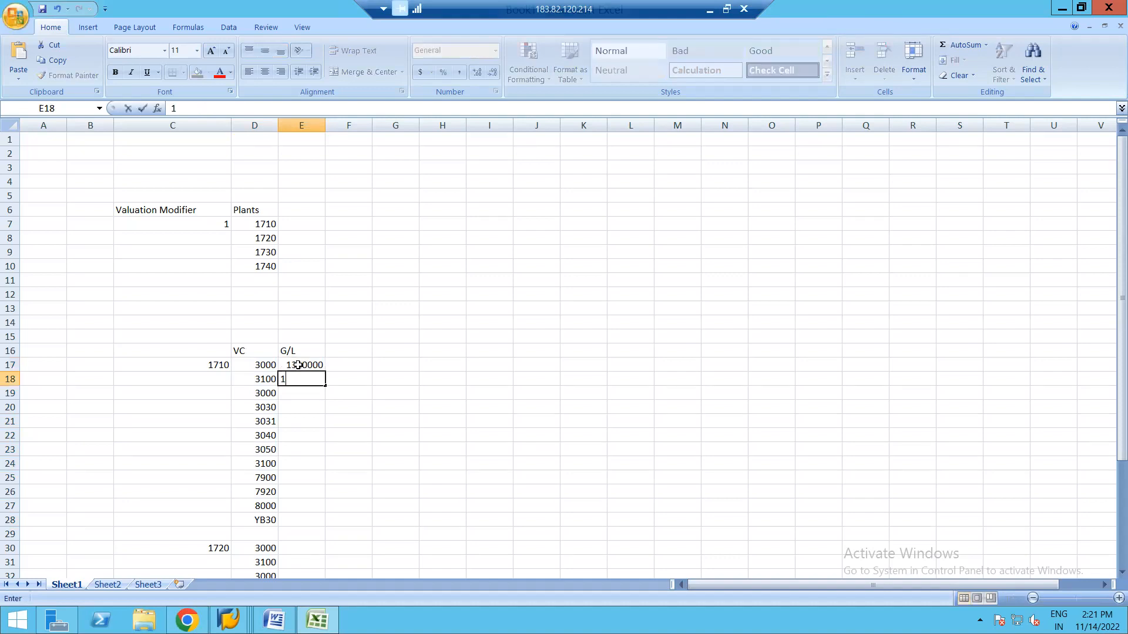
{"action": "type", "text": "320000"}
{"action": "left_click", "coordinate": [329, 422]}
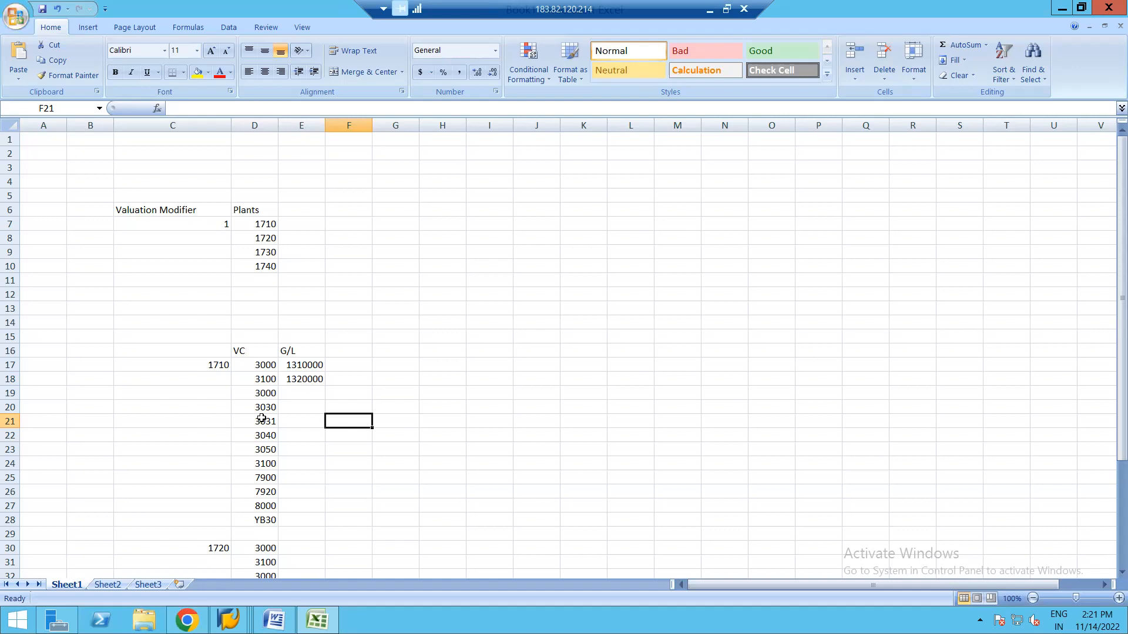
{"action": "key", "text": "alt+Tab"}
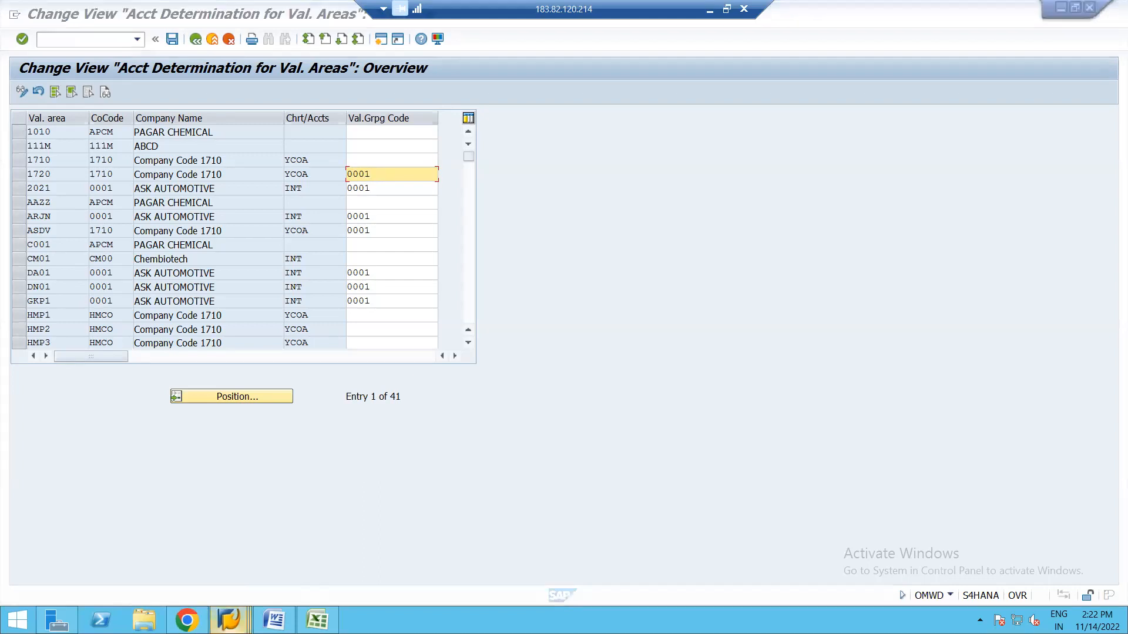
Review the BSX Inventory posting account assignments in OBYC, then return to the valuation area table.
{"action": "left_click", "coordinate": [228, 620]}
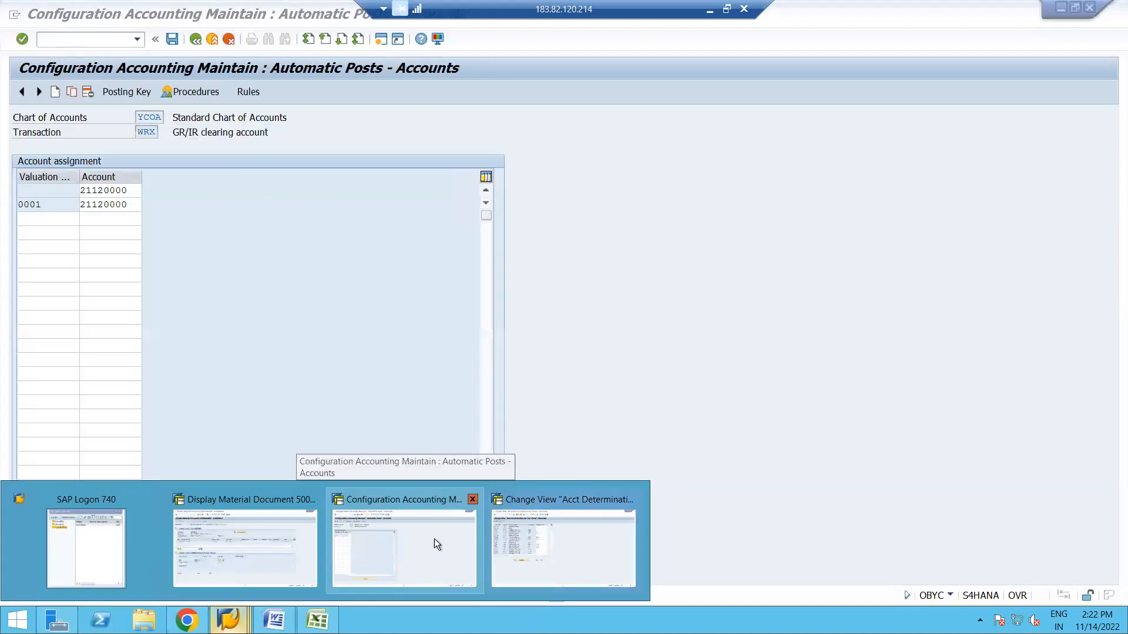
{"action": "left_click", "coordinate": [435, 538]}
{"action": "left_click", "coordinate": [196, 40]}
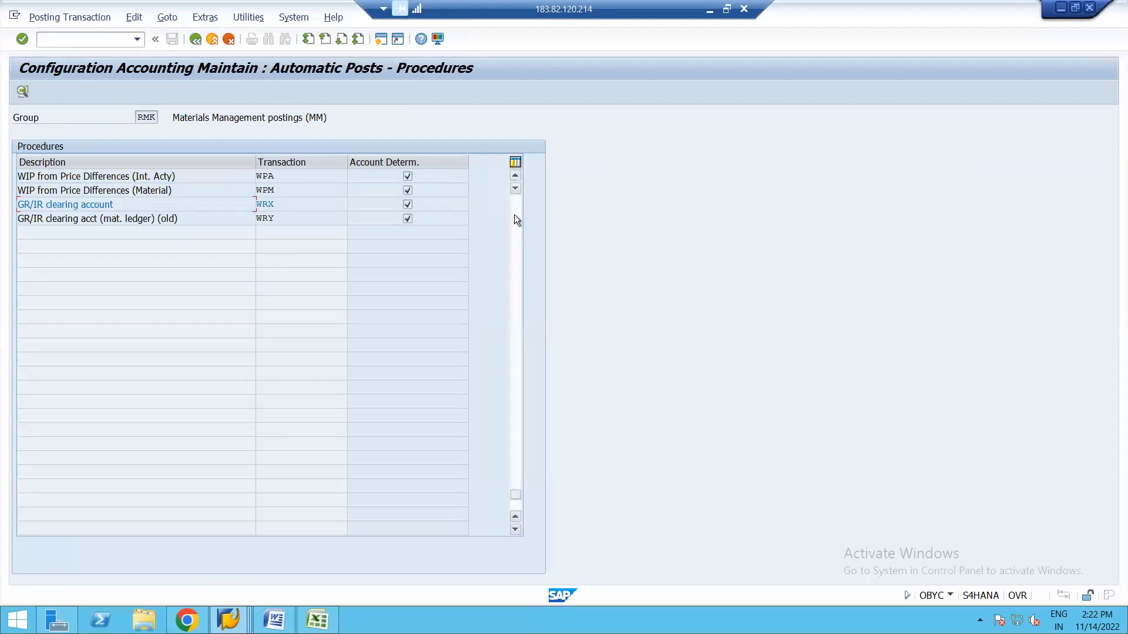
{"action": "left_click", "coordinate": [514, 214]}
{"action": "left_click", "coordinate": [513, 213]}
{"action": "left_click", "coordinate": [513, 214]}
{"action": "left_click", "coordinate": [513, 214]}
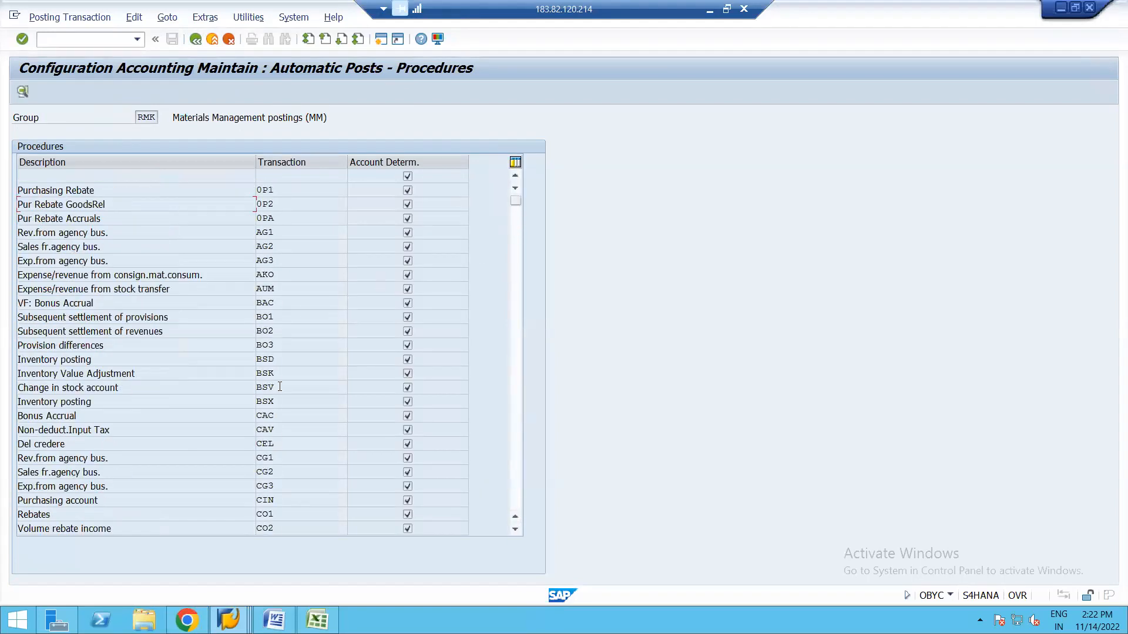
{"action": "double_click", "coordinate": [263, 407]}
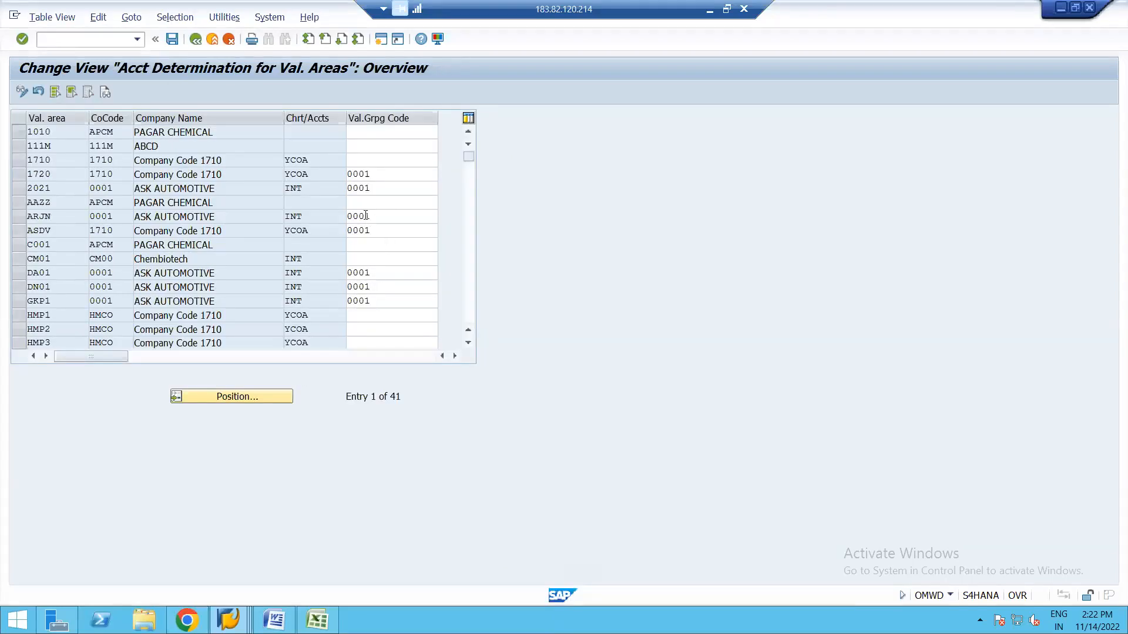
{"action": "left_click", "coordinate": [375, 174]}
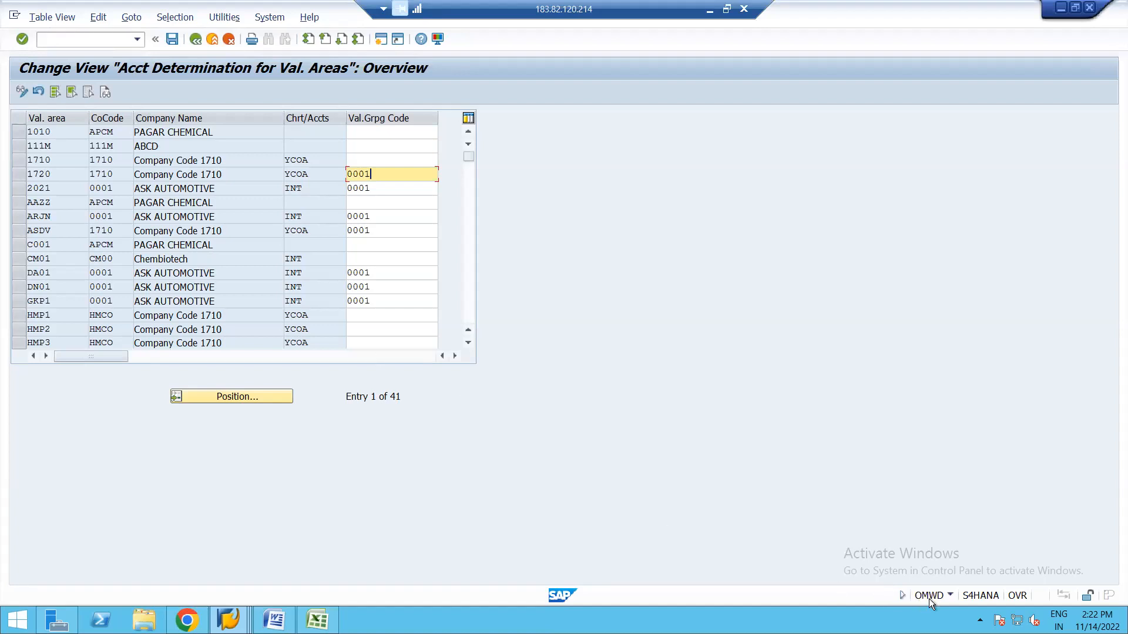
{"action": "left_click", "coordinate": [274, 620]}
Add a 'Configuration :' heading below the WRX heading in the notes.
{"action": "key", "text": "Return"}
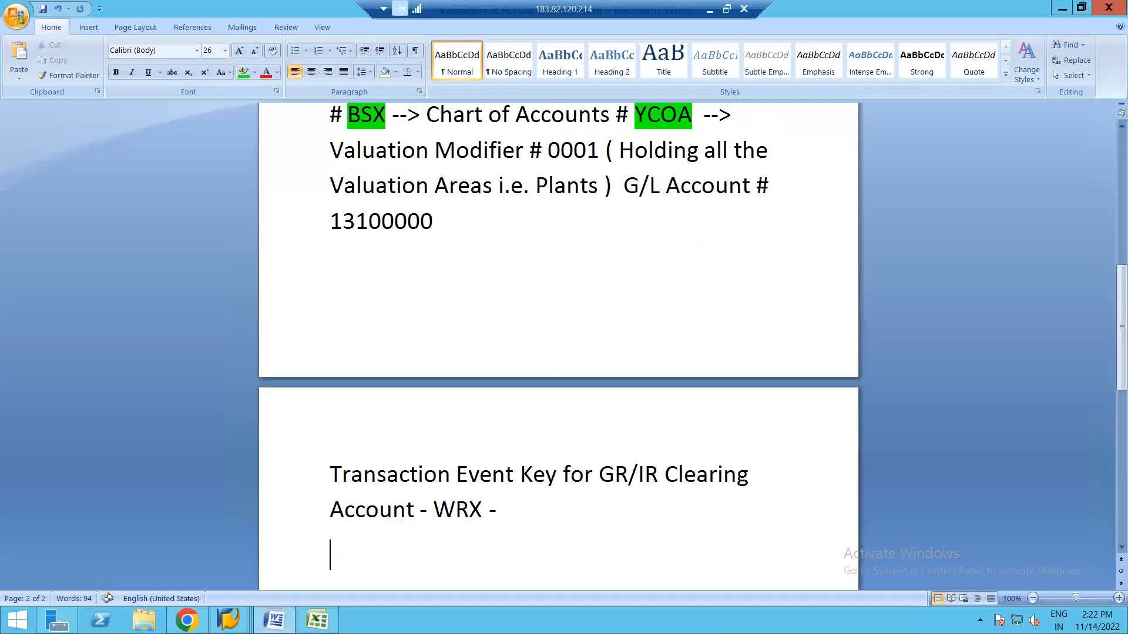
{"action": "type", "text": "Con"}
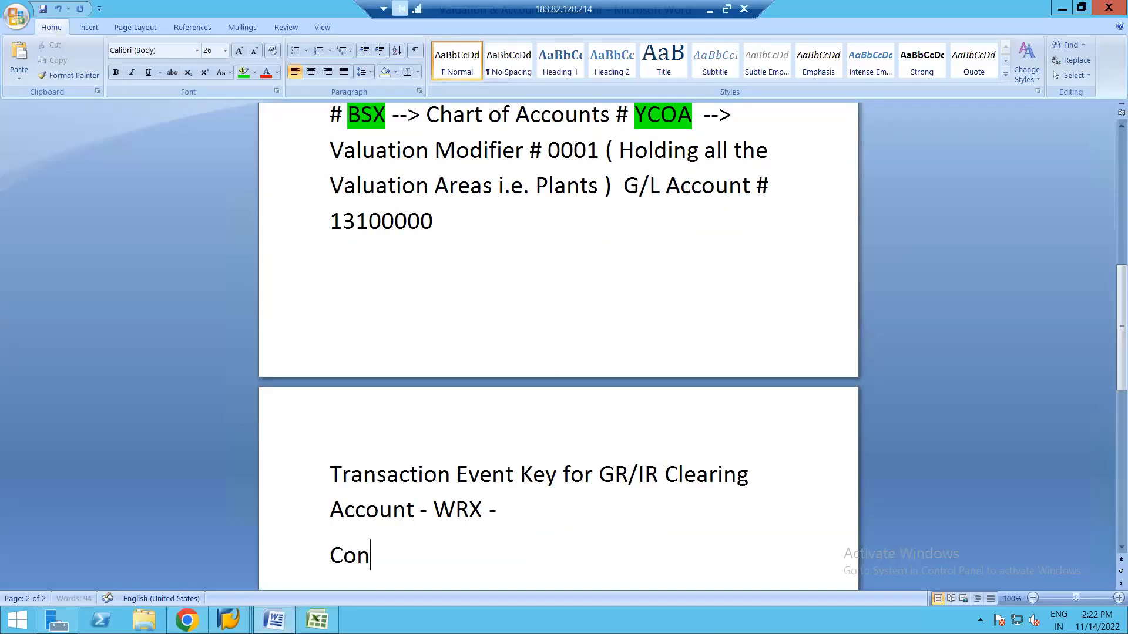
{"action": "type", "text": "figuration "}
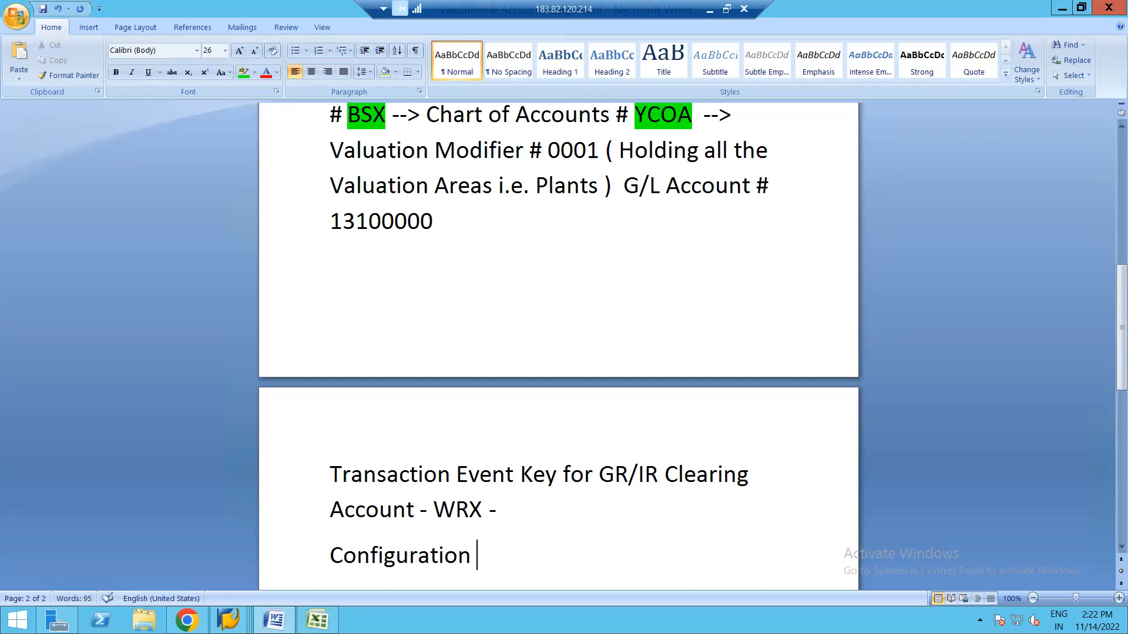
{"action": "type", "text": ":"}
{"action": "key", "text": "Return"}
Write step '1) T code = OMWD - Assigning all the Plants under one Valuation Grouping Code for easy entry in OBYC.' and save.
{"action": "type", "text": "1_"}
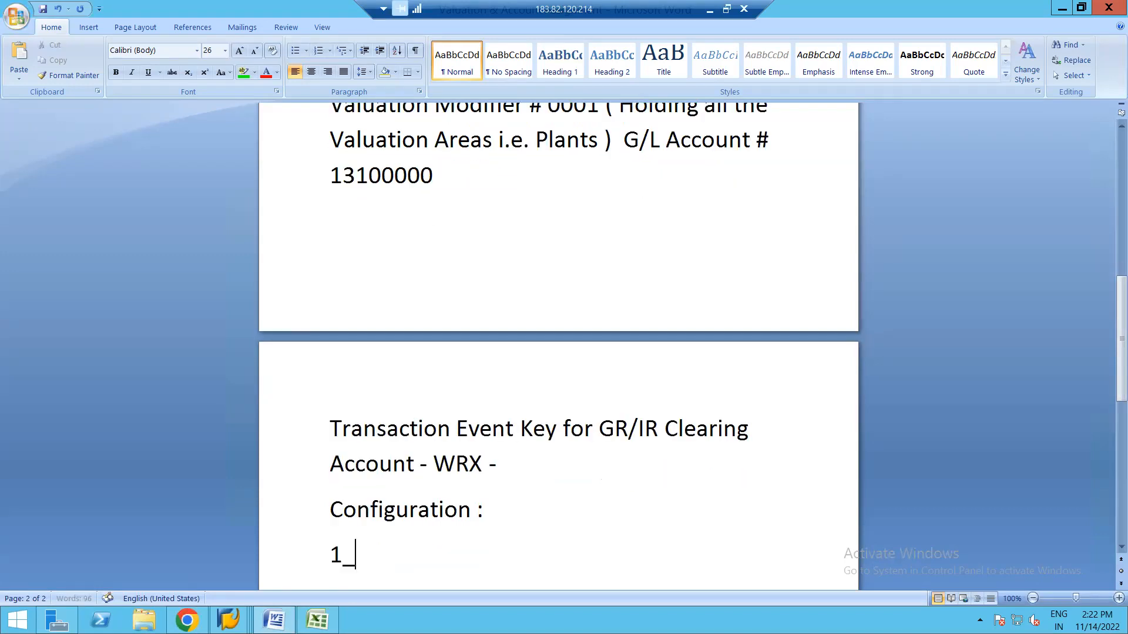
{"action": "key", "text": "BackSpace"}
{"action": "type", "text": ") T code"}
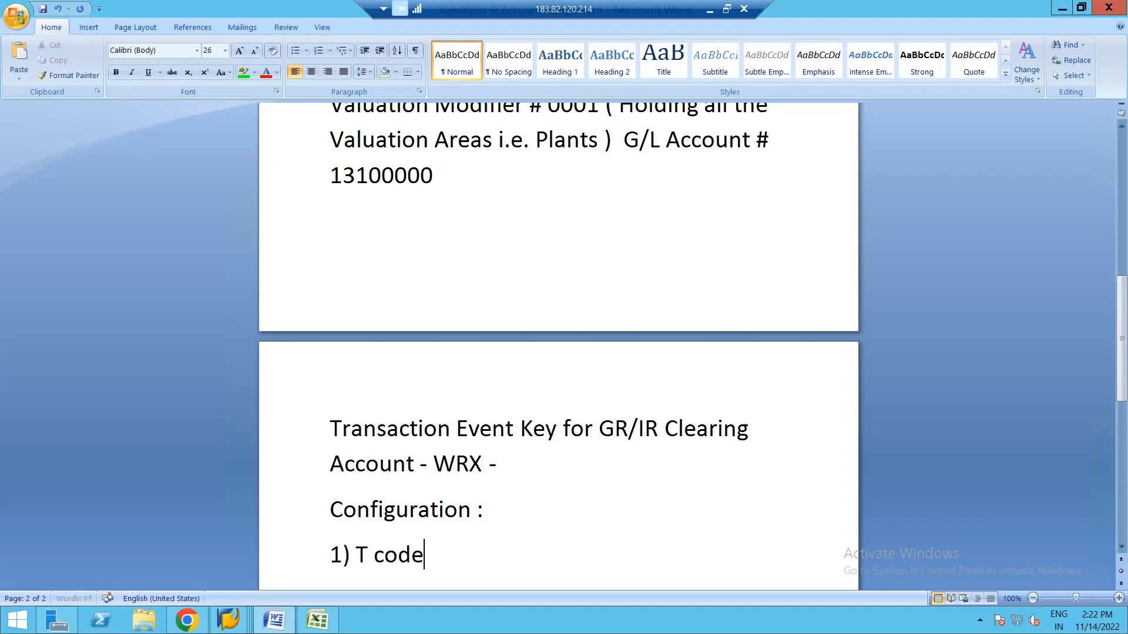
{"action": "type", "text": " = OM"}
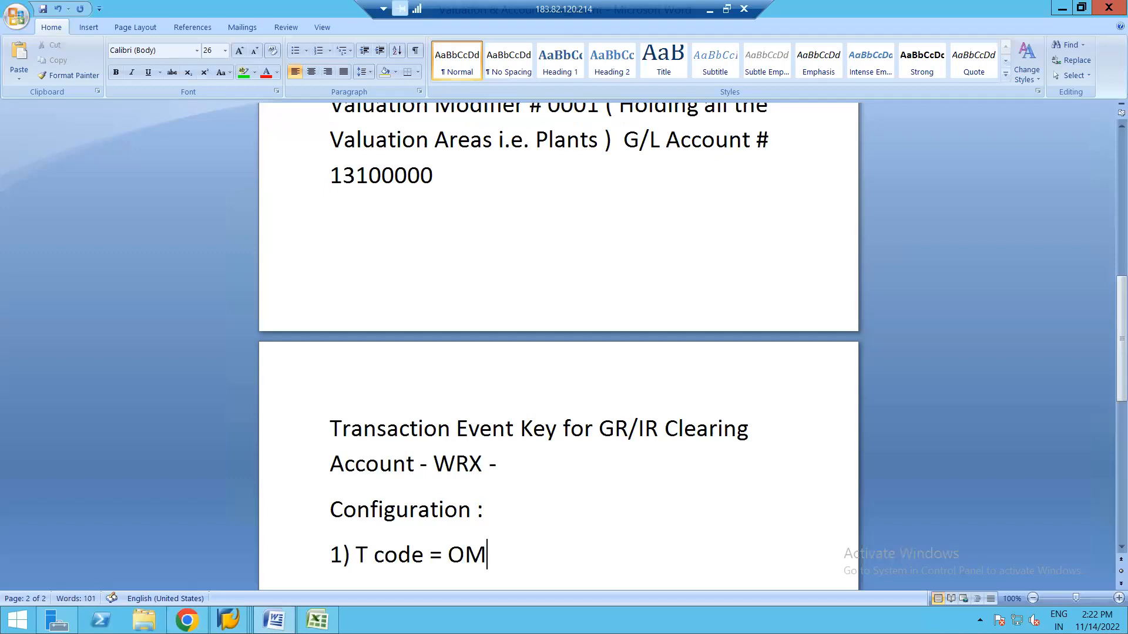
{"action": "type", "text": "WD - Ass"}
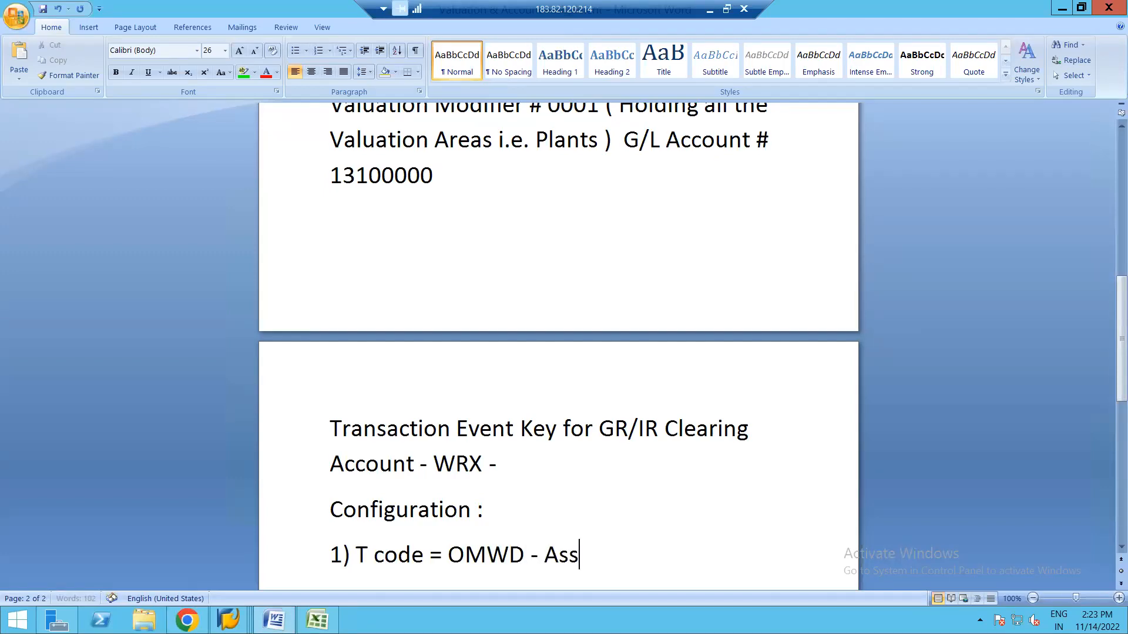
{"action": "type", "text": "igning al"}
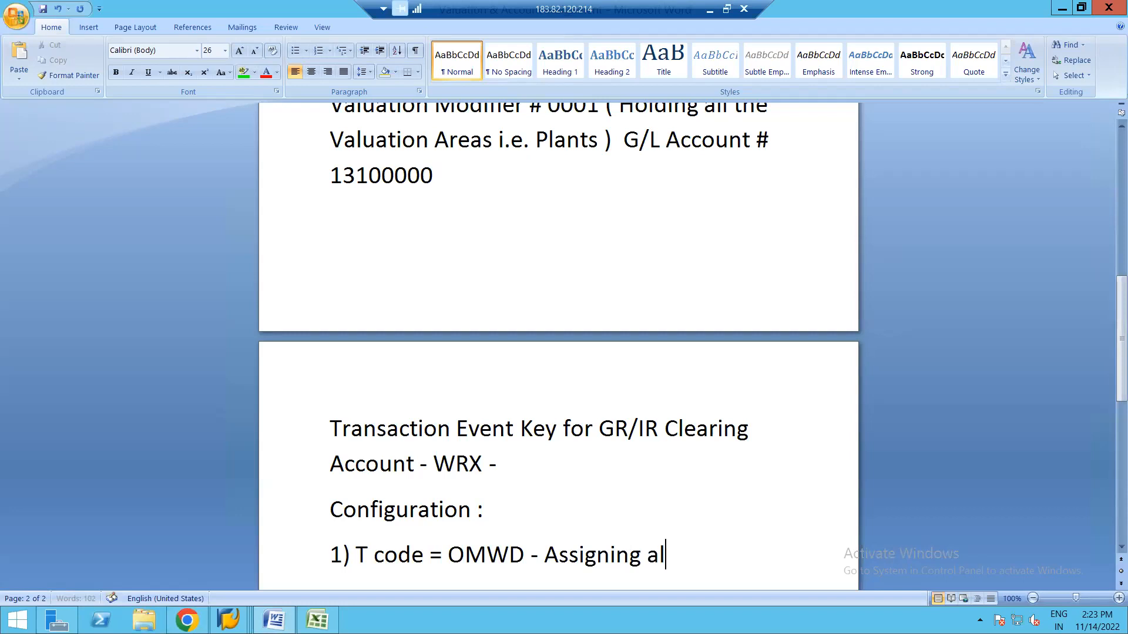
{"action": "type", "text": "l the "}
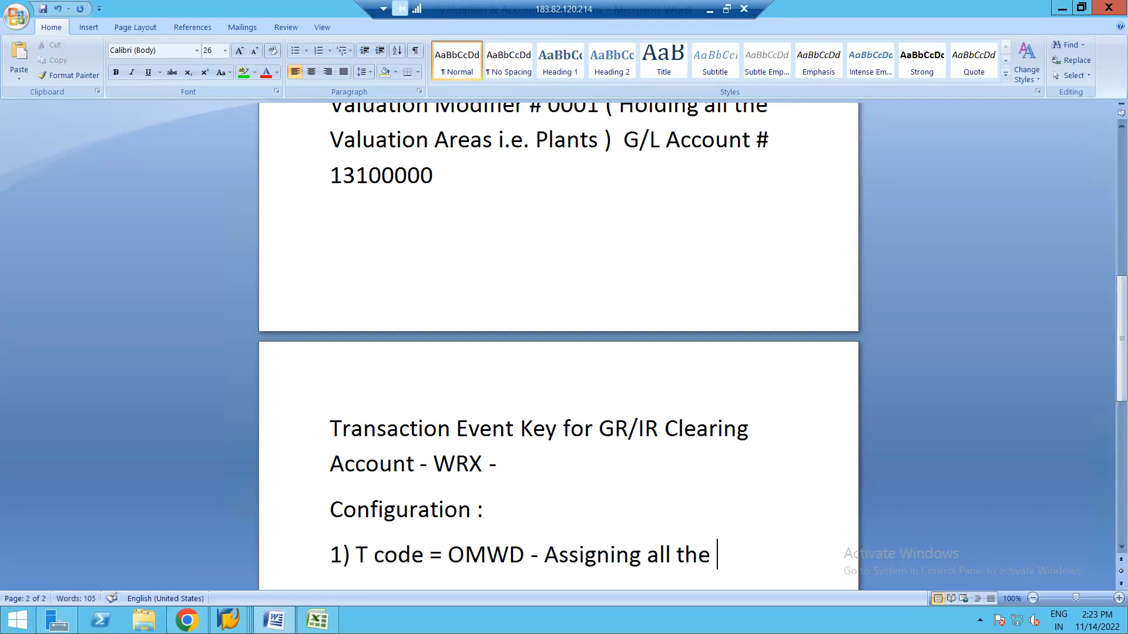
{"action": "type", "text": "Plamn"}
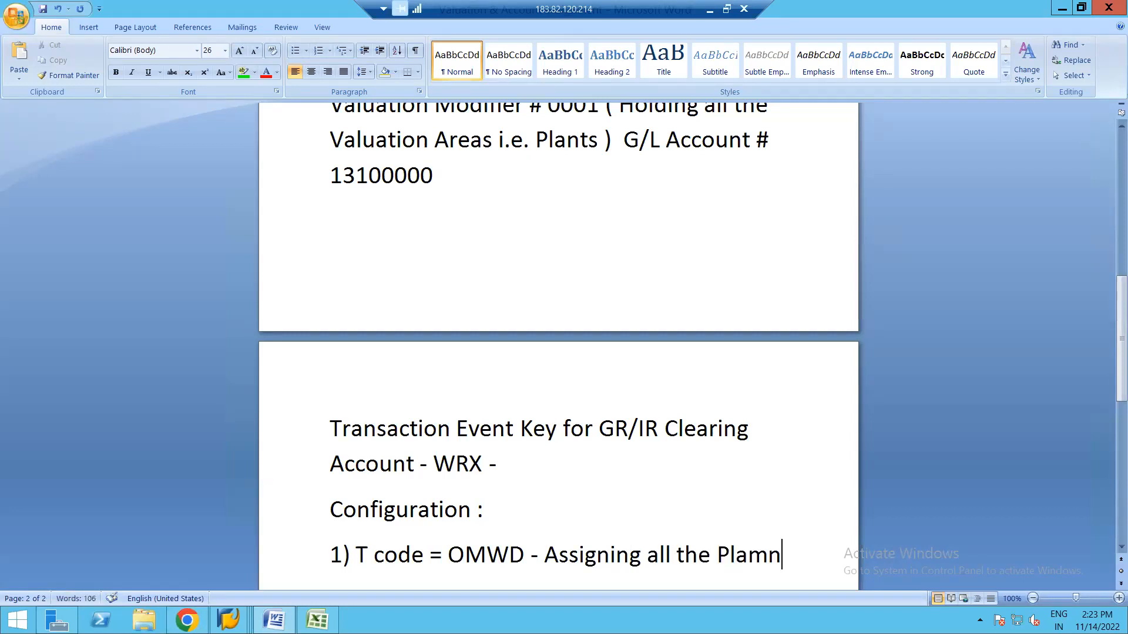
{"action": "key", "text": "BackSpace"}
{"action": "key", "text": "BackSpace"}
{"action": "type", "text": "nts under"}
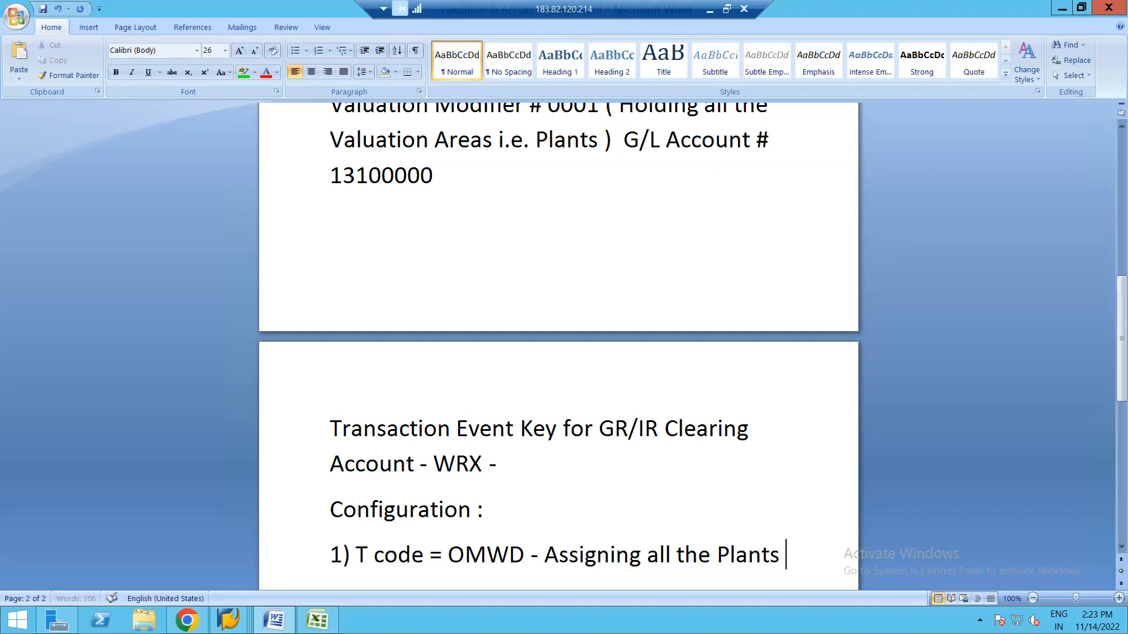
{"action": "type", "text": " on"}
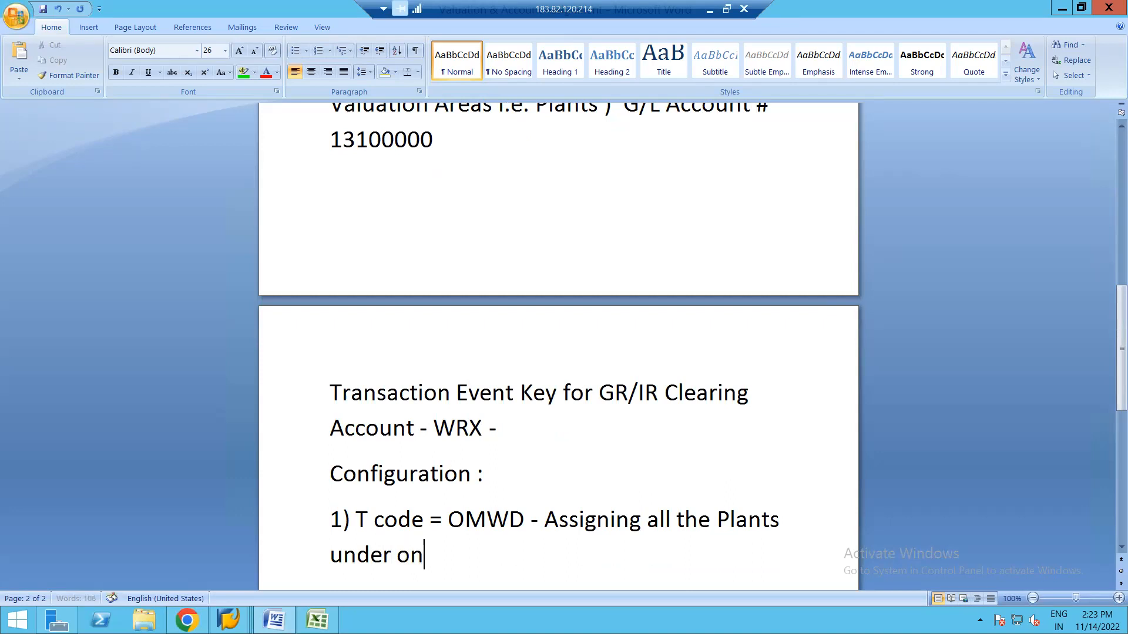
{"action": "type", "text": "e Valuation G"}
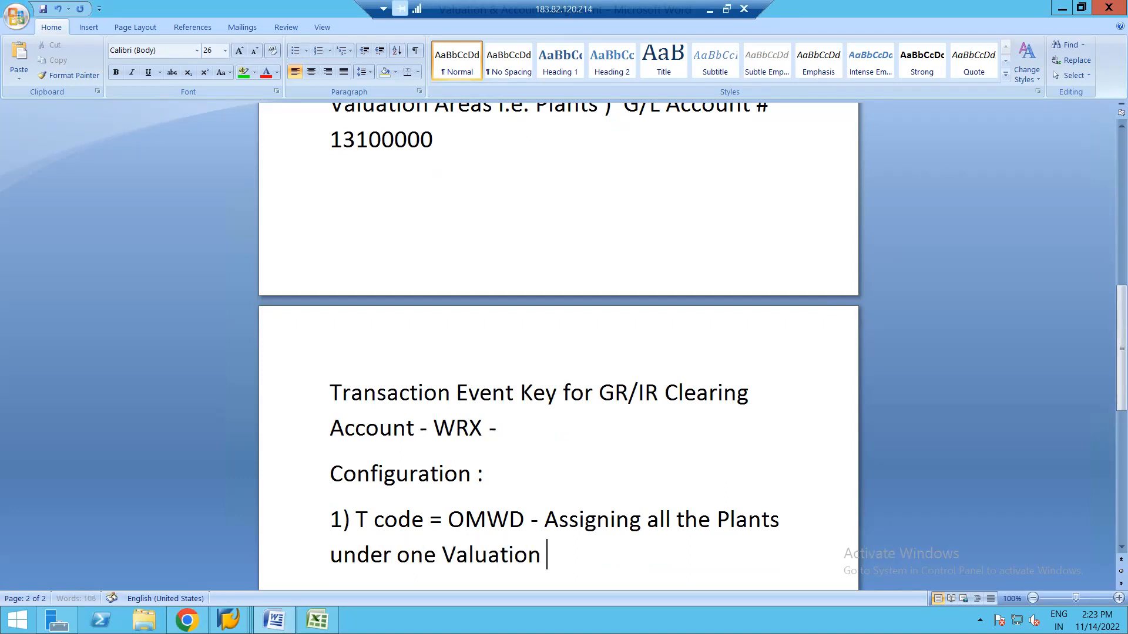
{"action": "type", "text": "rou"}
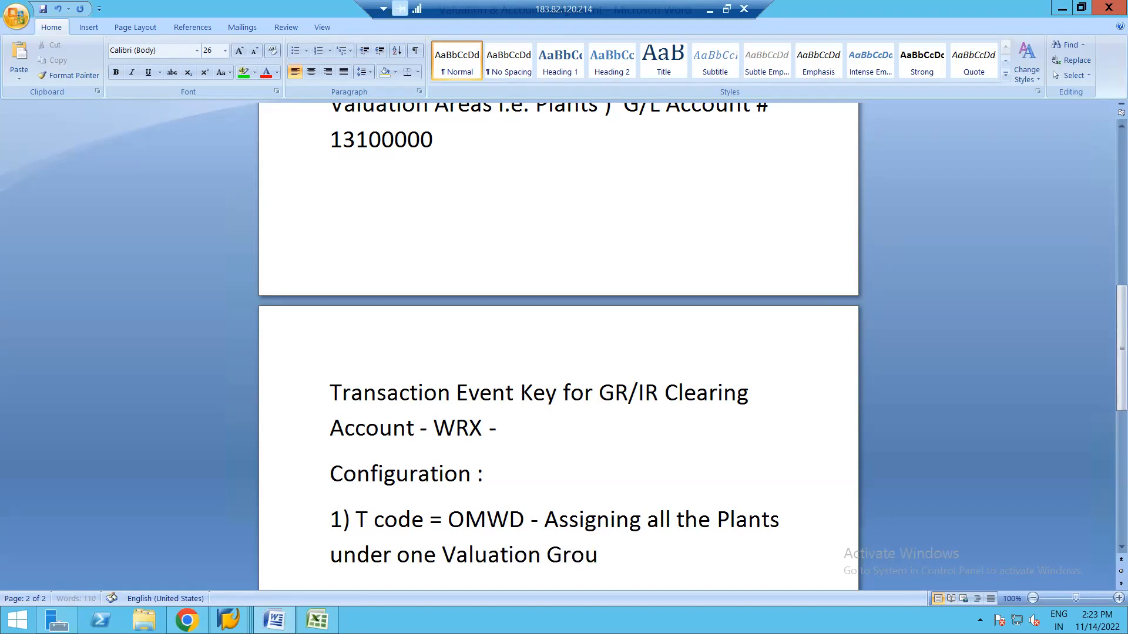
{"action": "type", "text": "ping Code"}
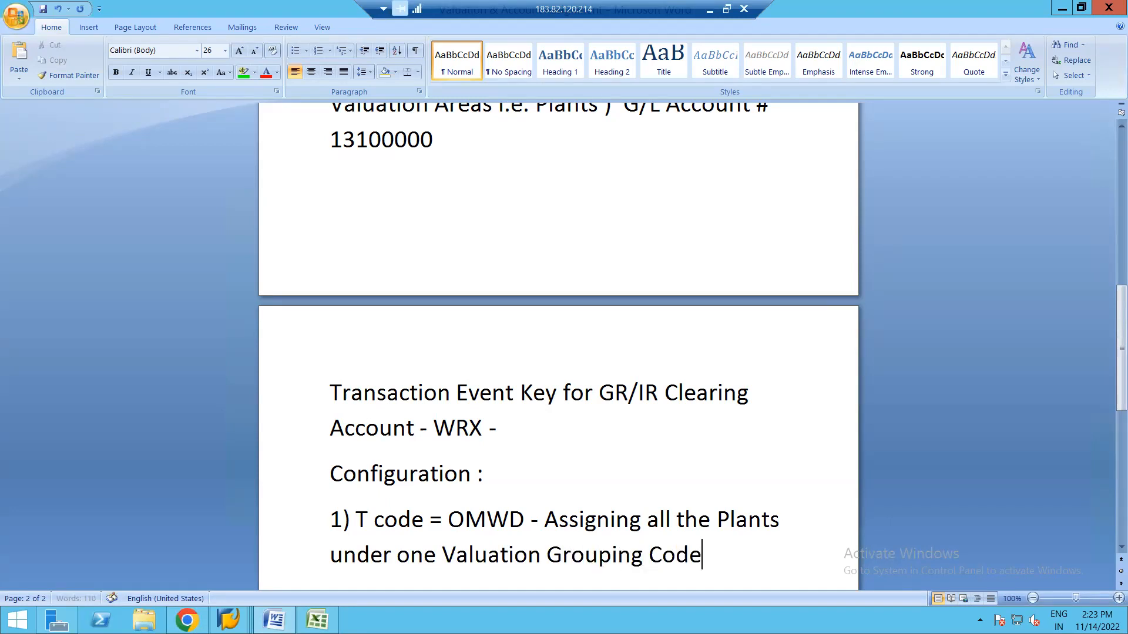
{"action": "type", "text": " for ea"}
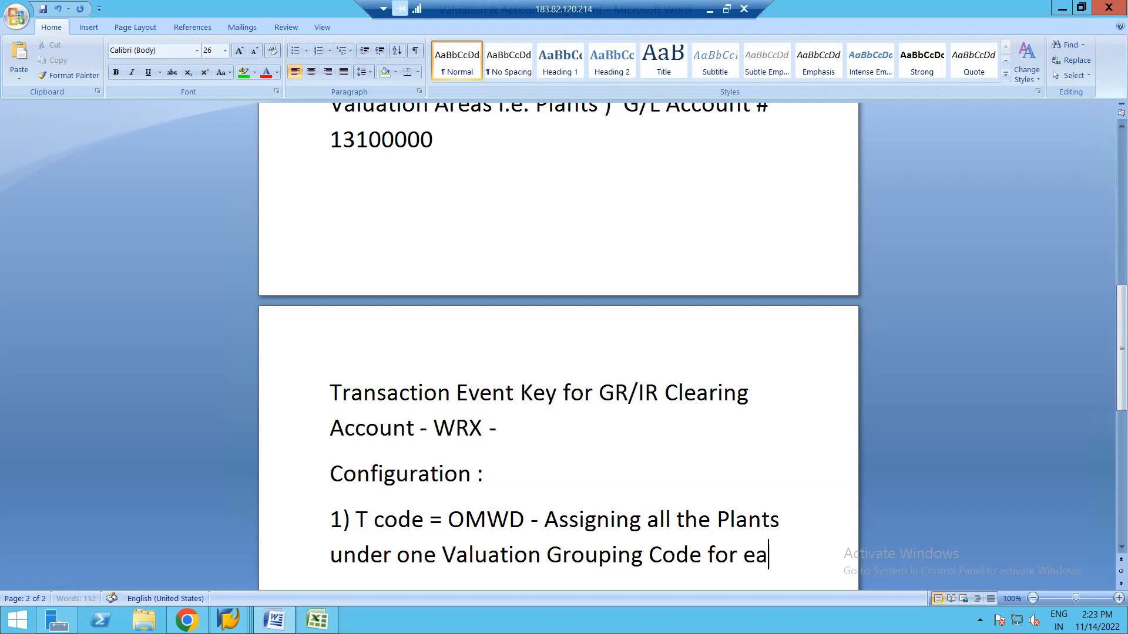
{"action": "type", "text": "sy a"}
{"action": "key", "text": "BackSpace"}
{"action": "type", "text": "en"}
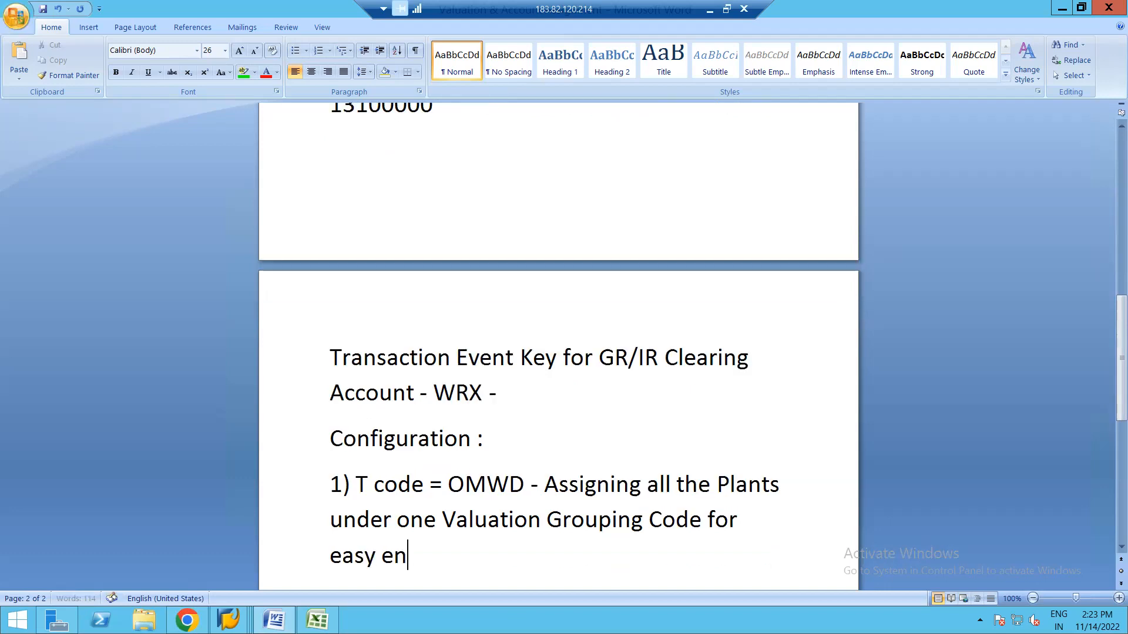
{"action": "type", "text": "try in ON"}
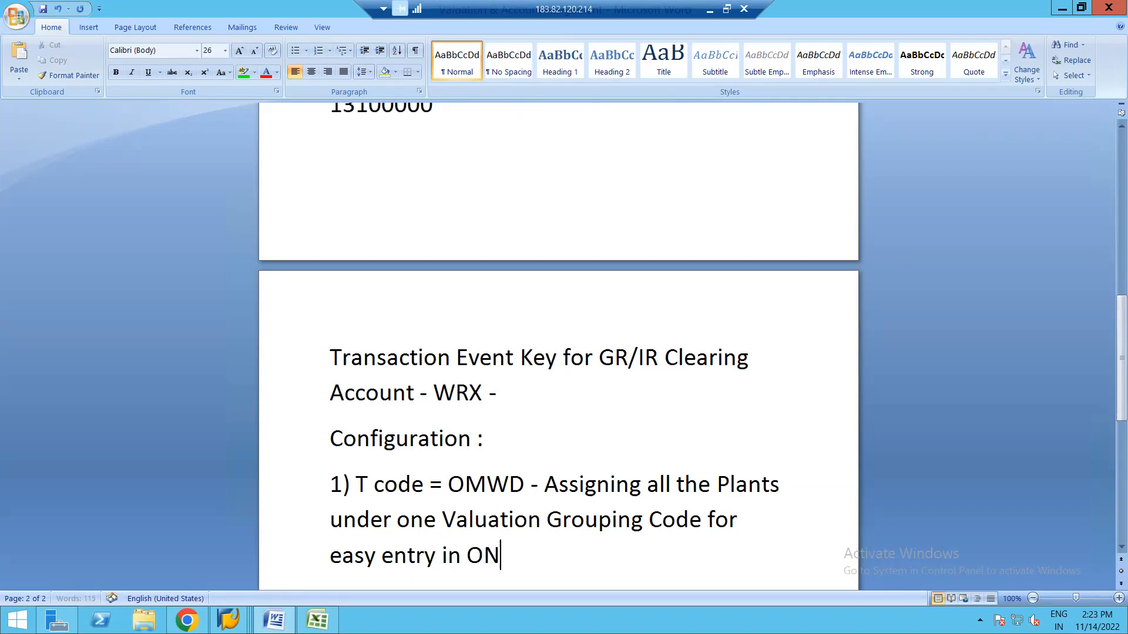
{"action": "key", "text": "BackSpace"}
{"action": "type", "text": "BYC."}
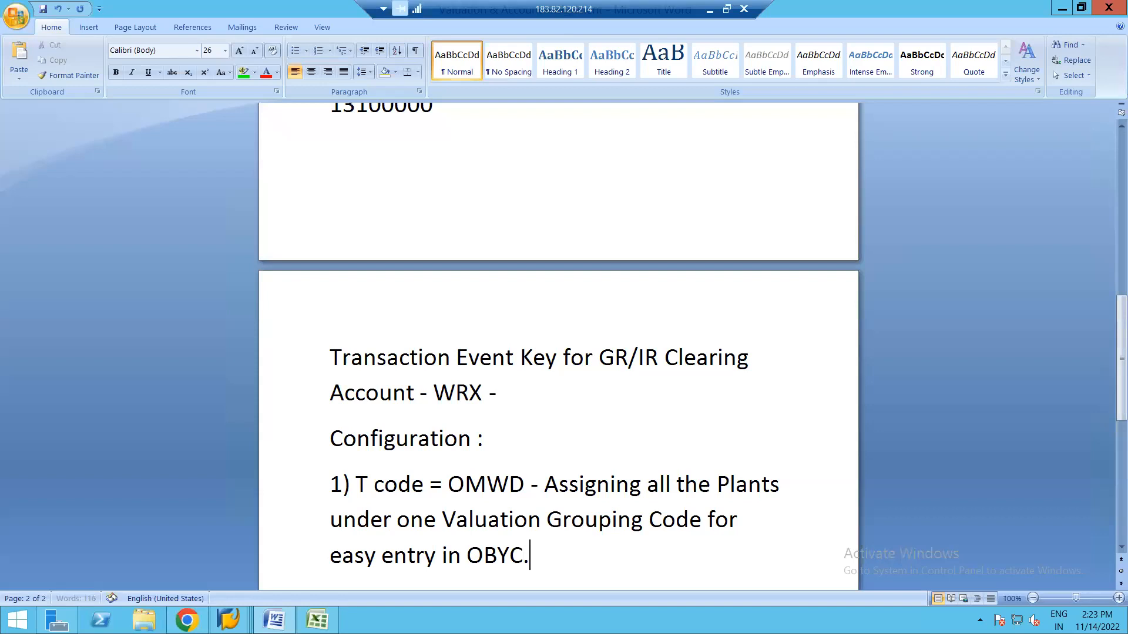
{"action": "key", "text": "ctrl+s"}
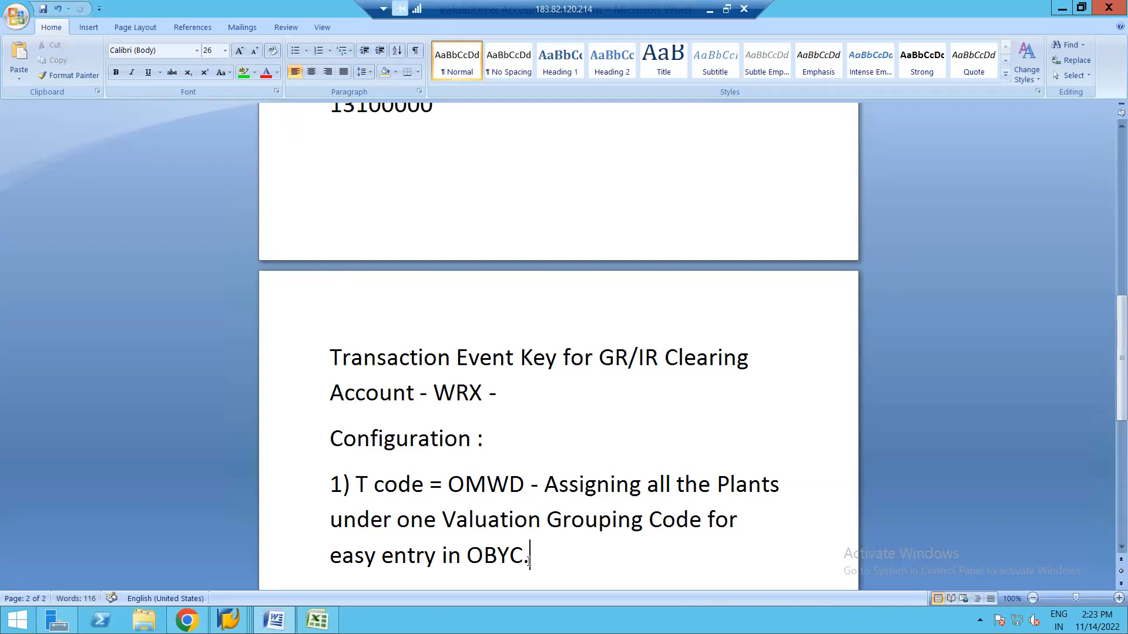
{"action": "key", "text": "Return"}
{"action": "key", "text": "alt+Tab"}
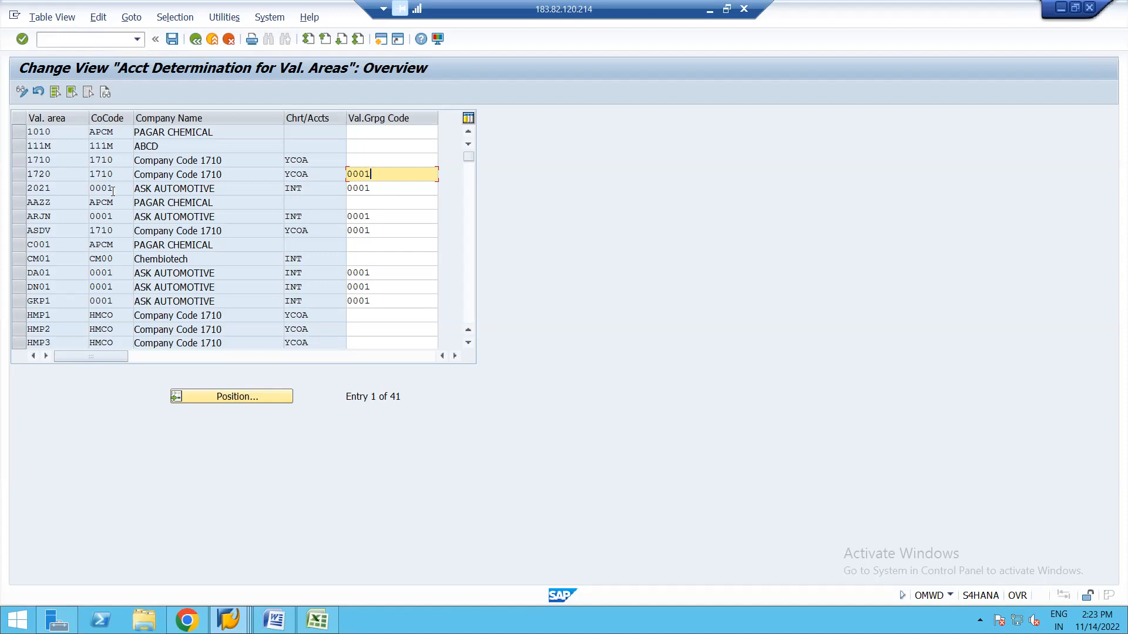
Give valuation area 1710 valuation grouping code 0001 and save it under a customizing request.
{"action": "left_click", "coordinate": [15, 160]}
{"action": "left_click", "coordinate": [117, 160]}
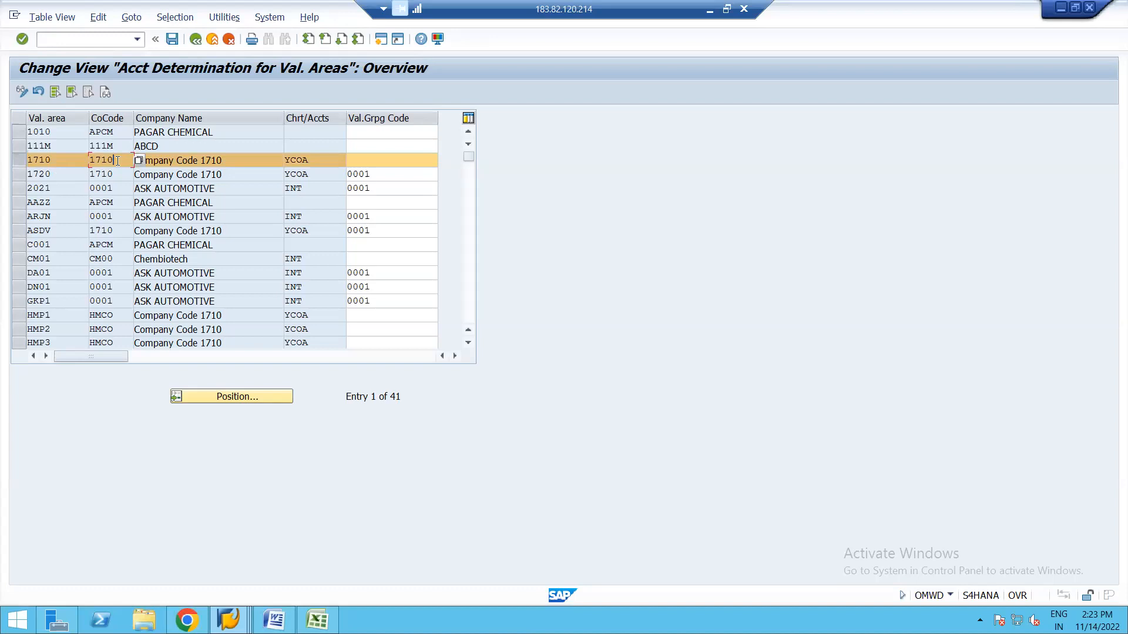
{"action": "left_click", "coordinate": [366, 160]}
{"action": "type", "text": "0001"}
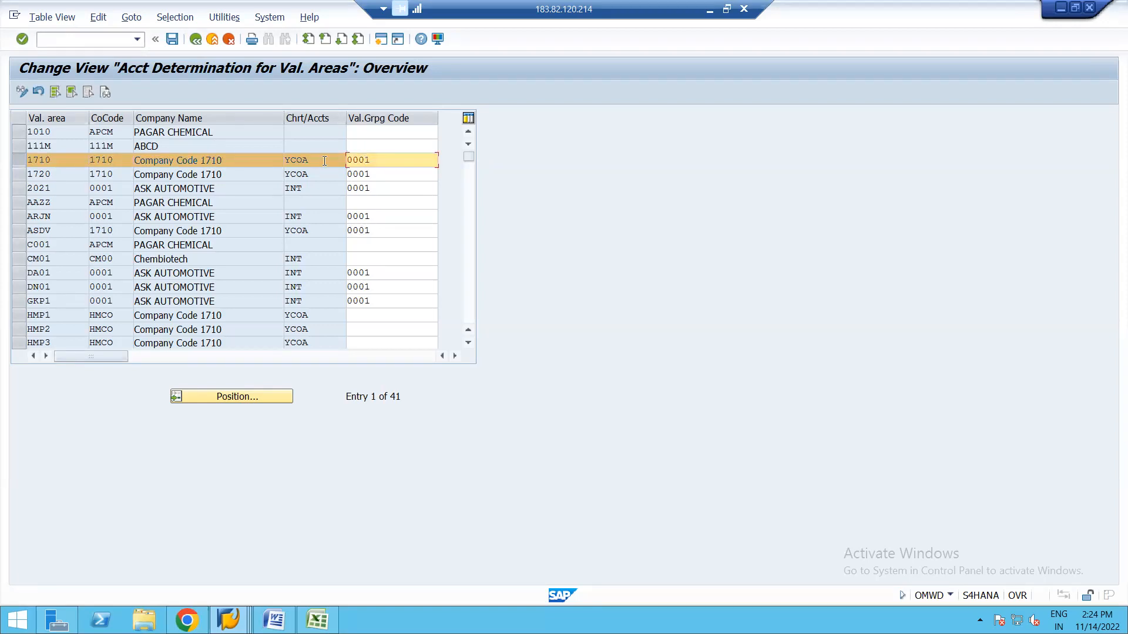
{"action": "left_click", "coordinate": [172, 39]}
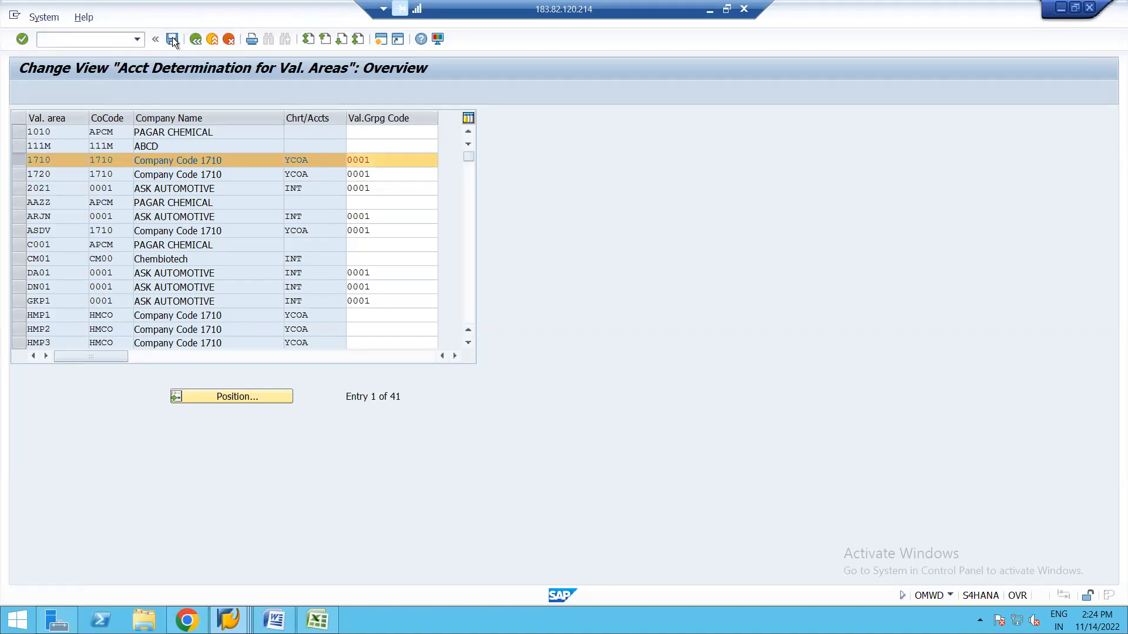
{"action": "left_click", "coordinate": [263, 240]}
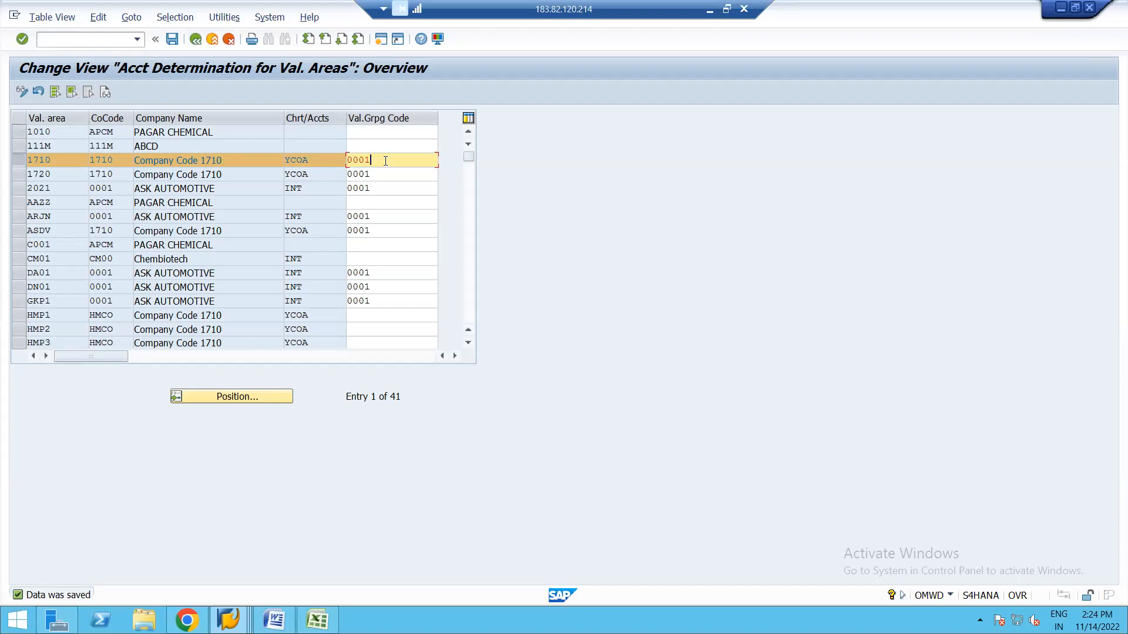
{"action": "left_click", "coordinate": [381, 40]}
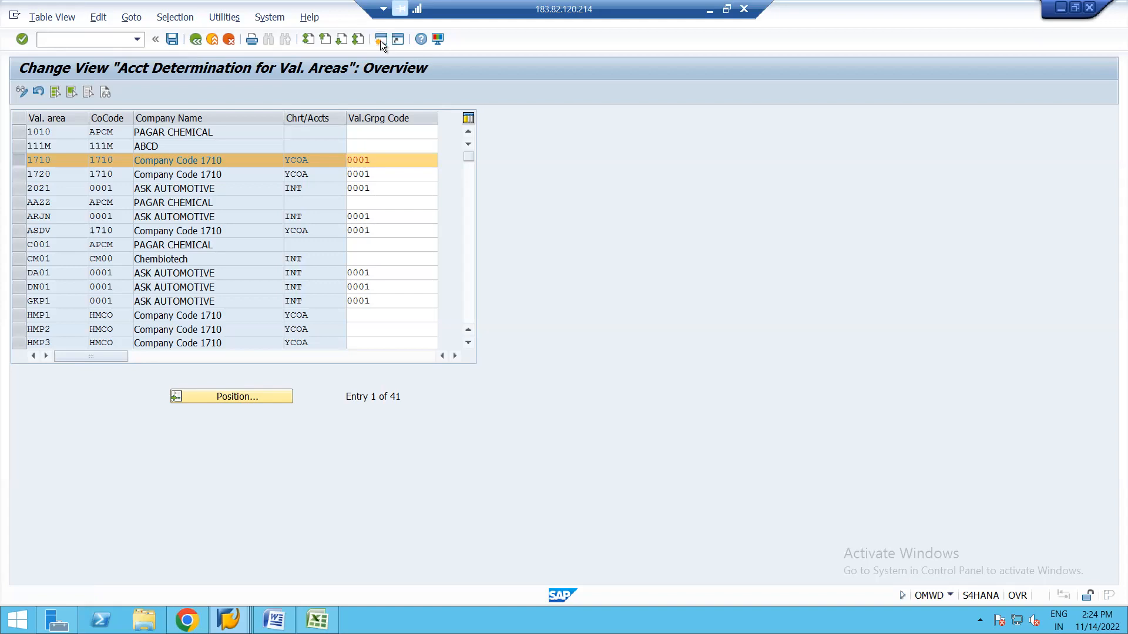
In MIGO, receive the recent purchase order's SUGAR CRYSTALS item into storage location 171A, check, and post.
{"action": "type", "text": "MI"}
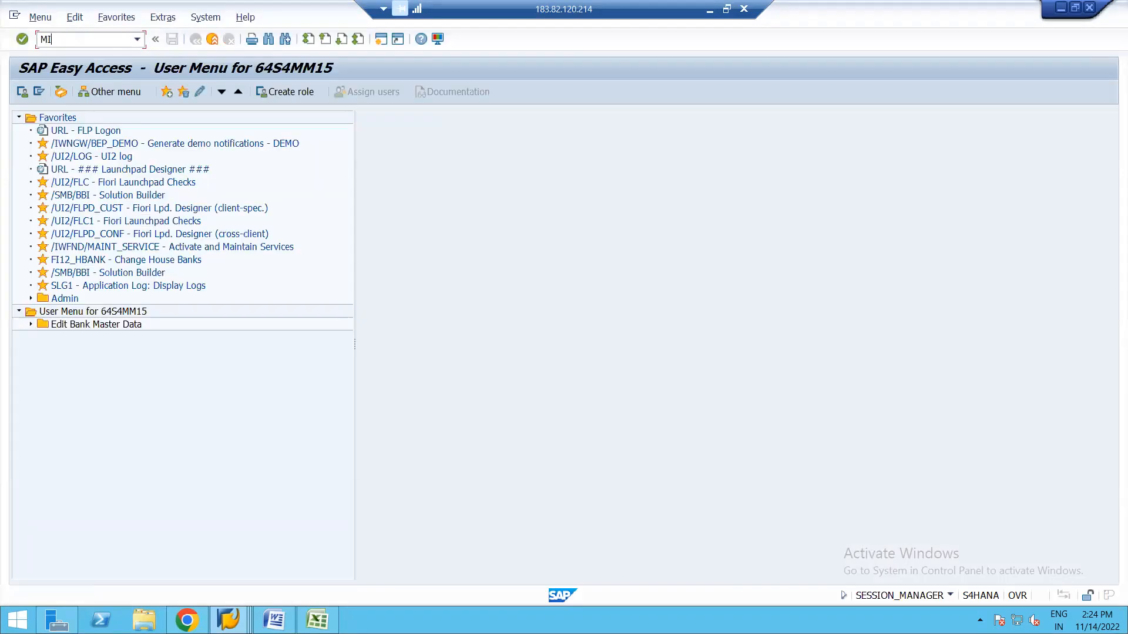
{"action": "type", "text": "GO"}
{"action": "key", "text": "Return"}
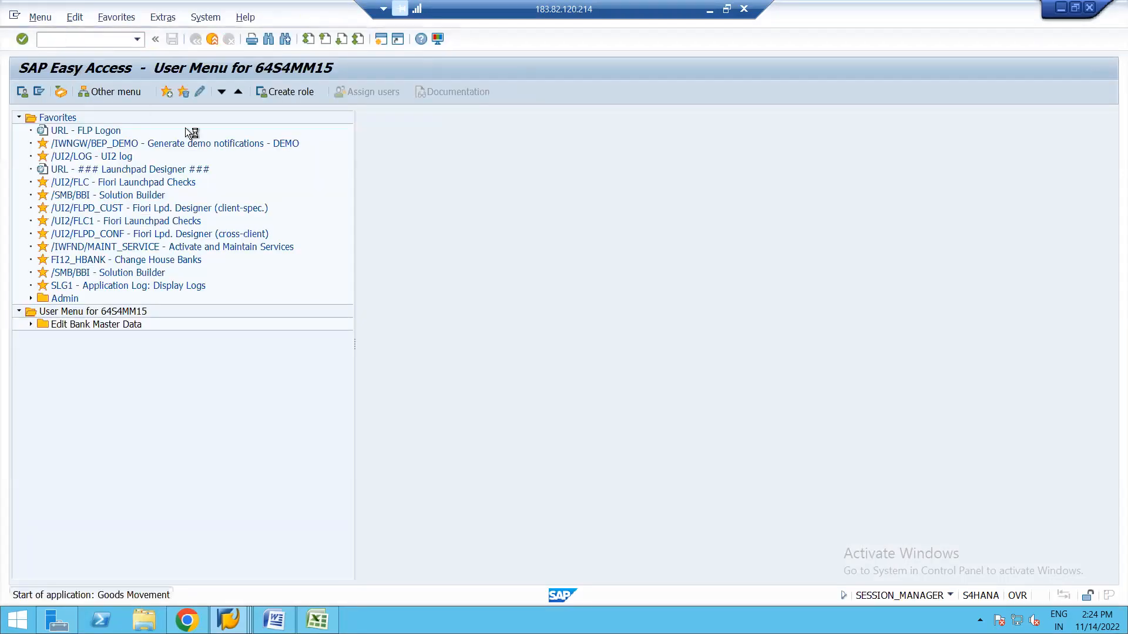
{"action": "left_click", "coordinate": [255, 118]}
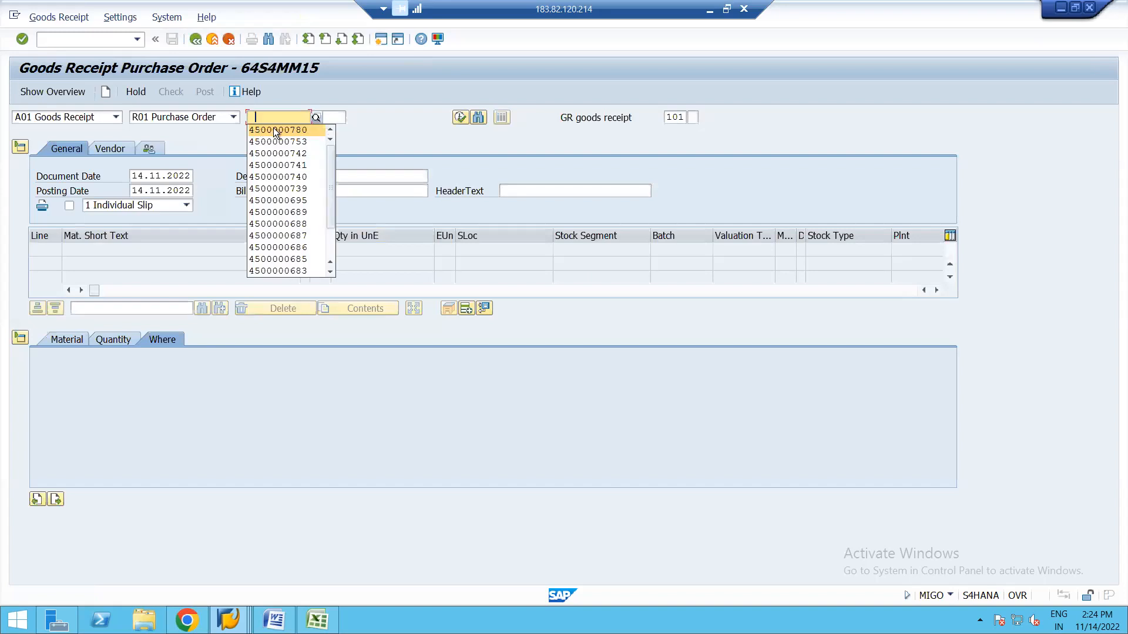
{"action": "left_click", "coordinate": [273, 128]}
{"action": "key", "text": "Return"}
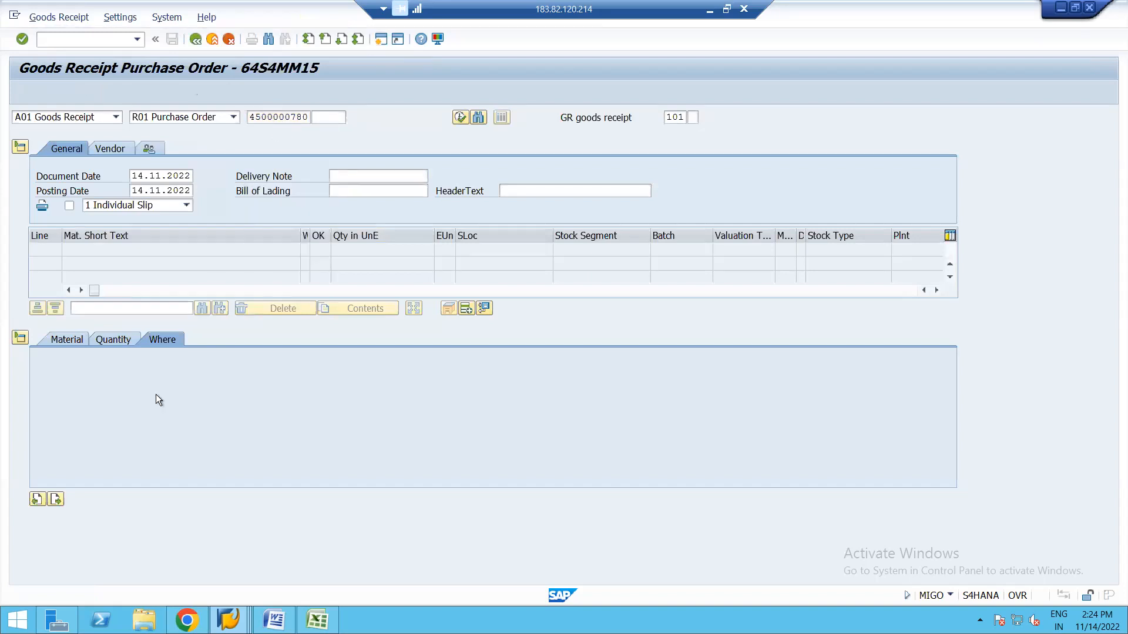
{"action": "left_click", "coordinate": [199, 411]}
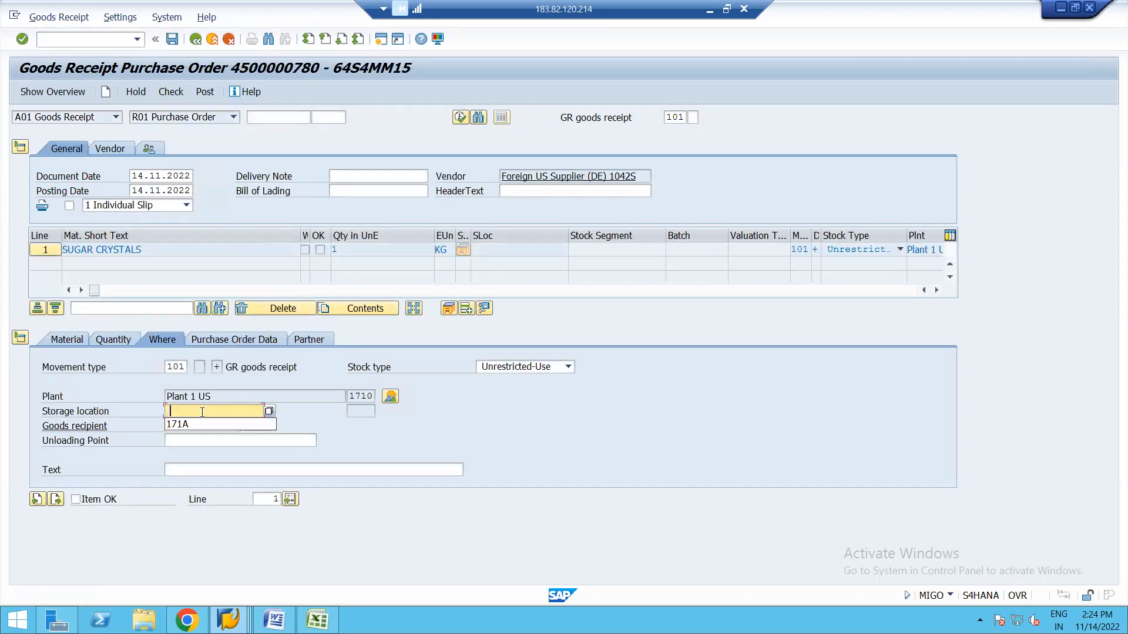
{"action": "left_click", "coordinate": [218, 424]}
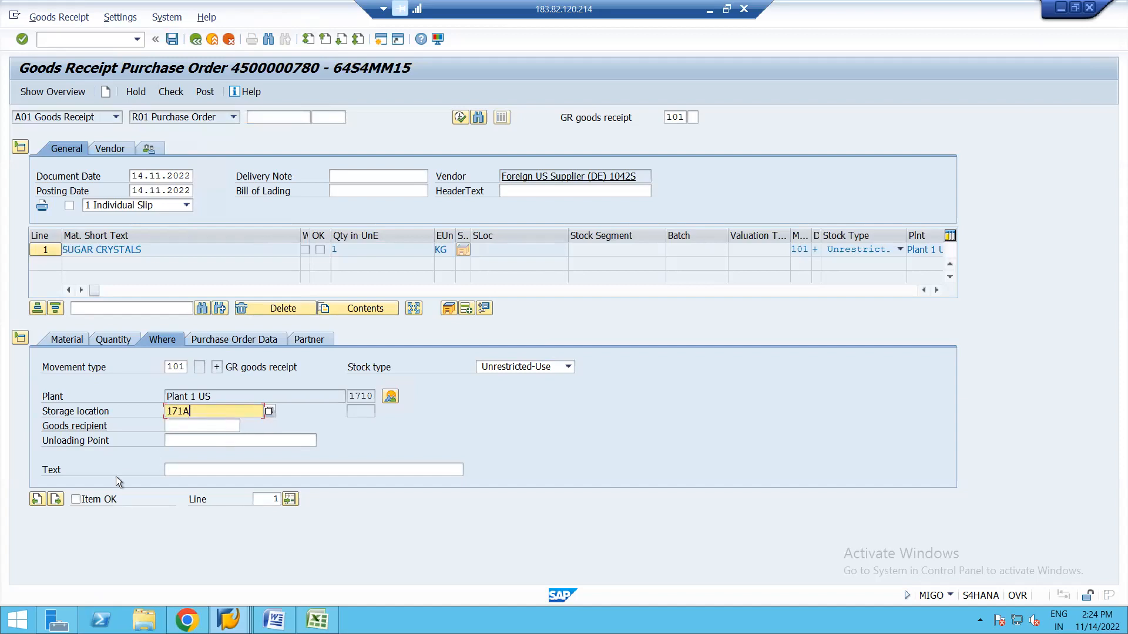
{"action": "left_click", "coordinate": [76, 499]}
{"action": "left_click", "coordinate": [171, 94]}
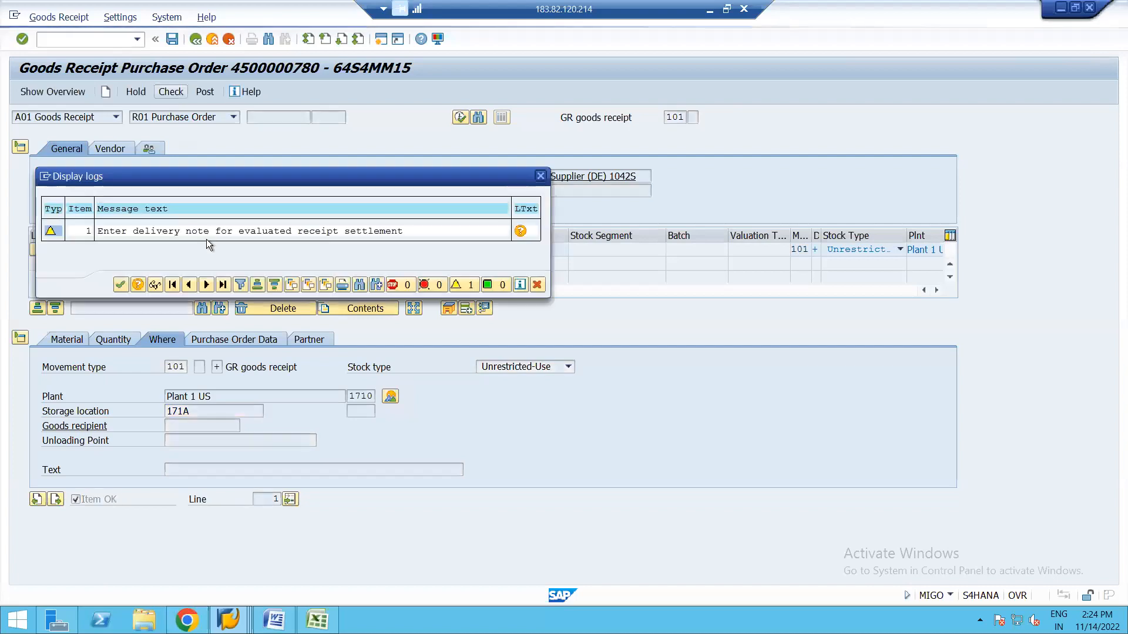
{"action": "key", "text": "Return"}
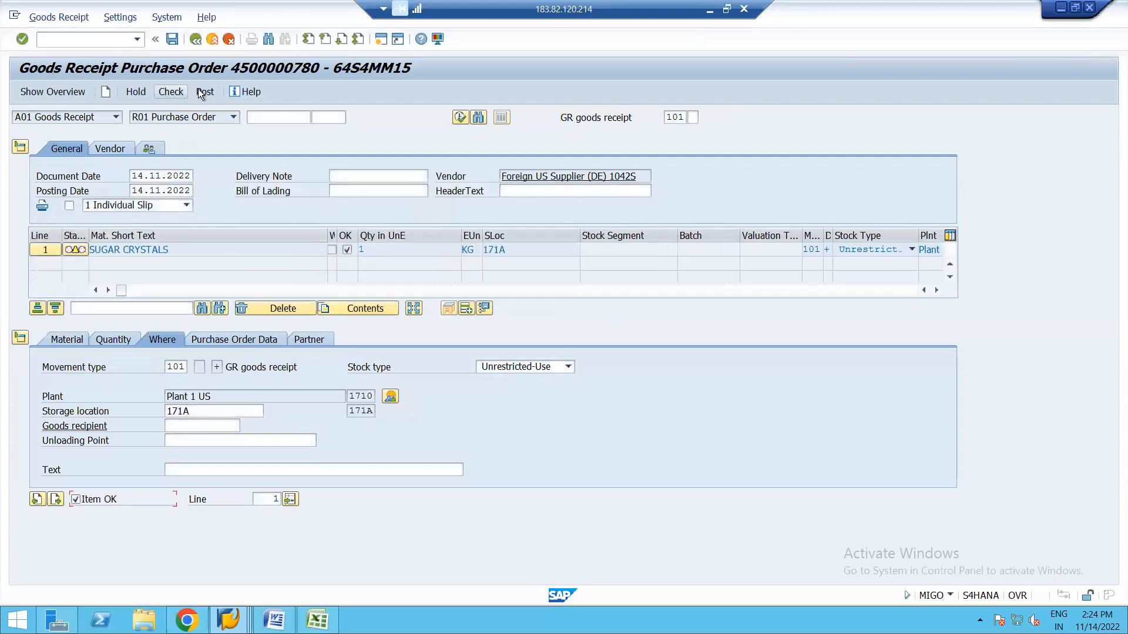
{"action": "left_click", "coordinate": [206, 92]}
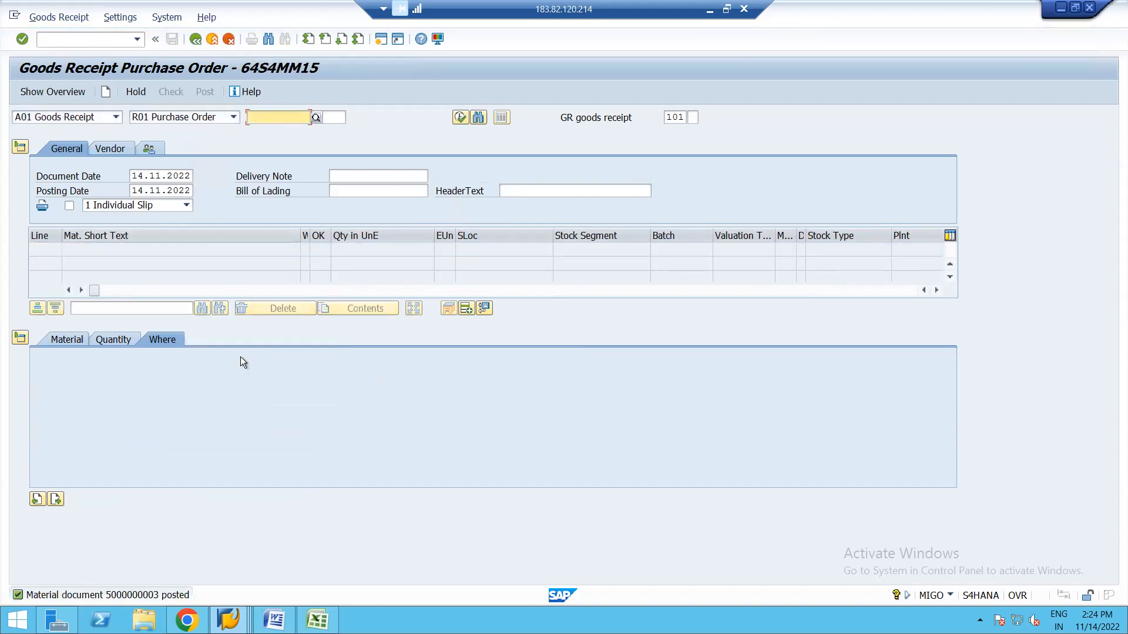
Check that valuation area 1710 has grouping code 0001, then launch Define Valuation Classes from the IMG.
{"action": "key", "text": "alt+Tab"}
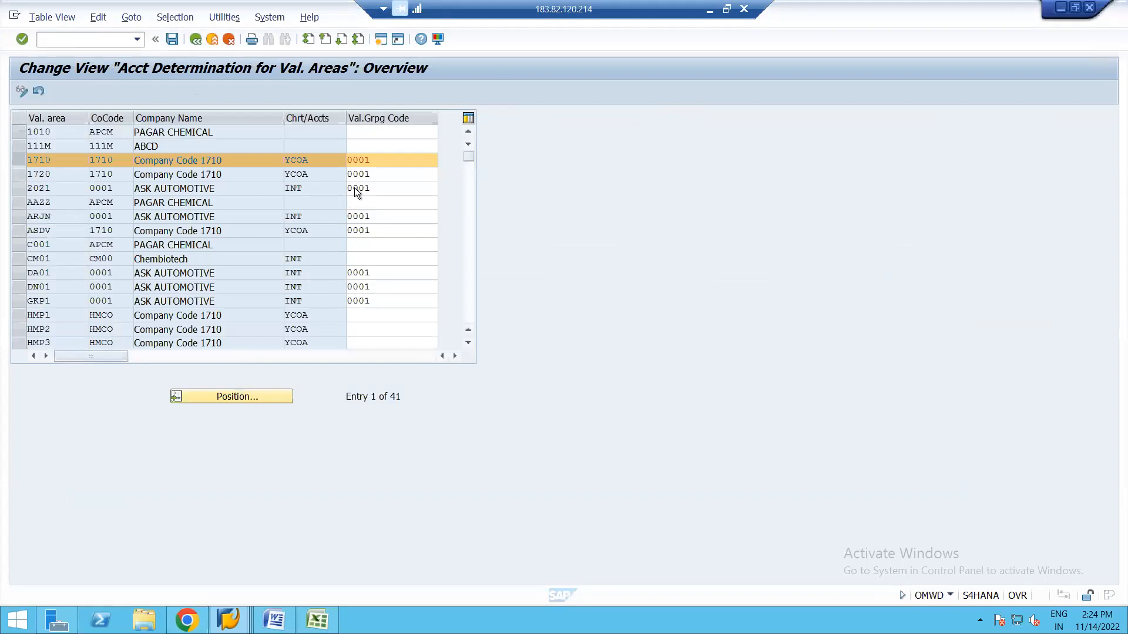
{"action": "left_click", "coordinate": [385, 166]}
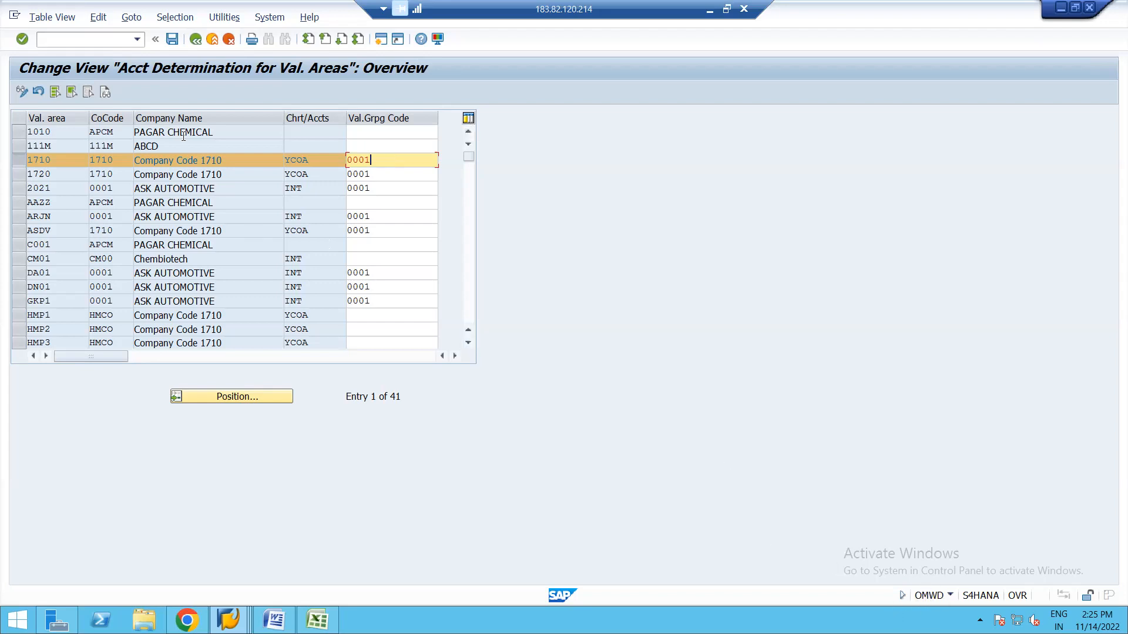
{"action": "left_click", "coordinate": [196, 43]}
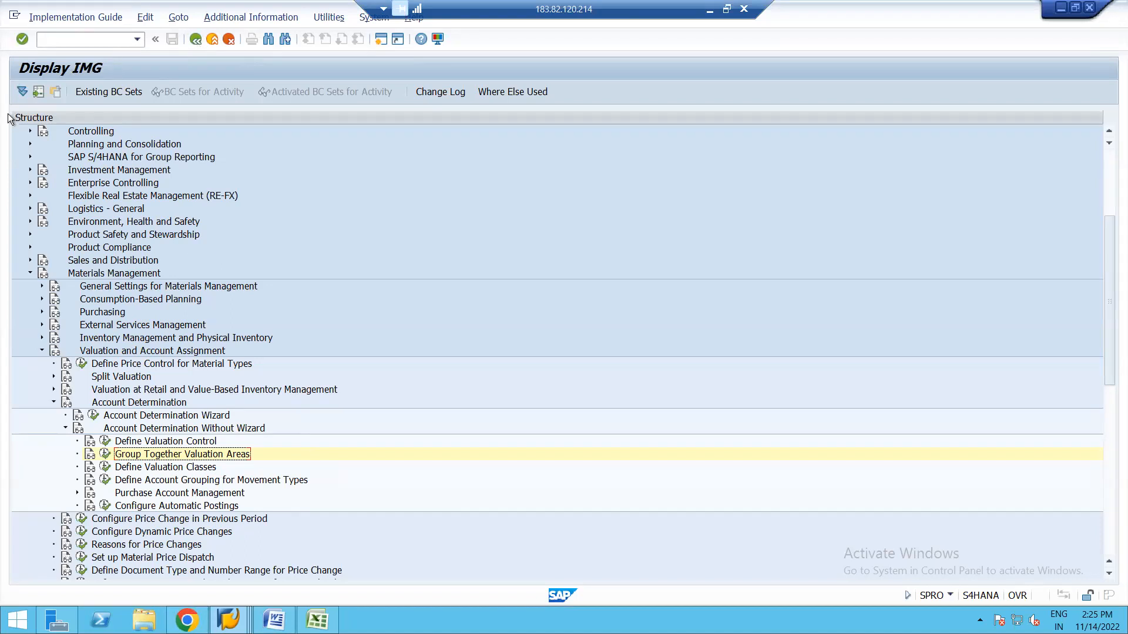
{"action": "left_click", "coordinate": [105, 467]}
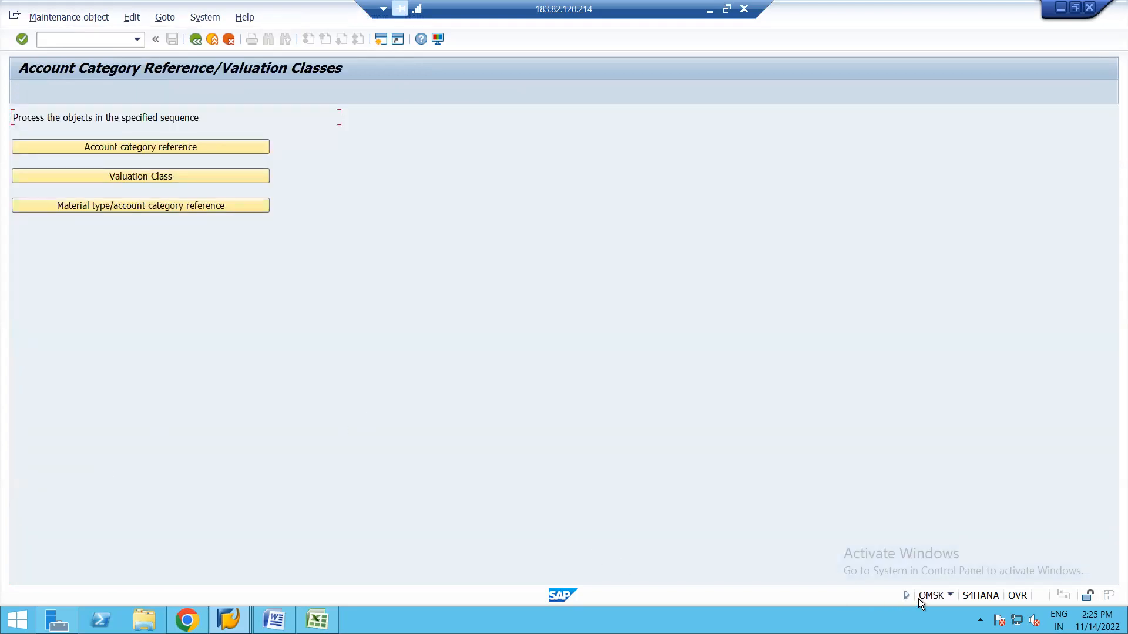
{"action": "left_click", "coordinate": [274, 619]}
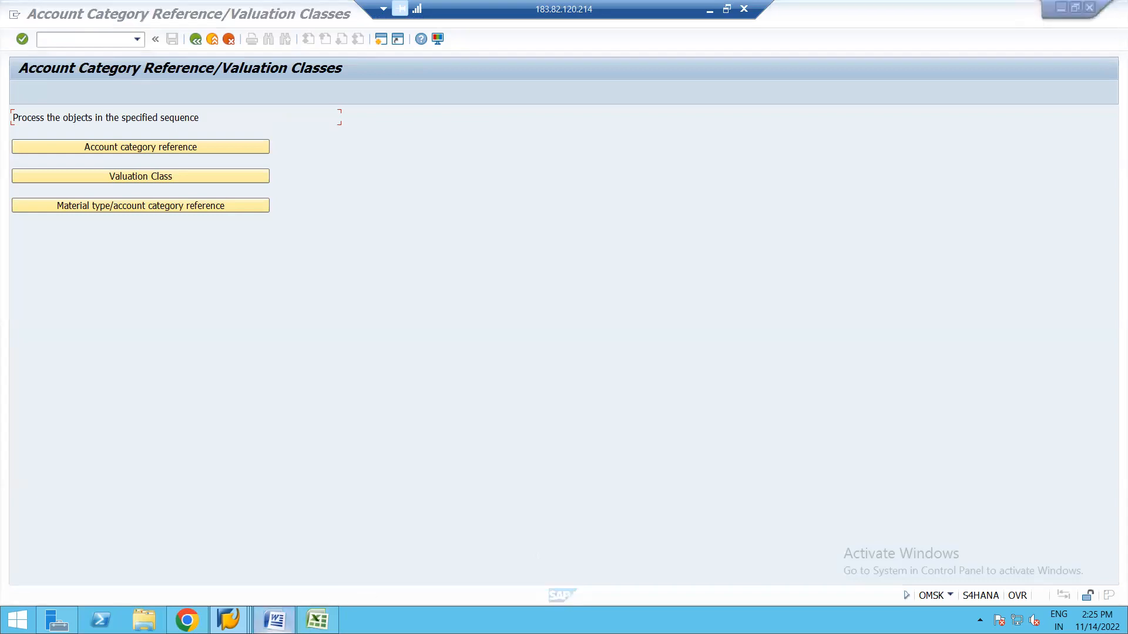
Write step 2 in the notes: '2) T Code = OMSK - Define Valuation Classes -'.
{"action": "type", "text": "2_"}
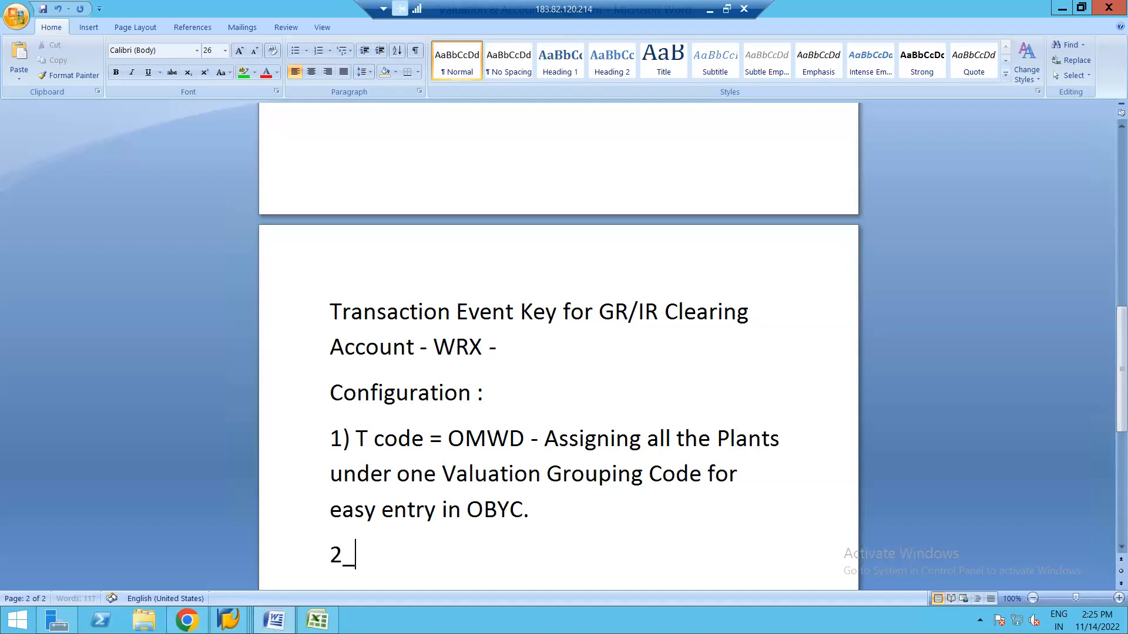
{"action": "key", "text": "BackSpace"}
{"action": "type", "text": ") T Code "}
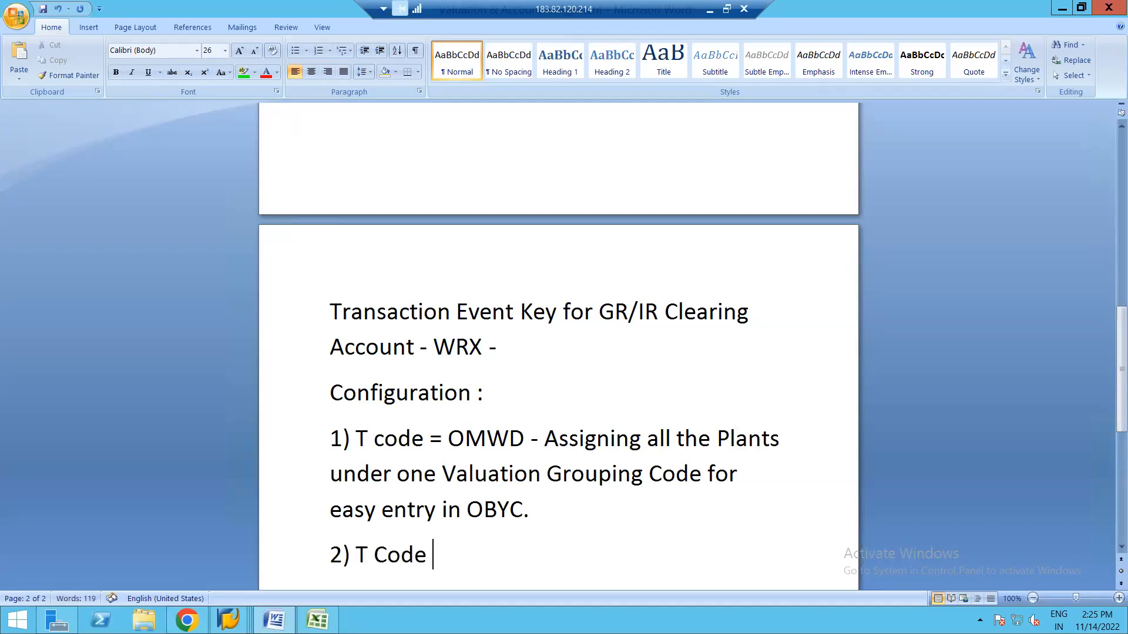
{"action": "type", "text": "= OMSK - "}
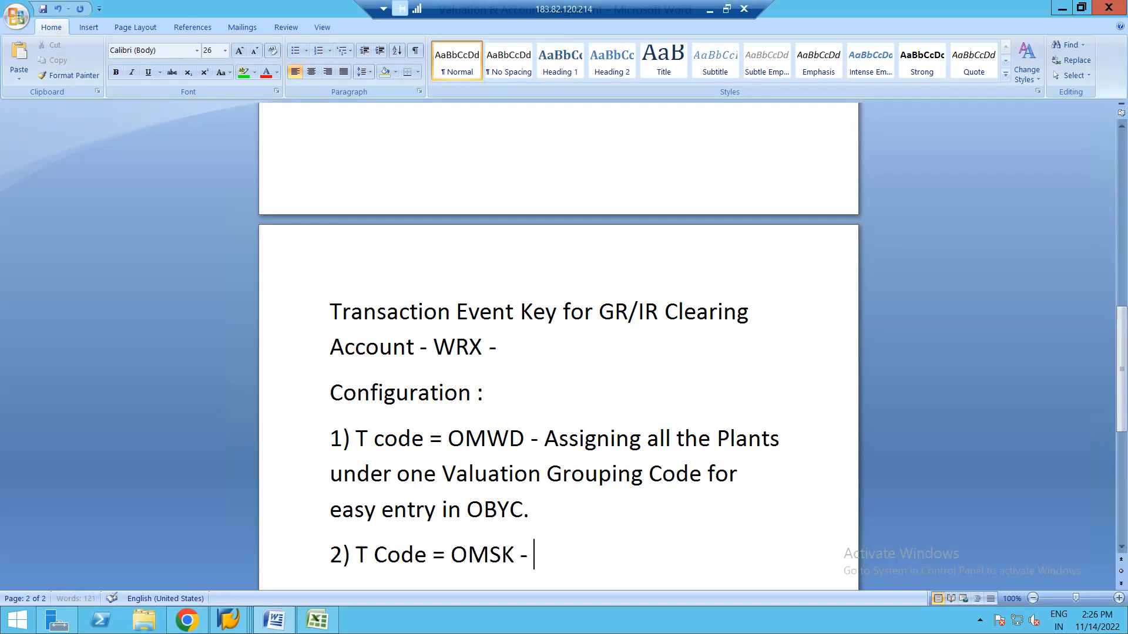
{"action": "type", "text": "Define "}
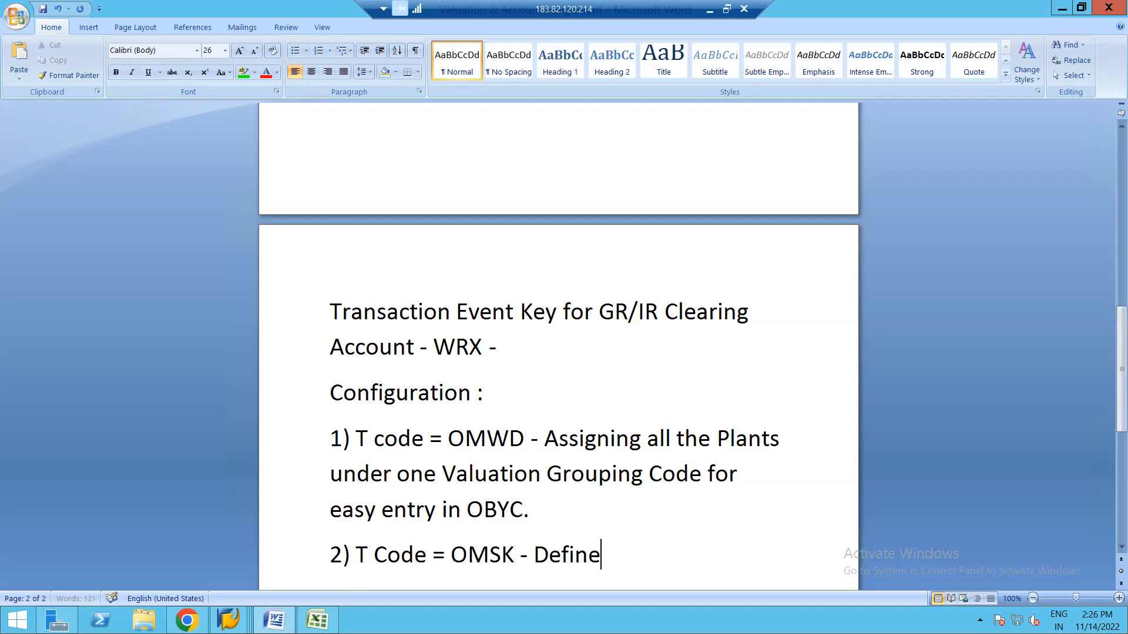
{"action": "type", "text": "Val"}
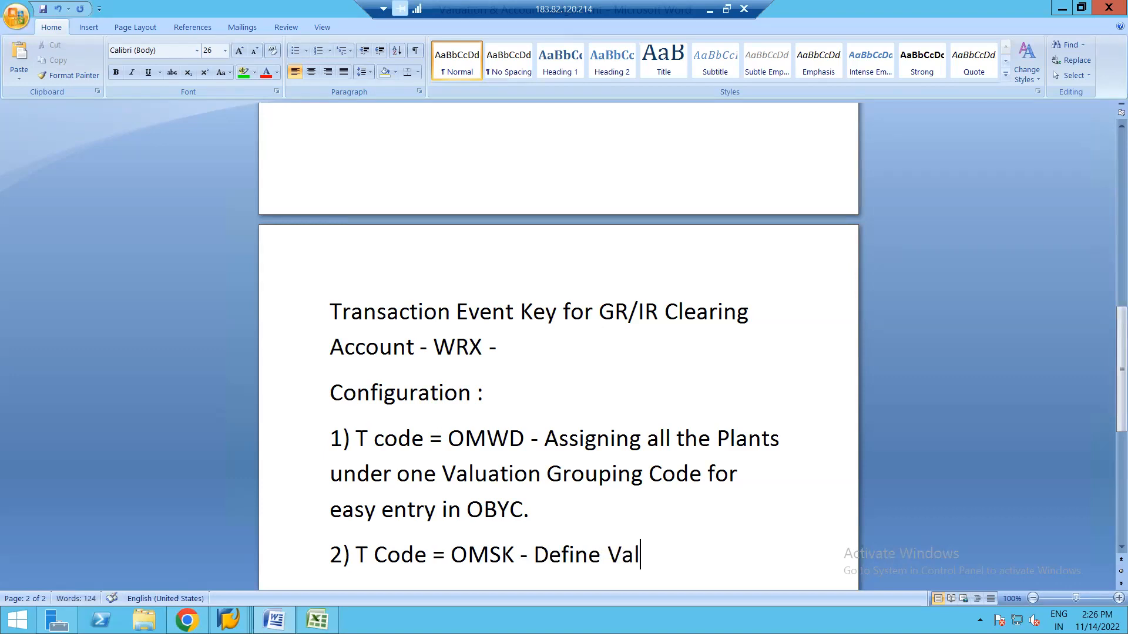
{"action": "type", "text": "uation Cl"}
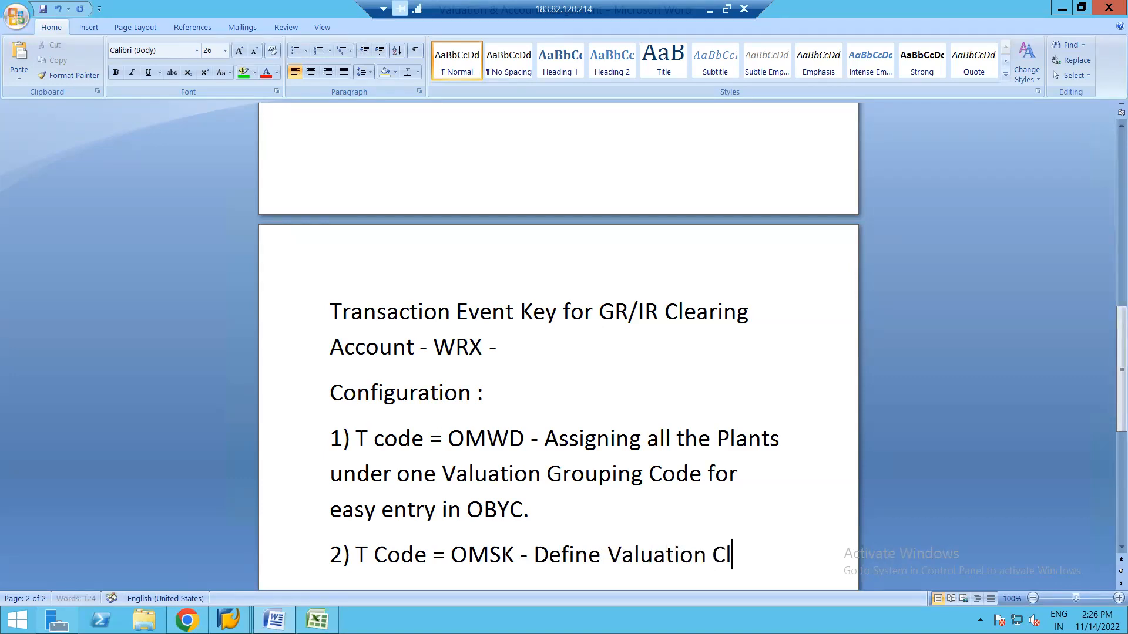
{"action": "type", "text": "asses -"}
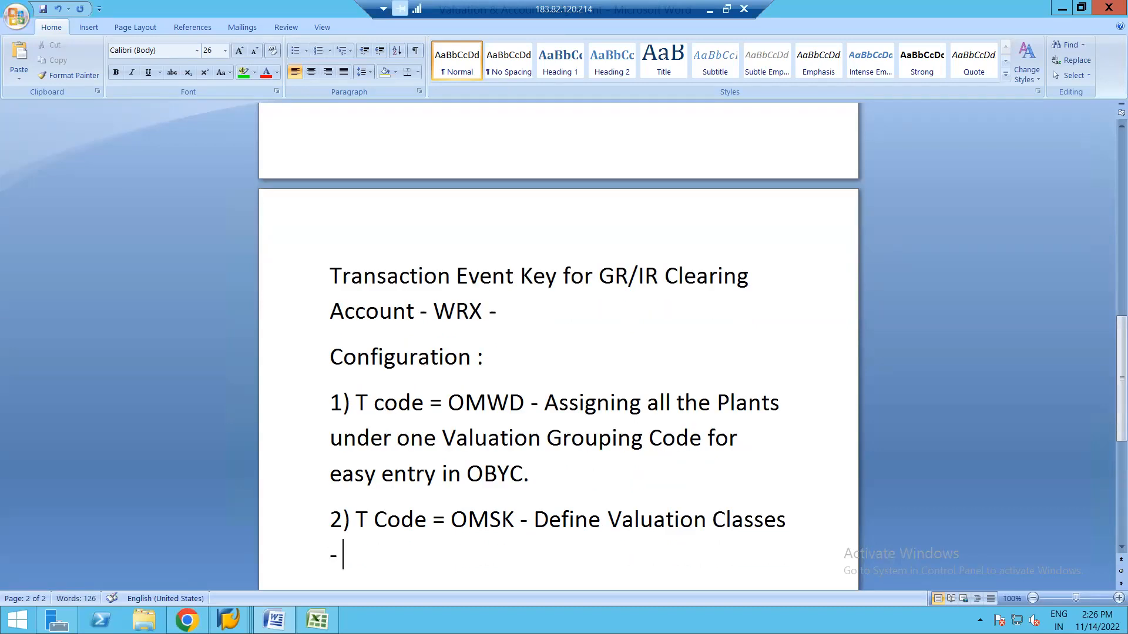
{"action": "key", "text": "alt+Tab"}
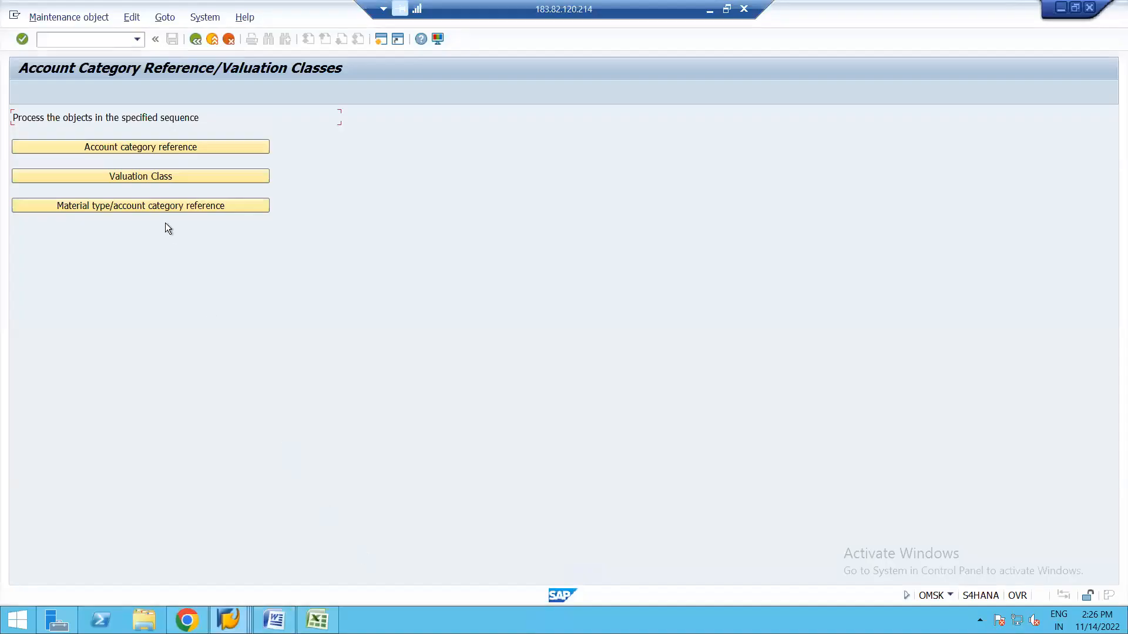
Review the account category reference list, with 0001 as Reference for raw materials, and start a new session.
{"action": "left_click", "coordinate": [129, 147]}
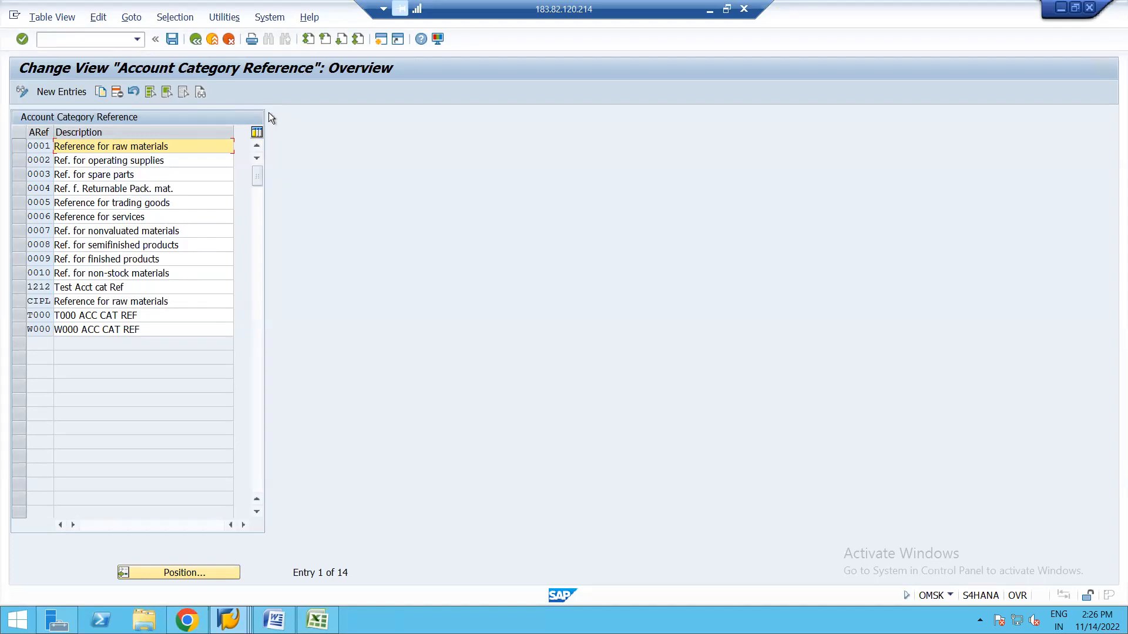
{"action": "left_click", "coordinate": [381, 39]}
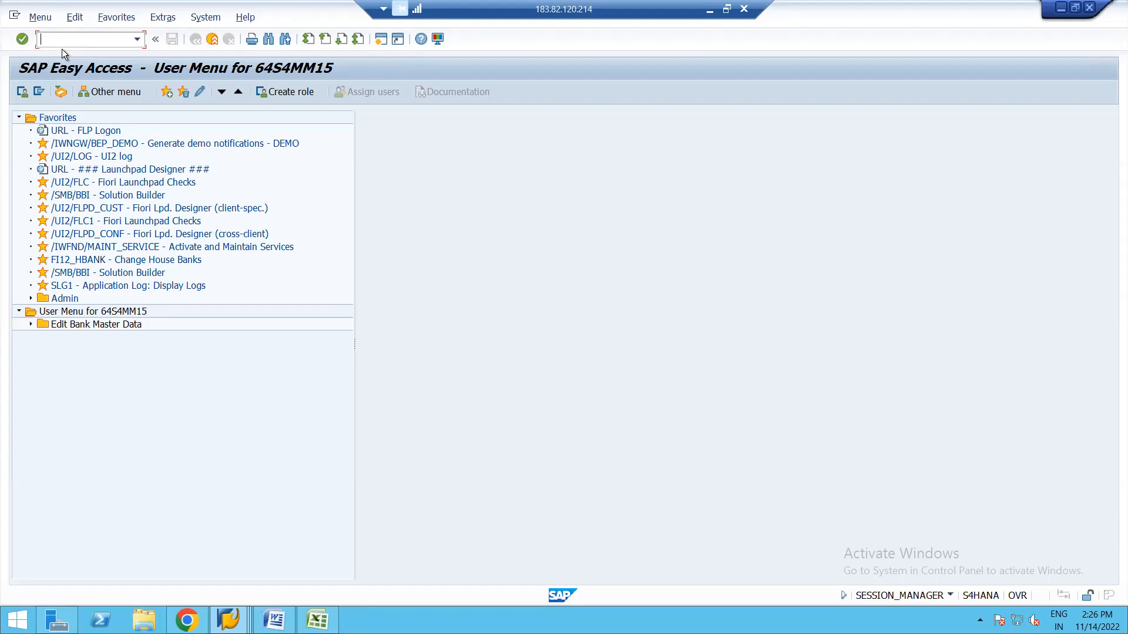
In OMS2, open material type ROH's details and confirm its account category reference is 0001.
{"action": "type", "text": "oms2"}
{"action": "key", "text": "Return"}
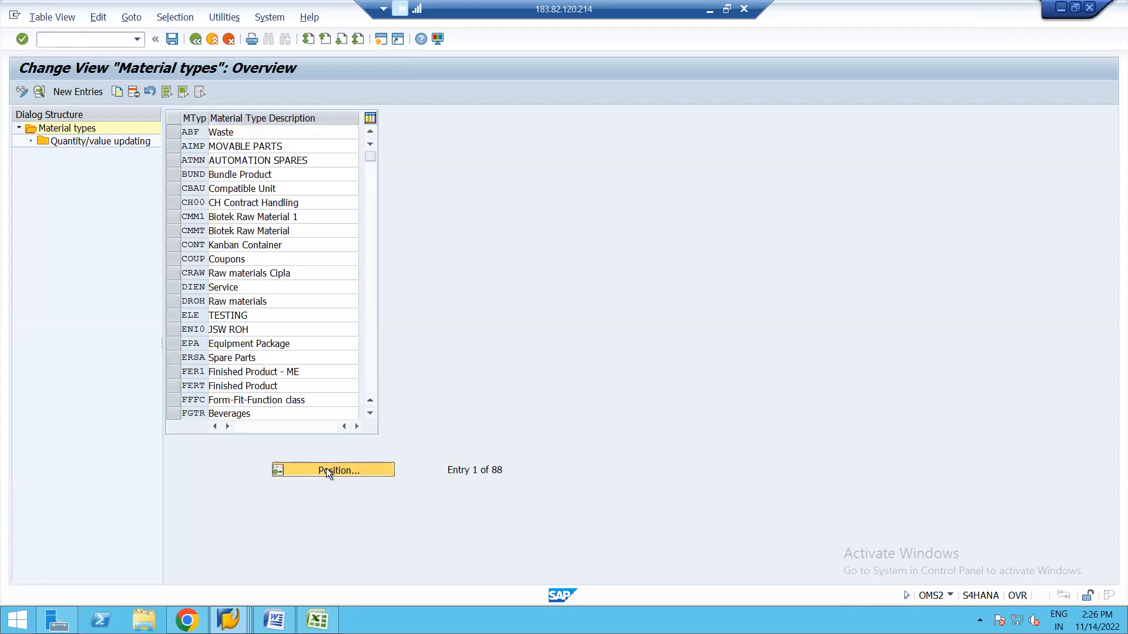
{"action": "left_click", "coordinate": [327, 470]}
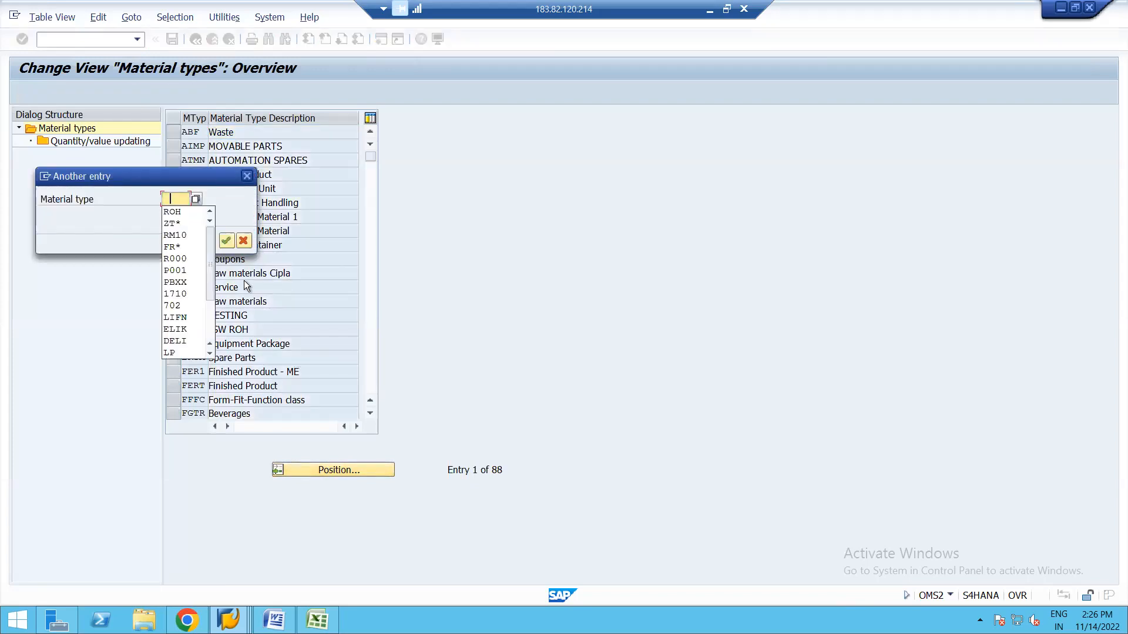
{"action": "left_click", "coordinate": [172, 212]}
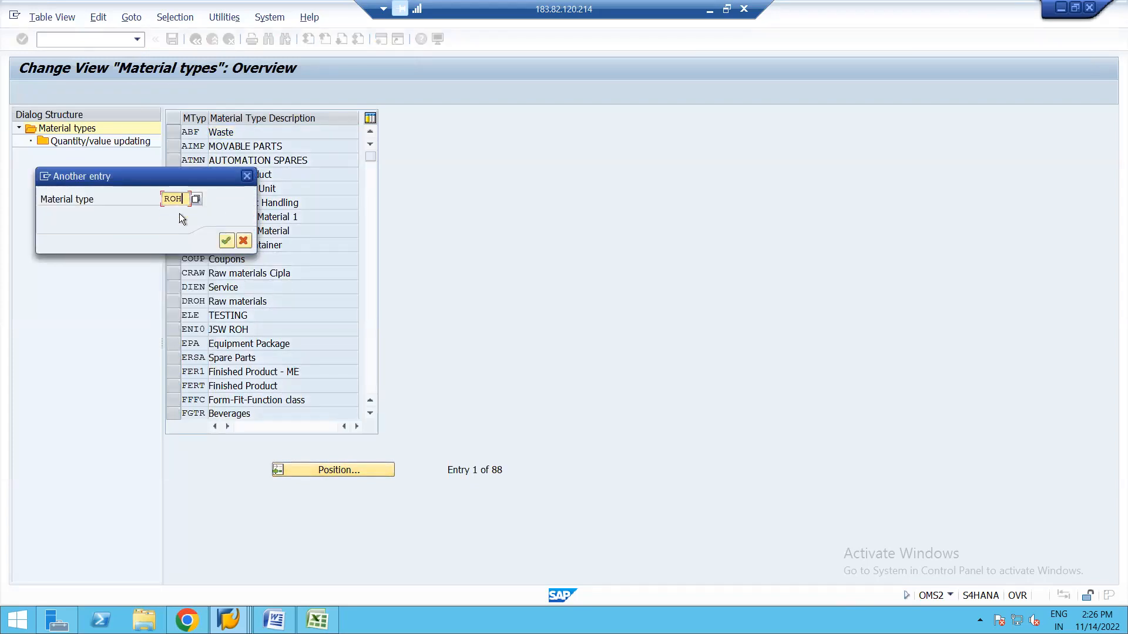
{"action": "key", "text": "Return"}
{"action": "left_click", "coordinate": [172, 131]}
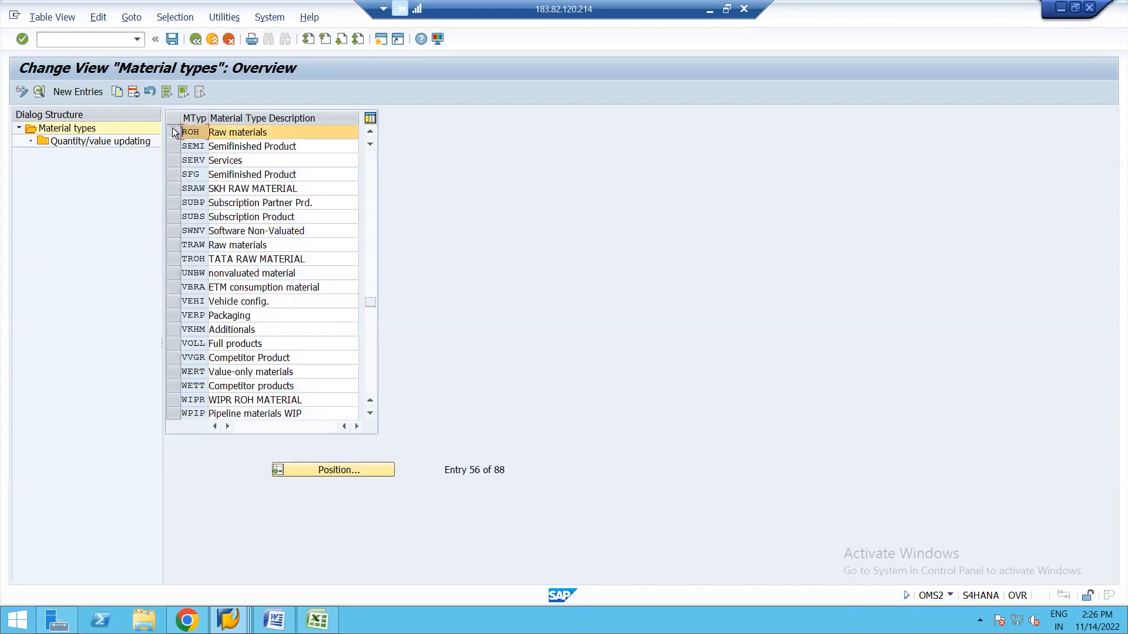
{"action": "left_click", "coordinate": [40, 91]}
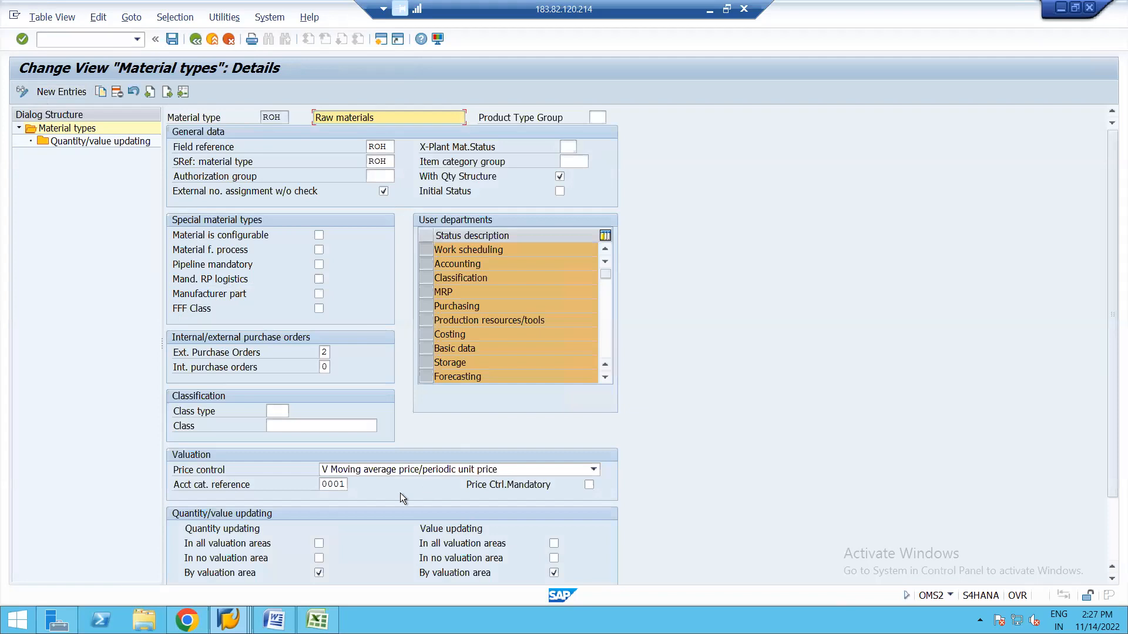
{"action": "left_click", "coordinate": [340, 485]}
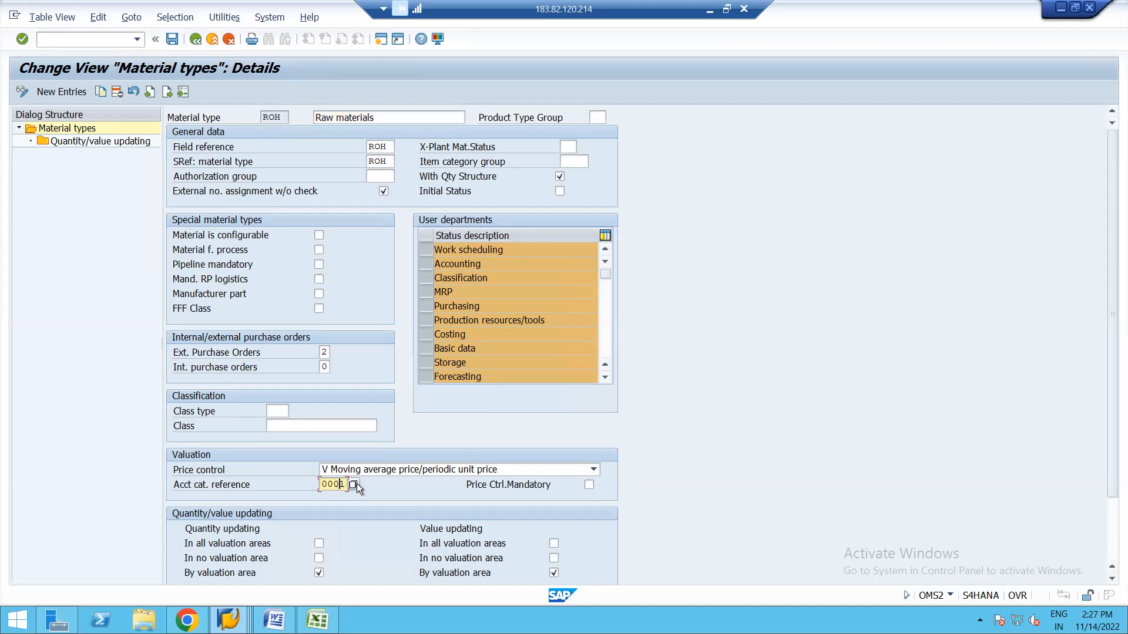
{"action": "left_click", "coordinate": [353, 485]}
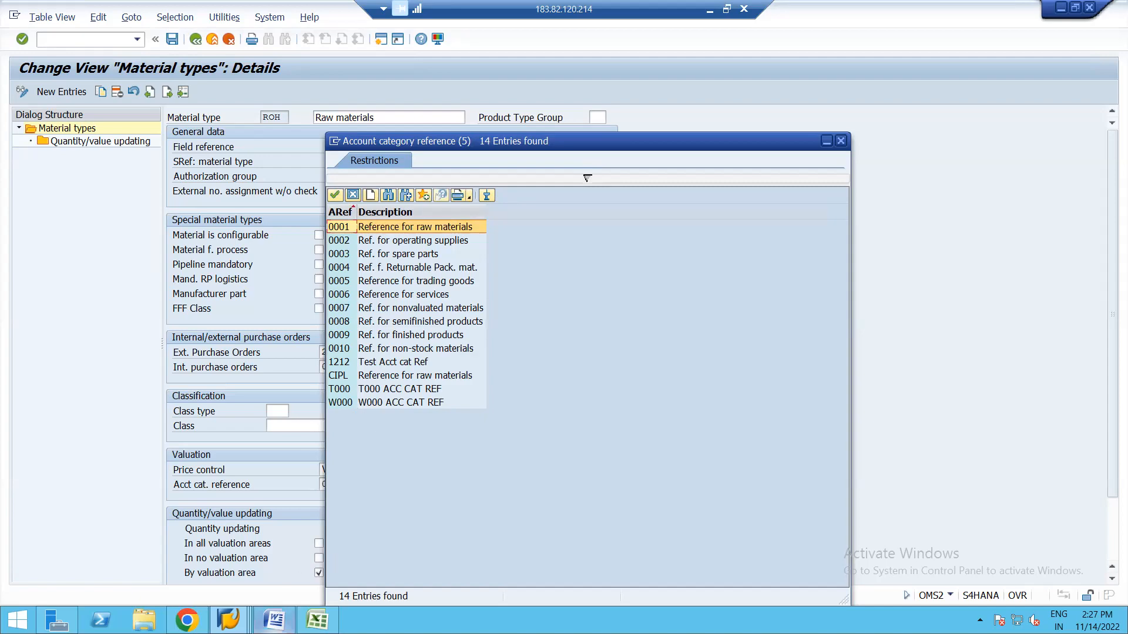
{"action": "left_click", "coordinate": [274, 619]}
Extend step 2 with 'a) Define Account Cat Reference on the basis of Material Type, b)'.
{"action": "type", "text": "Defi"}
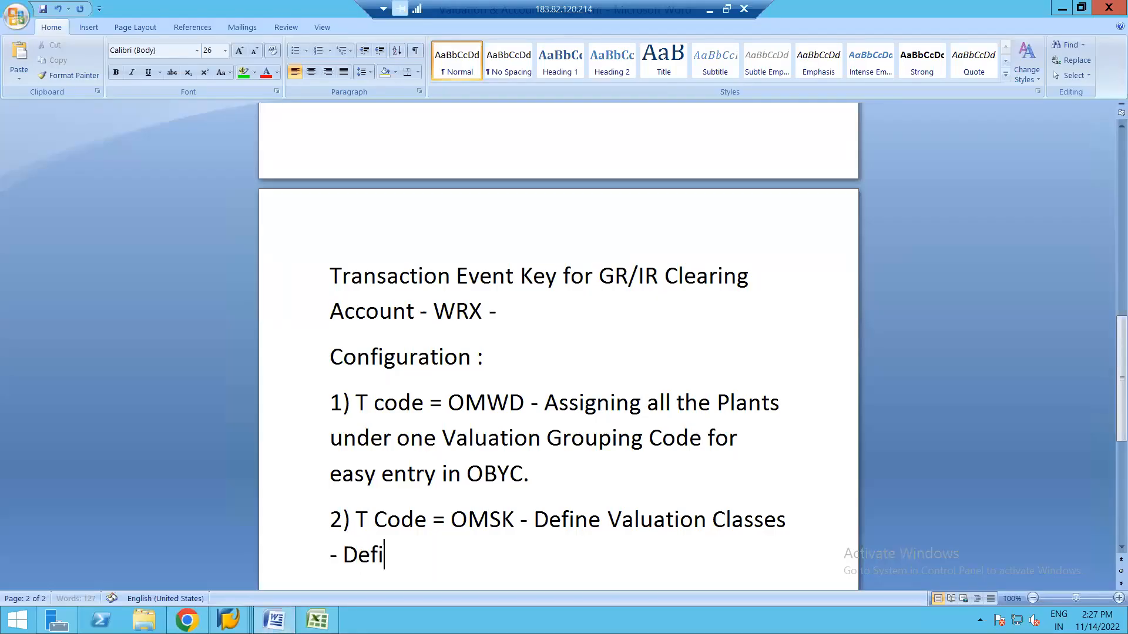
{"action": "type", "text": "ne Acc"}
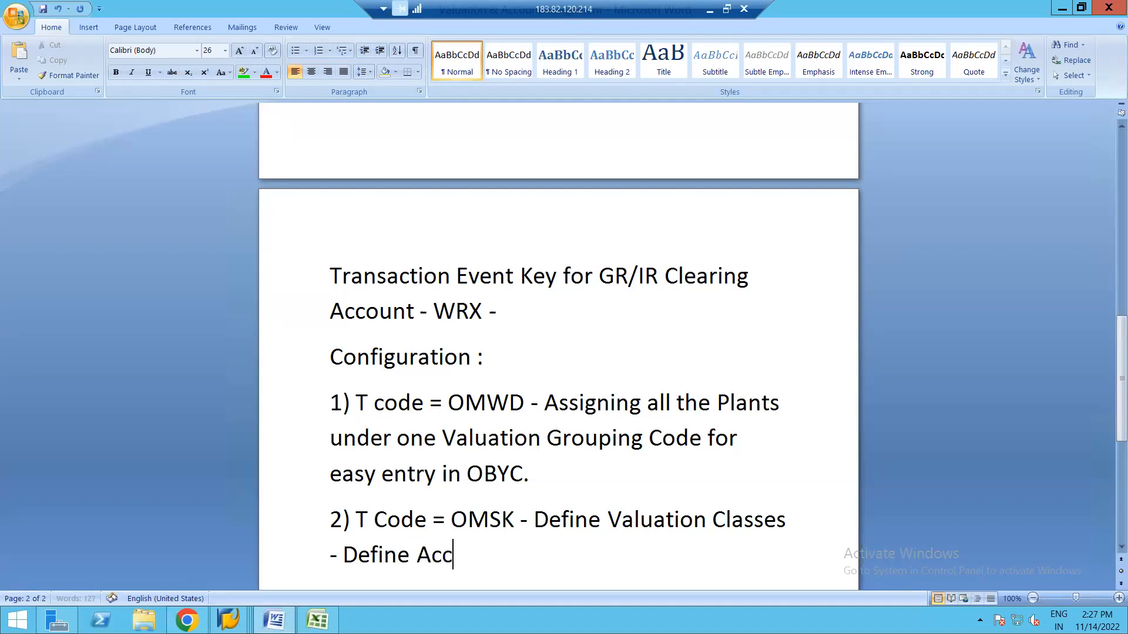
{"action": "type", "text": "ount Cat"}
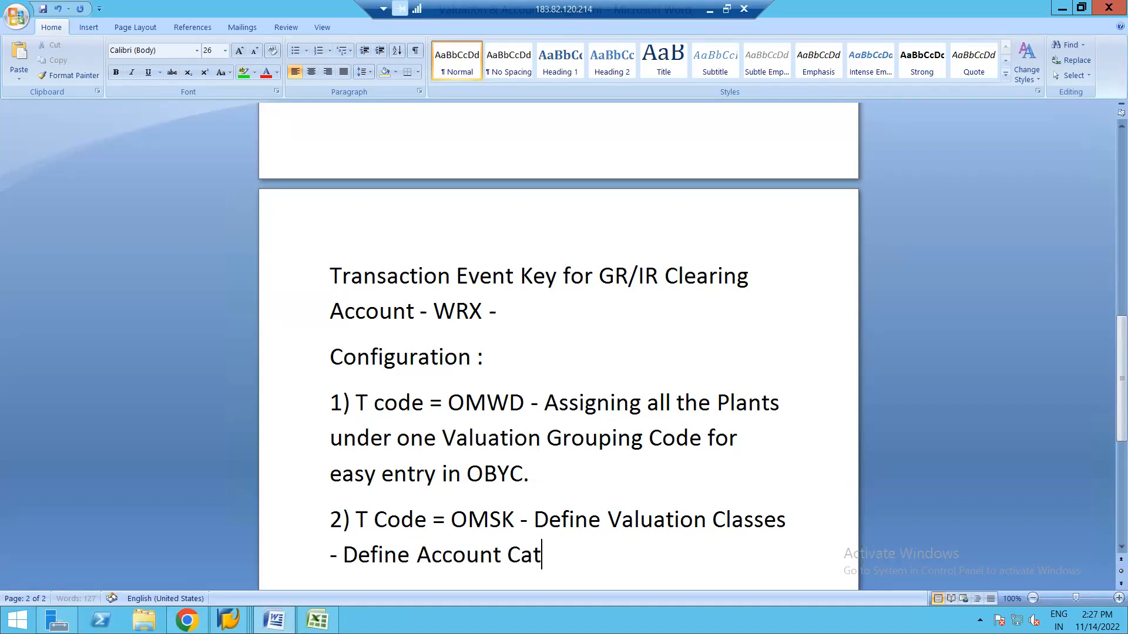
{"action": "type", "text": " Refer"}
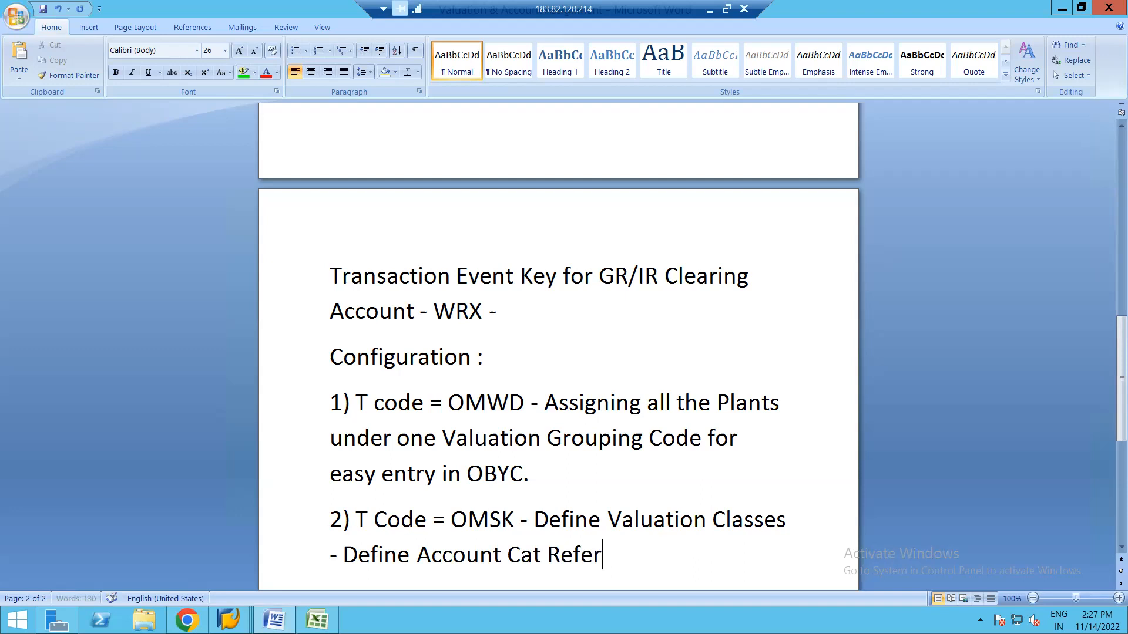
{"action": "type", "text": "ence on"}
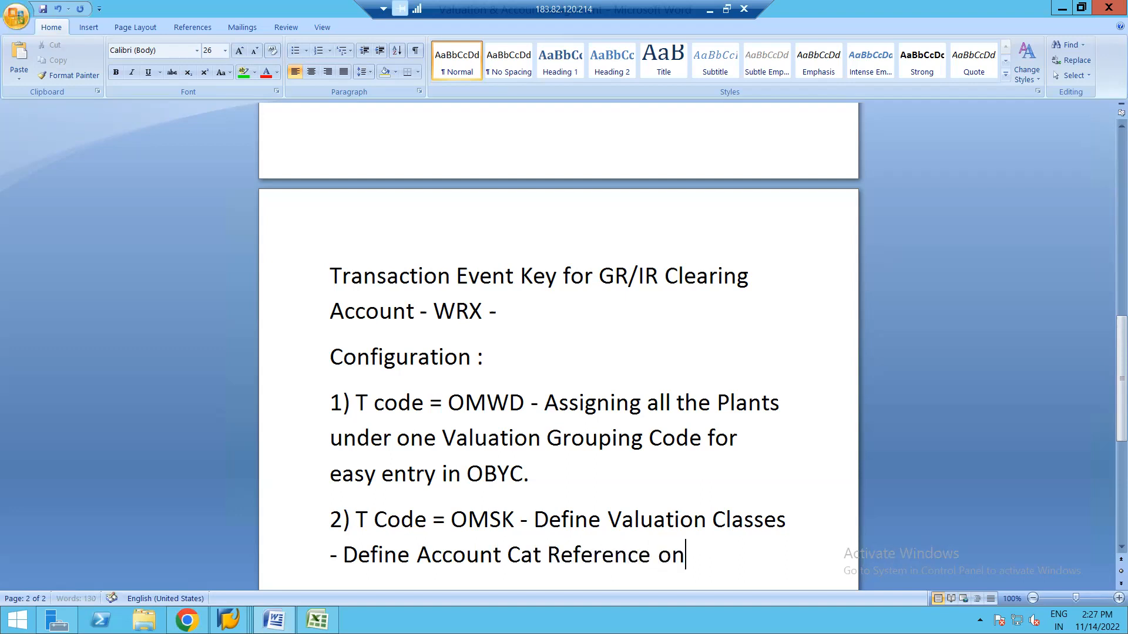
{"action": "type", "text": " the basis"}
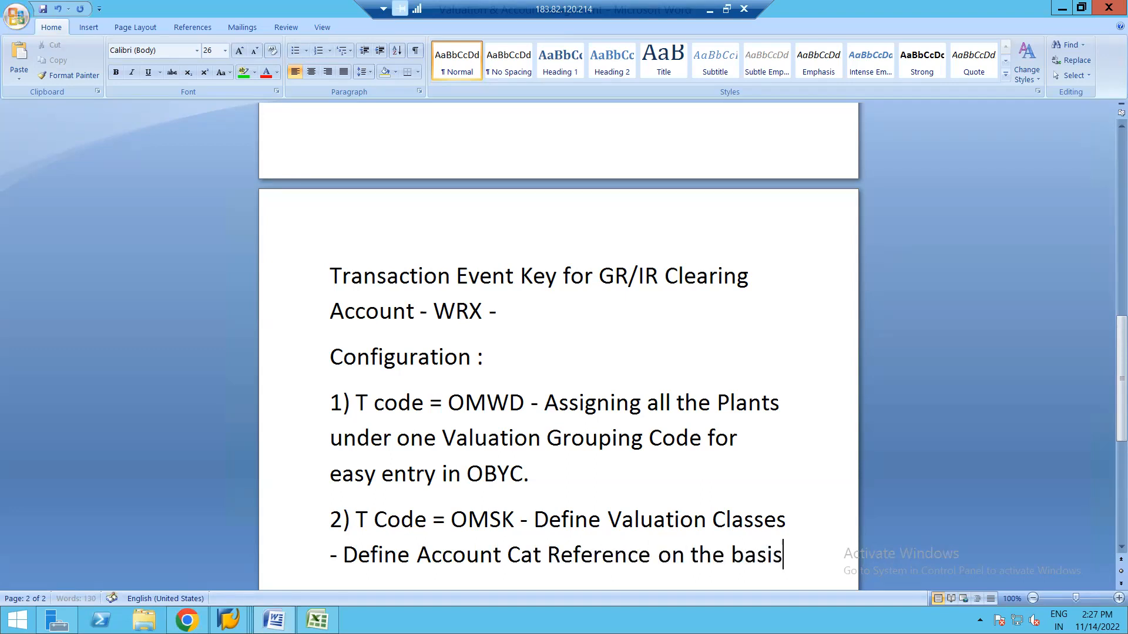
{"action": "type", "text": " of Mater"}
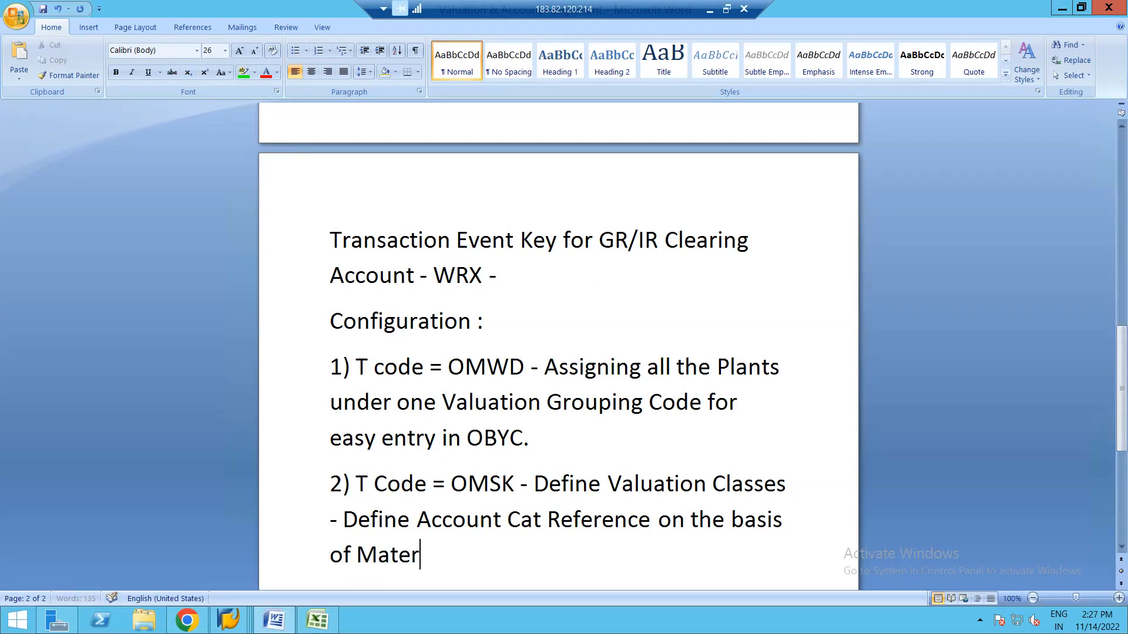
{"action": "type", "text": "ial Type -"}
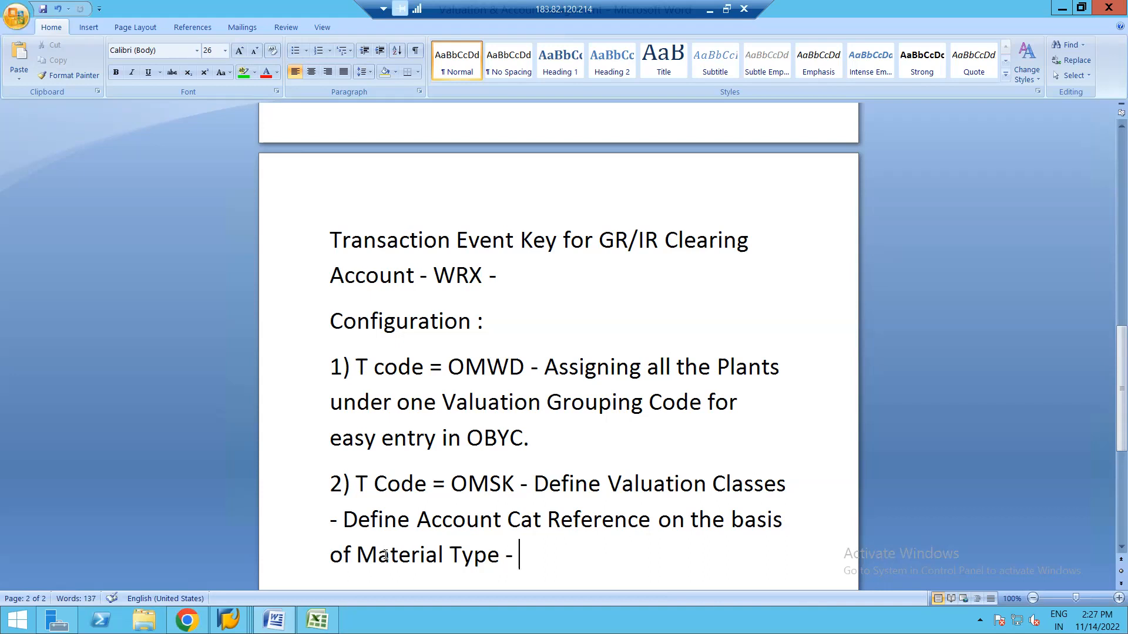
{"action": "left_click", "coordinate": [342, 517]}
{"action": "type", "text": "a)"}
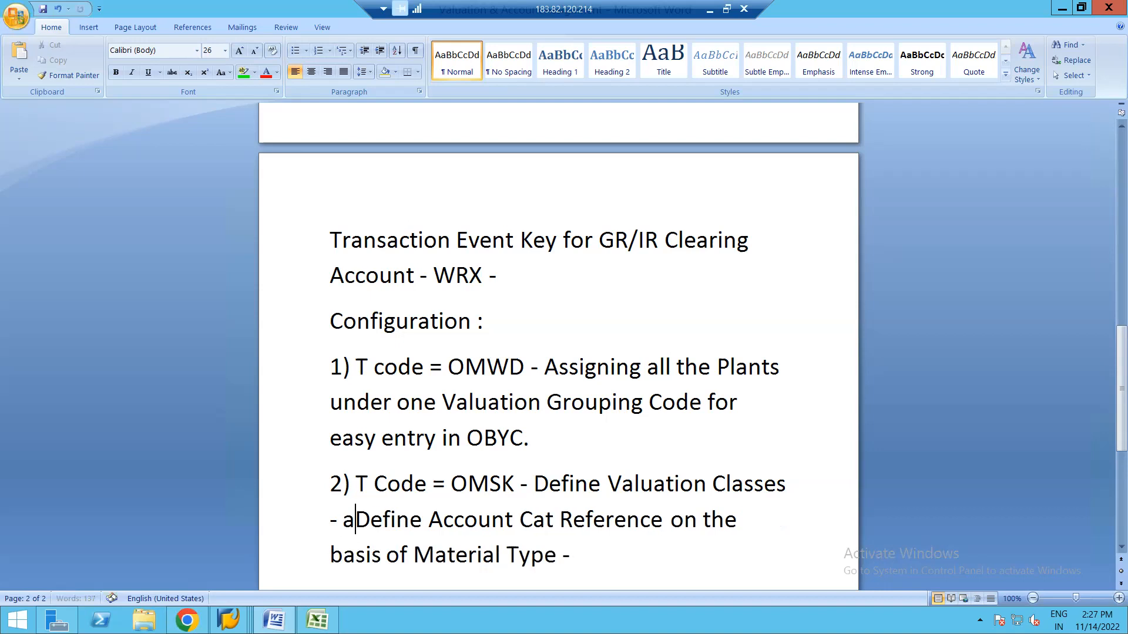
{"action": "left_click", "coordinate": [584, 553]}
{"action": "key", "text": "BackSpace"}
{"action": "key", "text": "BackSpace"}
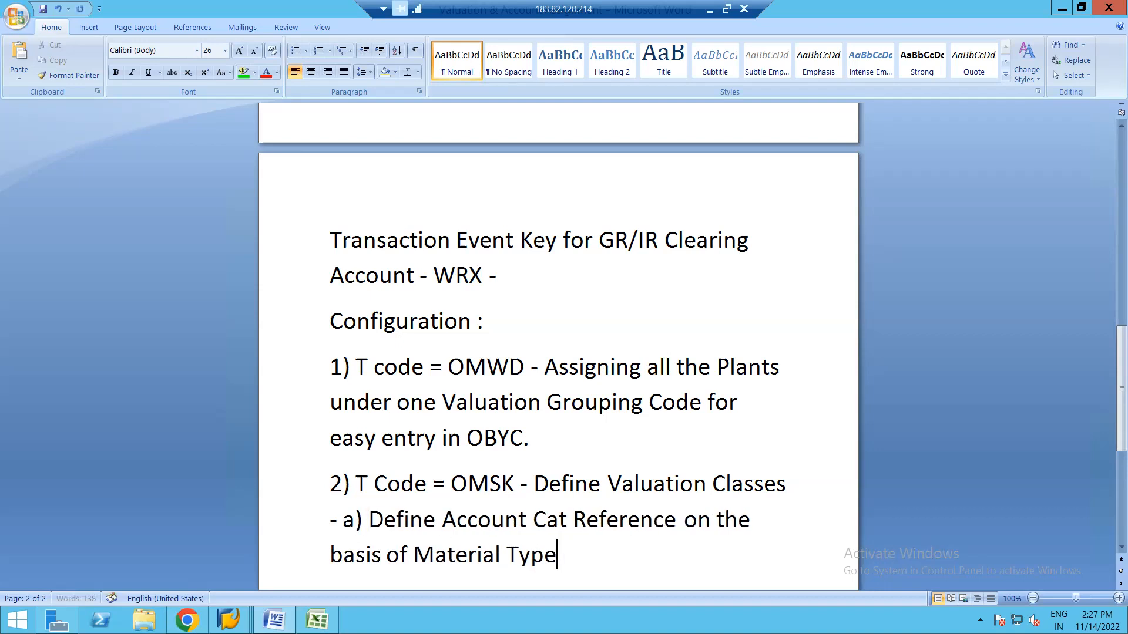
{"action": "type", "text": ", b)"}
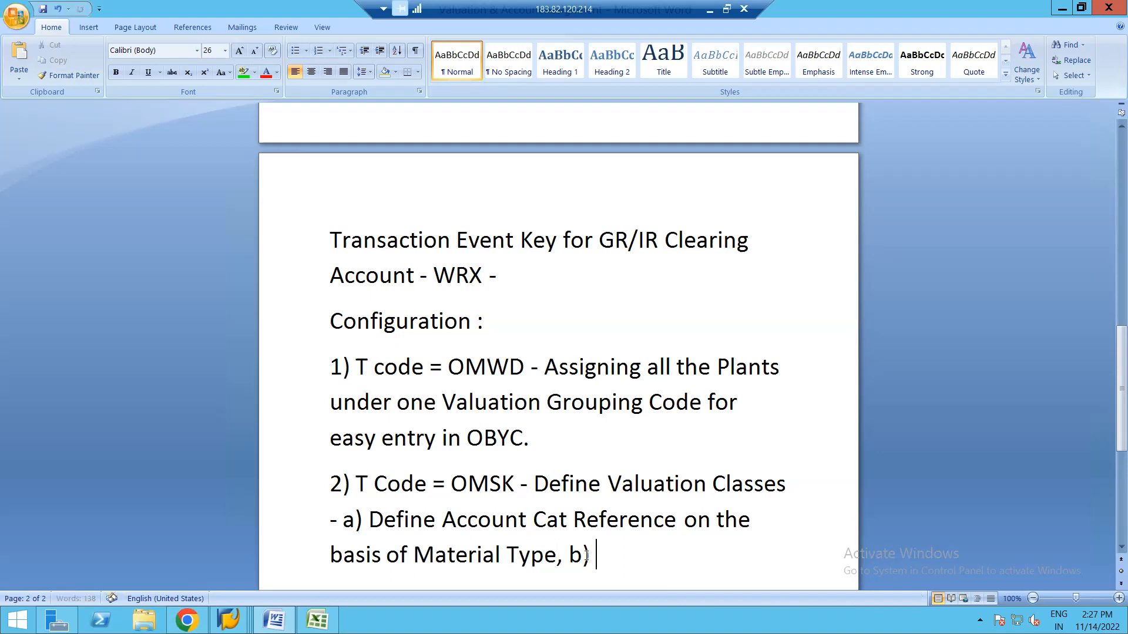
{"action": "key", "text": "alt+Tab"}
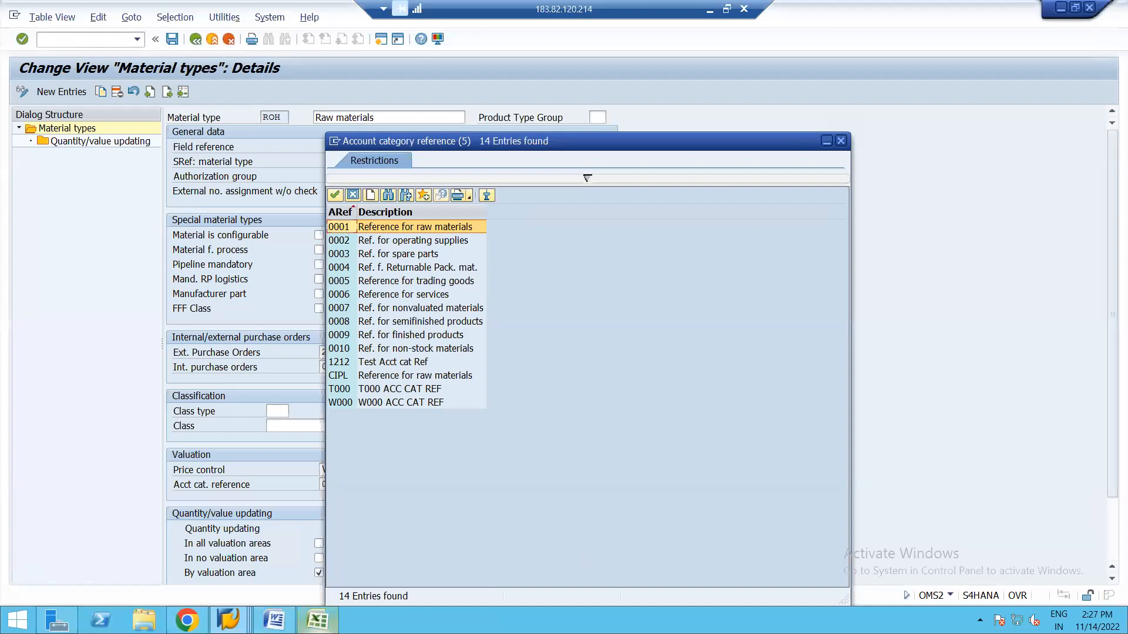
Return to the OMSK Account Category Reference window and open the 35-entry Valuation Classes table.
{"action": "left_click", "coordinate": [228, 620]}
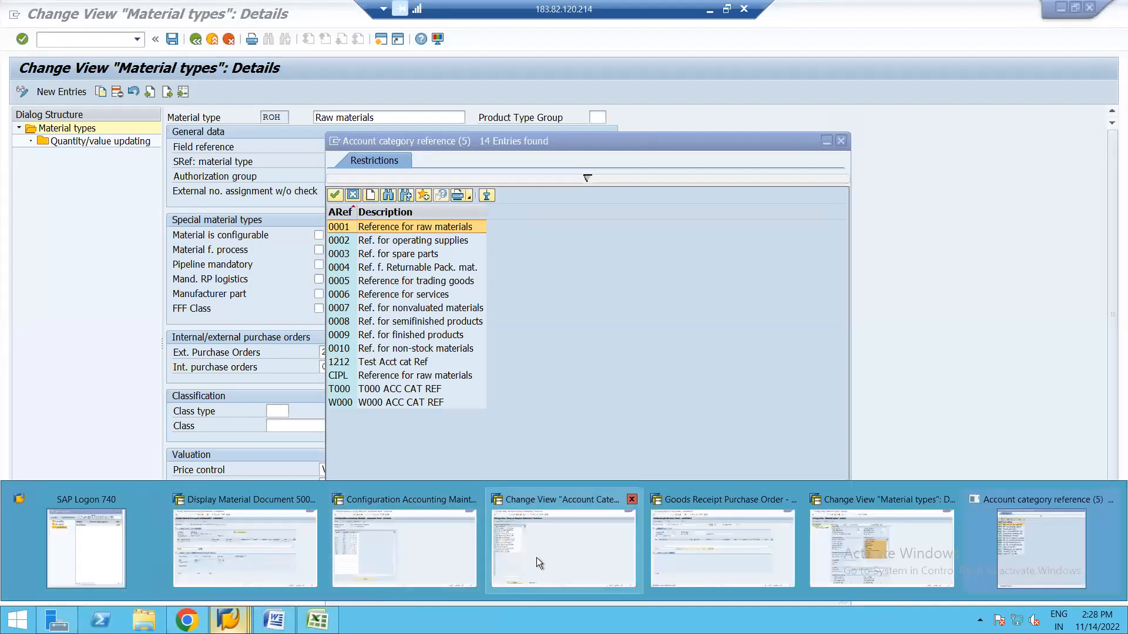
{"action": "left_click", "coordinate": [545, 545]}
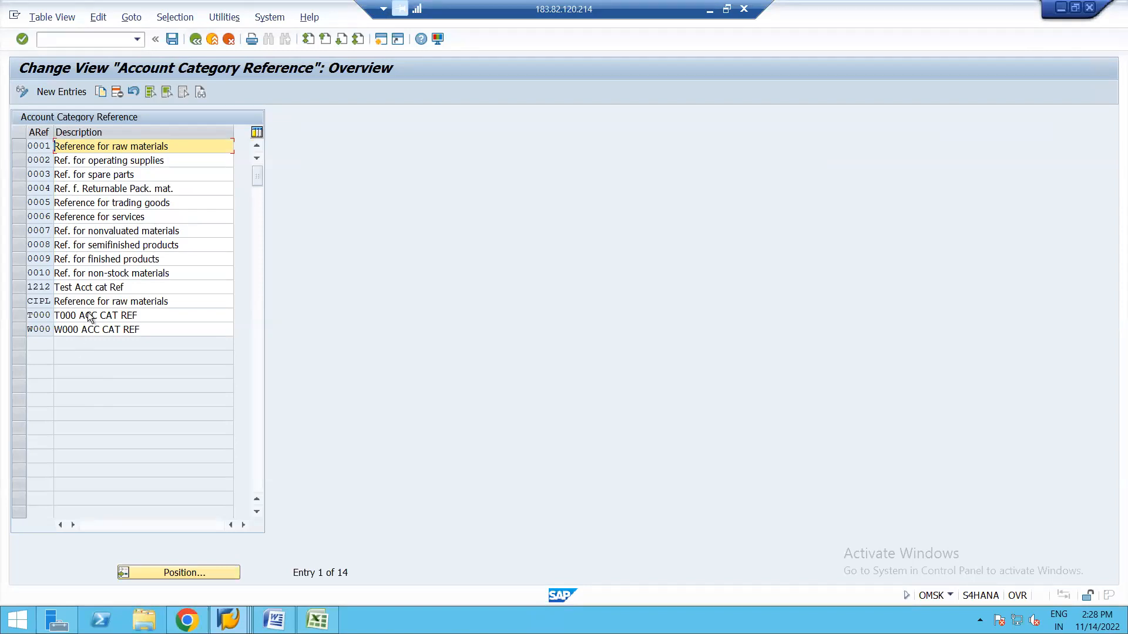
{"action": "left_click", "coordinate": [195, 38]}
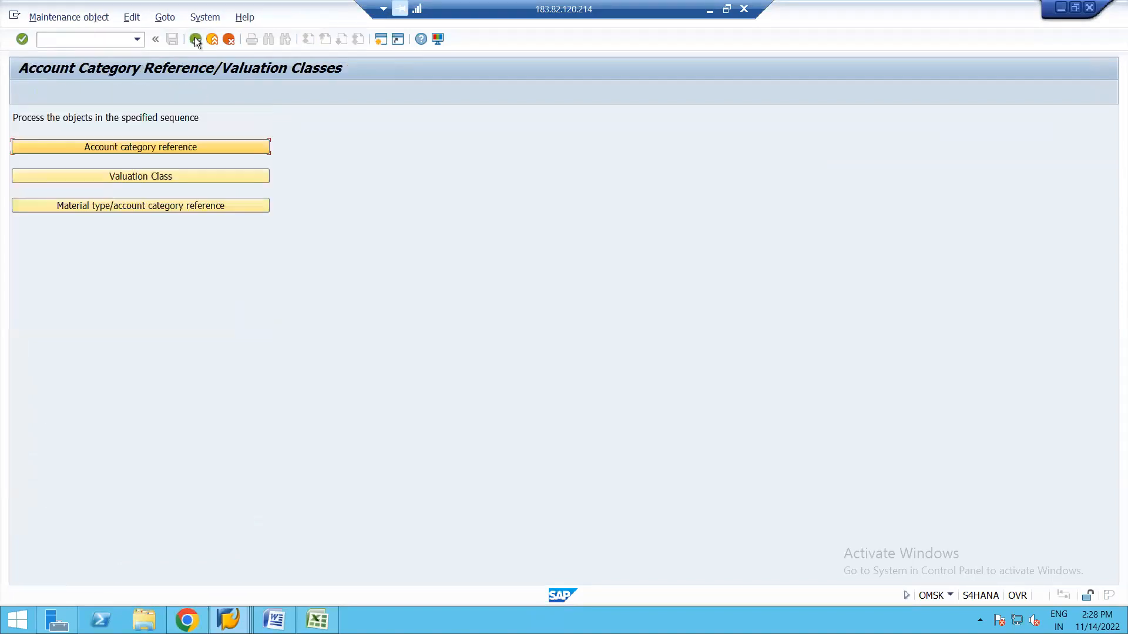
{"action": "left_click", "coordinate": [130, 176]}
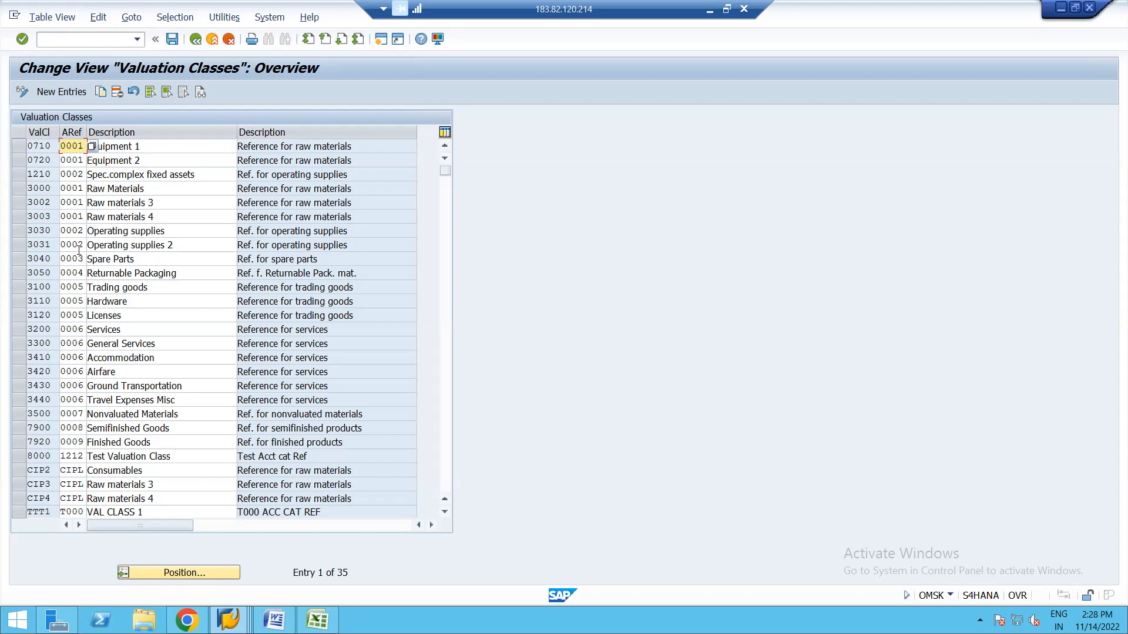
Mark valuation classes 3000, 3002, 3003, 0710 and 0720 under reference 0001, then leave the table.
{"action": "left_click", "coordinate": [19, 186]}
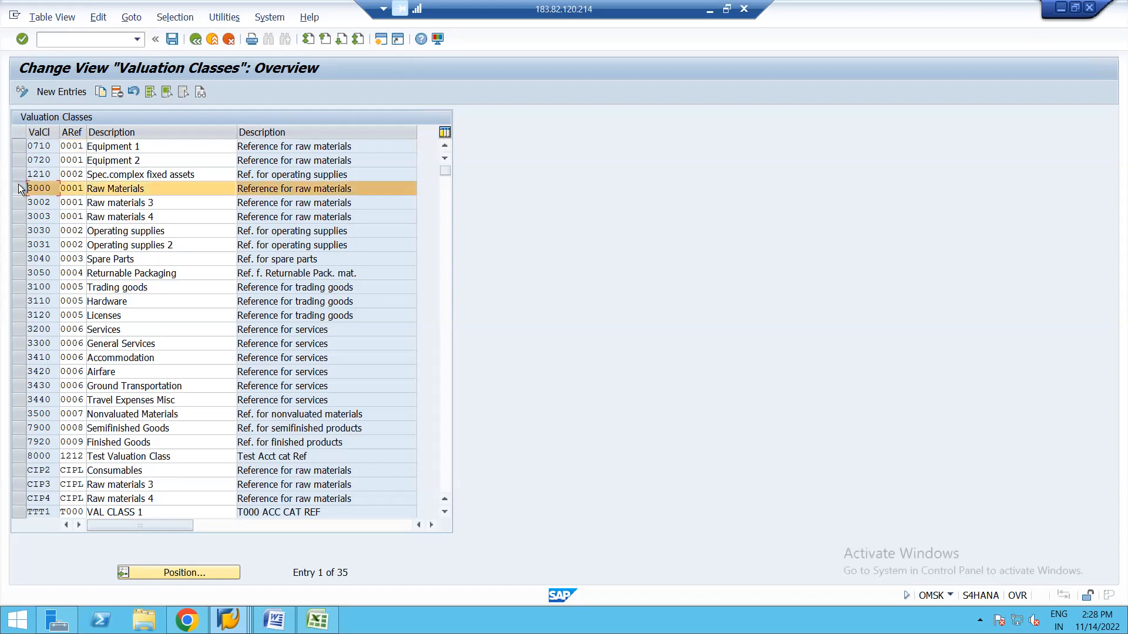
{"action": "left_click", "coordinate": [19, 202]}
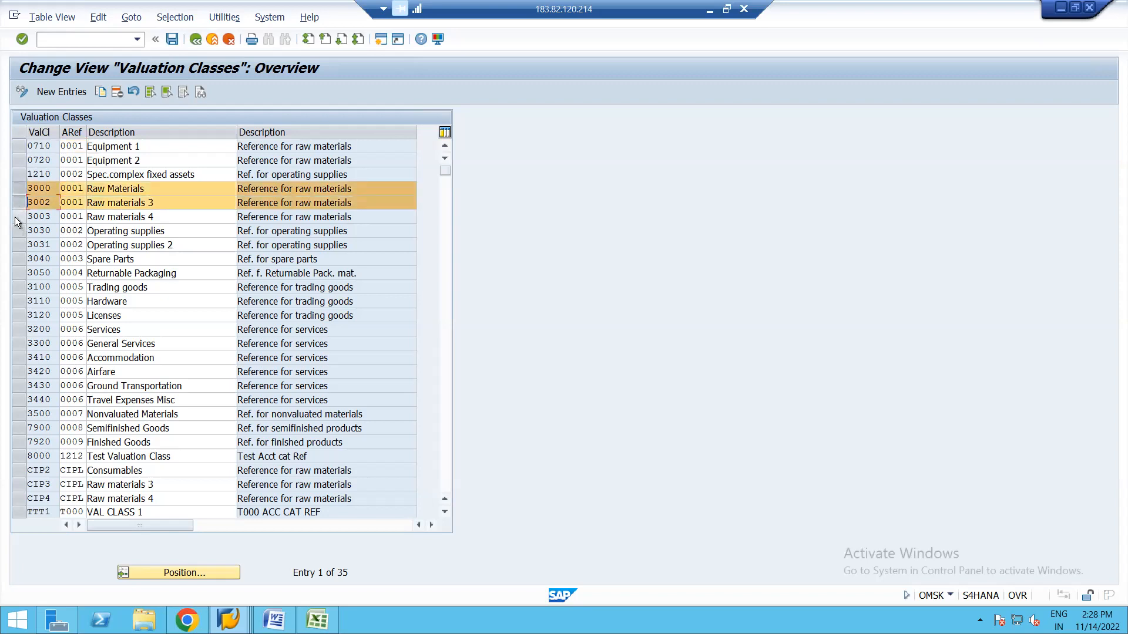
{"action": "left_click", "coordinate": [17, 216]}
{"action": "left_click", "coordinate": [18, 231]}
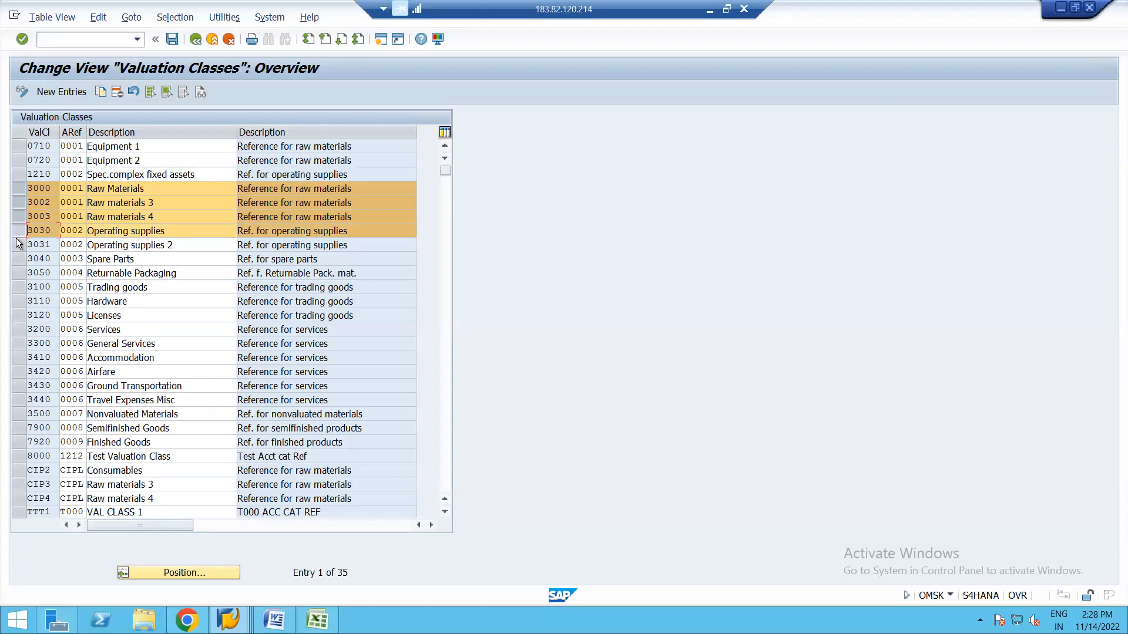
{"action": "left_click", "coordinate": [18, 231]}
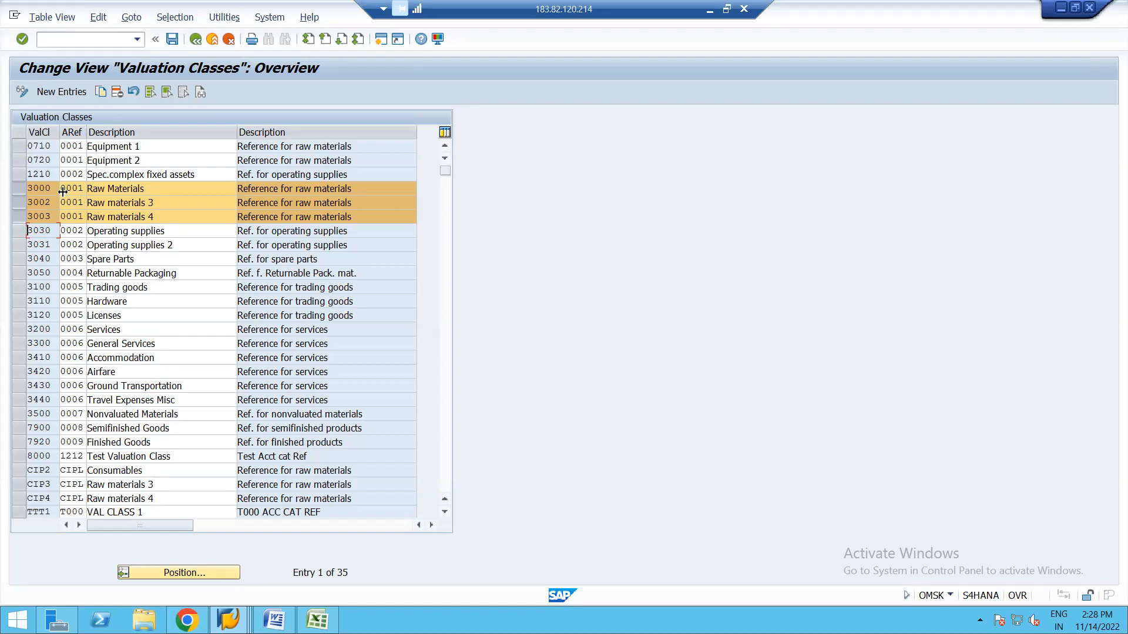
{"action": "left_click", "coordinate": [15, 148]}
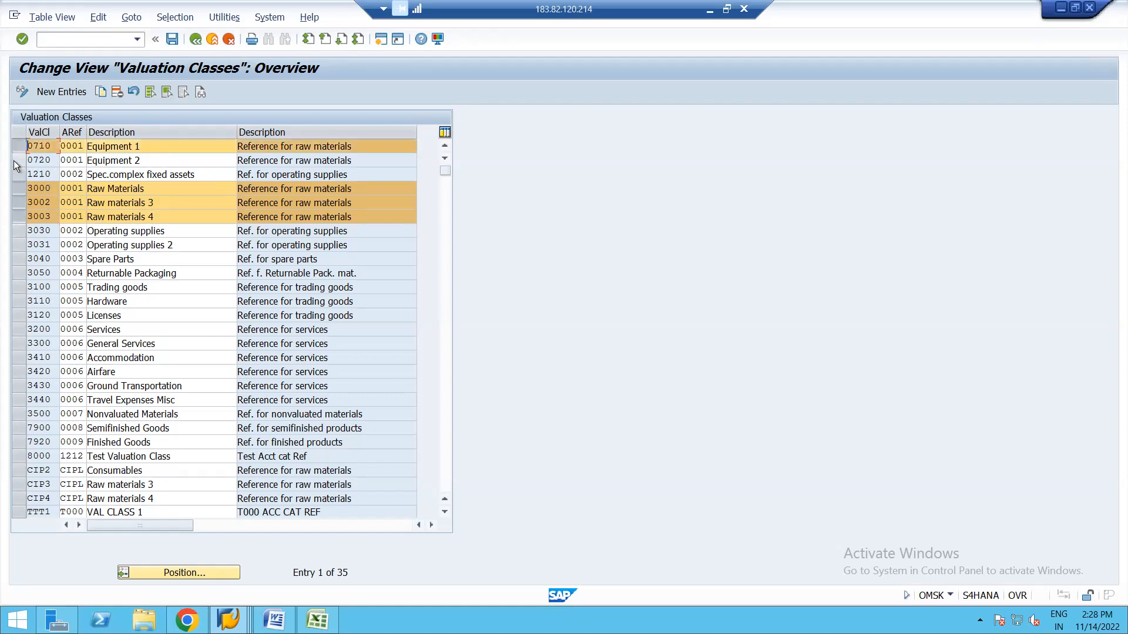
{"action": "left_click", "coordinate": [15, 161]}
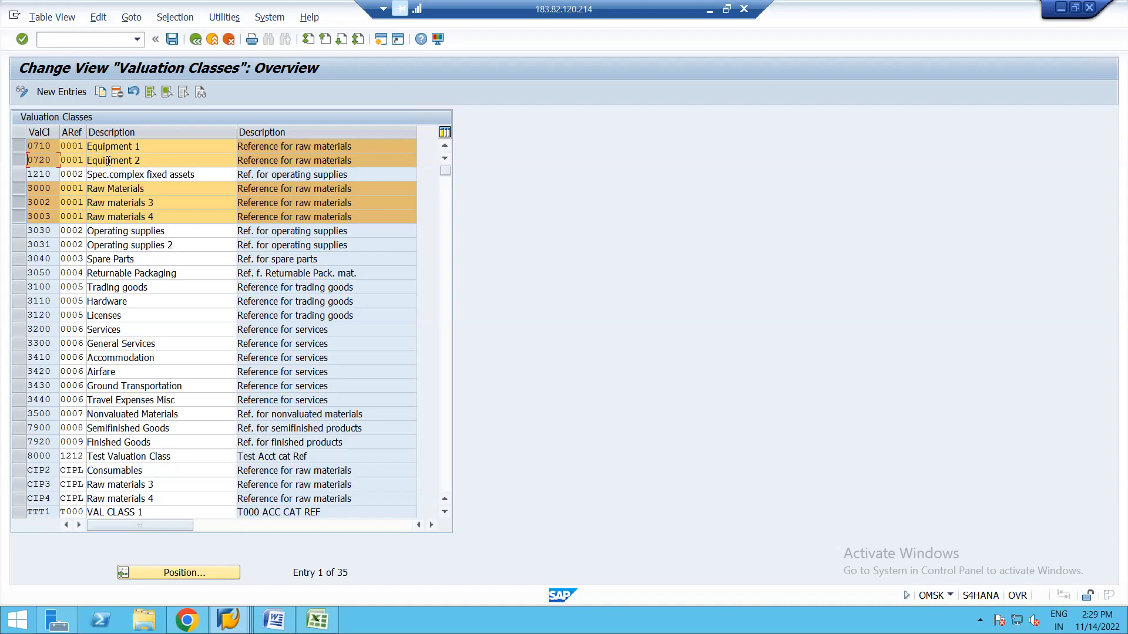
{"action": "left_click", "coordinate": [195, 40]}
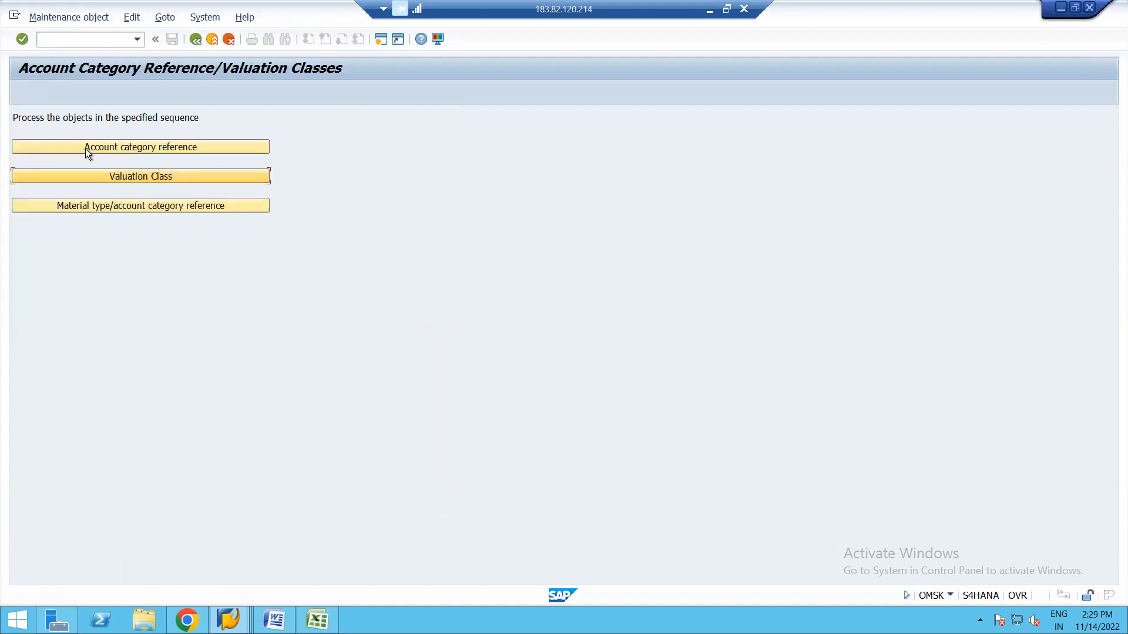
{"action": "left_click", "coordinate": [82, 146]}
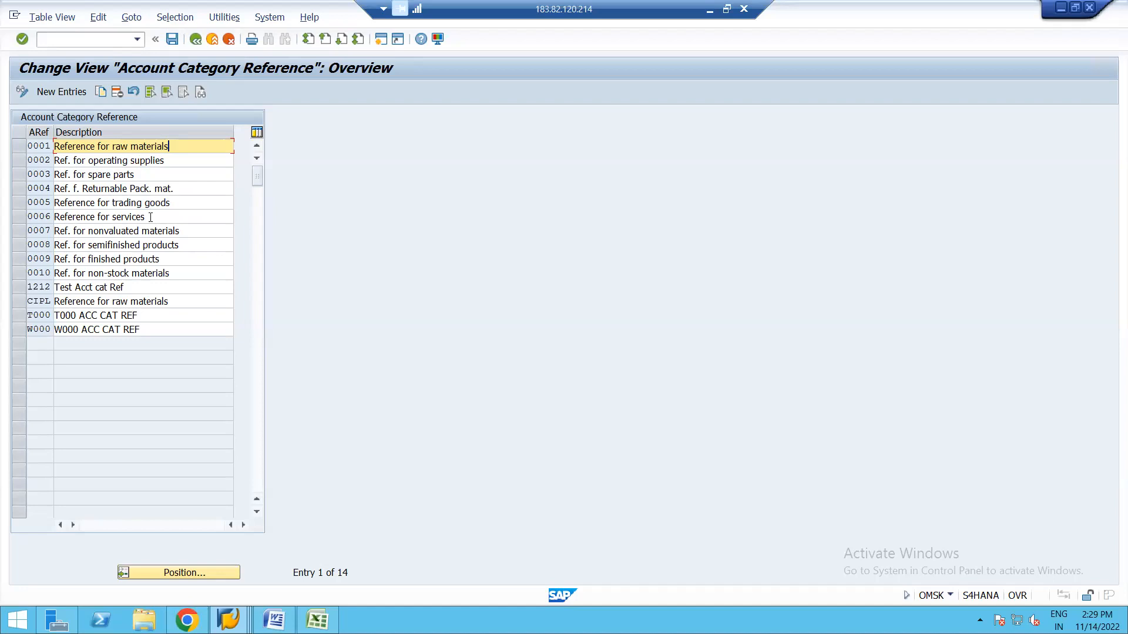
{"action": "left_click", "coordinate": [196, 39]}
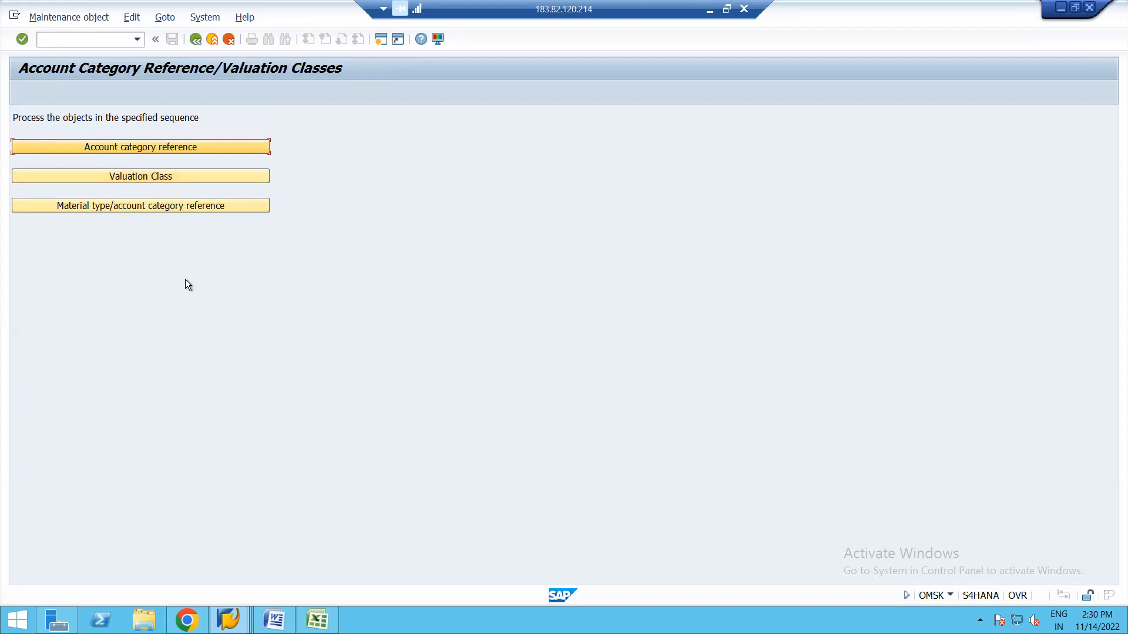
{"action": "left_click", "coordinate": [139, 147]}
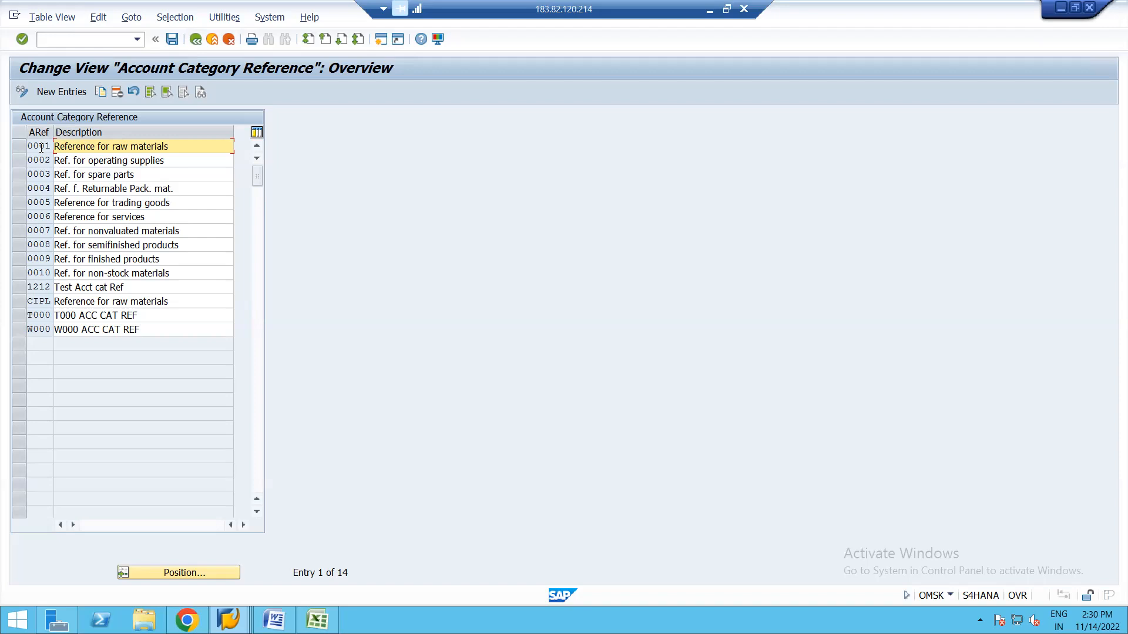
{"action": "left_click", "coordinate": [196, 40]}
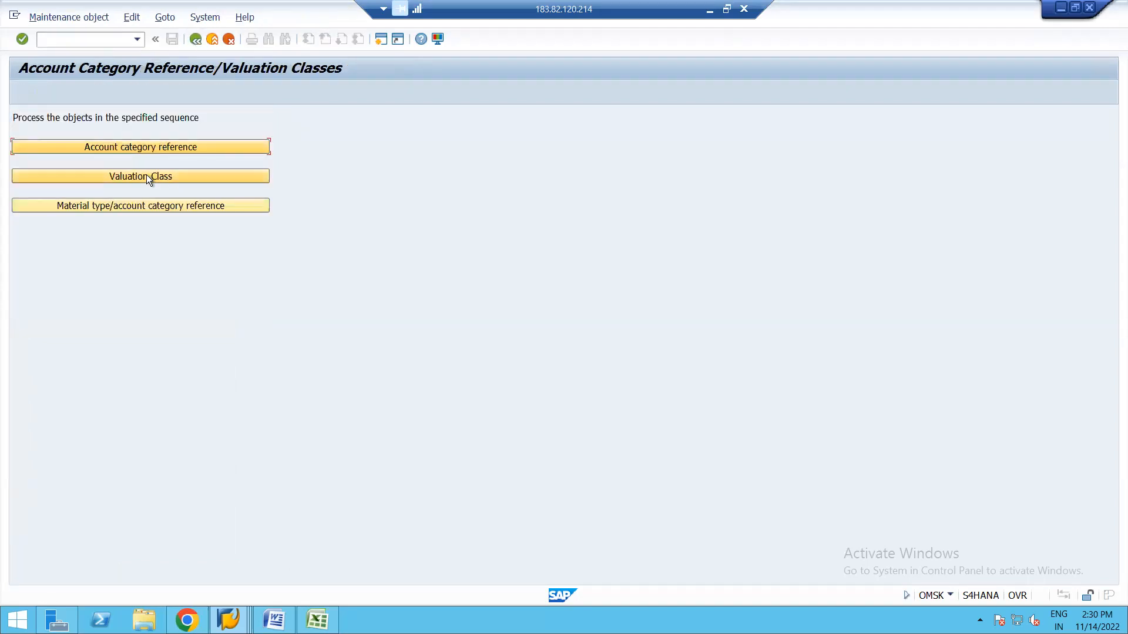
Delete valuation classes 0710 Equipment 1 and 0720 Equipment 2 and save under the customizing request.
{"action": "left_click", "coordinate": [147, 175]}
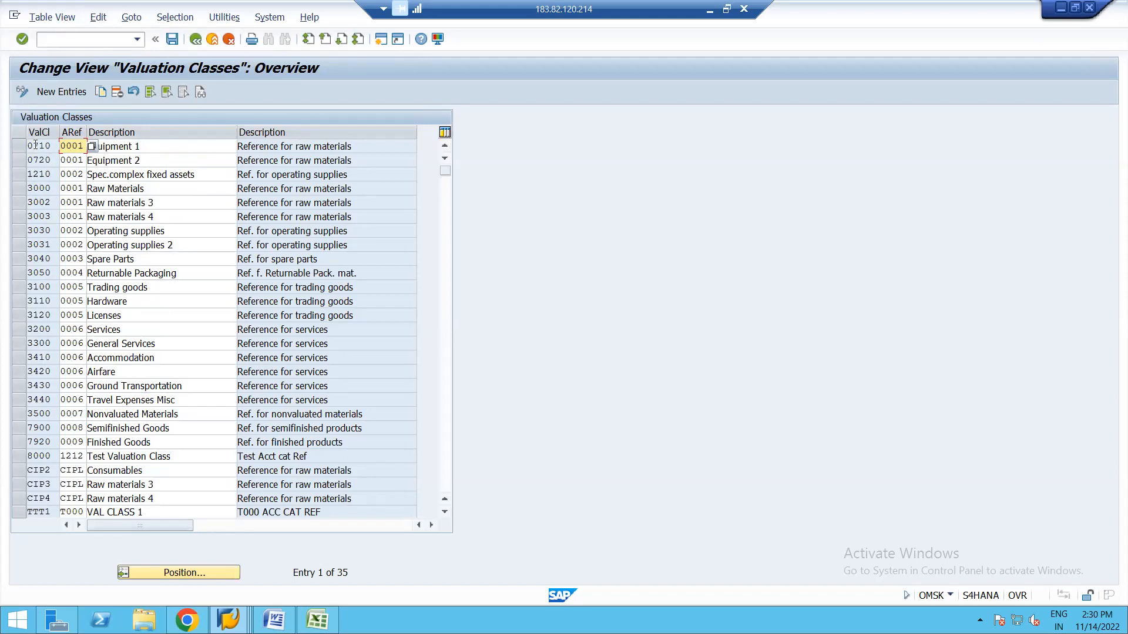
{"action": "left_click", "coordinate": [17, 147]}
{"action": "left_click", "coordinate": [16, 160]}
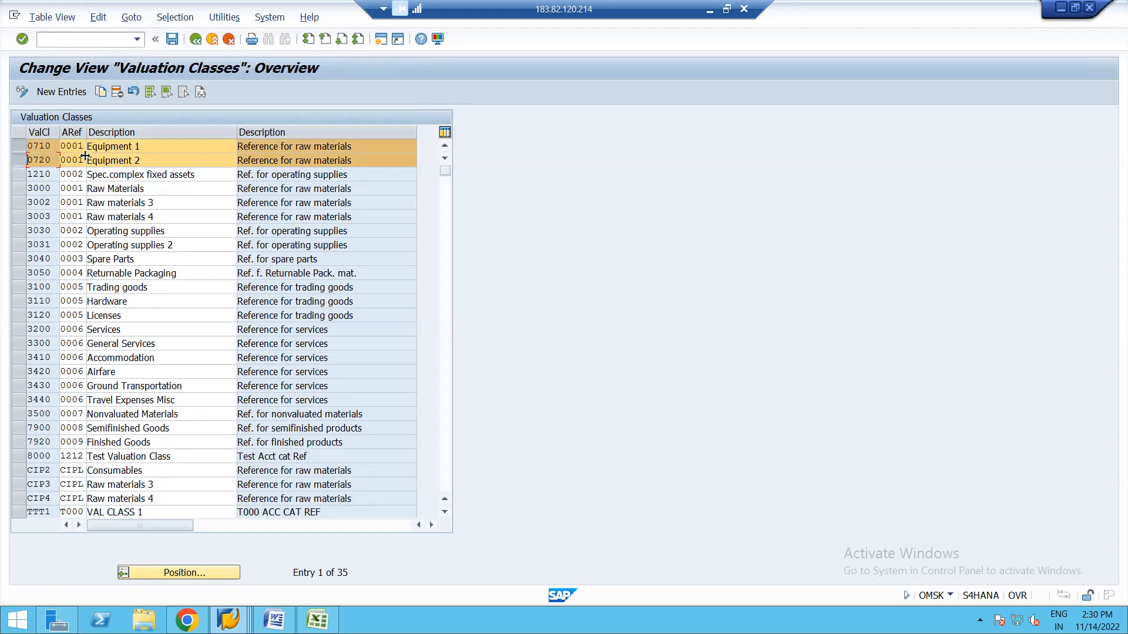
{"action": "left_click", "coordinate": [117, 92]}
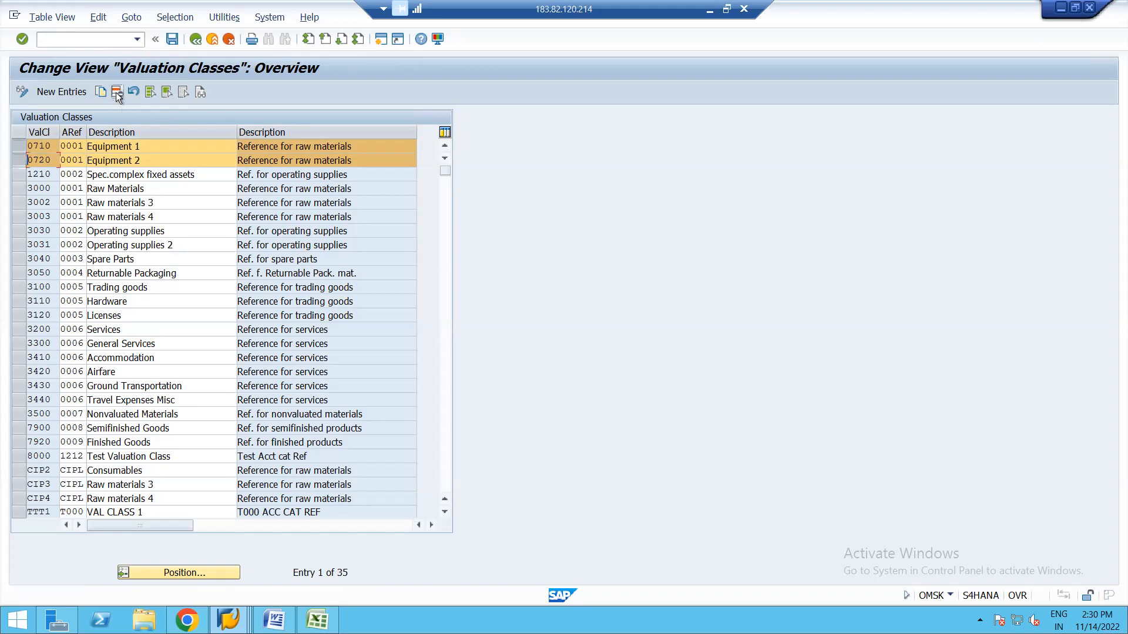
{"action": "left_click", "coordinate": [172, 39]}
{"action": "key", "text": "Return"}
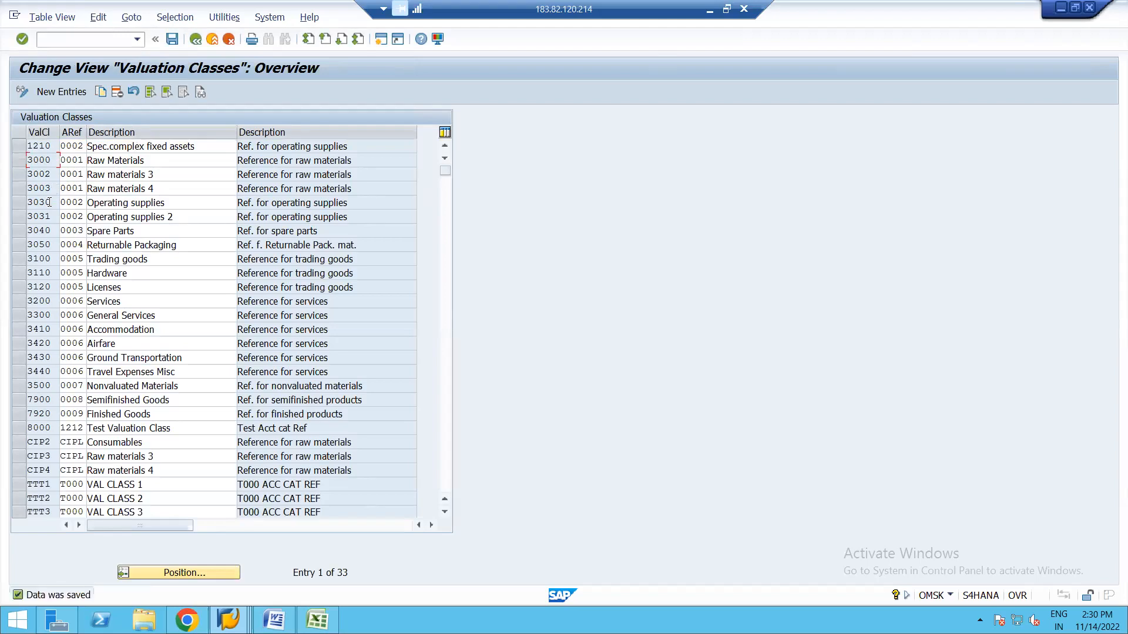
Mark valuation classes 3000, 3002, 3003 and 3030 in the table.
{"action": "left_click", "coordinate": [18, 161]}
{"action": "left_click", "coordinate": [17, 175]}
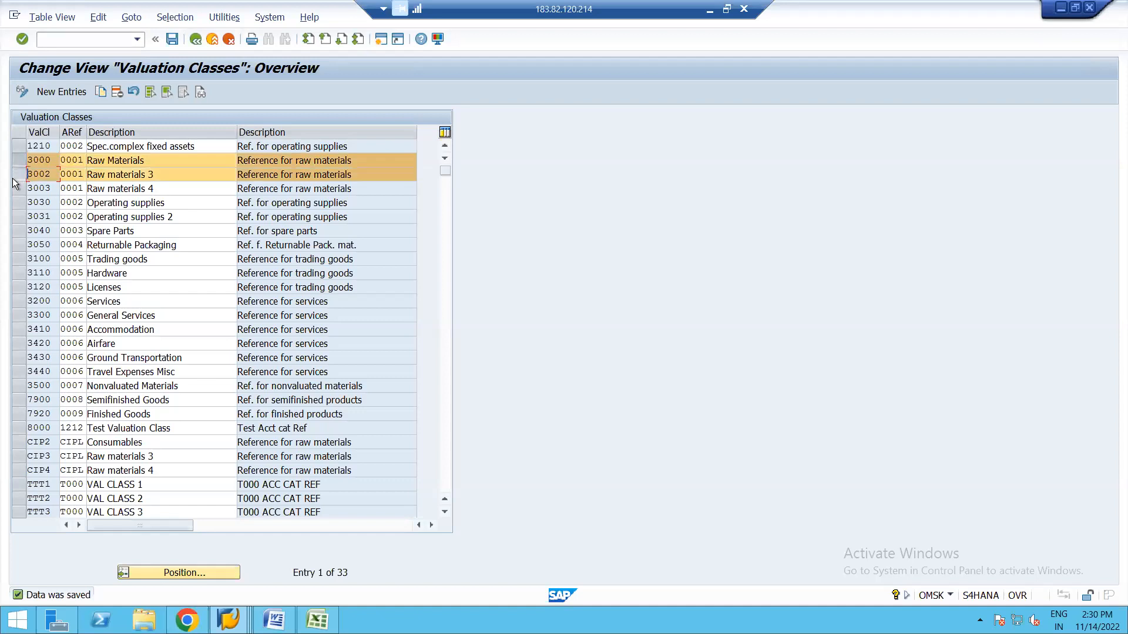
{"action": "left_click", "coordinate": [17, 189]}
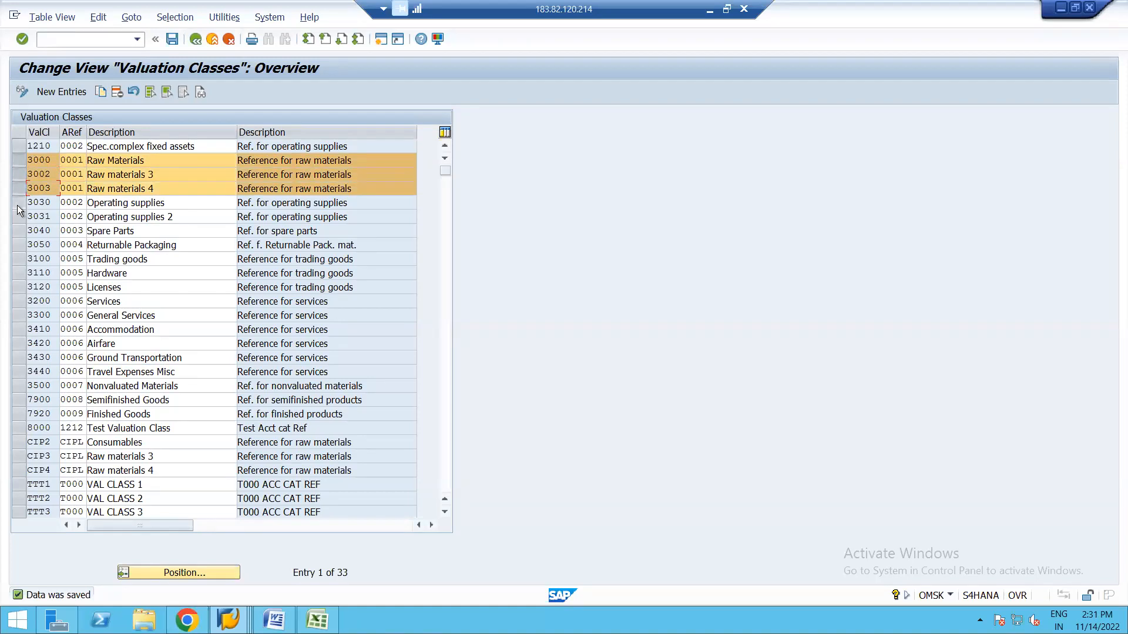
{"action": "left_click", "coordinate": [17, 203]}
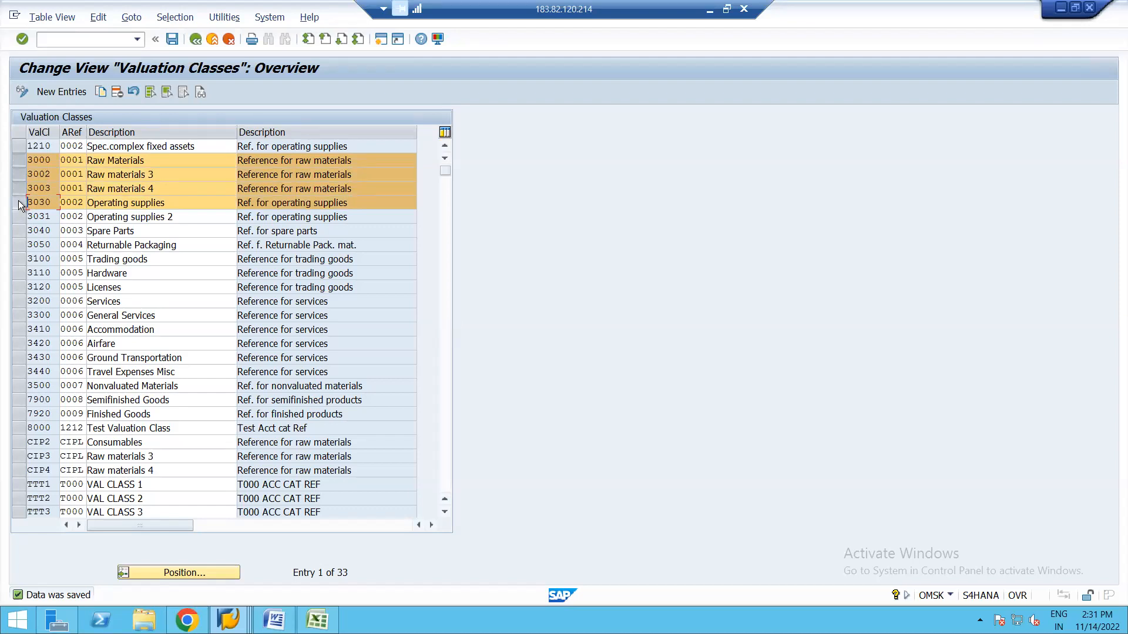
{"action": "left_click", "coordinate": [18, 203]}
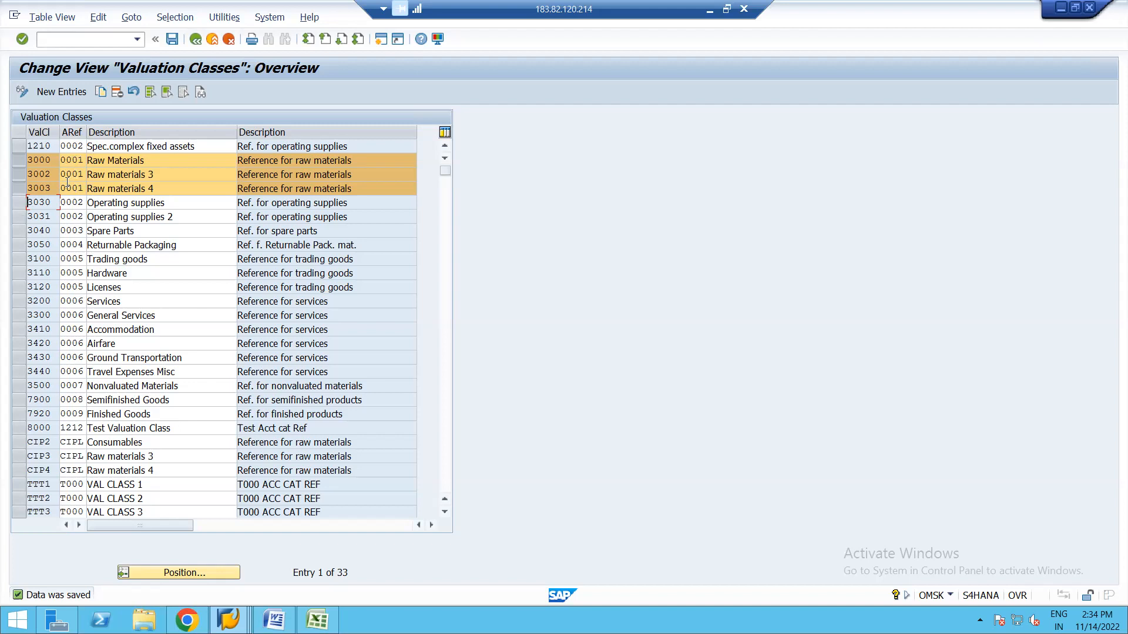
{"action": "left_click", "coordinate": [173, 39]}
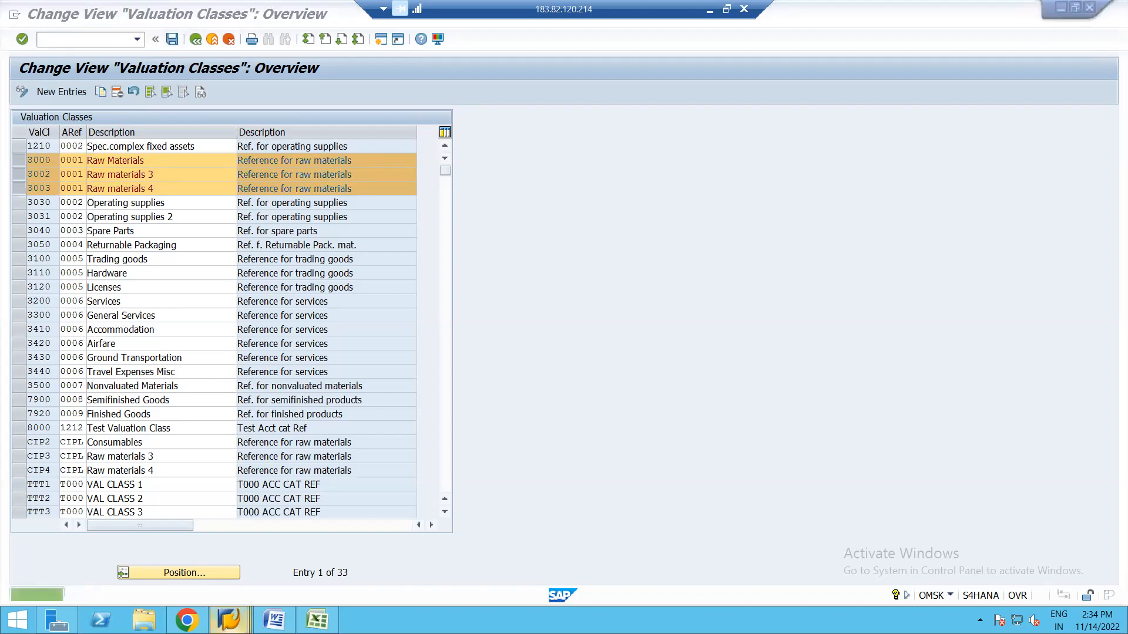
In a new session, run MM03 for material 2154.
{"action": "left_click", "coordinate": [229, 620]}
{"action": "left_click", "coordinate": [239, 541]}
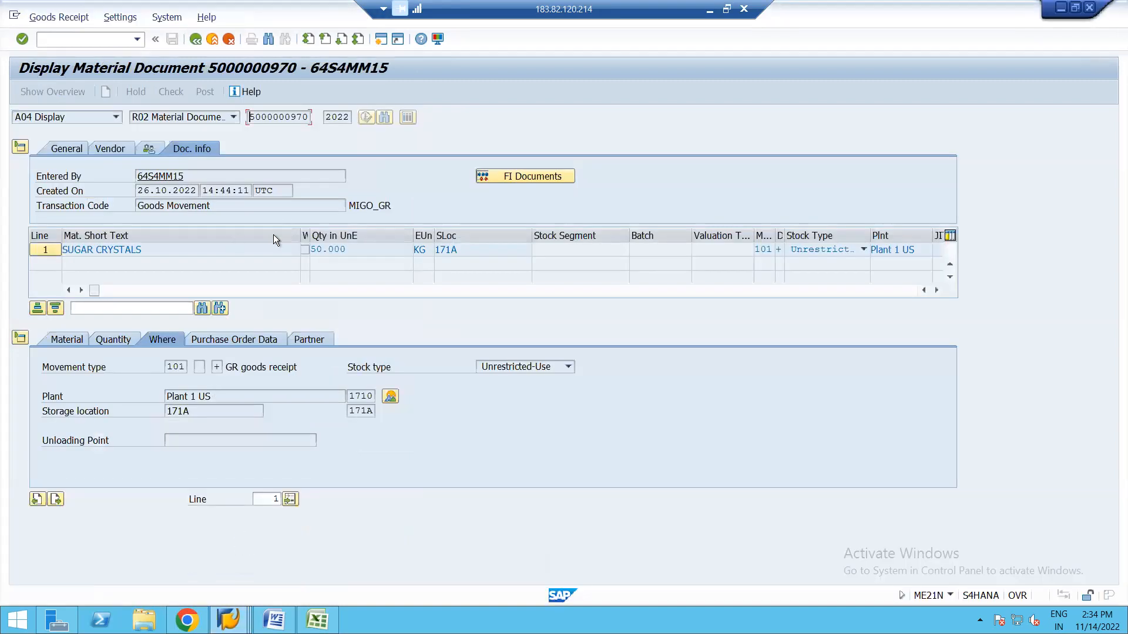
{"action": "left_click", "coordinate": [382, 39]}
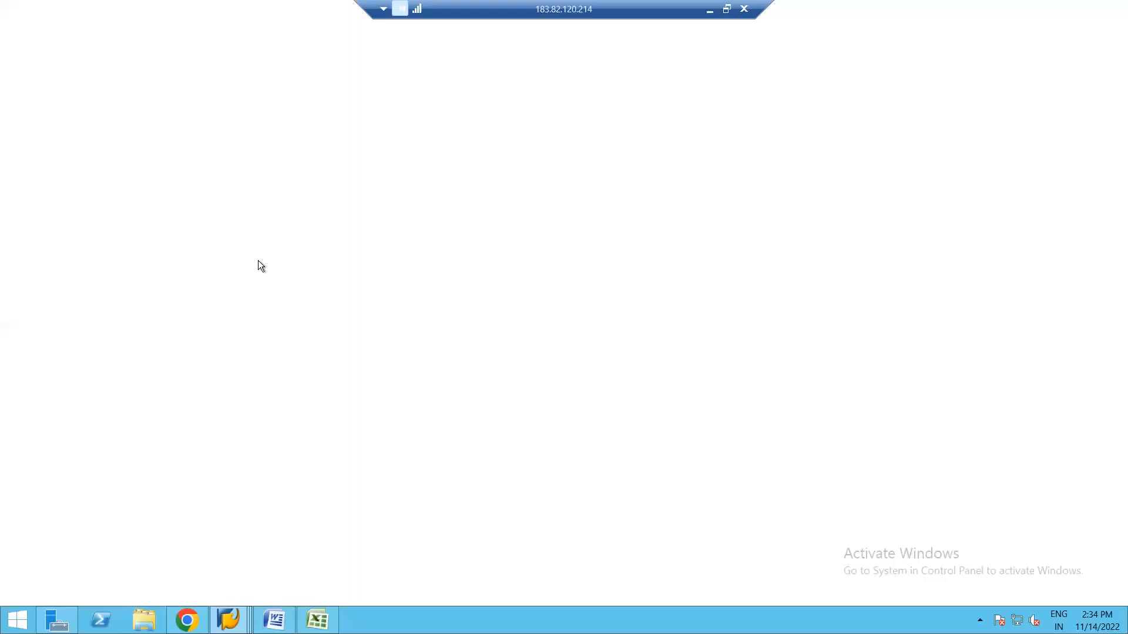
{"action": "type", "text": "mm03"}
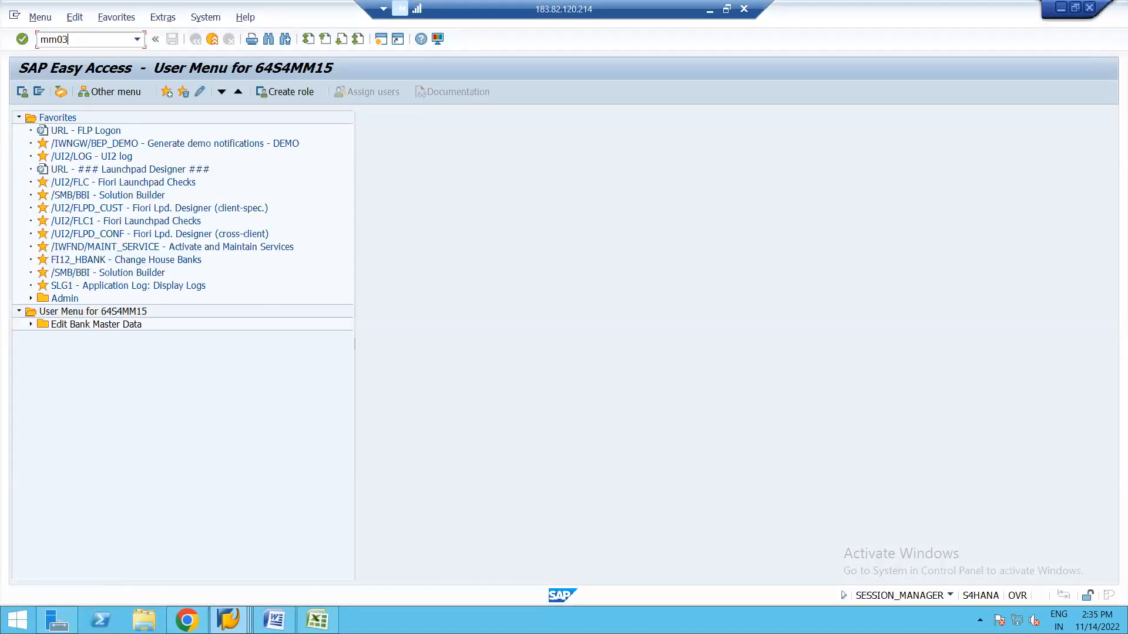
{"action": "key", "text": "Return"}
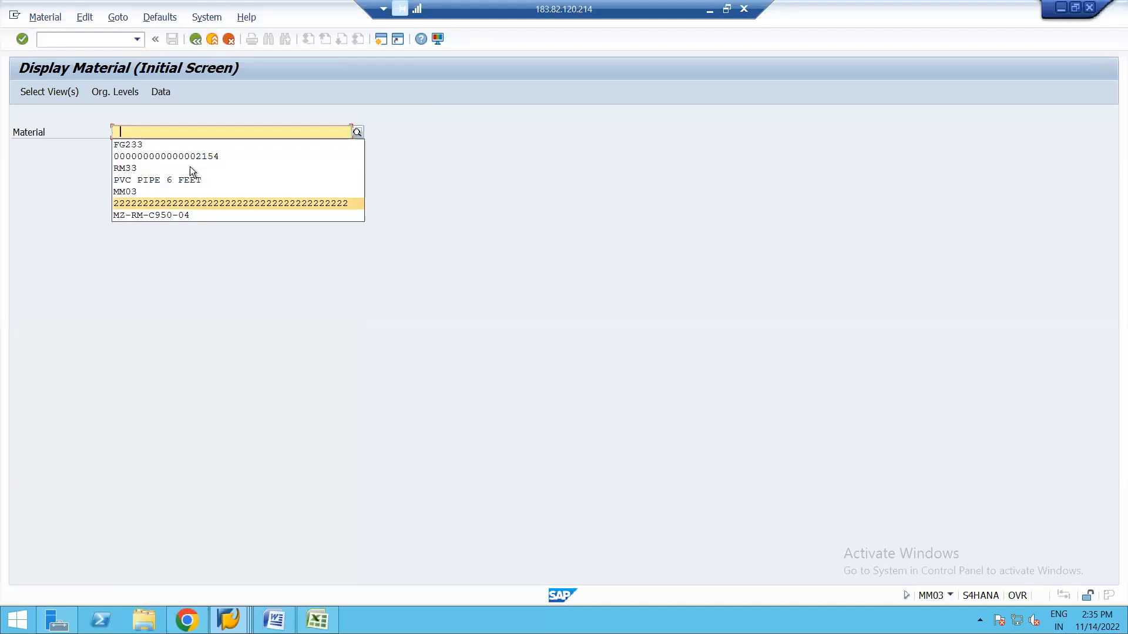
{"action": "key", "text": "BackSpace"}
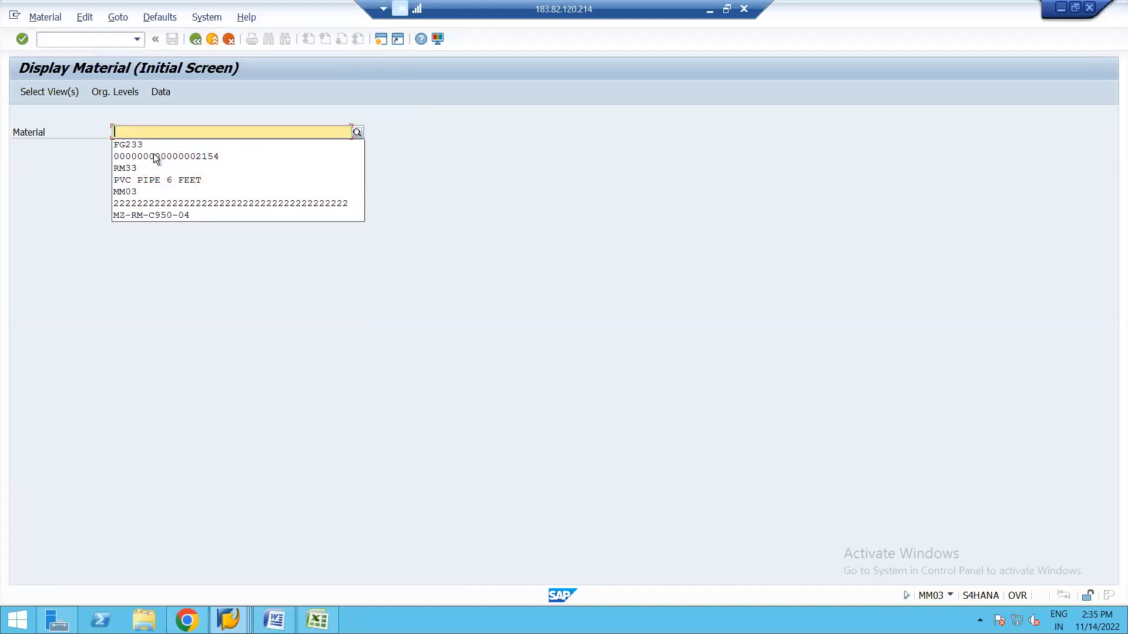
{"action": "type", "text": "2154"}
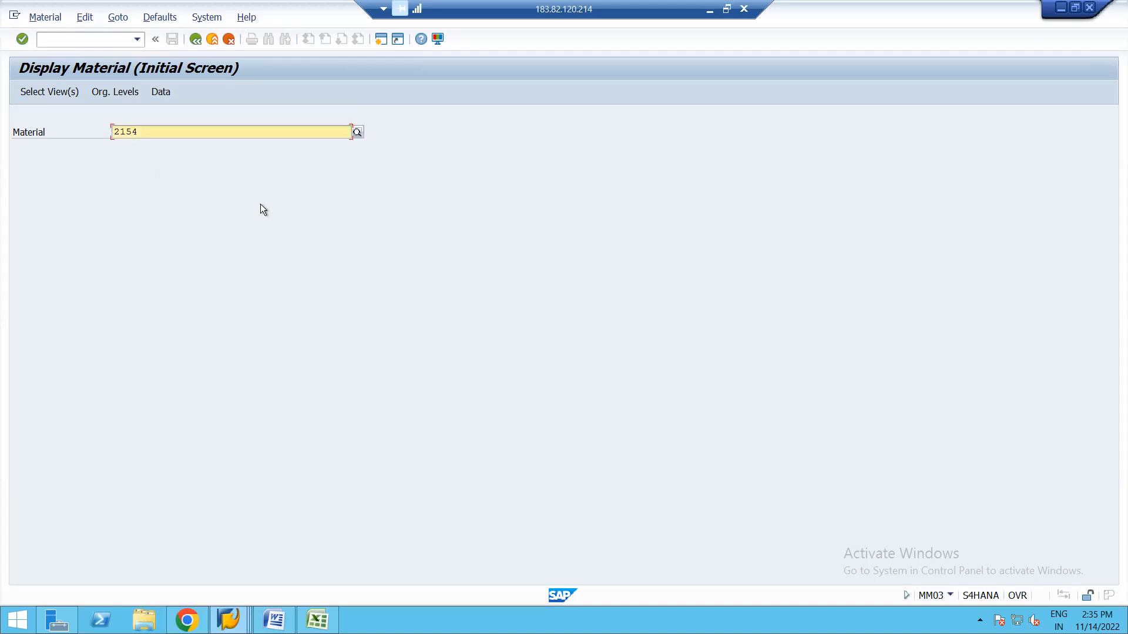
{"action": "key", "text": "Return"}
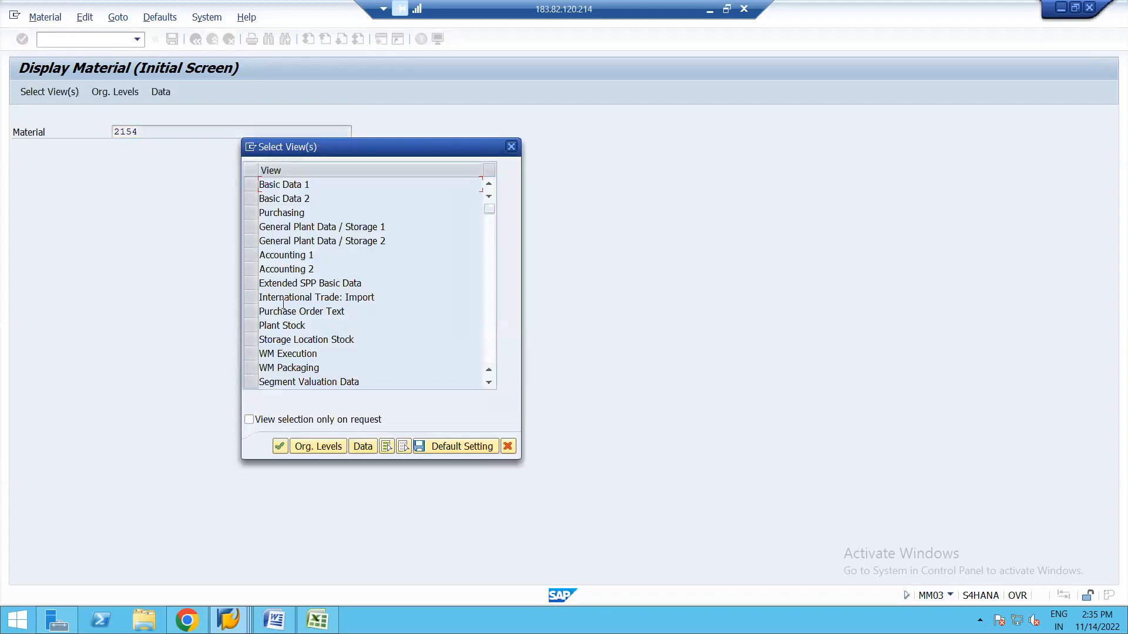
Show the Accounting 1 view for plant 1710 and list the allowed valuation classes.
{"action": "left_click", "coordinate": [249, 256]}
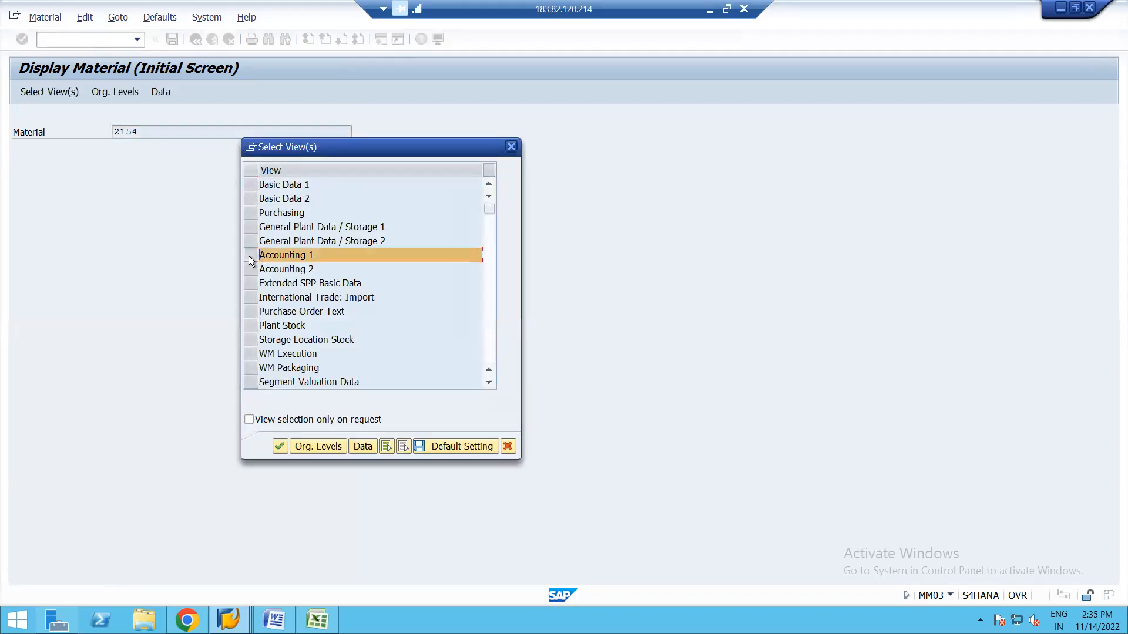
{"action": "key", "text": "Return"}
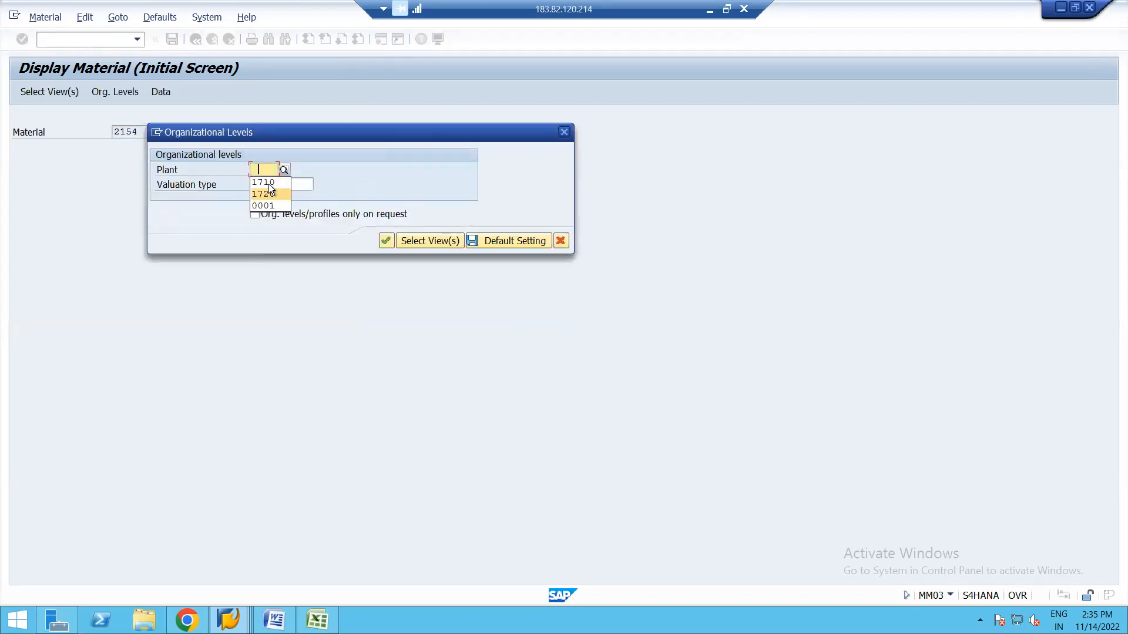
{"action": "key", "text": "Return"}
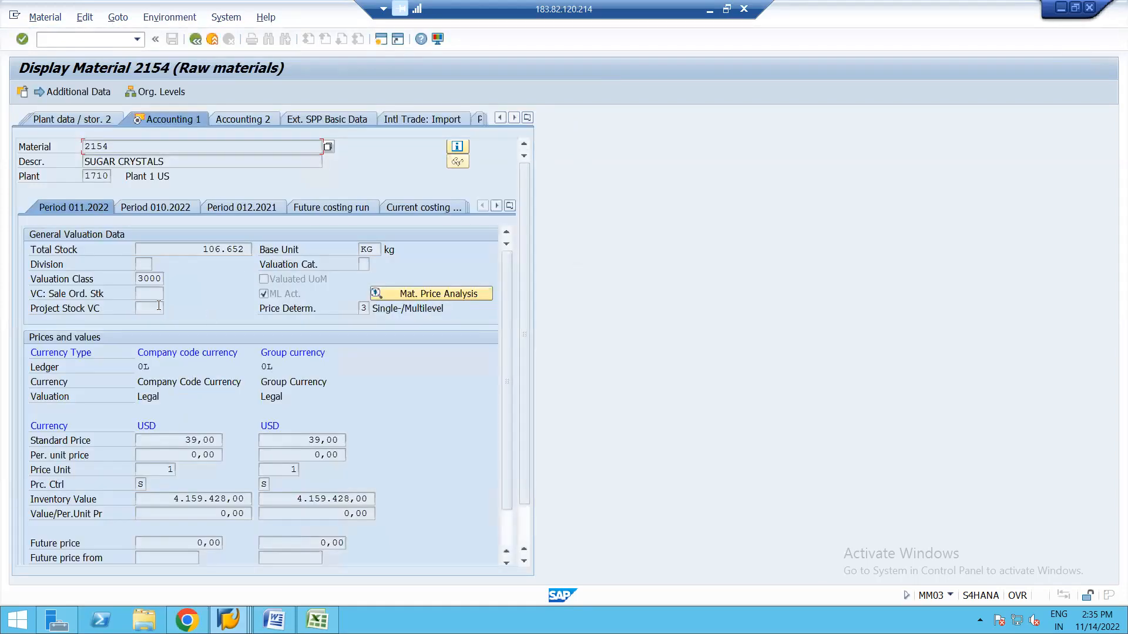
{"action": "left_click", "coordinate": [154, 277]}
{"action": "left_click", "coordinate": [168, 279]}
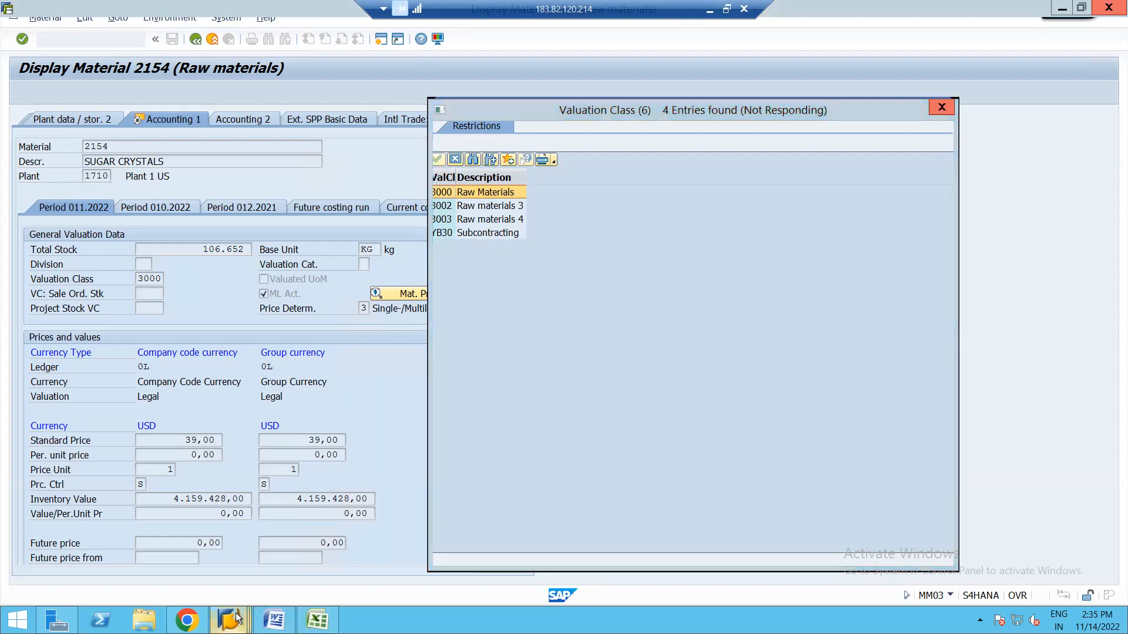
In the Valuation Classes table, jump to YB30, delete the marked classes including YB30, and save.
{"action": "mouse_move", "coordinate": [235, 612]}
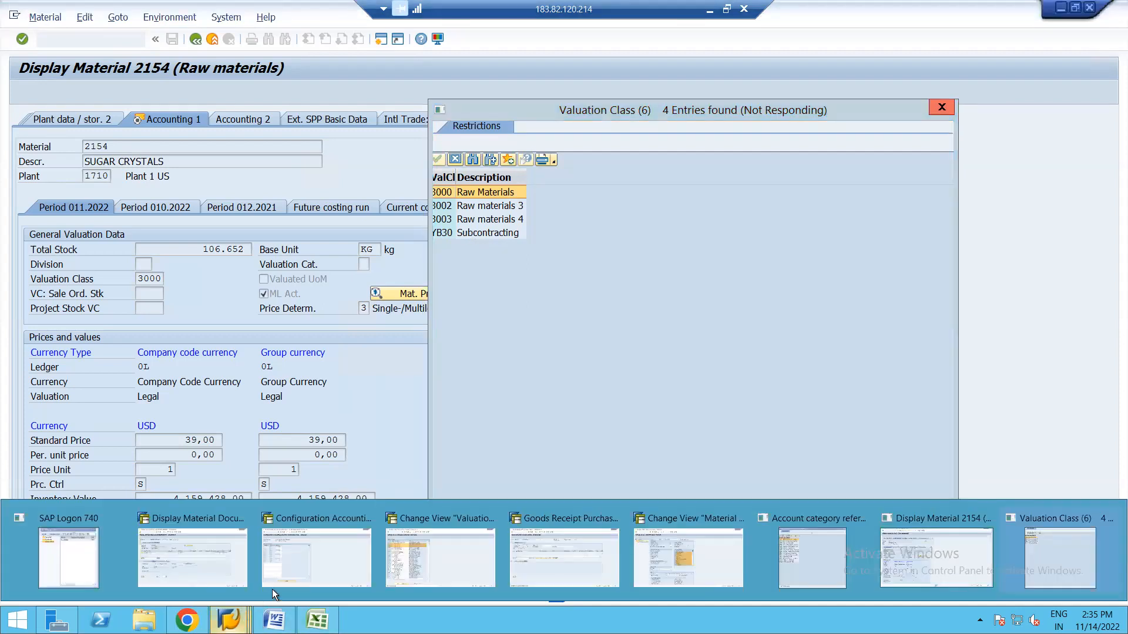
{"action": "left_click", "coordinate": [438, 556]}
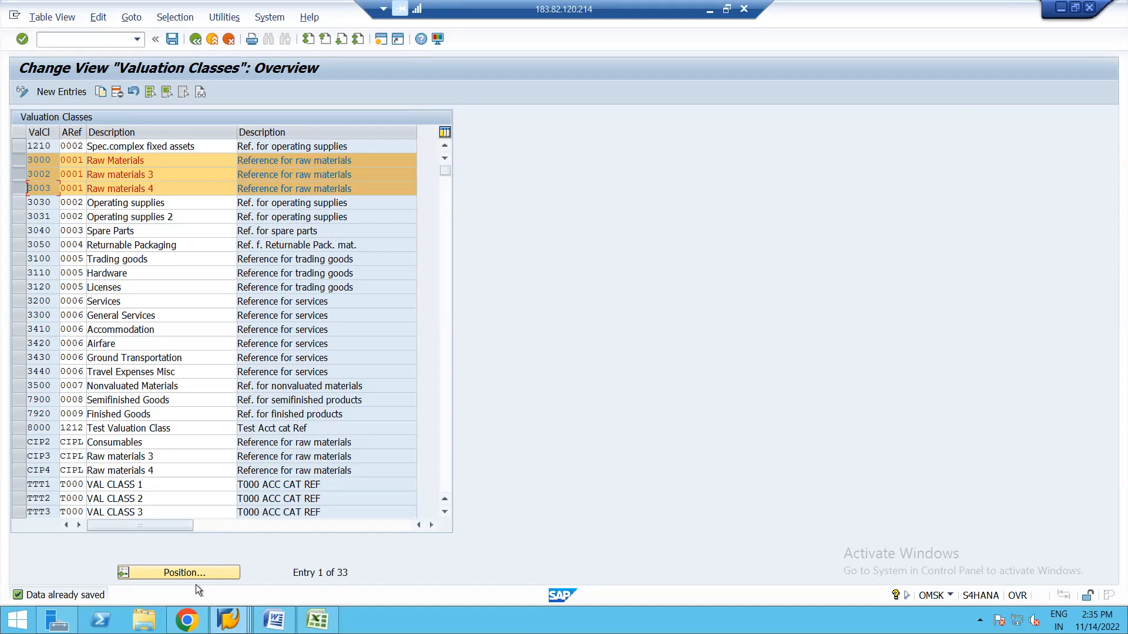
{"action": "left_click", "coordinate": [149, 573]}
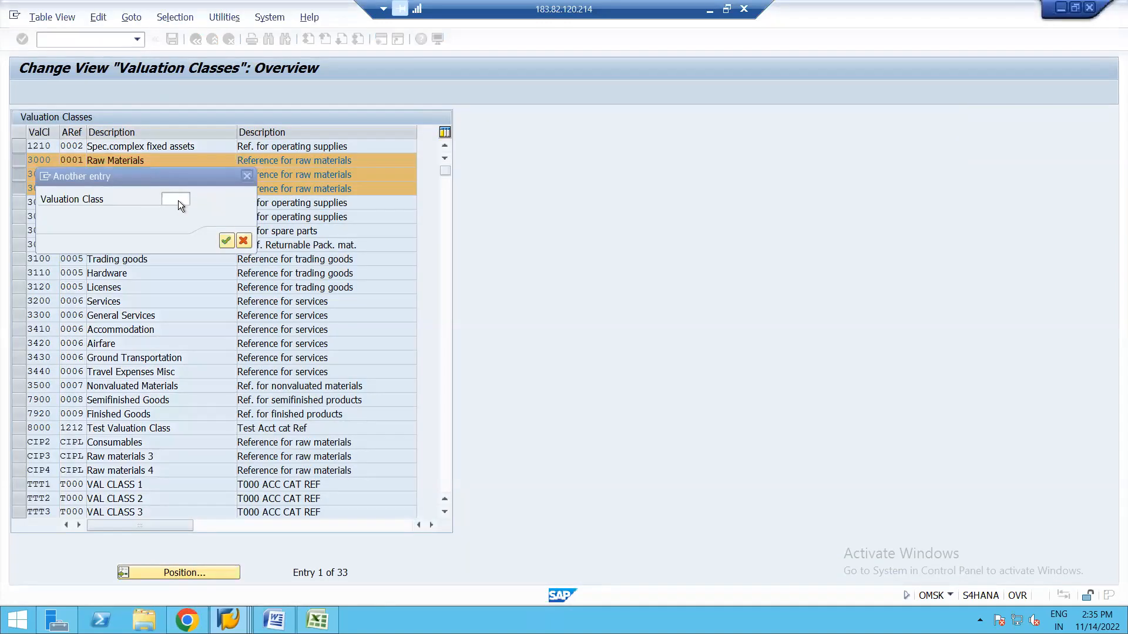
{"action": "left_click", "coordinate": [180, 200]}
{"action": "type", "text": "yb30"}
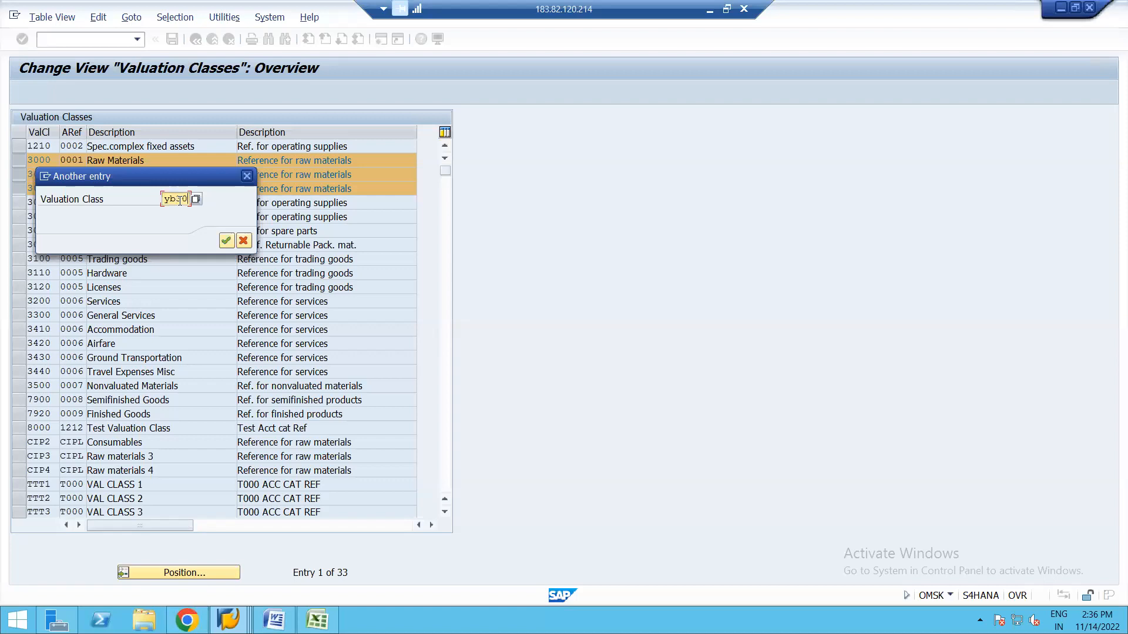
{"action": "key", "text": "Return"}
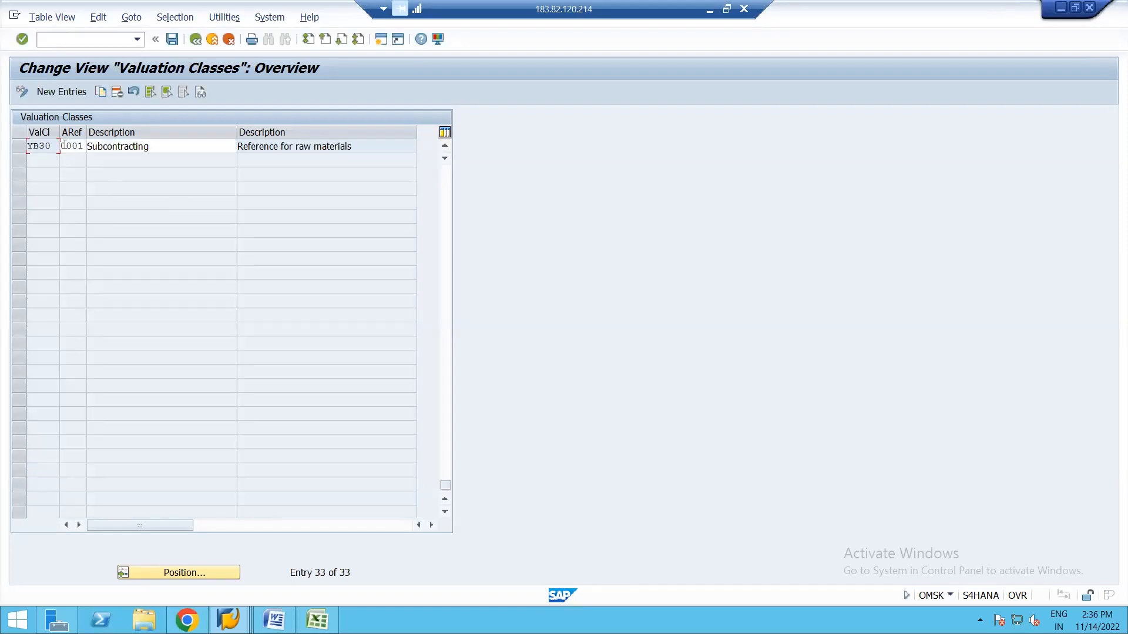
{"action": "left_click", "coordinate": [17, 146]}
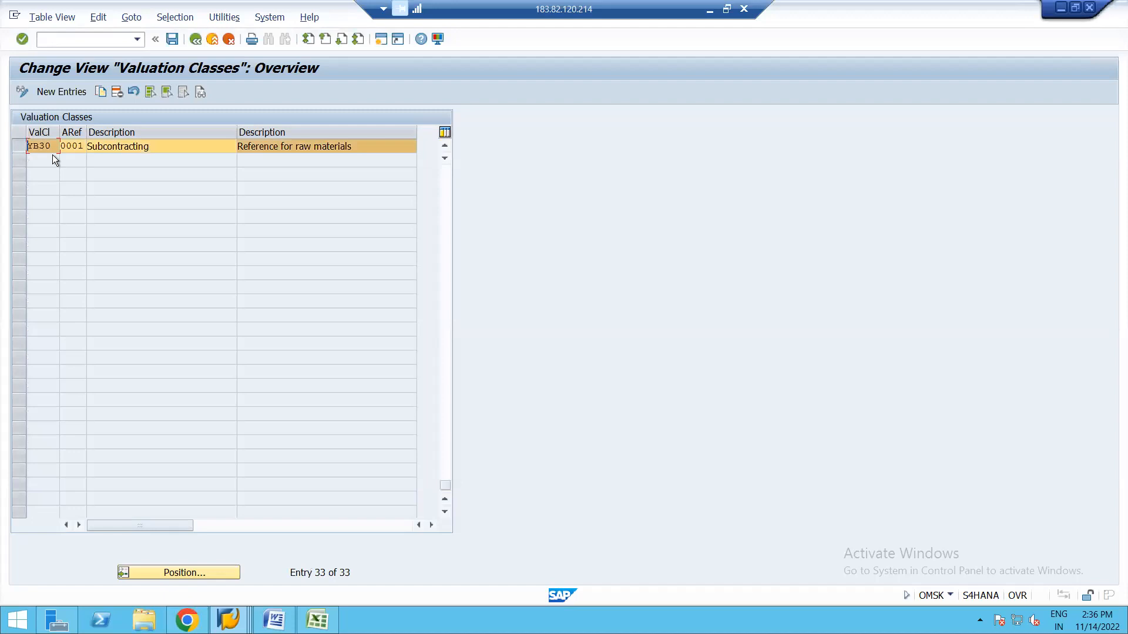
{"action": "left_click", "coordinate": [117, 91]}
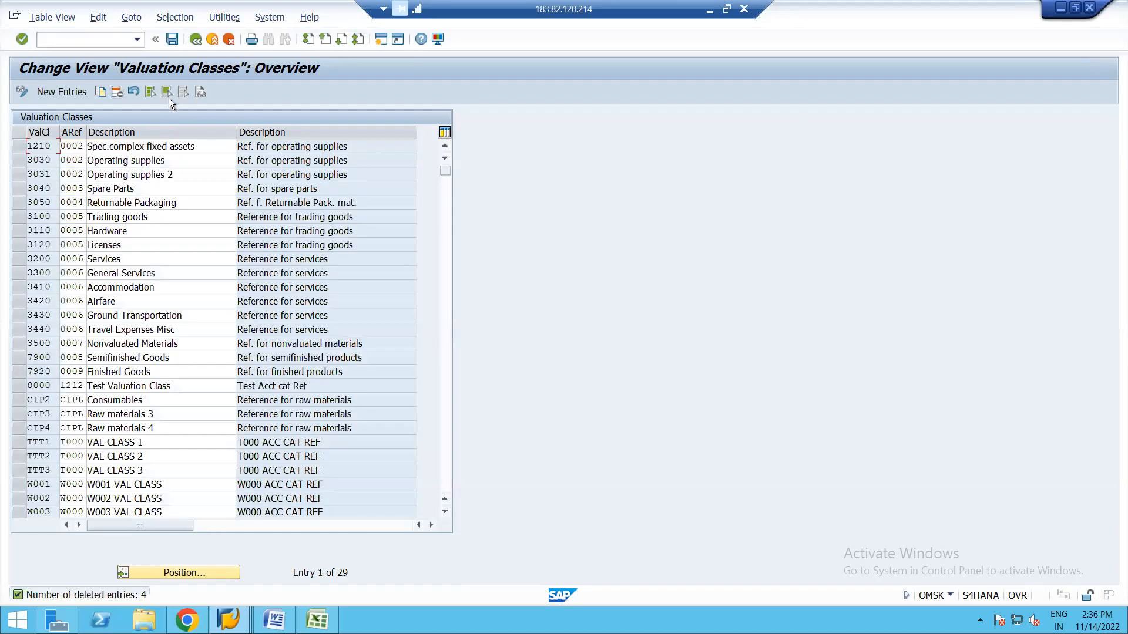
{"action": "left_click", "coordinate": [173, 38]}
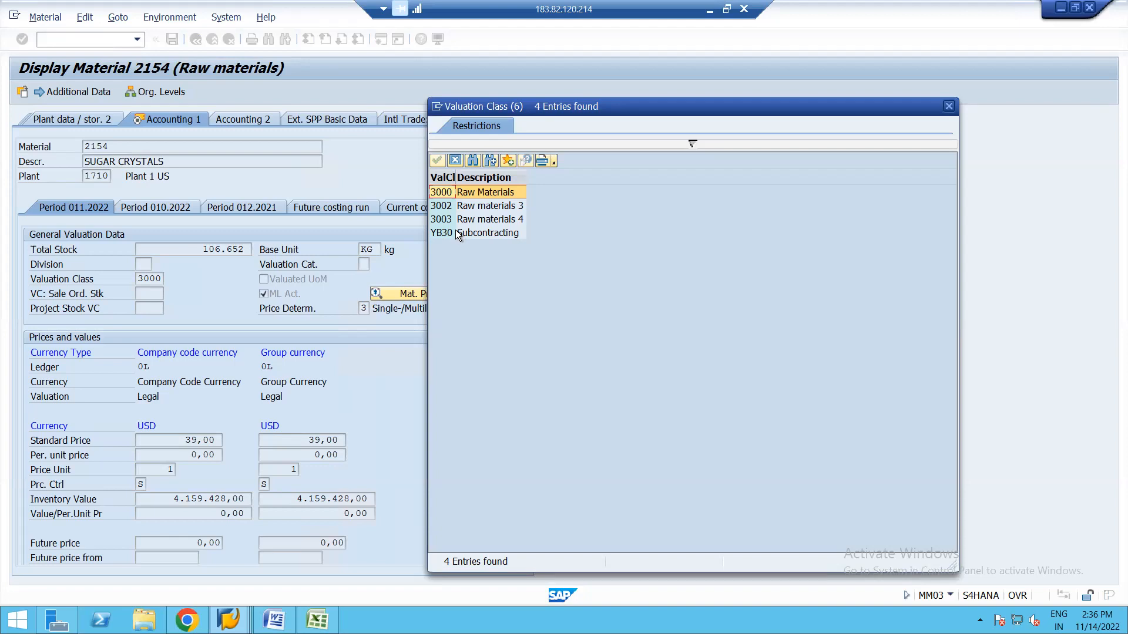
Display material 2154's Accounting 1 view for plant 1710.
{"action": "left_click", "coordinate": [454, 159]}
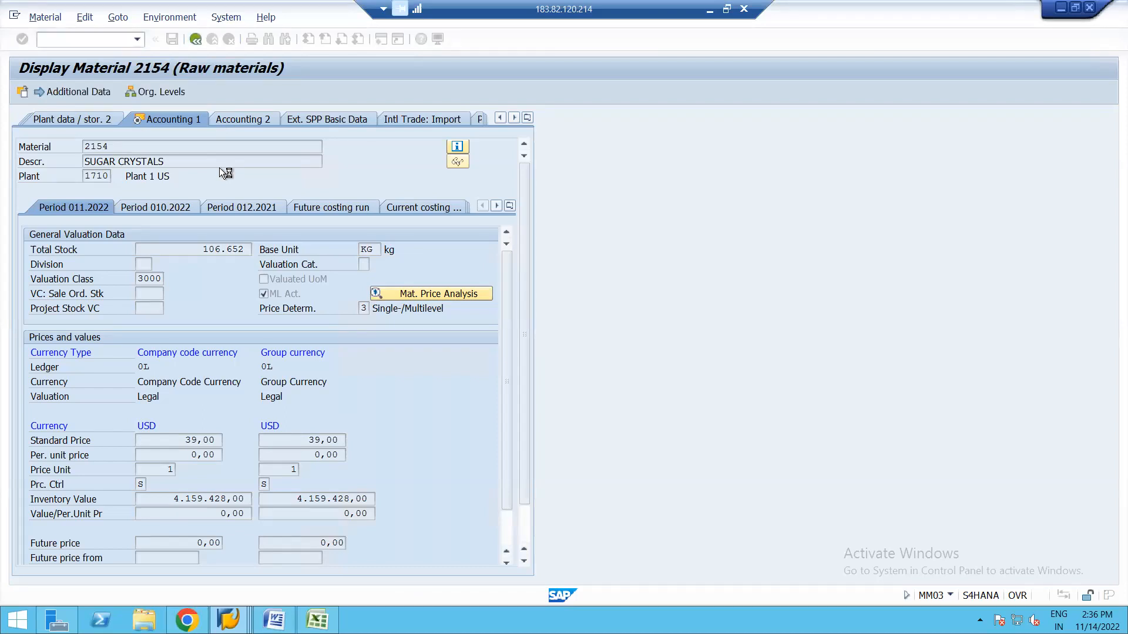
{"action": "key", "text": "Return"}
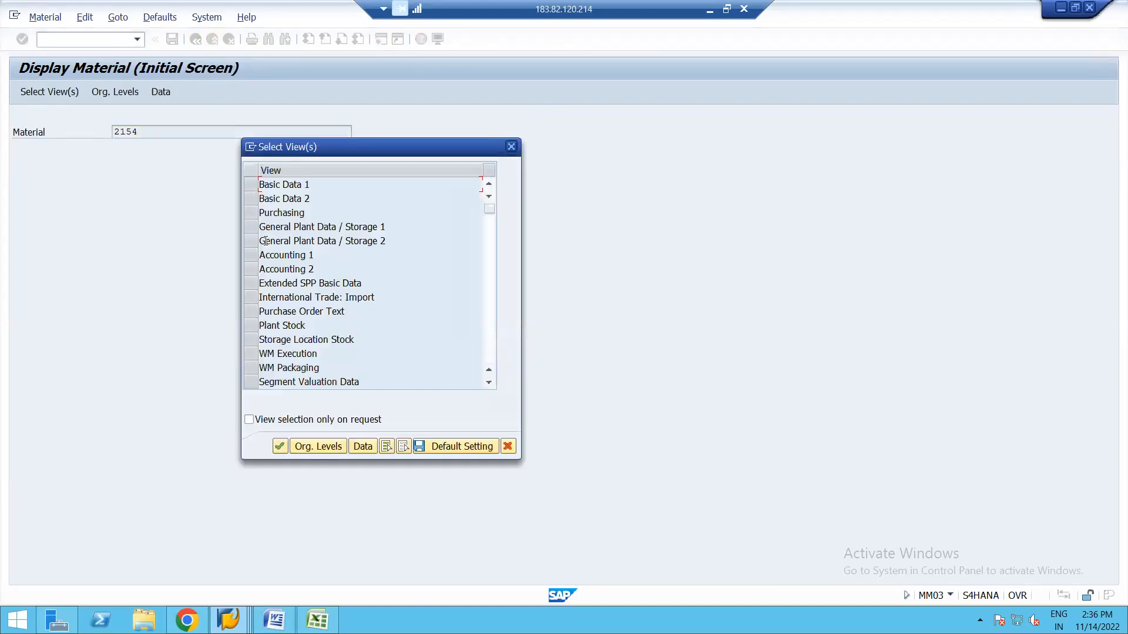
{"action": "left_click", "coordinate": [252, 255]}
{"action": "key", "text": "Return"}
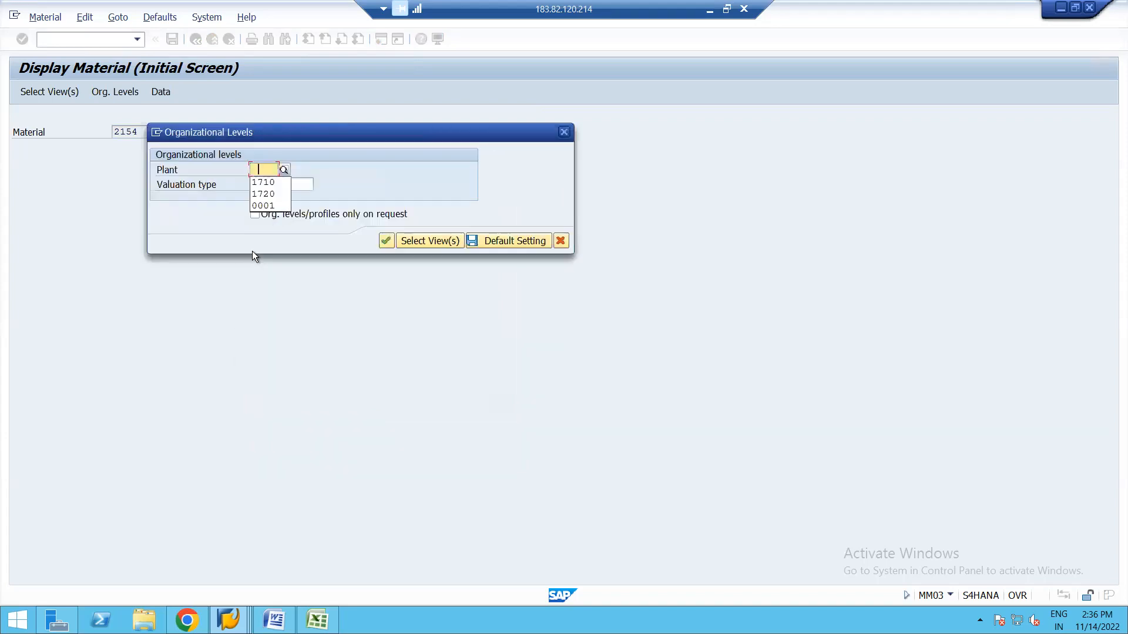
{"action": "left_click", "coordinate": [260, 182]}
{"action": "key", "text": "Return"}
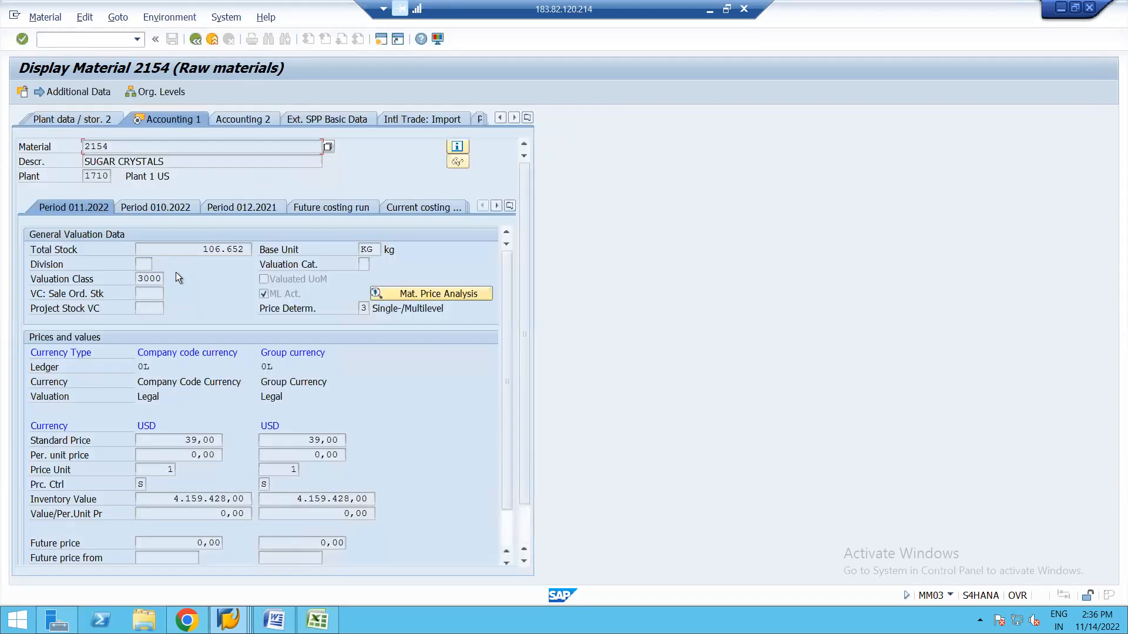
Look up the possible values for valuation class 3000 and find none.
{"action": "left_click", "coordinate": [154, 279]}
{"action": "left_click", "coordinate": [169, 280]}
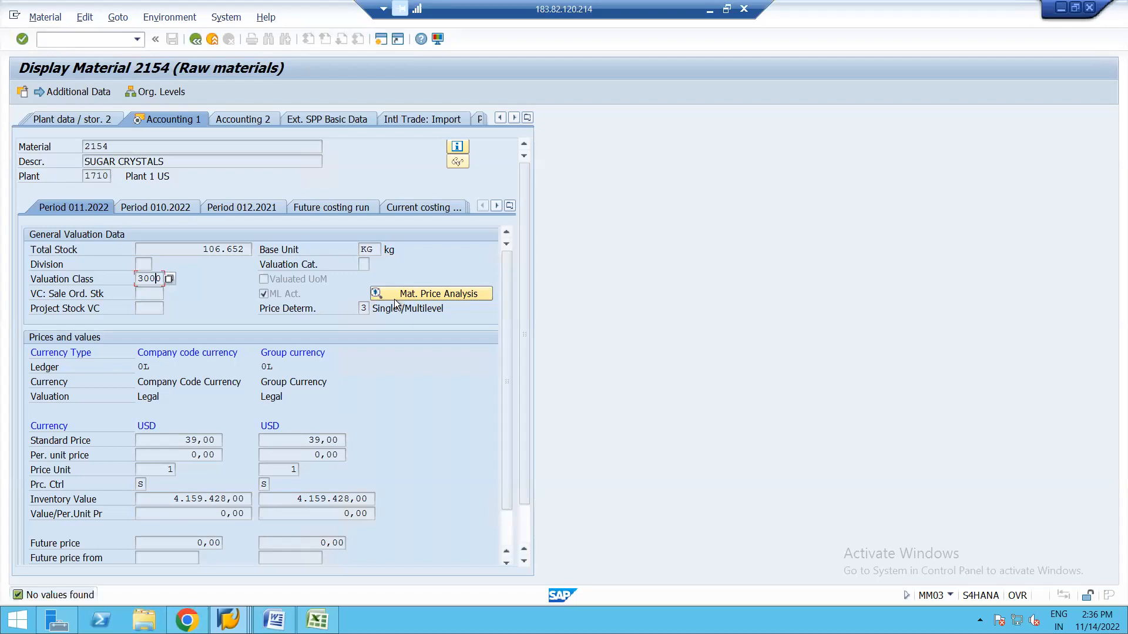
{"action": "left_click", "coordinate": [169, 278]}
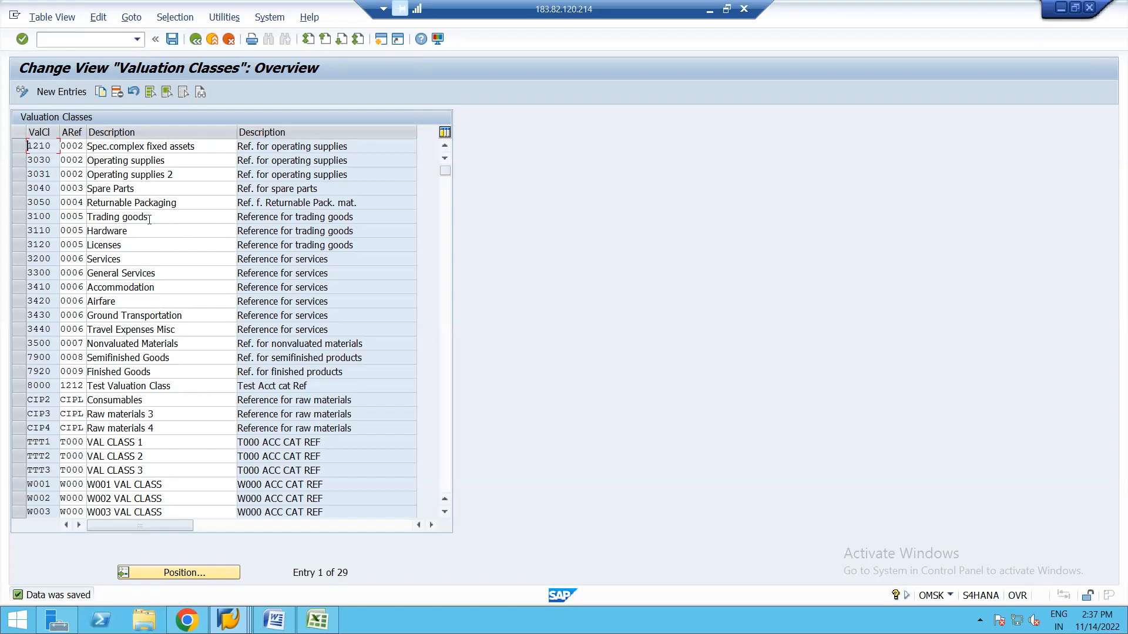
Position the valuation classes list at 3000, which lands on 3030 Operating supplies.
{"action": "left_click", "coordinate": [168, 571]}
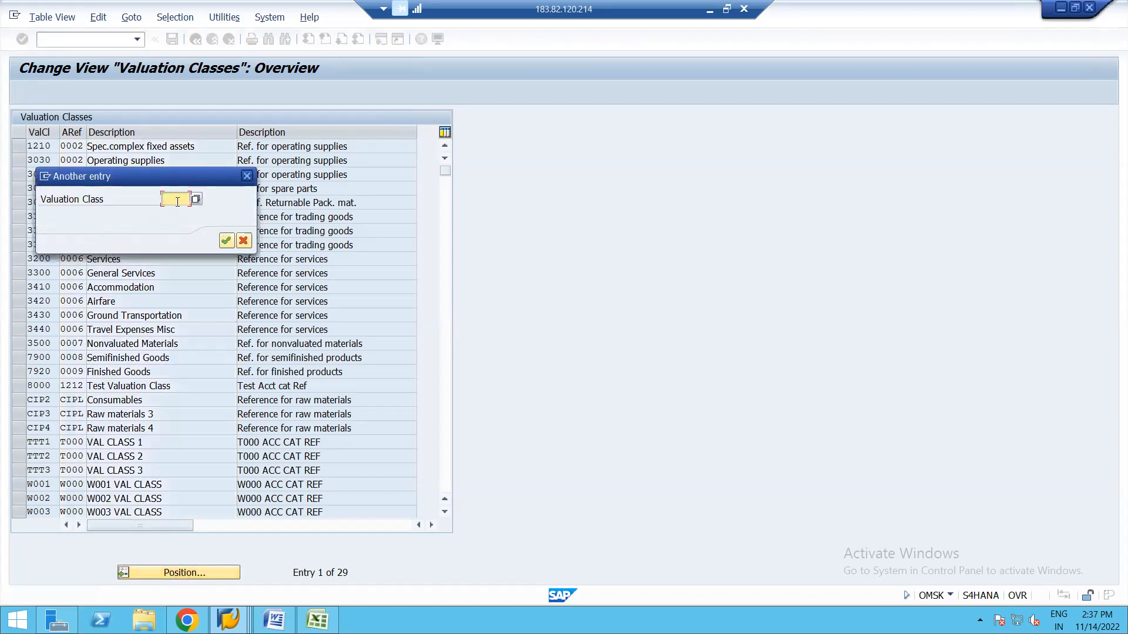
{"action": "type", "text": "3000"}
{"action": "key", "text": "Return"}
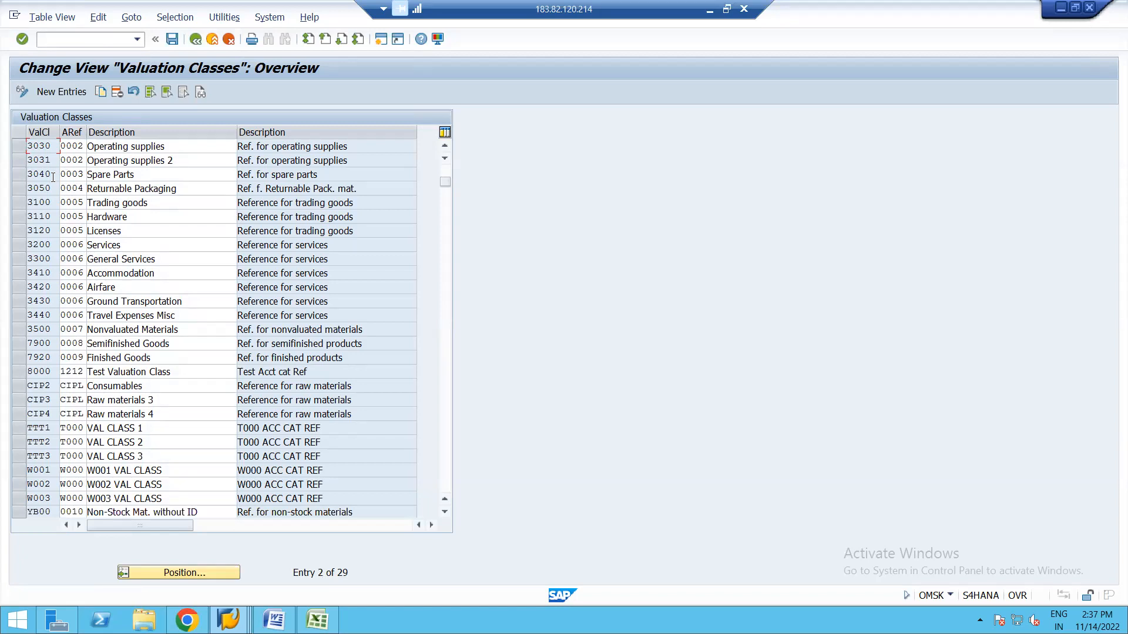
Add valuation class 3000 under reference 0001, described 'Raw Material Grocery'.
{"action": "left_click", "coordinate": [58, 93]}
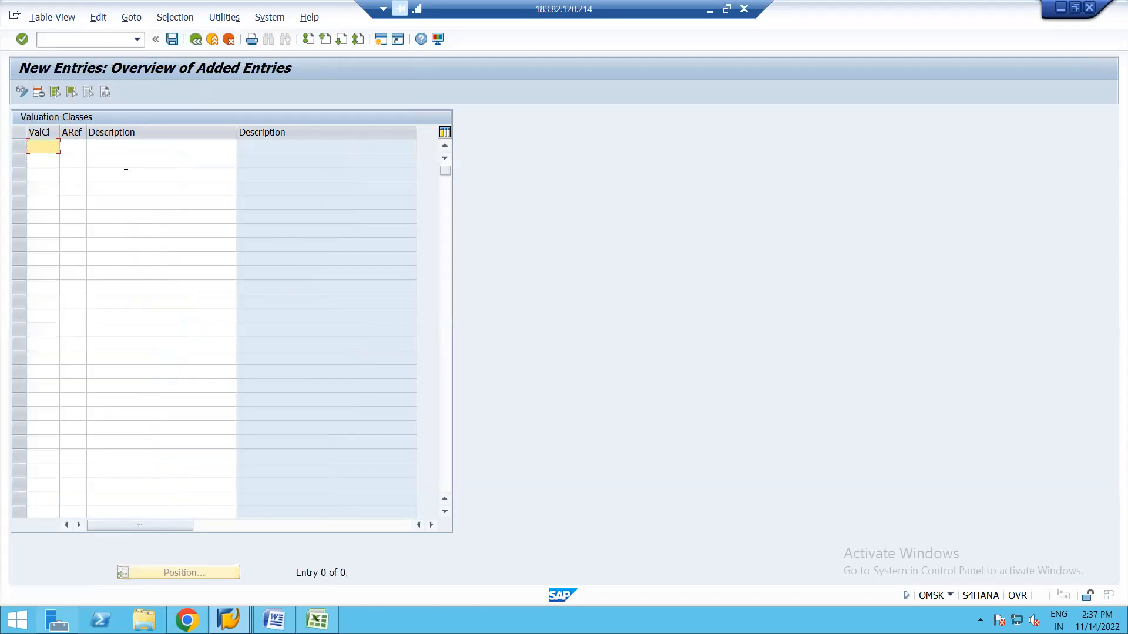
{"action": "type", "text": "3000"}
{"action": "left_click", "coordinate": [73, 148]}
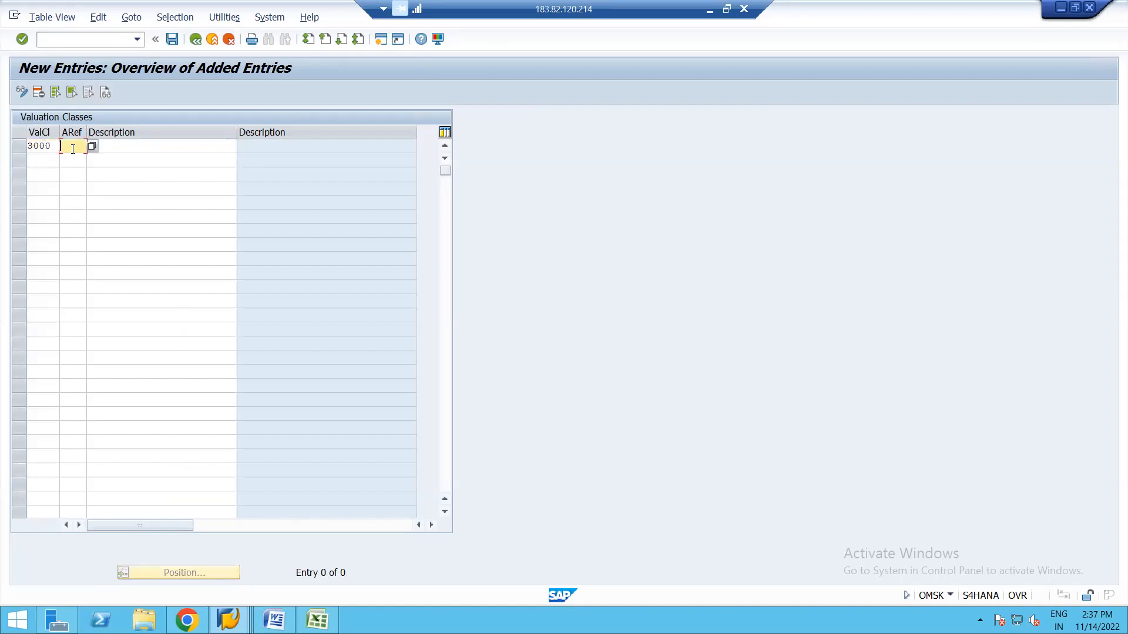
{"action": "type", "text": "0001"}
{"action": "left_click", "coordinate": [118, 146]}
{"action": "key", "text": "alt+Tab"}
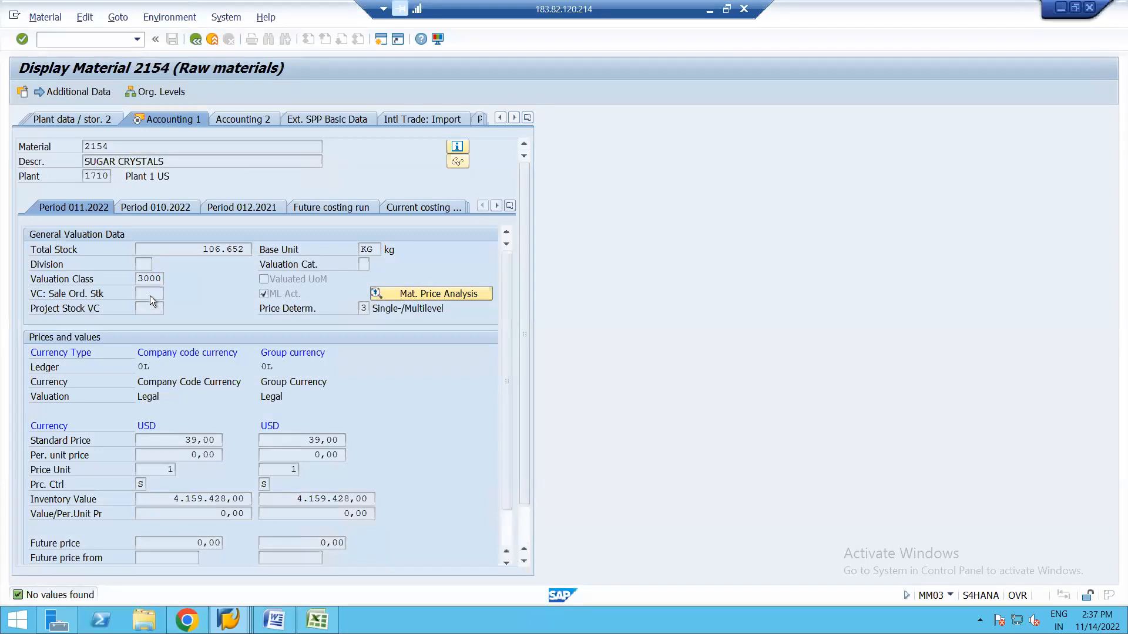
{"action": "double_click", "coordinate": [155, 278]}
{"action": "left_click", "coordinate": [168, 281]}
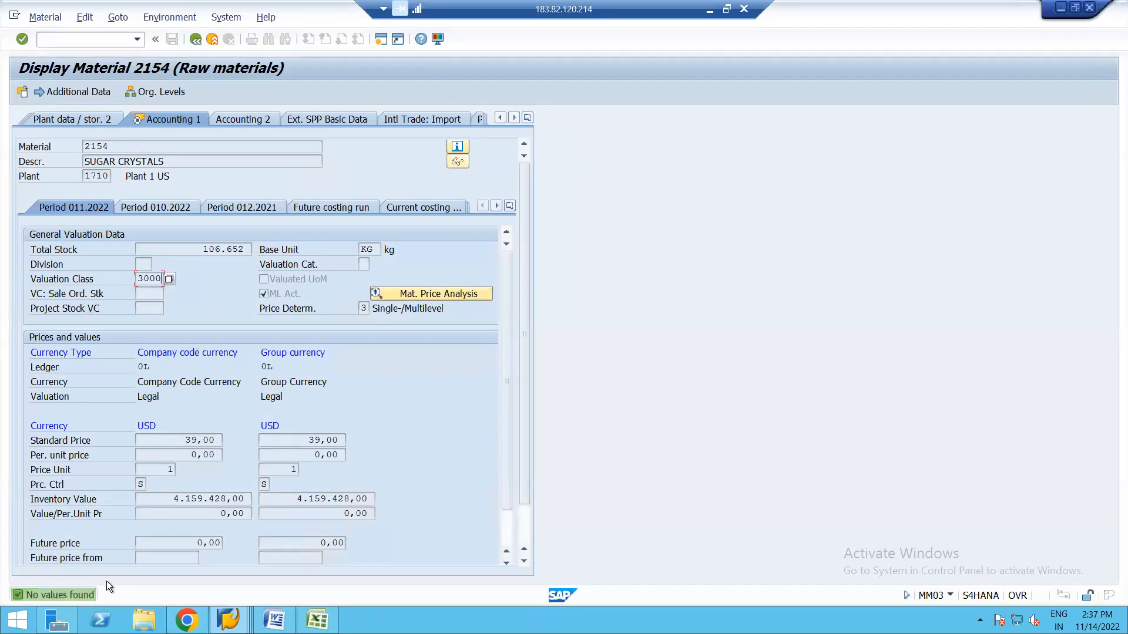
{"action": "key", "text": "alt+Tab"}
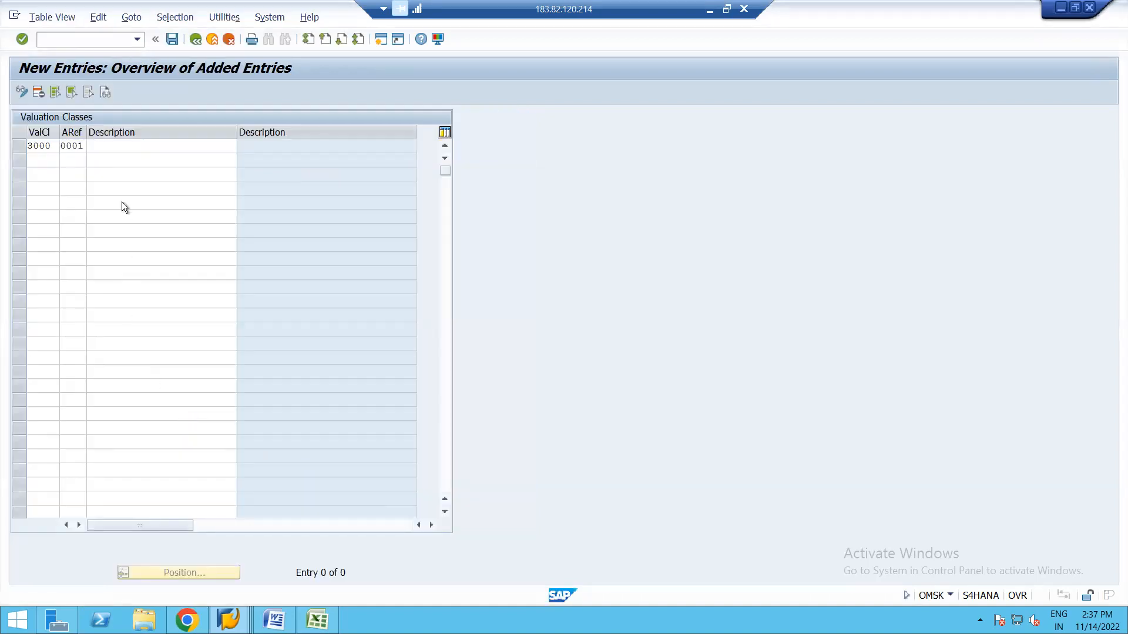
{"action": "key", "text": "Return"}
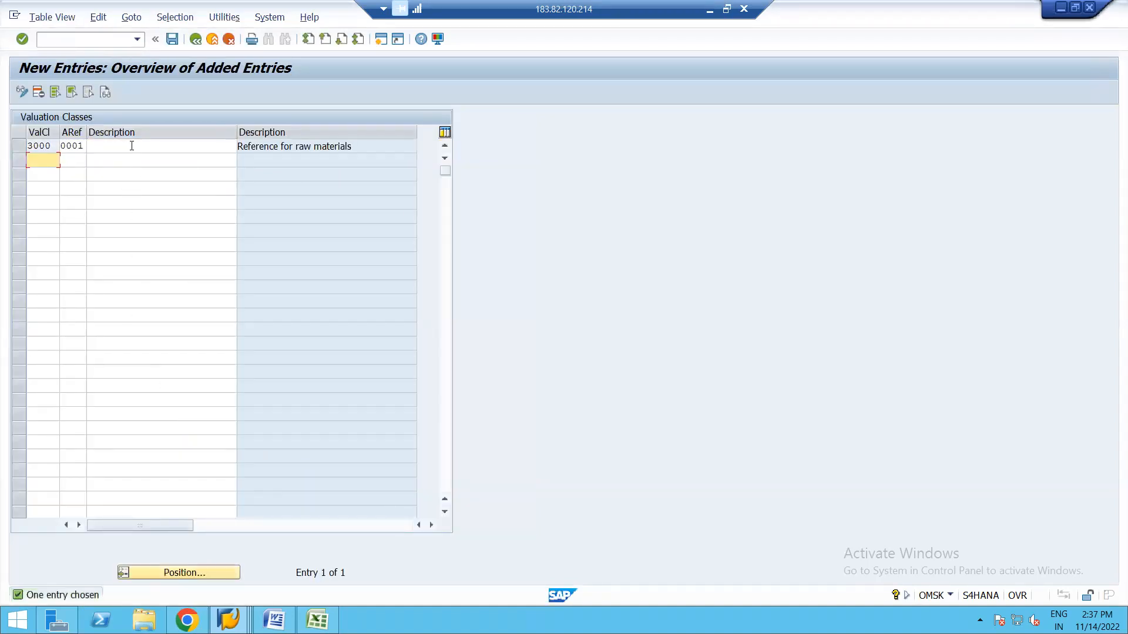
{"action": "left_click", "coordinate": [131, 144]}
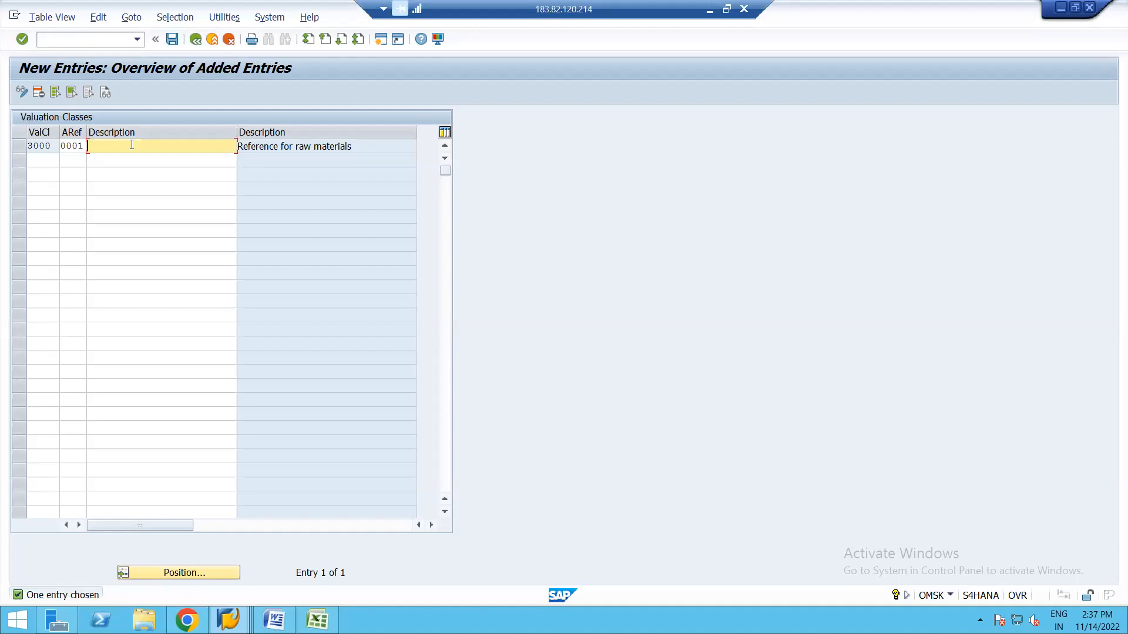
{"action": "type", "text": "Raw Material Grocery"}
Add valuation class 3001 under reference 0001, described 'Raw Material Chocolate'.
{"action": "left_click", "coordinate": [41, 158]}
{"action": "type", "text": "3001"}
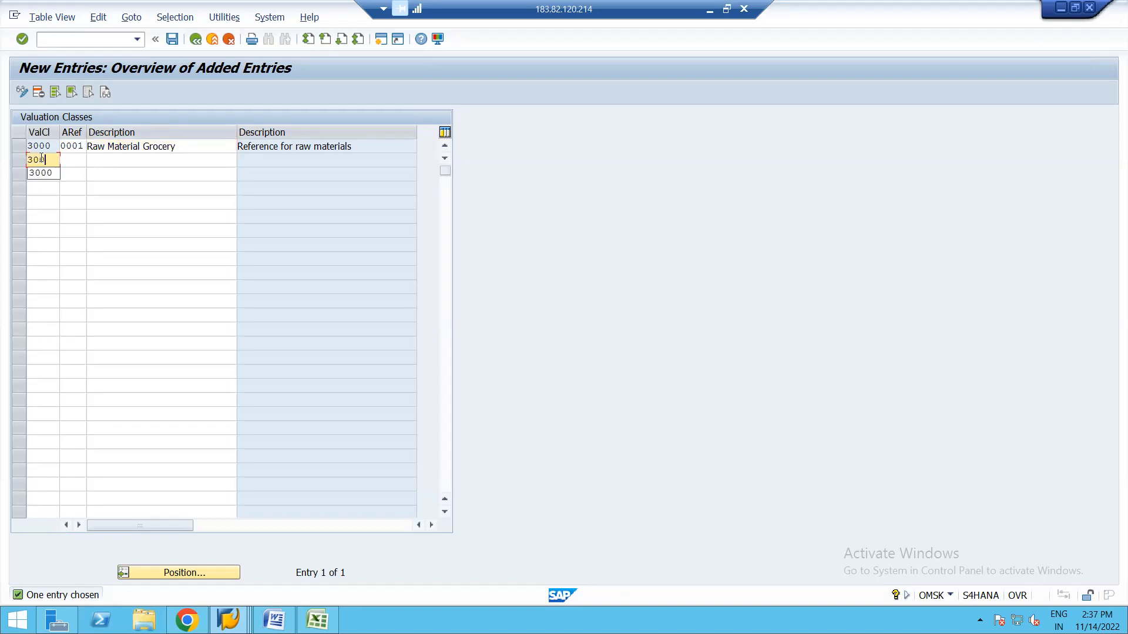
{"action": "left_click", "coordinate": [77, 159]}
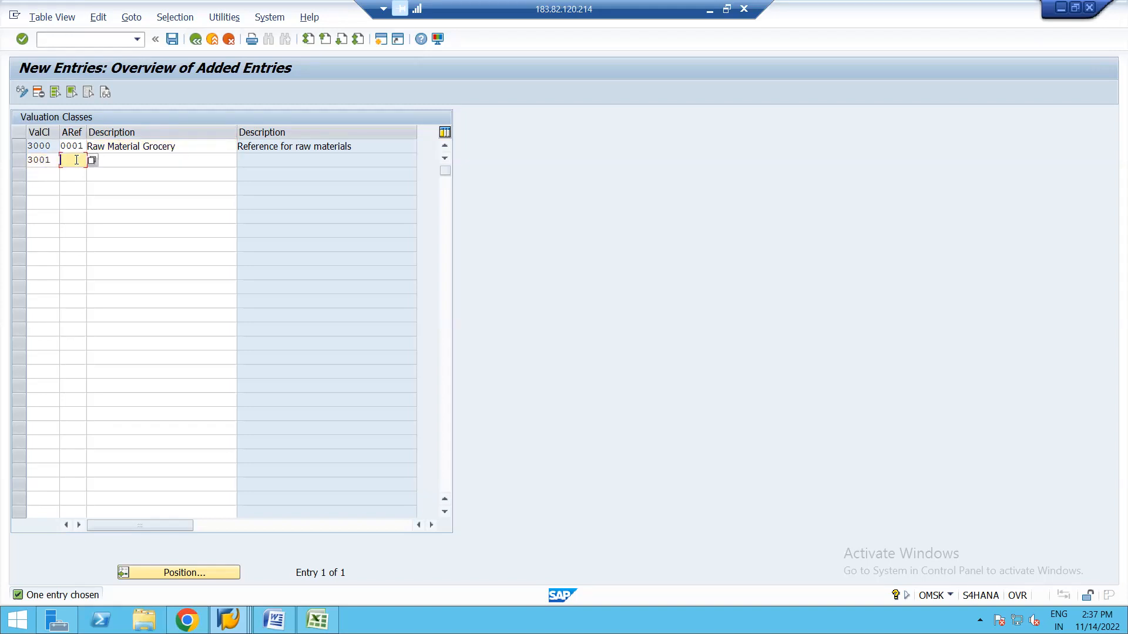
{"action": "type", "text": "0001"}
{"action": "left_click", "coordinate": [113, 160]}
{"action": "type", "text": "Raw"}
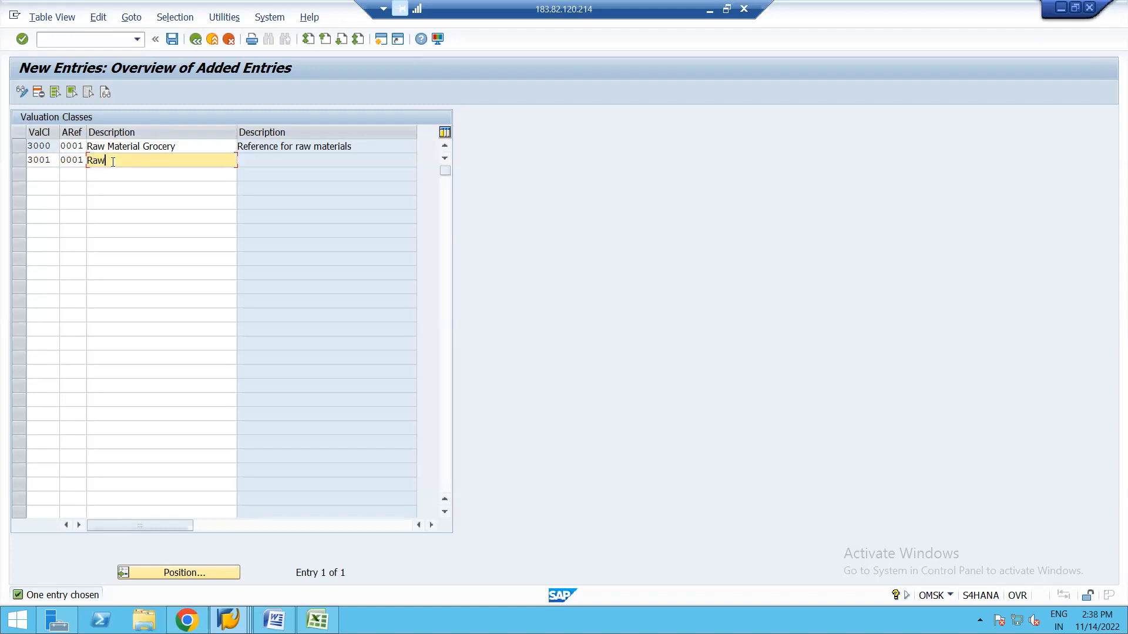
{"action": "type", "text": " Material"}
{"action": "type", "text": "Confectionar"}
{"action": "key", "text": "BackSpace"}
{"action": "key", "text": "BackSpace"}
{"action": "type", "text": "ar"}
{"action": "key", "text": "BackSpace"}
{"action": "key", "text": "BackSpace"}
{"action": "key", "text": "BackSpace"}
{"action": "type", "text": "n"}
{"action": "key", "text": "Tab"}
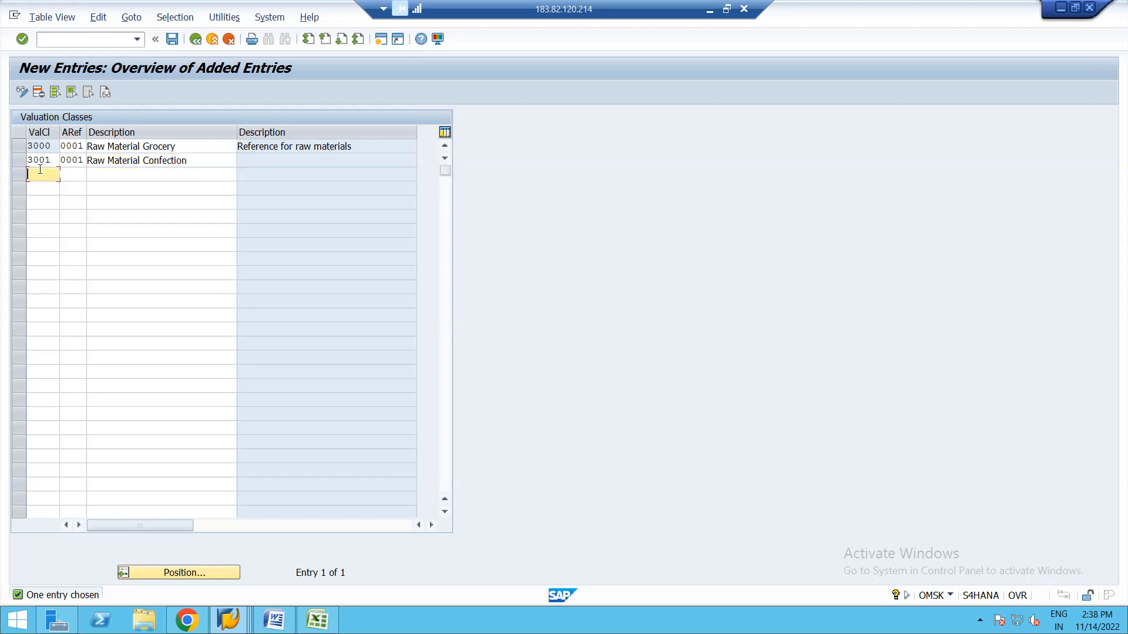
{"action": "left_click", "coordinate": [197, 159]}
{"action": "key", "text": "BackSpace"}
{"action": "key", "text": "BackSpace"}
{"action": "key", "text": "BackSpace"}
{"action": "key", "text": "BackSpace"}
{"action": "key", "text": "BackSpace"}
{"action": "key", "text": "BackSpace"}
{"action": "key", "text": "BackSpace"}
{"action": "key", "text": "BackSpace"}
{"action": "key", "text": "BackSpace"}
{"action": "type", "text": "hocolate"}
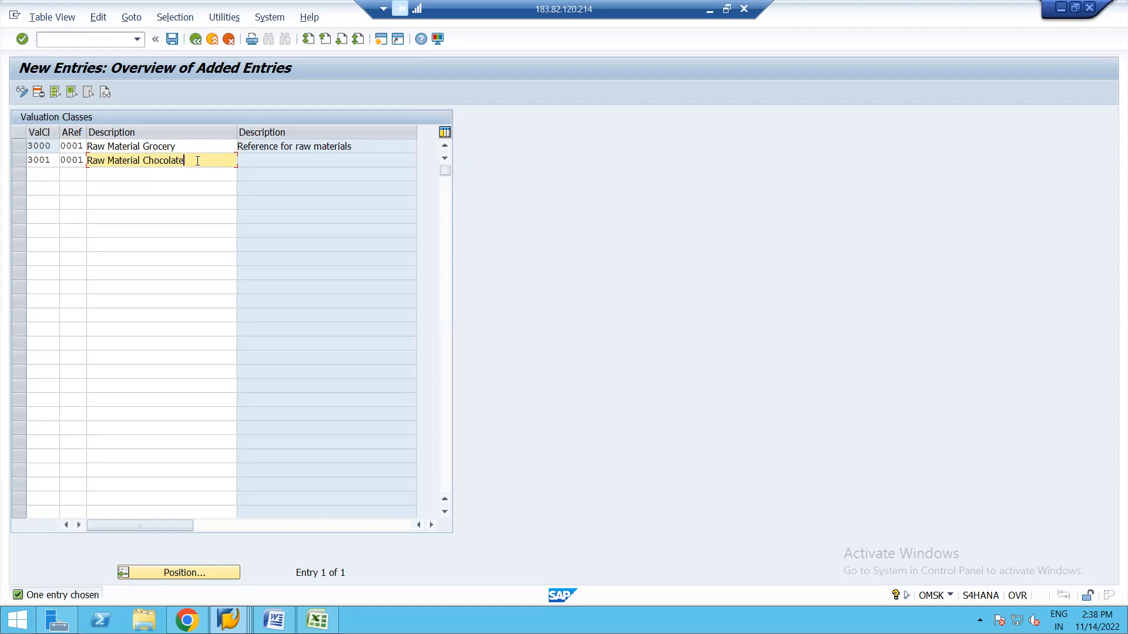
Add valuation class 3002, described 'Raw Material Chemical'.
{"action": "left_click", "coordinate": [43, 173]}
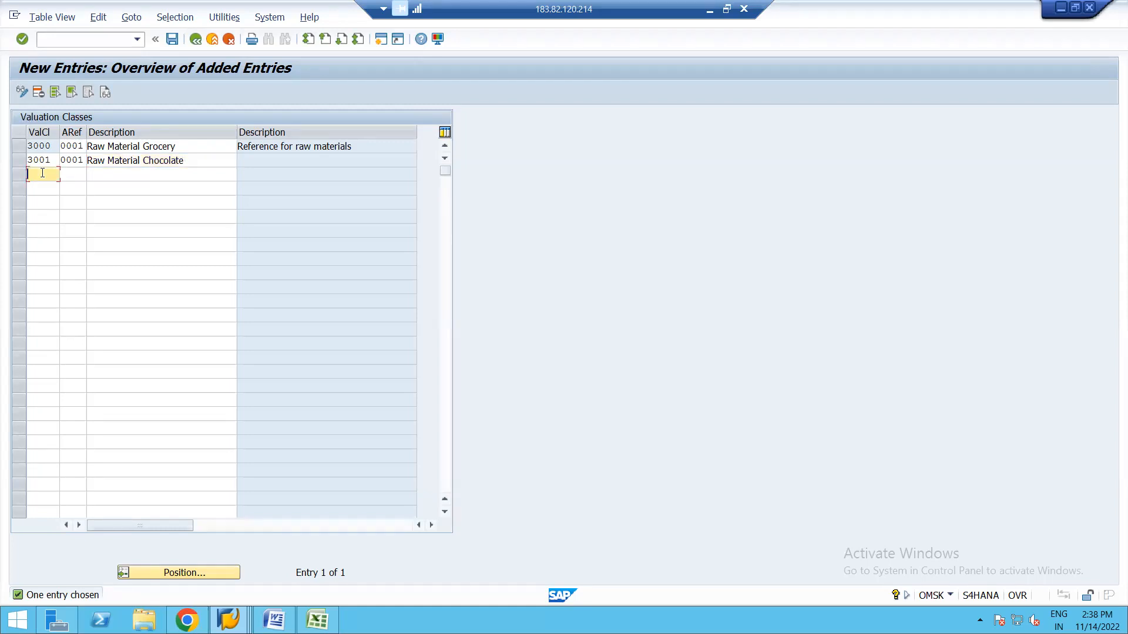
{"action": "type", "text": "3002"}
{"action": "key", "text": "Tab"}
{"action": "key", "text": "Tab"}
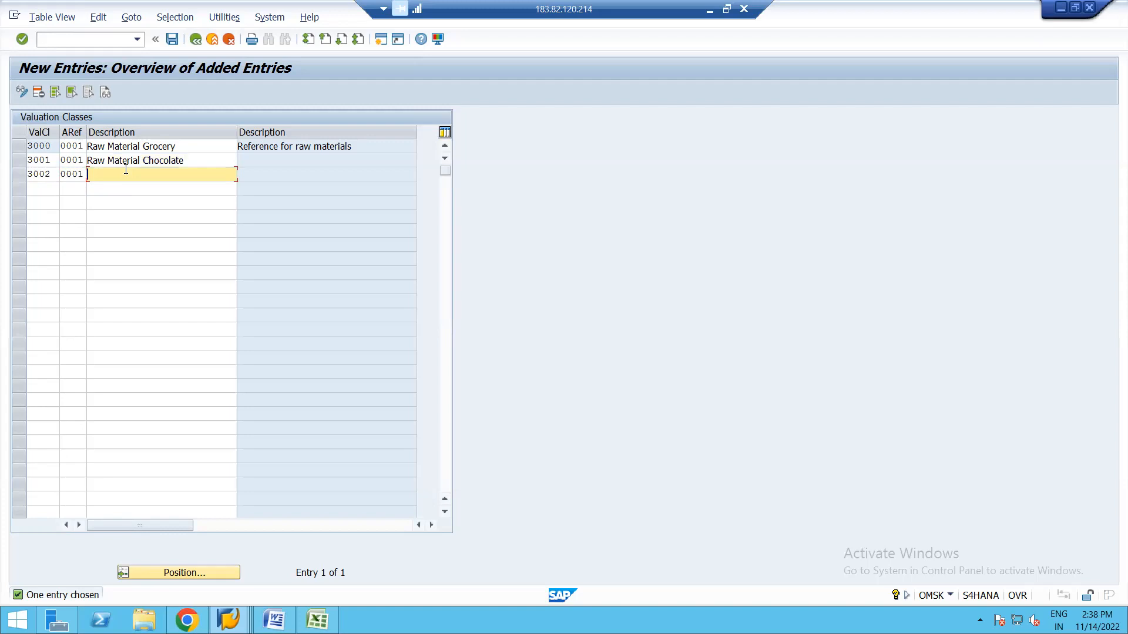
{"action": "type", "text": "Raw Material"}
{"action": "type", "text": "Chemiacal"}
{"action": "key", "text": "BackSpace"}
{"action": "key", "text": "BackSpace"}
{"action": "key", "text": "BackSpace"}
{"action": "key", "text": "BackSpace"}
{"action": "type", "text": "cal"}
Start valuation class 3003 under reference 0001 with a draft 'Raw Material' description.
{"action": "left_click", "coordinate": [37, 185]}
{"action": "type", "text": "3"}
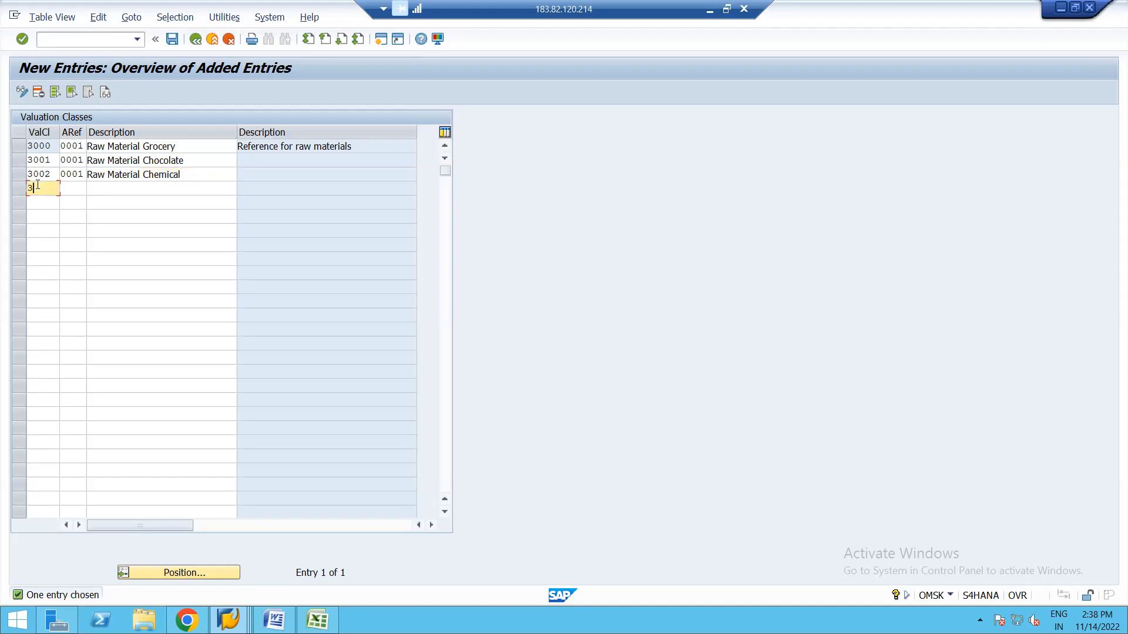
{"action": "type", "text": "003"}
{"action": "key", "text": "Tab"}
{"action": "left_click", "coordinate": [82, 203]}
{"action": "left_click", "coordinate": [115, 187]}
{"action": "type", "text": "Rw"}
{"action": "key", "text": "BackSpace"}
{"action": "type", "text": "aw "}
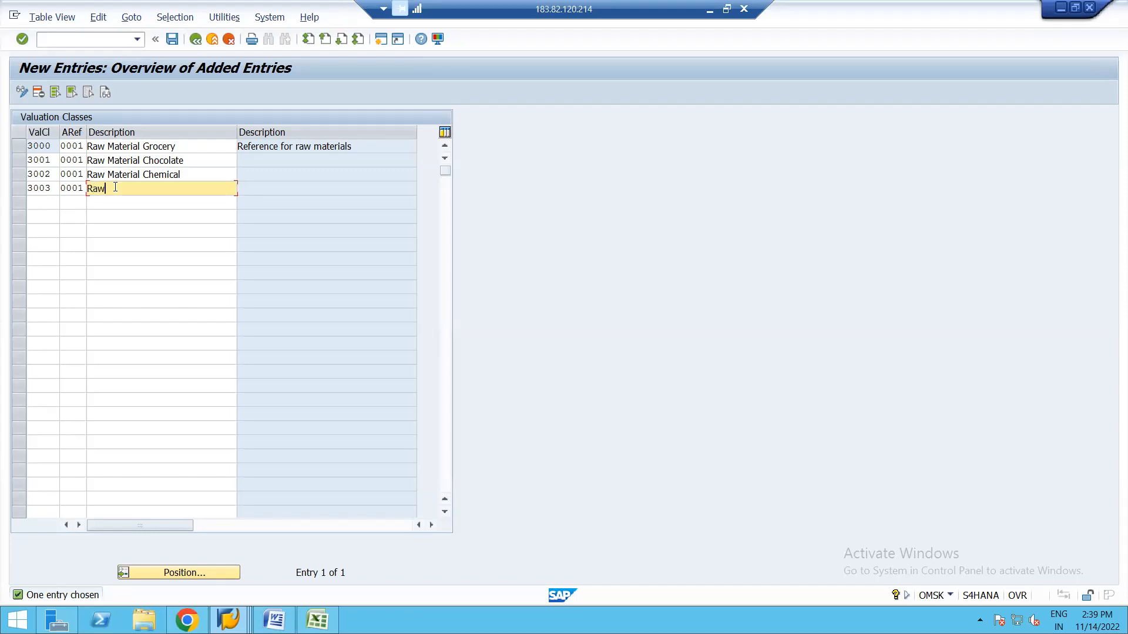
{"action": "type", "text": "Material "}
{"action": "type", "text": "Mechanic"}
{"action": "type", "text": "al"}
{"action": "key", "text": "BackSpace"}
{"action": "key", "text": "BackSpace"}
{"action": "key", "text": "BackSpace"}
{"action": "key", "text": "BackSpace"}
{"action": "key", "text": "BackSpace"}
{"action": "key", "text": "BackSpace"}
{"action": "key", "text": "BackSpace"}
{"action": "key", "text": "BackSpace"}
{"action": "key", "text": "BackSpace"}
{"action": "key", "text": "BackSpace"}
Describe class 3003 as 'Raw Material Coffee' and save all four new valuation classes.
{"action": "type", "text": "Oils"}
{"action": "key", "text": "BackSpace"}
{"action": "key", "text": "BackSpace"}
{"action": "key", "text": "BackSpace"}
{"action": "key", "text": "BackSpace"}
{"action": "type", "text": "Coffee"}
{"action": "key", "text": "Return"}
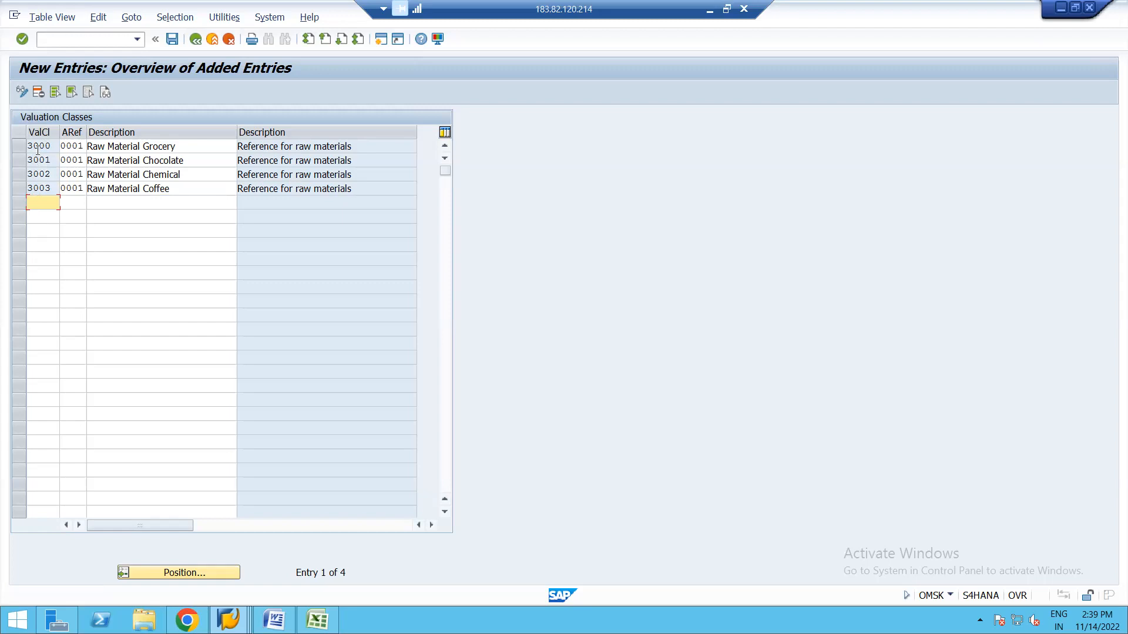
{"action": "left_click", "coordinate": [171, 39]}
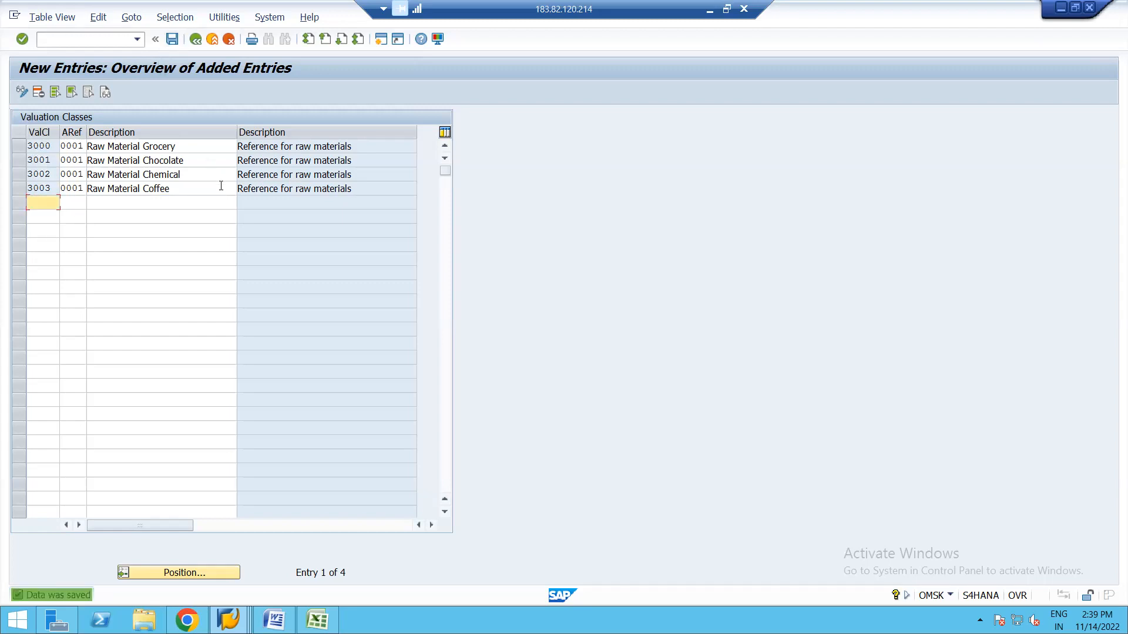
{"action": "left_click", "coordinate": [195, 40]}
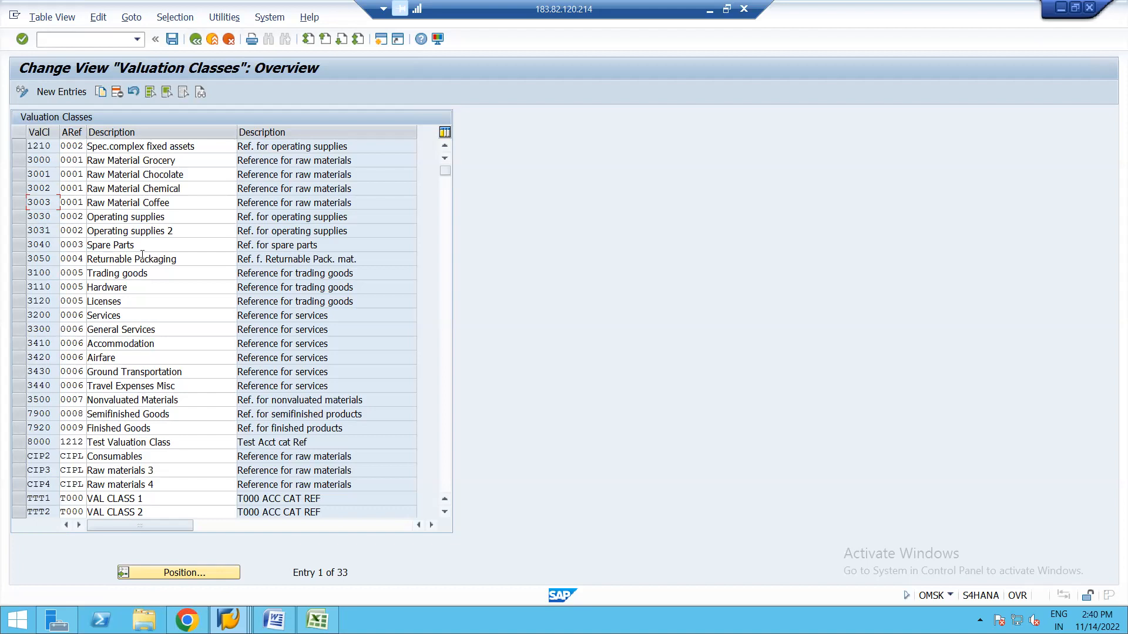
Confirm material 2154's valuation class lookup lists 3000–3003, then bring up the Word notes.
{"action": "key", "text": "alt+Tab"}
{"action": "left_click", "coordinate": [155, 279]}
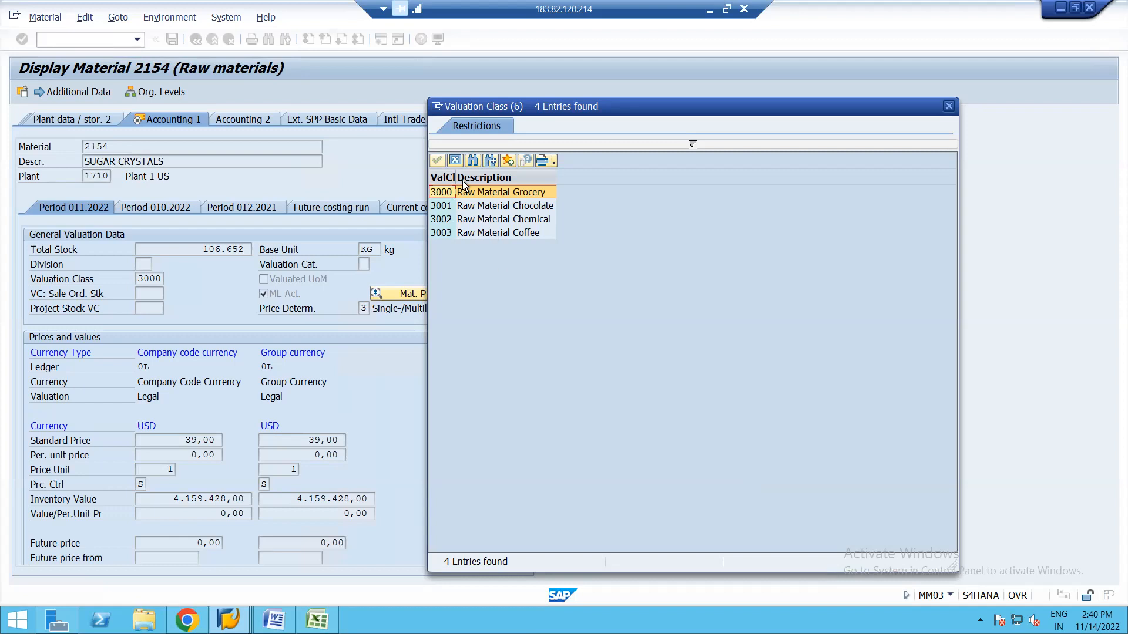
{"action": "left_click", "coordinate": [455, 161]}
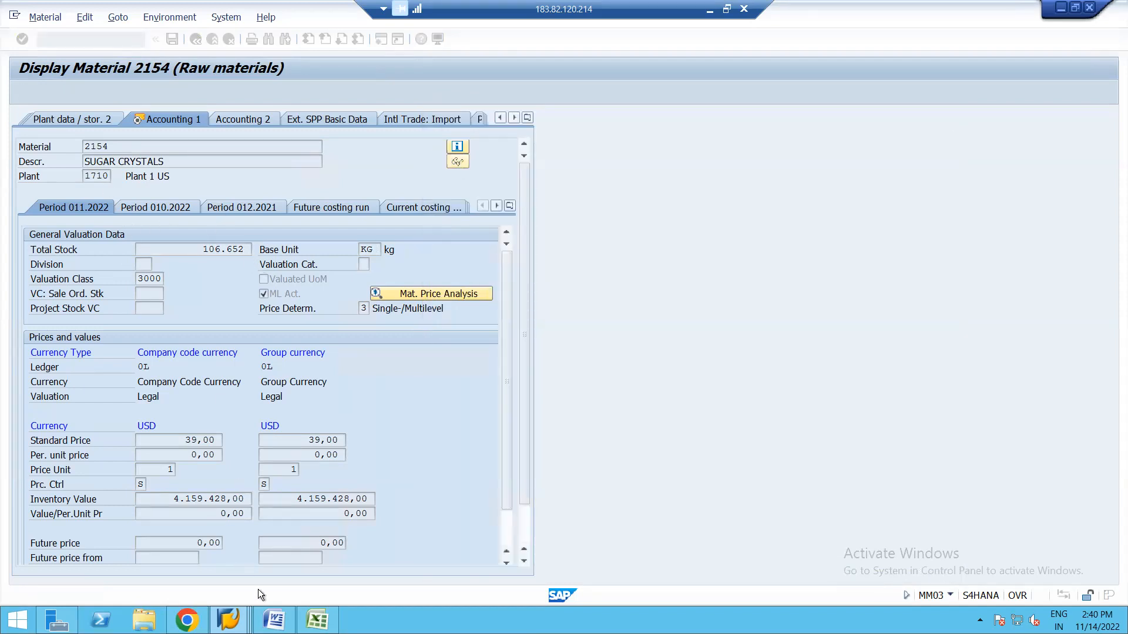
{"action": "left_click", "coordinate": [274, 619]}
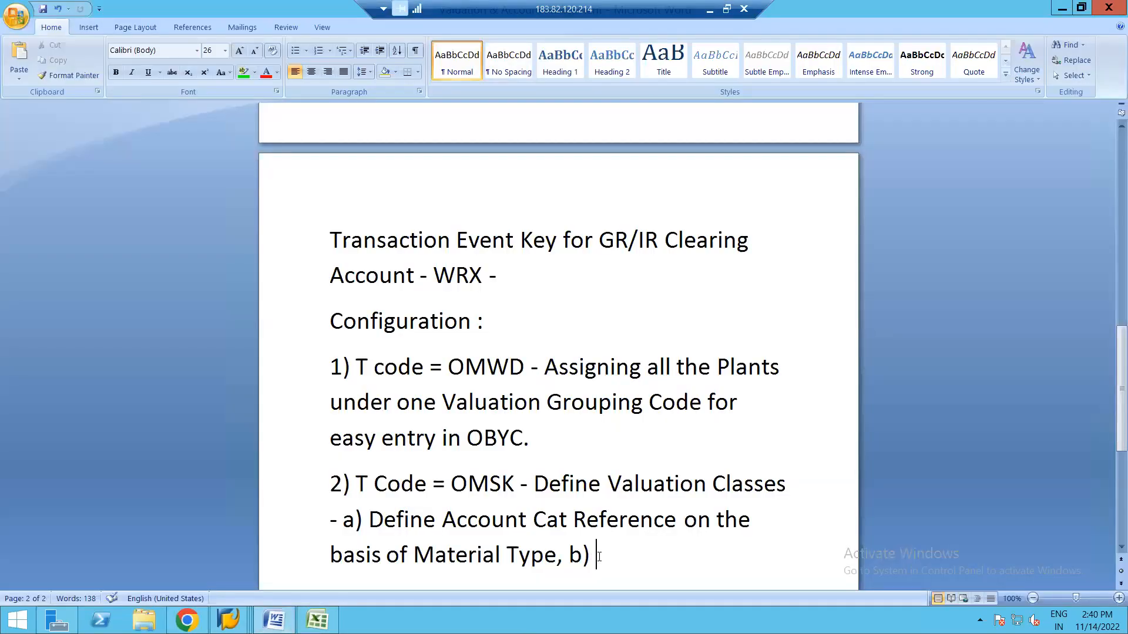
Complete note b) as 'Define & Assign the Valuation Classes to ACR' and begin 'c )'.
{"action": "left_click", "coordinate": [1112, 549]}
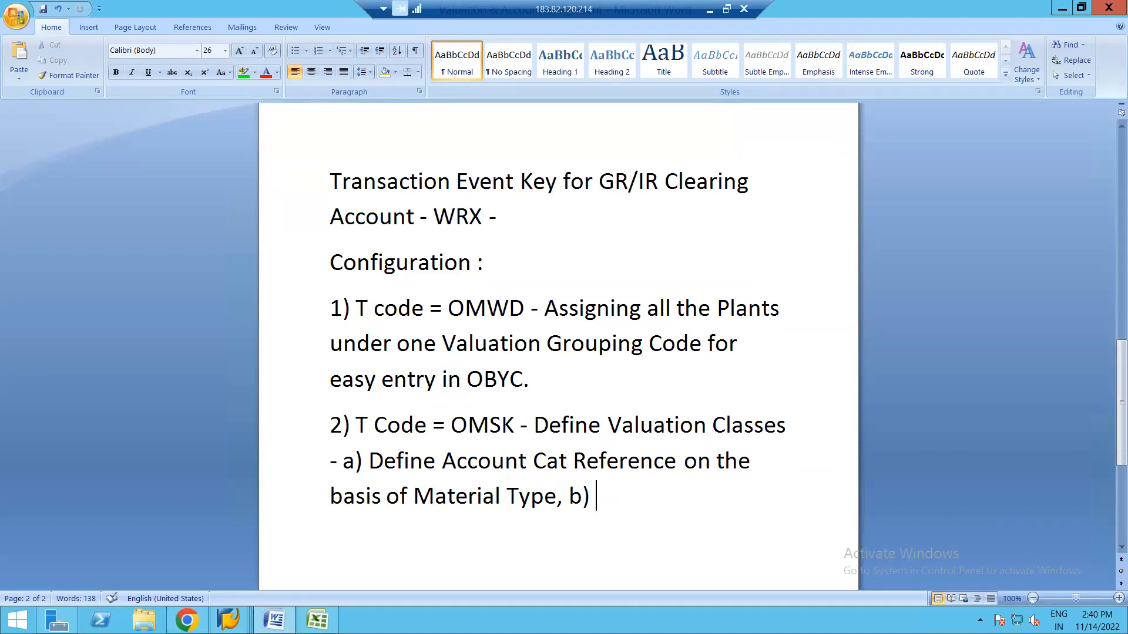
{"action": "type", "text": "Define"}
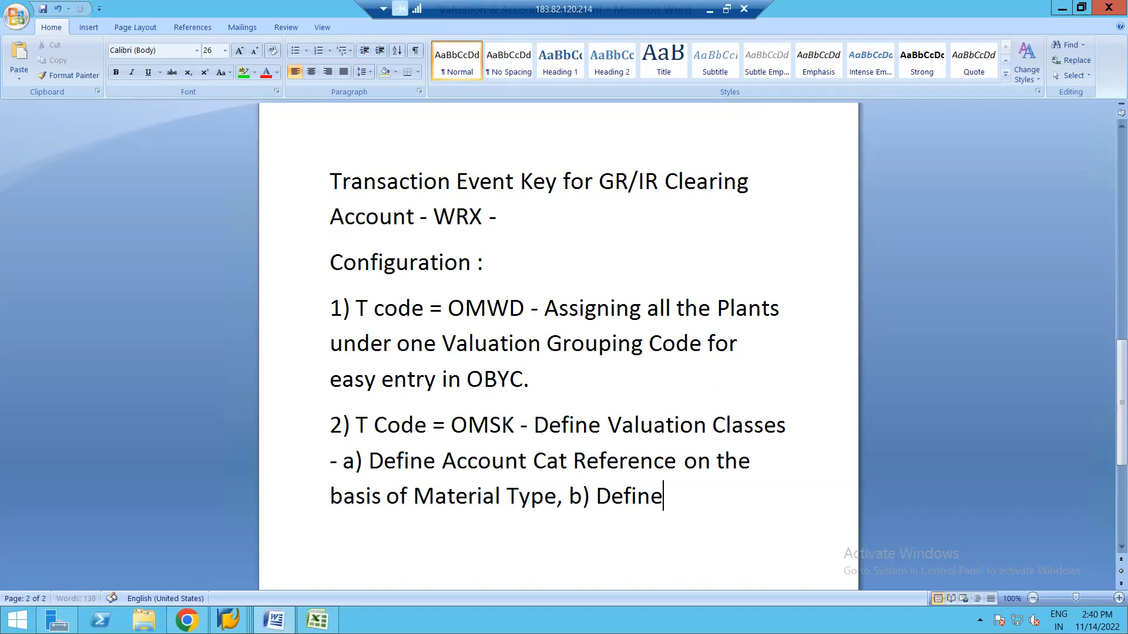
{"action": "type", "text": " & Assign "}
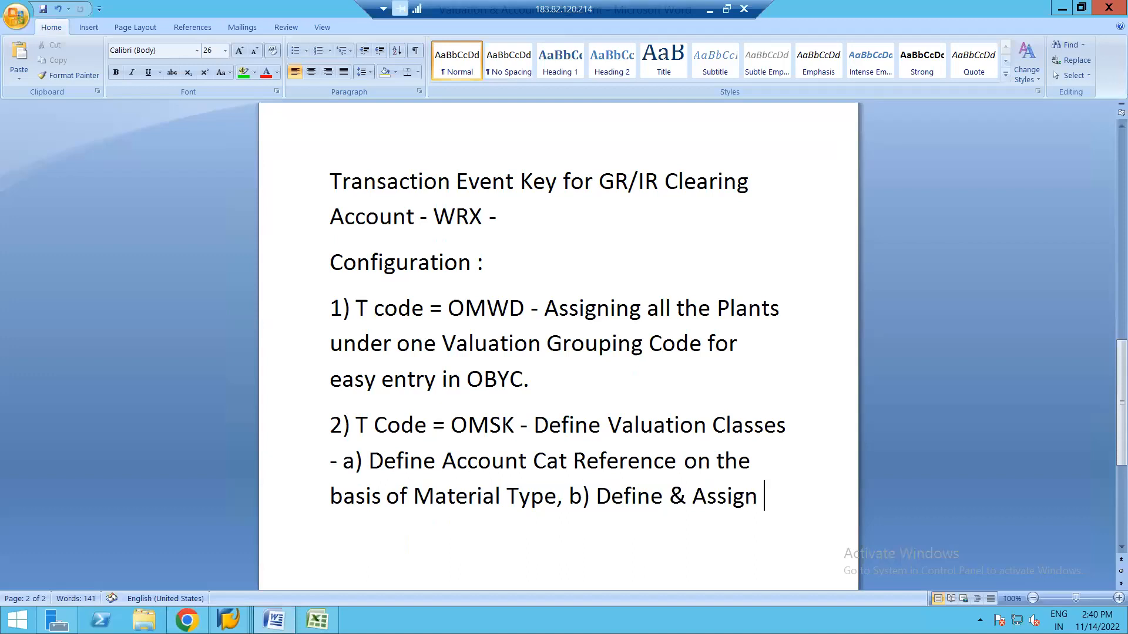
{"action": "type", "text": "tyhe"}
{"action": "key", "text": "BackSpace"}
{"action": "key", "text": "BackSpace"}
{"action": "key", "text": "BackSpace"}
{"action": "type", "text": "he Val"}
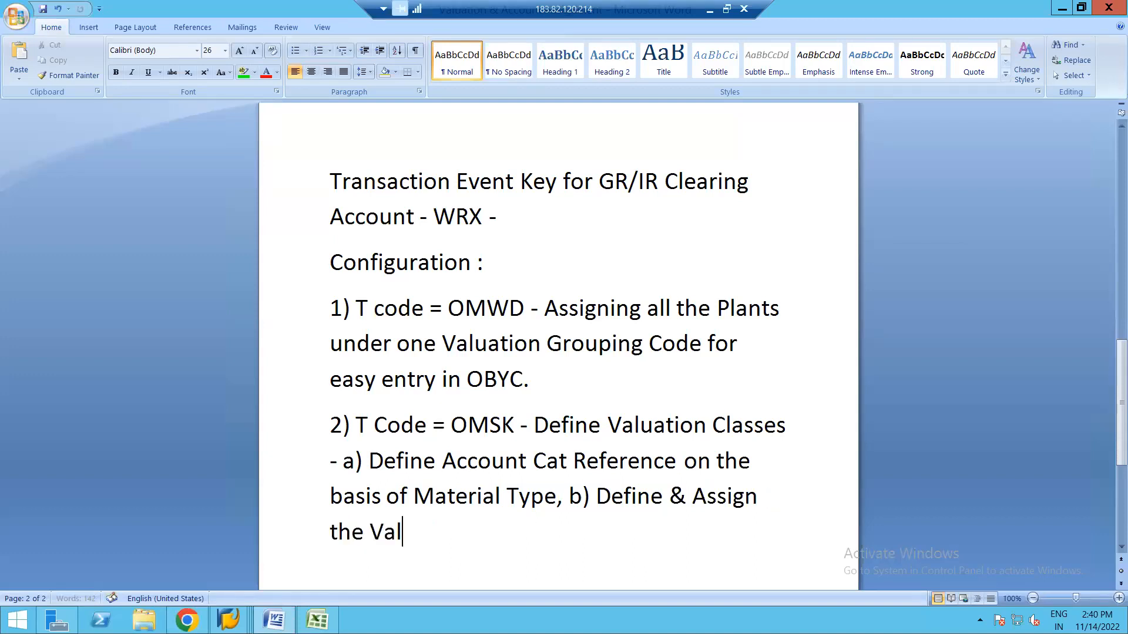
{"action": "type", "text": "uation Classes to ACR"}
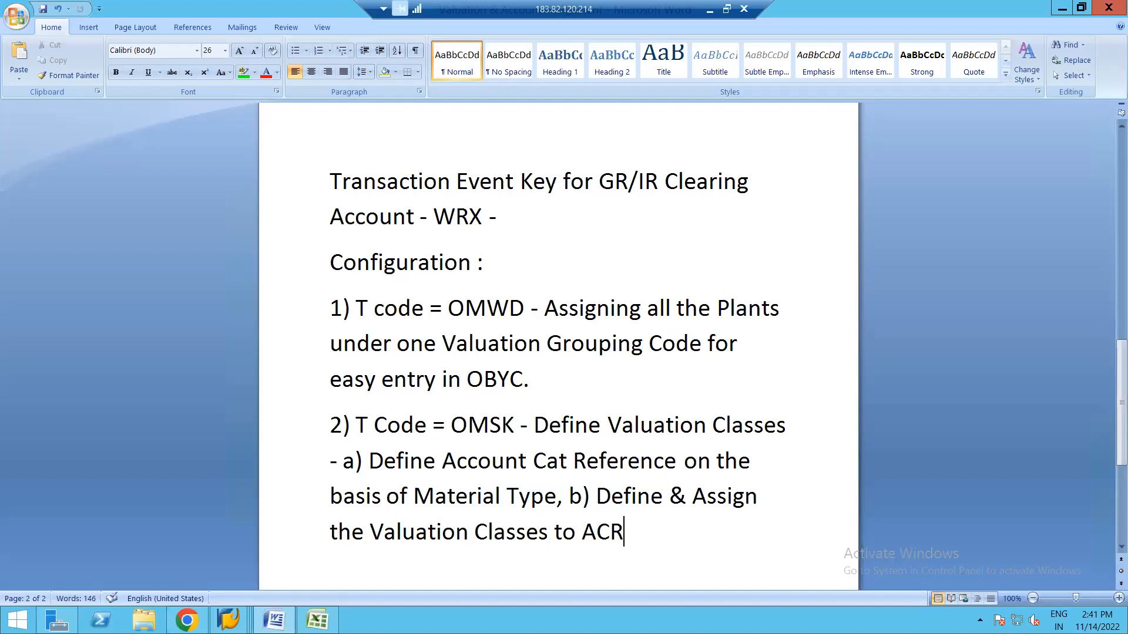
{"action": "type", "text": ", c )"}
{"action": "key", "text": "alt+Tab"}
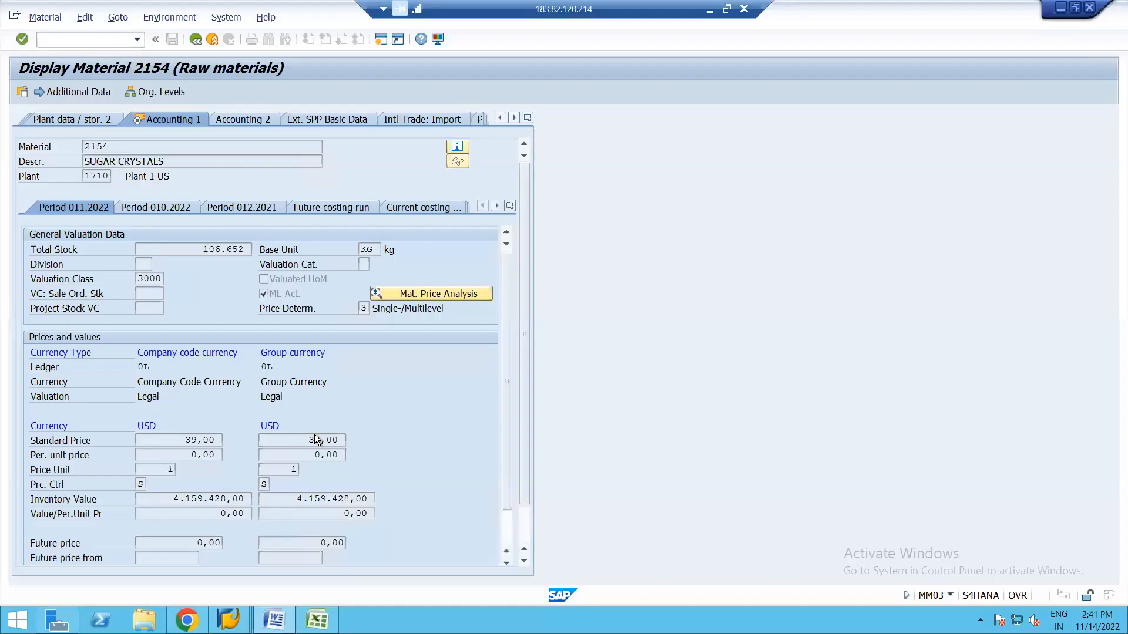
Bring the Valuation Classes table forward and go back to the Account Category Reference overview.
{"action": "left_click", "coordinate": [221, 615]}
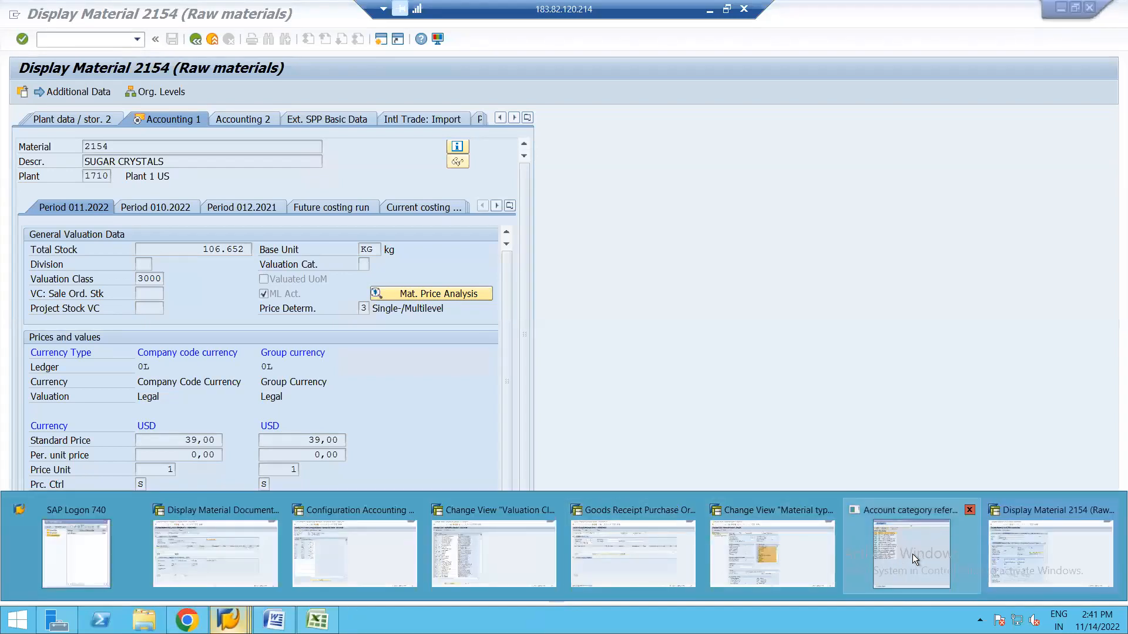
{"action": "mouse_move", "coordinate": [909, 552]}
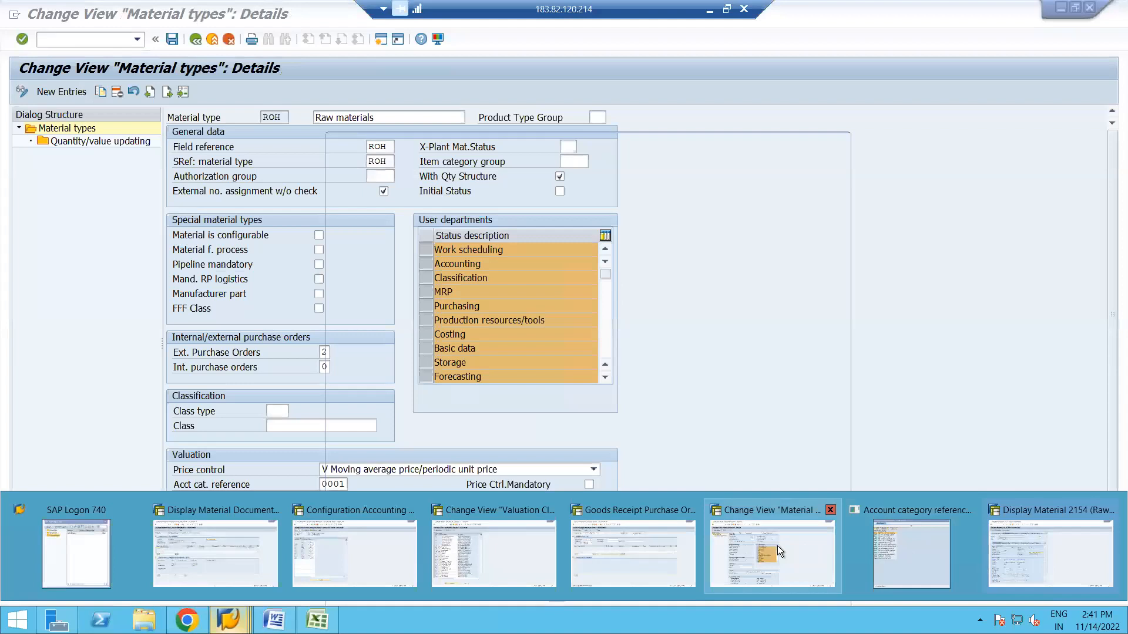
{"action": "mouse_move", "coordinate": [650, 548]}
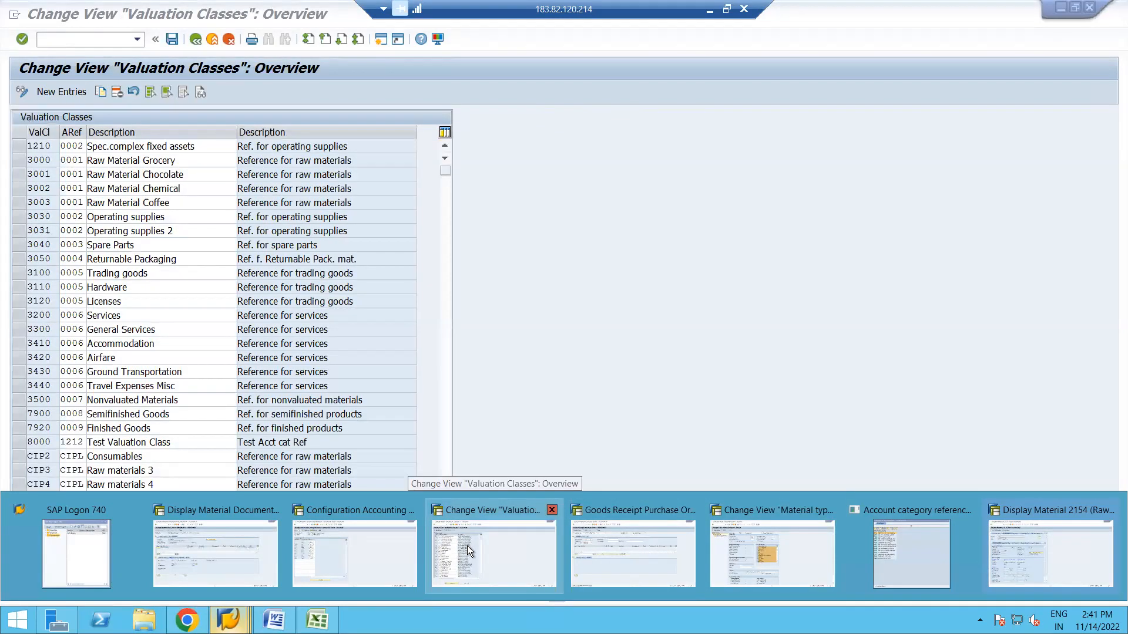
{"action": "left_click", "coordinate": [467, 545]}
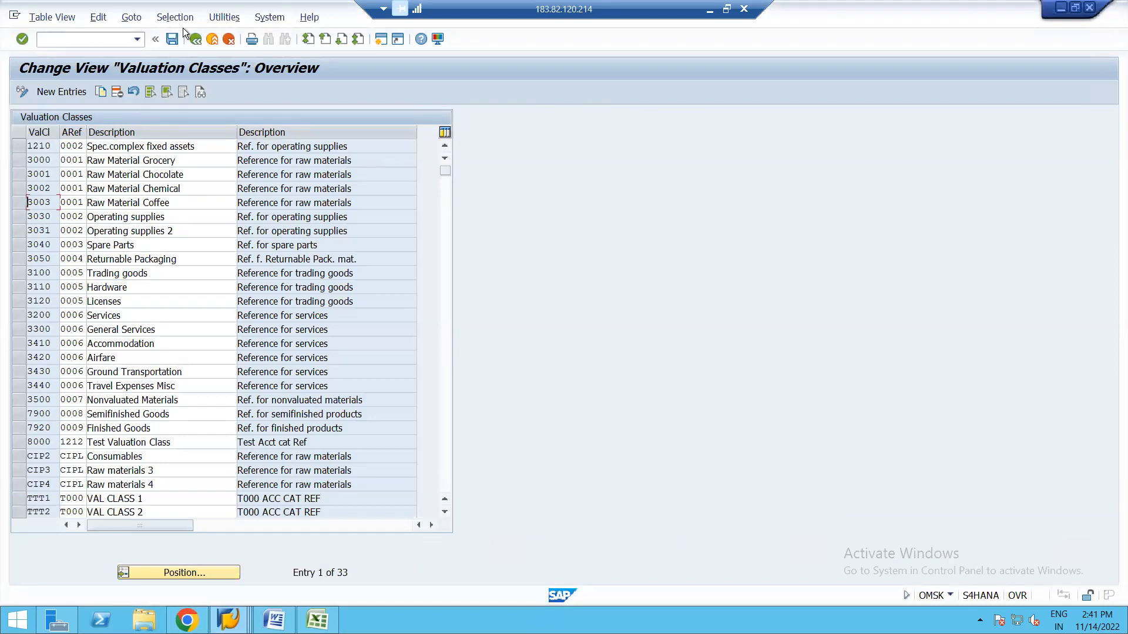
{"action": "left_click", "coordinate": [195, 39]}
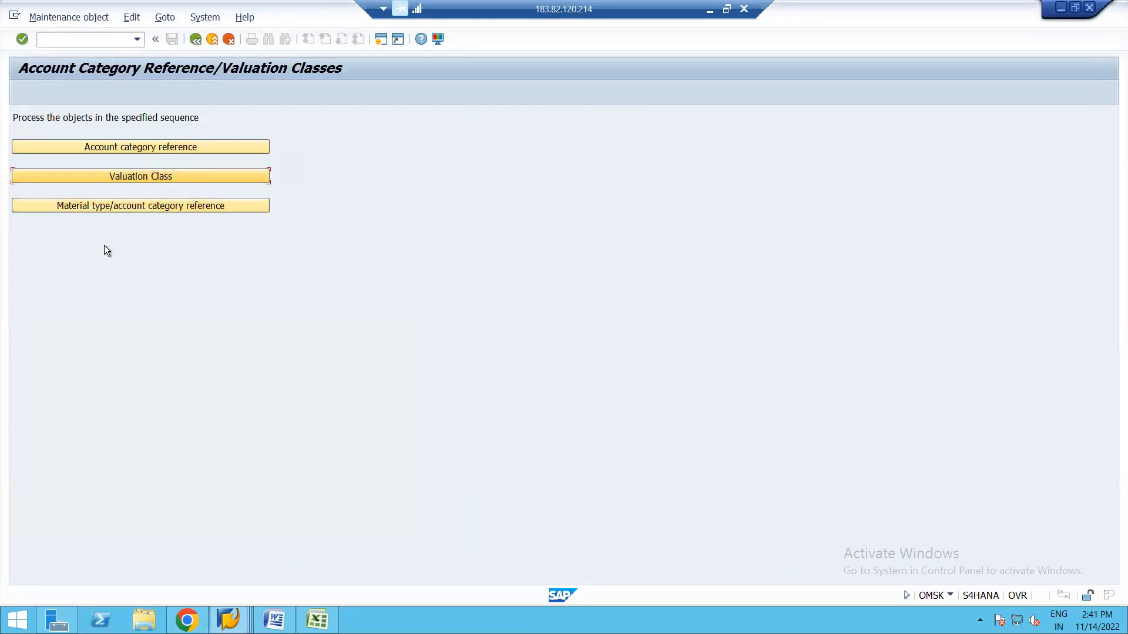
Open the material type/account category reference assignments read-only, checking the Raw materials details.
{"action": "left_click", "coordinate": [149, 204]}
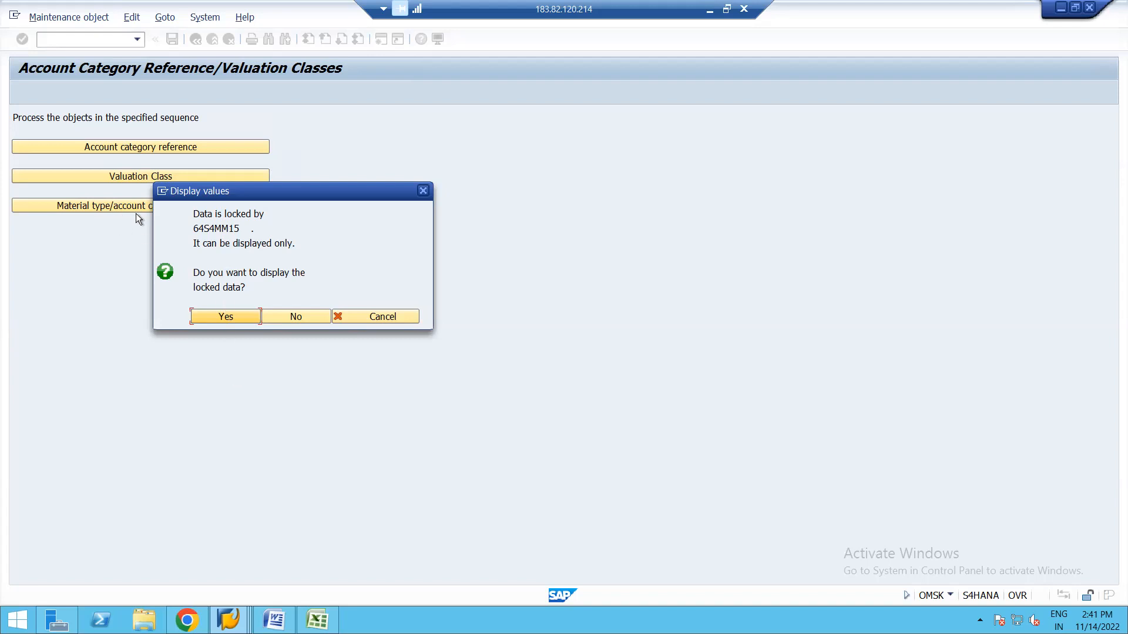
{"action": "left_click_drag", "start_coordinate": [217, 199], "coordinate": [400, 225]}
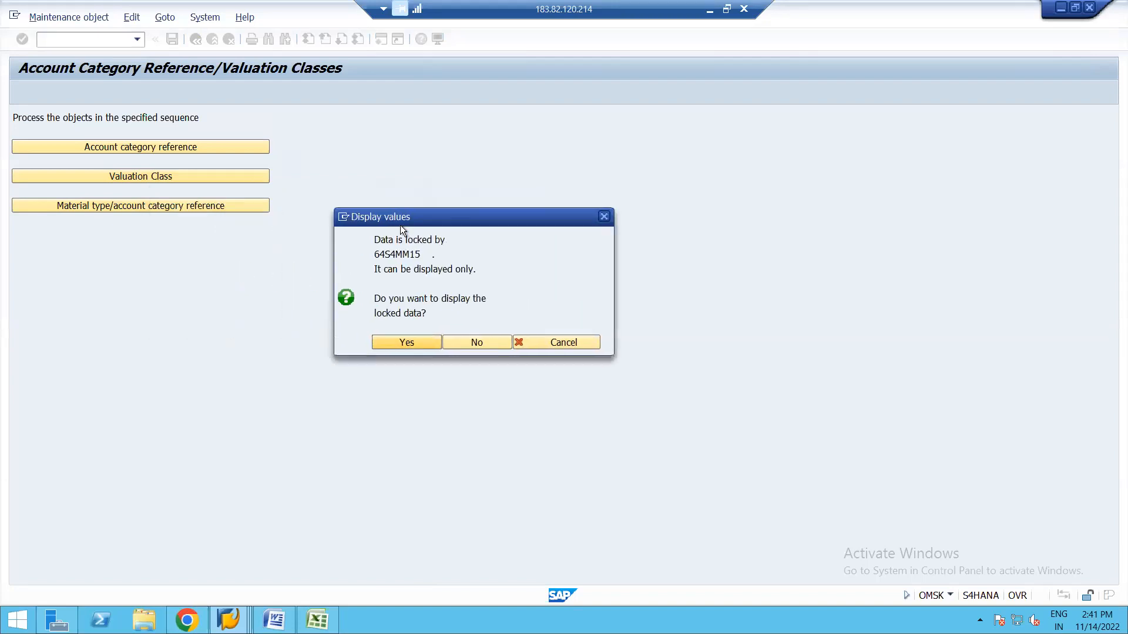
{"action": "left_click", "coordinate": [407, 343]}
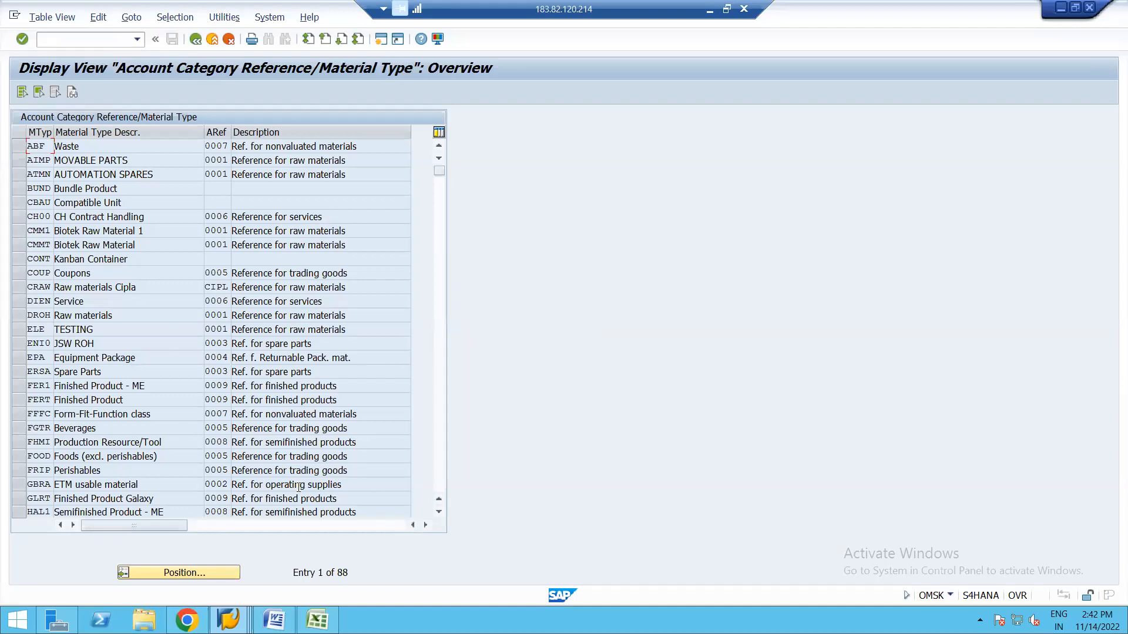
{"action": "left_click", "coordinate": [228, 619]}
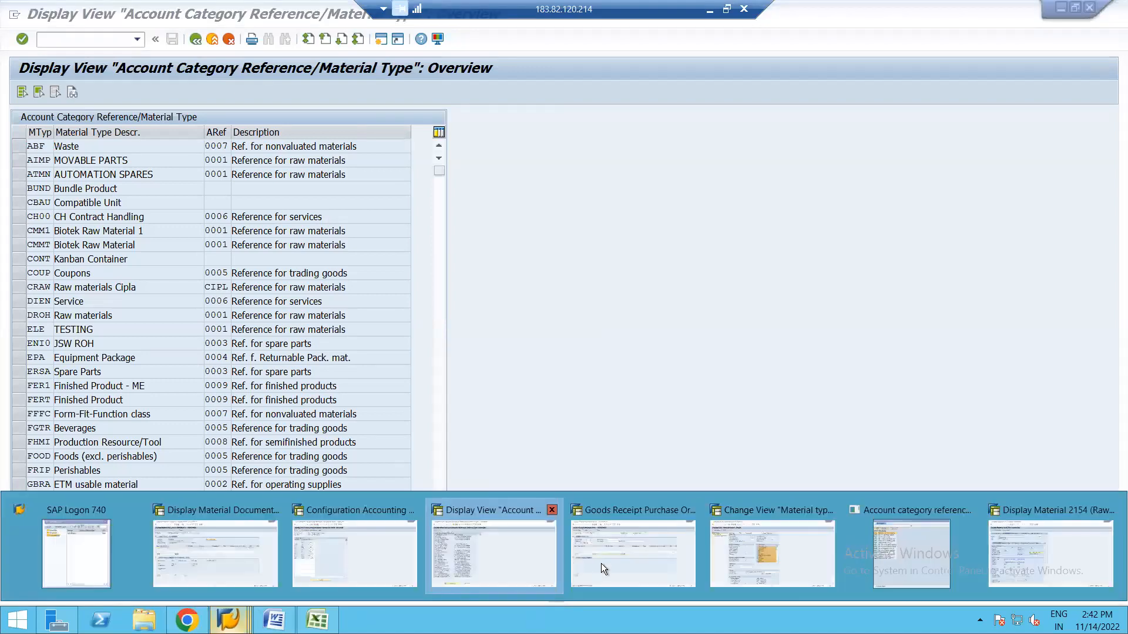
{"action": "left_click", "coordinate": [756, 558]}
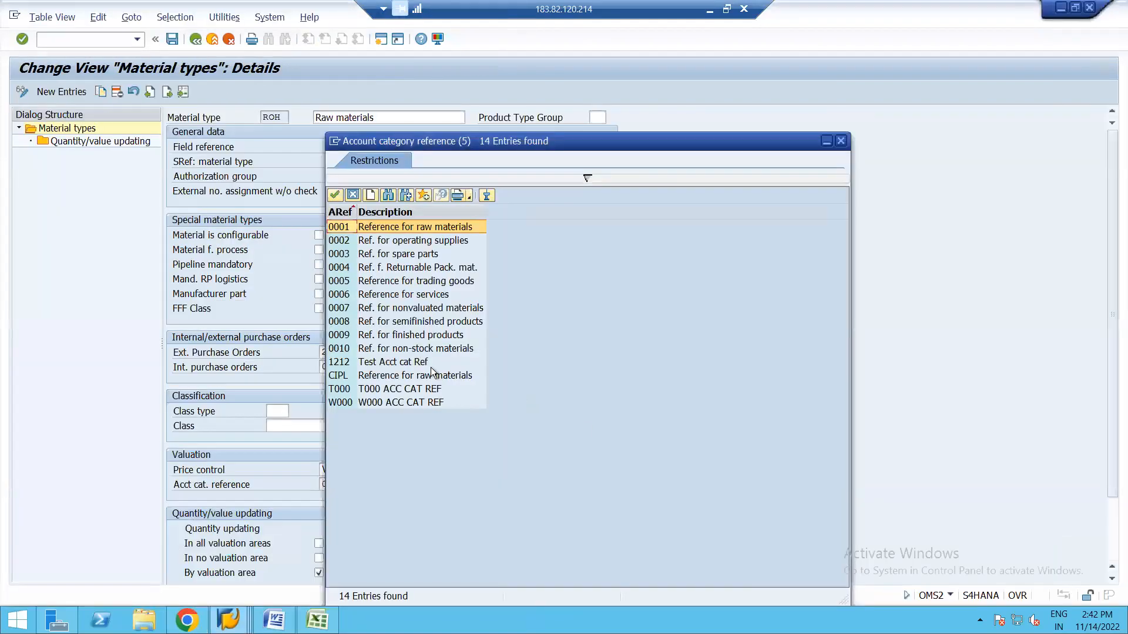
{"action": "left_click", "coordinate": [841, 142]}
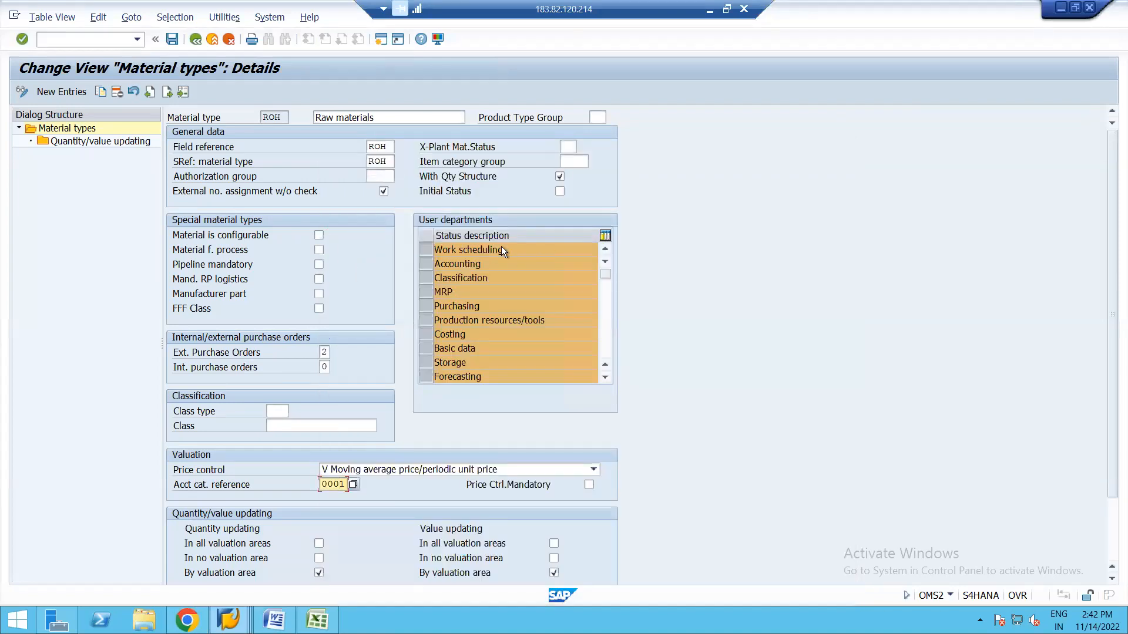
{"action": "key", "text": "alt+Tab"}
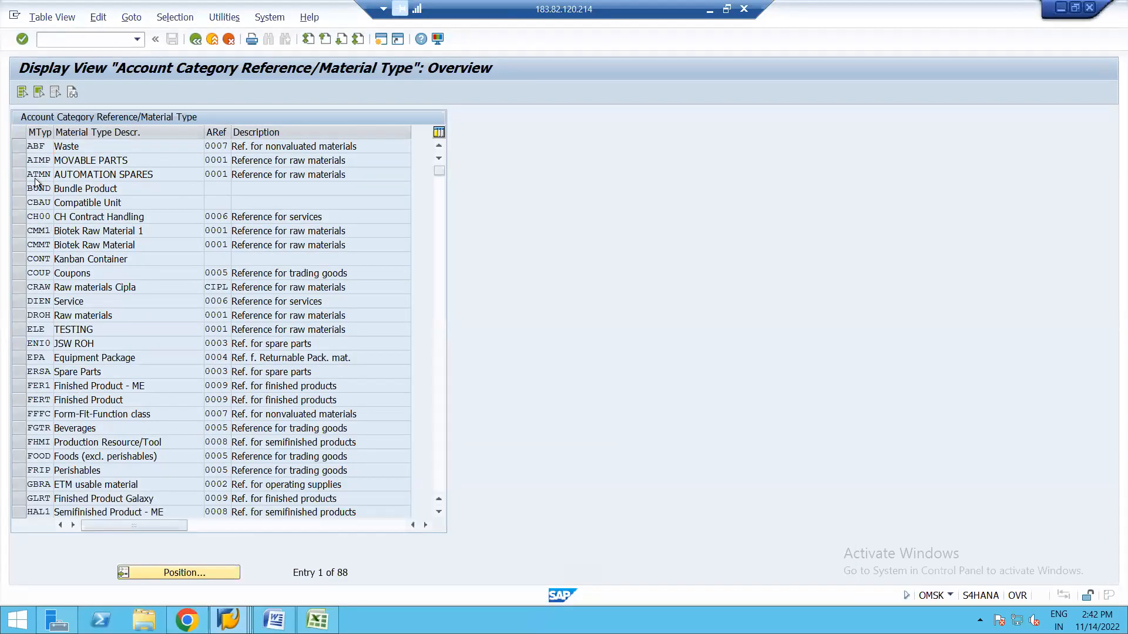
{"action": "left_click", "coordinate": [33, 146]}
{"action": "left_click", "coordinate": [172, 573]}
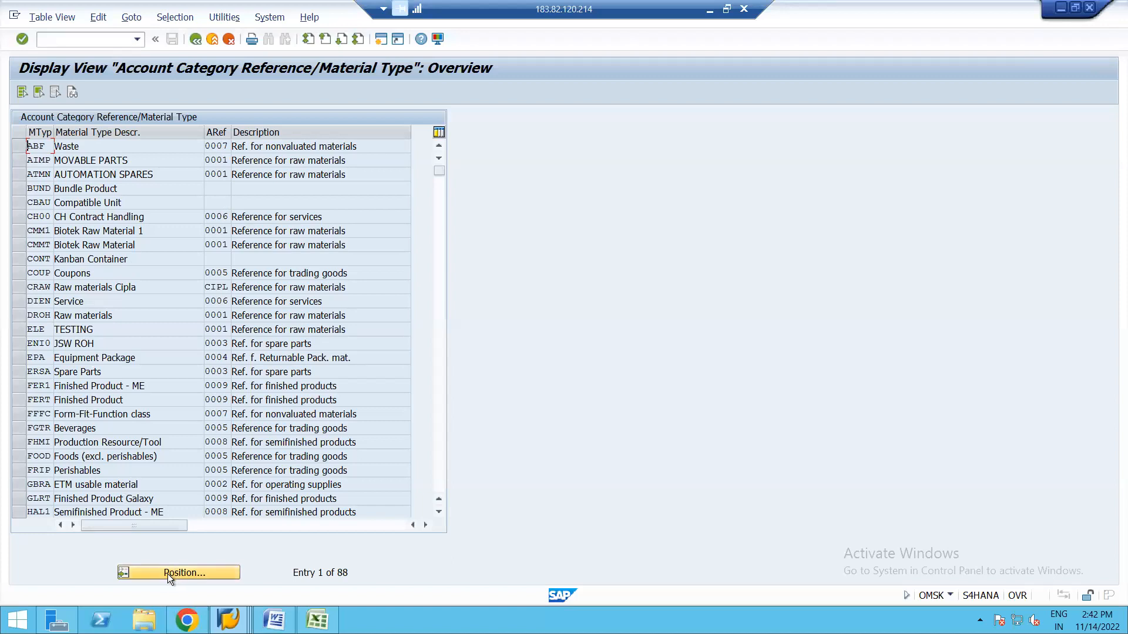
Position the material type list at ROH, showing Raw materials uses reference 0001.
{"action": "type", "text": "roh"}
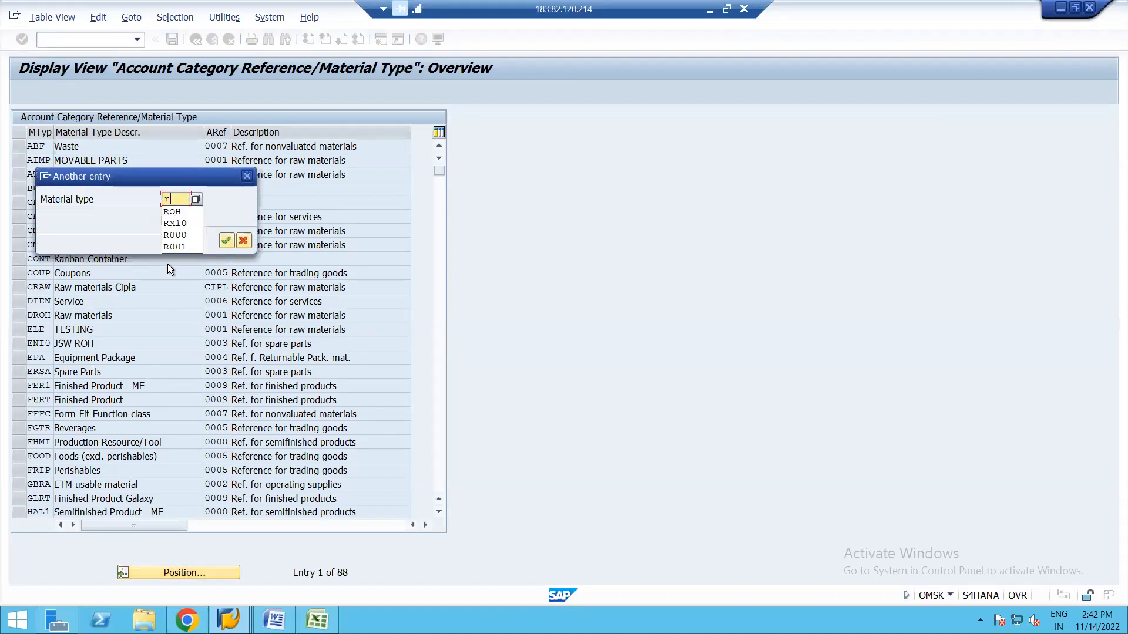
{"action": "key", "text": "Return"}
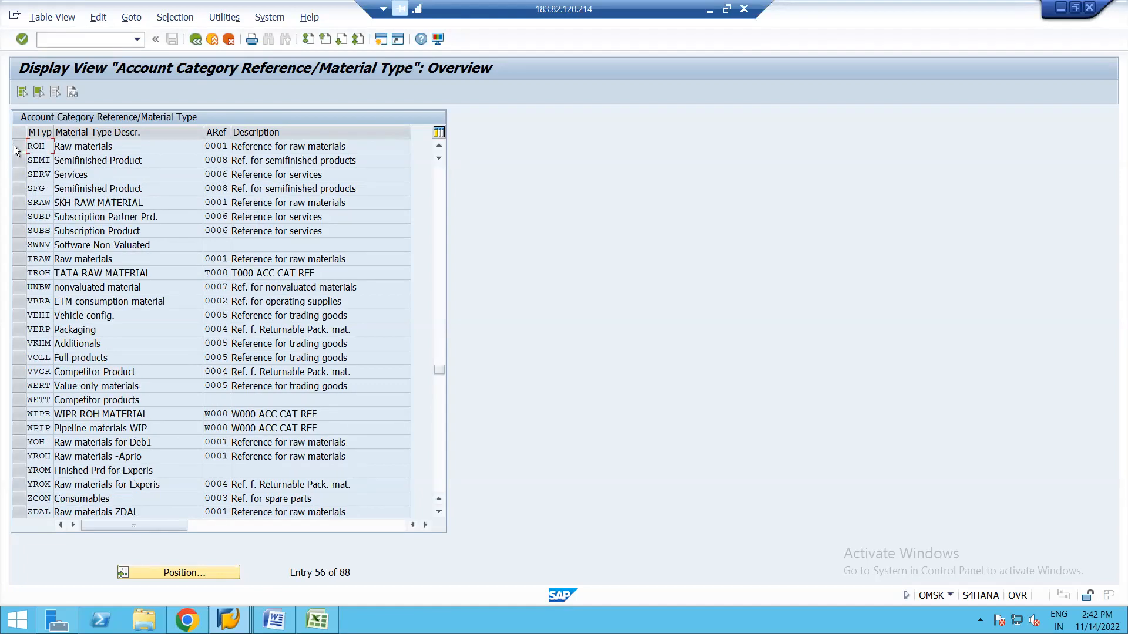
{"action": "left_click", "coordinate": [17, 147]}
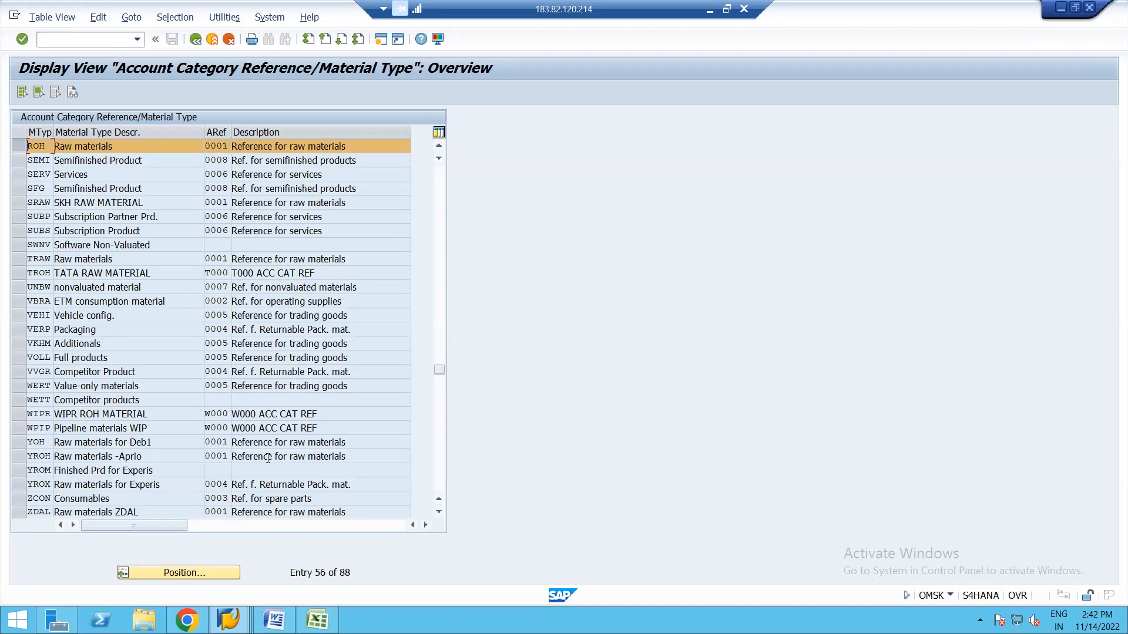
Begin part c) in the Word notes with 'Assign Material'.
{"action": "left_click", "coordinate": [273, 621]}
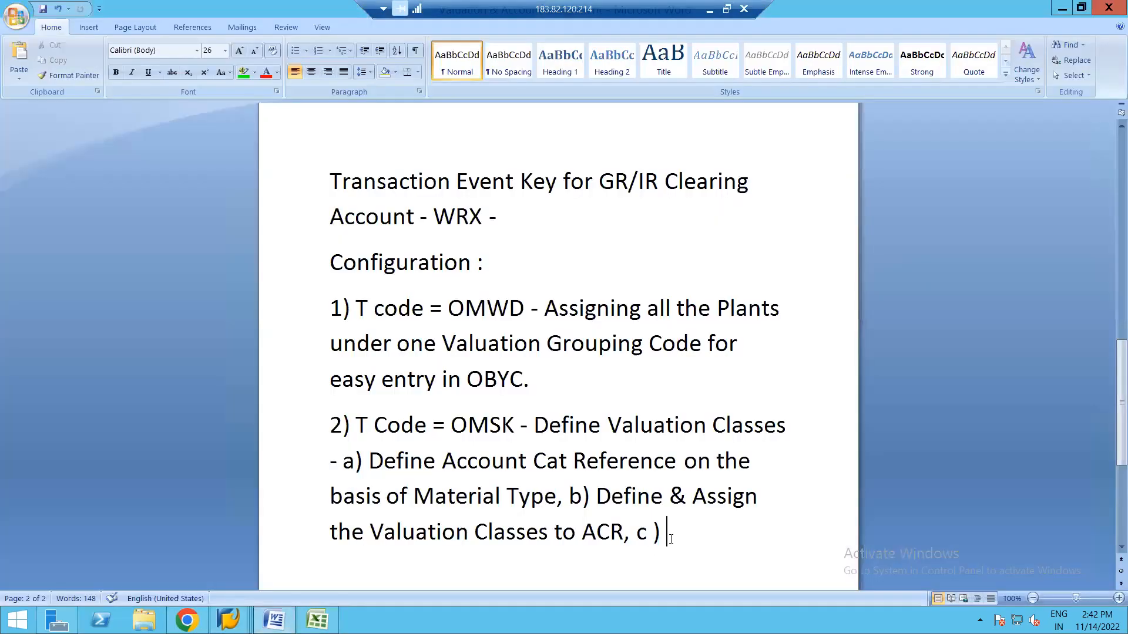
{"action": "type", "text": "Assign"}
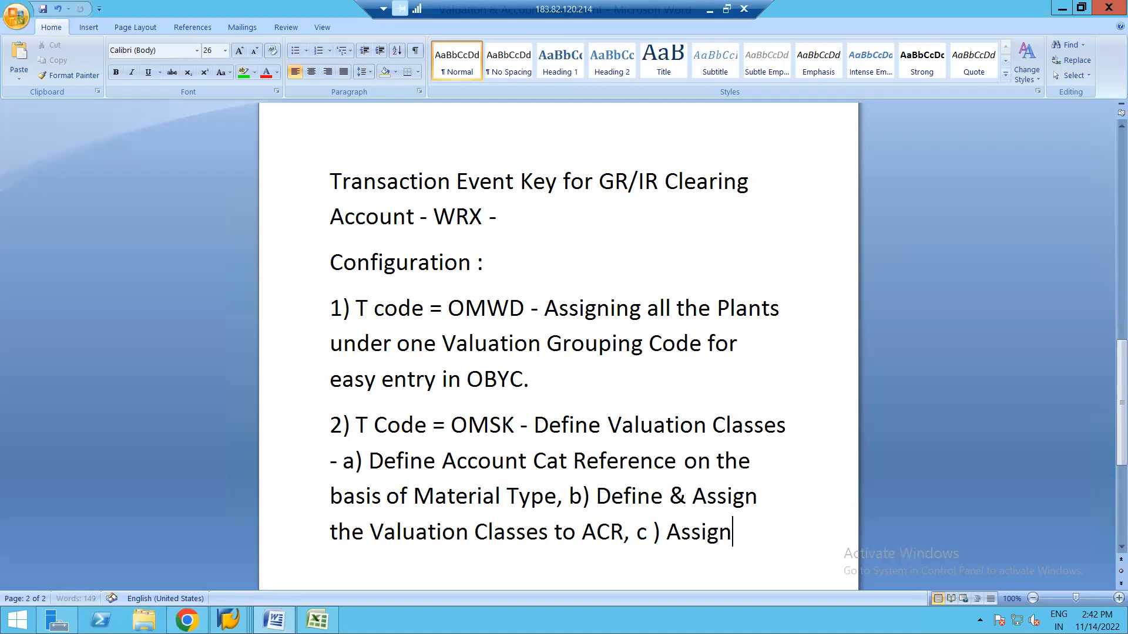
{"action": "type", "text": " Materila"}
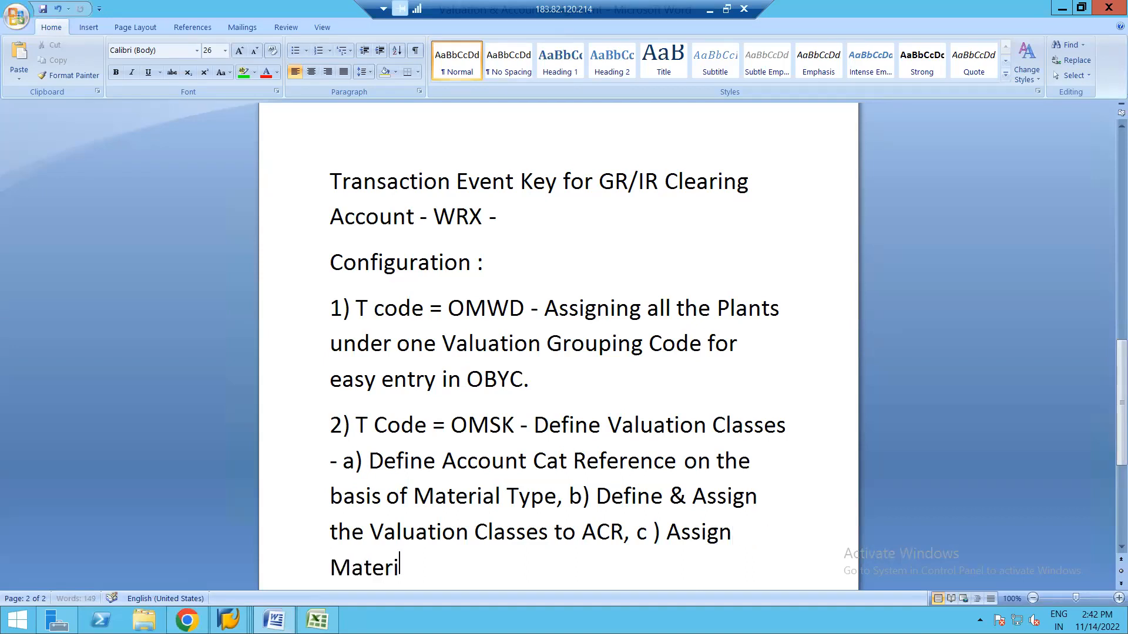
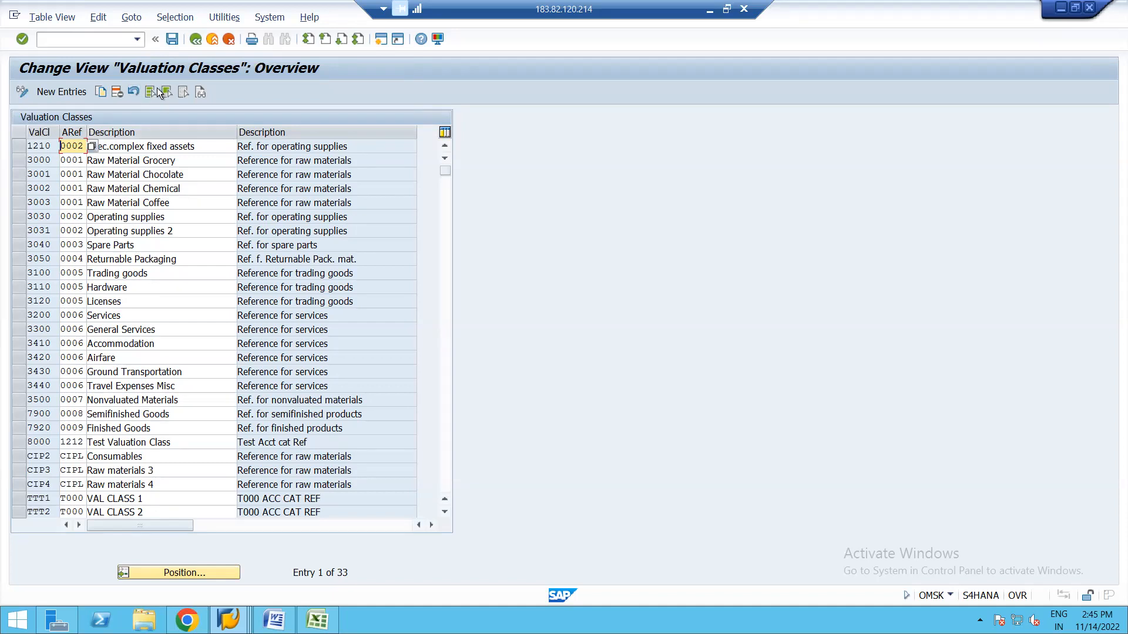
Review which account category reference each material type uses, then go back to the valuation classes overview.
{"action": "left_click", "coordinate": [195, 41]}
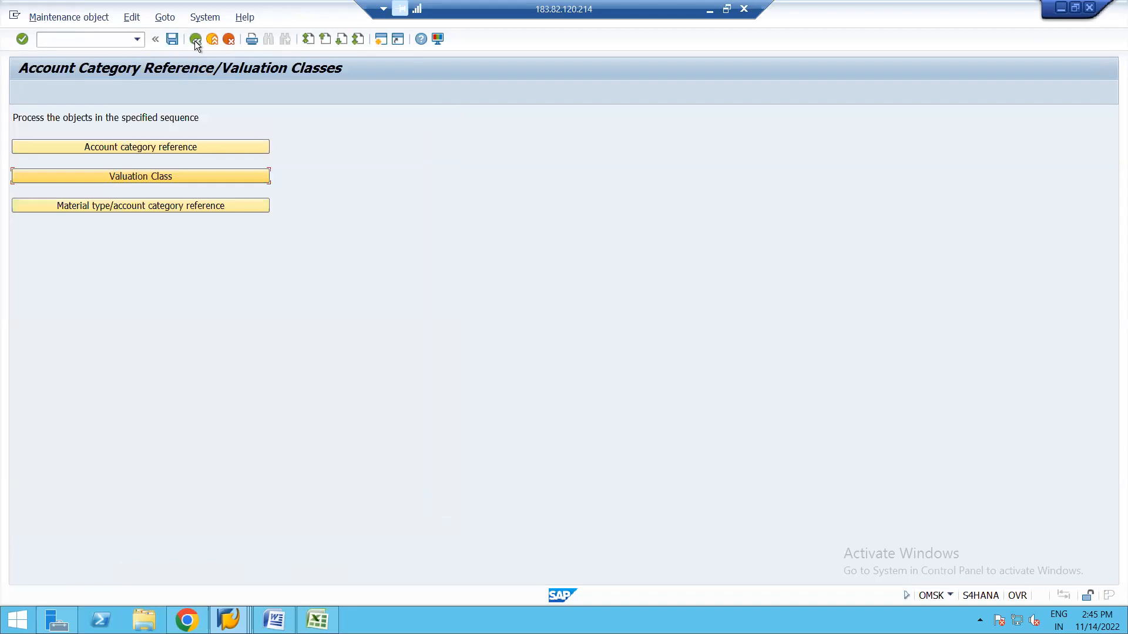
{"action": "left_click", "coordinate": [130, 207]}
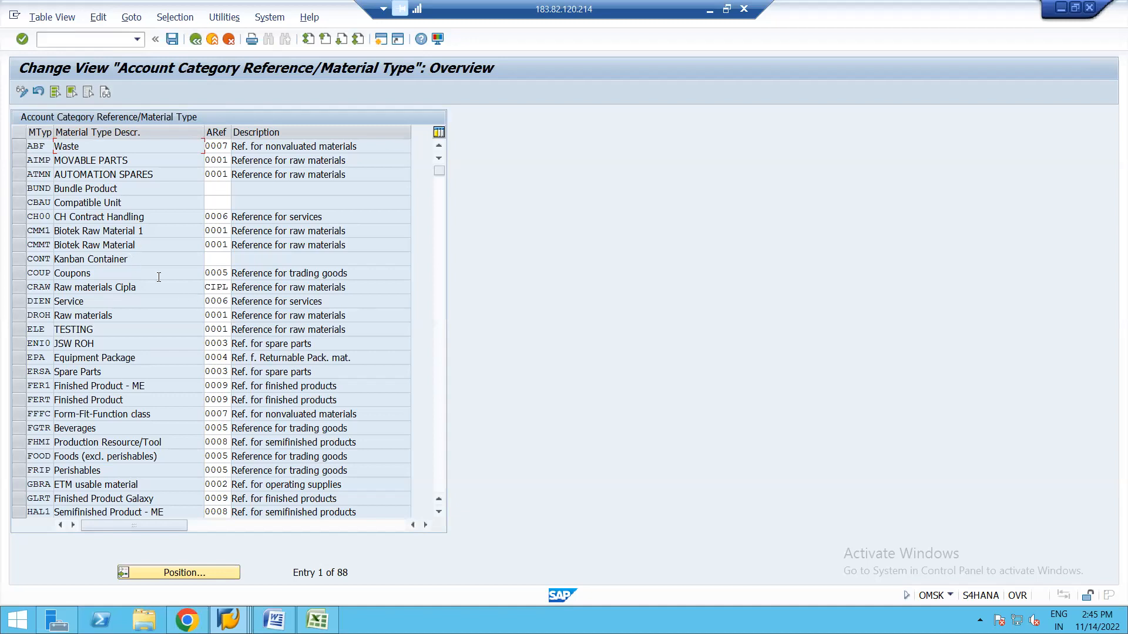
{"action": "left_click", "coordinate": [195, 40]}
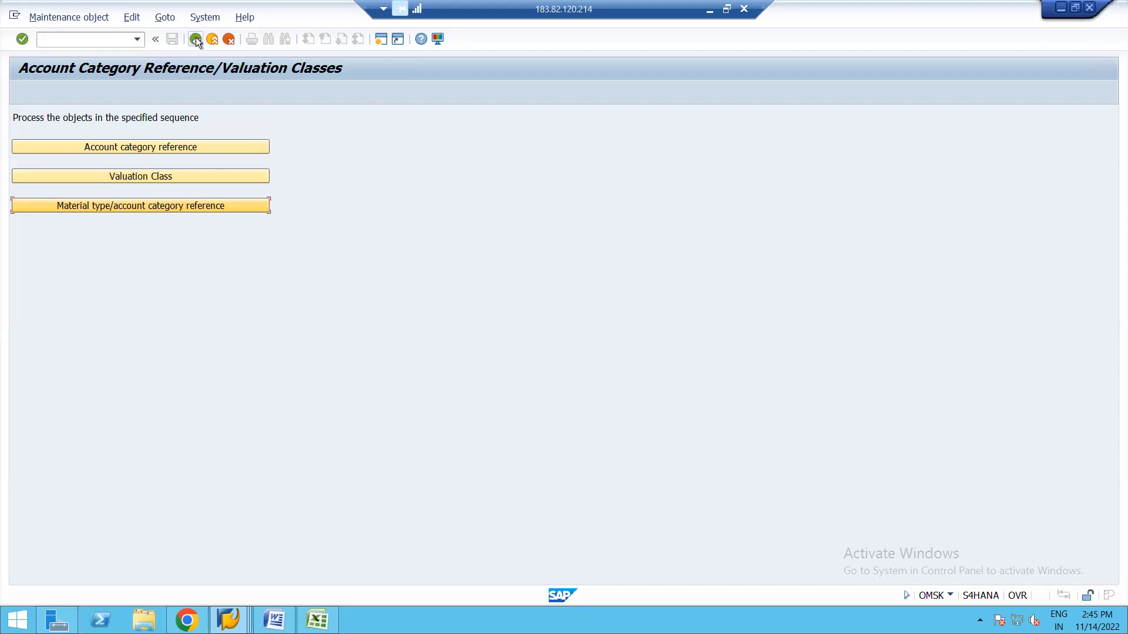
Go back to the IMG tree at Account Determination Without Wizard.
{"action": "left_click", "coordinate": [196, 38]}
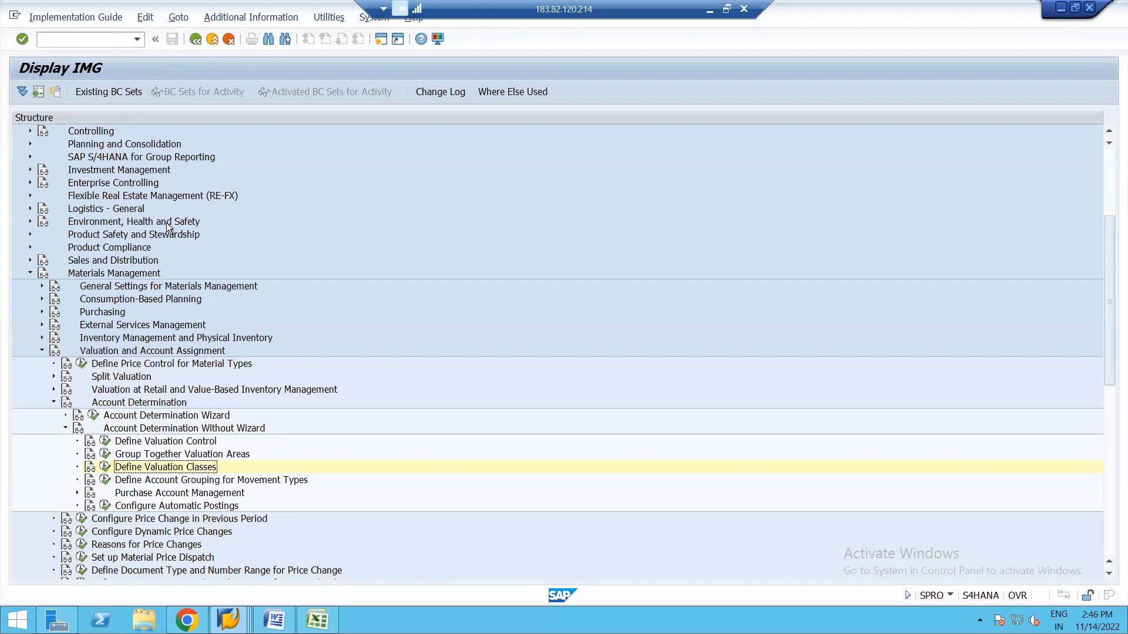
Open Define Account Grouping for Movement Types (OMWN), showing movement 101 with KBS, KDM and PRD.
{"action": "left_click", "coordinate": [105, 482]}
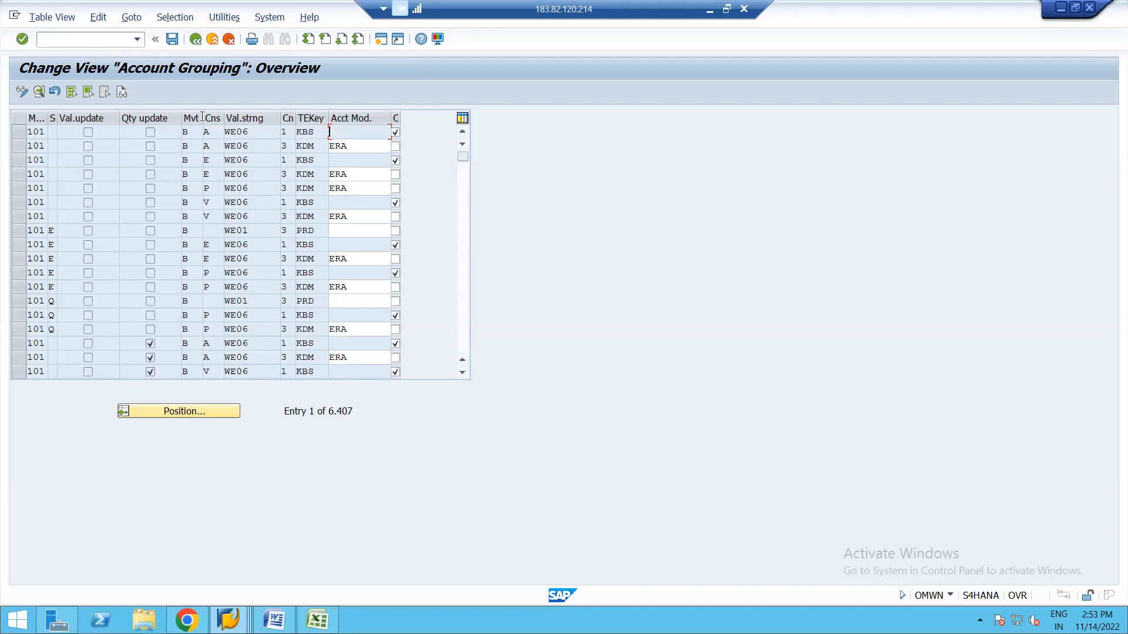
Reopen the OMWN account grouping, then switch to material 2154 (SUGAR CRYSTALS) accounting data, valuation class 3000.
{"action": "left_click", "coordinate": [195, 43]}
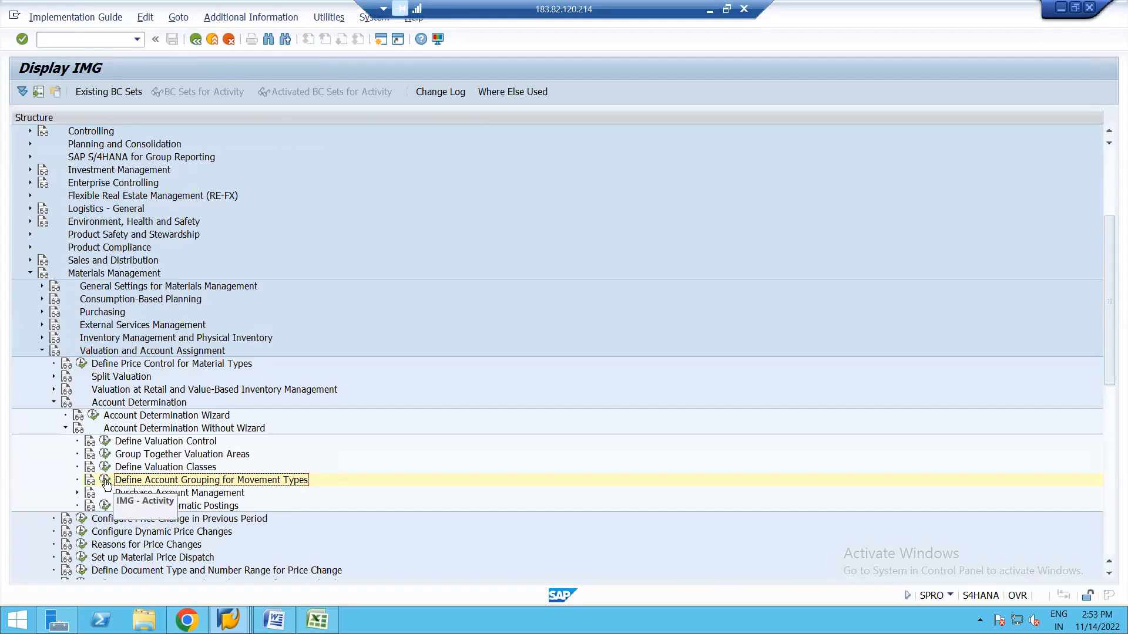
{"action": "left_click", "coordinate": [105, 480]}
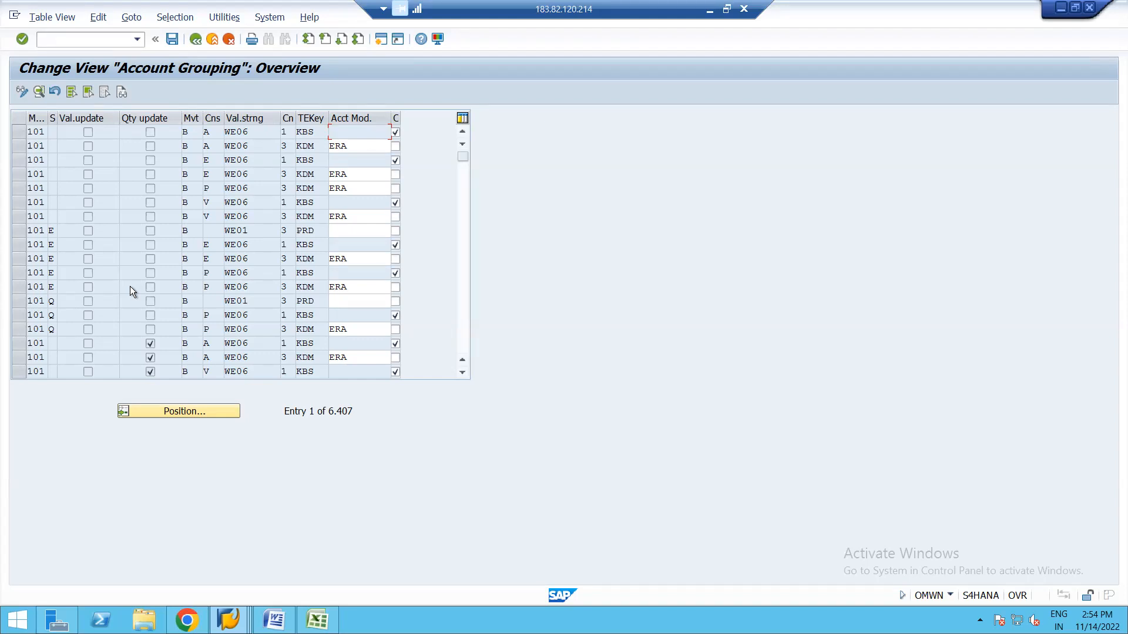
{"action": "left_click", "coordinate": [228, 620]}
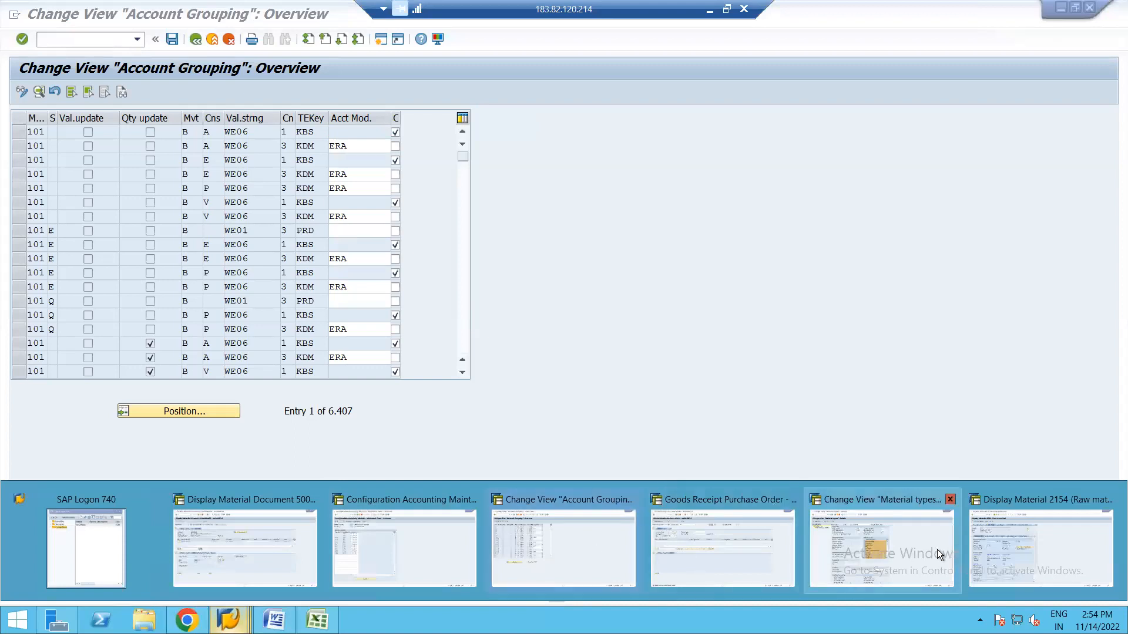
{"action": "left_click", "coordinate": [1014, 552]}
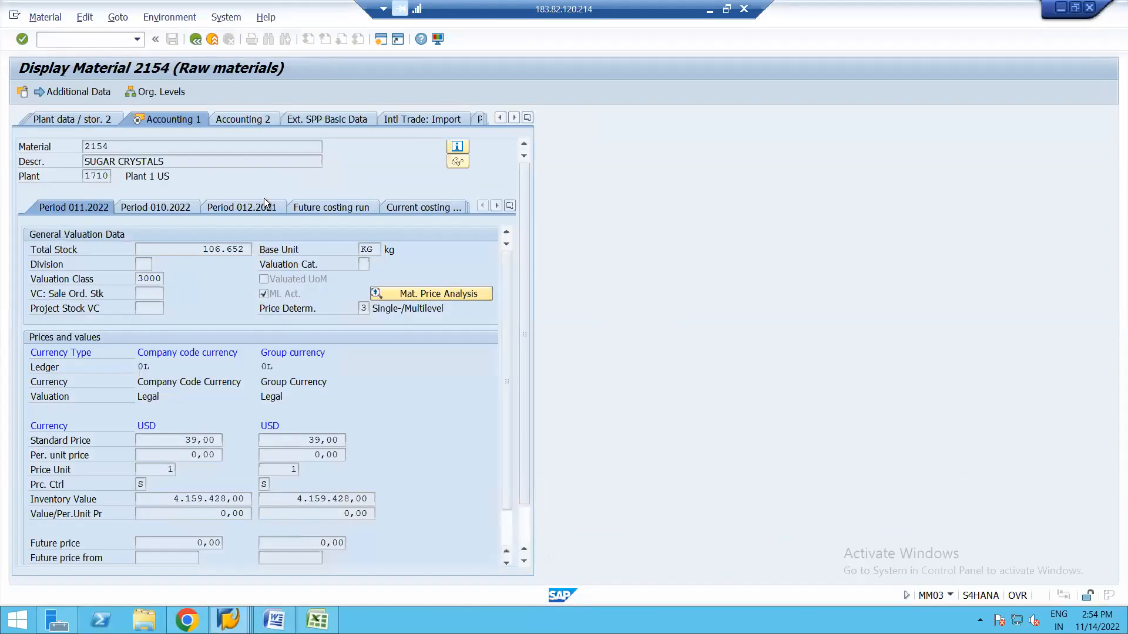
Back out to SAP Easy Access and run OBYC to list the RMK posting procedures.
{"action": "left_click", "coordinate": [195, 37]}
{"action": "left_click", "coordinate": [195, 38]}
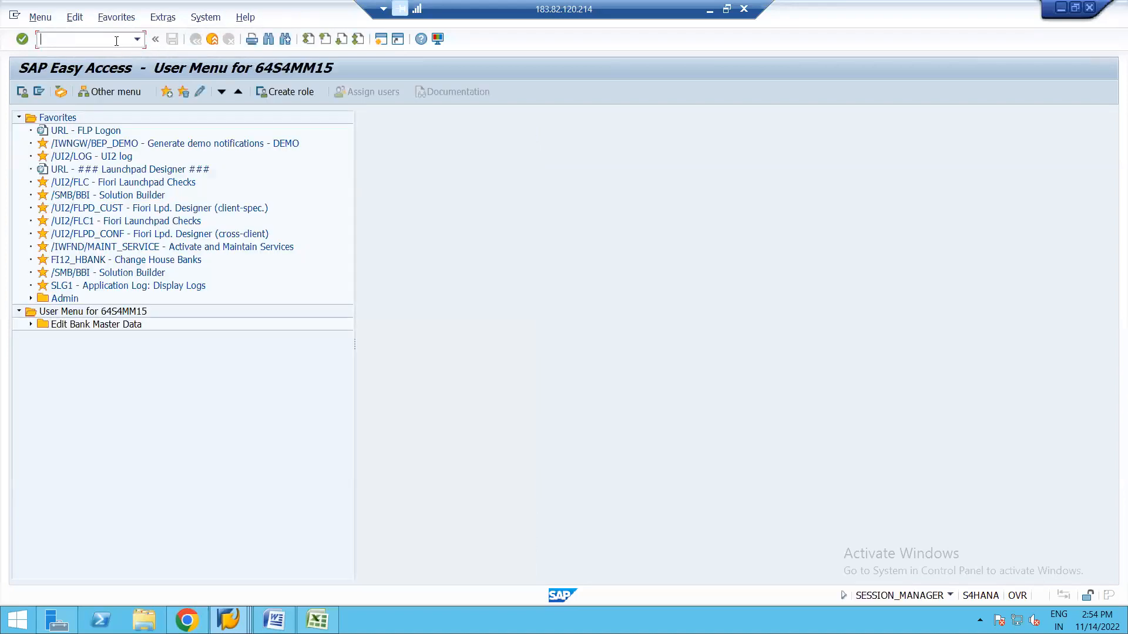
{"action": "type", "text": "obyc"}
{"action": "key", "text": "Return"}
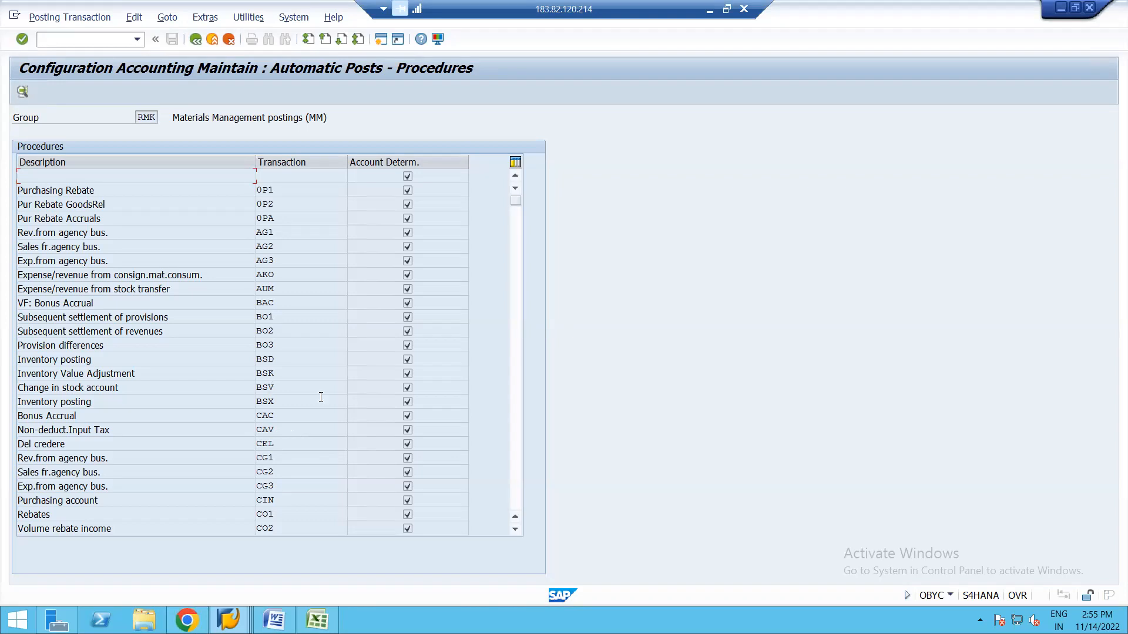
Scroll the Procedures list down to GBB and open the offsetting entry for inventory posting.
{"action": "left_click", "coordinate": [514, 529]}
{"action": "left_click", "coordinate": [515, 529]}
{"action": "left_click", "coordinate": [515, 528]}
{"action": "left_click", "coordinate": [515, 529]}
{"action": "left_click", "coordinate": [515, 529]}
{"action": "left_click", "coordinate": [515, 529]}
{"action": "left_click", "coordinate": [515, 529]}
{"action": "left_click", "coordinate": [514, 528]}
{"action": "left_click", "coordinate": [515, 529]}
{"action": "left_click", "coordinate": [515, 529]}
{"action": "left_click", "coordinate": [514, 529]}
{"action": "left_click", "coordinate": [514, 528]}
{"action": "left_click", "coordinate": [515, 529]}
{"action": "left_click", "coordinate": [514, 528]}
{"action": "left_click", "coordinate": [514, 528]}
{"action": "left_click", "coordinate": [515, 529]}
{"action": "left_click", "coordinate": [515, 528]}
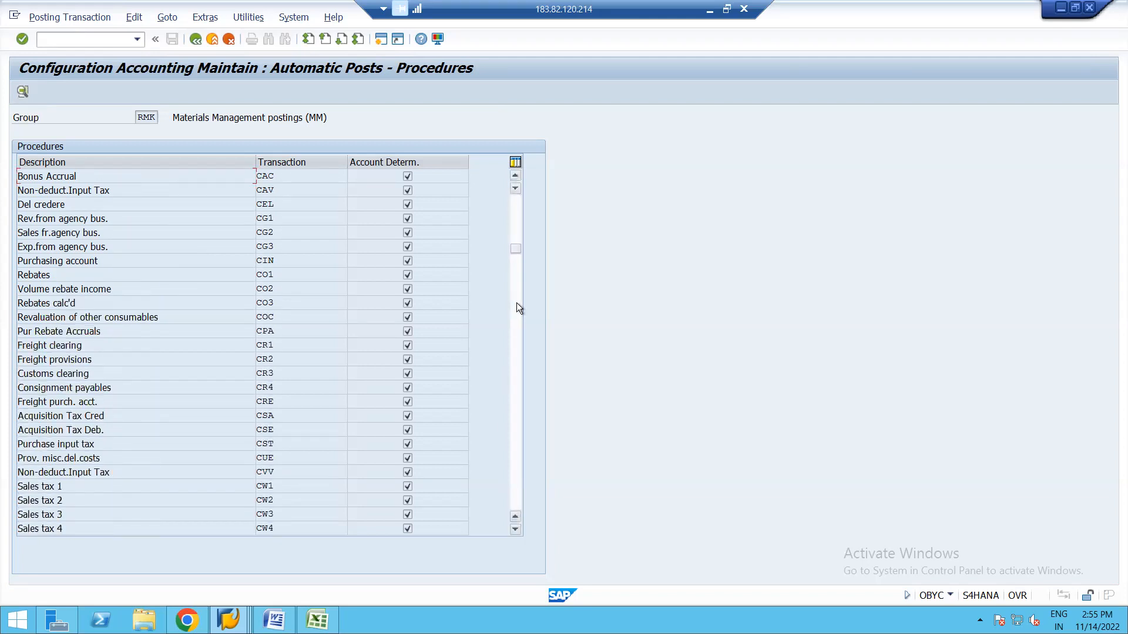
{"action": "left_click", "coordinate": [515, 262]}
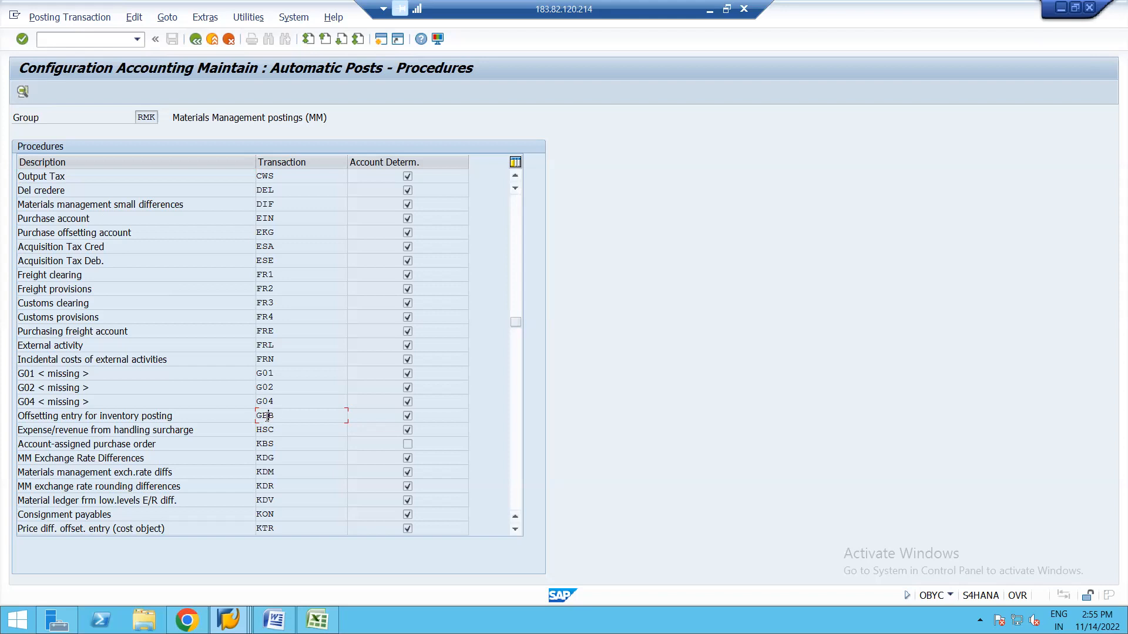
{"action": "double_click", "coordinate": [266, 417]}
Confirm chart of accounts YCOA to display GBB accounts, e.g. AUF 55100000 and BSA 39911000.
{"action": "key", "text": "Return"}
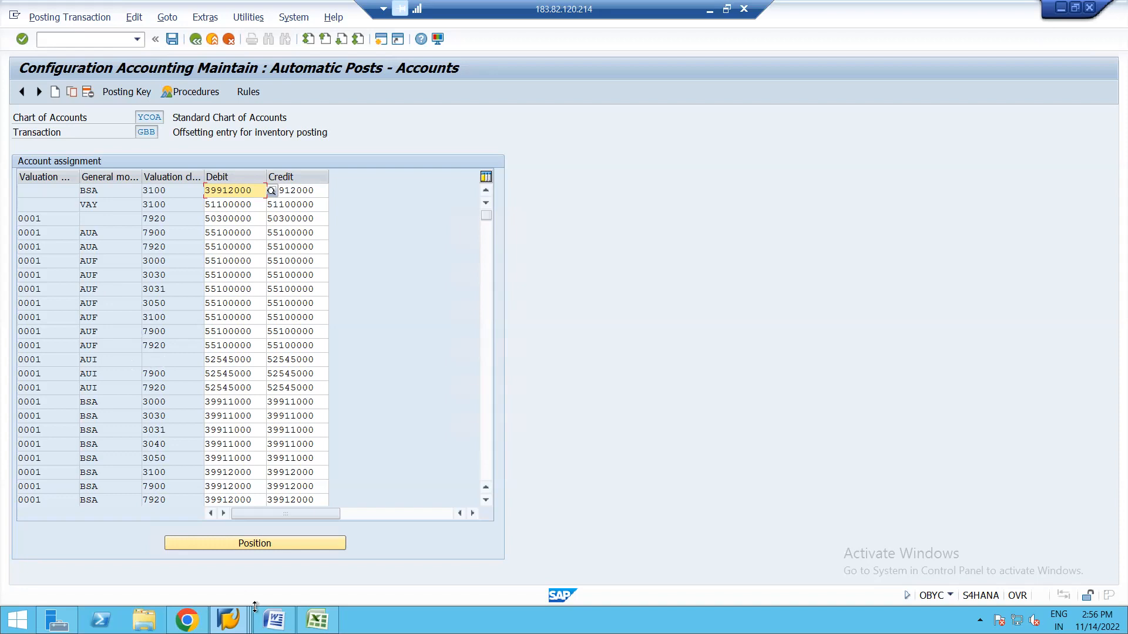
{"action": "mouse_move", "coordinate": [228, 620]}
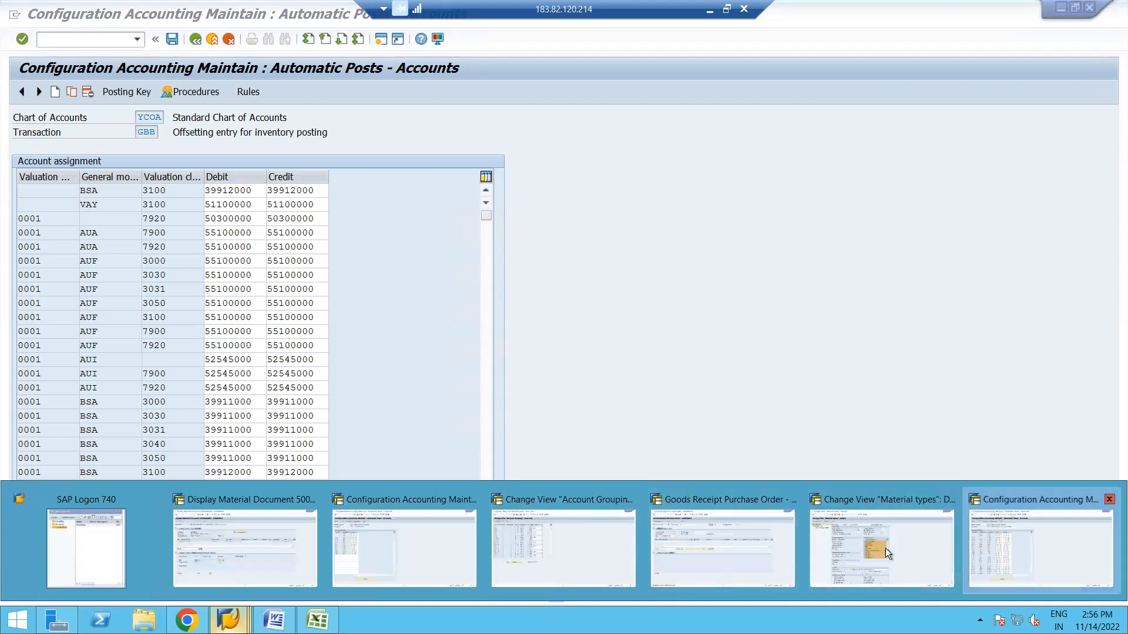
{"action": "mouse_move", "coordinate": [880, 548]}
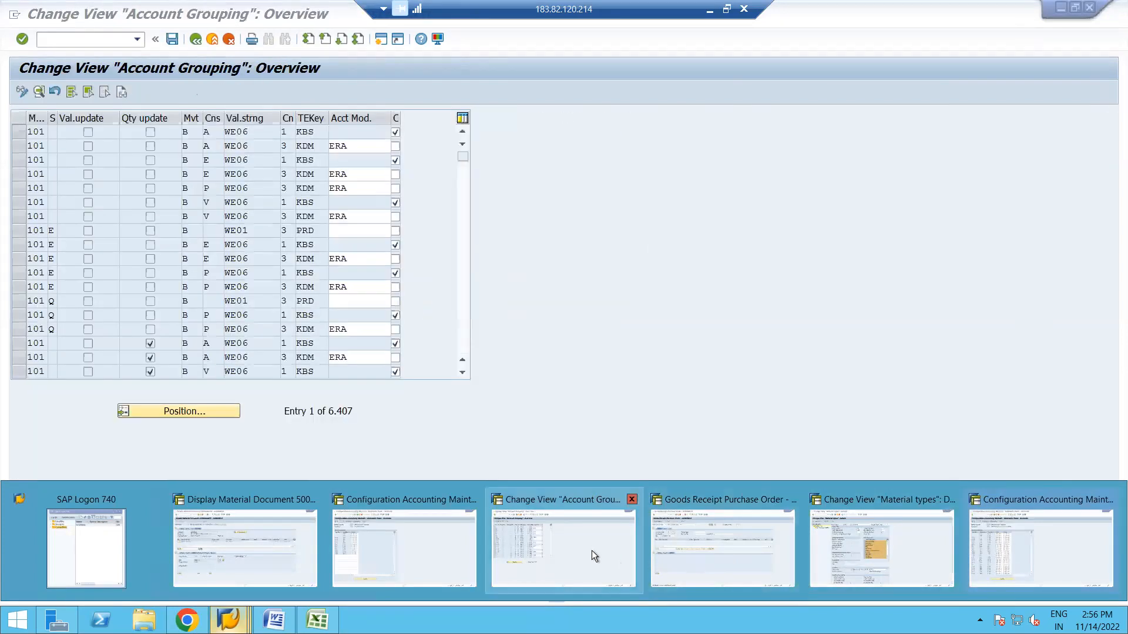
Position the account grouping table at movement type 201 and inspect its GBB account modifier VBR.
{"action": "left_click", "coordinate": [587, 548]}
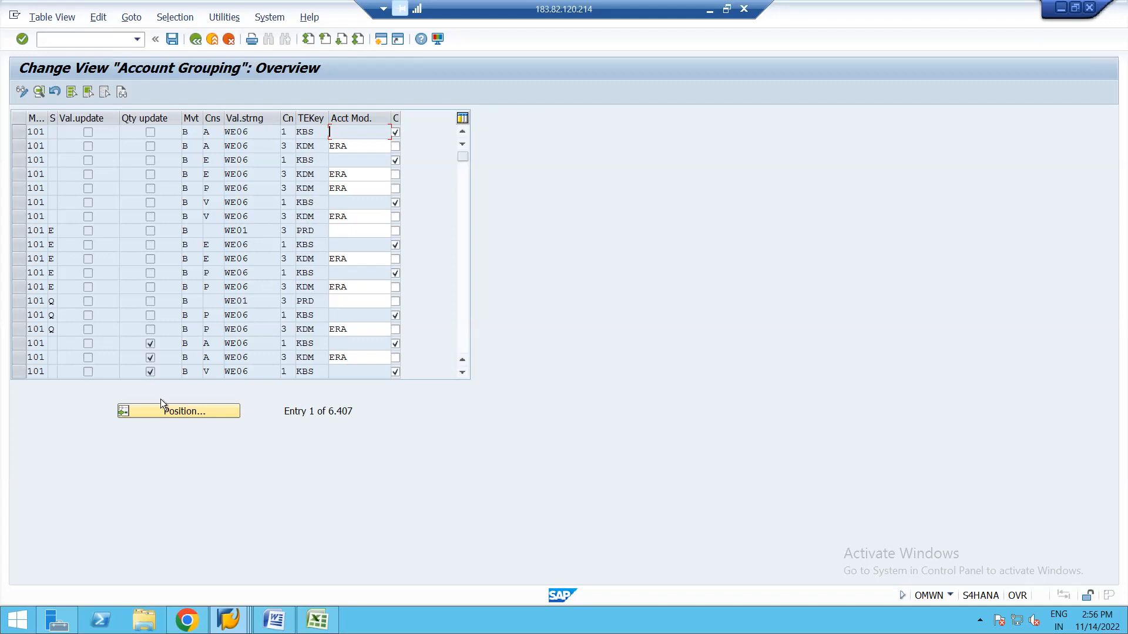
{"action": "left_click", "coordinate": [137, 407]}
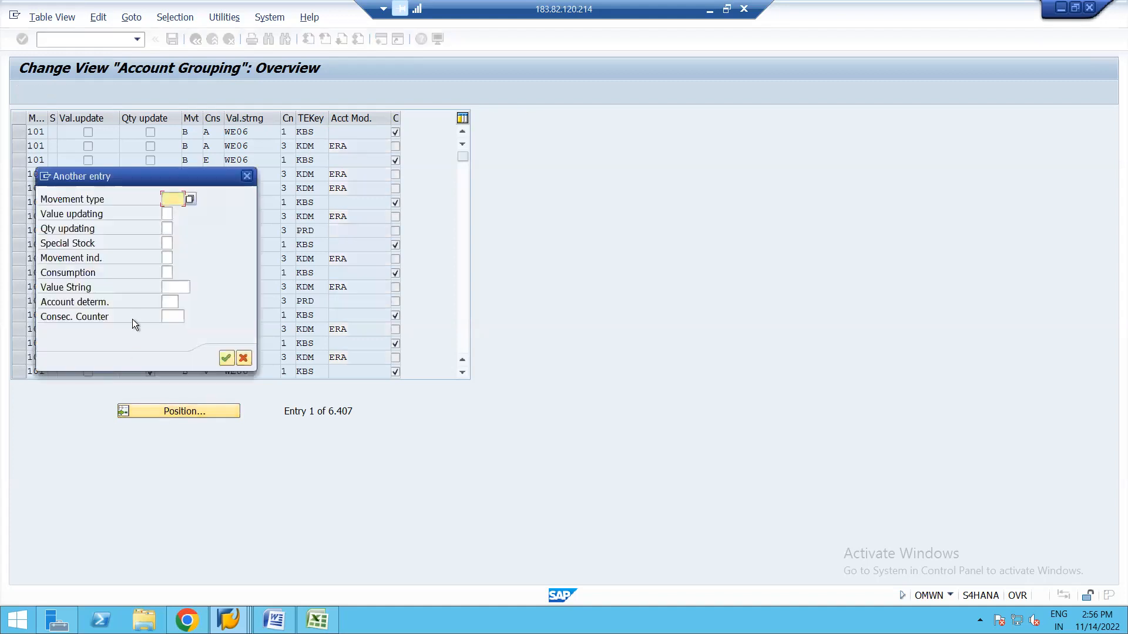
{"action": "type", "text": "201"}
{"action": "left_click", "coordinate": [227, 357]}
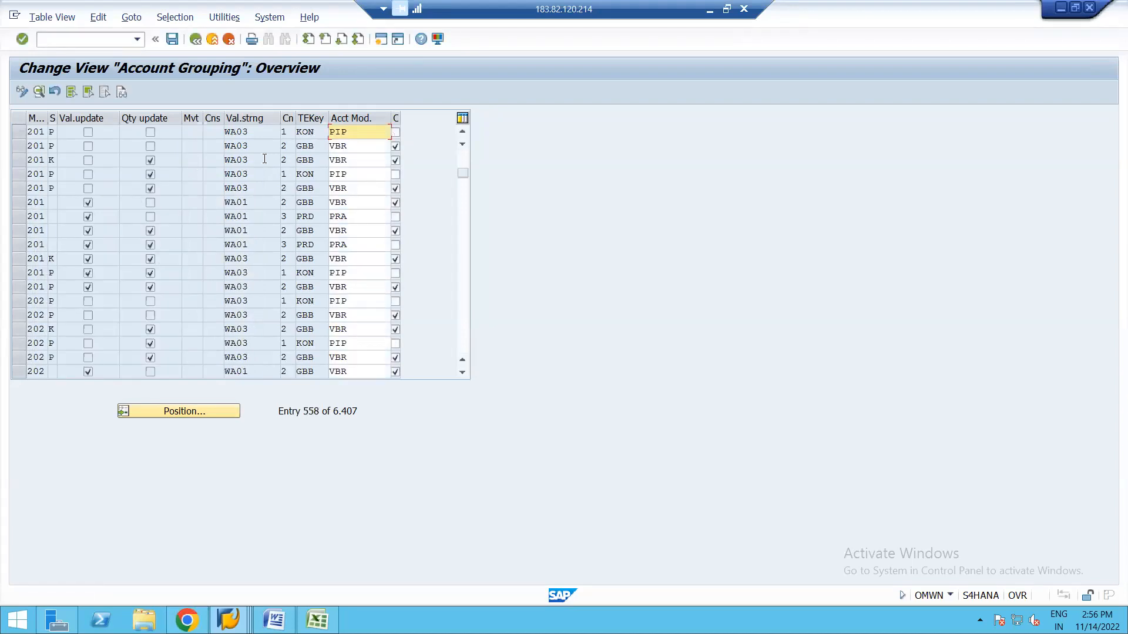
{"action": "left_click", "coordinate": [354, 146]}
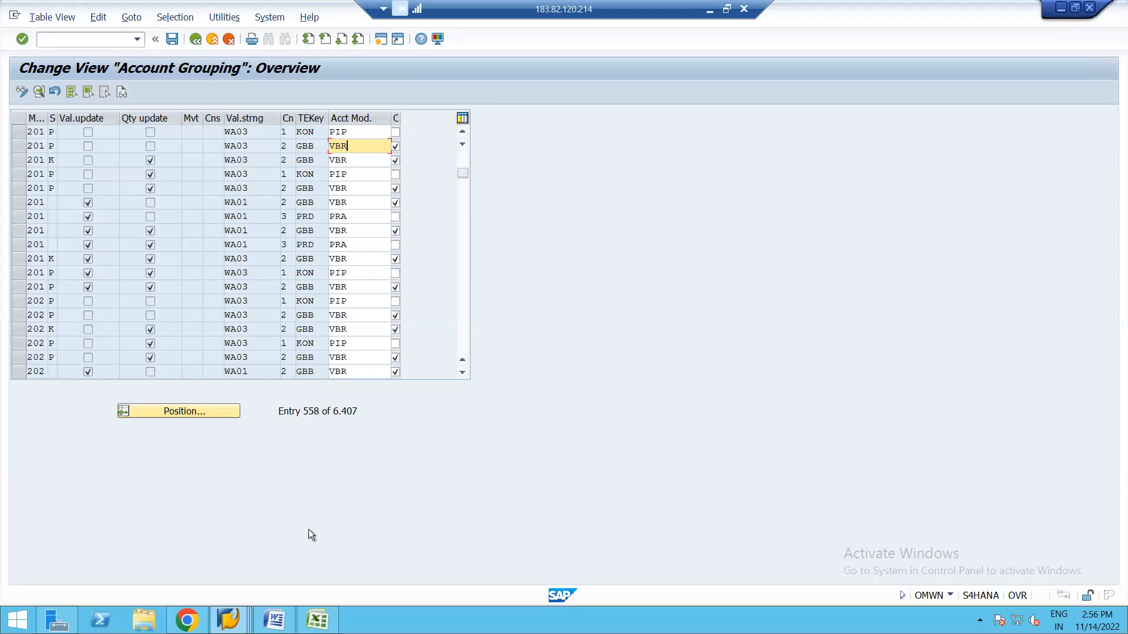
{"action": "left_click", "coordinate": [228, 619]}
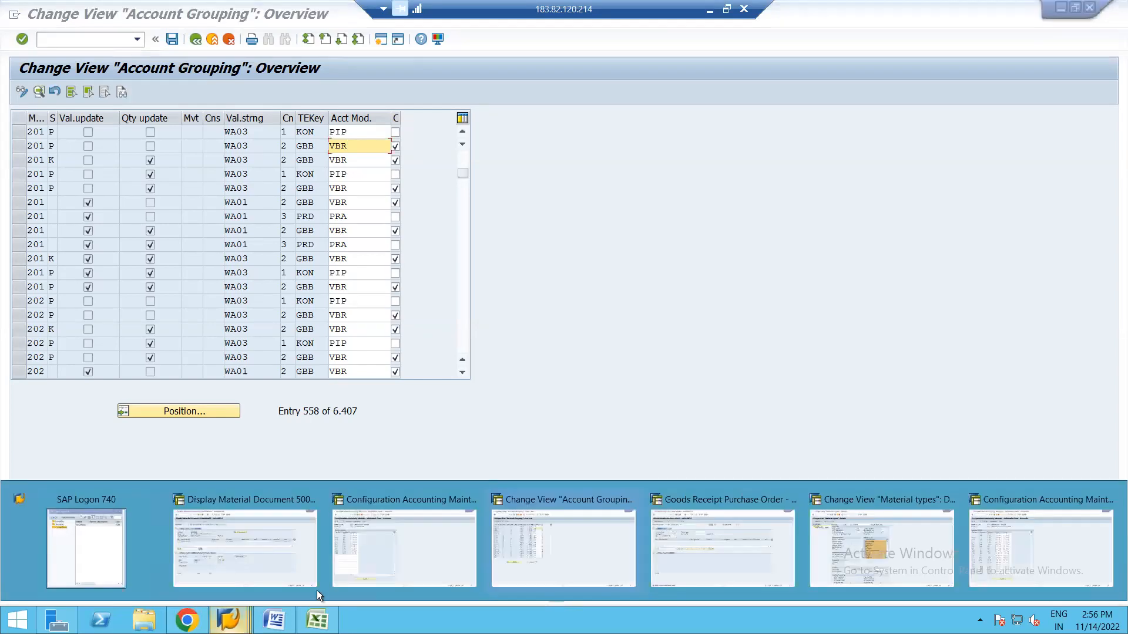
Switch to the GBB accounts table and search it for general modification VKR.
{"action": "left_click", "coordinate": [996, 545]}
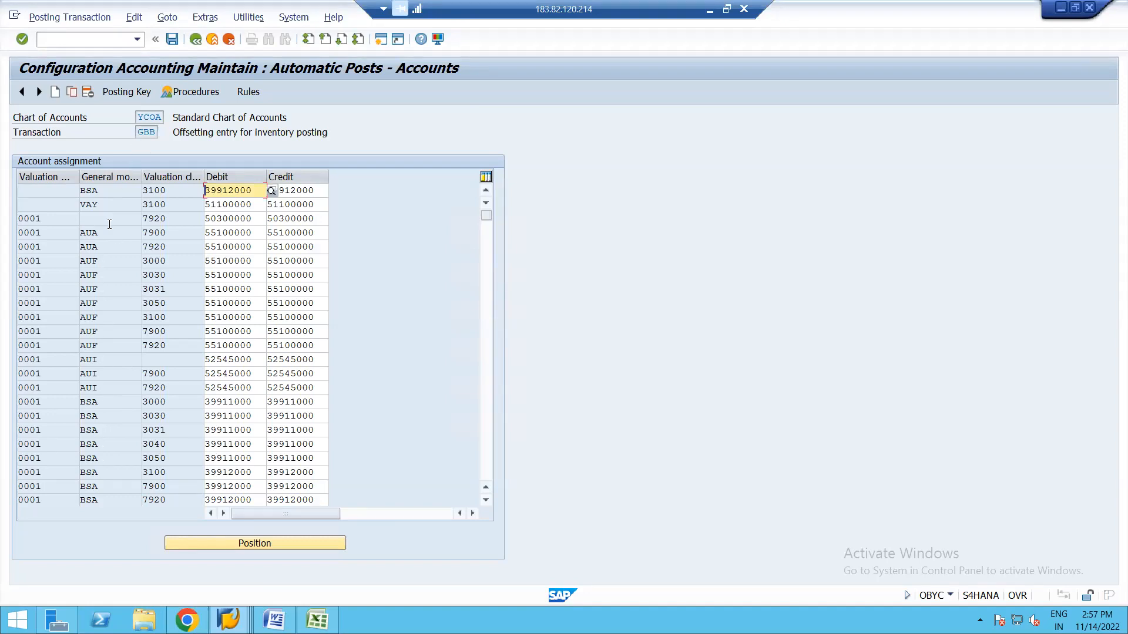
{"action": "left_click", "coordinate": [227, 544]}
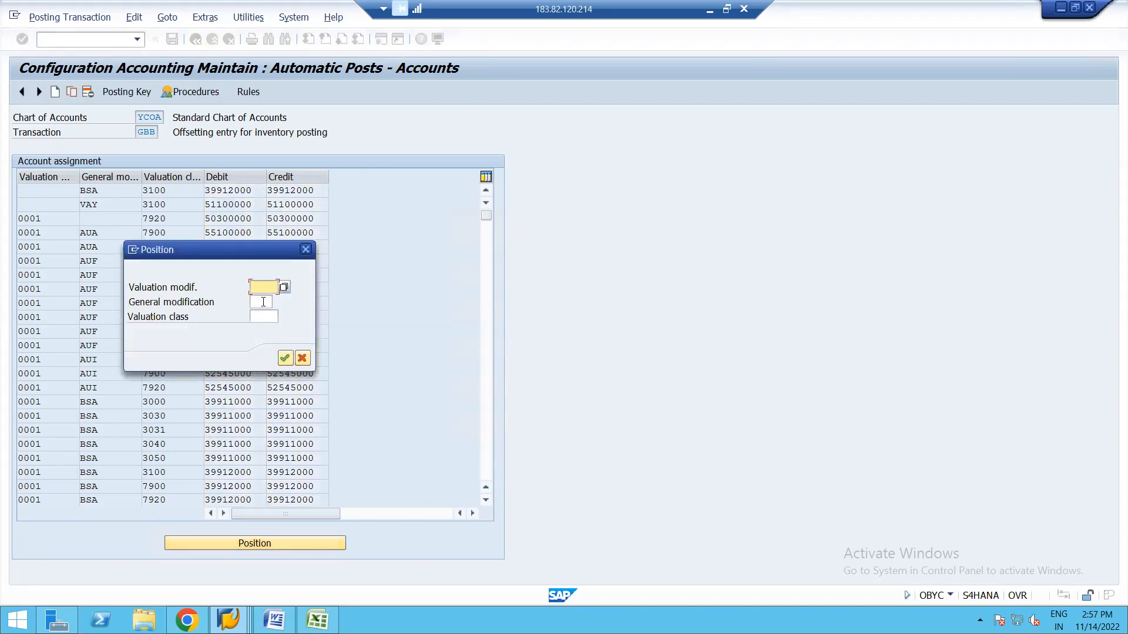
{"action": "left_click", "coordinate": [263, 302]}
{"action": "type", "text": "vkr"}
{"action": "key", "text": "Return"}
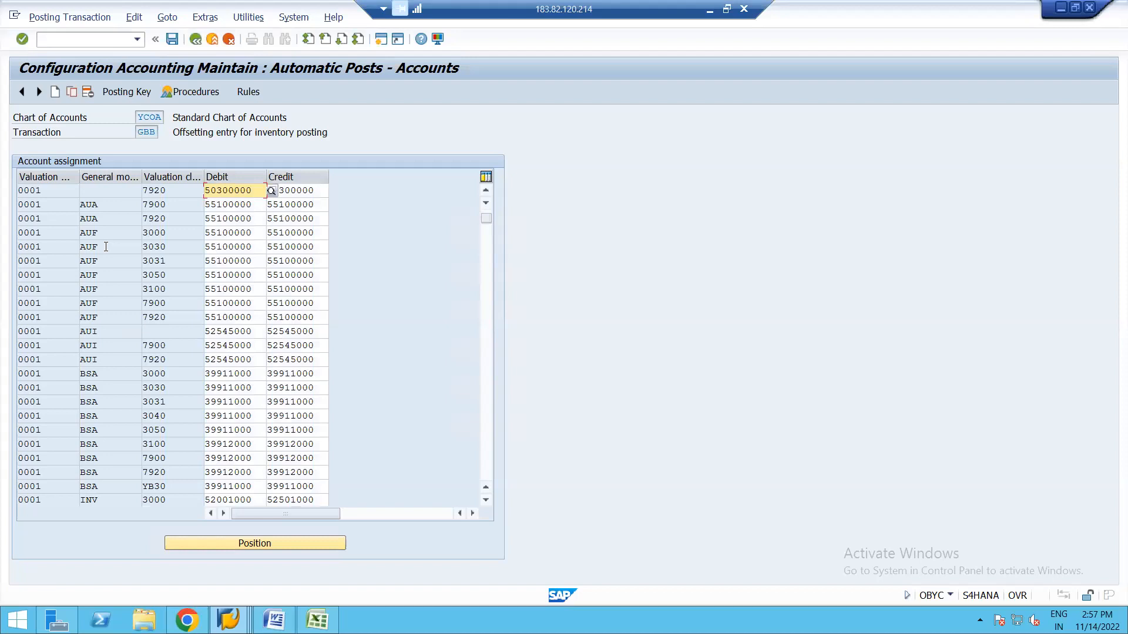
{"action": "left_click", "coordinate": [485, 255]}
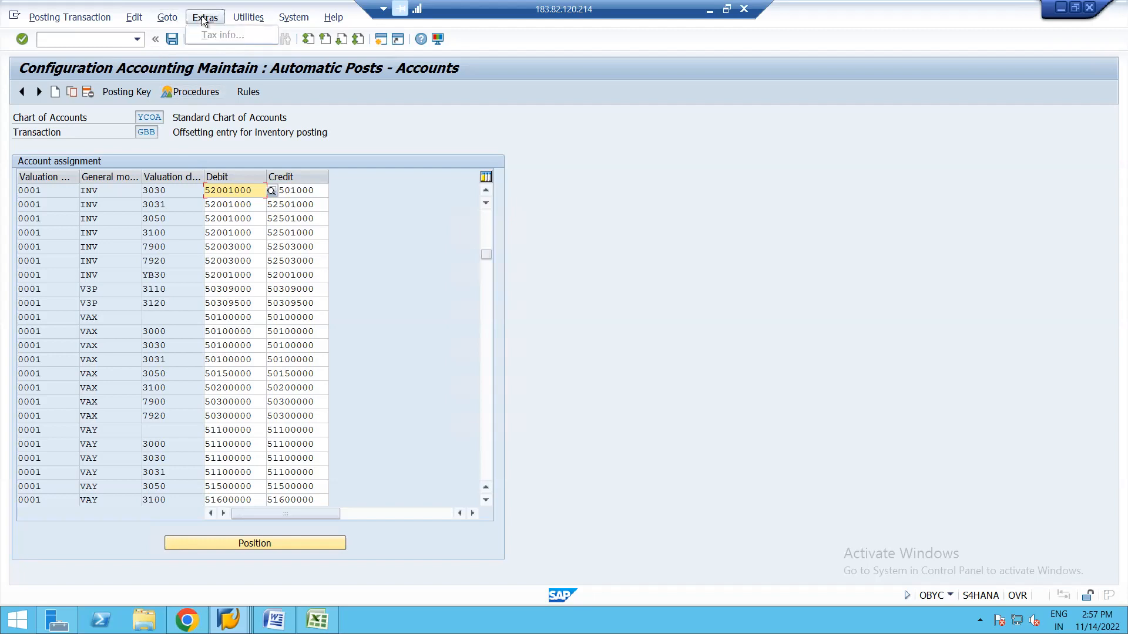
Browse the Goto, Edit and Extras menus of the GBB account assignment screen.
{"action": "left_click", "coordinate": [167, 18]}
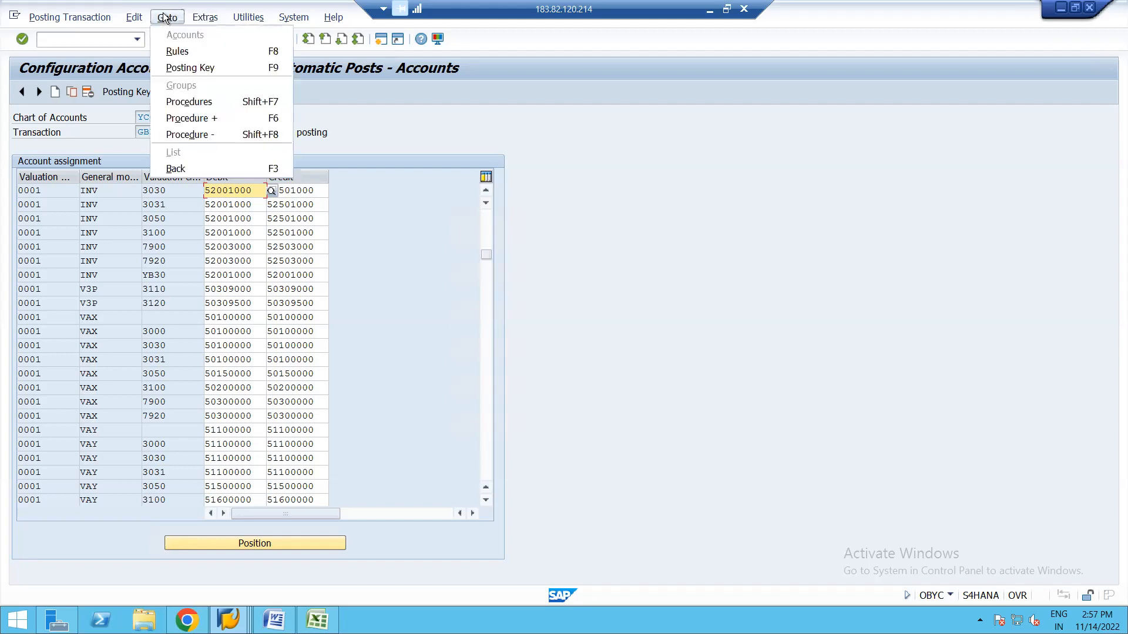
{"action": "mouse_move", "coordinate": [134, 21]}
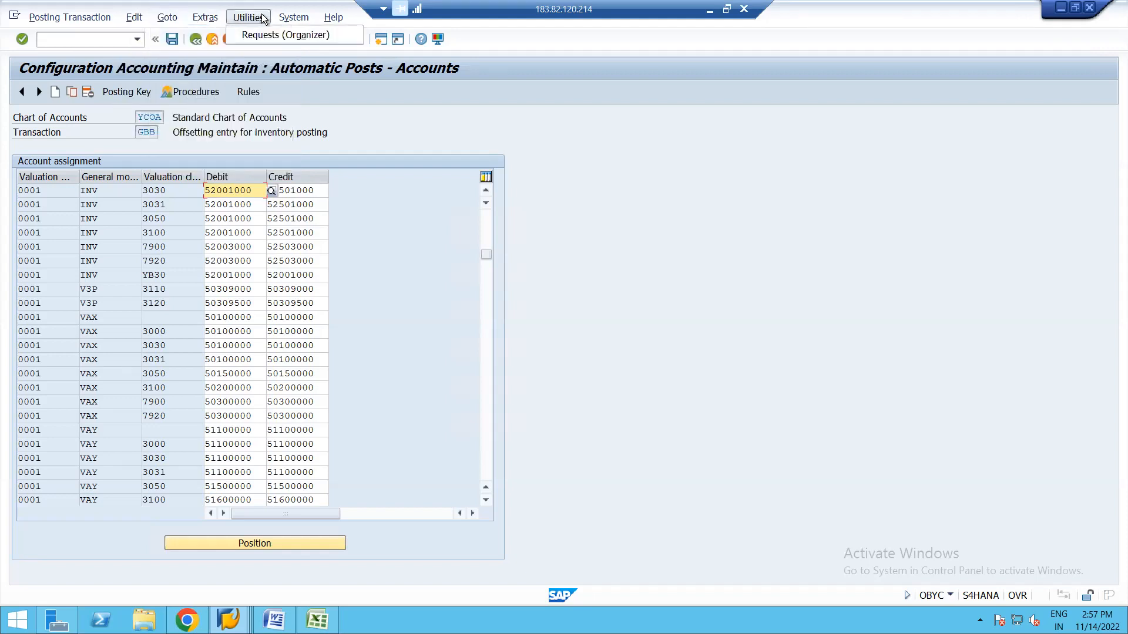
{"action": "left_click", "coordinate": [294, 17]}
{"action": "left_click", "coordinate": [299, 18]}
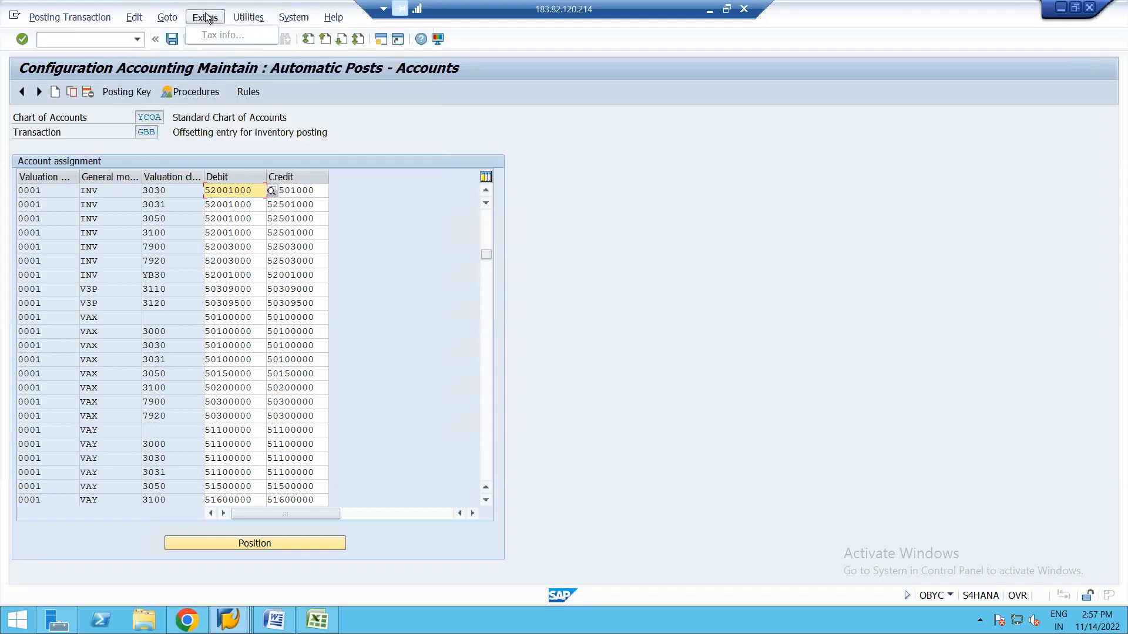
{"action": "left_click", "coordinate": [171, 18]}
{"action": "mouse_move", "coordinate": [137, 21]}
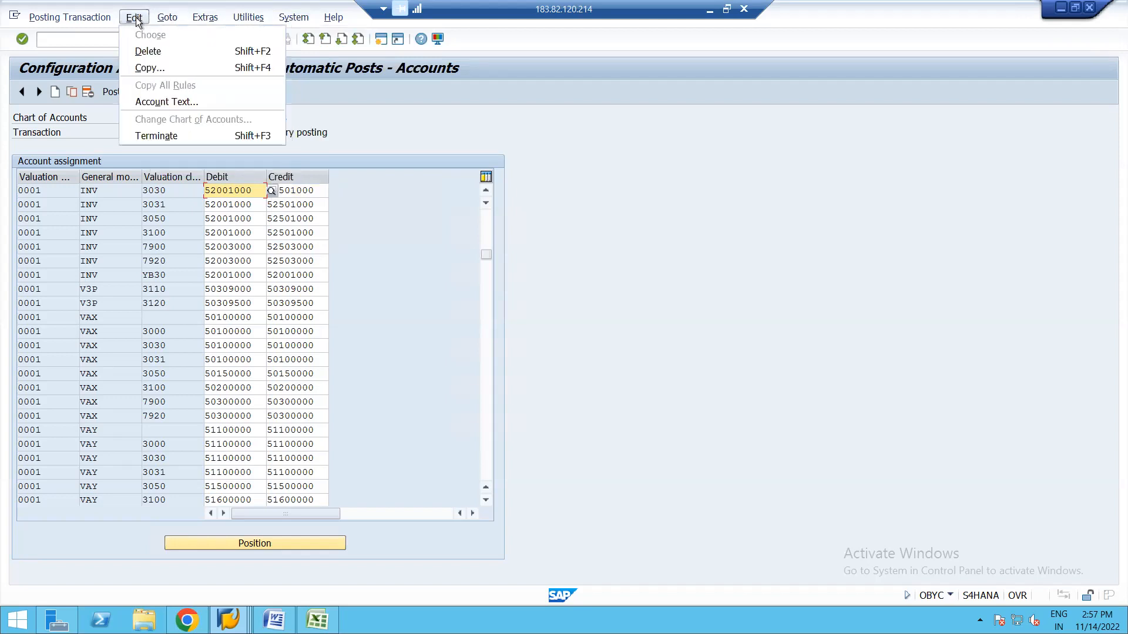
{"action": "mouse_move", "coordinate": [96, 18]}
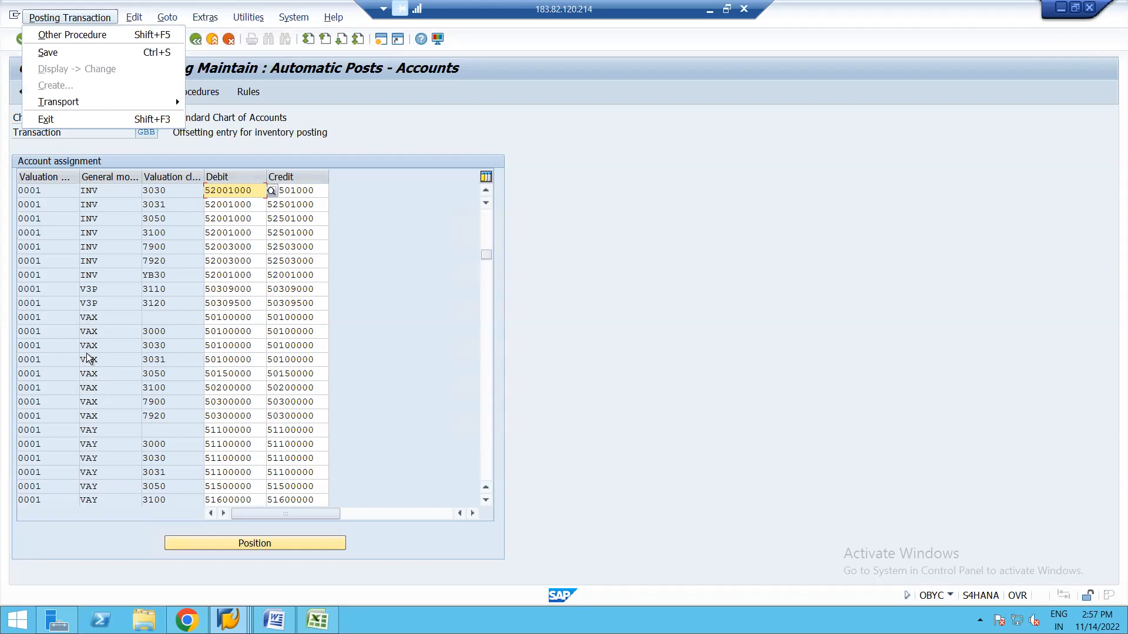
Page down to the VBR rows and check the debit and credit accounts for valuation class 3000.
{"action": "left_click", "coordinate": [484, 270]}
{"action": "left_click", "coordinate": [485, 270]}
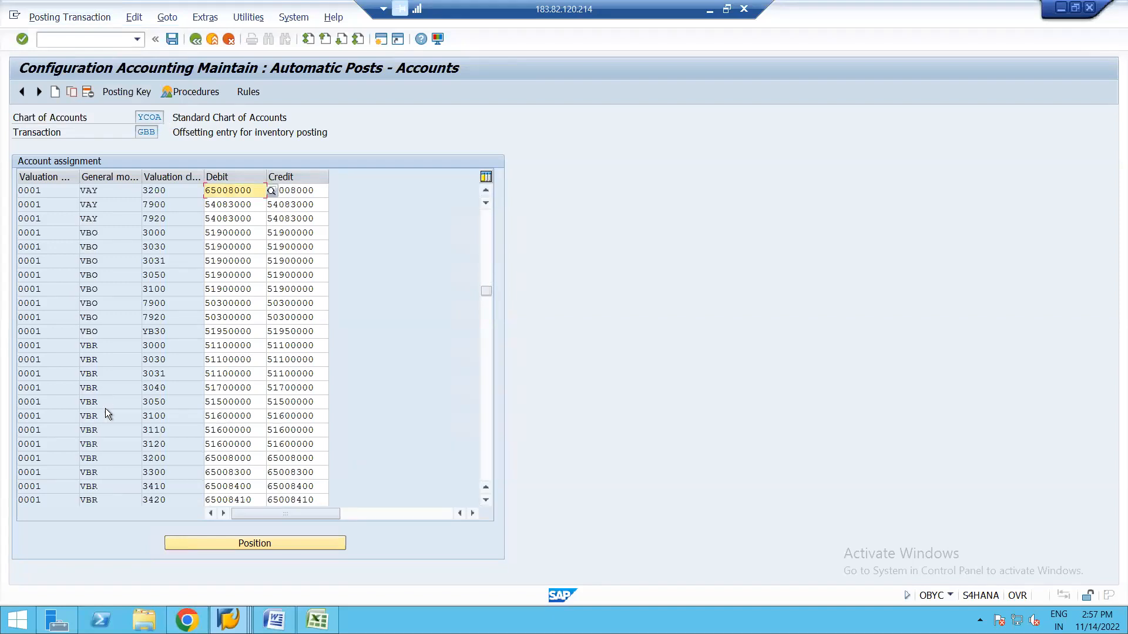
{"action": "left_click", "coordinate": [112, 431]}
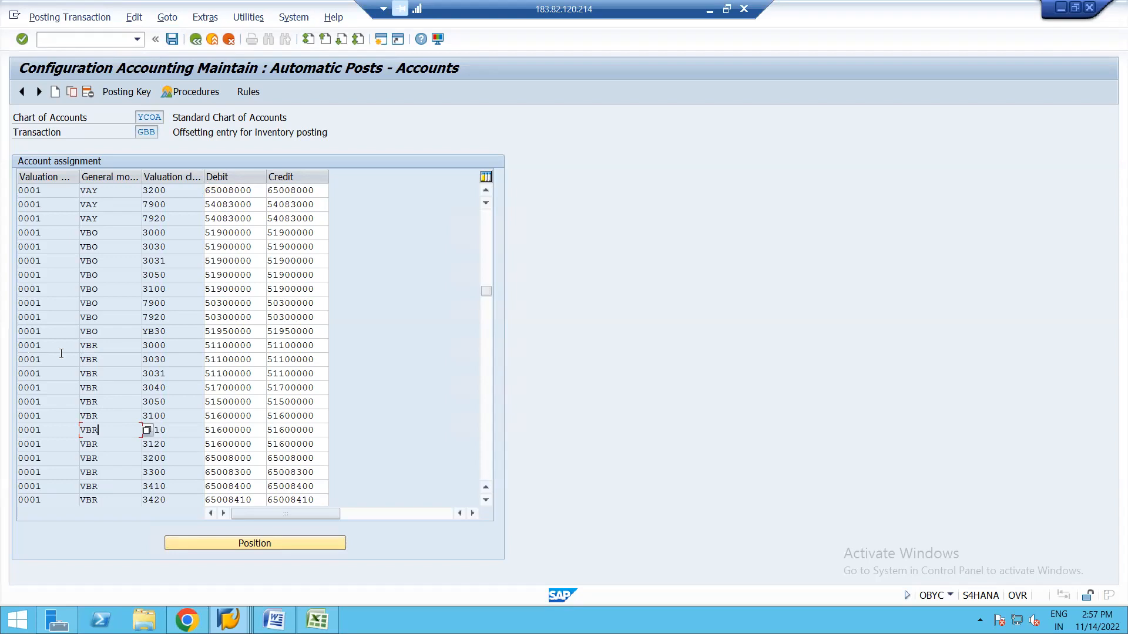
{"action": "left_click", "coordinate": [232, 344]}
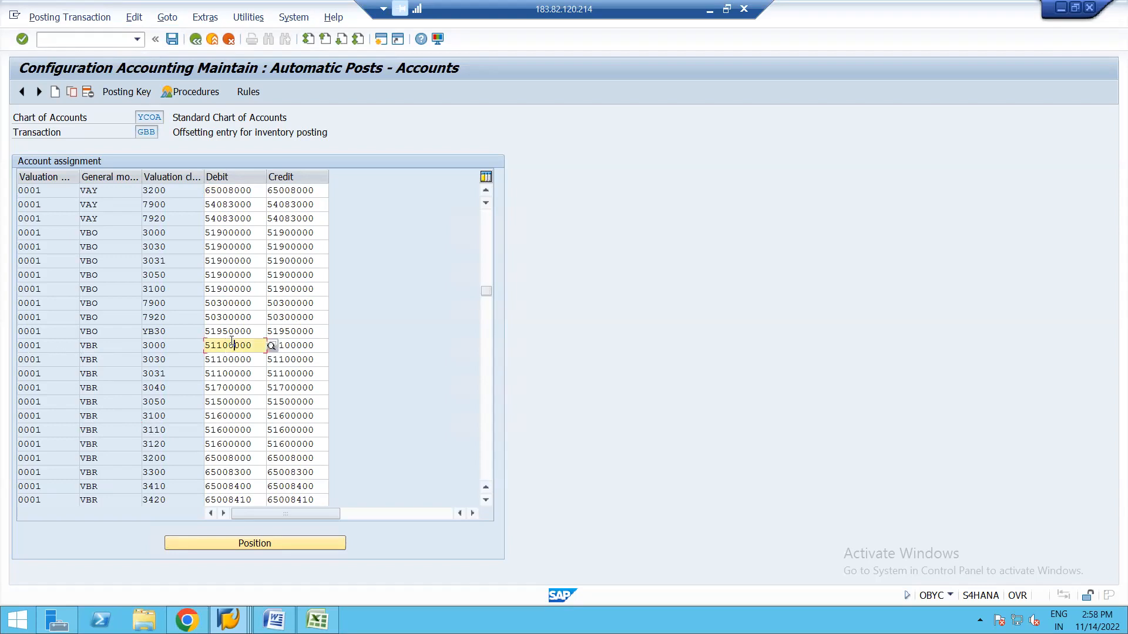
{"action": "key", "text": "Tab"}
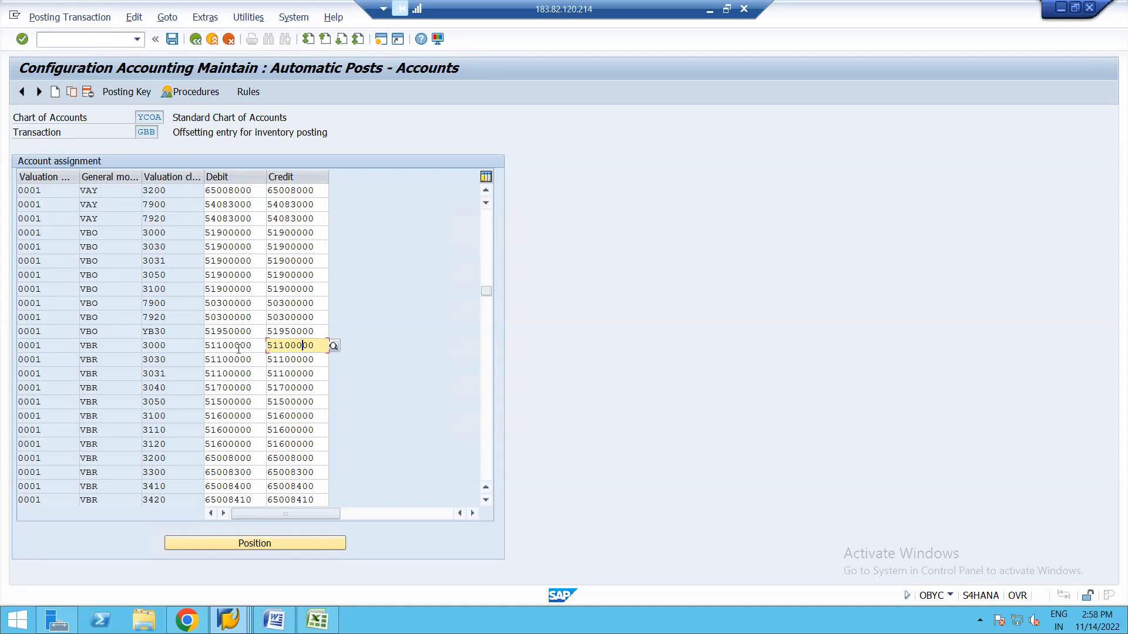
{"action": "left_click", "coordinate": [116, 345]}
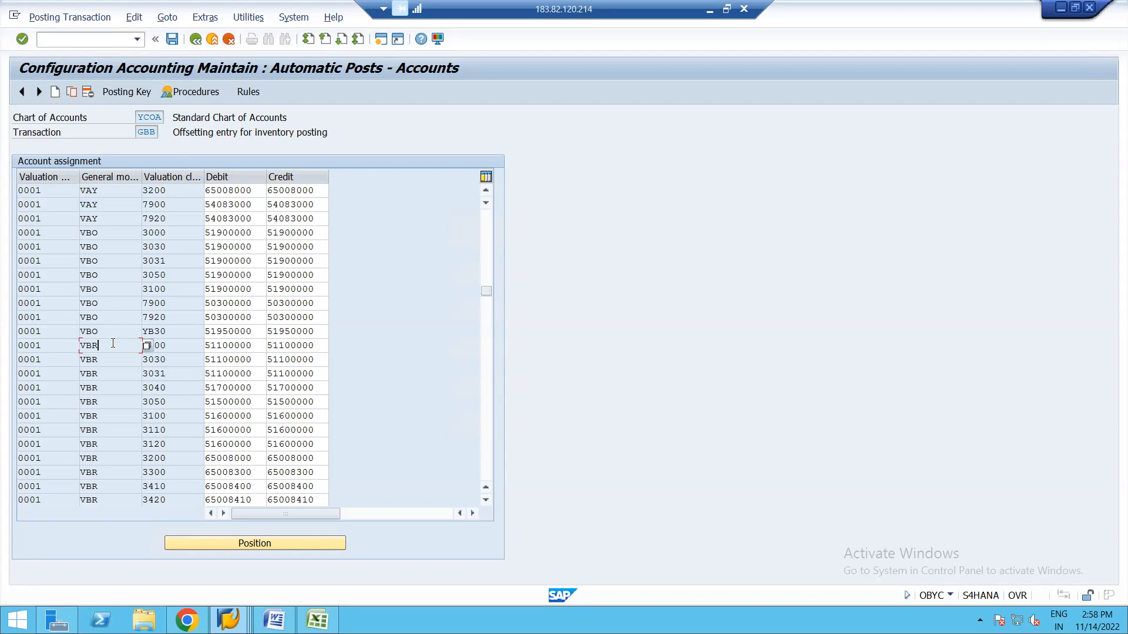
{"action": "left_click", "coordinate": [172, 358]}
Check VBR debit and credit accounts for valuation classes 3030 through 3050, then return to the procedures list.
{"action": "left_click", "coordinate": [240, 359]}
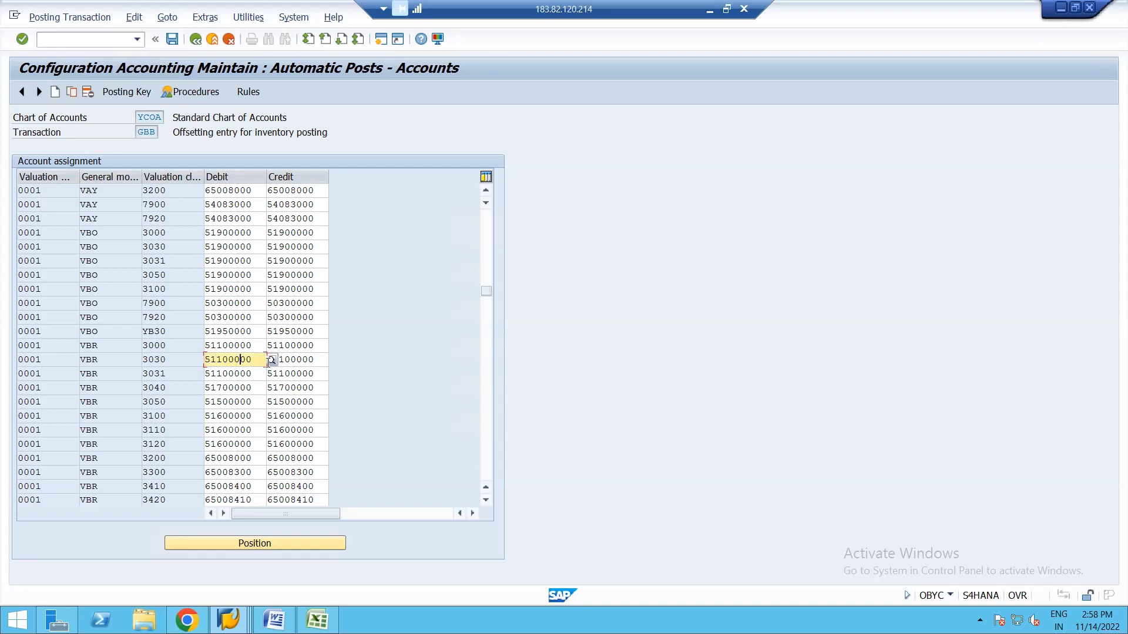
{"action": "left_click", "coordinate": [234, 374]}
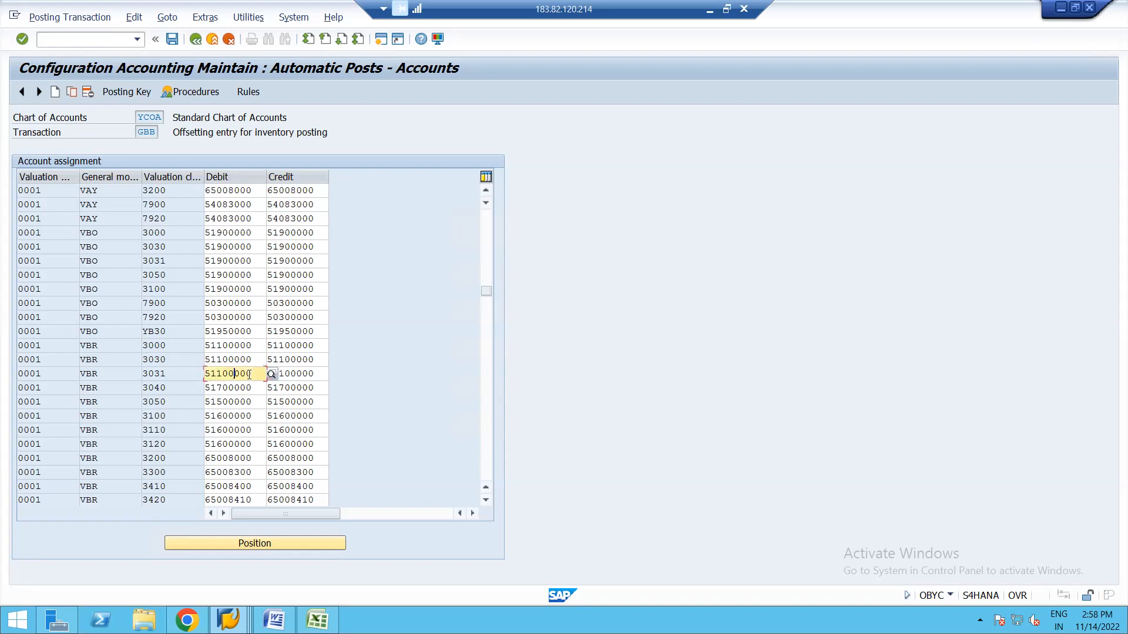
{"action": "left_click", "coordinate": [291, 374]}
{"action": "left_click", "coordinate": [232, 386]}
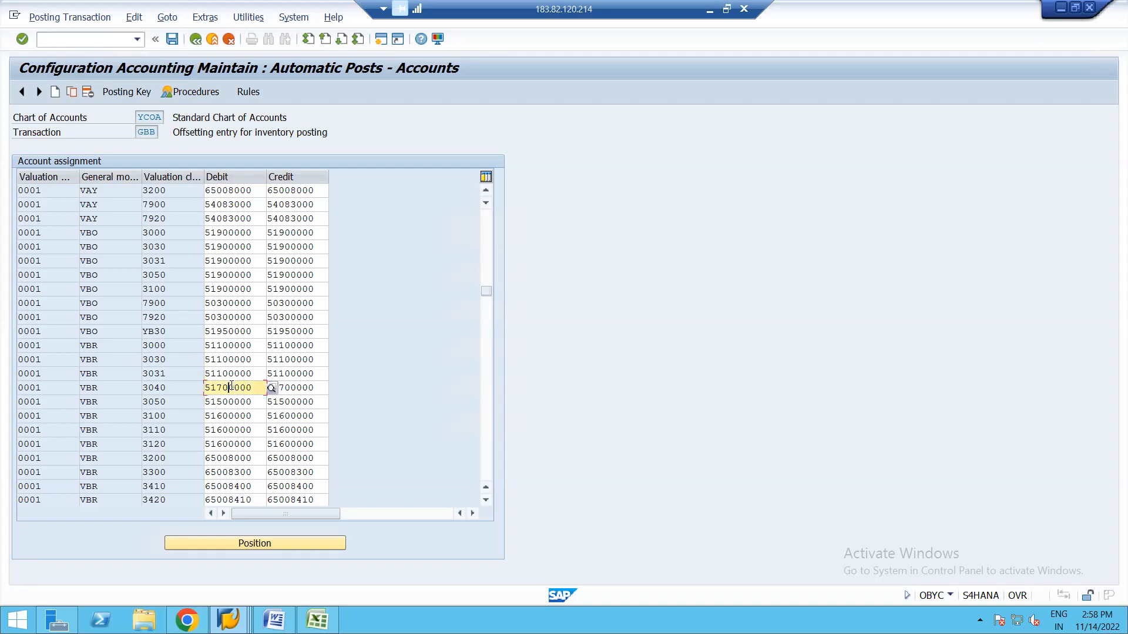
{"action": "left_click", "coordinate": [290, 389]}
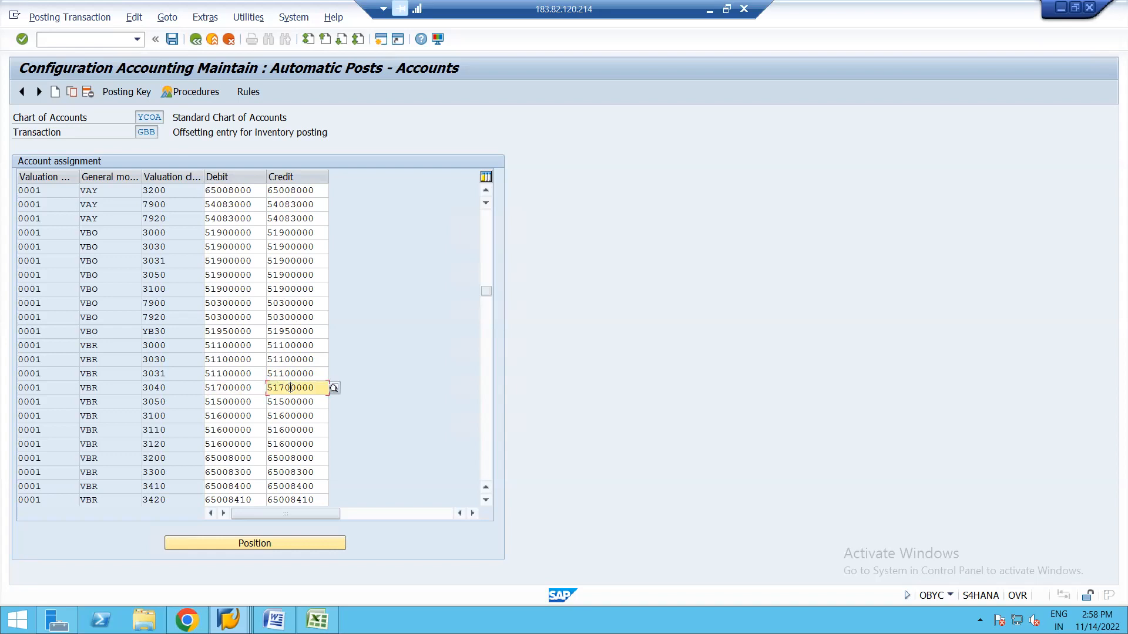
{"action": "left_click", "coordinate": [239, 403]}
{"action": "left_click", "coordinate": [293, 402]}
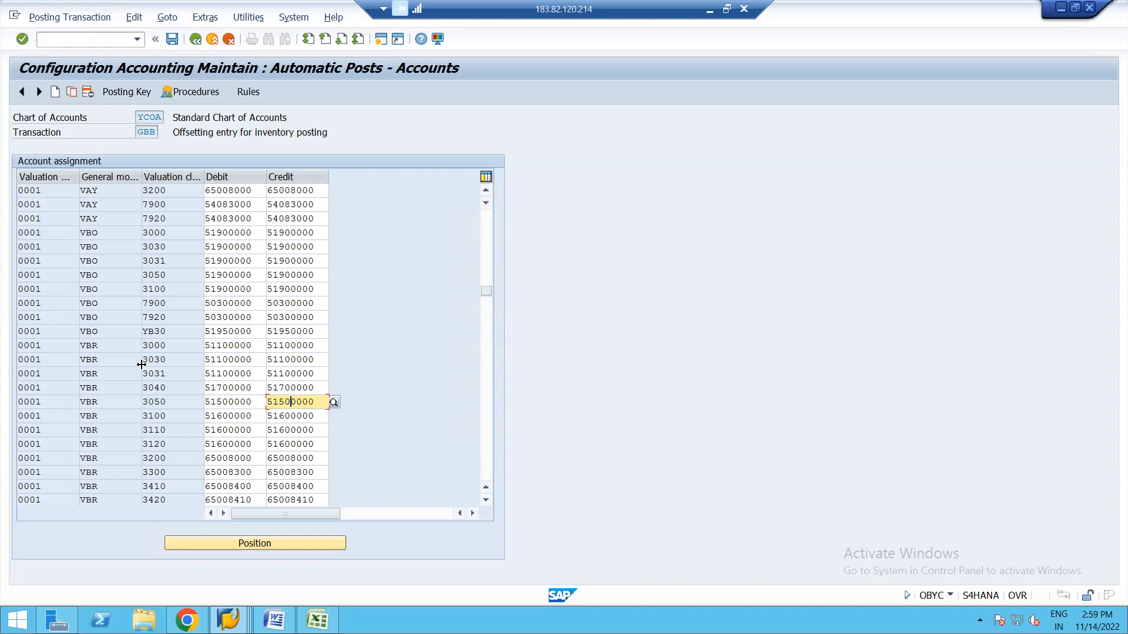
{"action": "left_click", "coordinate": [195, 40]}
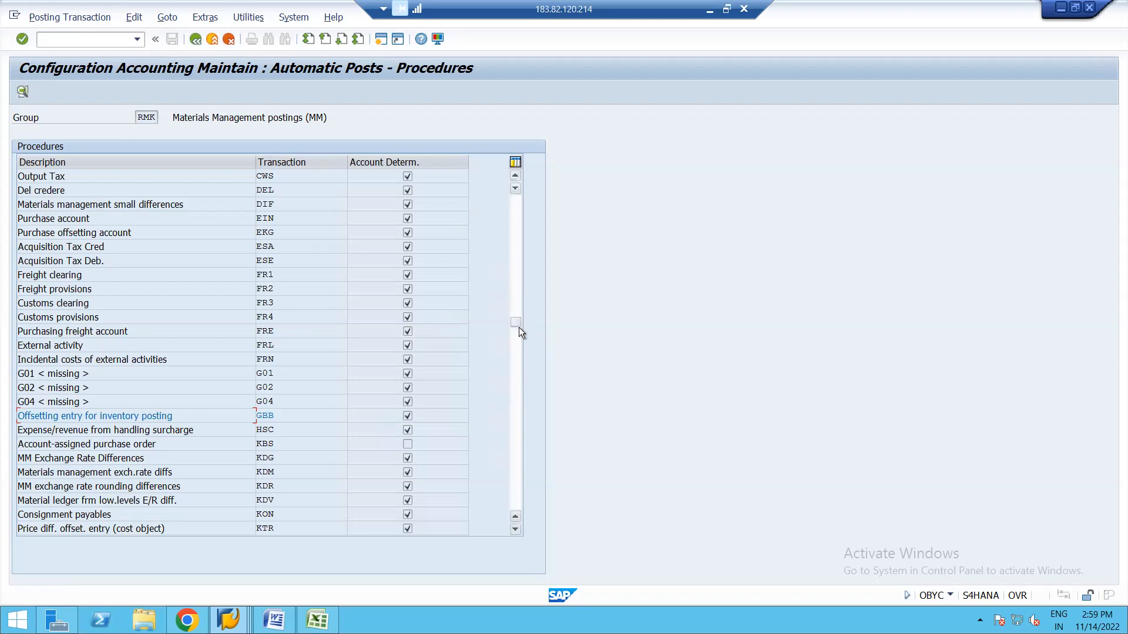
Open BSX inventory posting for YCOA, mapping valuation class 3000 to 13100000 and 3100 to 13600000.
{"action": "left_click_drag", "start_coordinate": [514, 324], "coordinate": [516, 218]}
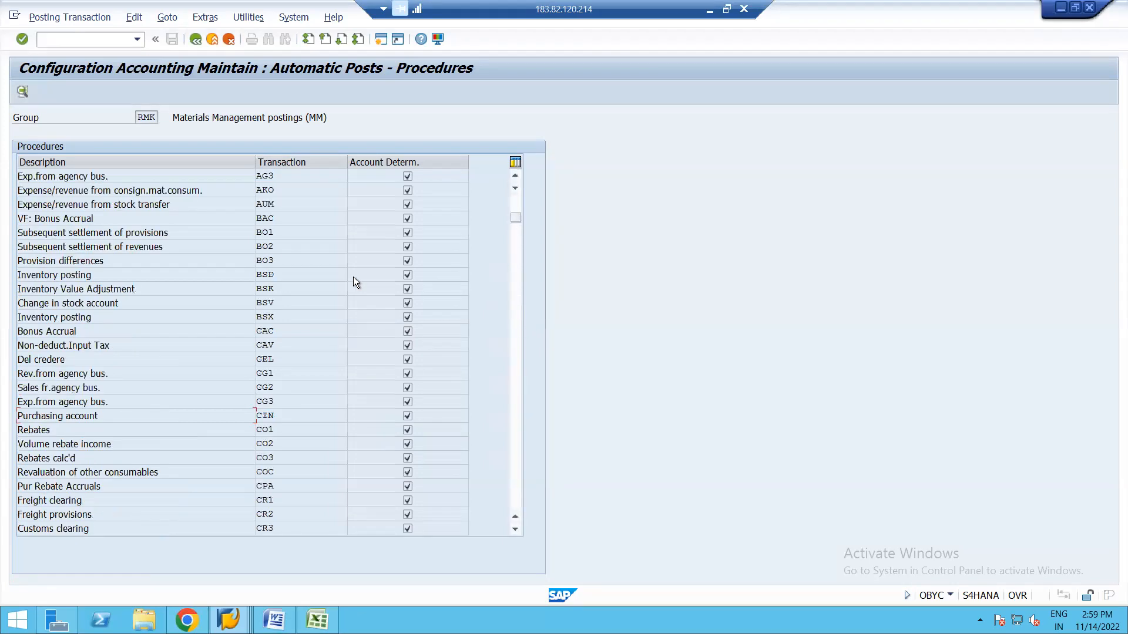
{"action": "double_click", "coordinate": [264, 318]}
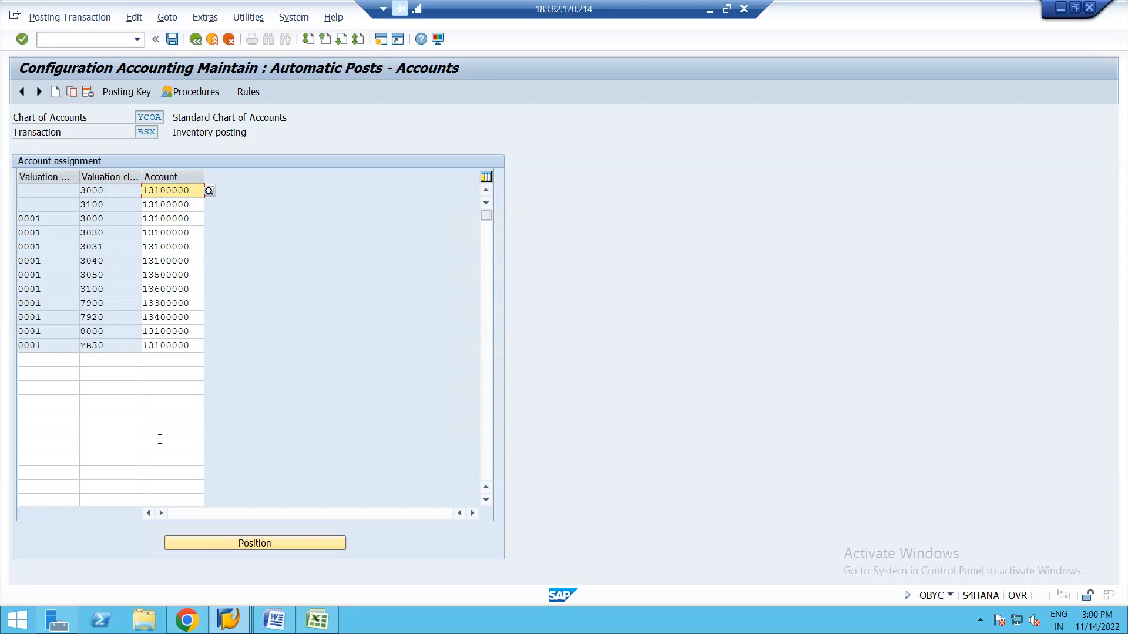
{"action": "left_click", "coordinate": [228, 619]}
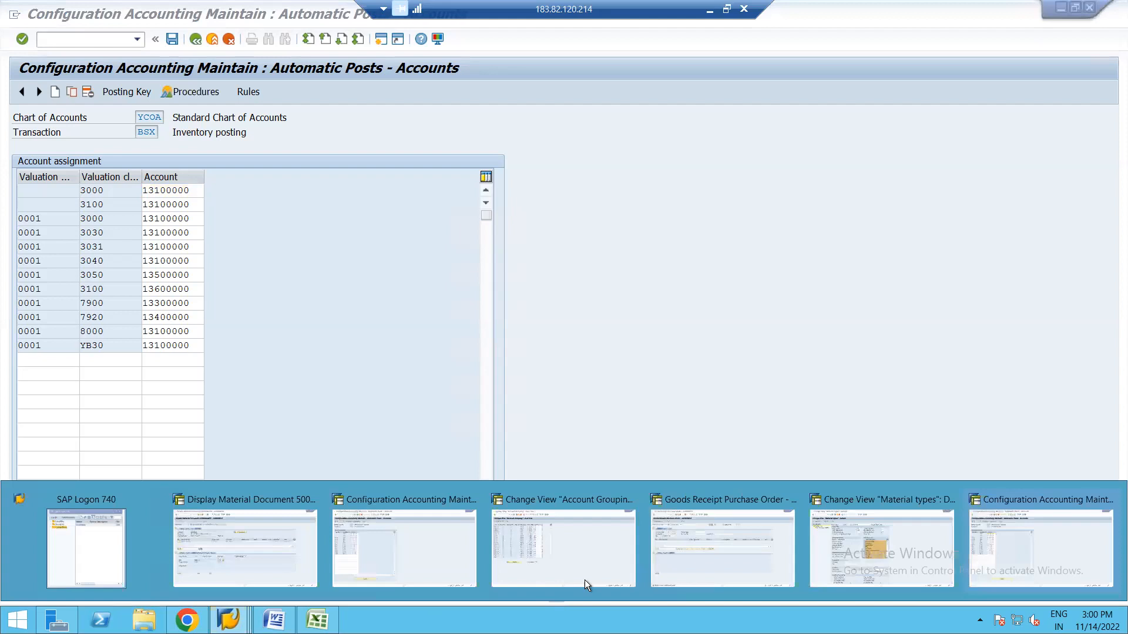
{"action": "left_click", "coordinate": [297, 317]}
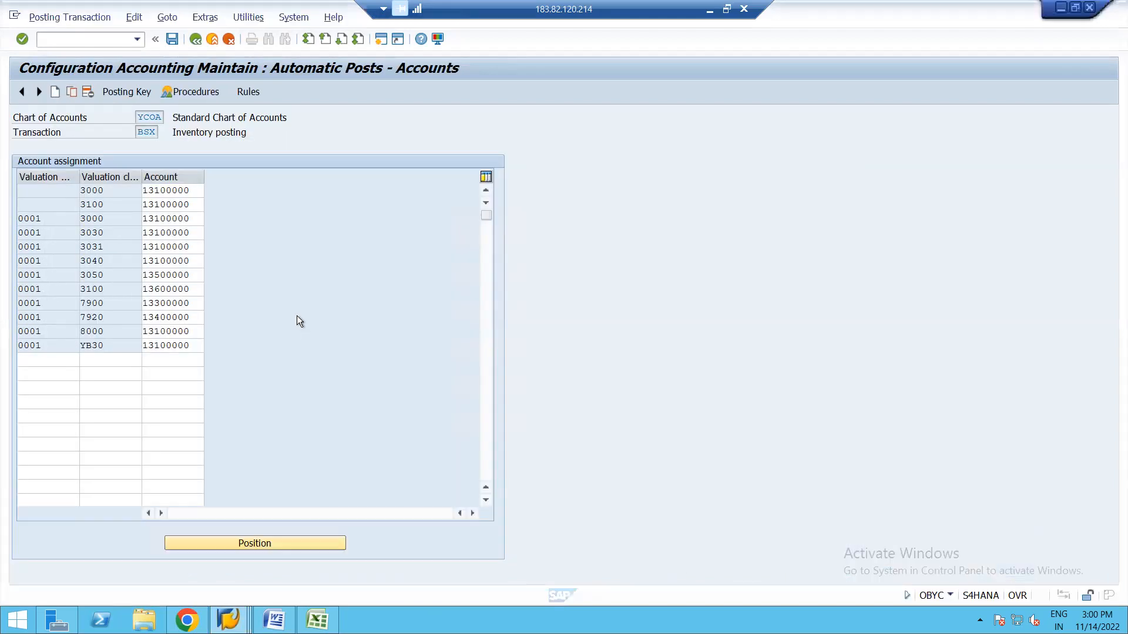
Go back to the procedures list and open the GBB offsetting-entry account assignments.
{"action": "left_click", "coordinate": [195, 39]}
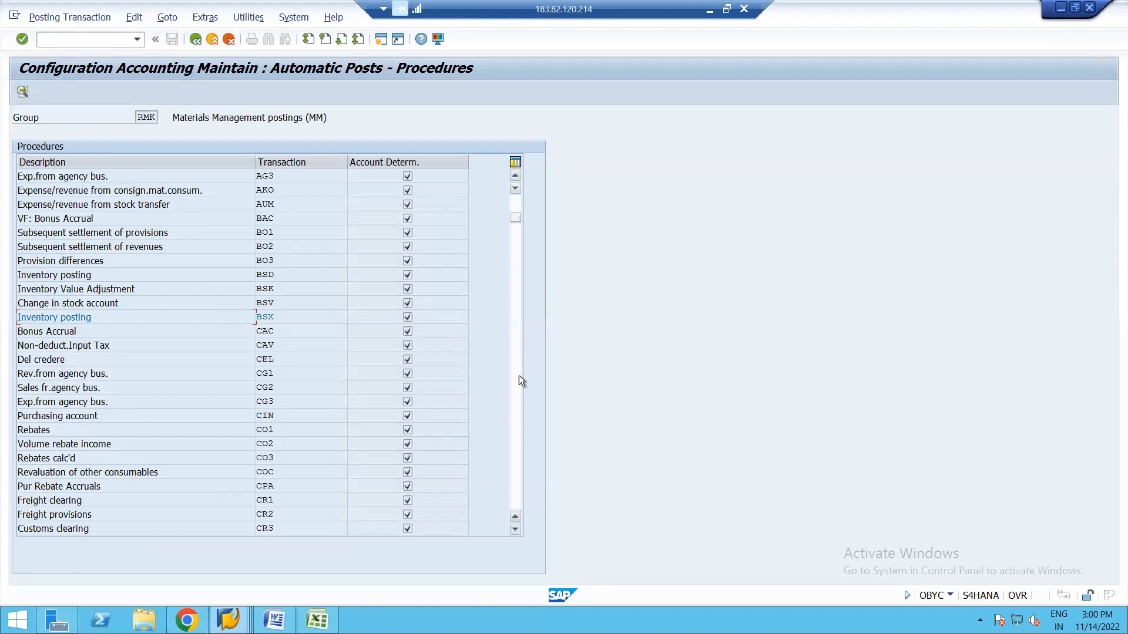
{"action": "left_click", "coordinate": [519, 376]}
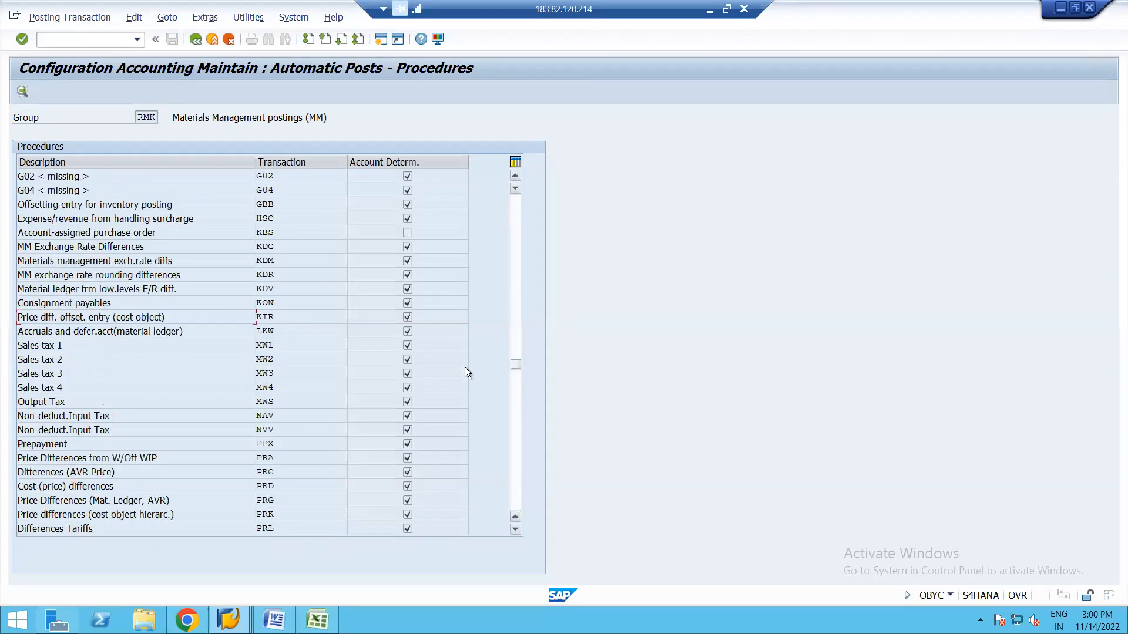
{"action": "double_click", "coordinate": [266, 203]}
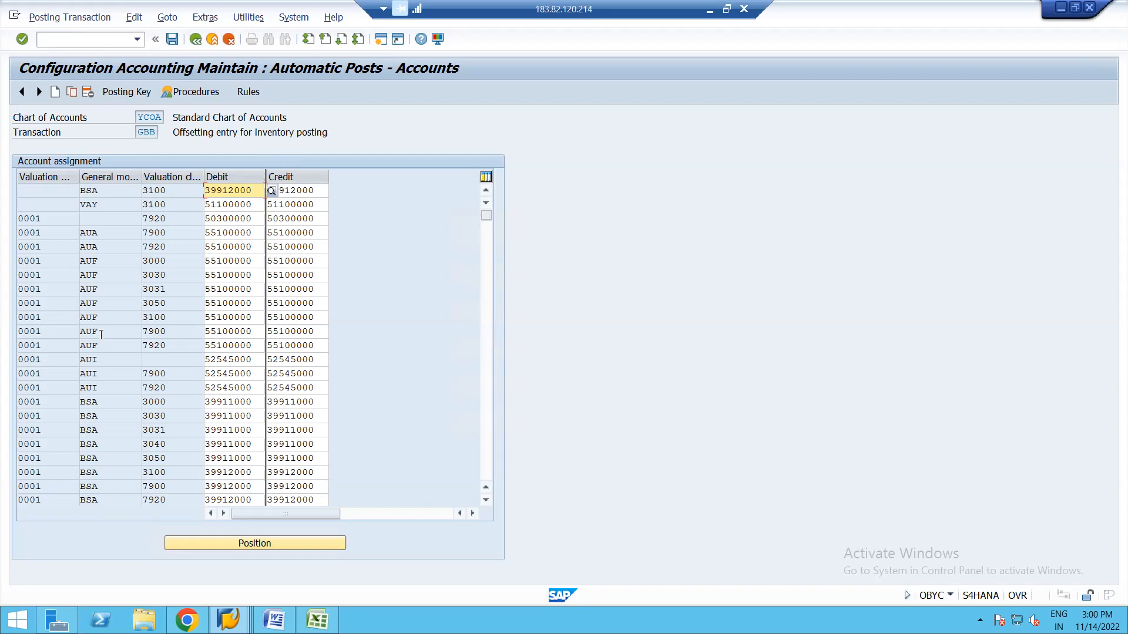
Return to the movement-type Account Grouping window showing the 201/202 GBB rows with VBR.
{"action": "mouse_move", "coordinate": [228, 620]}
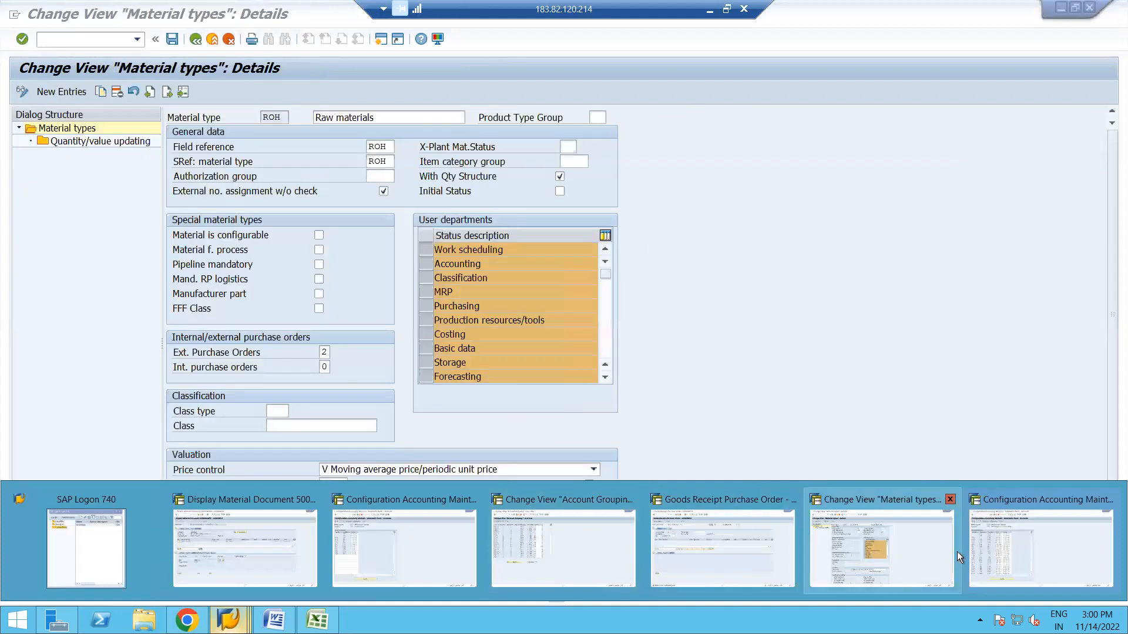
{"action": "left_click", "coordinate": [1006, 548]}
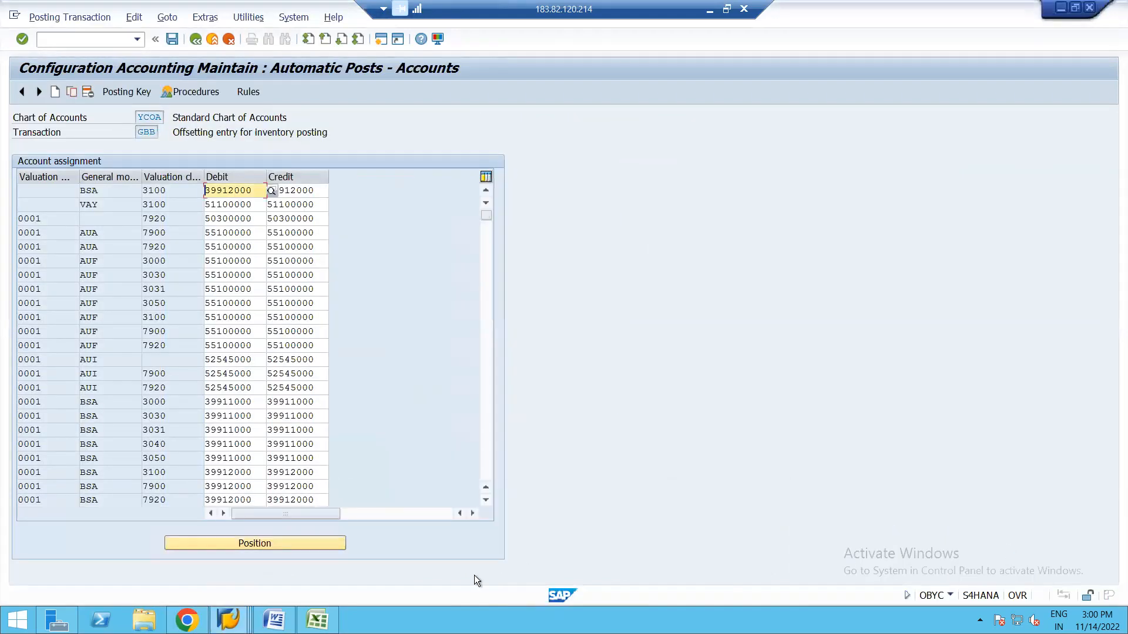
{"action": "mouse_move", "coordinate": [229, 620]}
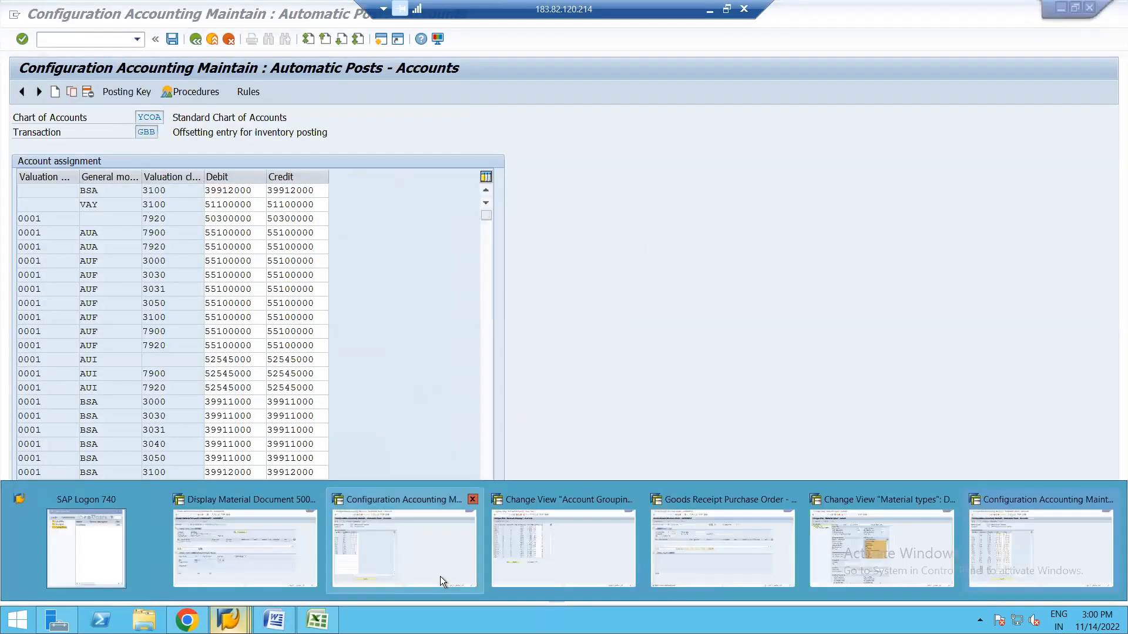
{"action": "left_click", "coordinate": [555, 552]}
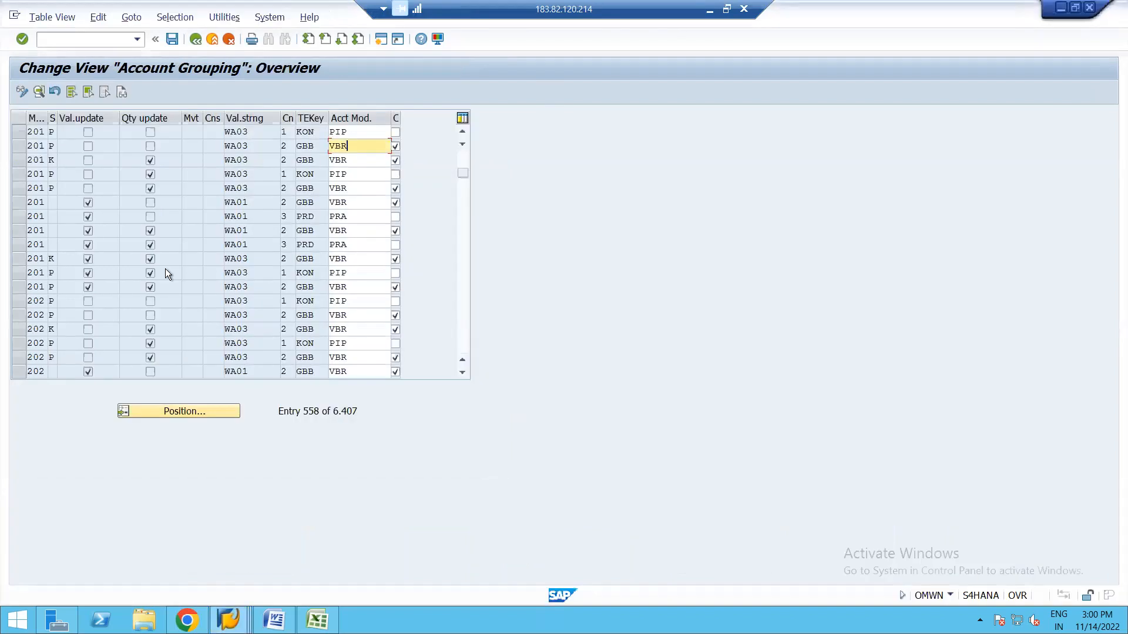
Scroll the Account Grouping table to entry 1 to show the movement 101 KDM/ERA rows.
{"action": "left_click_drag", "start_coordinate": [464, 174], "coordinate": [464, 145]}
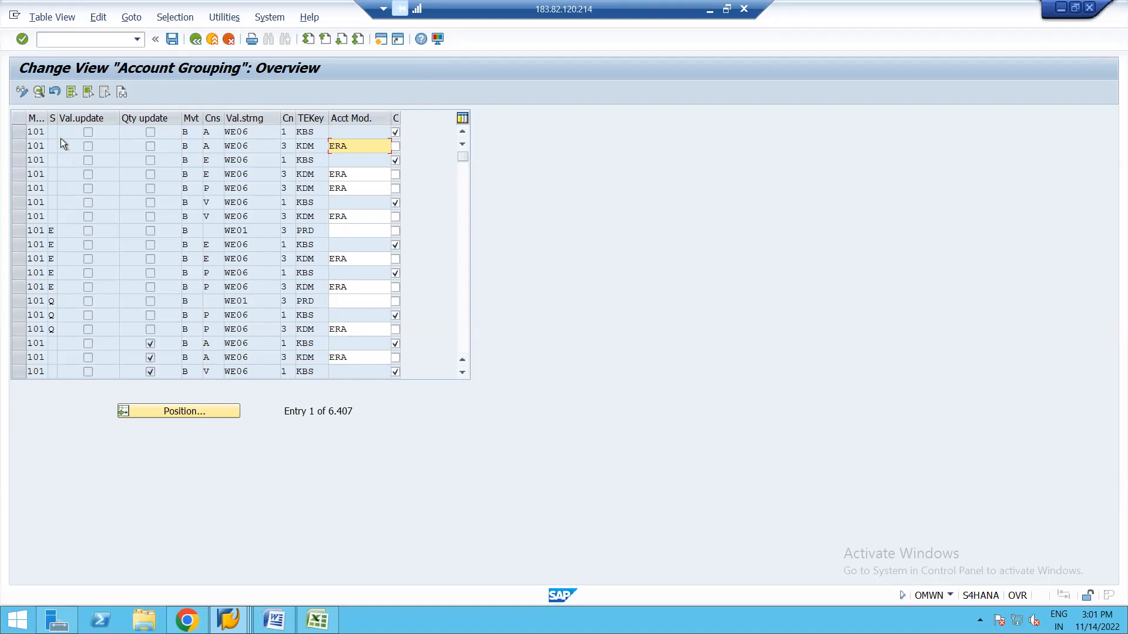
{"action": "left_click", "coordinate": [193, 132]}
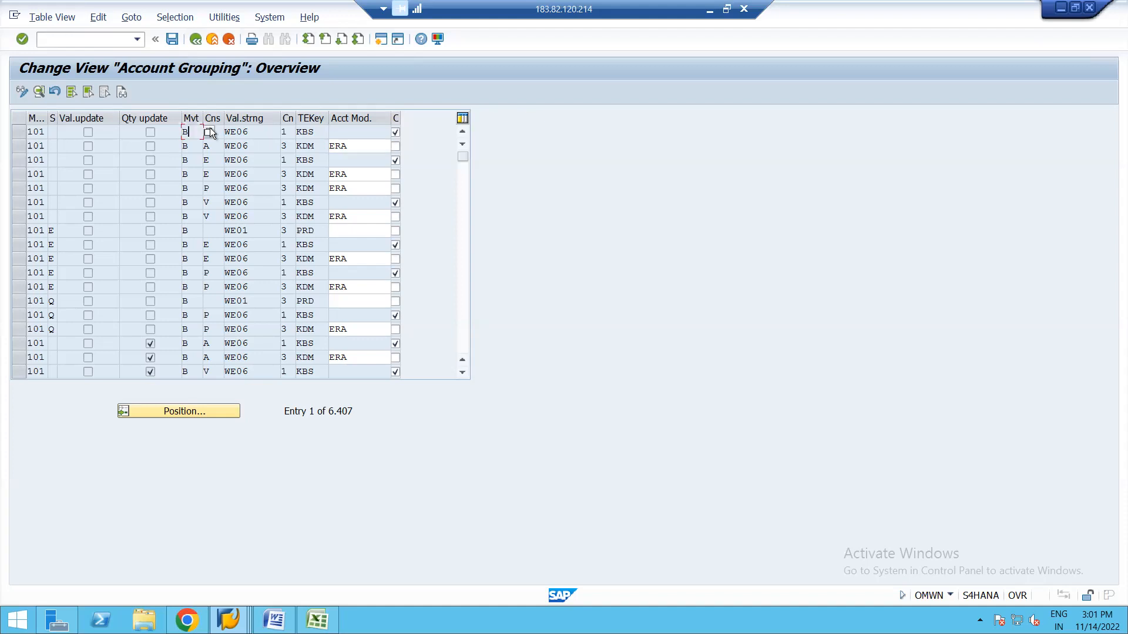
{"action": "left_click", "coordinate": [209, 132]}
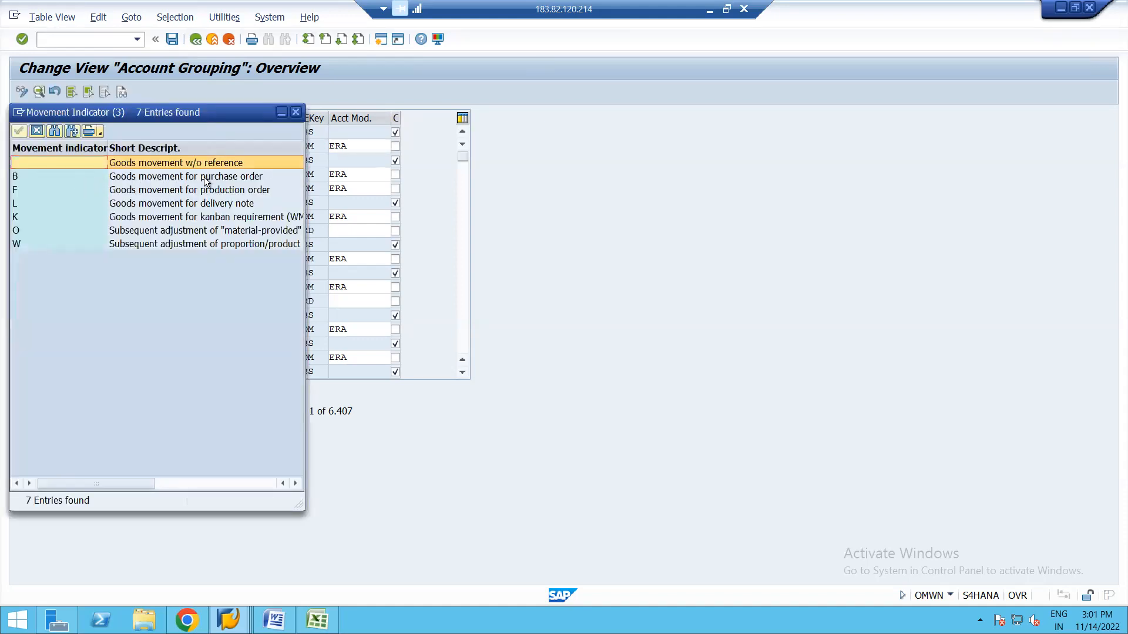
{"action": "left_click", "coordinate": [296, 112]}
{"action": "left_click", "coordinate": [261, 132]}
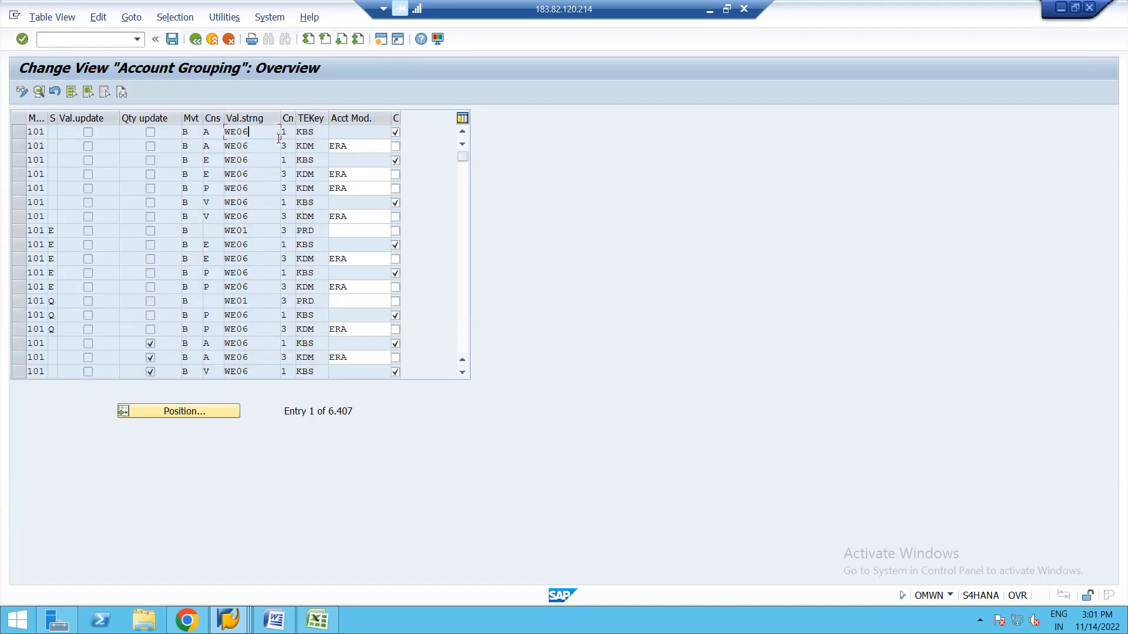
{"action": "left_click", "coordinate": [215, 133]}
{"action": "left_click", "coordinate": [230, 132]}
{"action": "left_click", "coordinate": [86, 192]}
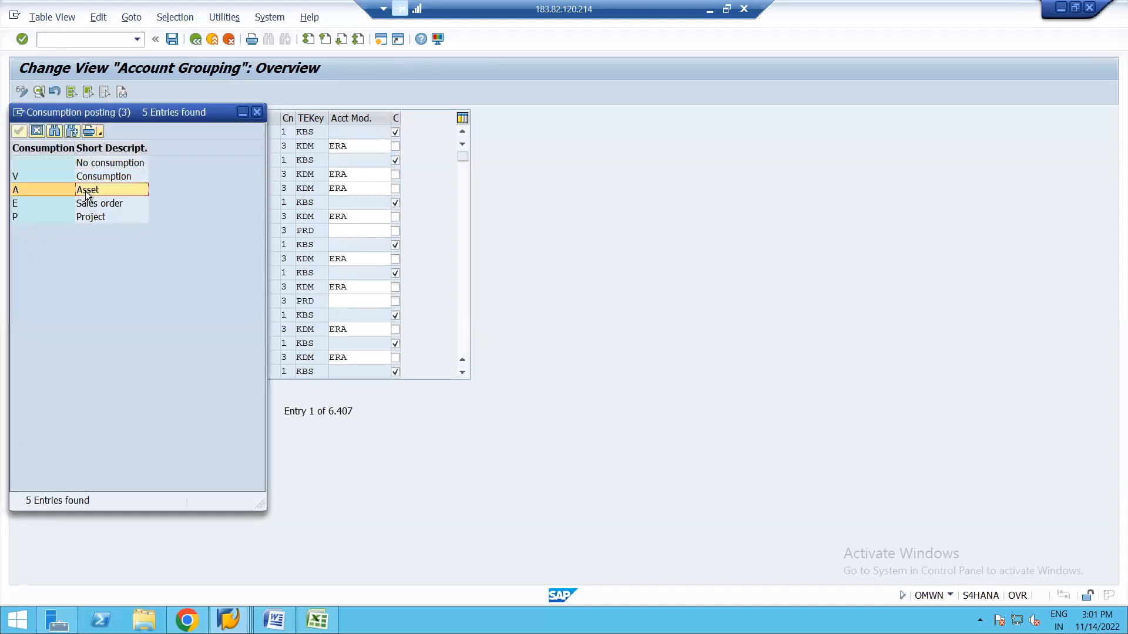
{"action": "left_click", "coordinate": [258, 112]}
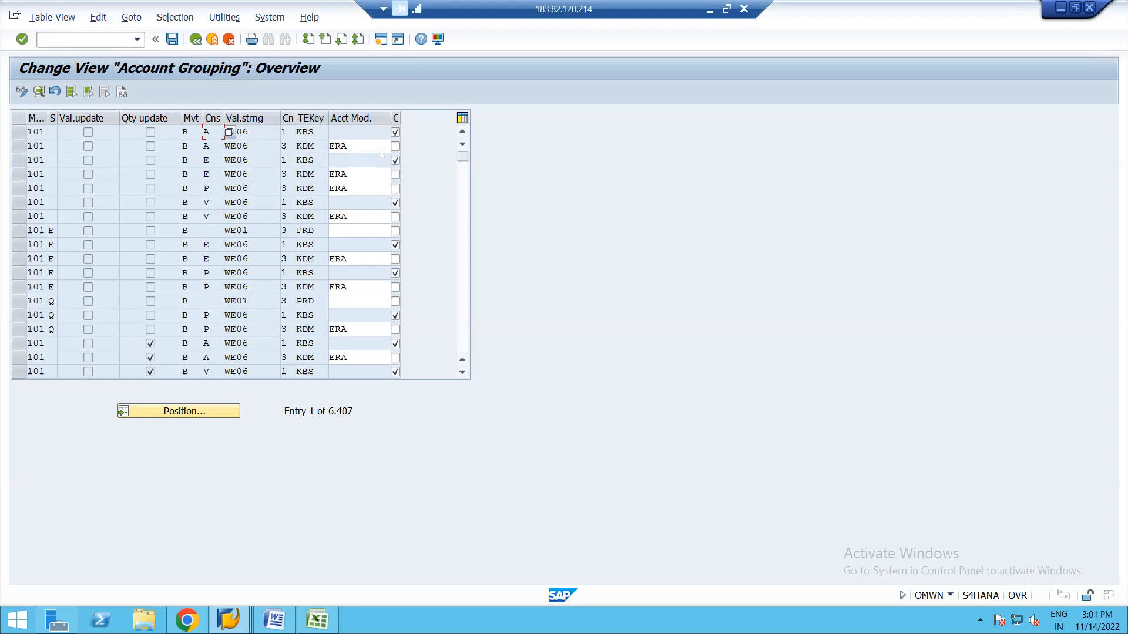
Widen the last column to reveal Check and inspect the ERA modifier for KDM in row 2.
{"action": "left_click_drag", "start_coordinate": [399, 118], "coordinate": [453, 104]}
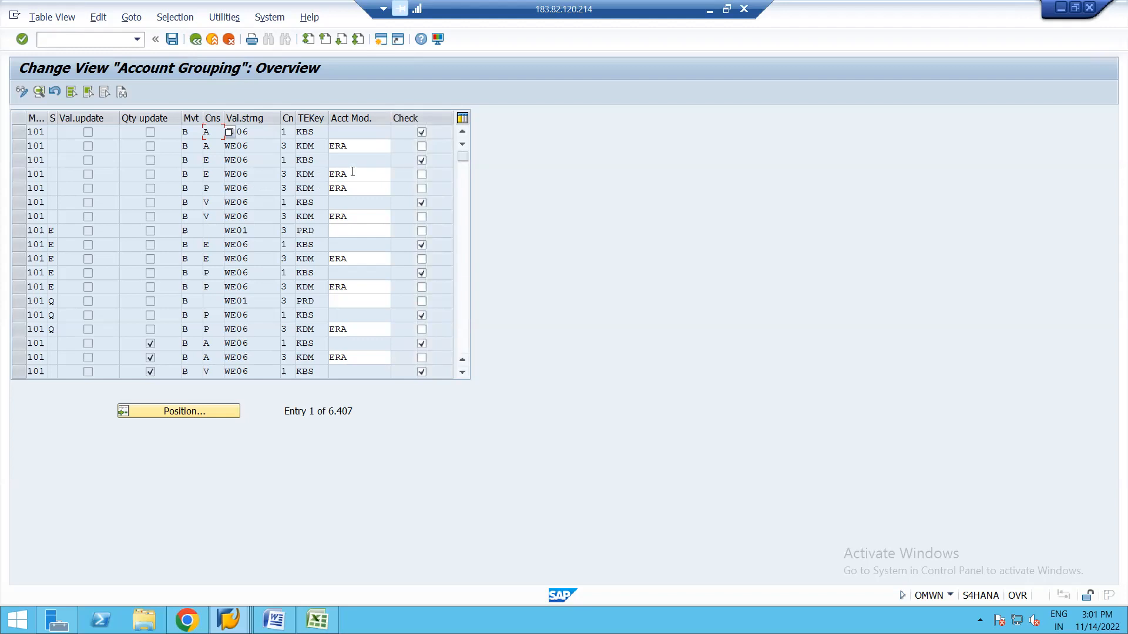
{"action": "left_click", "coordinate": [360, 146]}
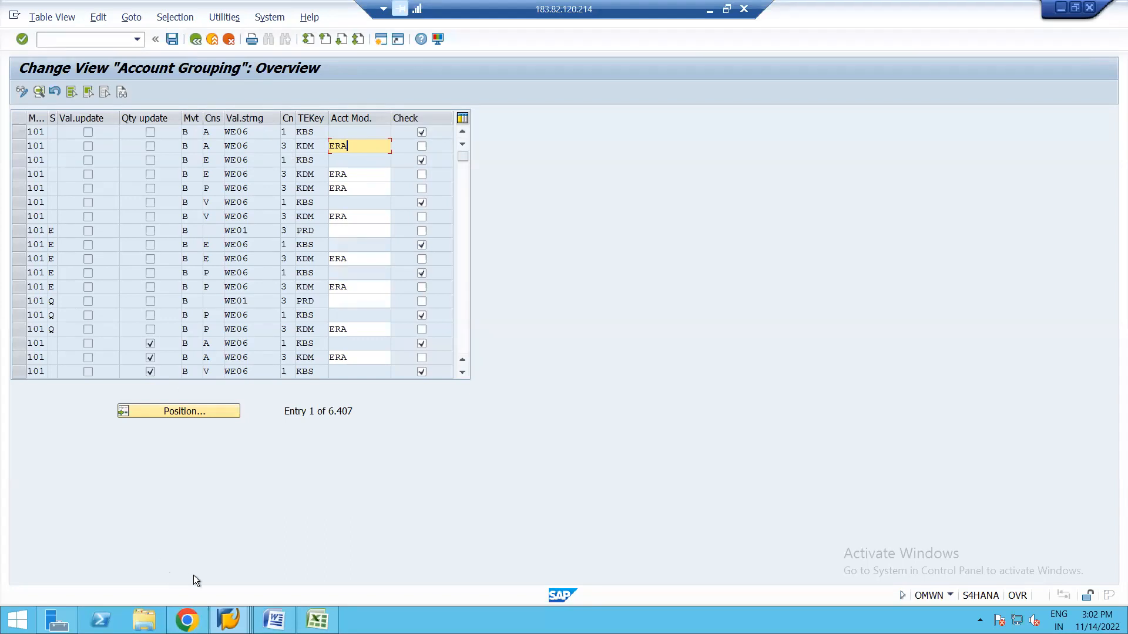
{"action": "left_click", "coordinate": [230, 620]}
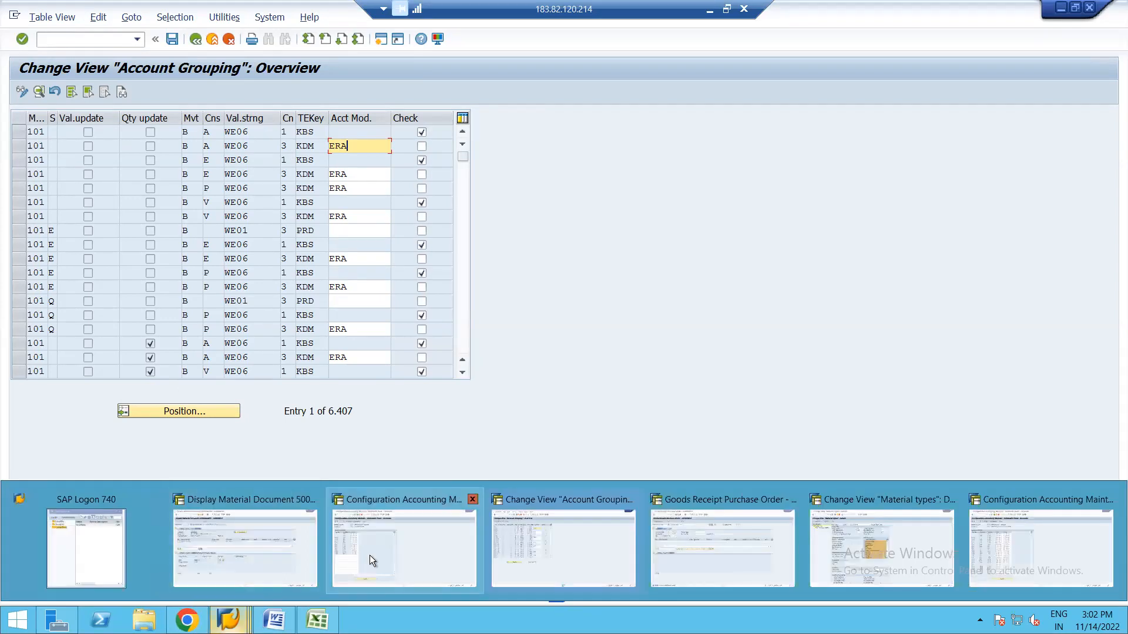
Display the PRD accounts for YCOA: debit 52041000 and credit 52541000.
{"action": "left_click", "coordinate": [417, 540]}
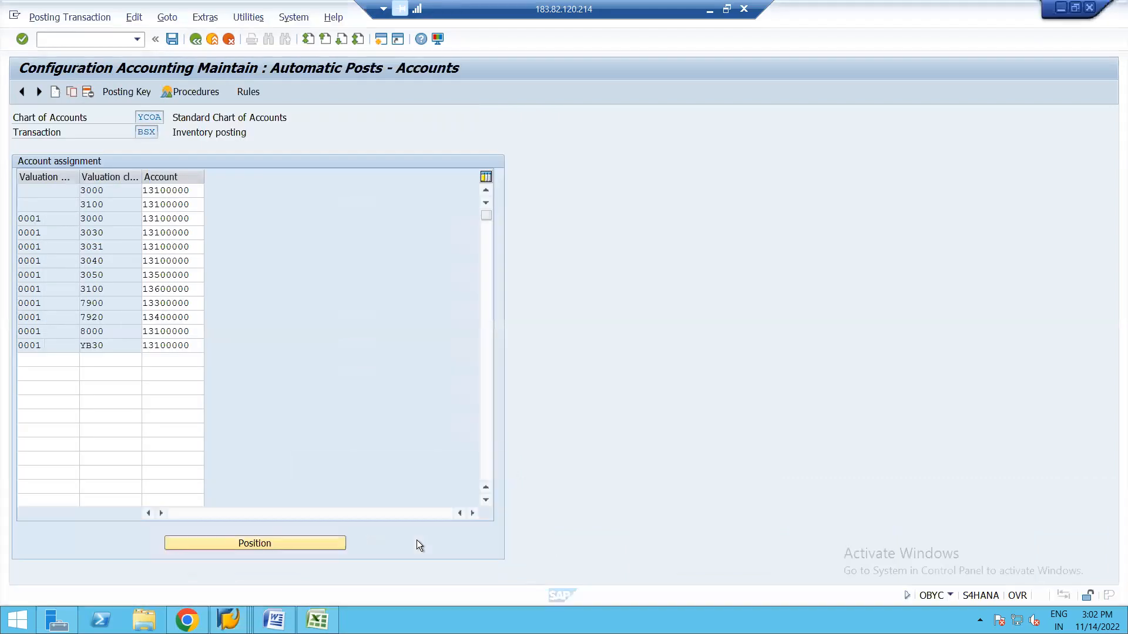
{"action": "left_click", "coordinate": [196, 40]}
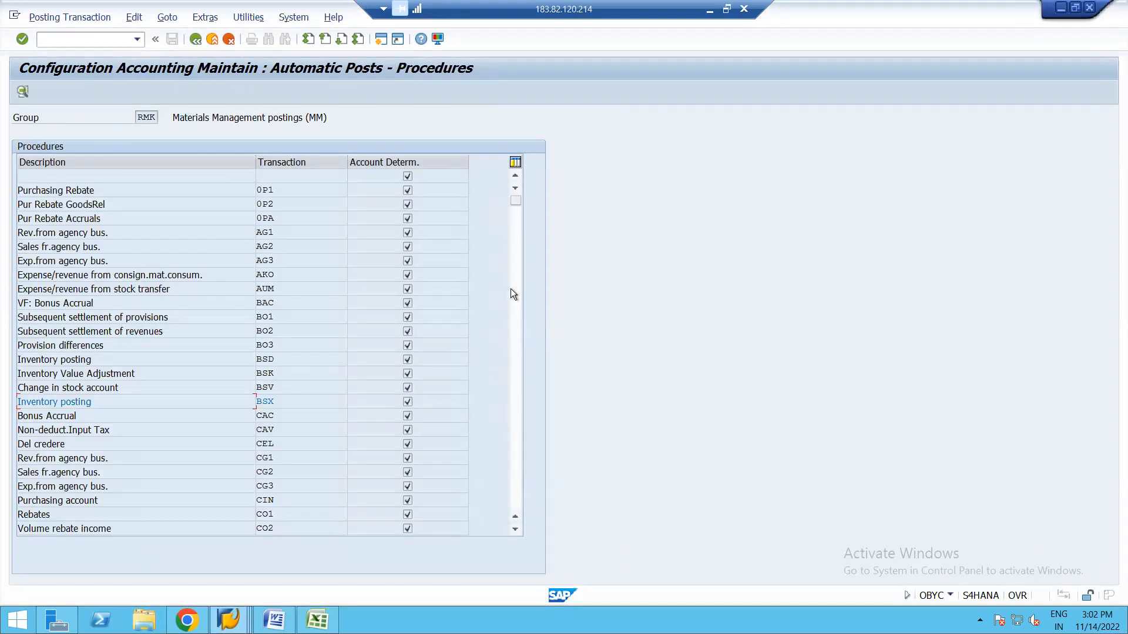
{"action": "left_click", "coordinate": [515, 294]}
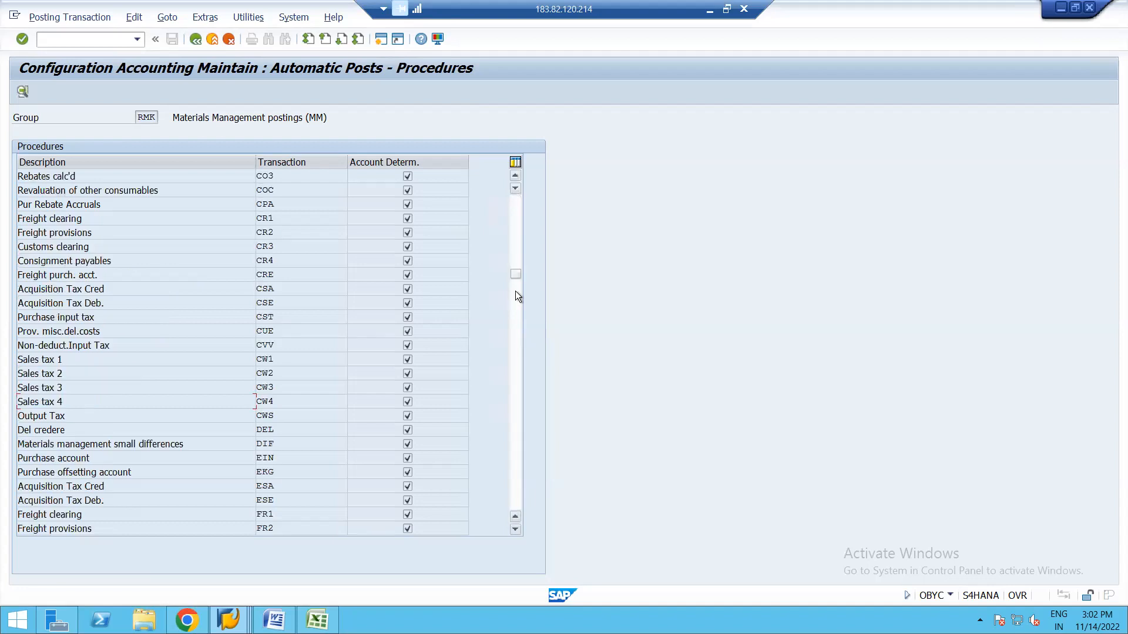
{"action": "left_click", "coordinate": [517, 333]}
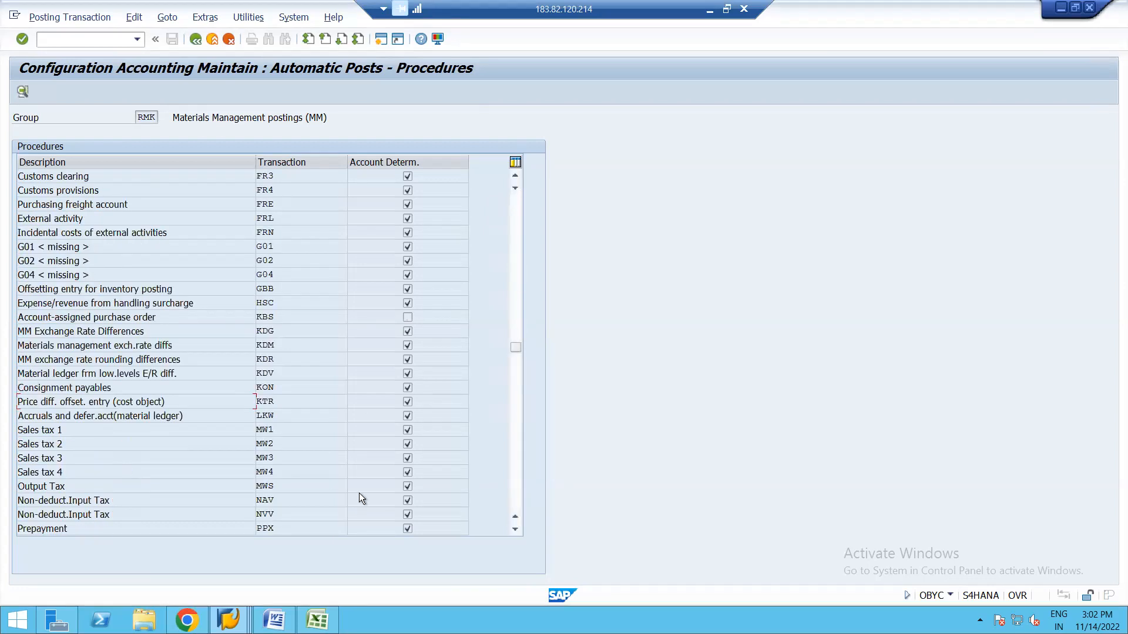
{"action": "left_click", "coordinate": [515, 530]}
{"action": "left_click", "coordinate": [515, 530]}
{"action": "left_click", "coordinate": [515, 531]}
{"action": "left_click", "coordinate": [515, 531]}
{"action": "left_click", "coordinate": [516, 531]}
{"action": "left_click", "coordinate": [515, 531]}
{"action": "left_click", "coordinate": [515, 530]}
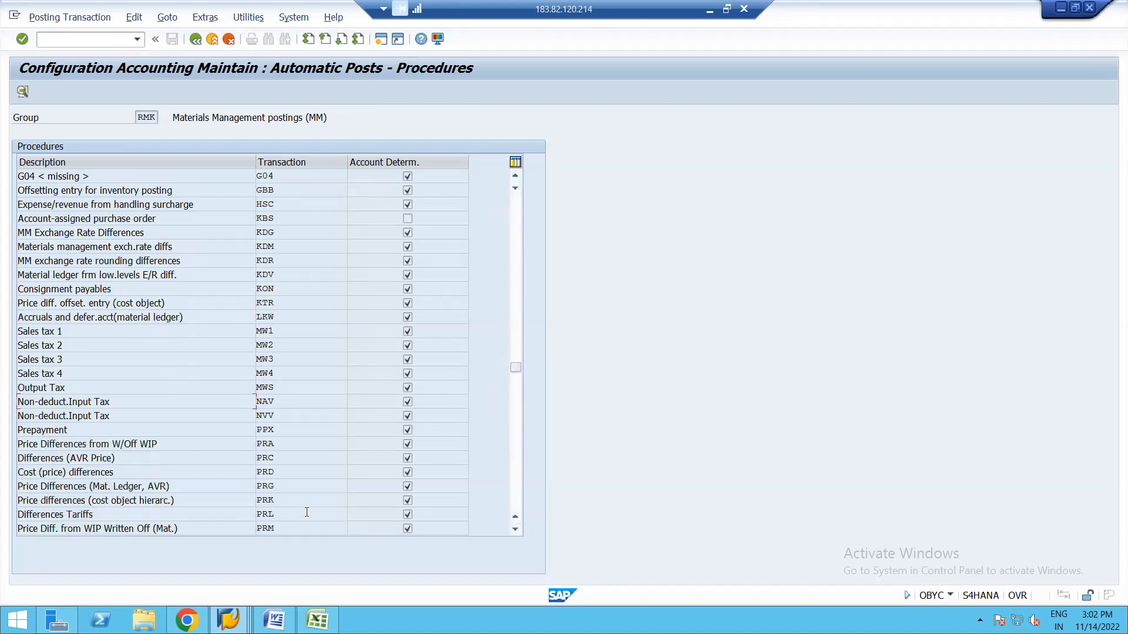
{"action": "double_click", "coordinate": [267, 474]}
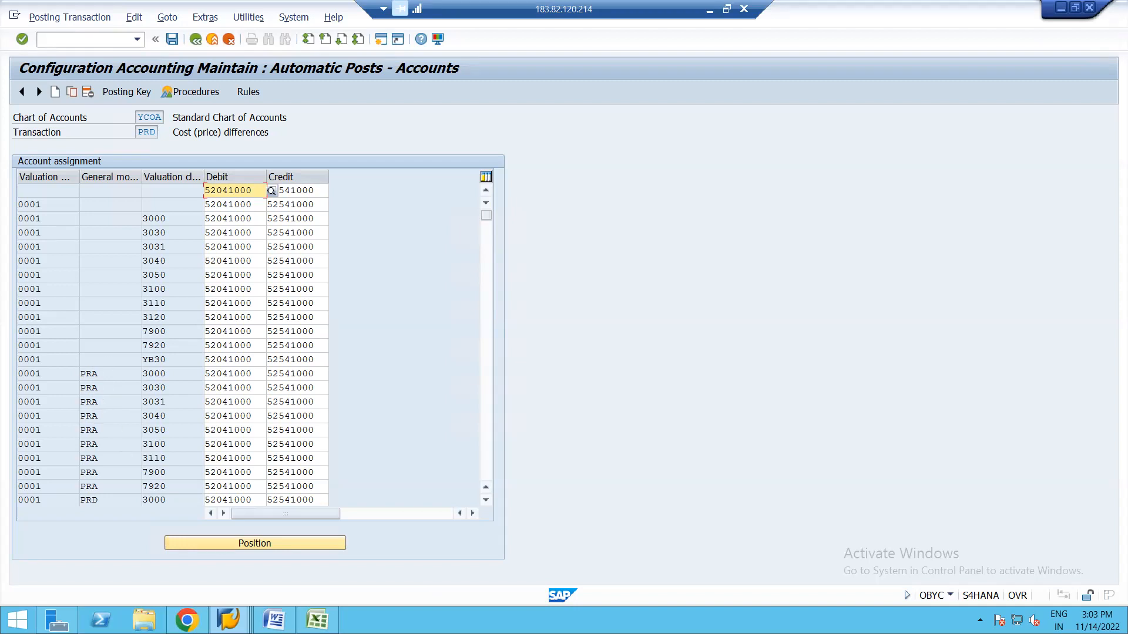
{"action": "left_click", "coordinate": [229, 620]}
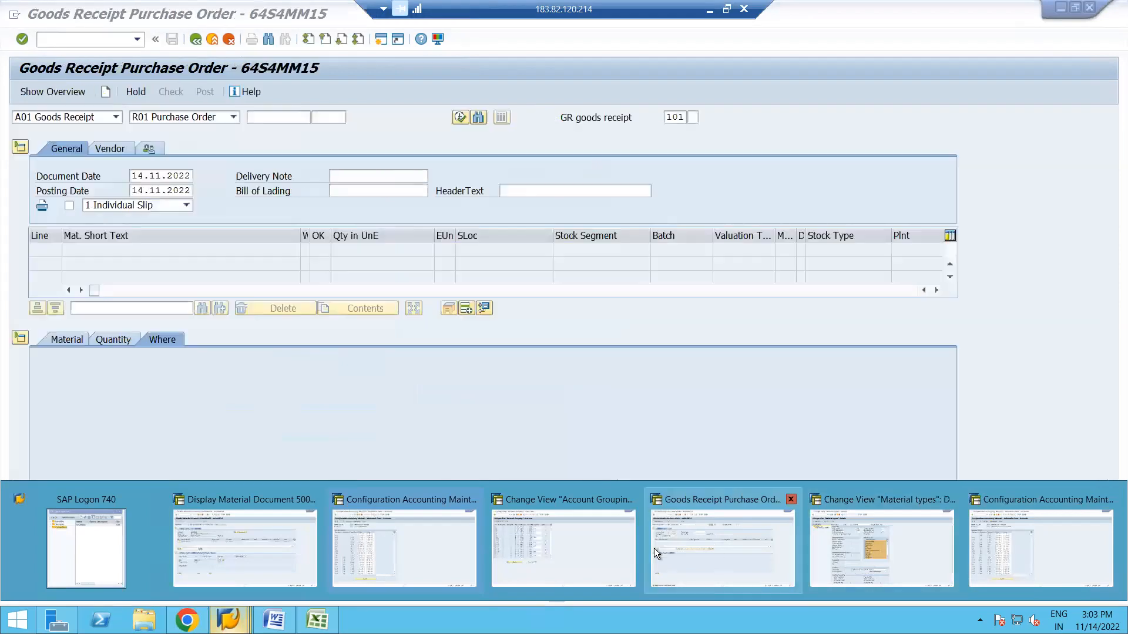
Return to the Account Grouping overview and dismiss an empty entry search.
{"action": "left_click", "coordinate": [572, 541]}
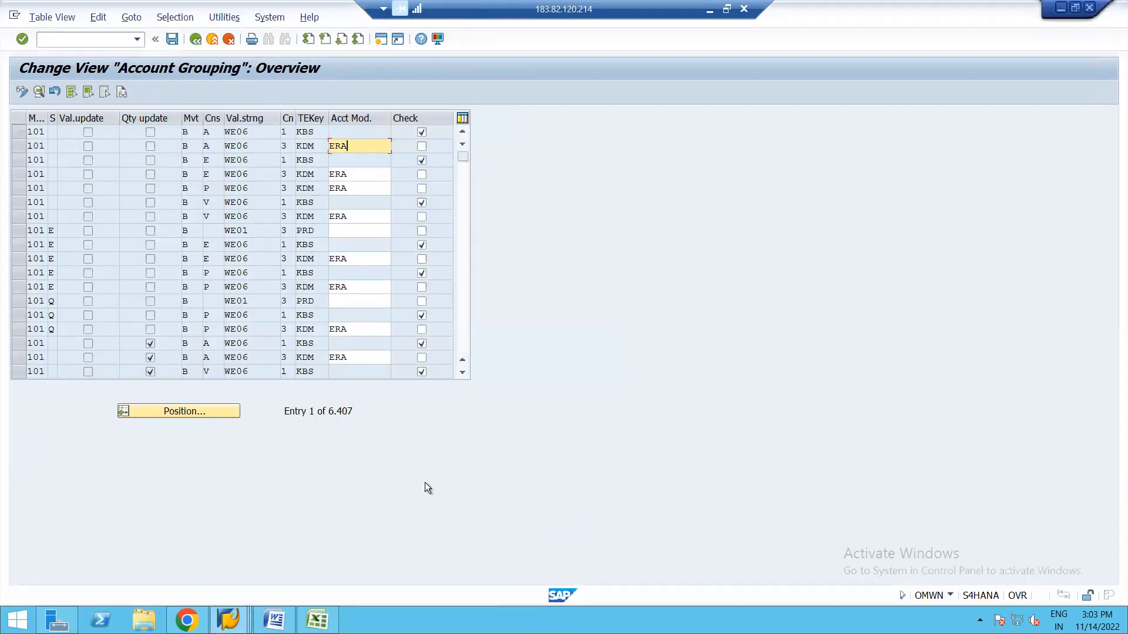
{"action": "left_click", "coordinate": [188, 412]}
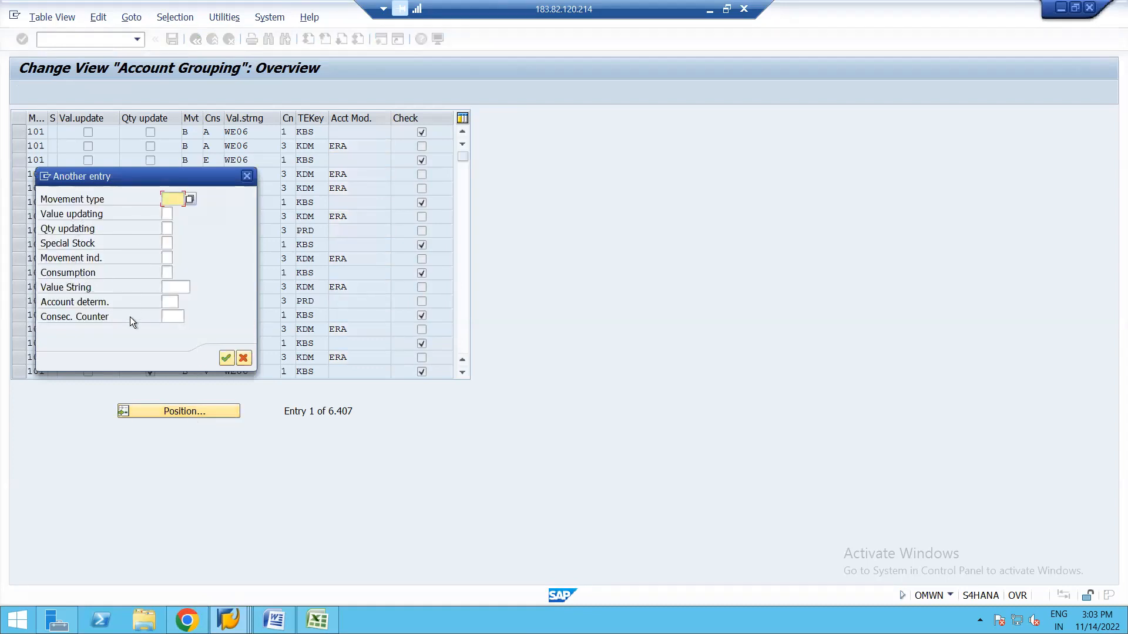
{"action": "left_click", "coordinate": [247, 176]}
{"action": "left_click", "coordinate": [463, 181]}
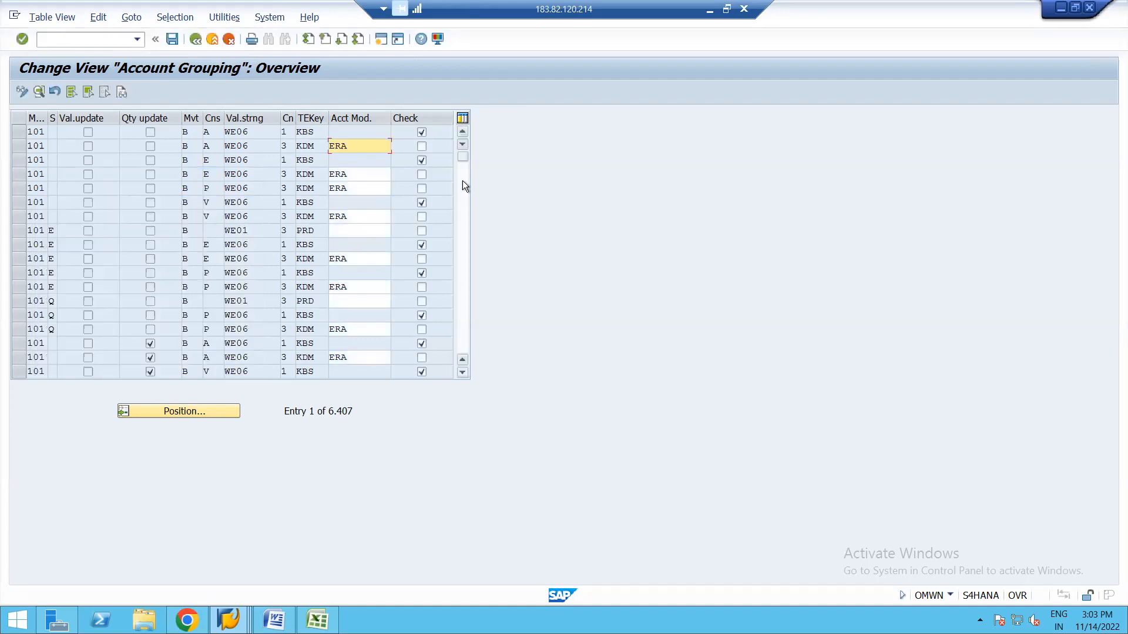
Page down to entry 829 with the 301 rows and open the movement type value help for row 301 W.
{"action": "left_click", "coordinate": [467, 232]}
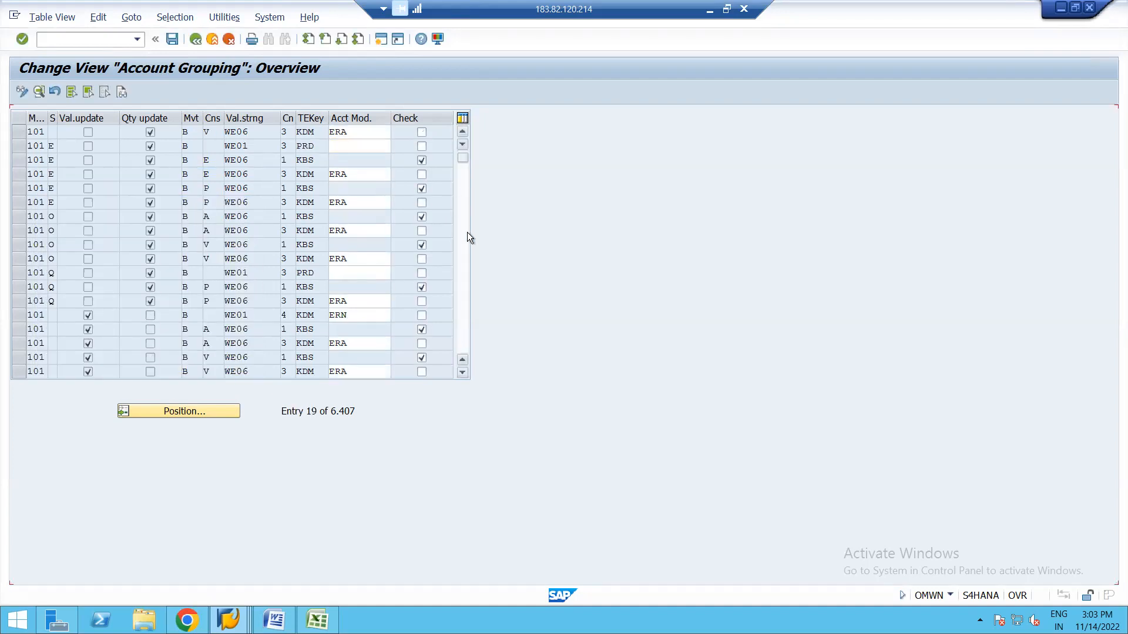
{"action": "left_click", "coordinate": [463, 273]}
{"action": "left_click", "coordinate": [463, 273]}
{"action": "left_click", "coordinate": [463, 273]}
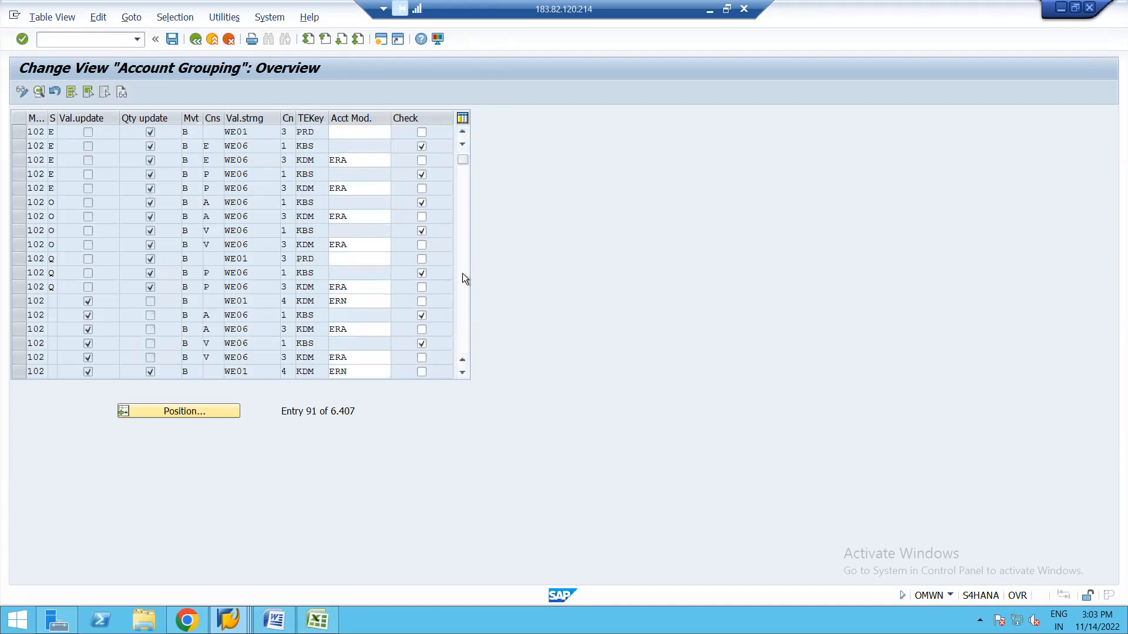
{"action": "left_click", "coordinate": [463, 274]}
{"action": "left_click", "coordinate": [463, 273]}
{"action": "left_click", "coordinate": [463, 274]}
{"action": "left_click", "coordinate": [463, 274]}
{"action": "left_click", "coordinate": [463, 273]}
{"action": "left_click", "coordinate": [463, 273]}
{"action": "left_click", "coordinate": [463, 273]}
{"action": "left_click", "coordinate": [463, 273]}
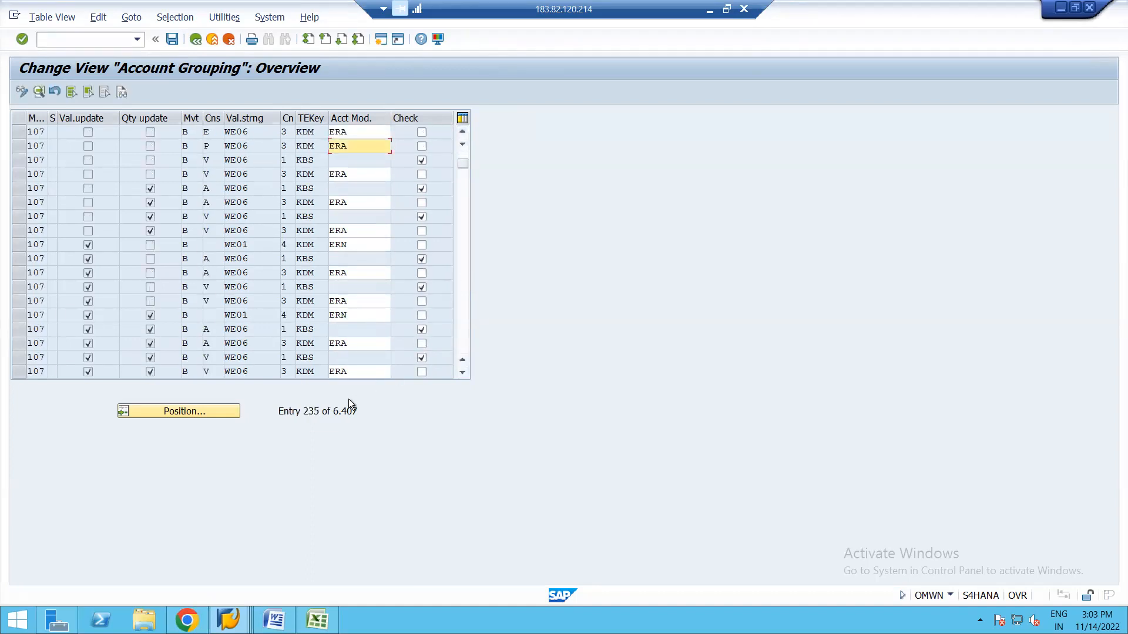
{"action": "left_click", "coordinate": [461, 234]}
{"action": "left_click", "coordinate": [461, 234]}
{"action": "left_click", "coordinate": [460, 234]}
{"action": "left_click", "coordinate": [461, 233]}
{"action": "left_click", "coordinate": [460, 233]}
{"action": "left_click", "coordinate": [461, 234]}
{"action": "left_click", "coordinate": [460, 233]}
{"action": "left_click", "coordinate": [460, 234]}
{"action": "left_click", "coordinate": [460, 234]}
{"action": "left_click", "coordinate": [461, 233]}
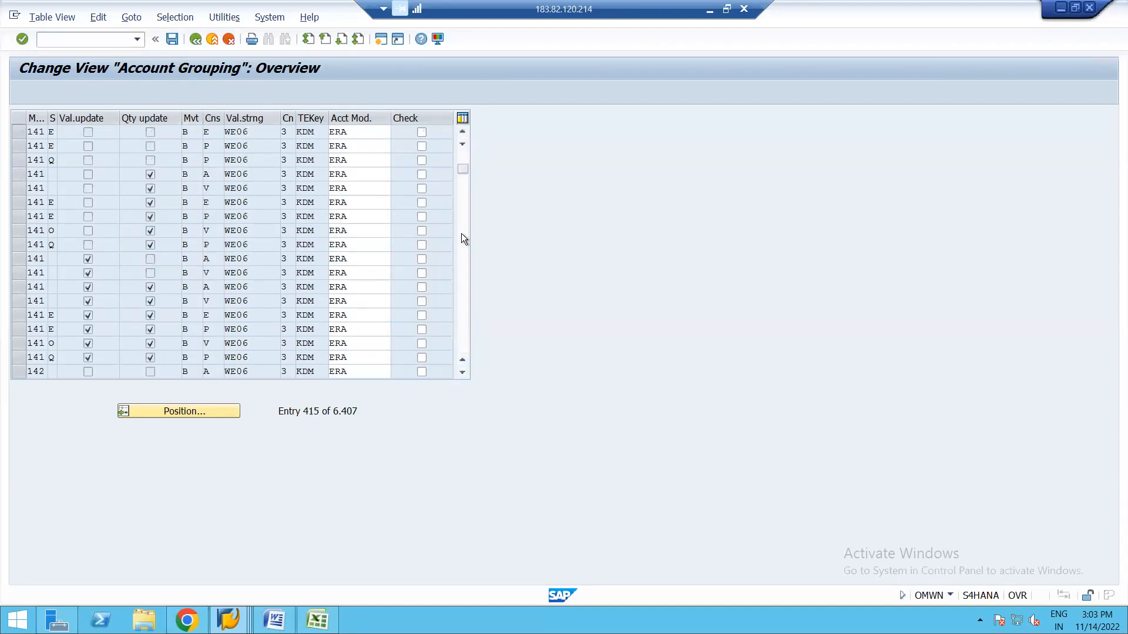
{"action": "left_click", "coordinate": [461, 234]}
{"action": "left_click", "coordinate": [461, 234]}
{"action": "left_click", "coordinate": [461, 234]}
{"action": "left_click", "coordinate": [460, 234]}
{"action": "left_click", "coordinate": [461, 234]}
{"action": "left_click", "coordinate": [461, 234]}
{"action": "left_click", "coordinate": [460, 234]}
{"action": "left_click", "coordinate": [460, 234]}
{"action": "left_click", "coordinate": [460, 234]}
{"action": "left_click", "coordinate": [461, 233]}
{"action": "left_click", "coordinate": [460, 234]}
{"action": "left_click", "coordinate": [461, 233]}
{"action": "left_click", "coordinate": [462, 235]}
{"action": "left_click", "coordinate": [462, 235]}
{"action": "left_click", "coordinate": [462, 235]}
{"action": "left_click", "coordinate": [462, 235]}
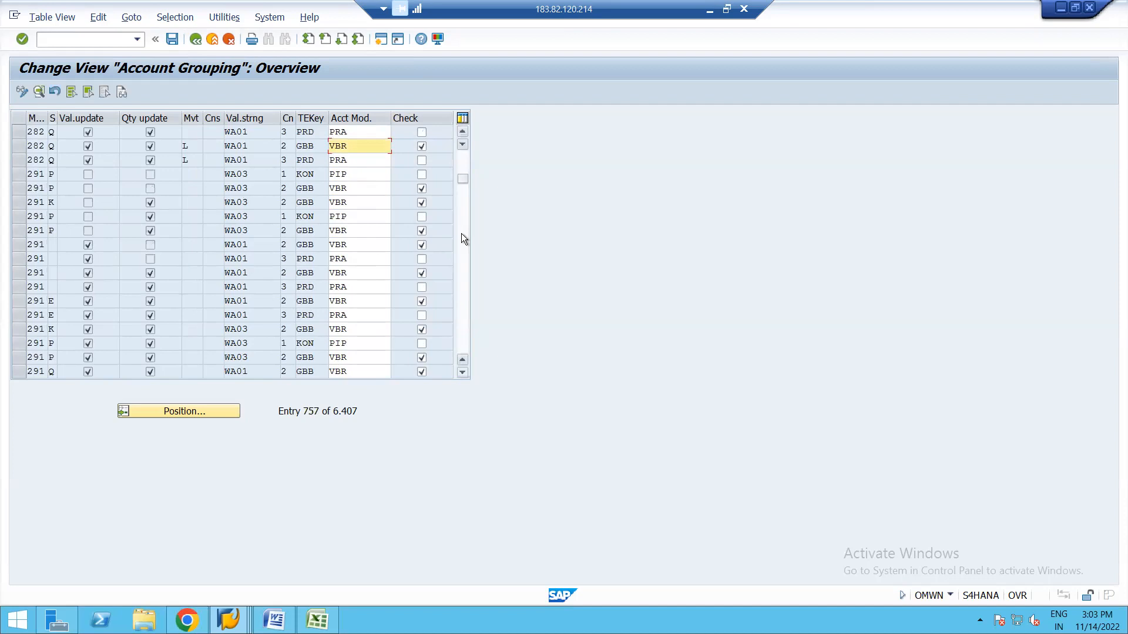
{"action": "left_click", "coordinate": [461, 234]}
{"action": "left_click", "coordinate": [461, 233]}
{"action": "left_click", "coordinate": [460, 234]}
{"action": "left_click", "coordinate": [460, 234]}
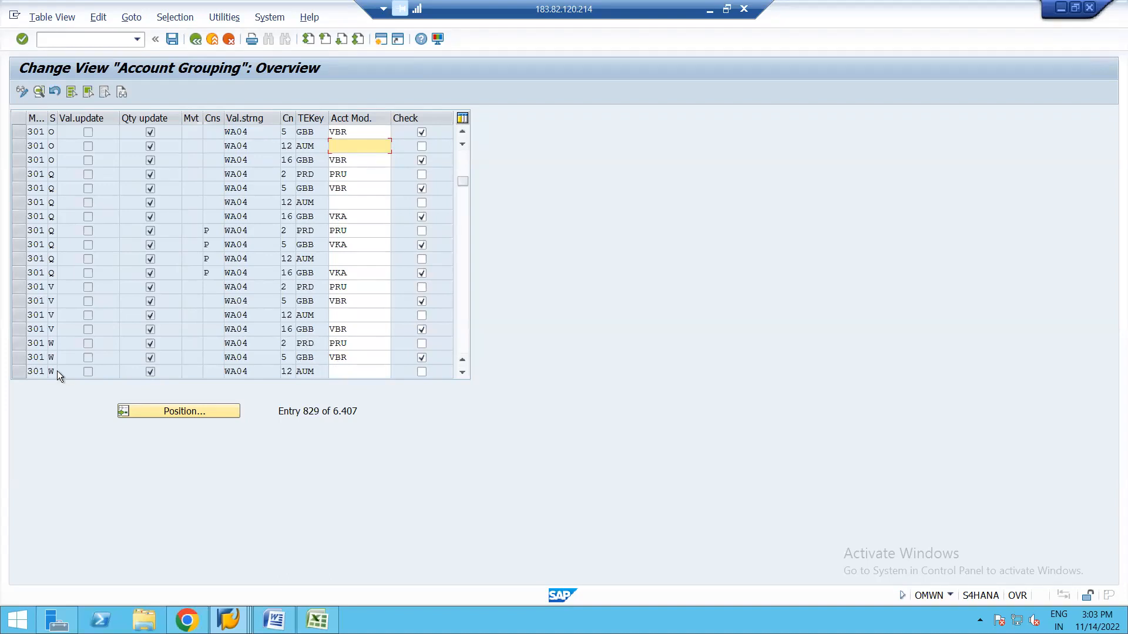
{"action": "left_click", "coordinate": [38, 343]}
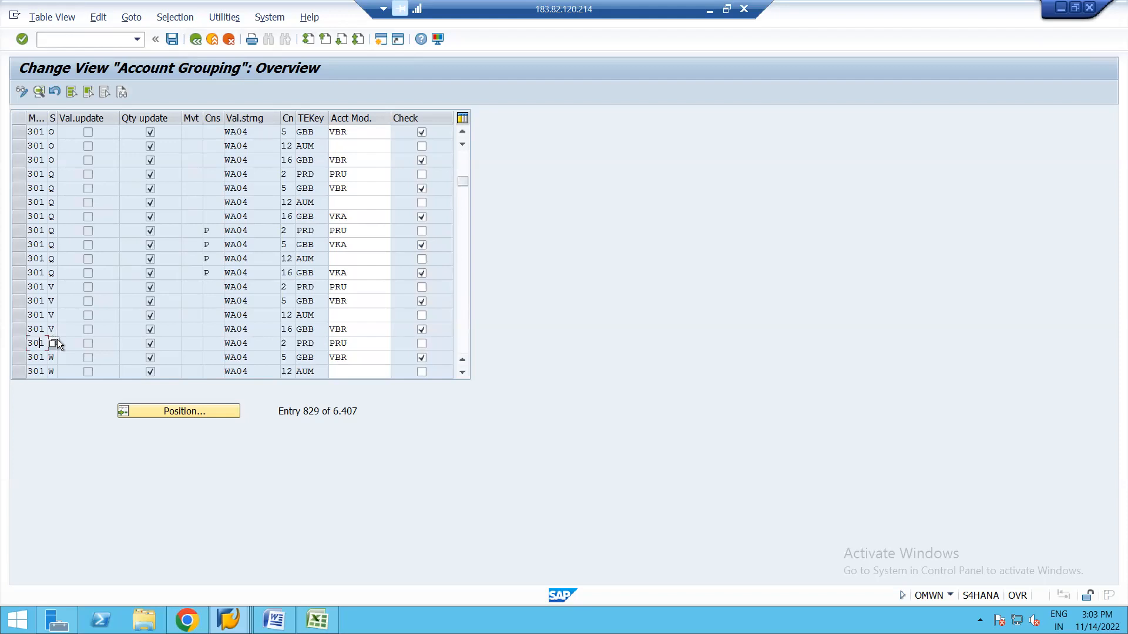
{"action": "left_click", "coordinate": [52, 344]}
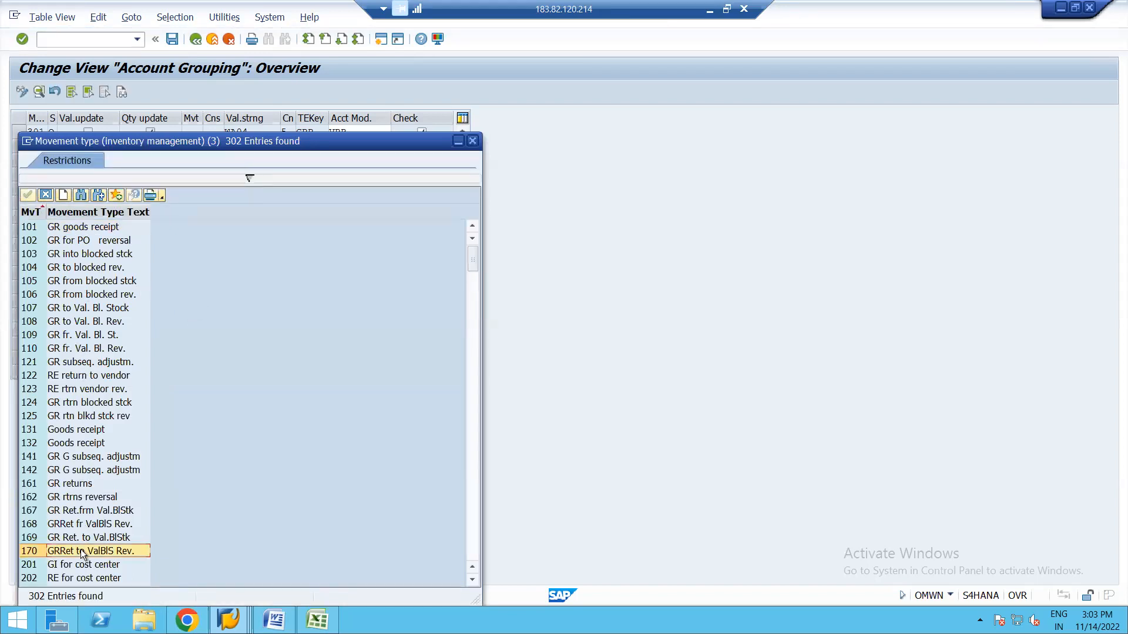
Look up movement type 301 (TF trfr plnt to plnt) in the value list, then close it.
{"action": "scroll", "coordinate": [83, 555], "scroll_direction": "down", "scroll_amount": 4}
{"action": "scroll", "coordinate": [81, 552], "scroll_direction": "down", "scroll_amount": 12}
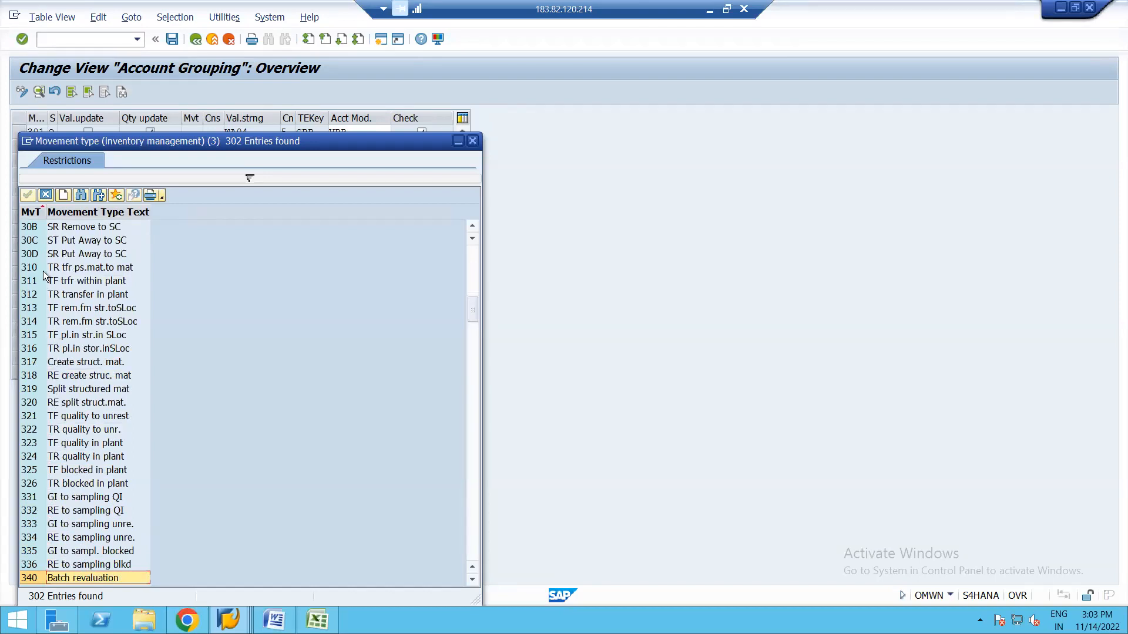
{"action": "scroll", "coordinate": [473, 227], "scroll_direction": "up", "scroll_amount": 11}
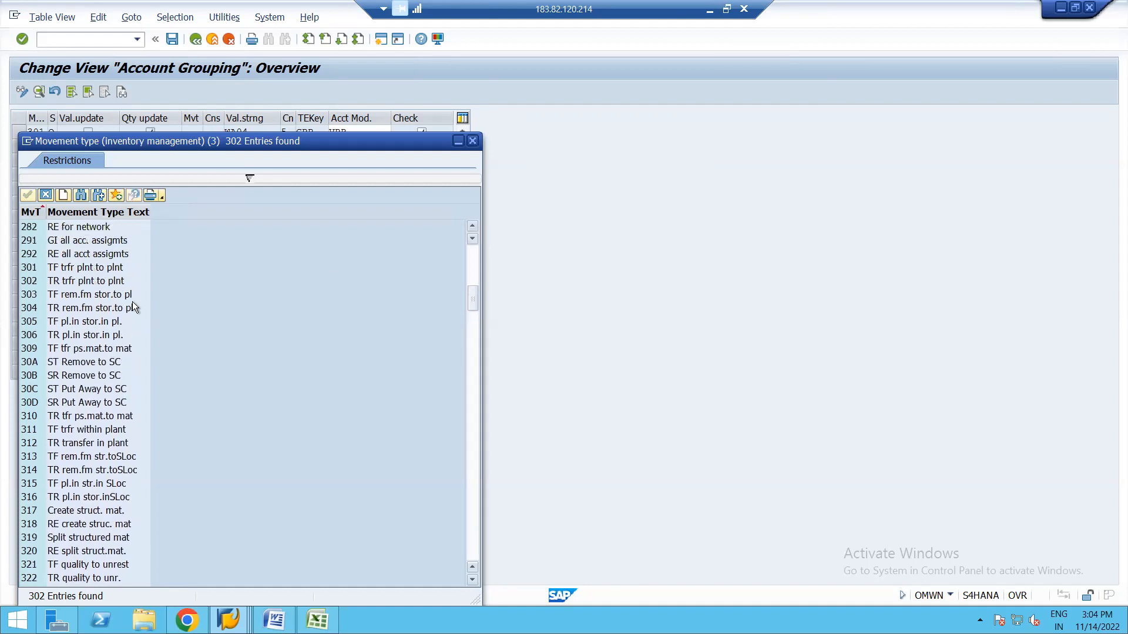
{"action": "left_click", "coordinate": [81, 267]}
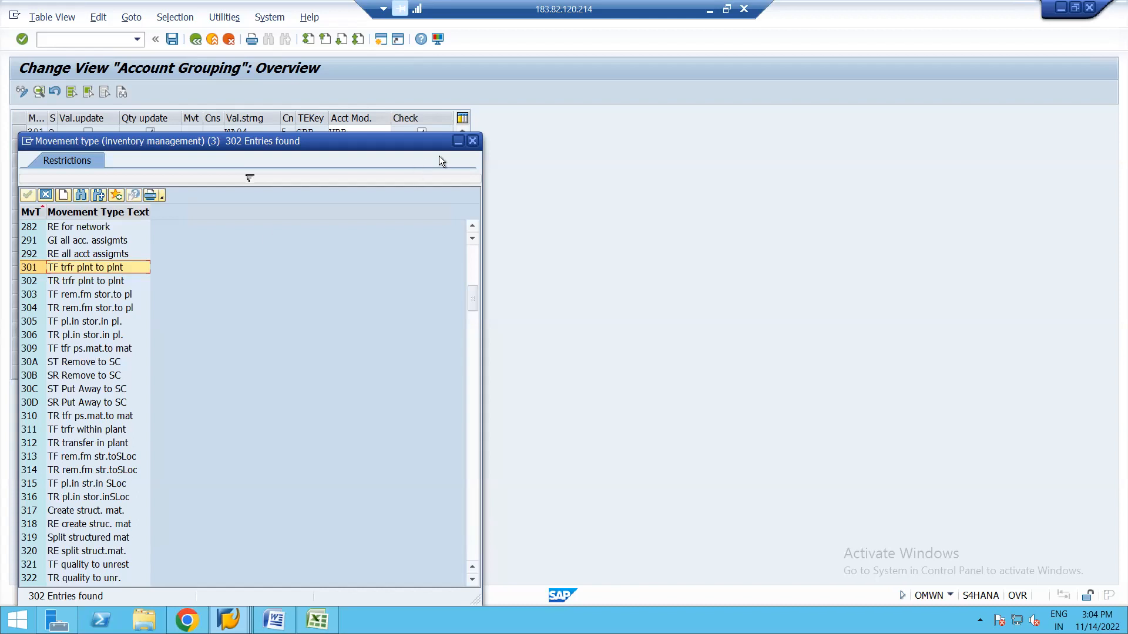
{"action": "left_click", "coordinate": [473, 142]}
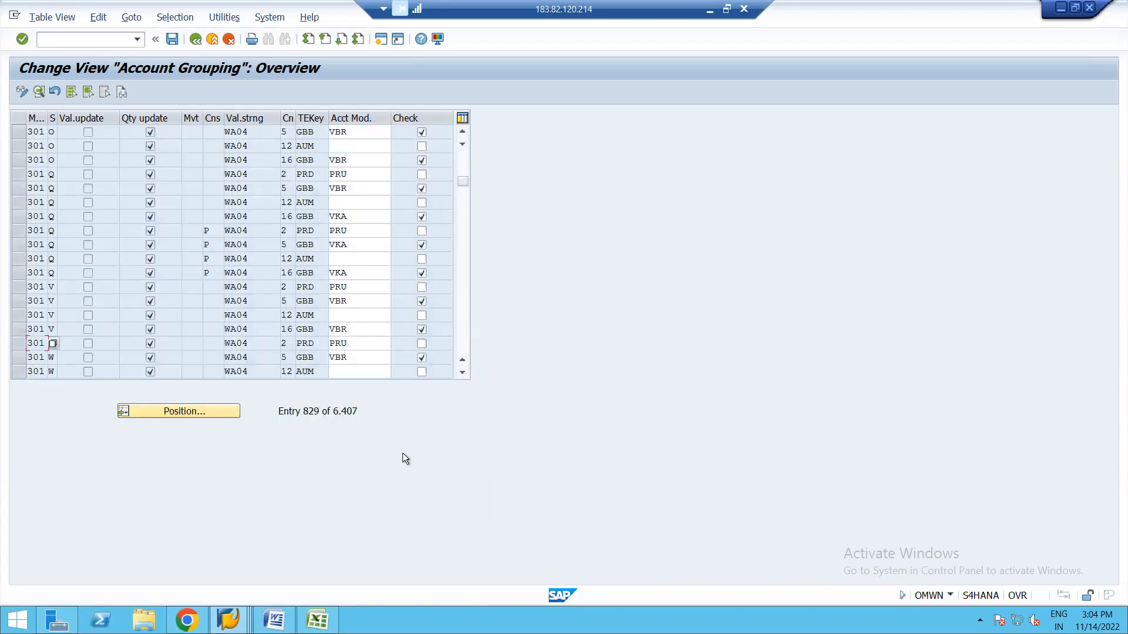
Mark the 301 W row that maps PRD to account modifier PRU.
{"action": "left_click", "coordinate": [358, 347]}
{"action": "left_click", "coordinate": [19, 344]}
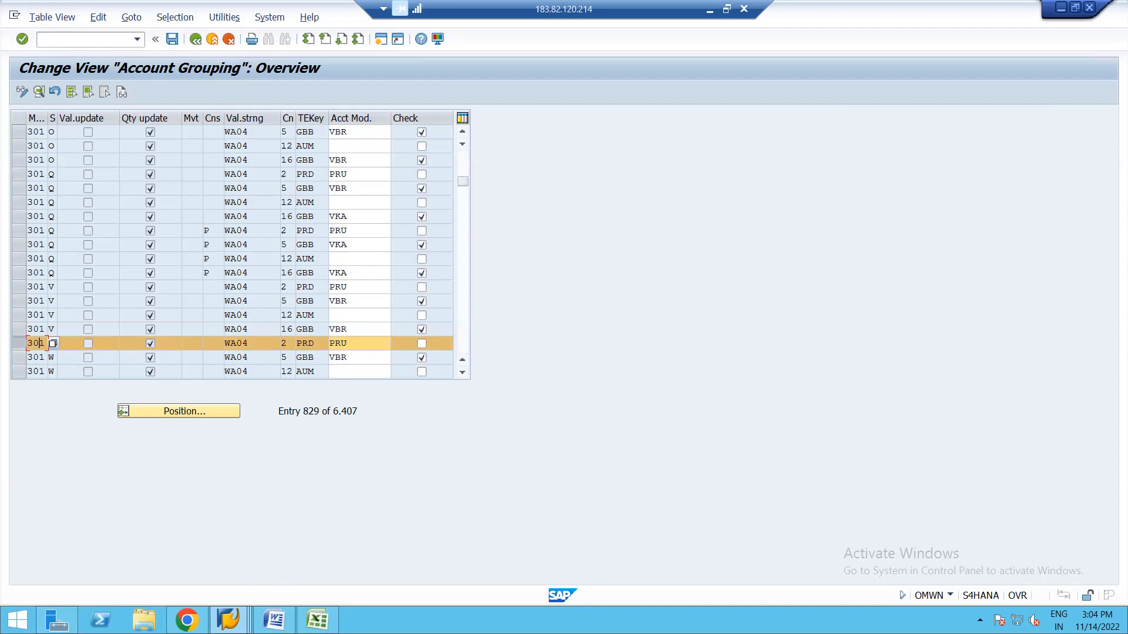
{"action": "left_click", "coordinate": [228, 620]}
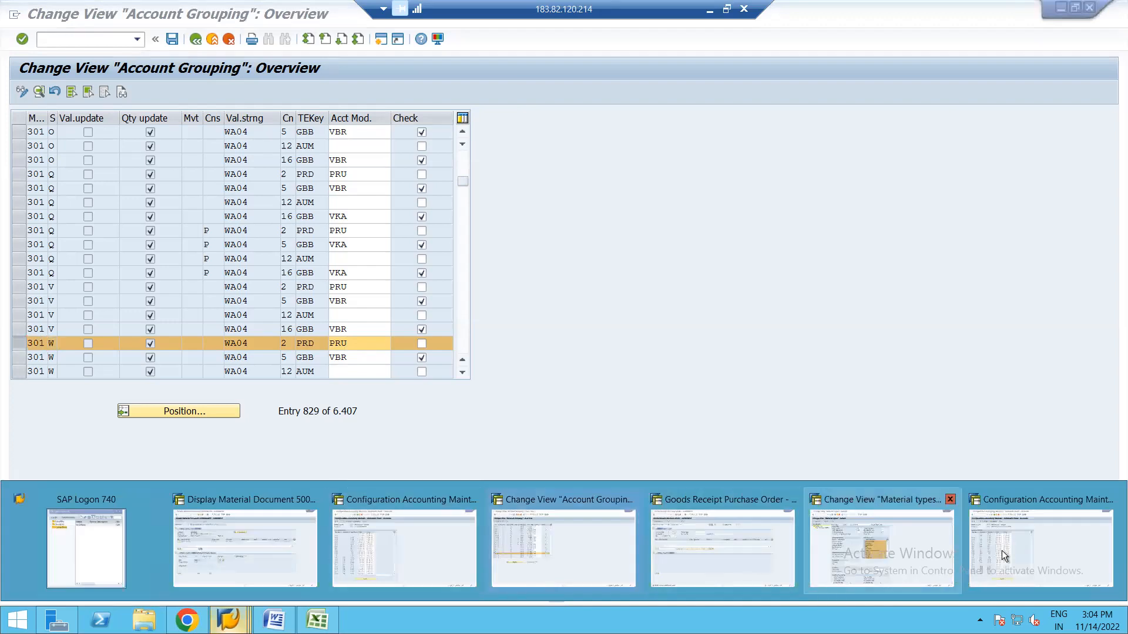
Switch to the Configuration Accounting session and open the PRD cost (price) differences accounts.
{"action": "left_click", "coordinate": [1002, 551]}
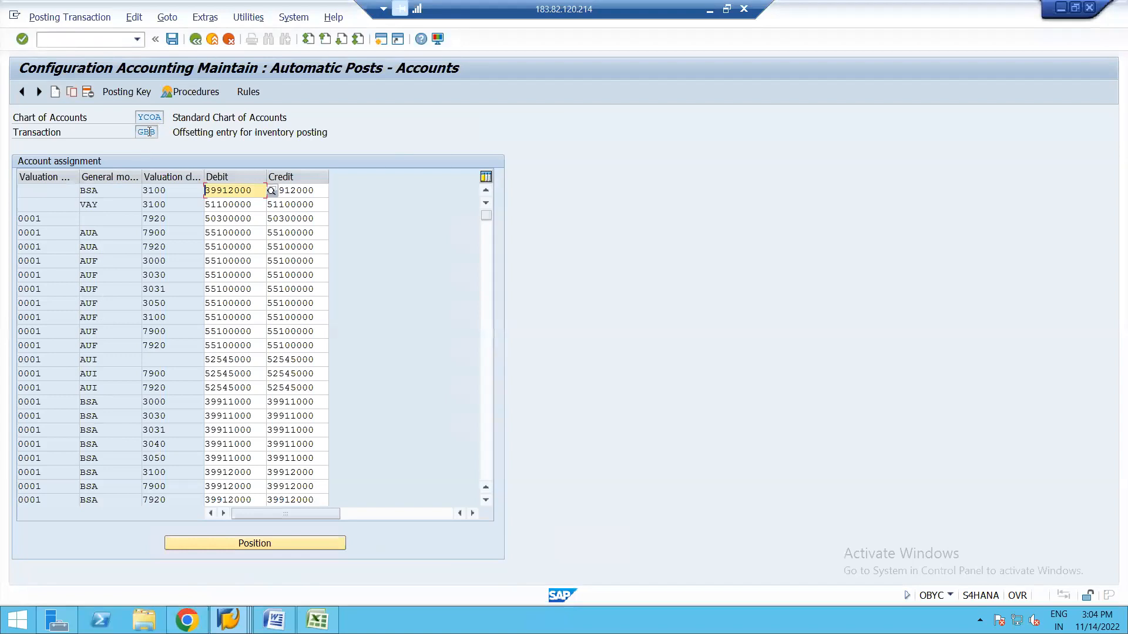
{"action": "left_click", "coordinate": [195, 40]}
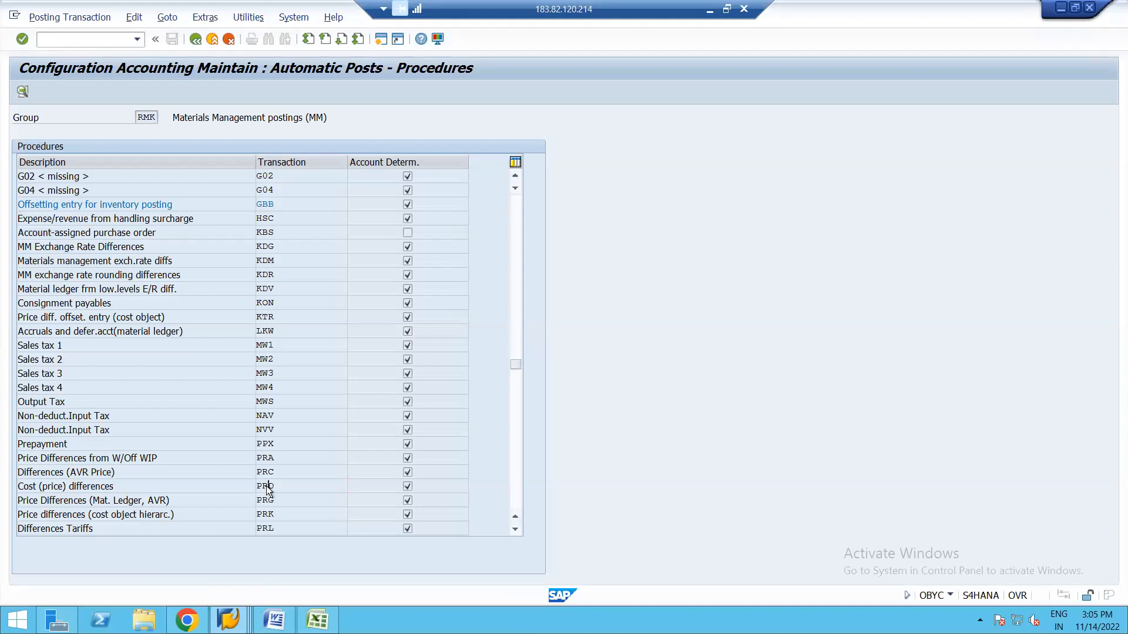
{"action": "double_click", "coordinate": [268, 487]}
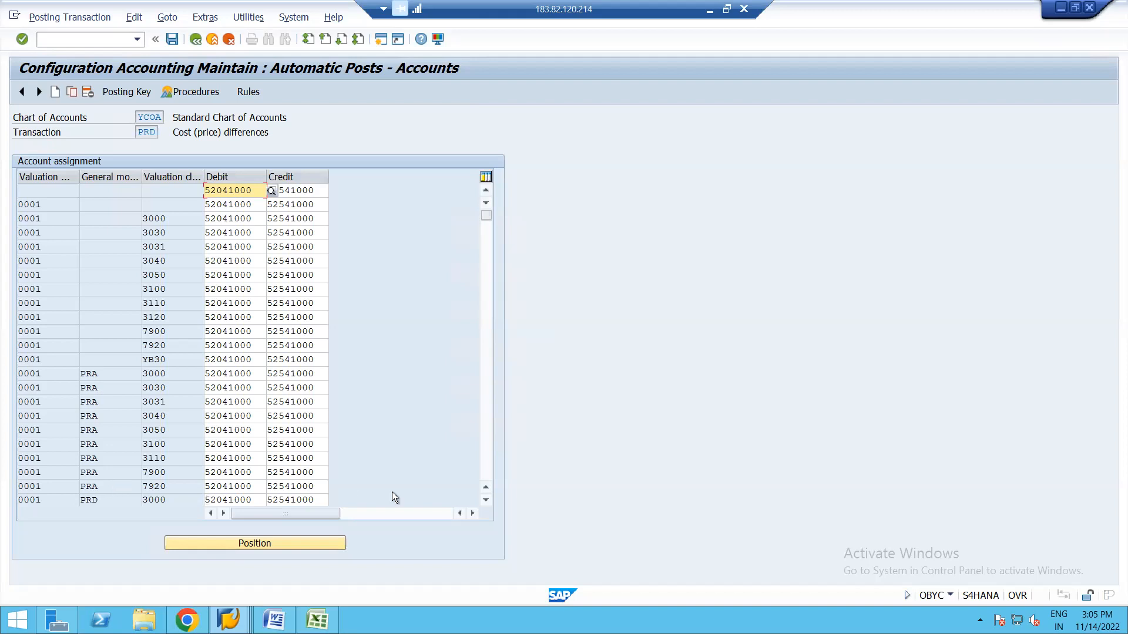
Check PRD's PRU valuation class 3000 accounts (debit 52511000, credit 52011000), then return to OMWN.
{"action": "left_click", "coordinate": [486, 500]}
{"action": "left_click", "coordinate": [486, 501]}
{"action": "left_click", "coordinate": [486, 501]}
{"action": "left_click", "coordinate": [485, 501]}
{"action": "left_click", "coordinate": [487, 501]}
{"action": "left_click", "coordinate": [486, 501]}
{"action": "left_click", "coordinate": [487, 501]}
{"action": "left_click", "coordinate": [486, 501]}
{"action": "left_click", "coordinate": [487, 500]}
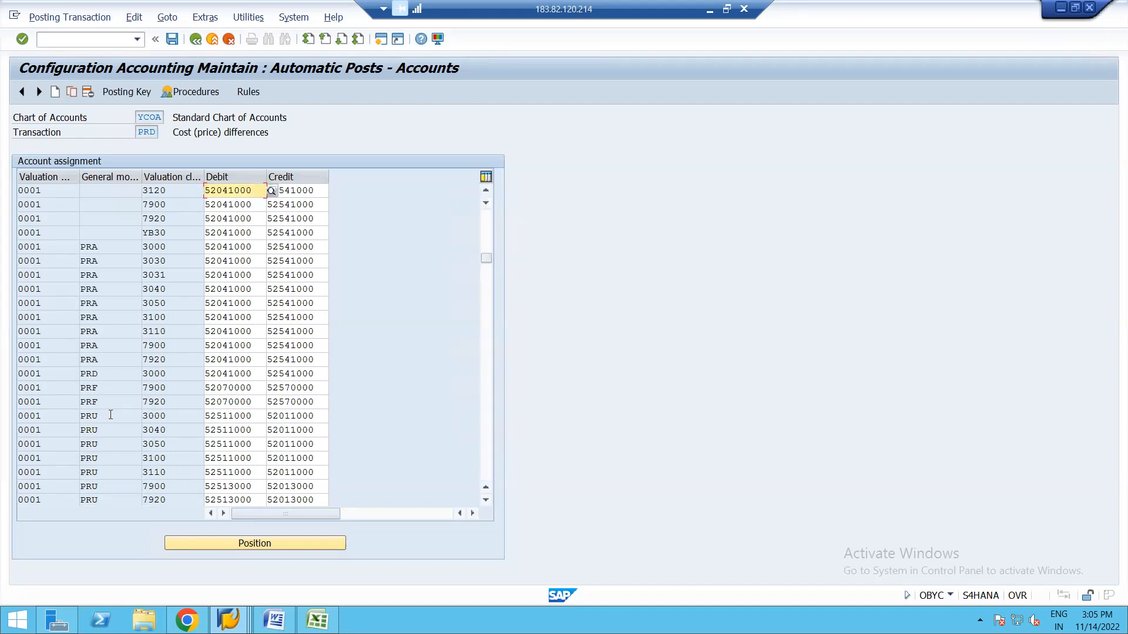
{"action": "left_click", "coordinate": [110, 415]}
{"action": "left_click", "coordinate": [178, 417]}
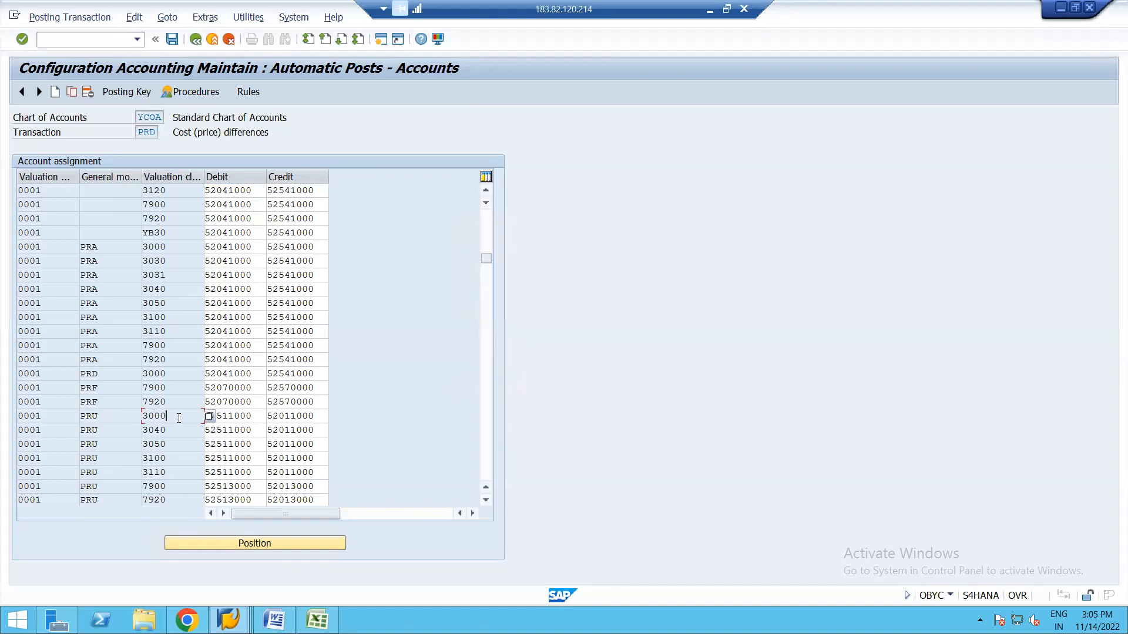
{"action": "left_click", "coordinate": [248, 416]}
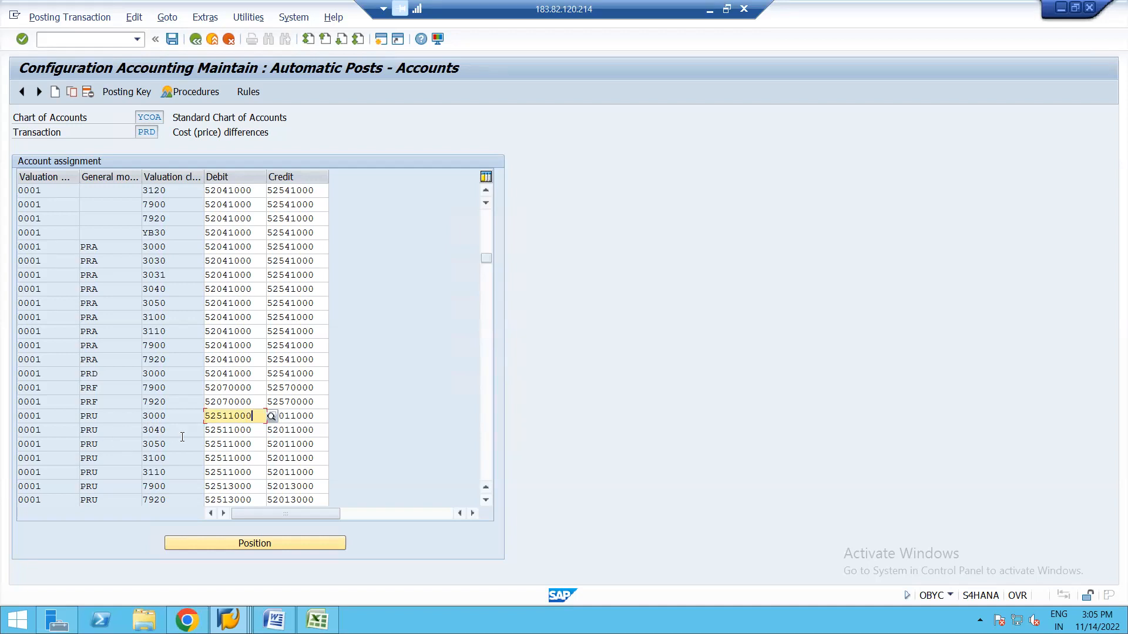
{"action": "left_click", "coordinate": [296, 416]}
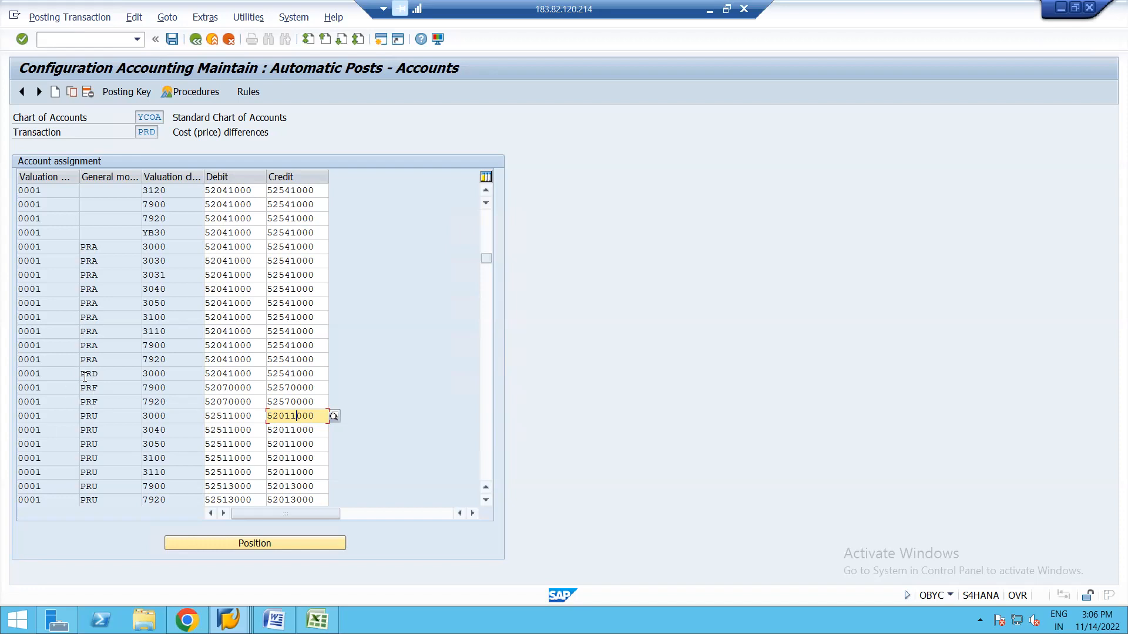
{"action": "key", "text": "alt+Tab"}
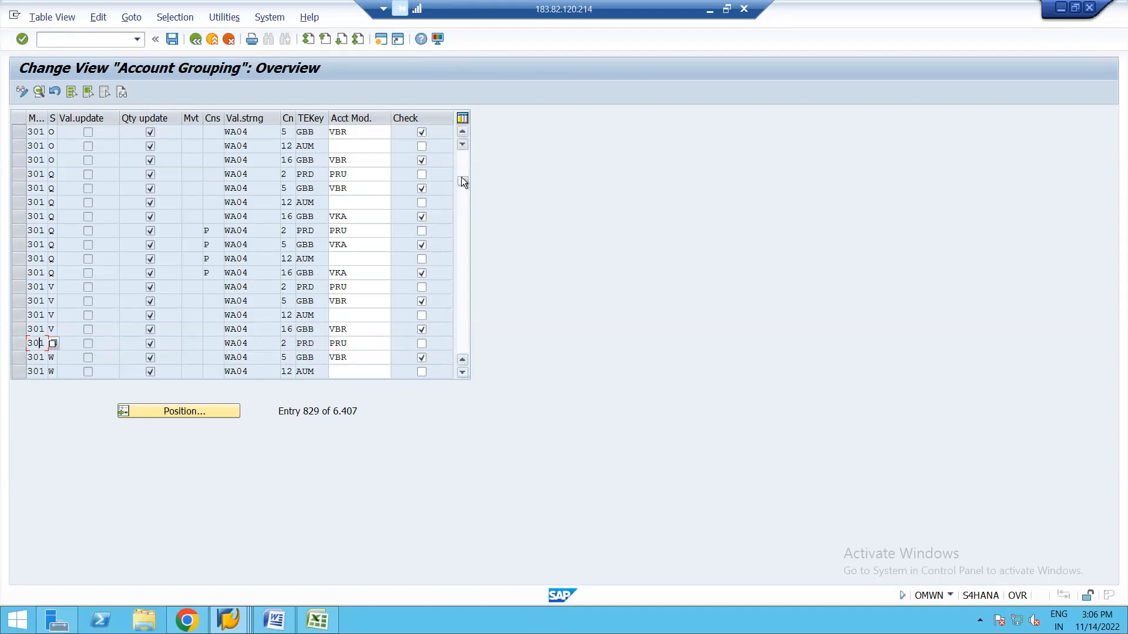
Jump the Account Grouping table to the movement type 161 entries.
{"action": "left_click_drag", "start_coordinate": [464, 160], "coordinate": [464, 153]}
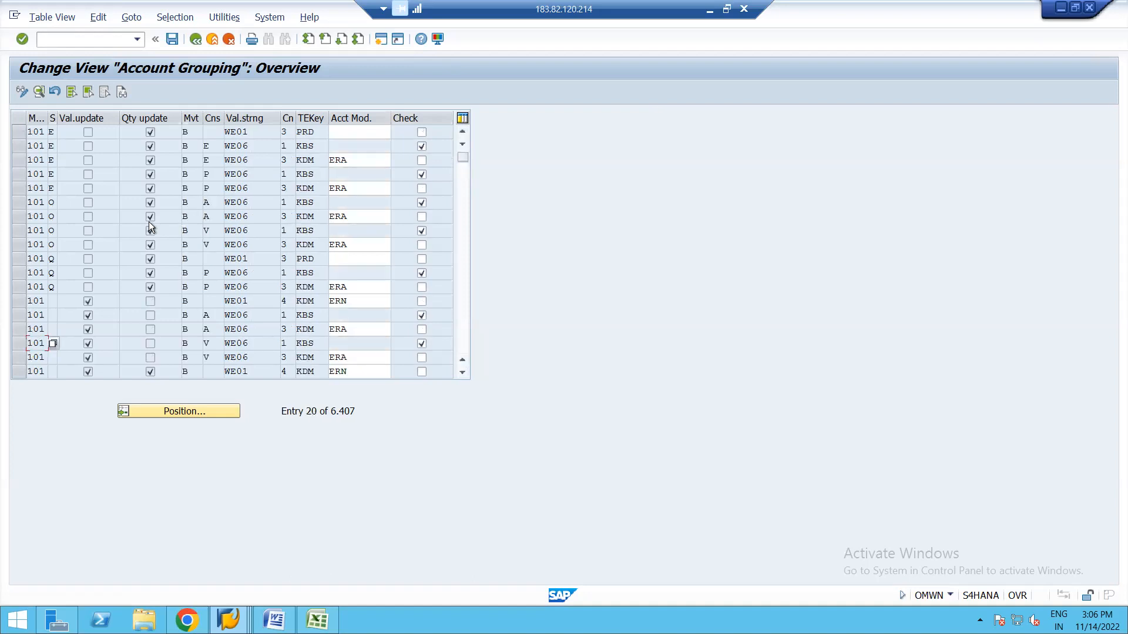
{"action": "left_click", "coordinate": [460, 185]}
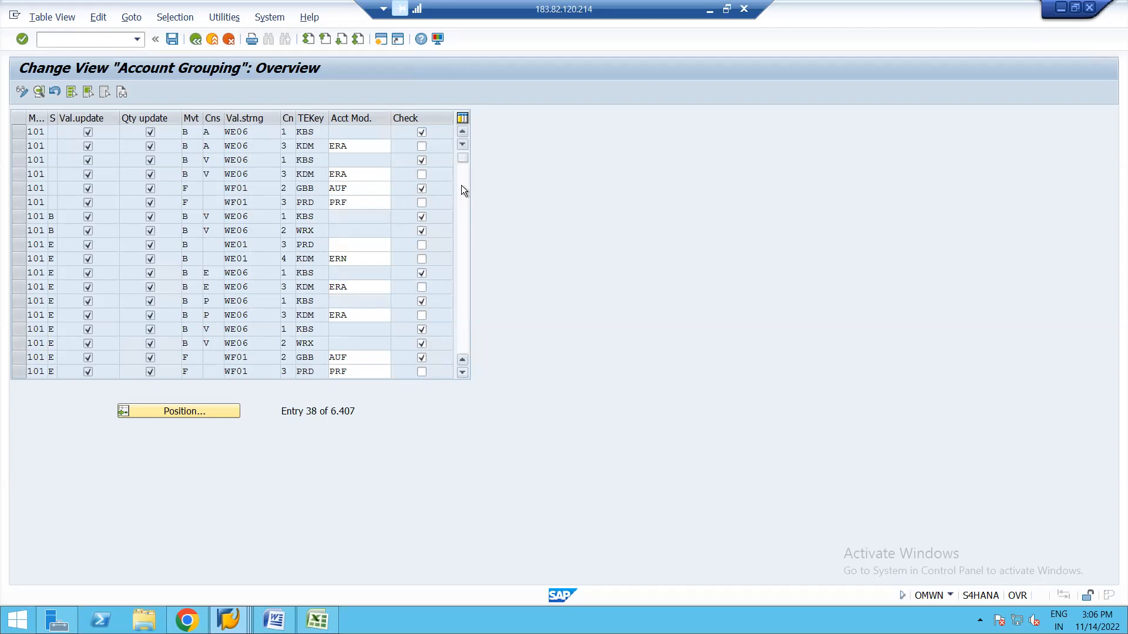
{"action": "left_click", "coordinate": [461, 185]}
{"action": "left_click", "coordinate": [461, 185]}
{"action": "left_click", "coordinate": [461, 185]}
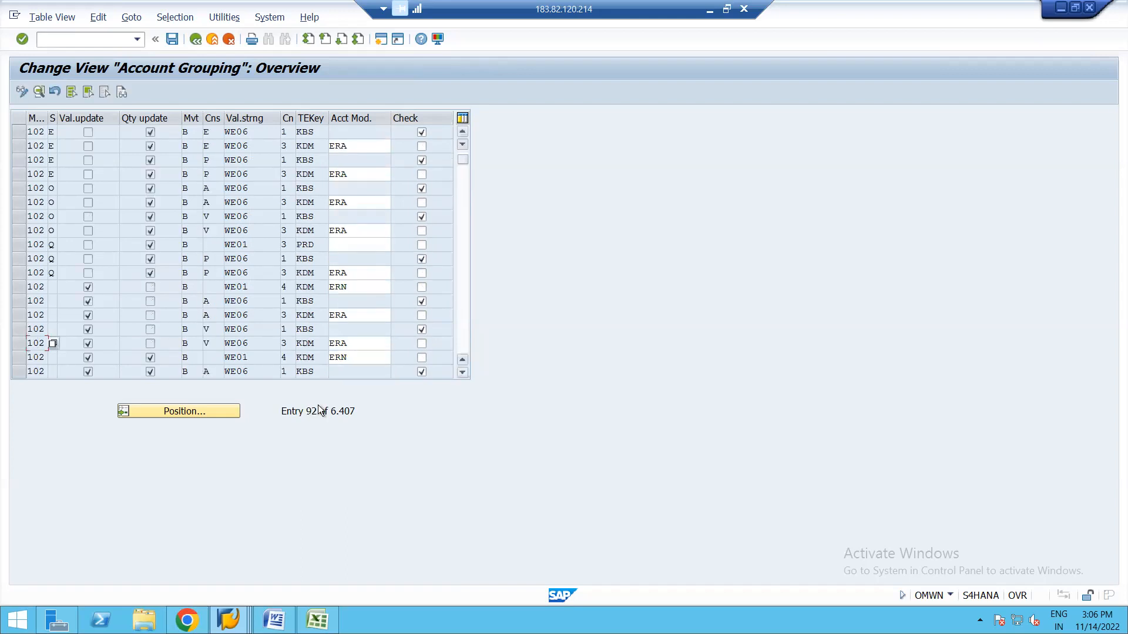
{"action": "left_click", "coordinate": [185, 412]}
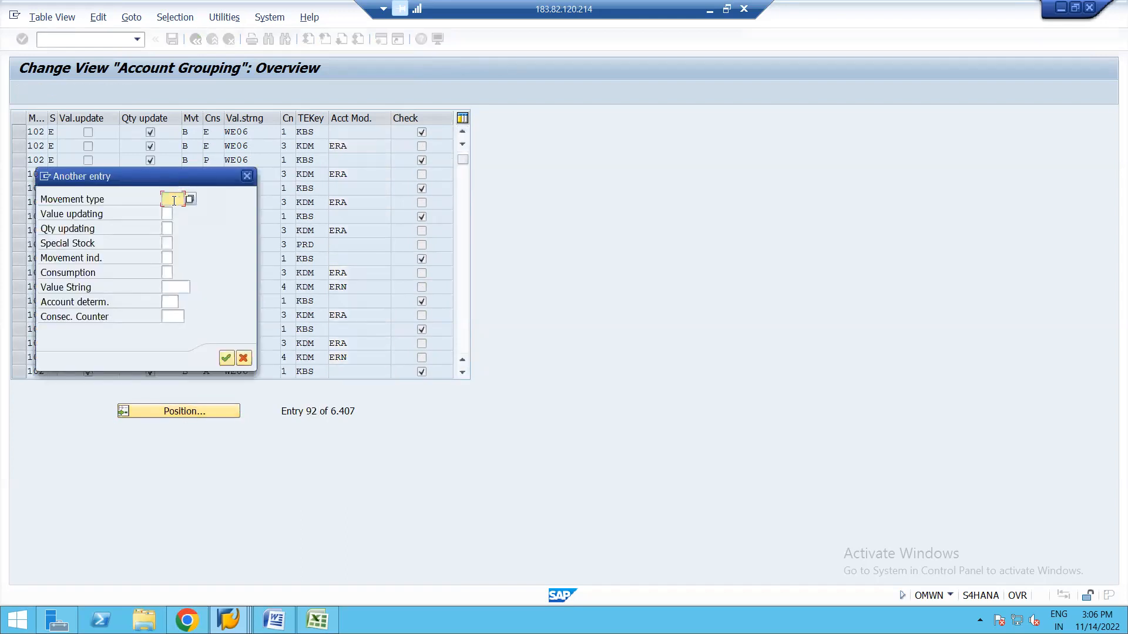
{"action": "type", "text": "161"}
{"action": "key", "text": "Return"}
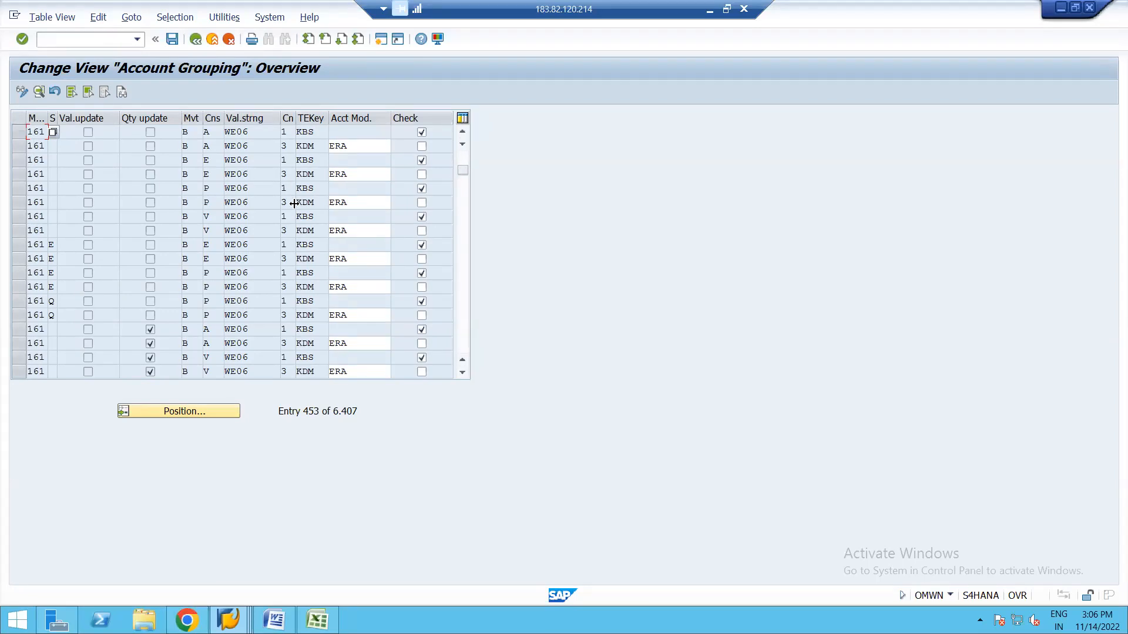
Follow the 161 KDM row with modifier ERA through to the OBYC account assignments.
{"action": "left_click", "coordinate": [358, 143]}
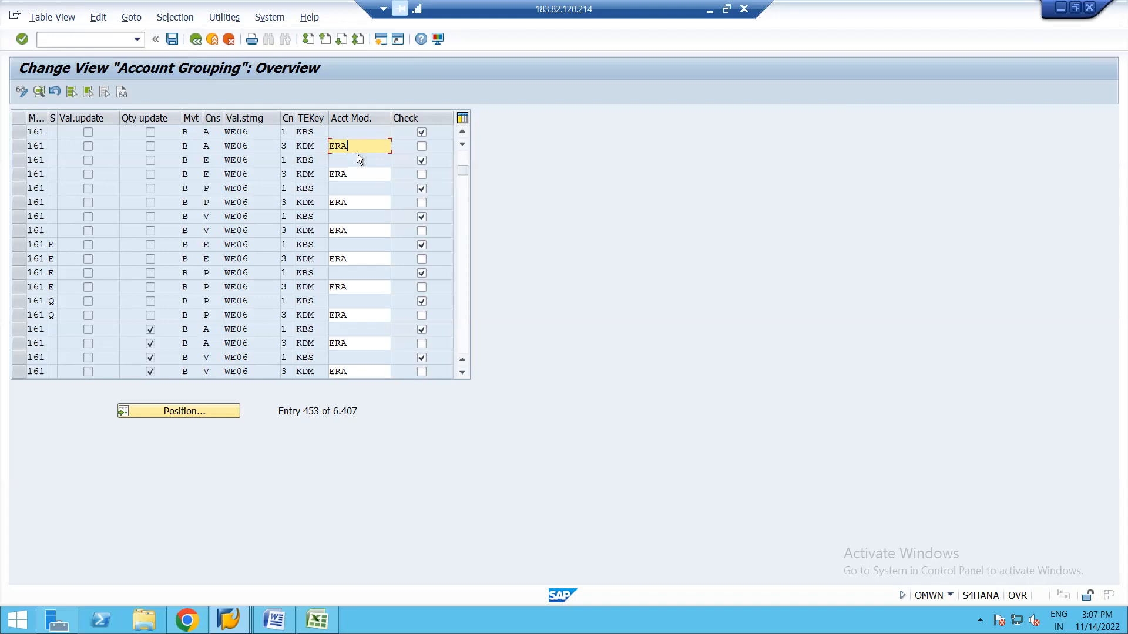
{"action": "left_click", "coordinate": [305, 147]}
{"action": "double_click", "coordinate": [305, 147]}
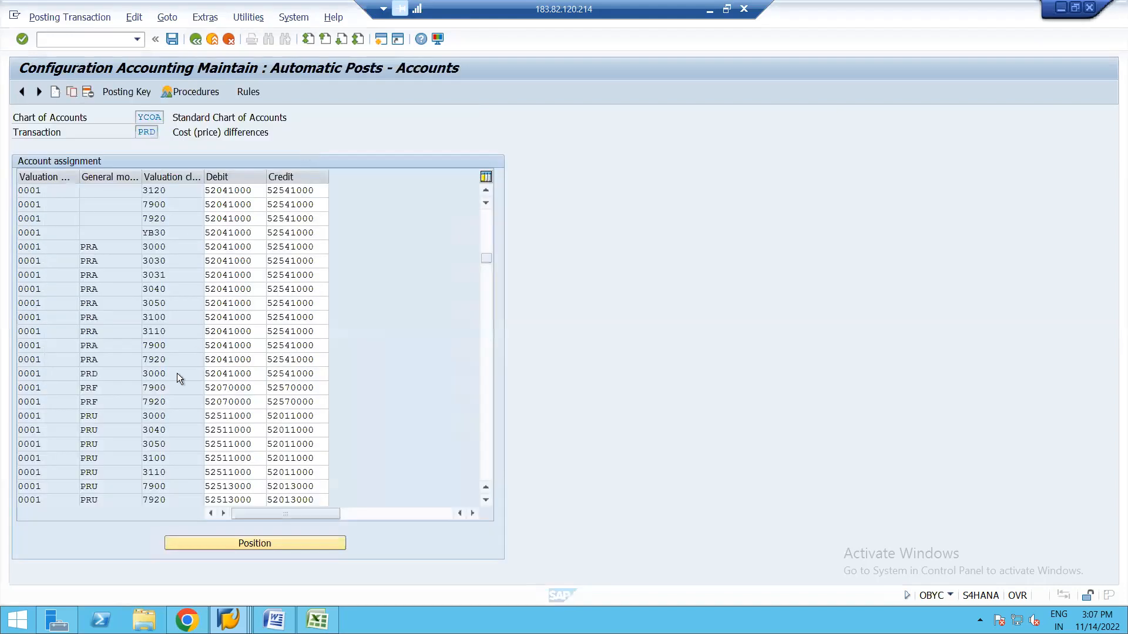
Review the KDM exchange-rate difference accounts, including credit account 72510000.
{"action": "left_click", "coordinate": [195, 41]}
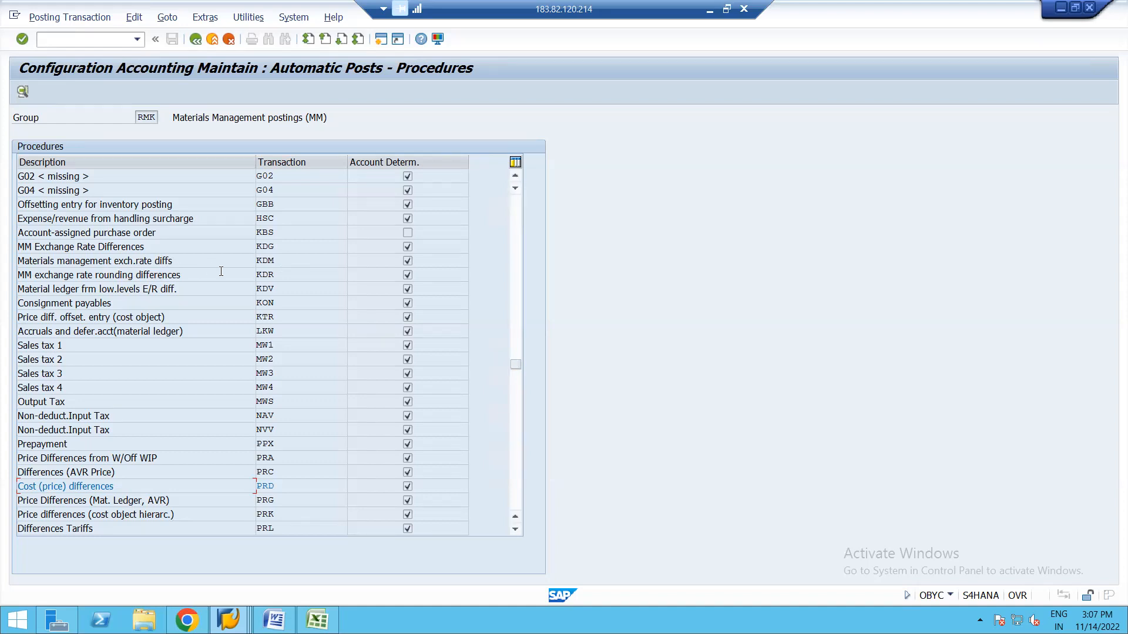
{"action": "double_click", "coordinate": [267, 261]}
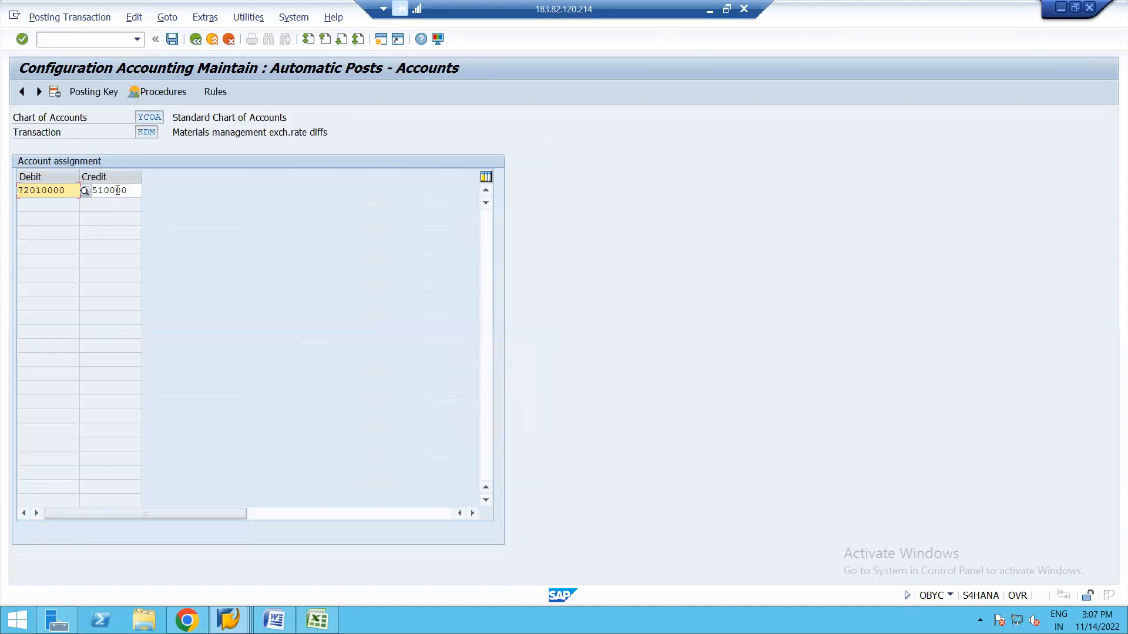
{"action": "left_click", "coordinate": [118, 190]}
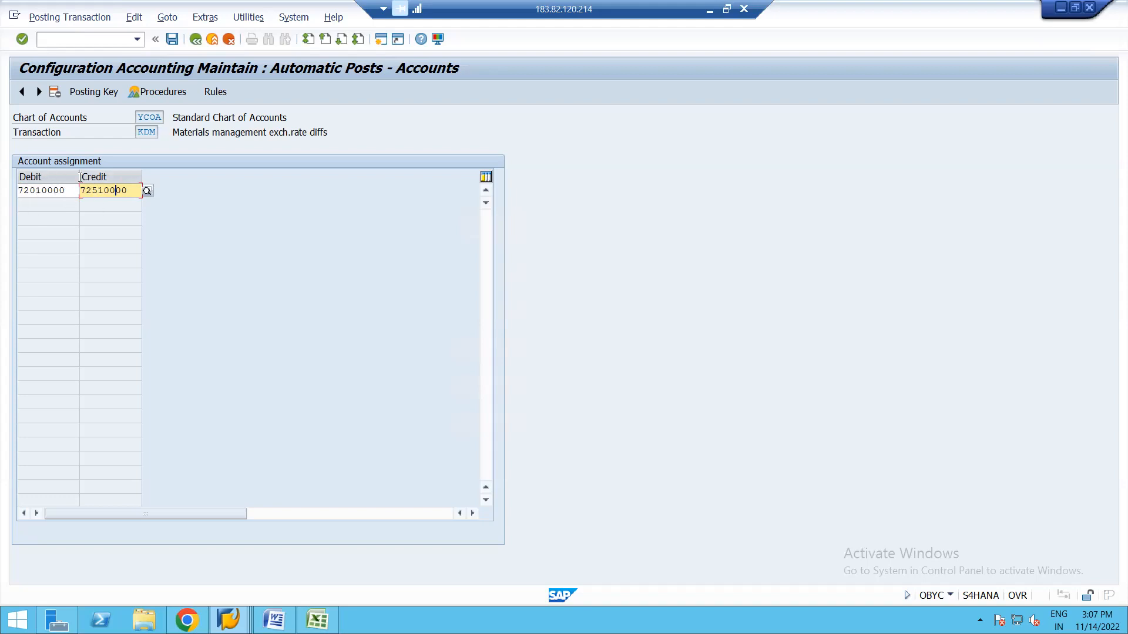
Check the KON consignment payables account 21110000 and return to the RMK procedures list.
{"action": "left_click", "coordinate": [195, 37]}
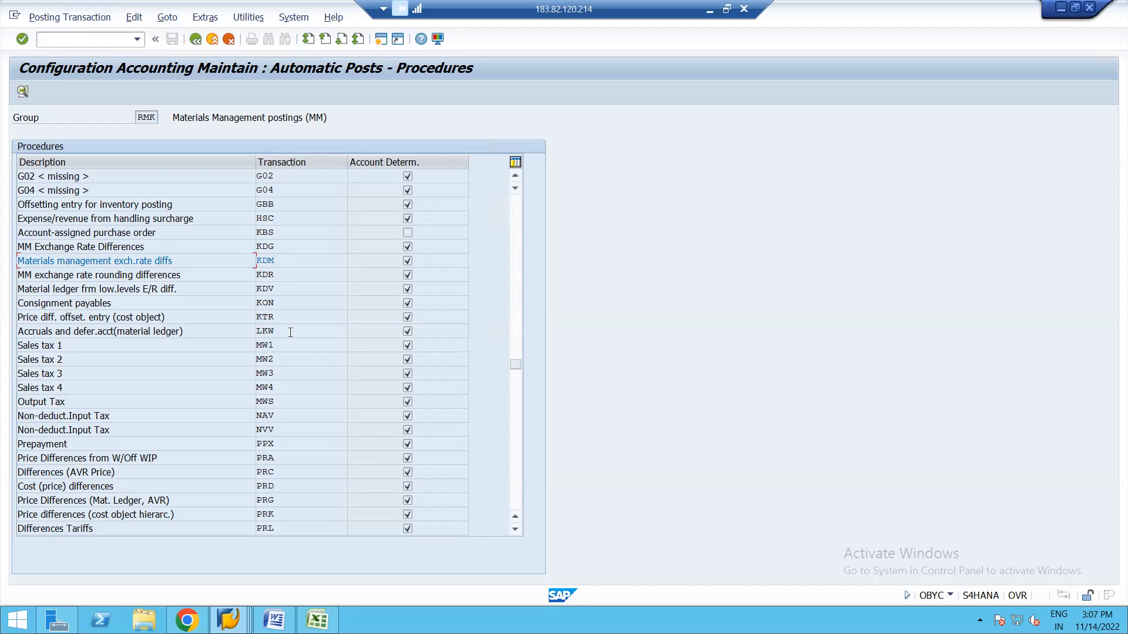
{"action": "double_click", "coordinate": [267, 301]}
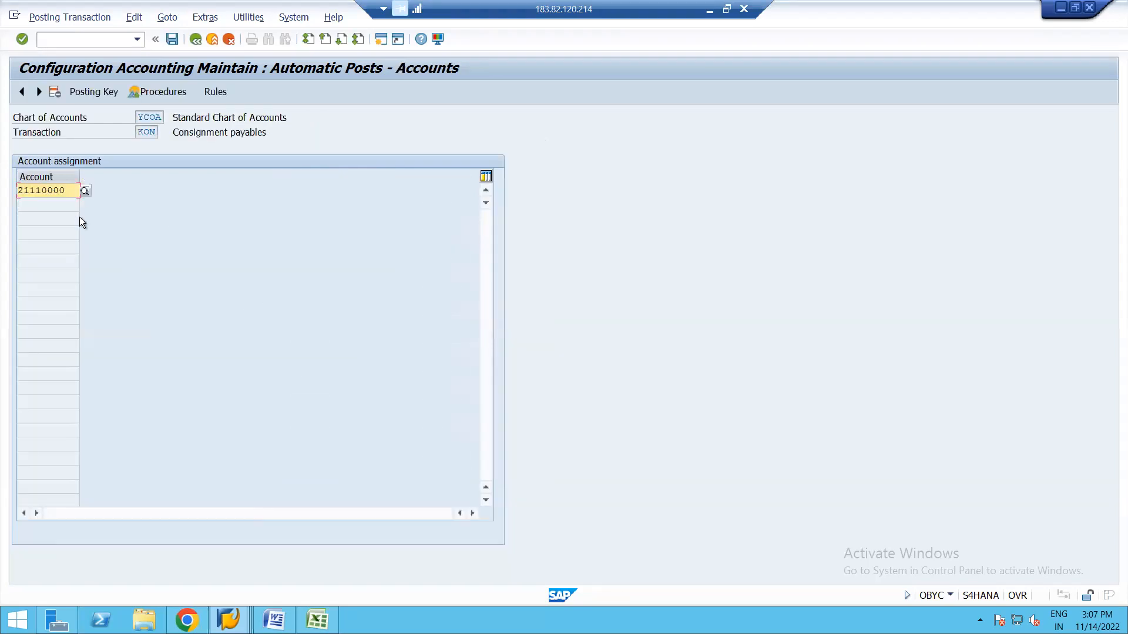
{"action": "left_click", "coordinate": [194, 39]}
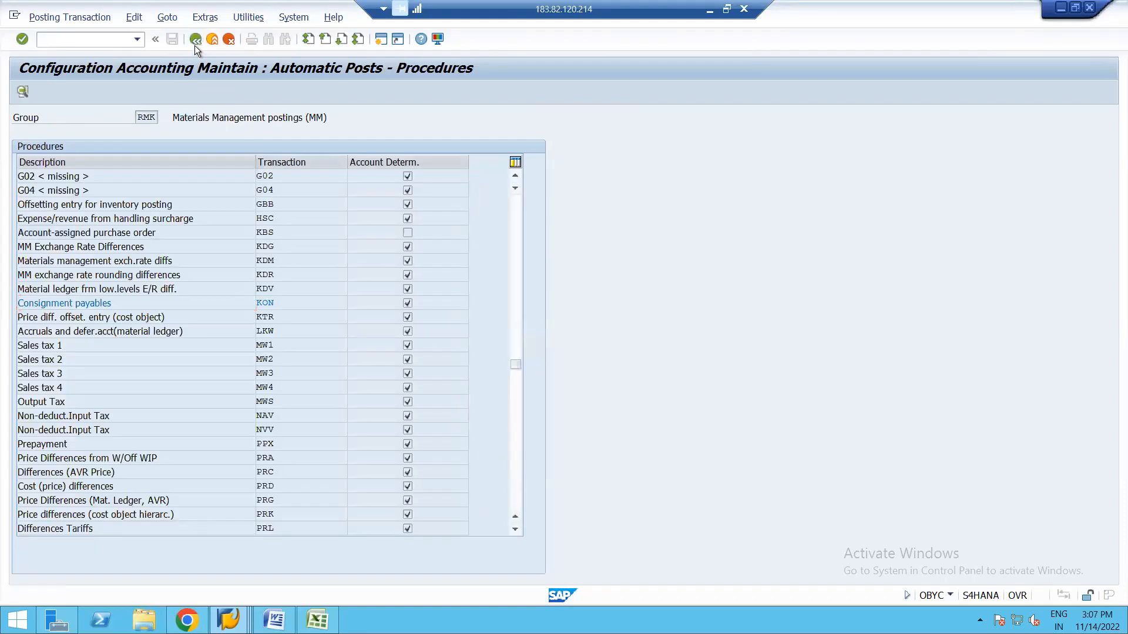
{"action": "left_click", "coordinate": [195, 45]}
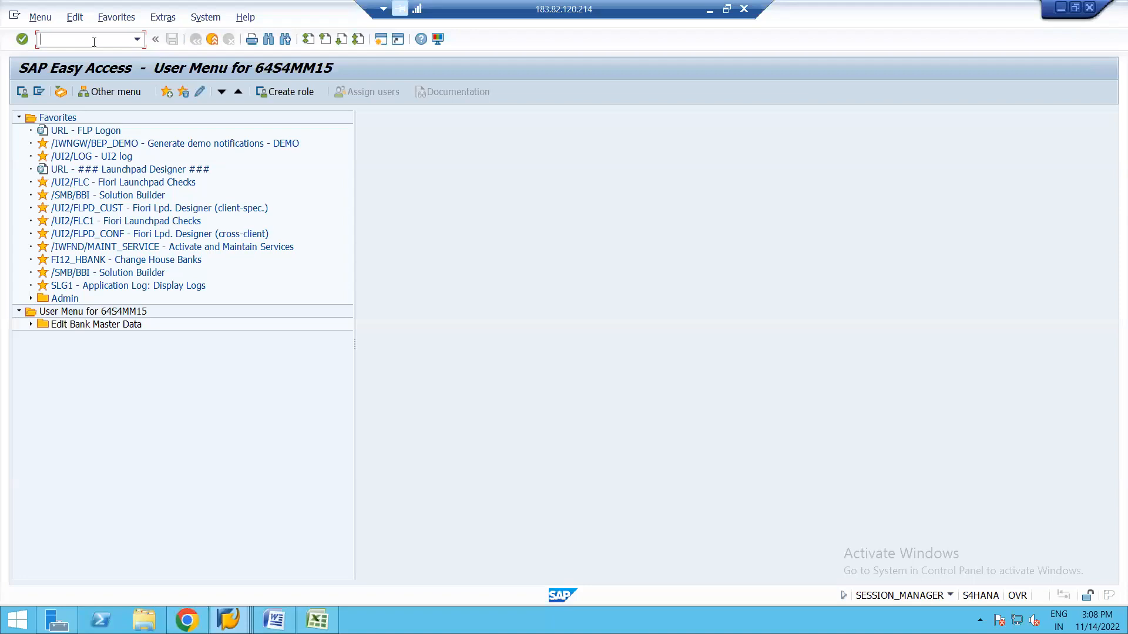
Switch to the Word session notes on OMWD and OMSK and click into the text.
{"action": "left_click", "coordinate": [274, 619]}
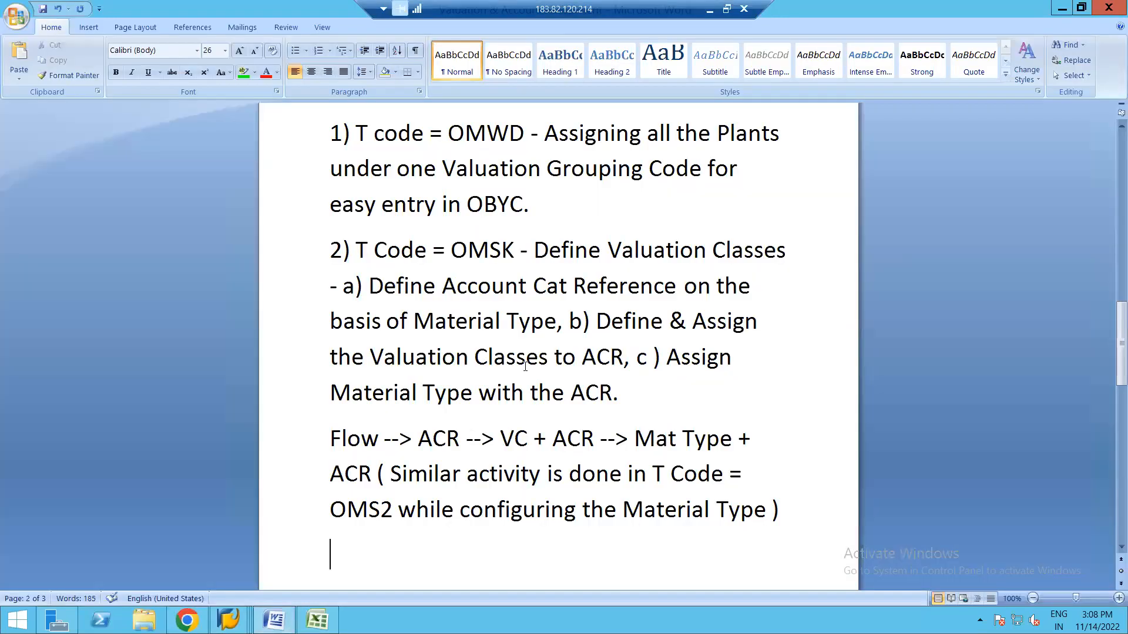
{"action": "left_click", "coordinate": [527, 359]}
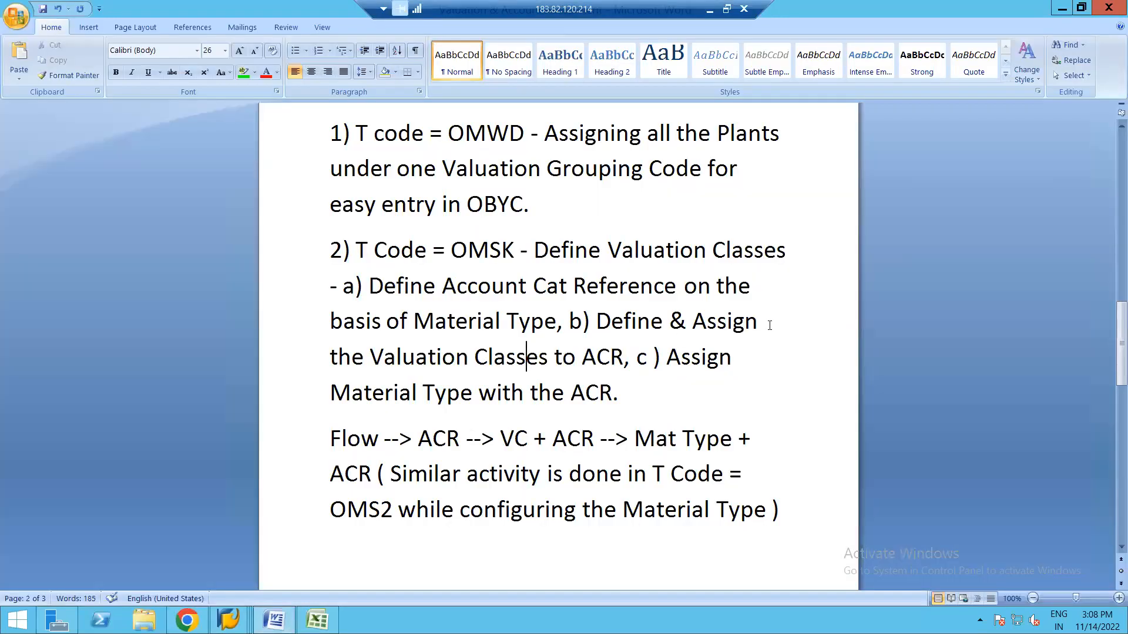
Scroll the Word notes back to the page 1 note on ROH, valuation class 3000 and BSX.
{"action": "left_click_drag", "start_coordinate": [1114, 321], "coordinate": [1112, 198]}
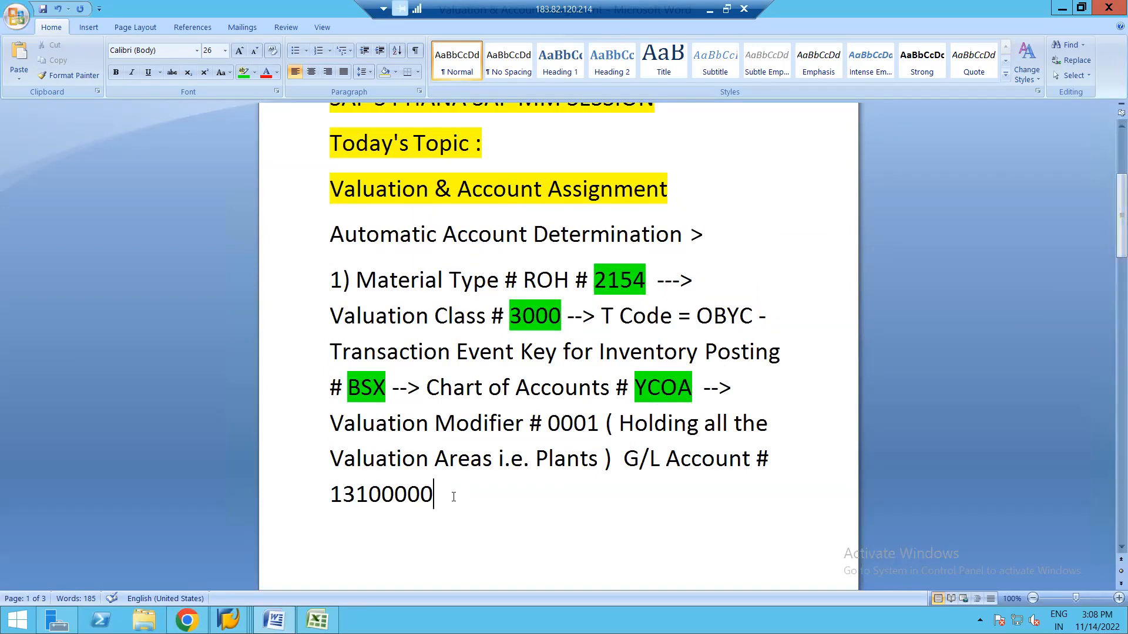
{"action": "mouse_move", "coordinate": [229, 620]}
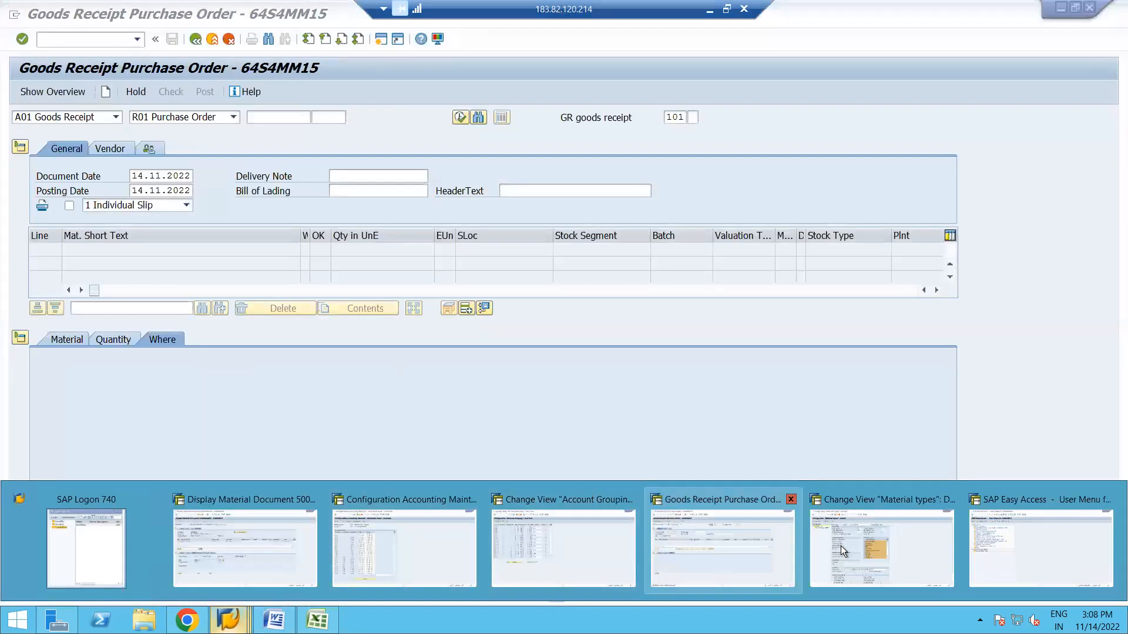
Check the SAP Goods Receipt Purchase Order window, then return to the Word notes.
{"action": "mouse_move", "coordinate": [865, 548]}
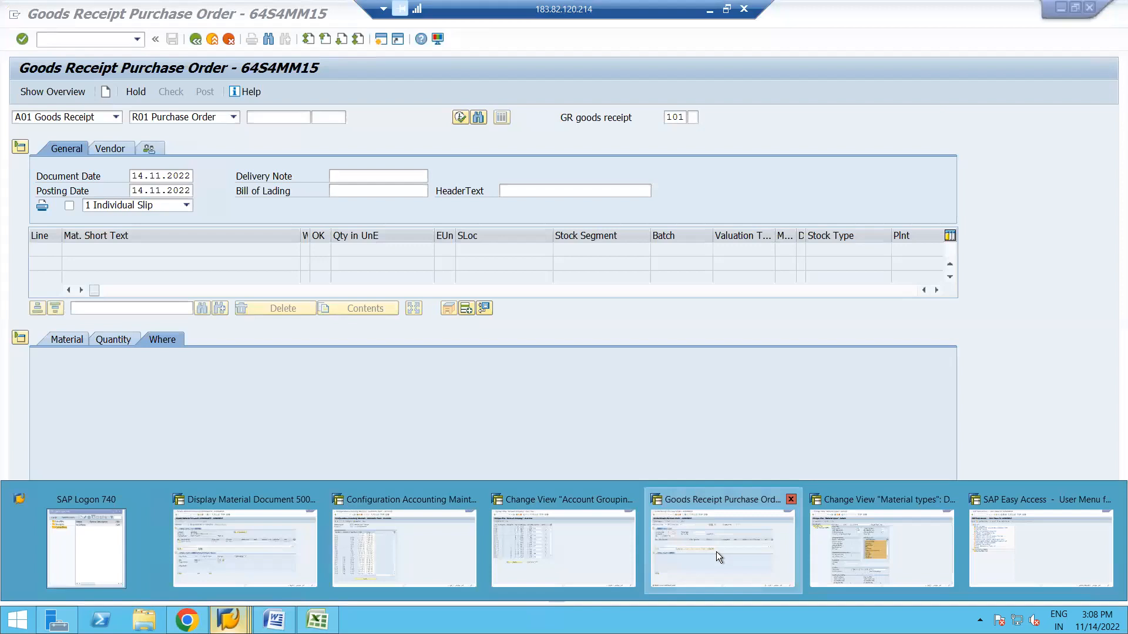
{"action": "left_click", "coordinate": [717, 551]}
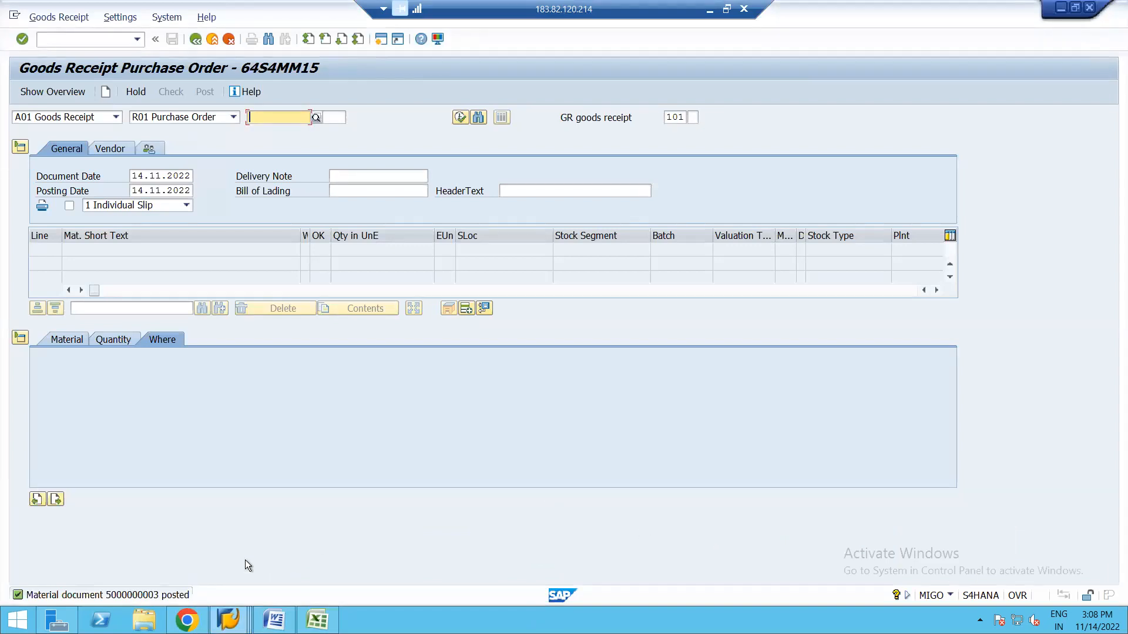
{"action": "left_click", "coordinate": [274, 620]}
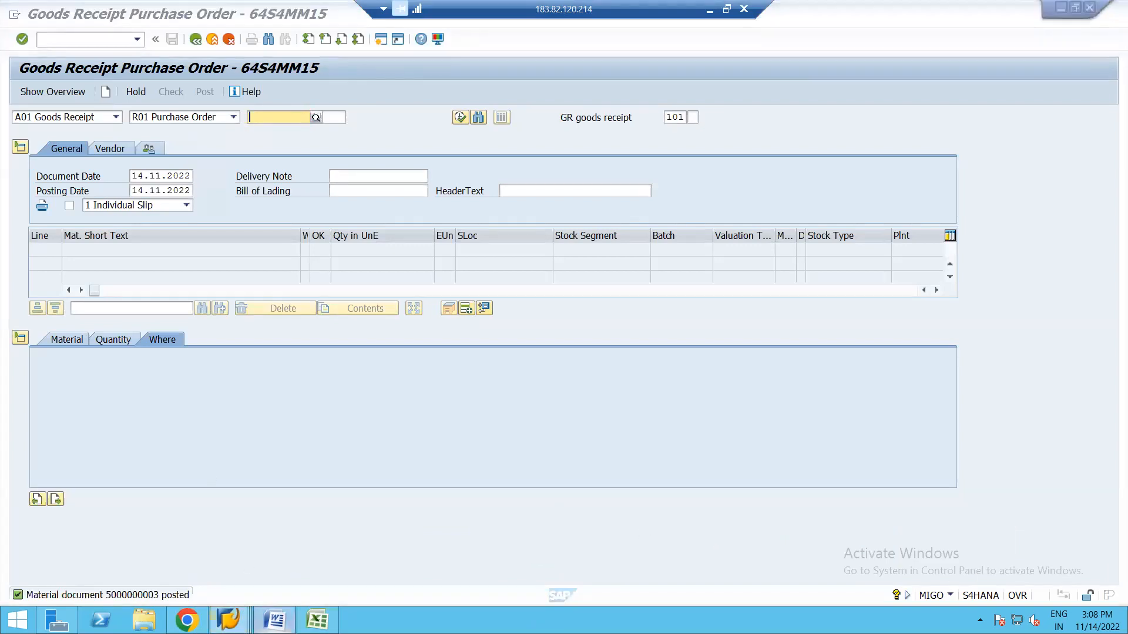
Inspect material type ROH's account category reference 0001 in SAP, then go back to Word.
{"action": "mouse_move", "coordinate": [228, 620]}
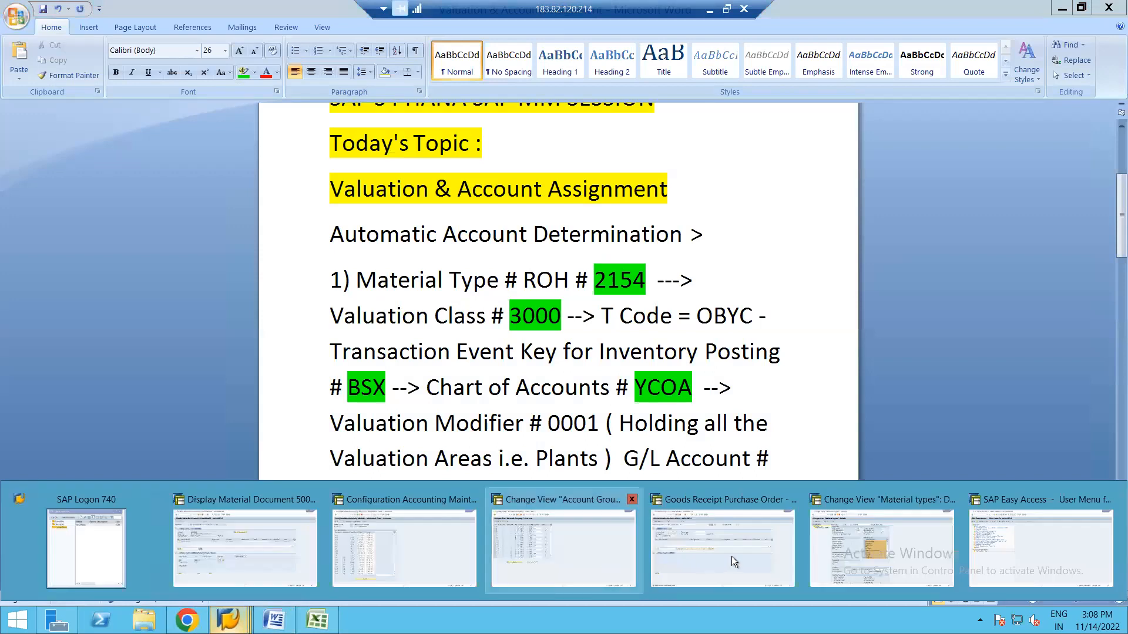
{"action": "left_click", "coordinate": [869, 548]}
{"action": "left_click", "coordinate": [340, 484]}
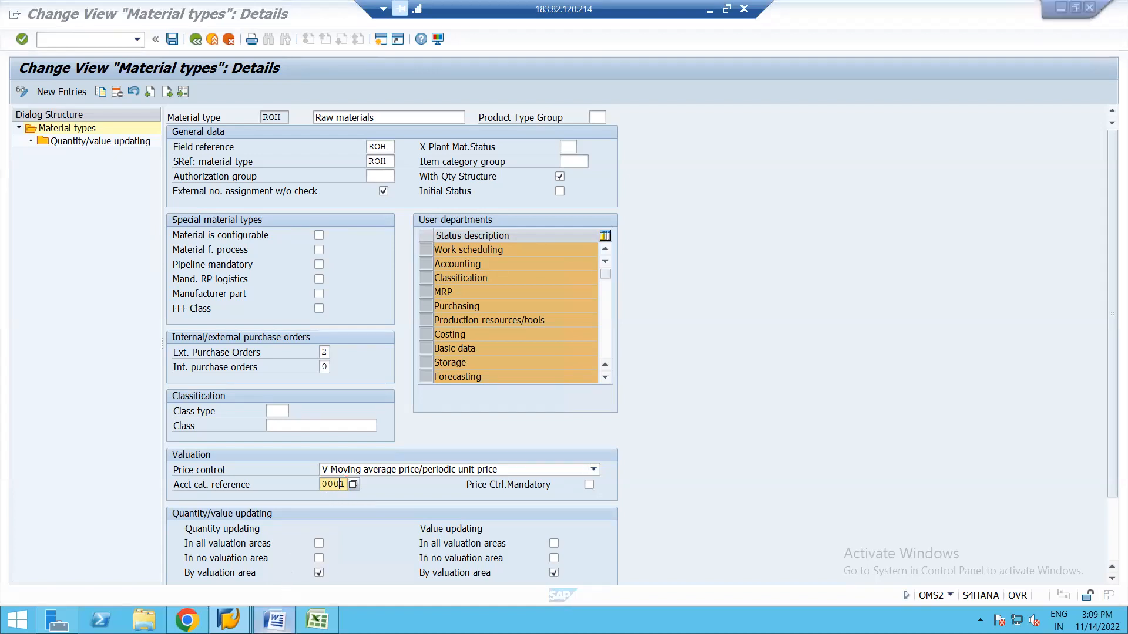
{"action": "left_click", "coordinate": [274, 620]}
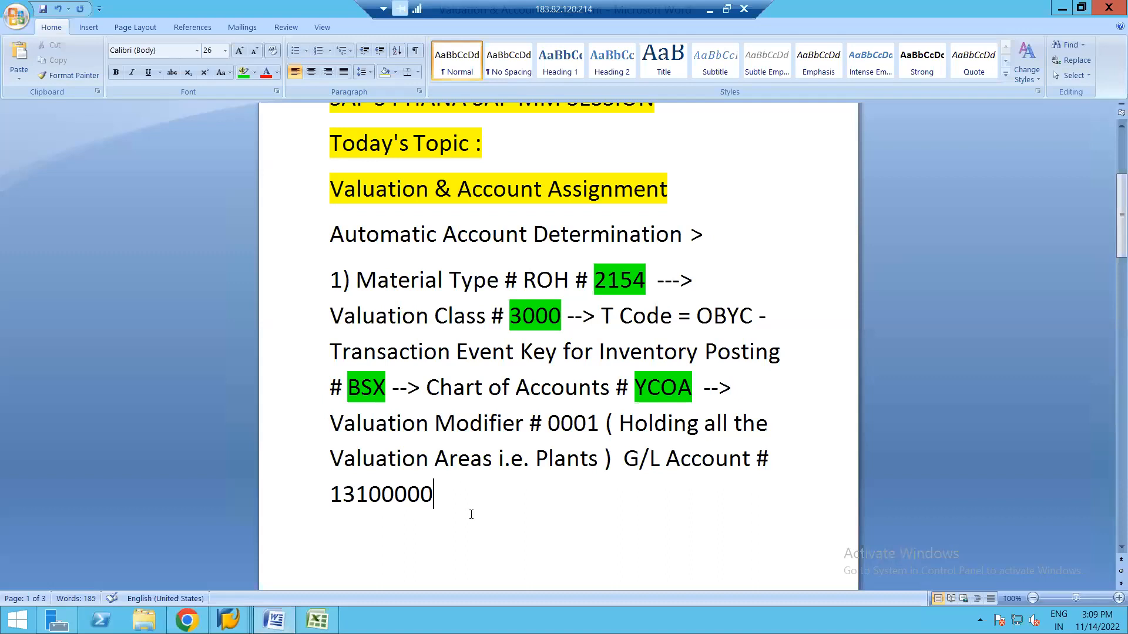
{"action": "scroll", "coordinate": [471, 513], "scroll_direction": "down", "scroll_amount": 5}
{"action": "scroll", "coordinate": [471, 513], "scroll_direction": "down", "scroll_amount": 7}
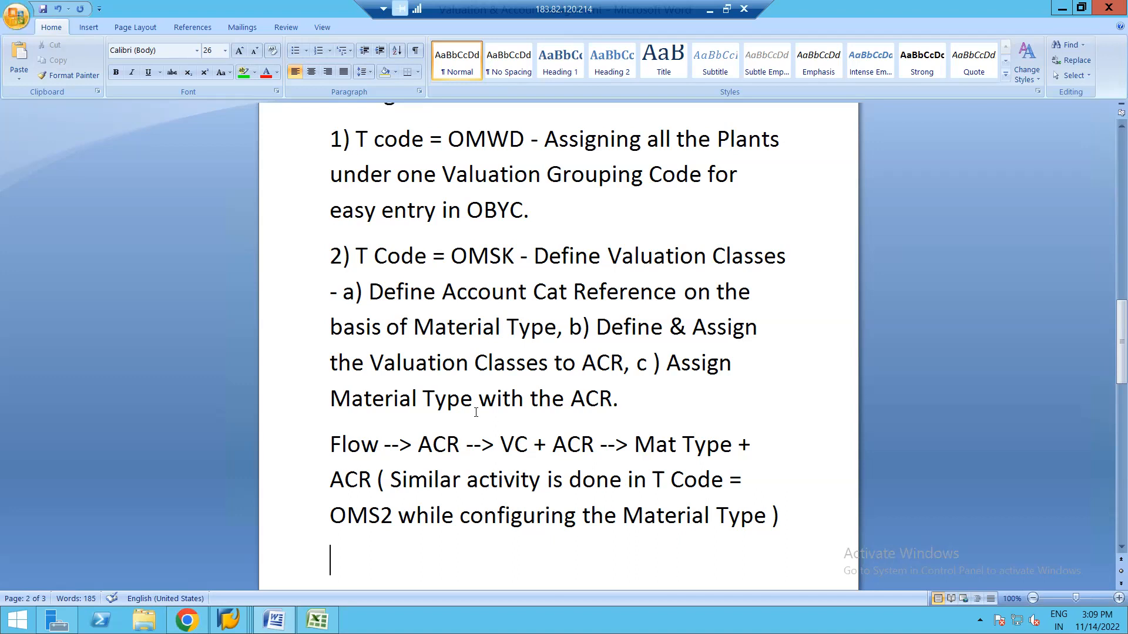
{"action": "left_click_drag", "start_coordinate": [1113, 346], "coordinate": [1114, 235]}
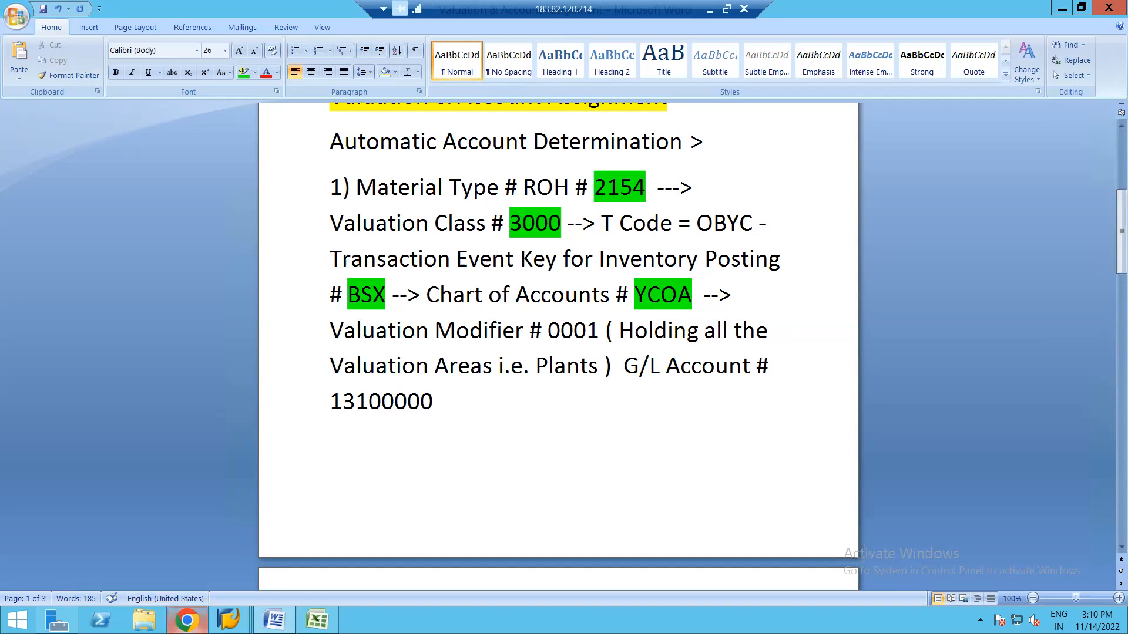
{"action": "mouse_move", "coordinate": [187, 621]}
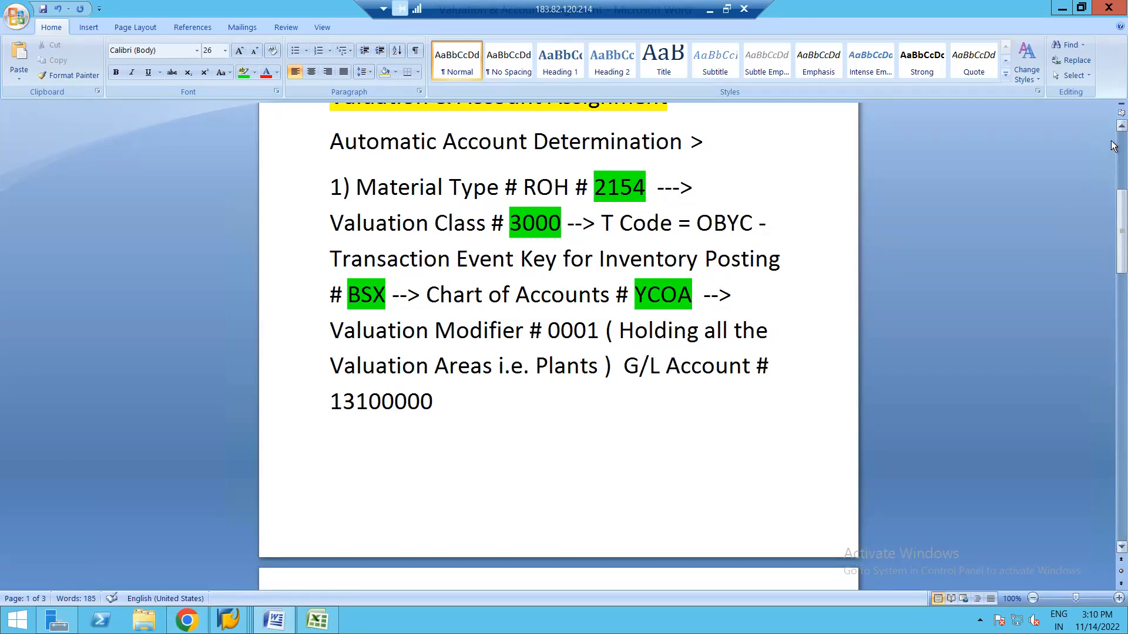
{"action": "scroll", "coordinate": [1111, 145], "scroll_direction": "up", "scroll_amount": 3}
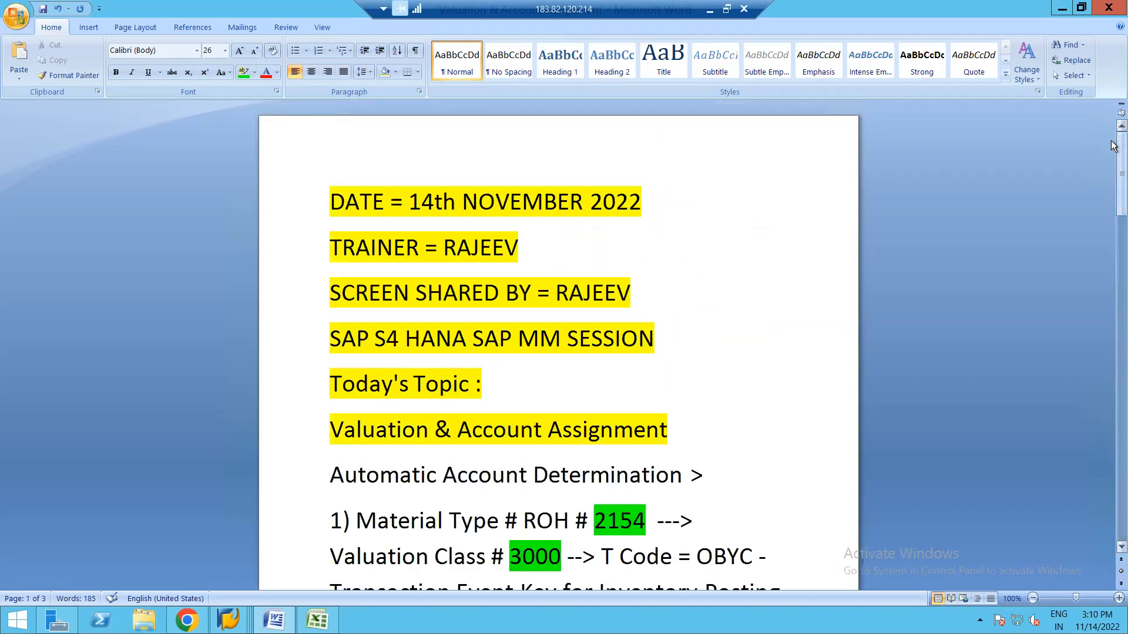
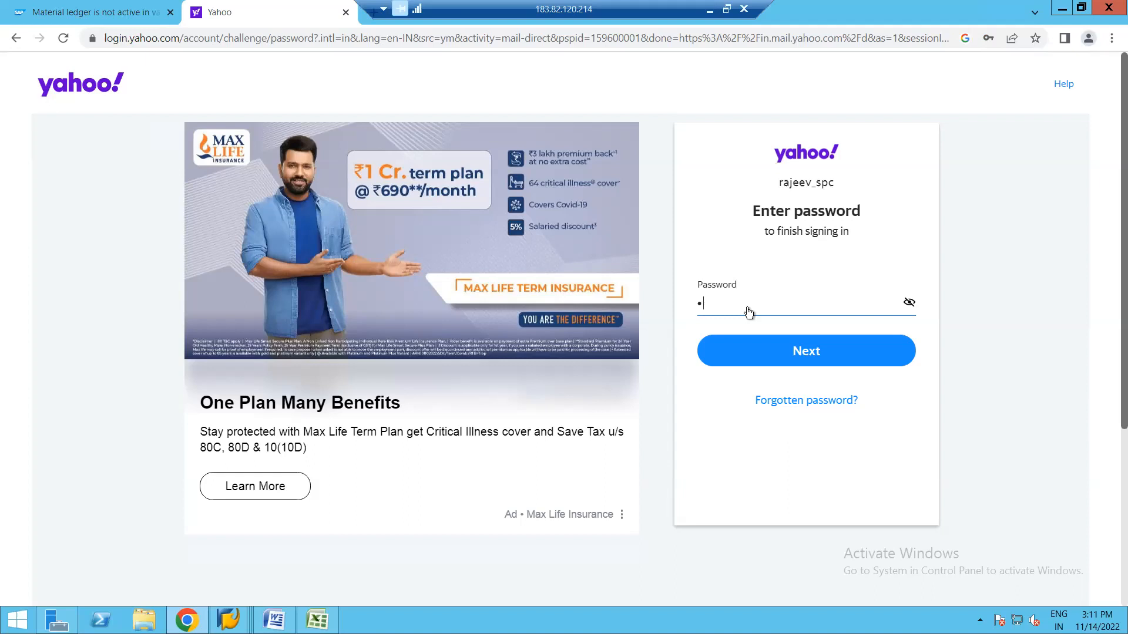
Sign in to Yahoo Mail with the account password and start a new message.
{"action": "type", "text": "******"}
{"action": "key", "text": "Return"}
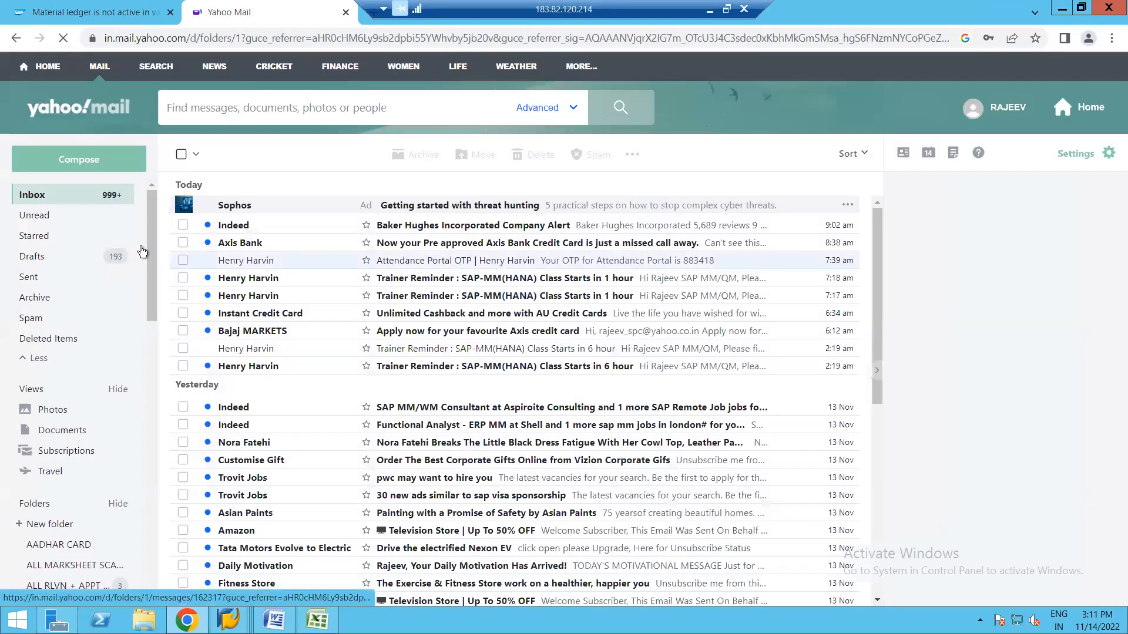
{"action": "left_click", "coordinate": [78, 161]}
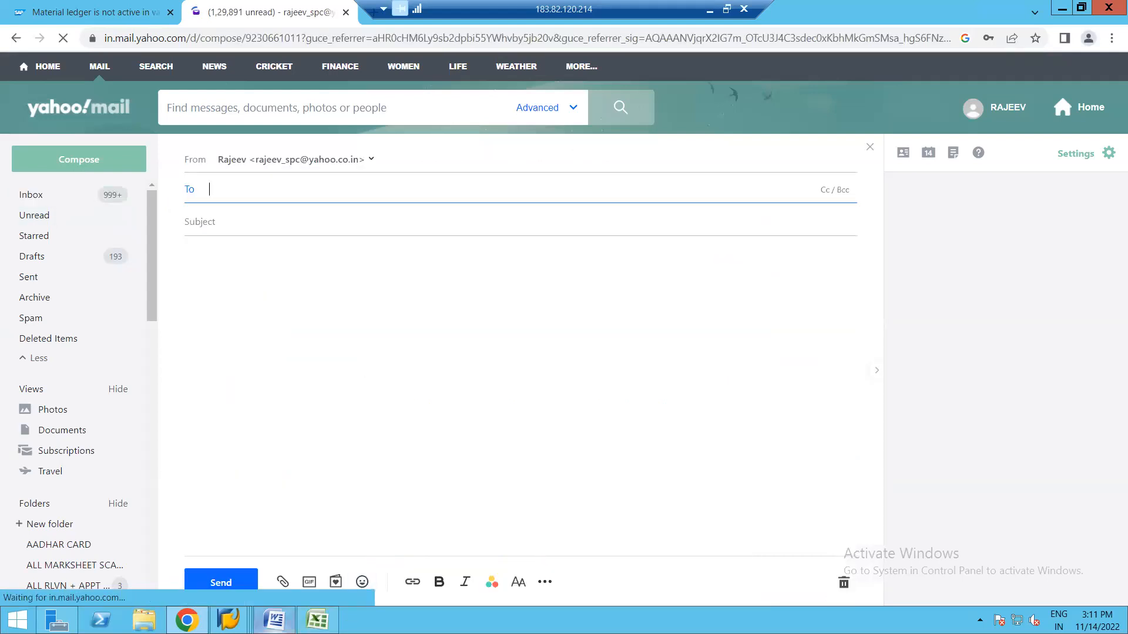
Close the Valuation & Account Assignment Word document, saving its changes.
{"action": "left_click", "coordinate": [274, 620]}
{"action": "left_click", "coordinate": [443, 506]}
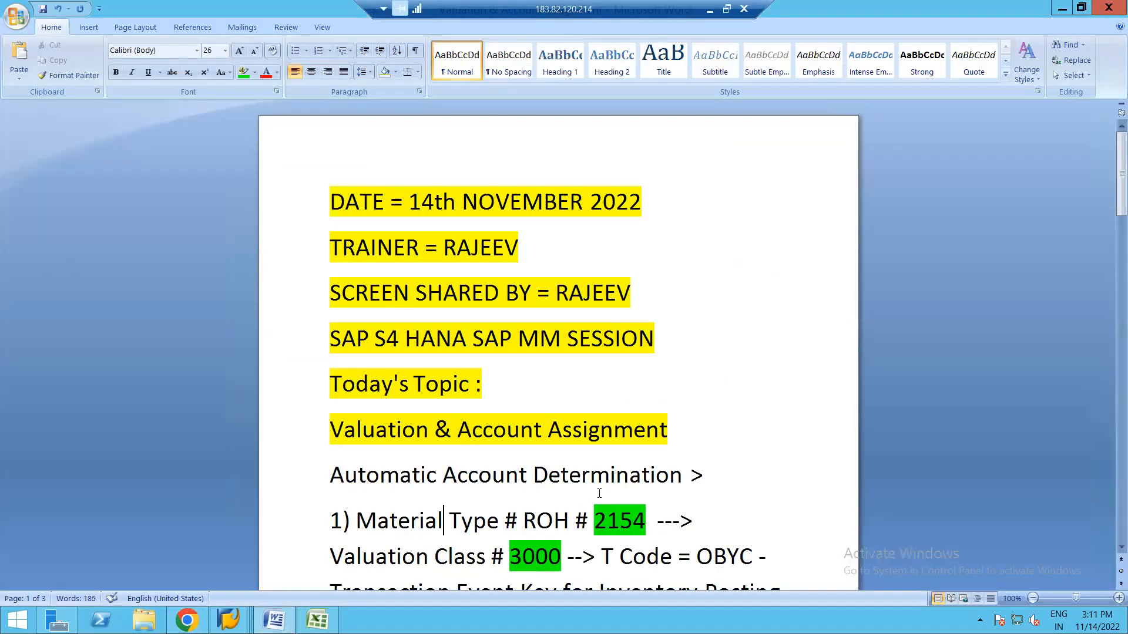
{"action": "left_click", "coordinate": [1108, 12]}
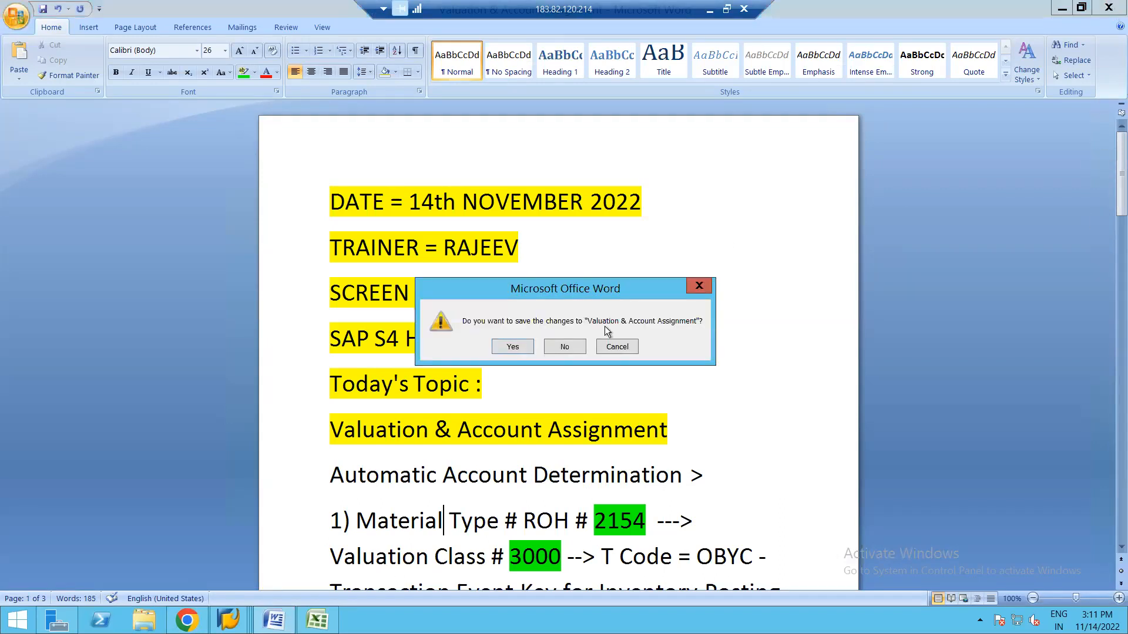
{"action": "left_click", "coordinate": [520, 346]}
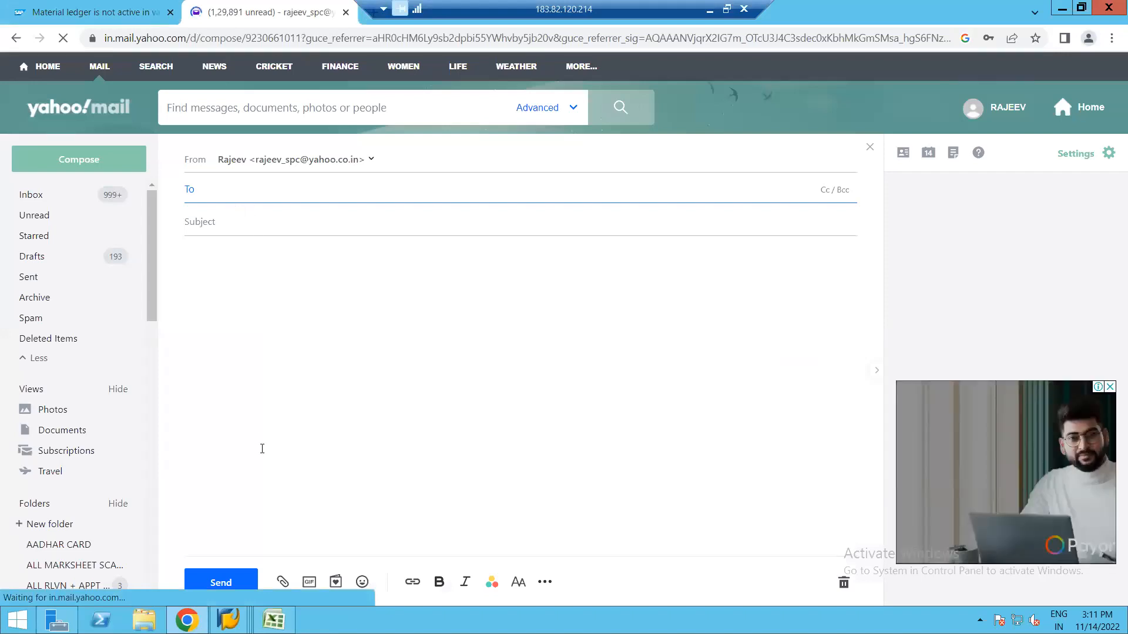
Attach Valuation & Account Assignment.docx from the Desktop and begin entering the recipient 'ra'.
{"action": "left_click", "coordinate": [282, 583]}
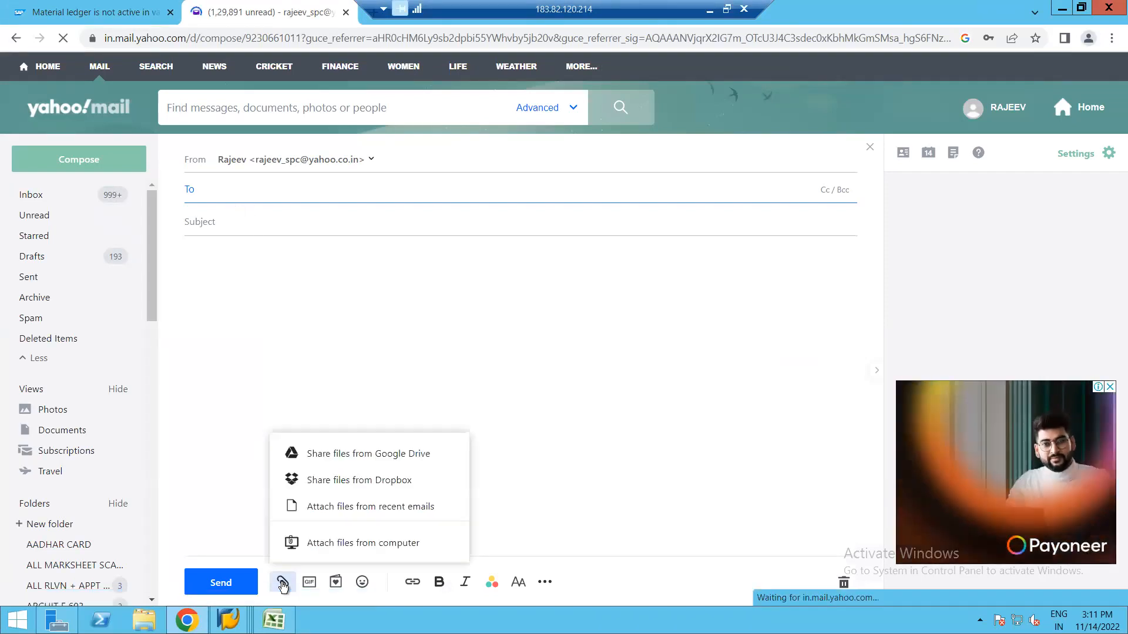
{"action": "left_click", "coordinate": [329, 545]}
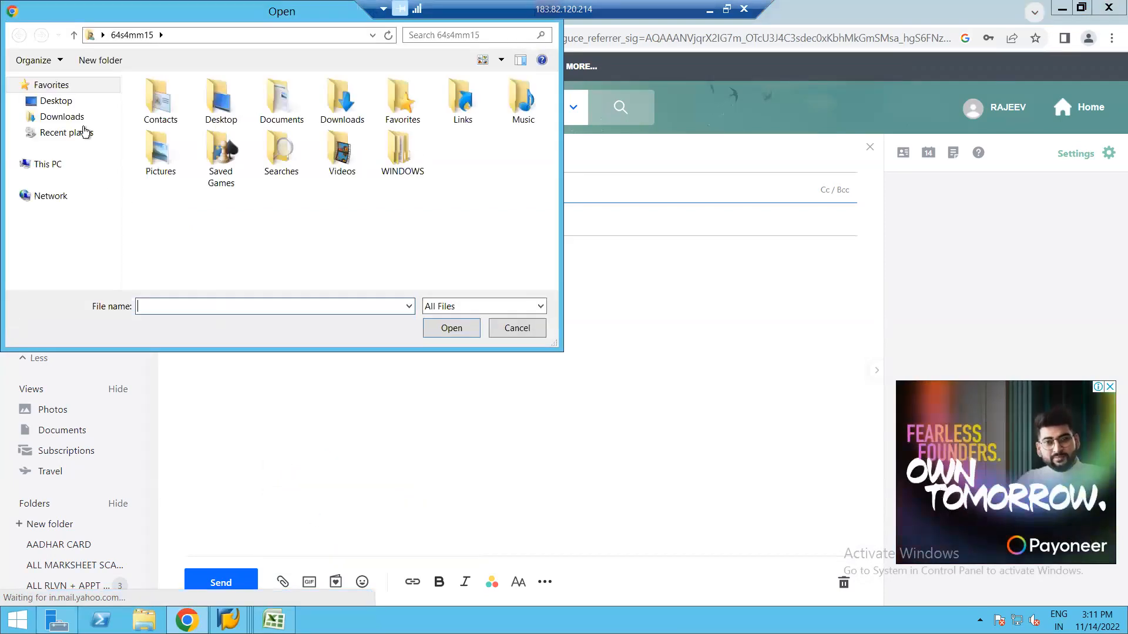
{"action": "left_click", "coordinate": [57, 104]}
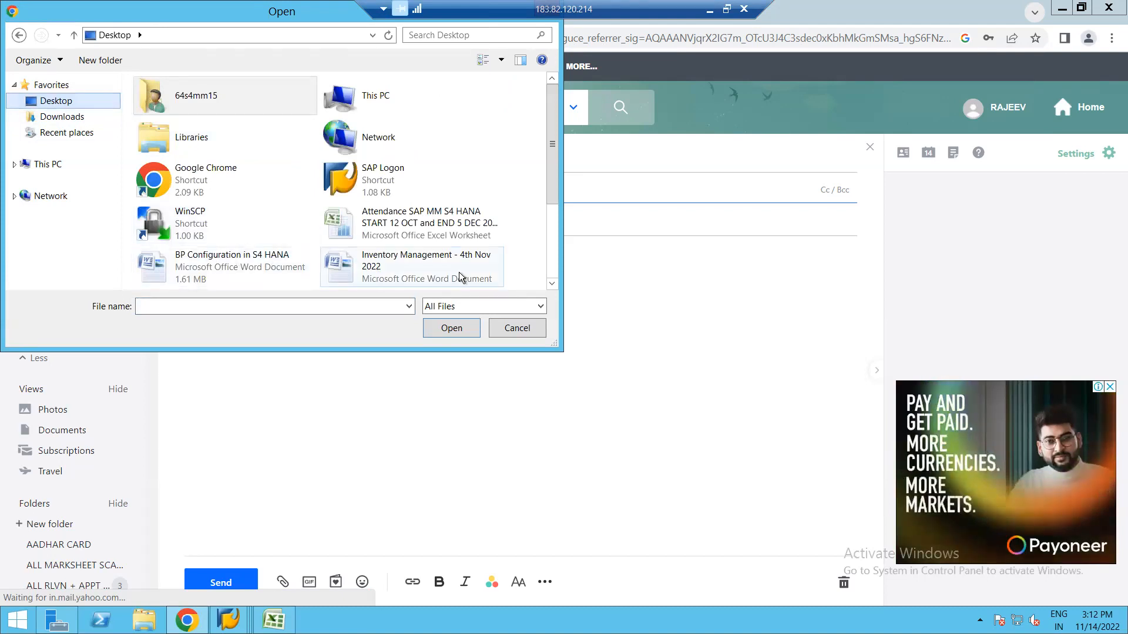
{"action": "left_click", "coordinate": [552, 255]}
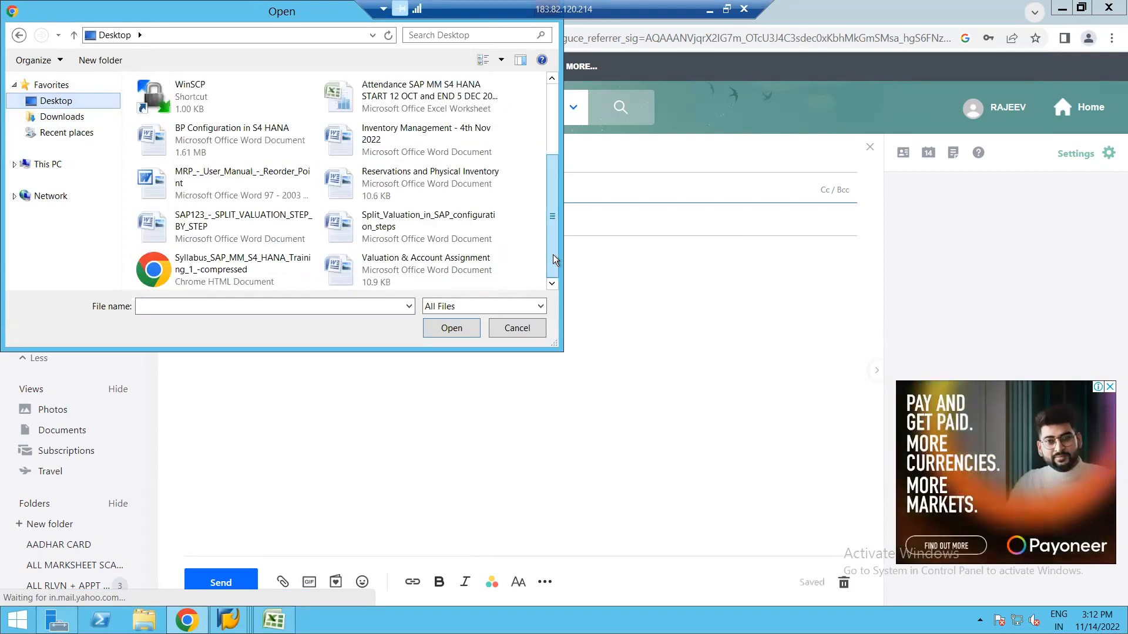
{"action": "double_click", "coordinate": [410, 269]}
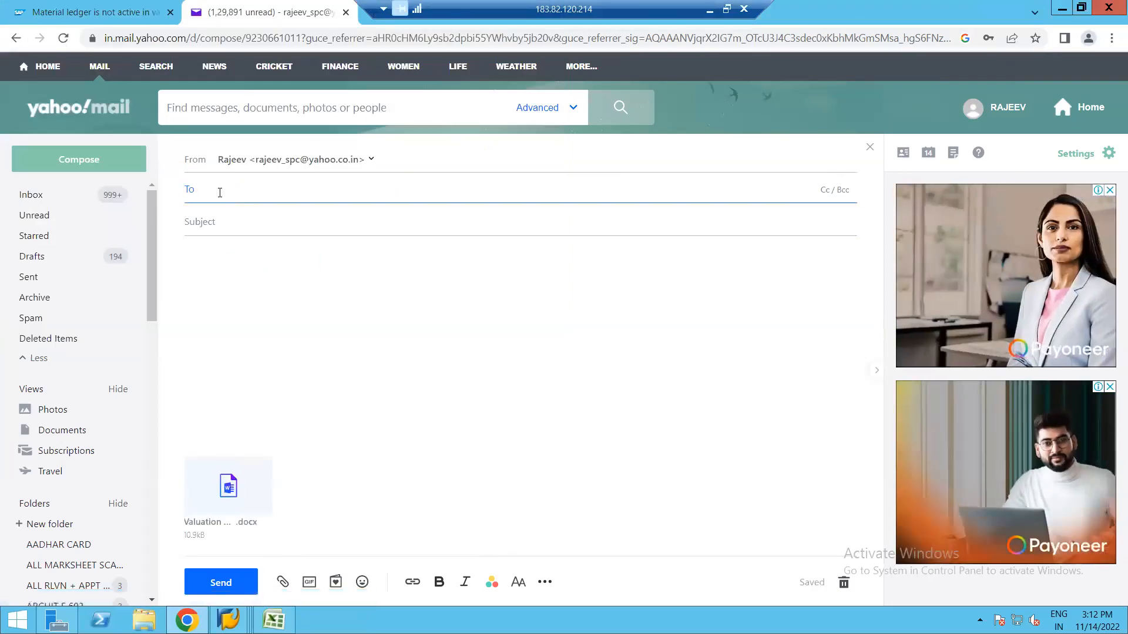
{"action": "type", "text": "ra"}
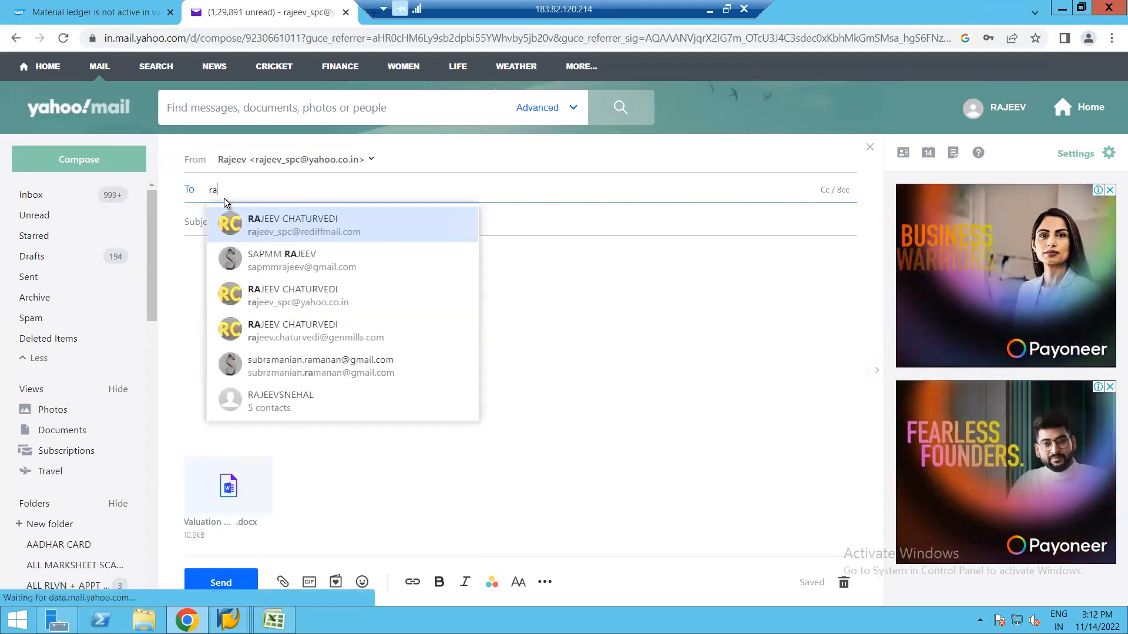
Address the mail to the suggested contact, title it 'Valuation & Account Assignment', and send it.
{"action": "left_click", "coordinate": [275, 298]}
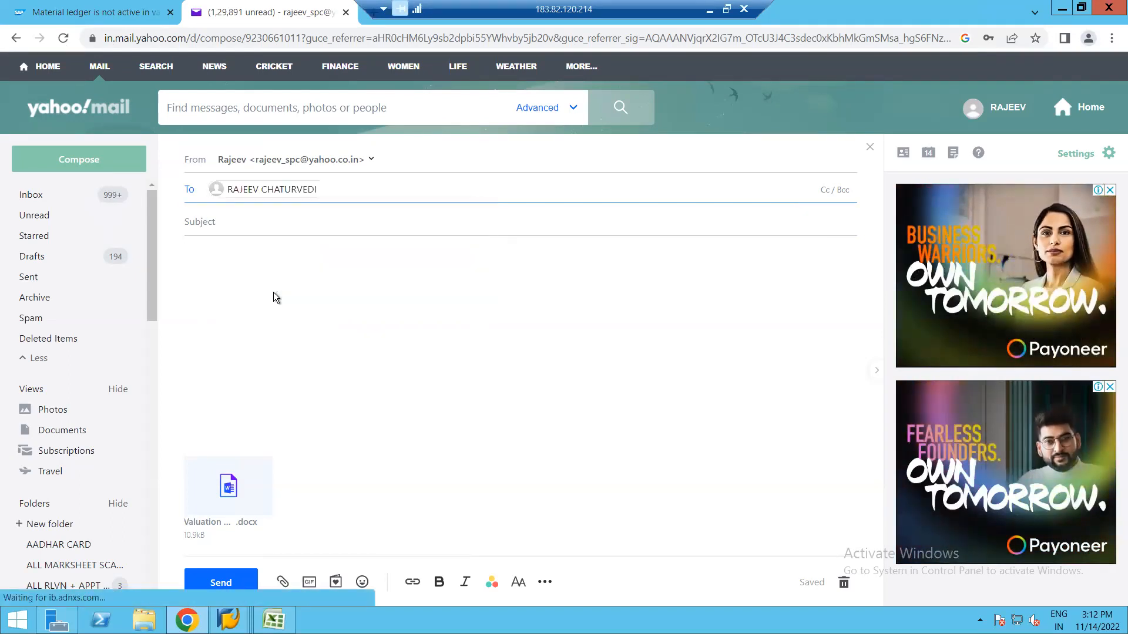
{"action": "left_click", "coordinate": [239, 229]}
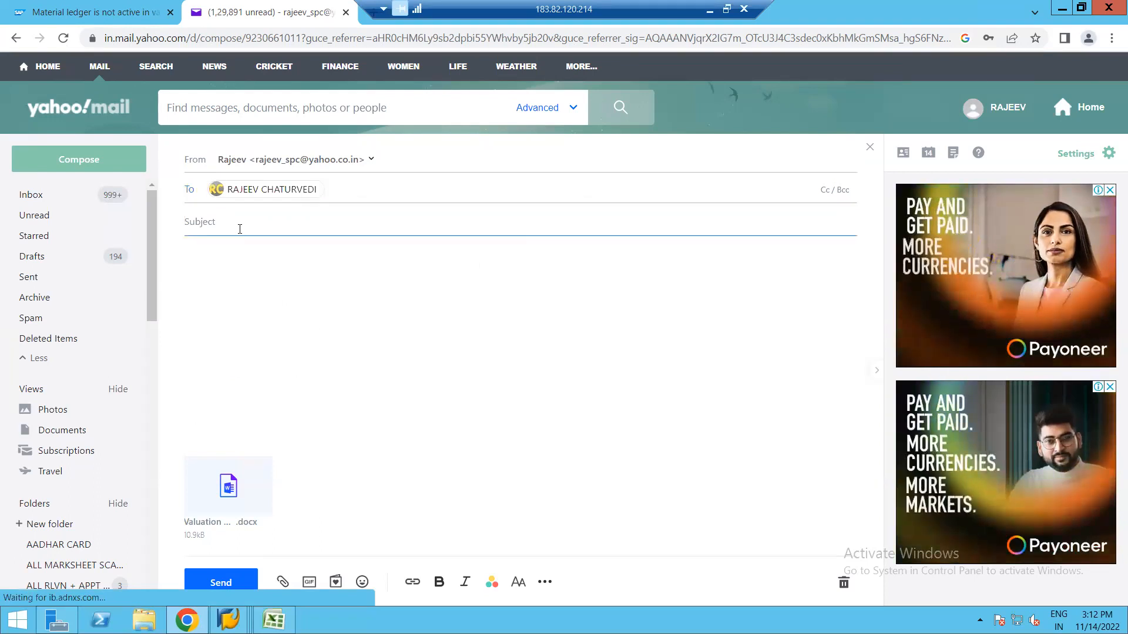
{"action": "type", "text": "Val"}
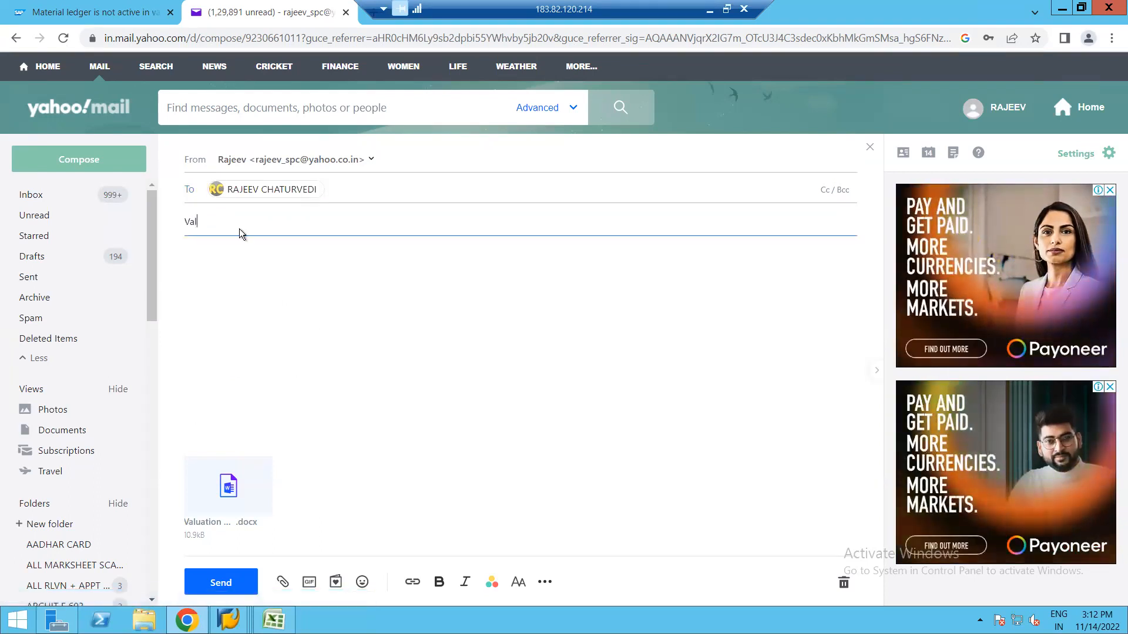
{"action": "type", "text": "uation 7 Account A"}
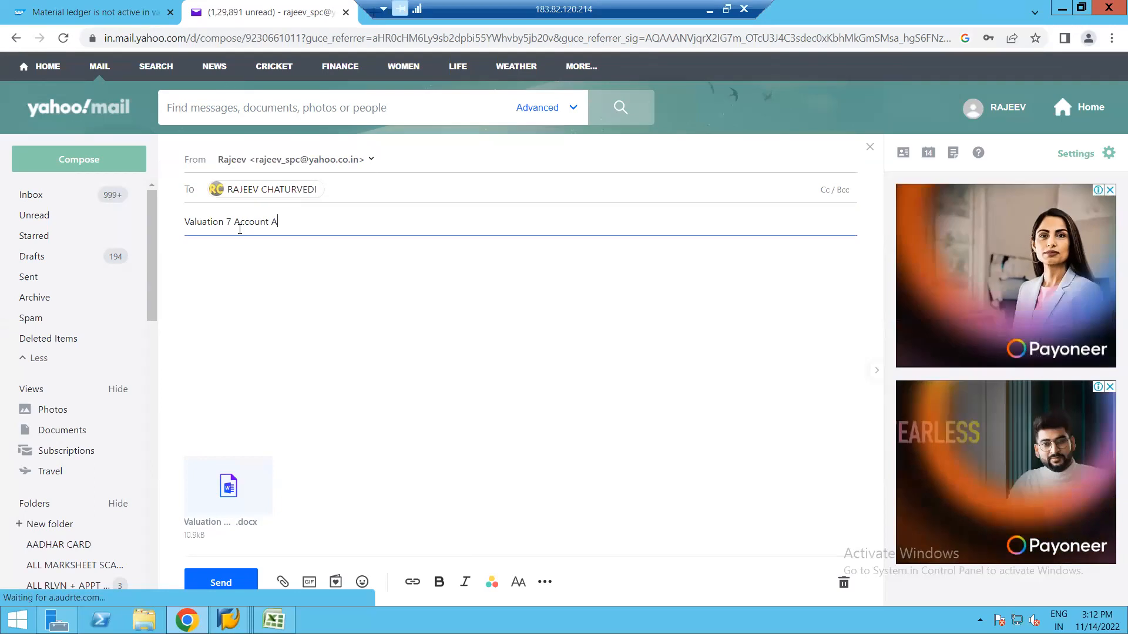
{"action": "type", "text": "ssignment"}
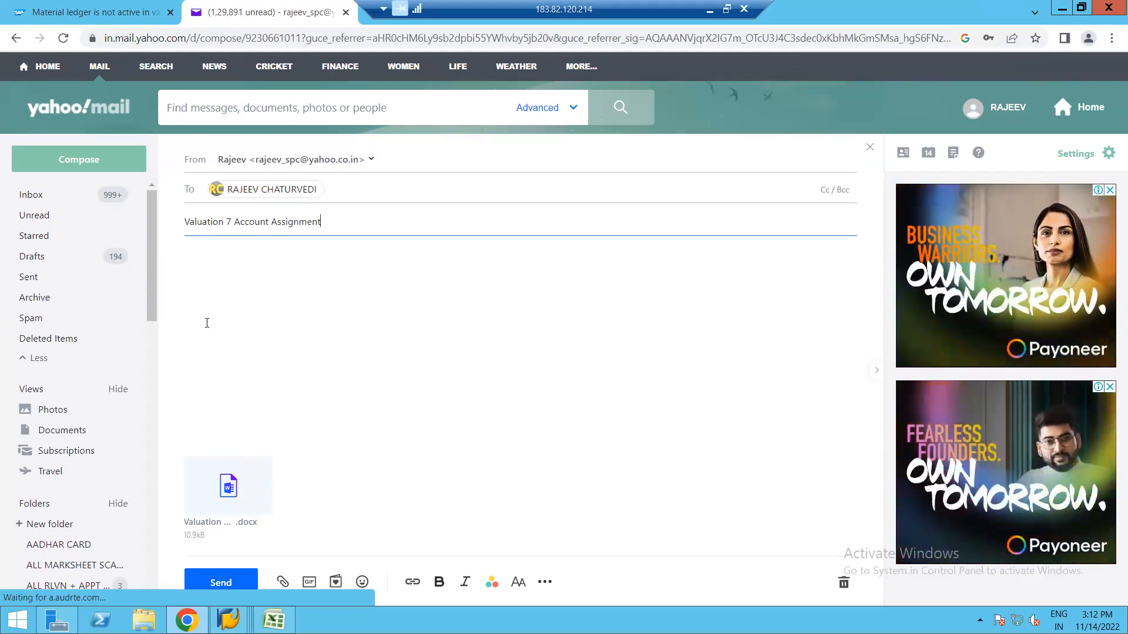
{"action": "left_click", "coordinate": [231, 222]}
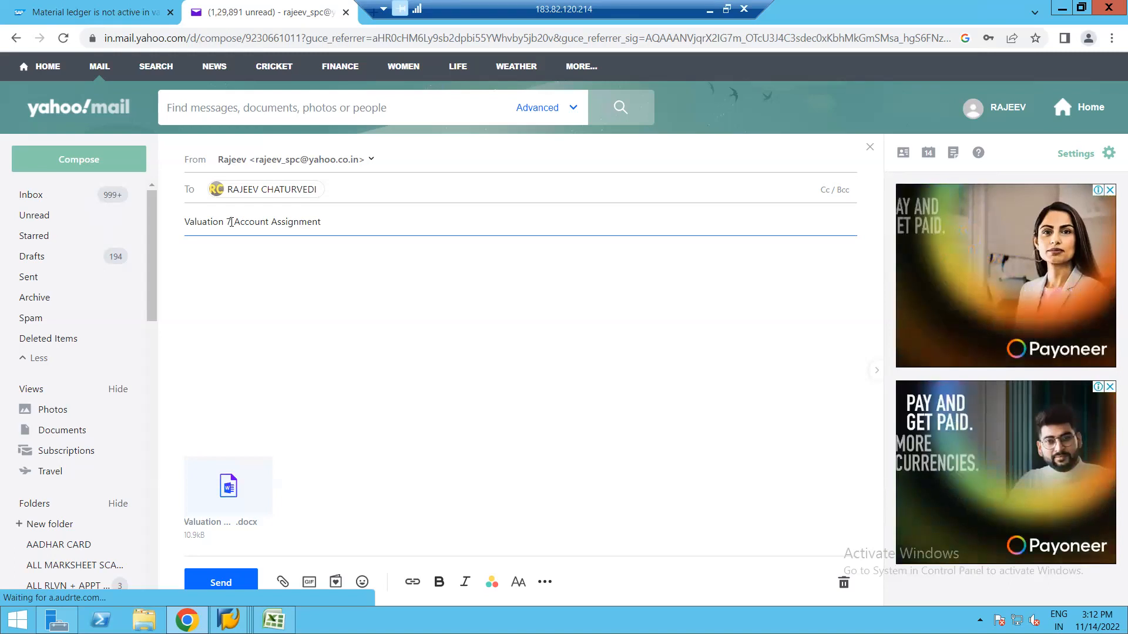
{"action": "key", "text": "BackSpace"}
{"action": "type", "text": "&"}
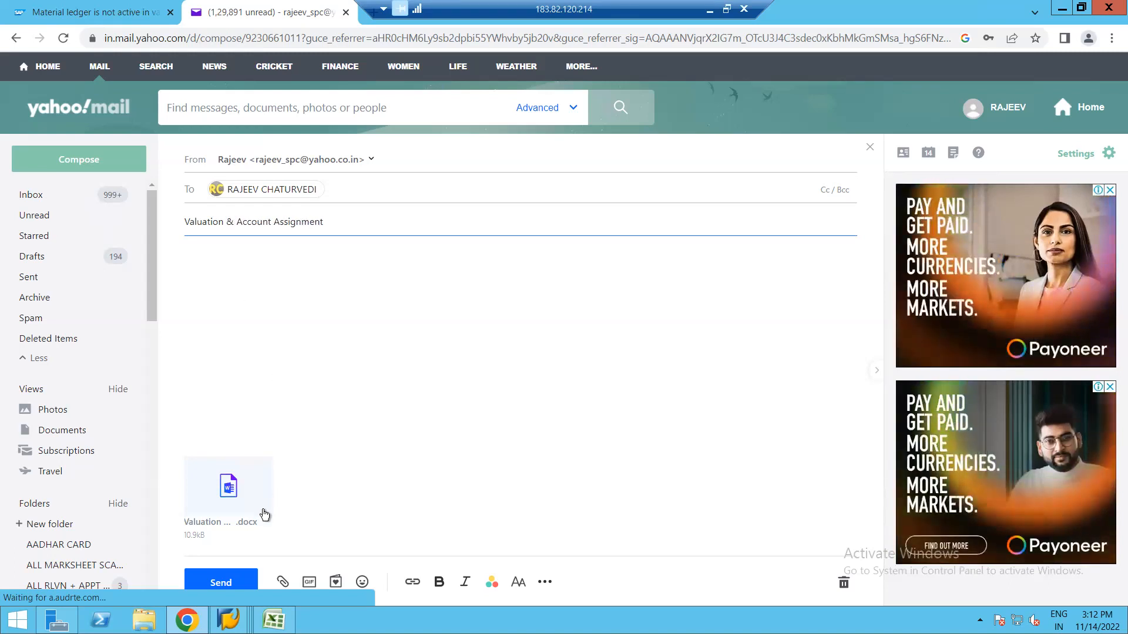
{"action": "left_click", "coordinate": [221, 583]}
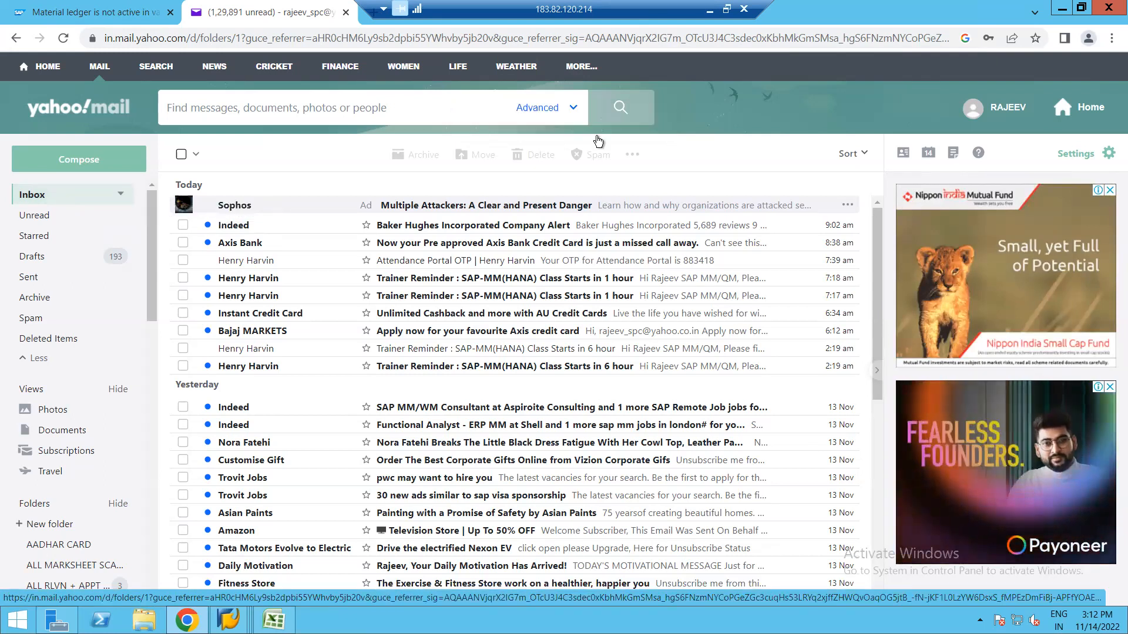
{"action": "left_click", "coordinate": [1006, 111]}
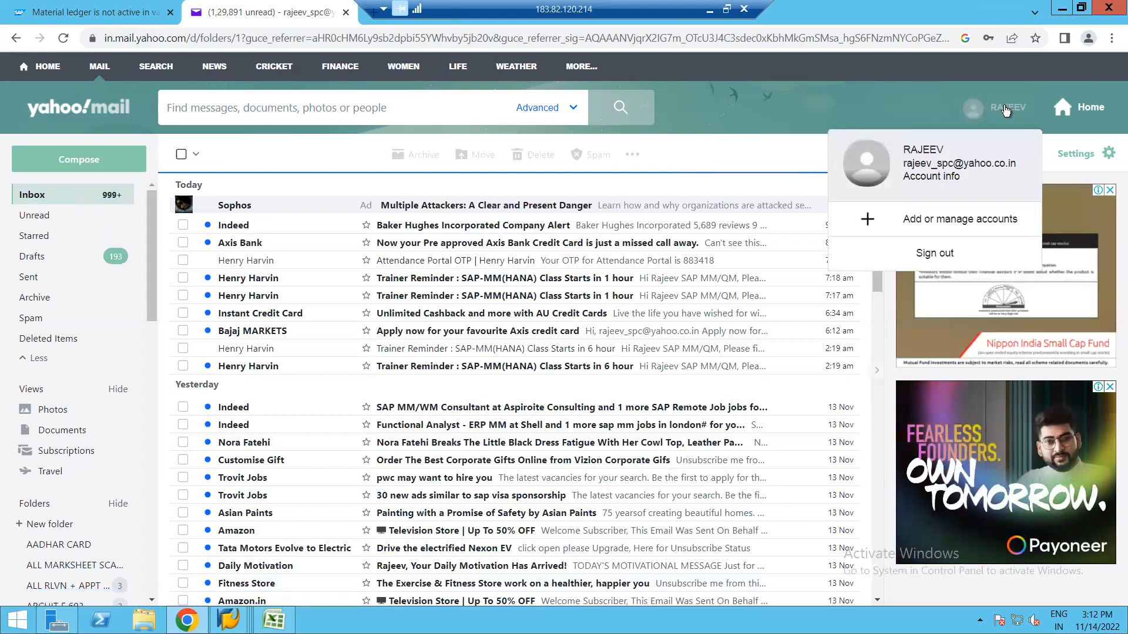
Sign out of Yahoo Mail and close the Yahoo Search tab.
{"action": "left_click", "coordinate": [936, 256]}
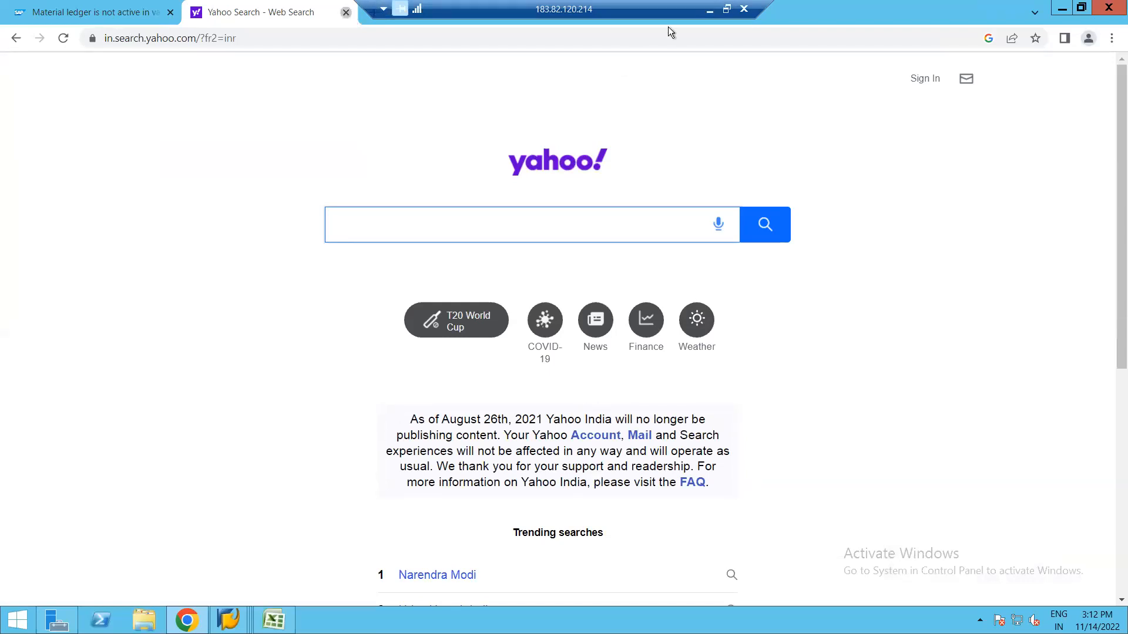
{"action": "key", "text": "ctrl+w"}
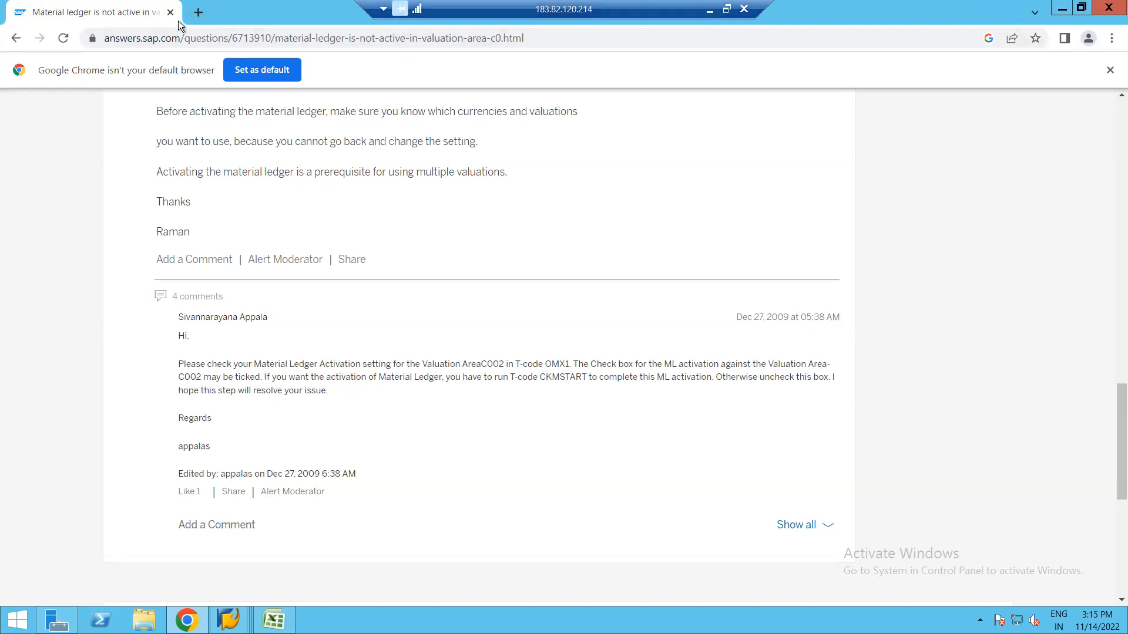
Close the SAP answers page, minimize the SAP windows, and switch to the Book1 workbook.
{"action": "left_click", "coordinate": [171, 13]}
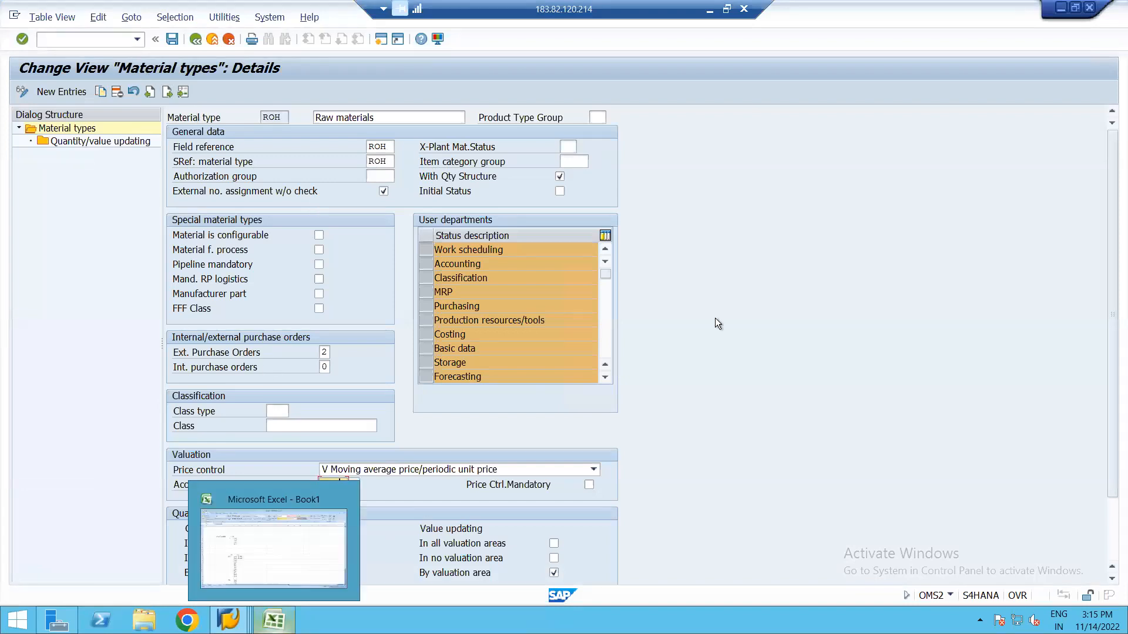
{"action": "left_click", "coordinate": [1056, 11]}
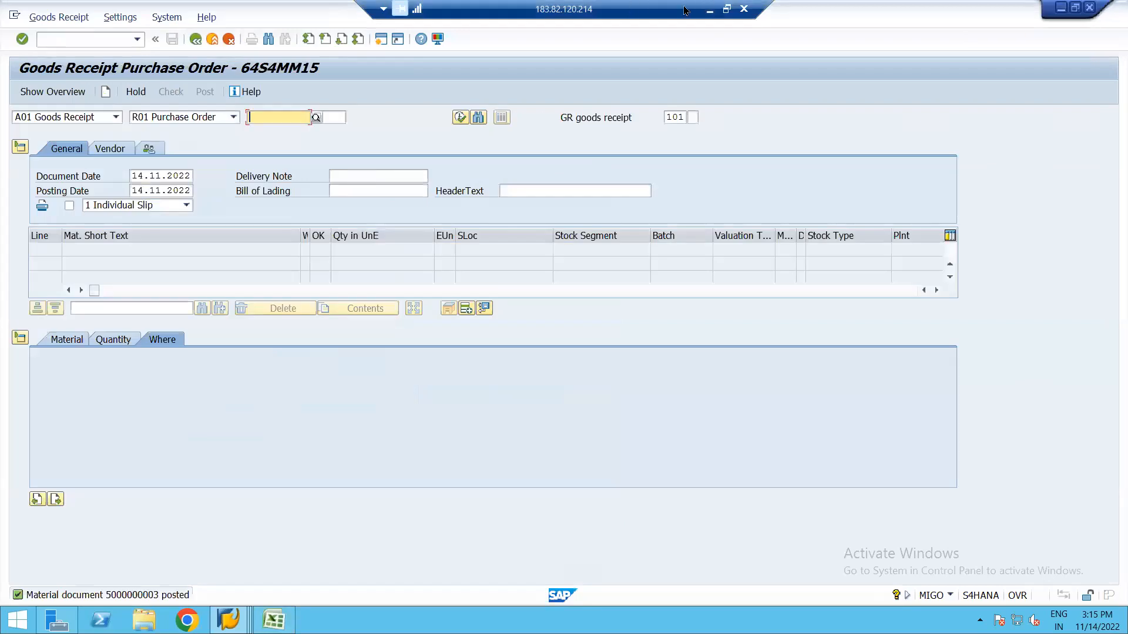
{"action": "left_click", "coordinate": [195, 43]}
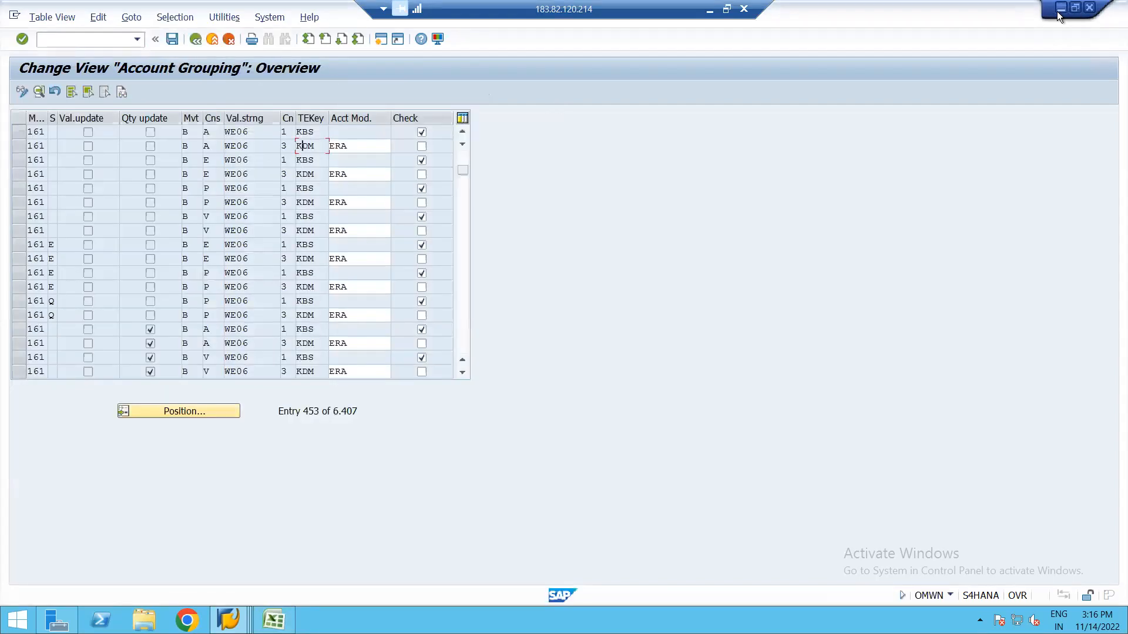
{"action": "left_click", "coordinate": [1057, 12]}
{"action": "left_click", "coordinate": [1058, 12]}
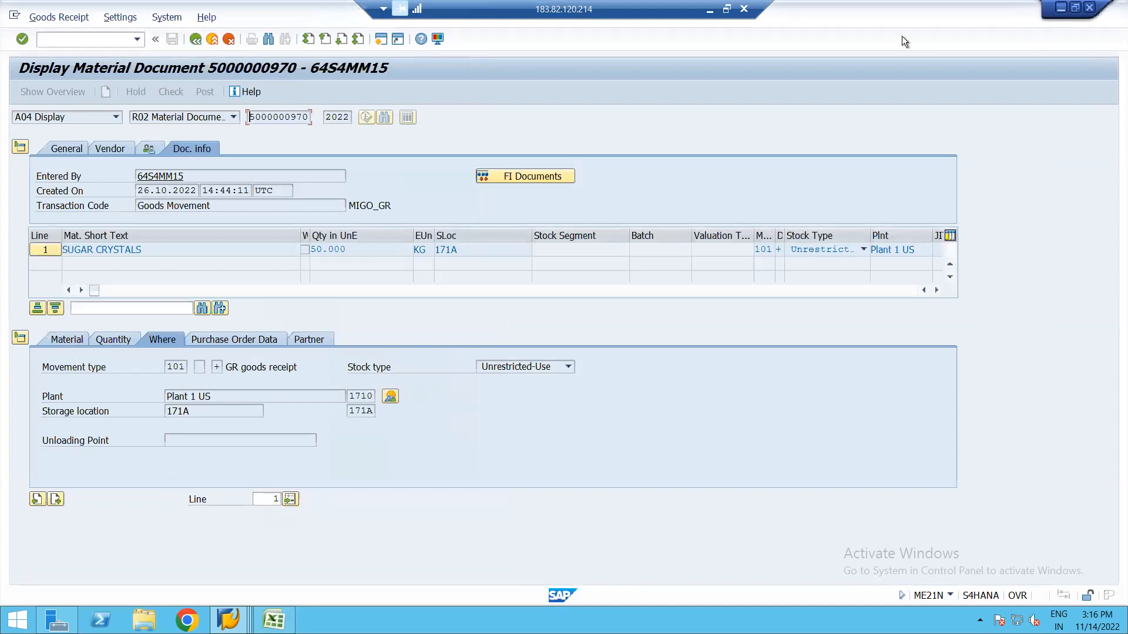
{"action": "key", "text": "alt+Tab"}
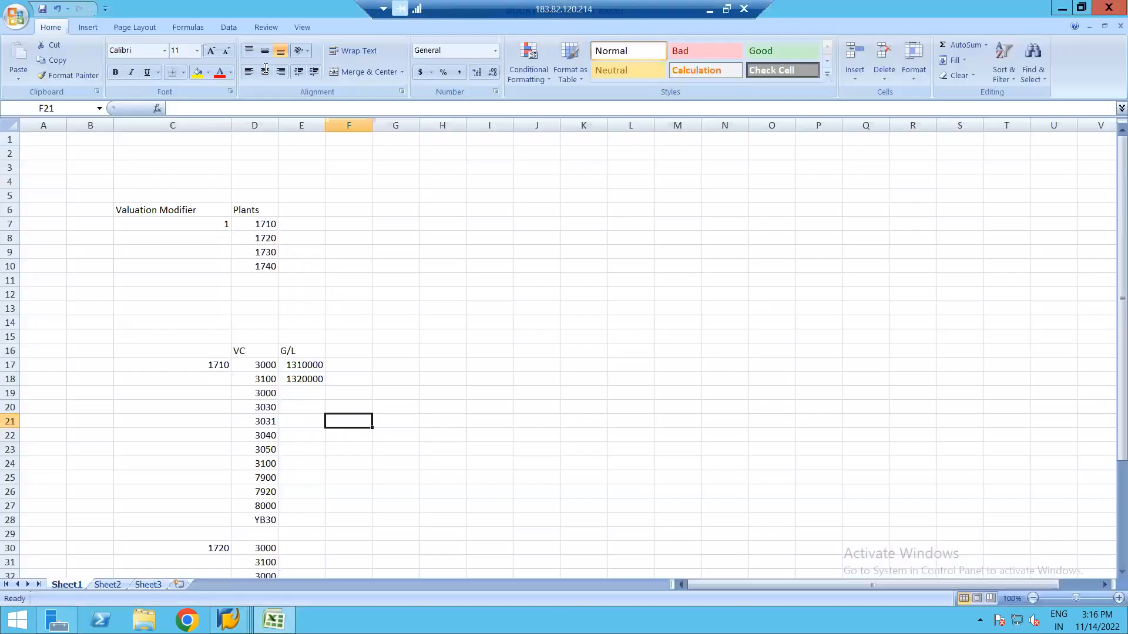
Close Book1 without saving, close SAP Logon, and open the attendance workbook.
{"action": "left_click", "coordinate": [1110, 12]}
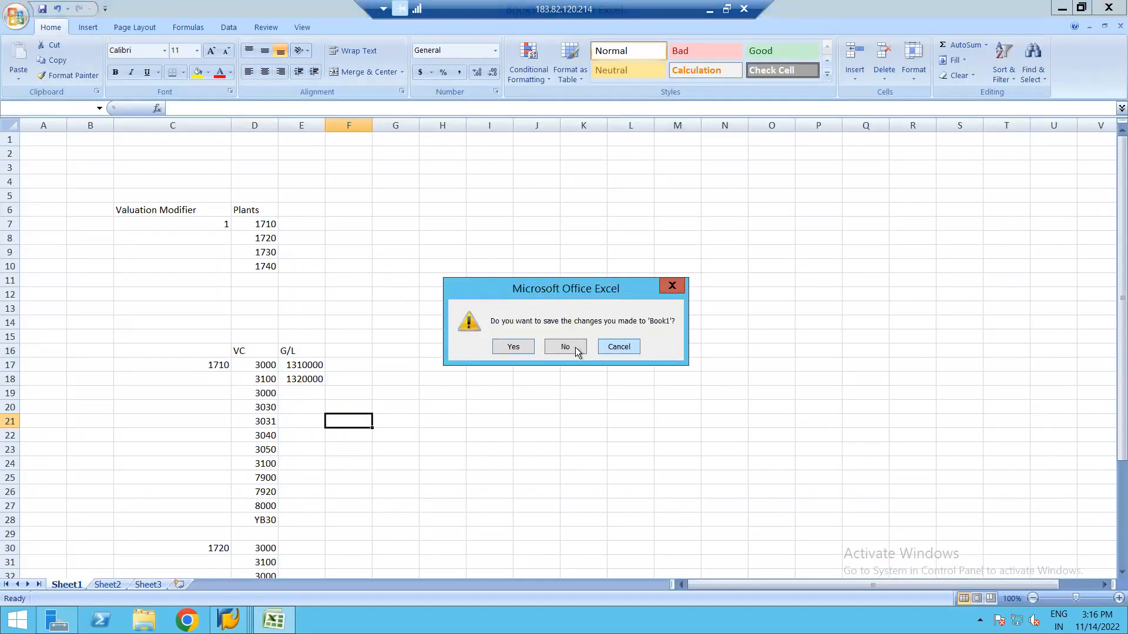
{"action": "left_click", "coordinate": [567, 346]}
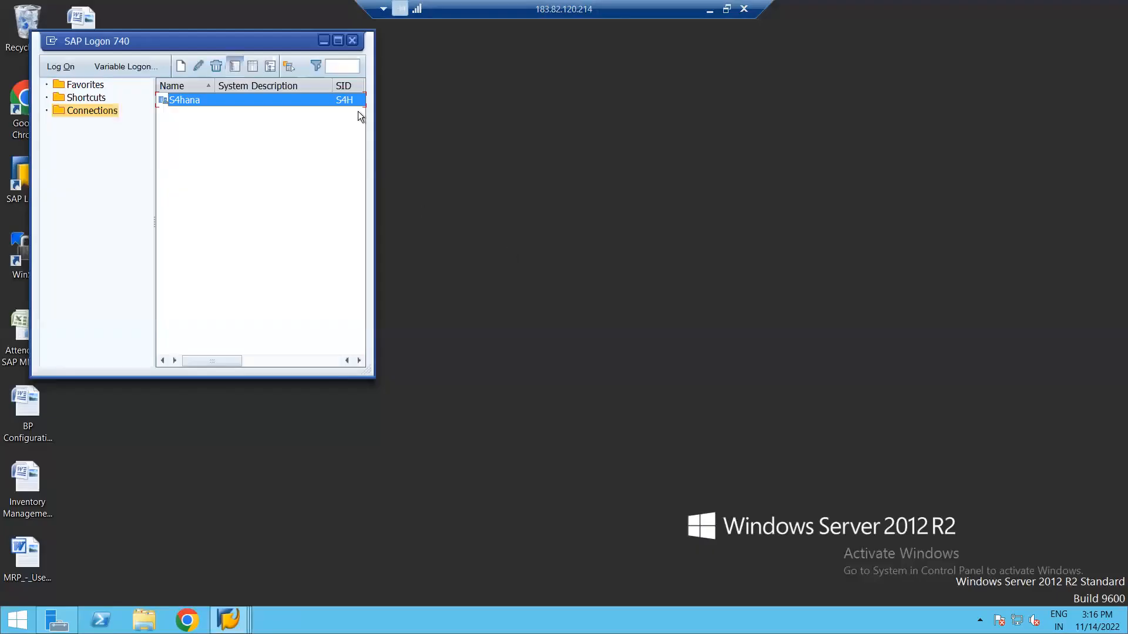
{"action": "left_click", "coordinate": [353, 41]}
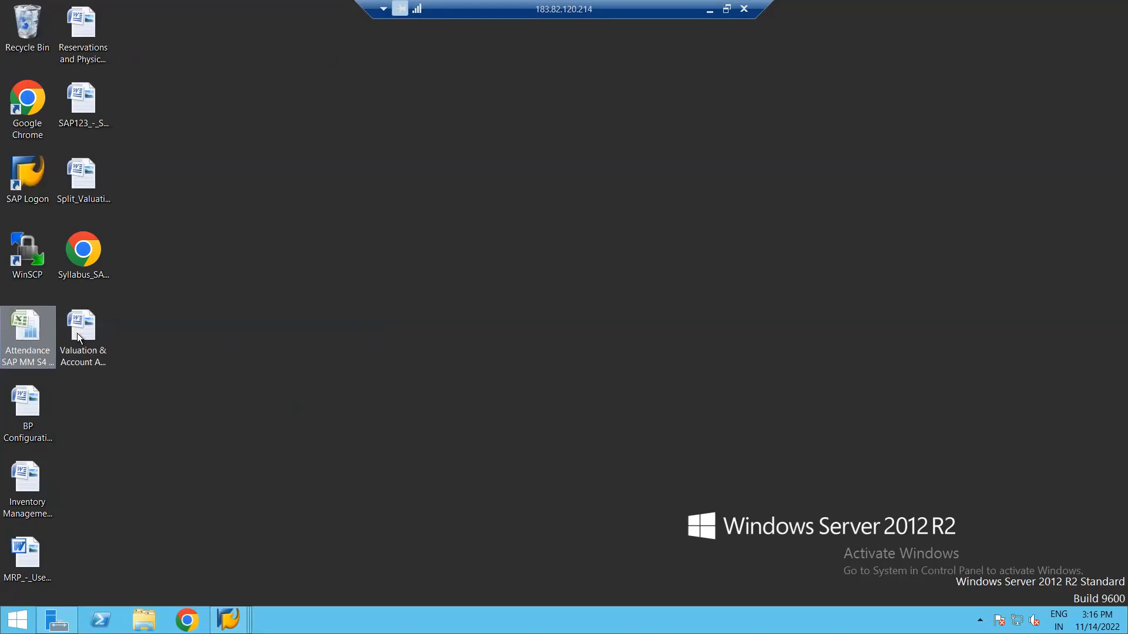
{"action": "double_click", "coordinate": [26, 331]}
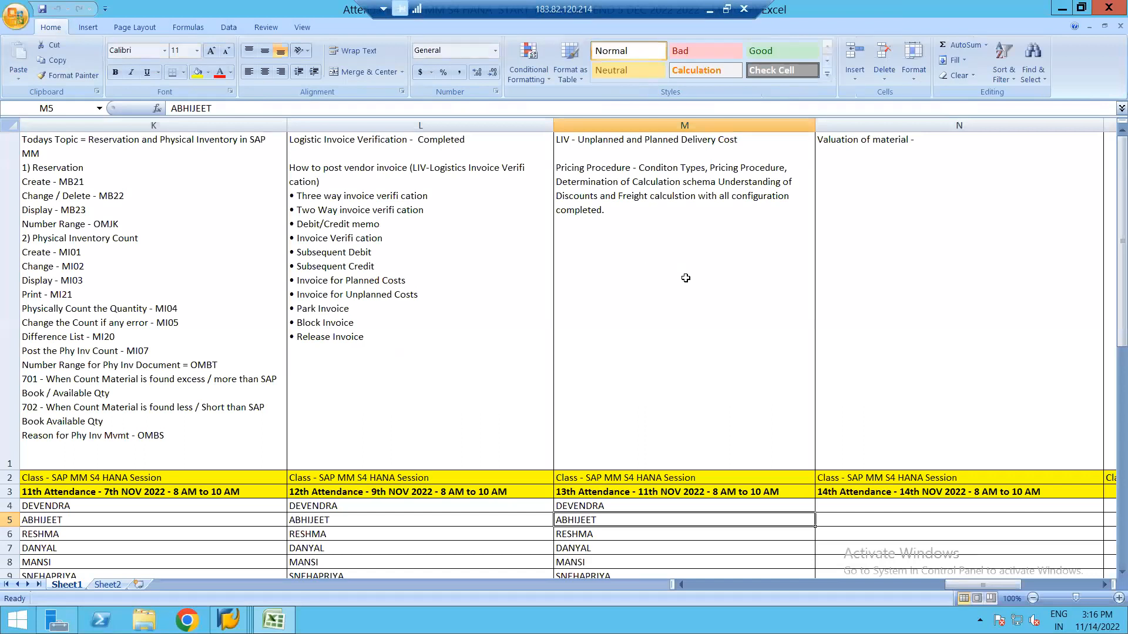
Edit cell N1's 'Valuation of material -' text, then minimize Excel to reach the desktop.
{"action": "double_click", "coordinate": [926, 143]}
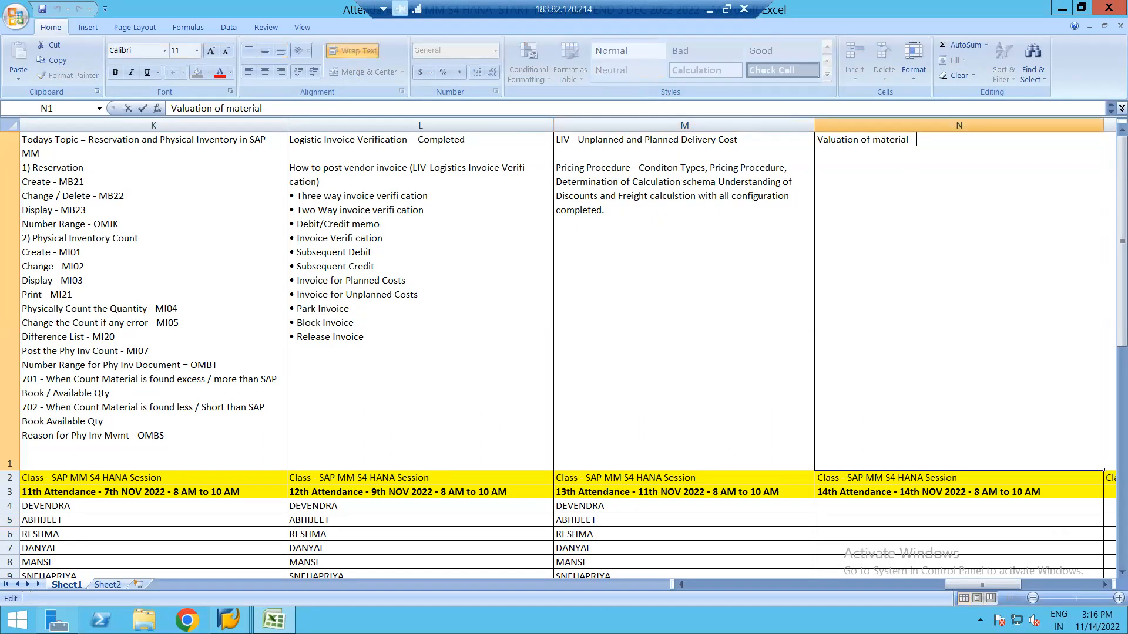
{"action": "key", "text": "super+c"}
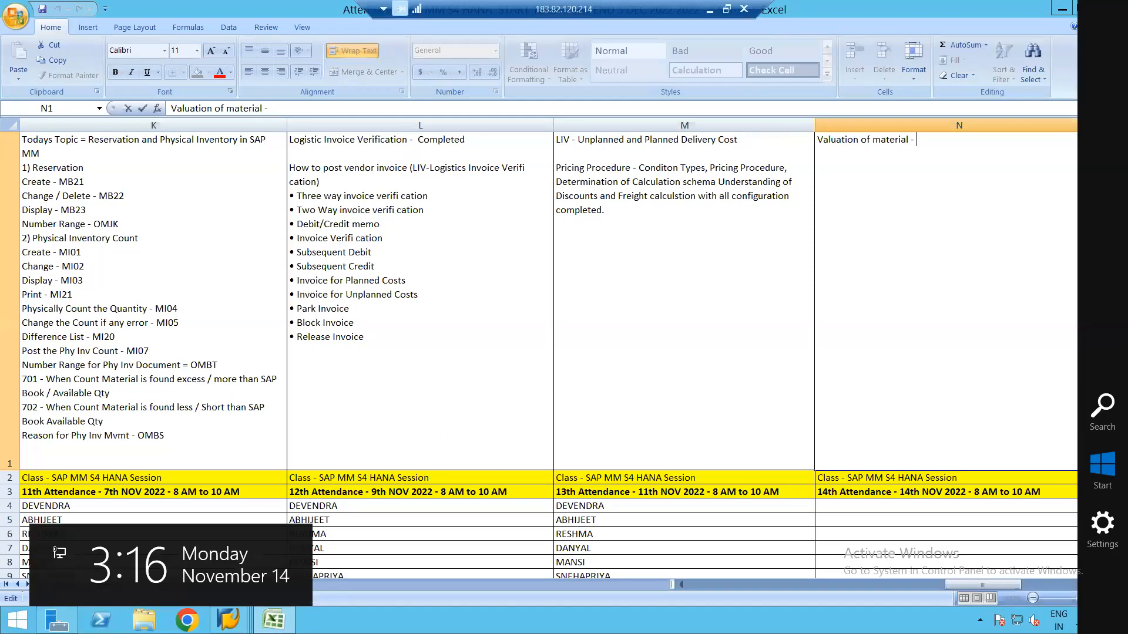
{"action": "left_click", "coordinate": [1062, 10]}
Copy the Word notes from 'Automatic Account Determination' through the OMS2 line and reopen Excel's cell N1.
{"action": "double_click", "coordinate": [87, 330]}
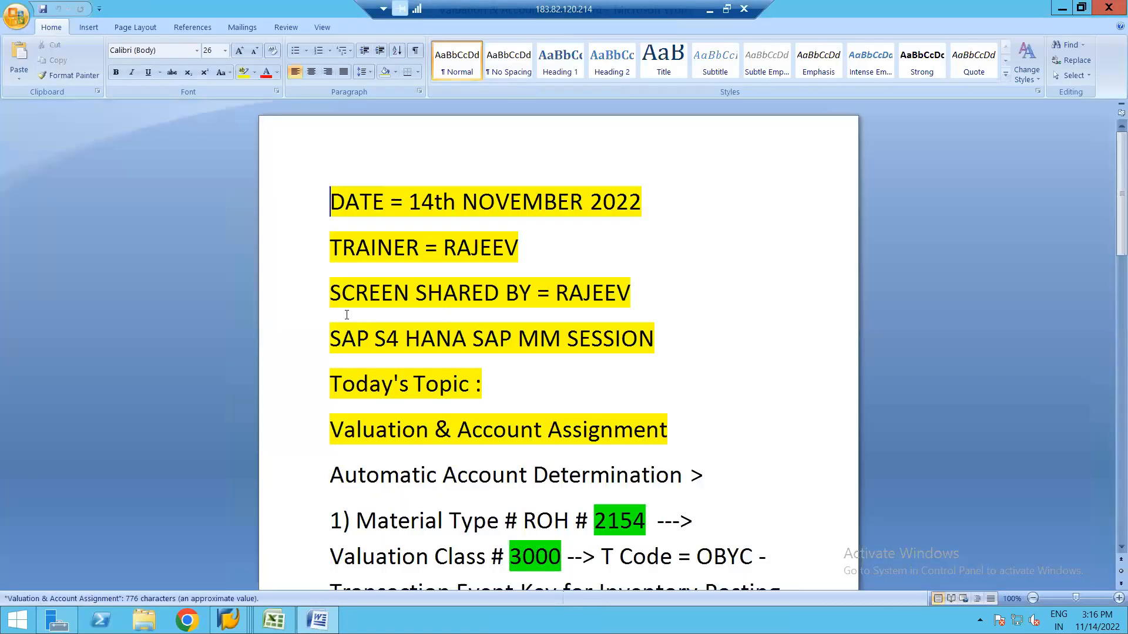
{"action": "left_click", "coordinate": [331, 475]}
{"action": "left_click_drag", "start_coordinate": [330, 475], "coordinate": [728, 493]}
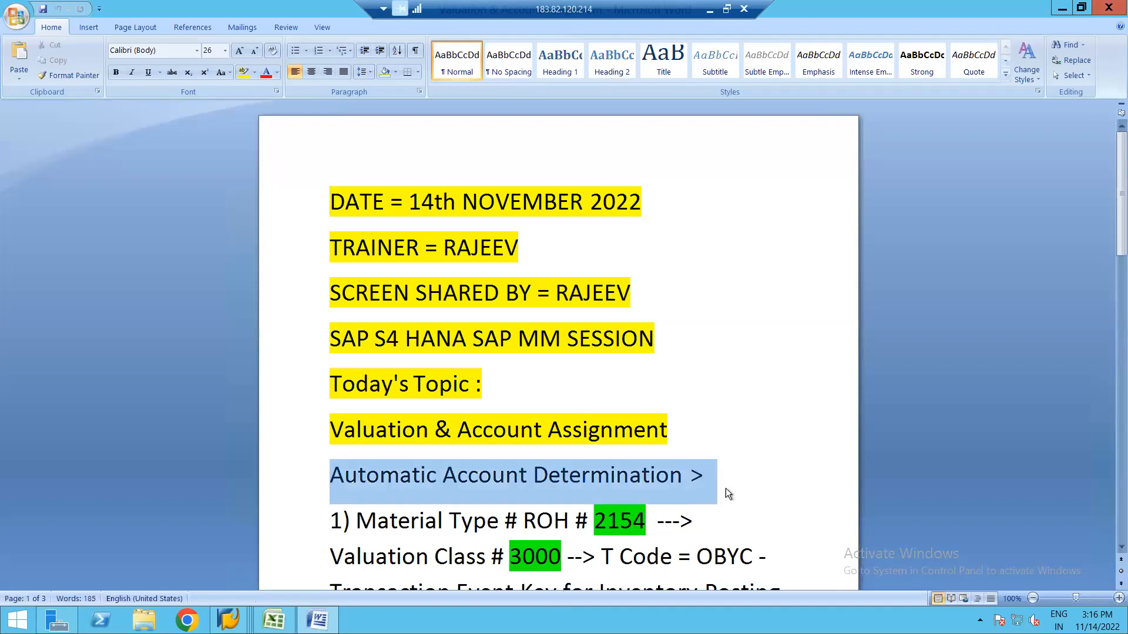
{"action": "key", "text": "shift+Down"}
{"action": "key", "text": "shift+Down"}
{"action": "key", "text": "shift+Down"}
{"action": "key", "text": "shift+Down"}
{"action": "key", "text": "shift+Down"}
{"action": "key", "text": "shift+Down"}
{"action": "key", "text": "shift+Down"}
{"action": "key", "text": "shift+Down"}
{"action": "key", "text": "shift+Down"}
{"action": "key", "text": "shift+Down"}
{"action": "key", "text": "shift+Down"}
{"action": "key", "text": "shift+Down"}
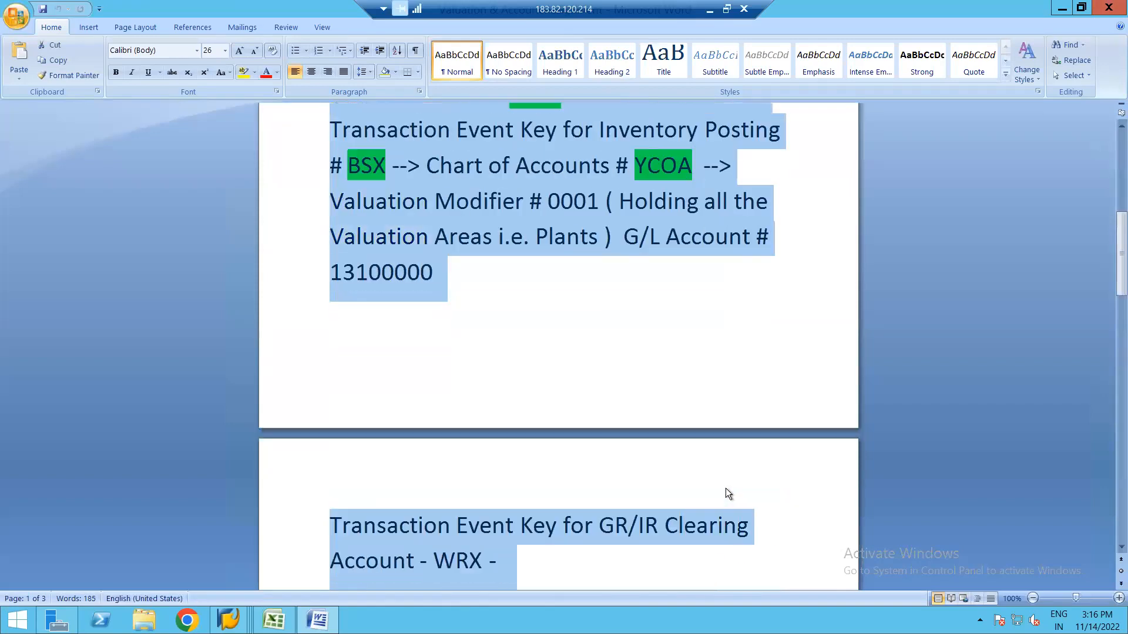
{"action": "key", "text": "shift+Down"}
{"action": "key", "text": "shift+Down"}
{"action": "key", "text": "shift+Down"}
{"action": "key", "text": "shift+Down"}
{"action": "key", "text": "shift+Down"}
{"action": "key", "text": "shift+Down"}
{"action": "key", "text": "shift+Down"}
{"action": "key", "text": "shift+Down"}
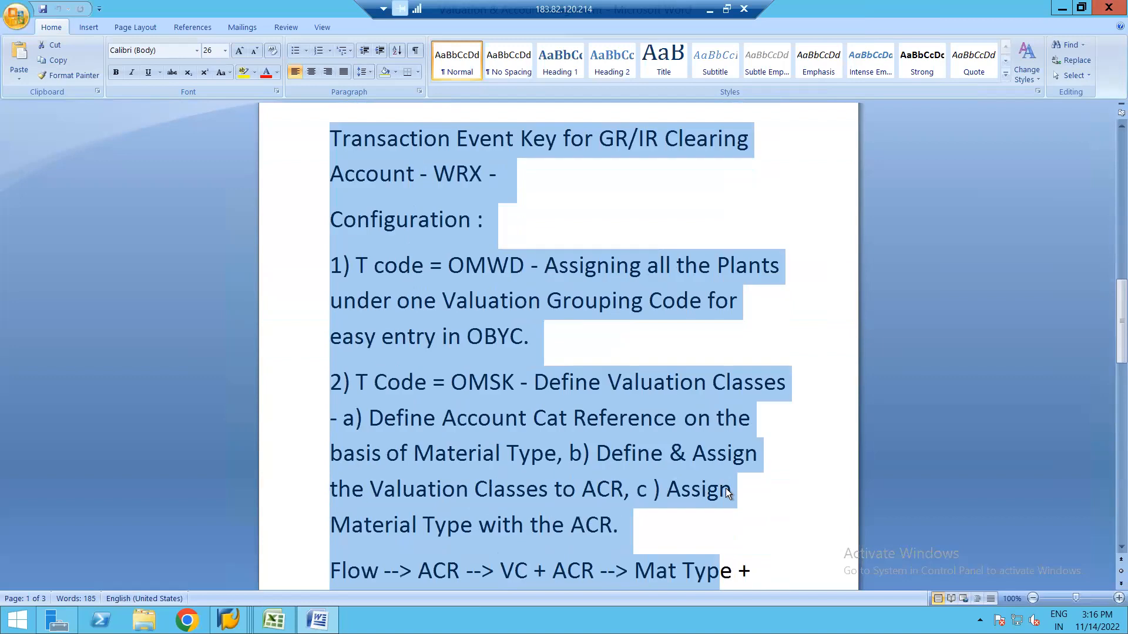
{"action": "key", "text": "shift+Down"}
{"action": "key", "text": "shift+Down"}
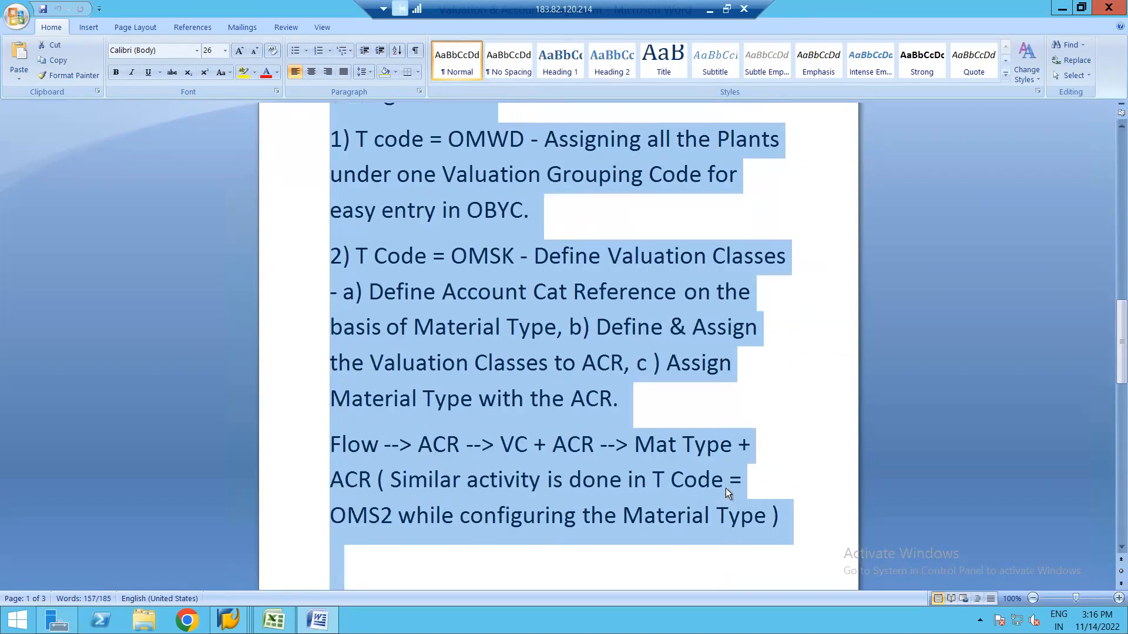
{"action": "key", "text": "ctrl+c"}
{"action": "key", "text": "alt+Tab"}
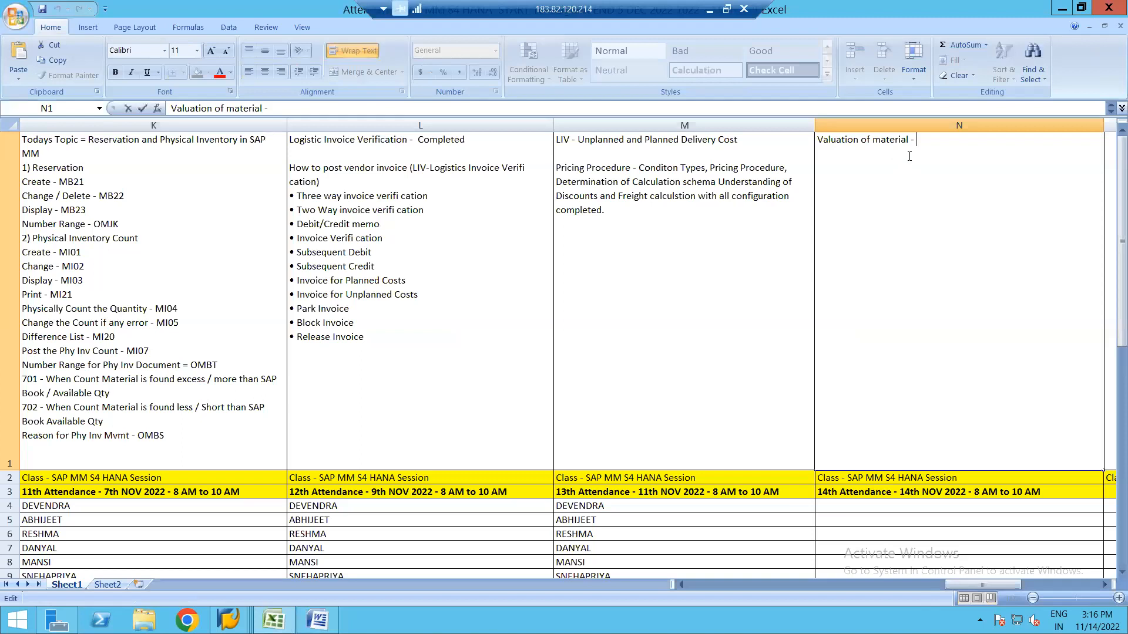
{"action": "double_click", "coordinate": [910, 156]}
Replace cell N1's text with the pasted Automatic Account Determination notes.
{"action": "key", "text": "BackSpace"}
{"action": "key", "text": "BackSpace"}
{"action": "key", "text": "BackSpace"}
{"action": "key", "text": "BackSpace"}
{"action": "key", "text": "BackSpace"}
{"action": "key", "text": "BackSpace"}
{"action": "key", "text": "BackSpace"}
{"action": "key", "text": "BackSpace"}
{"action": "key", "text": "BackSpace"}
{"action": "key", "text": "BackSpace"}
{"action": "key", "text": "BackSpace"}
{"action": "key", "text": "BackSpace"}
{"action": "key", "text": "BackSpace"}
{"action": "key", "text": "BackSpace"}
{"action": "key", "text": "BackSpace"}
{"action": "key", "text": "BackSpace"}
{"action": "key", "text": "BackSpace"}
{"action": "key", "text": "BackSpace"}
{"action": "key", "text": "BackSpace"}
{"action": "key", "text": "BackSpace"}
{"action": "key", "text": "BackSpace"}
{"action": "key", "text": "BackSpace"}
{"action": "key", "text": "BackSpace"}
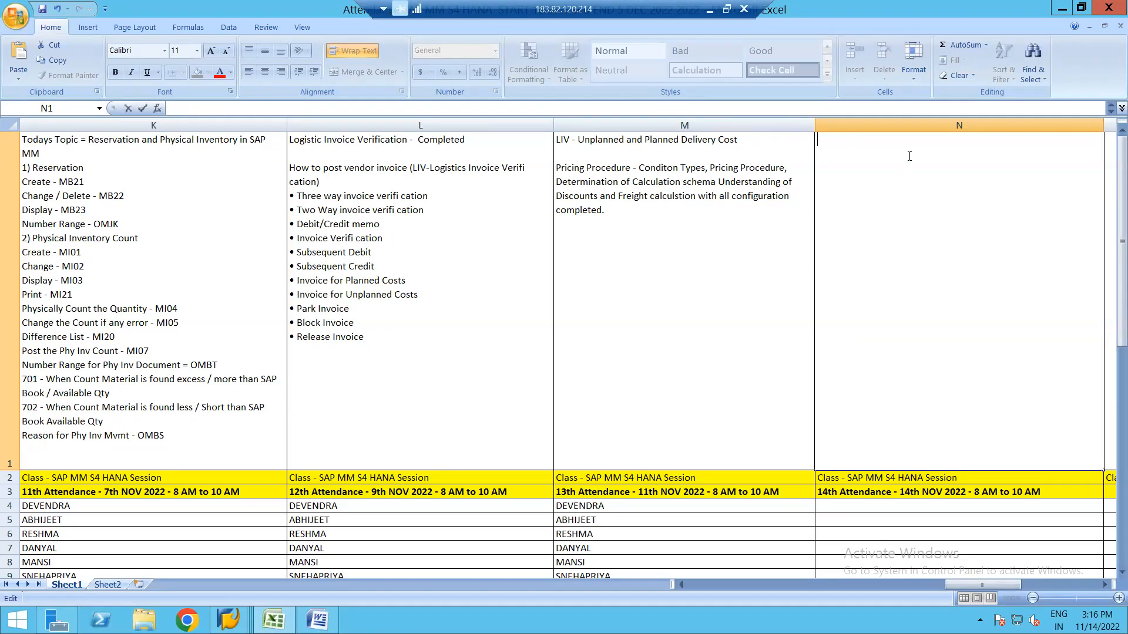
{"action": "key", "text": "ctrl+v"}
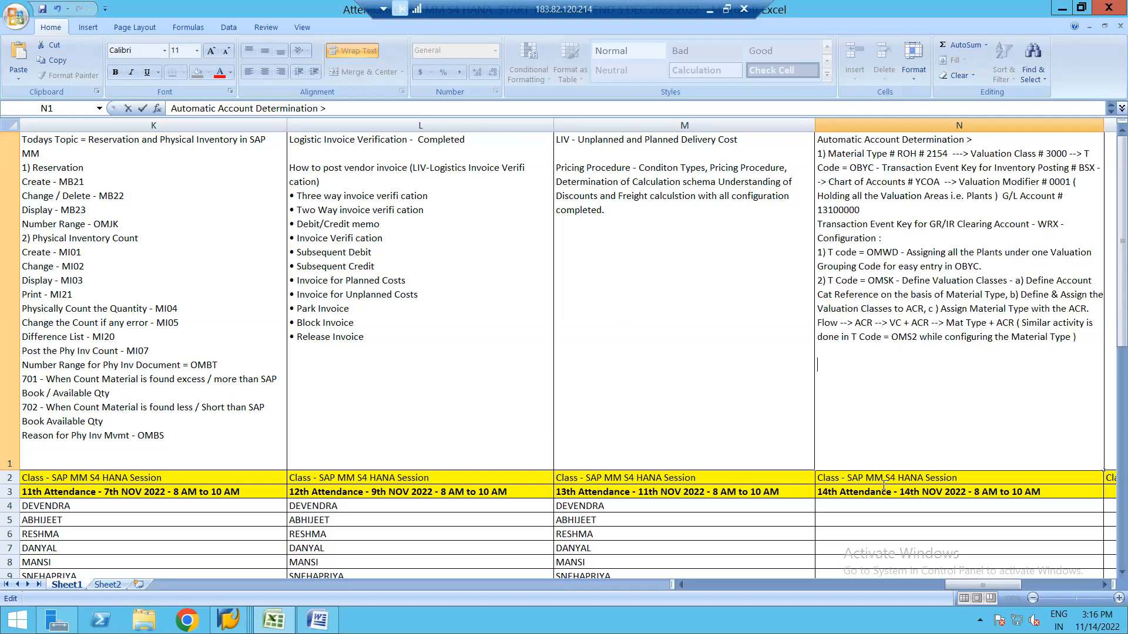
{"action": "key", "text": "Return"}
{"action": "key", "text": "Return"}
{"action": "key", "text": "Return"}
{"action": "key", "text": "Return"}
{"action": "key", "text": "Return"}
{"action": "key", "text": "Return"}
{"action": "key", "text": "Return"}
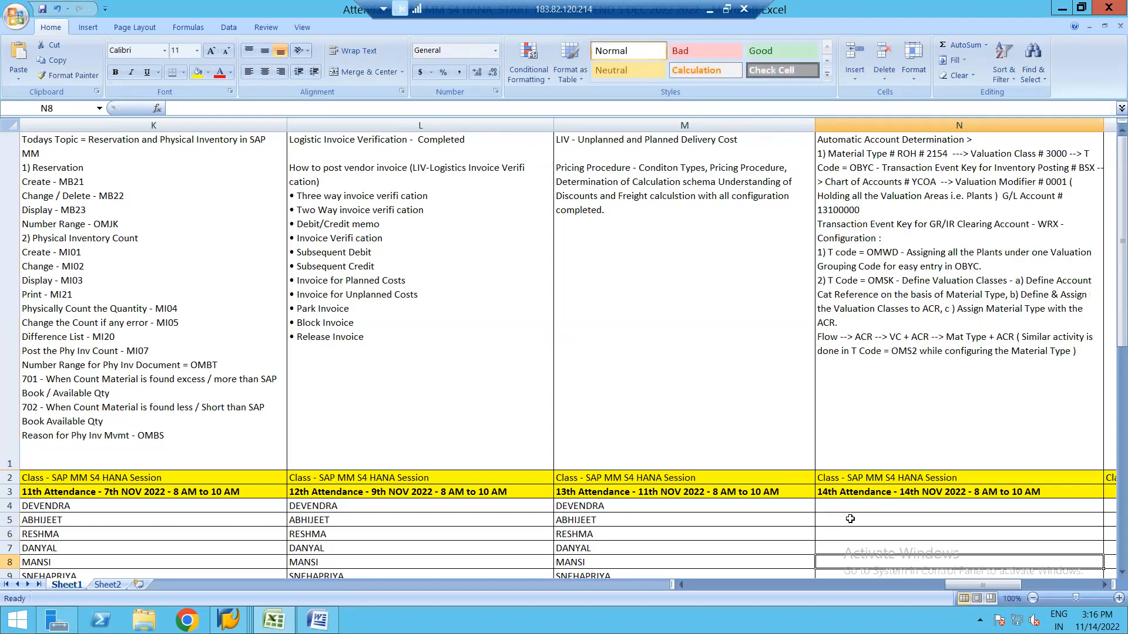
{"action": "key", "text": "Return"}
{"action": "key", "text": "Return"}
{"action": "key", "text": "Return"}
{"action": "key", "text": "Return"}
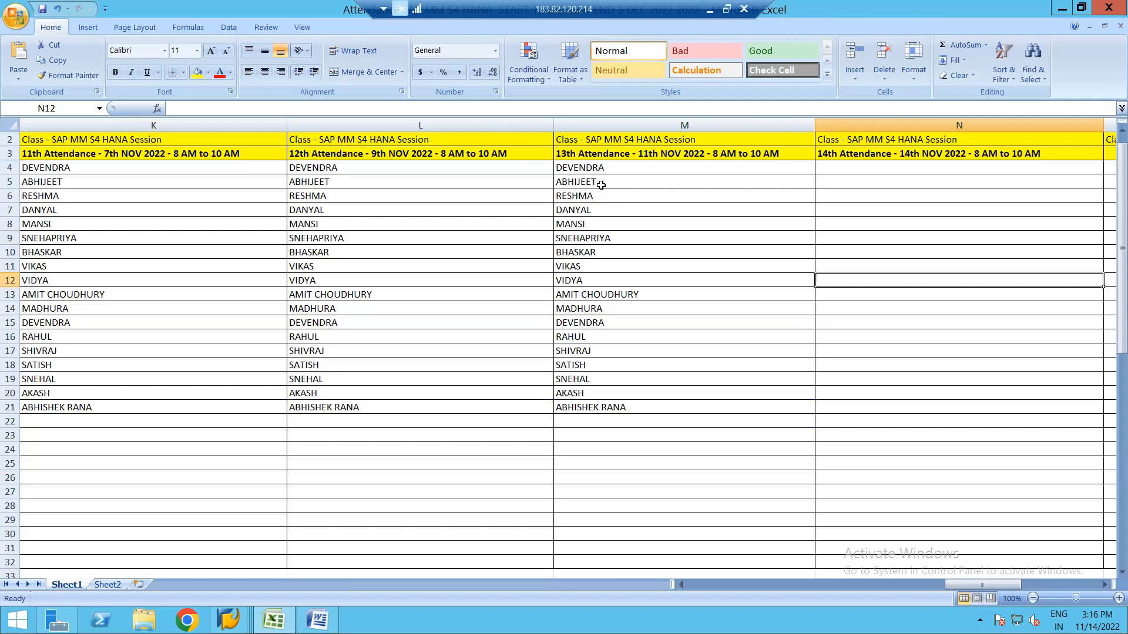
Copy the attendee names M4:M21 into N4:N21.
{"action": "left_click", "coordinate": [581, 169]}
{"action": "key", "text": "shift+Down"}
{"action": "key", "text": "shift+Down"}
{"action": "key", "text": "shift+Down"}
{"action": "key", "text": "shift+Down"}
{"action": "key", "text": "shift+Down"}
{"action": "key", "text": "shift+Down"}
{"action": "key", "text": "shift+Down"}
{"action": "key", "text": "shift+Down"}
{"action": "key", "text": "shift+Down"}
{"action": "key", "text": "shift+Down"}
{"action": "key", "text": "shift+Down"}
{"action": "key", "text": "shift+Down"}
{"action": "key", "text": "shift+Down"}
{"action": "key", "text": "shift+Down"}
{"action": "key", "text": "shift+Down"}
{"action": "key", "text": "shift+Down"}
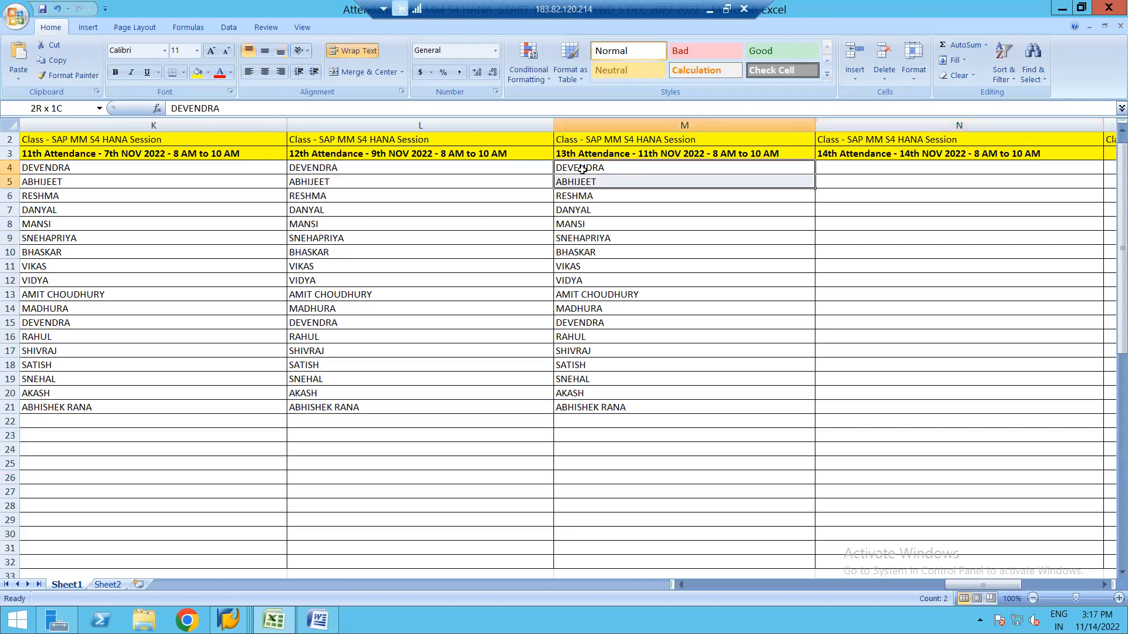
{"action": "key", "text": "shift+Down"}
{"action": "key", "text": "ctrl+c"}
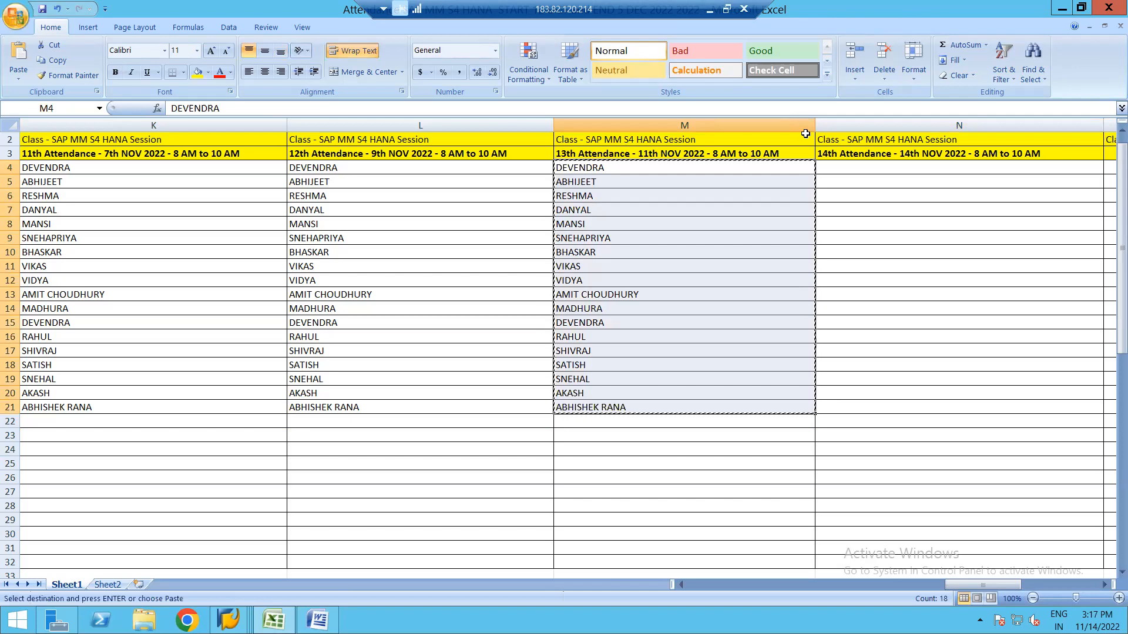
{"action": "left_click", "coordinate": [855, 166]}
{"action": "key", "text": "ctrl+v"}
{"action": "key", "text": "Escape"}
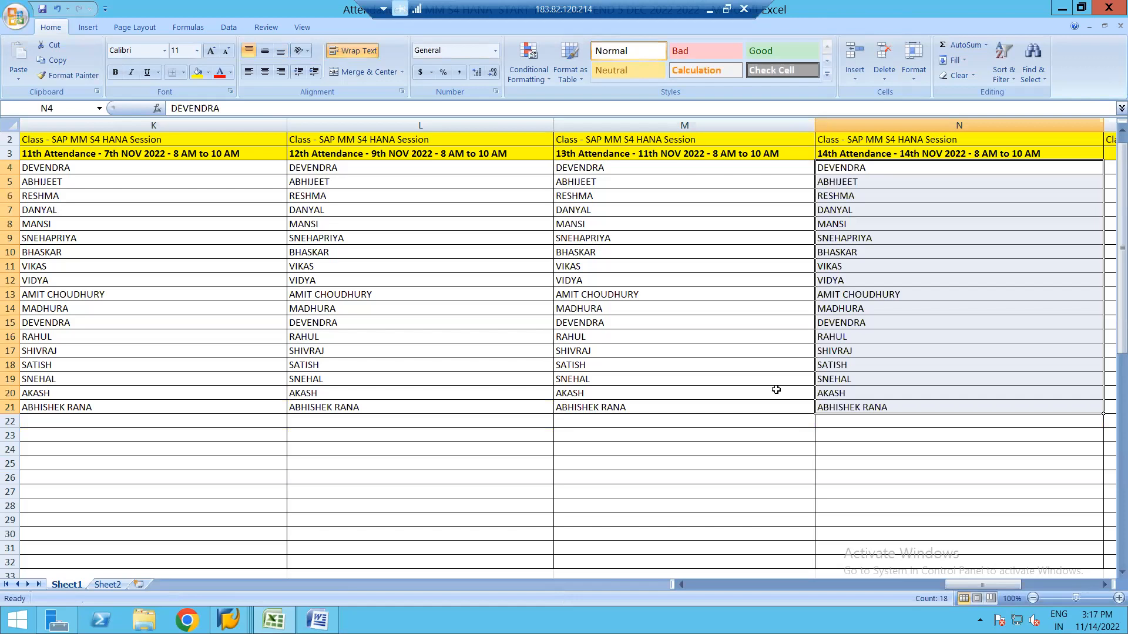
Recheck cell N1's notes, then bring up SAP's Account Grouping window.
{"action": "left_click", "coordinate": [1104, 585]}
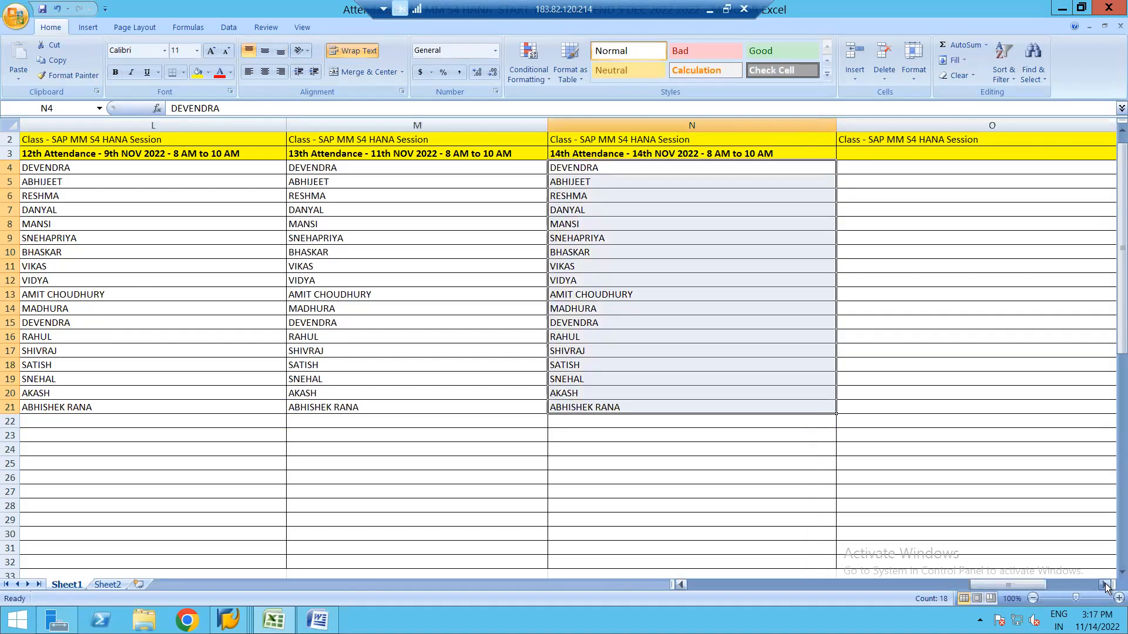
{"action": "double_click", "coordinate": [1105, 585]}
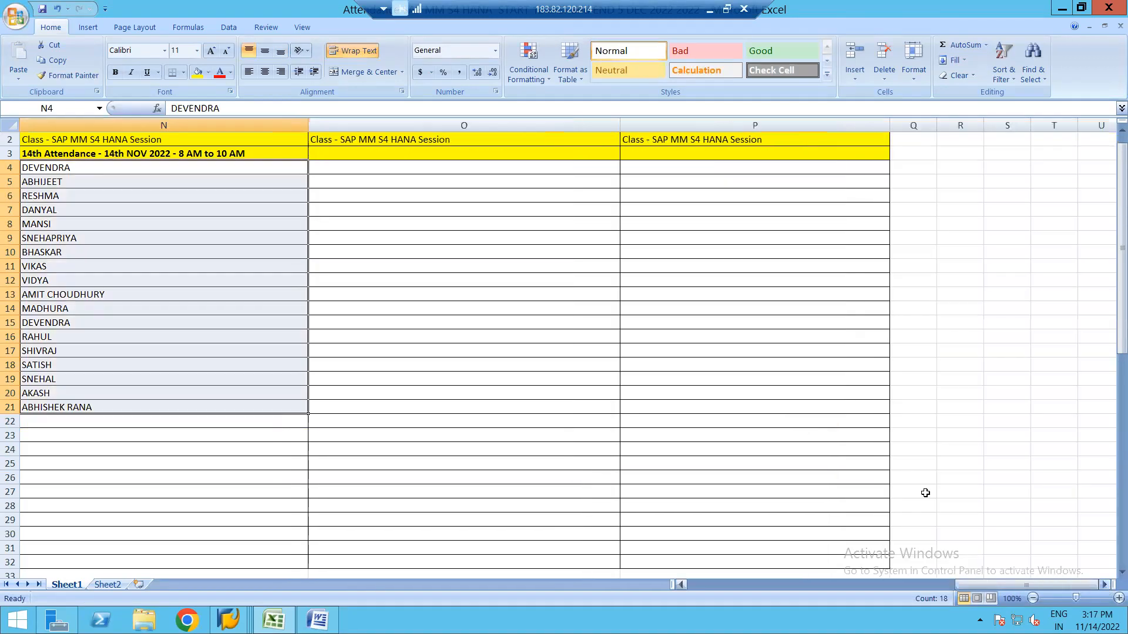
{"action": "left_click", "coordinate": [681, 586]}
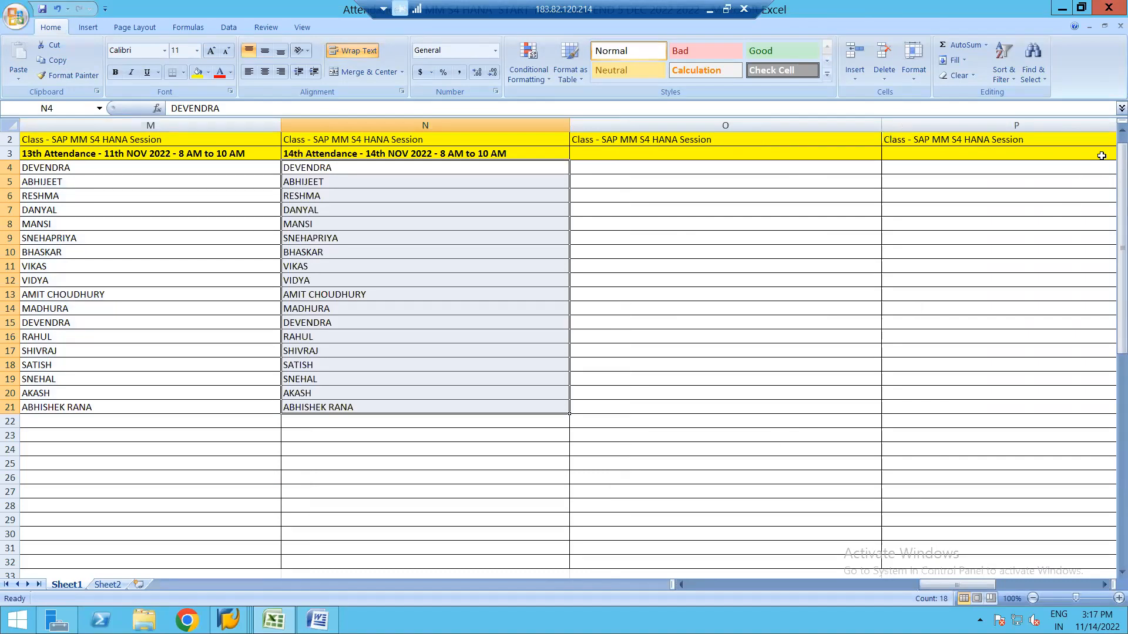
{"action": "left_click", "coordinate": [1122, 130]}
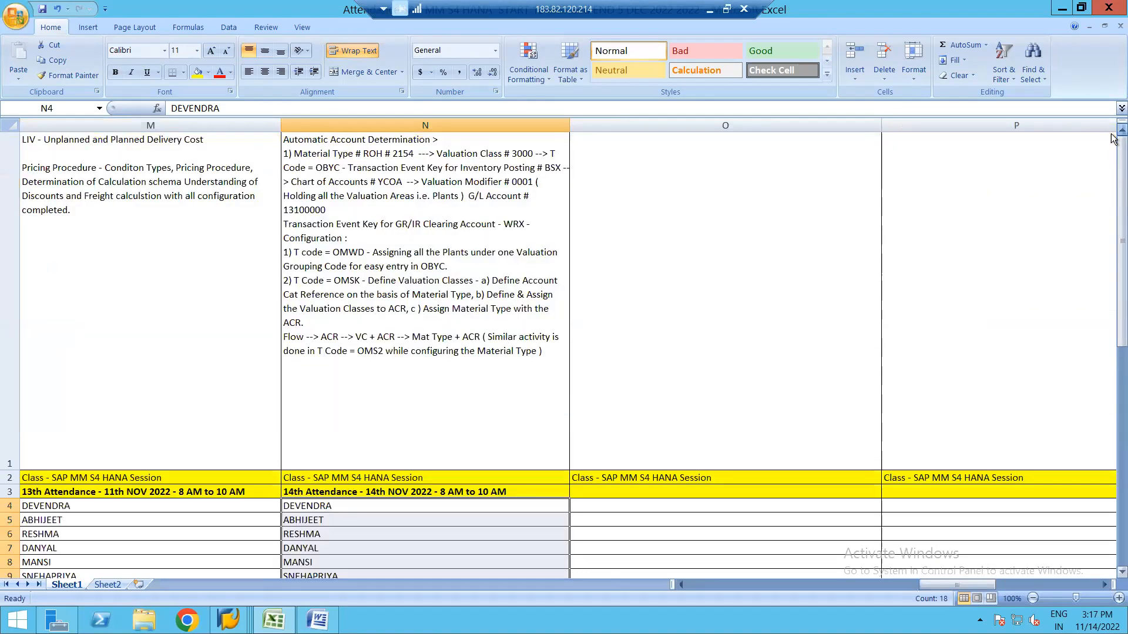
{"action": "double_click", "coordinate": [474, 401]}
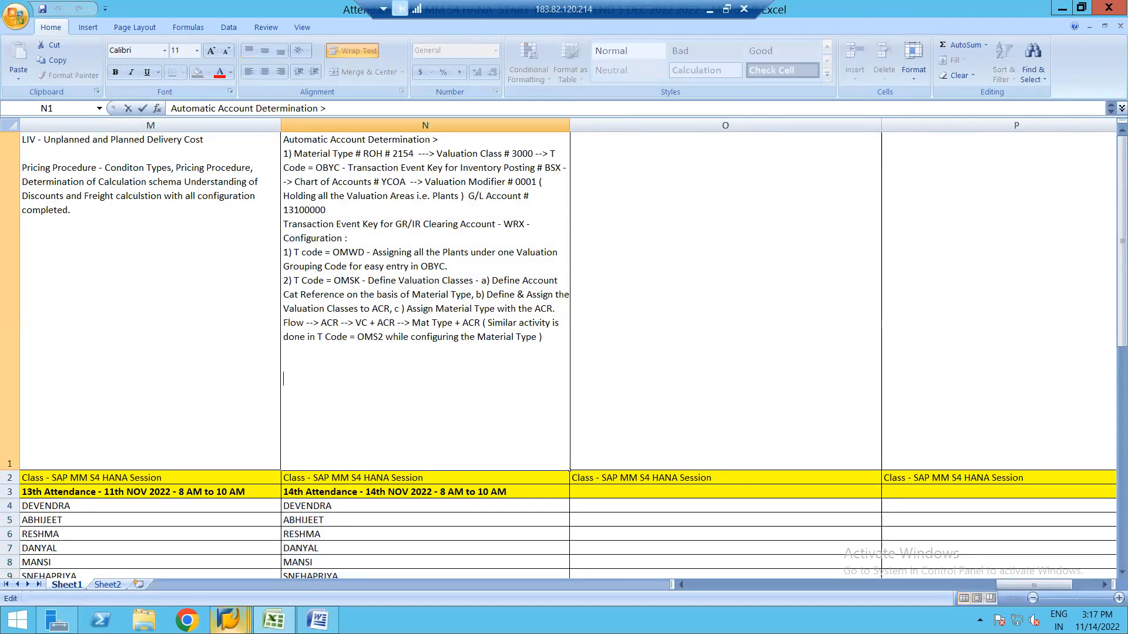
{"action": "left_click", "coordinate": [229, 619]}
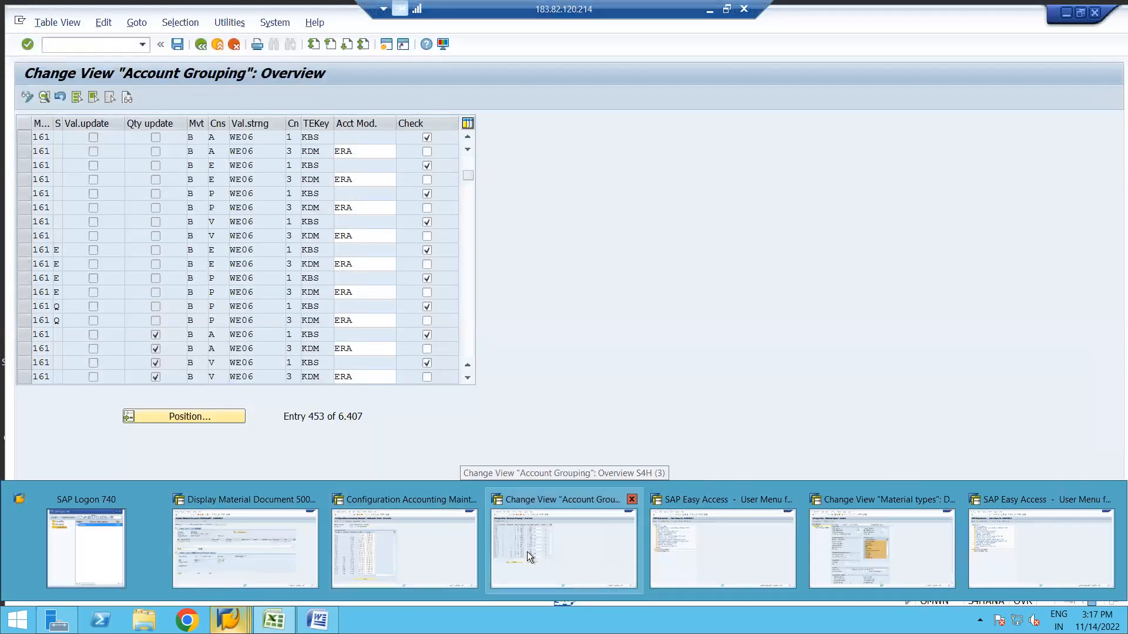
{"action": "left_click", "coordinate": [527, 552]}
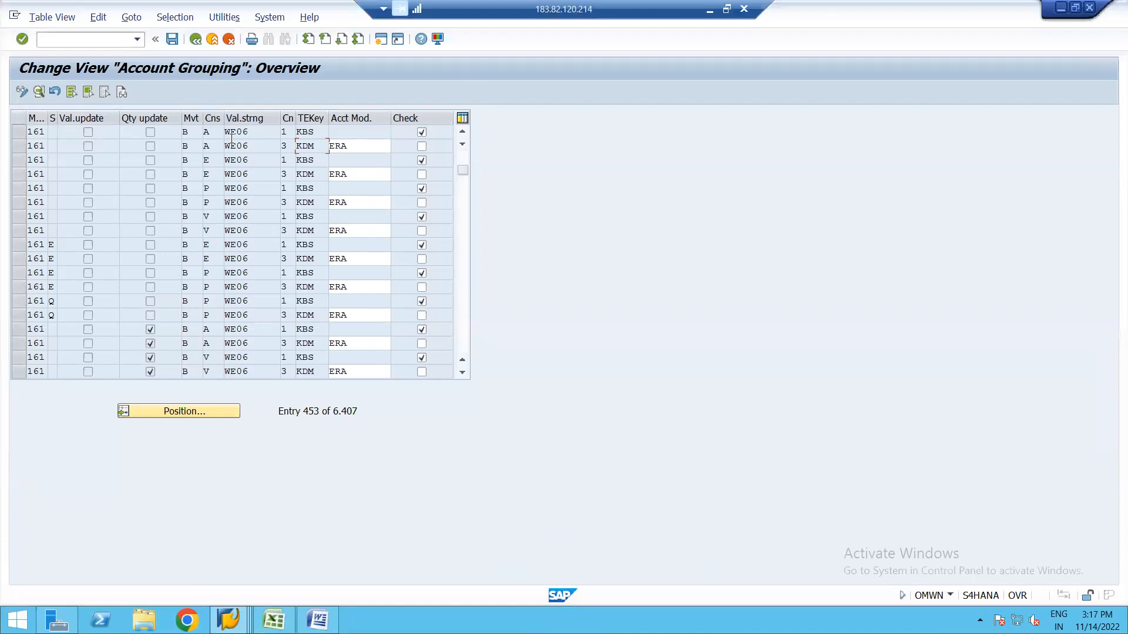
{"action": "left_click", "coordinate": [195, 44]}
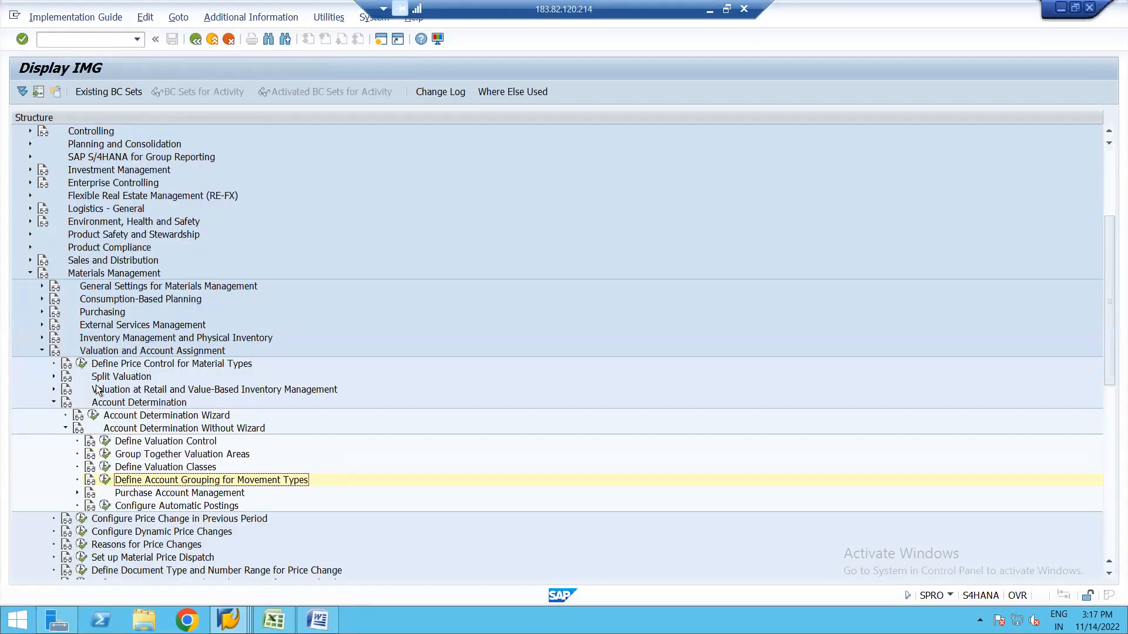
{"action": "left_click", "coordinate": [94, 277]}
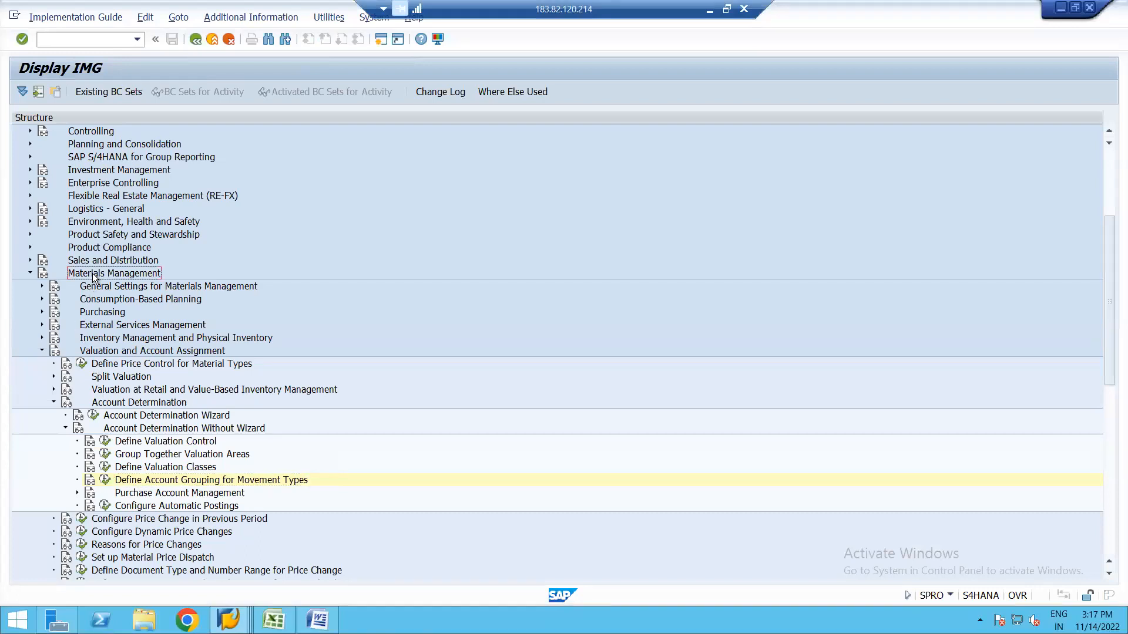
{"action": "left_click", "coordinate": [98, 352]}
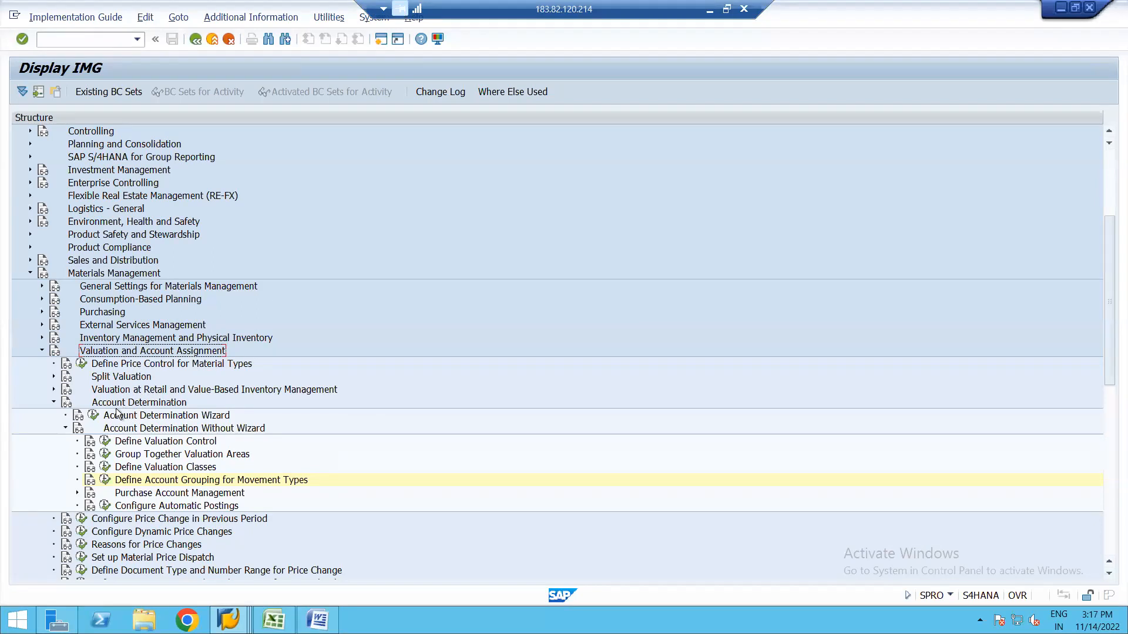
{"action": "left_click", "coordinate": [145, 405]}
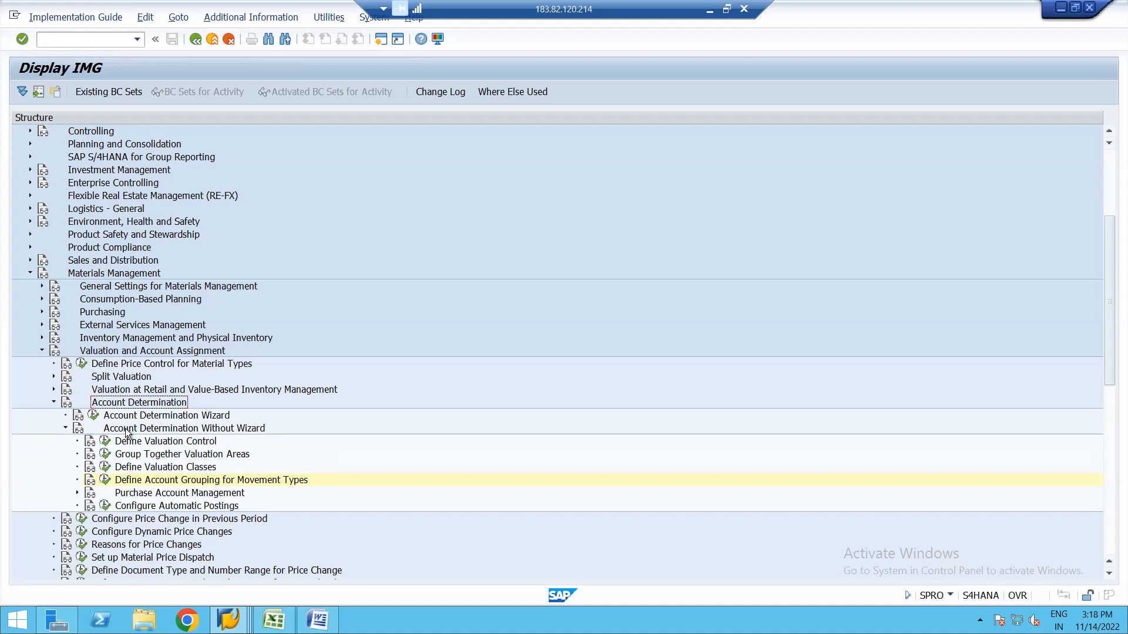
{"action": "left_click", "coordinate": [105, 443]}
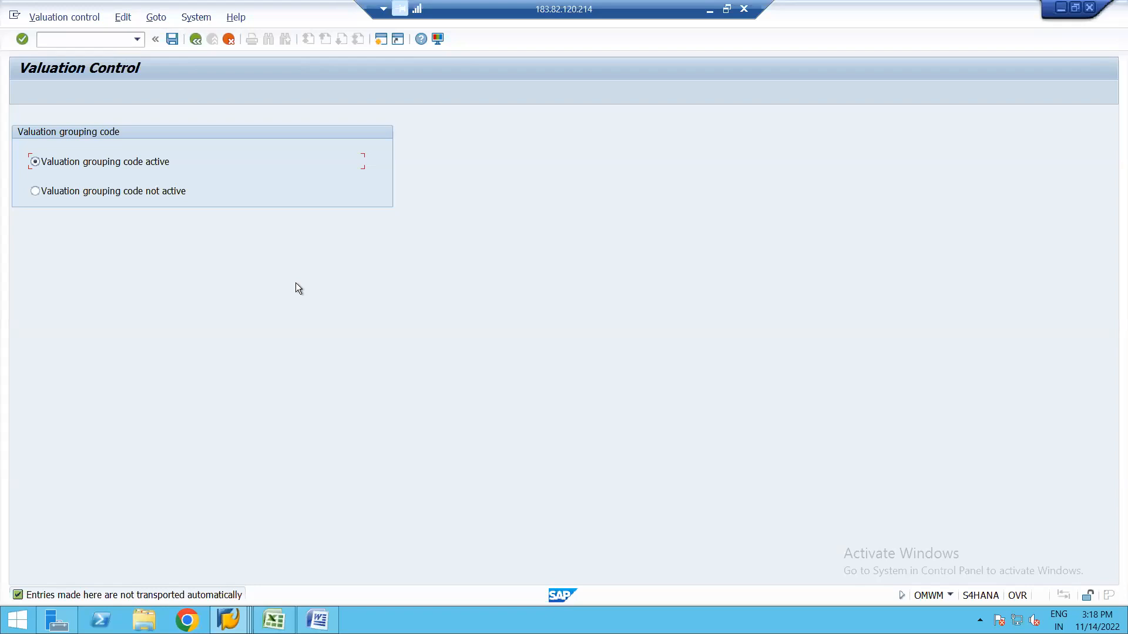
{"action": "left_click", "coordinate": [196, 39]}
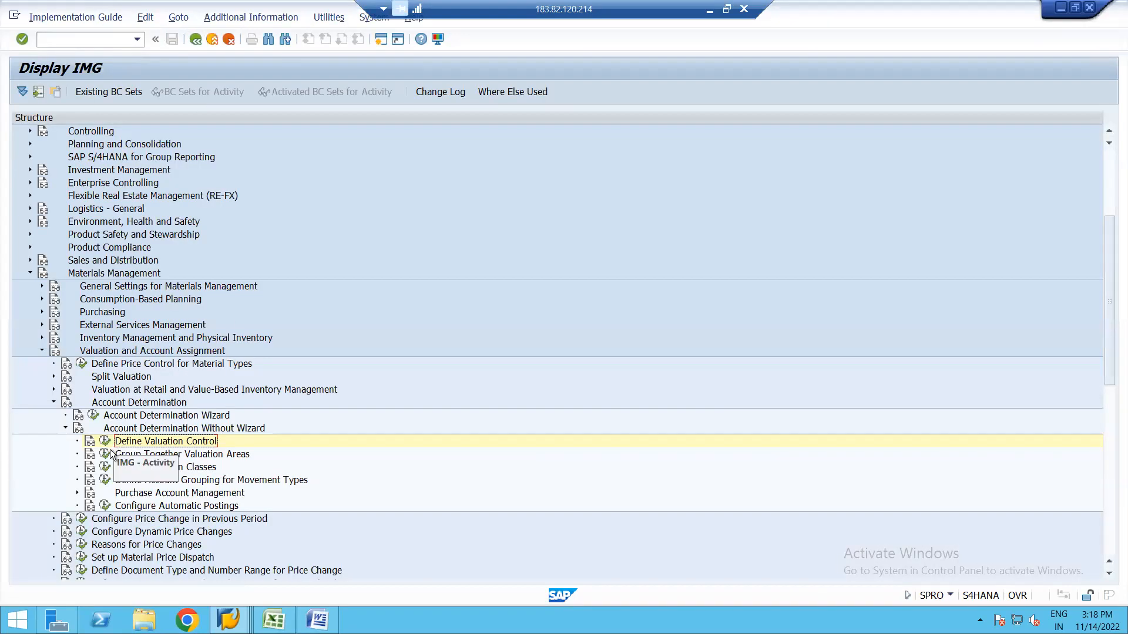
{"action": "left_click", "coordinate": [105, 456]}
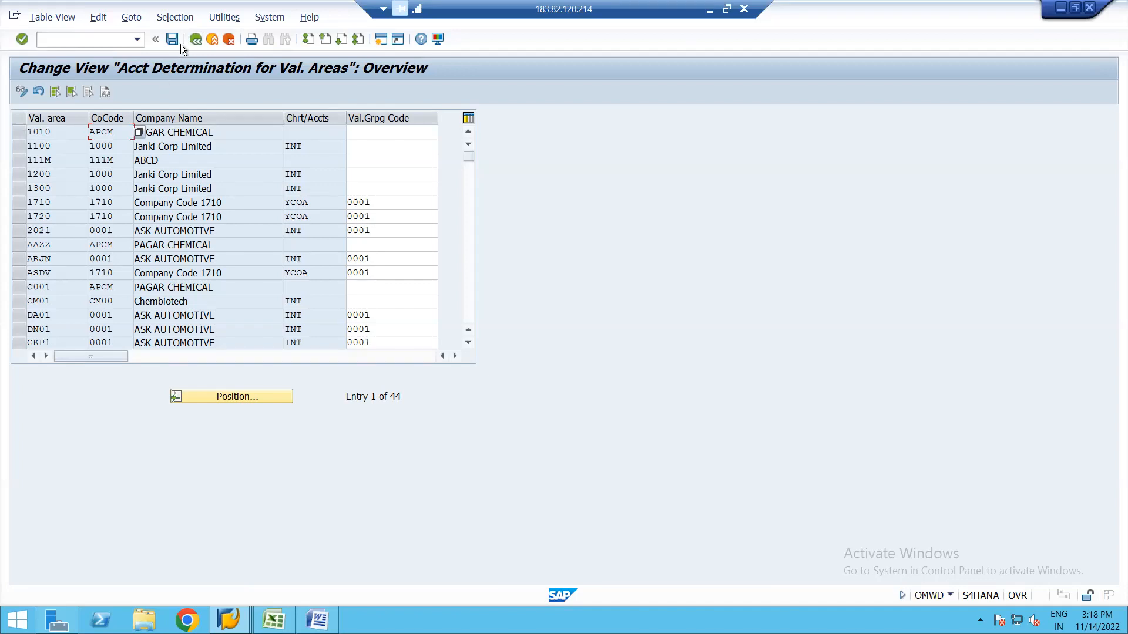
{"action": "left_click", "coordinate": [195, 40]}
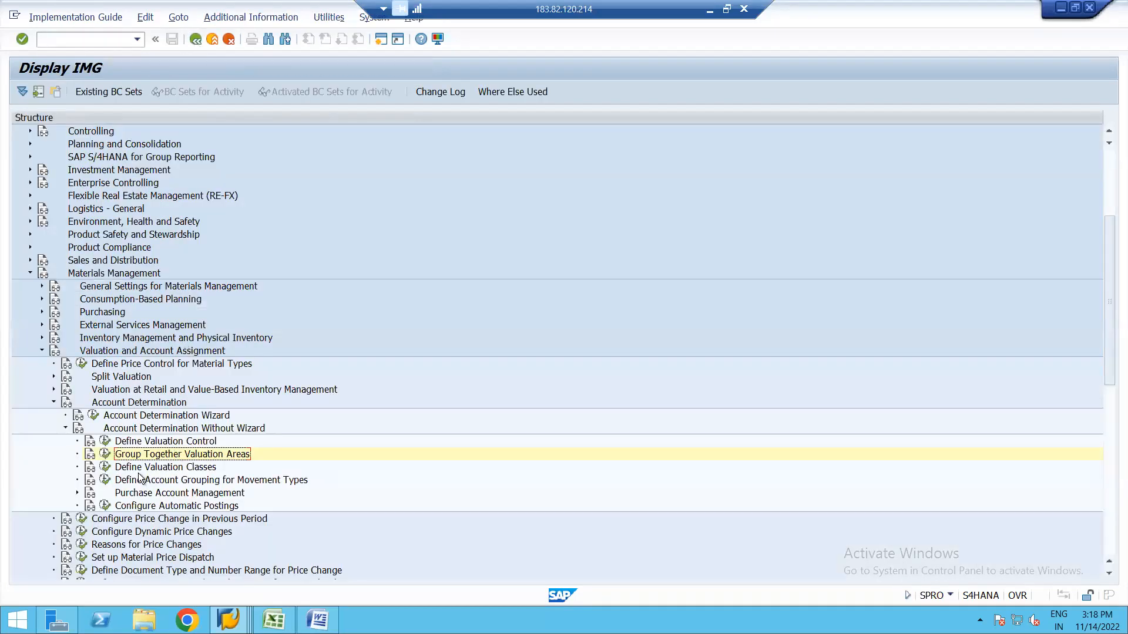
{"action": "left_click", "coordinate": [105, 454]}
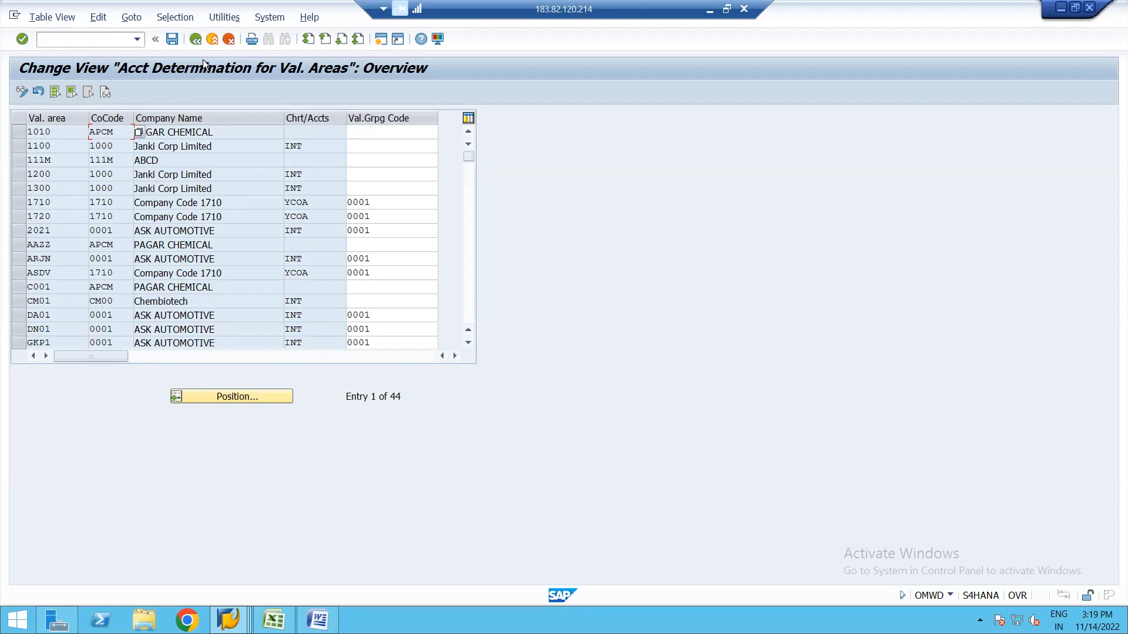
{"action": "left_click", "coordinate": [196, 44]}
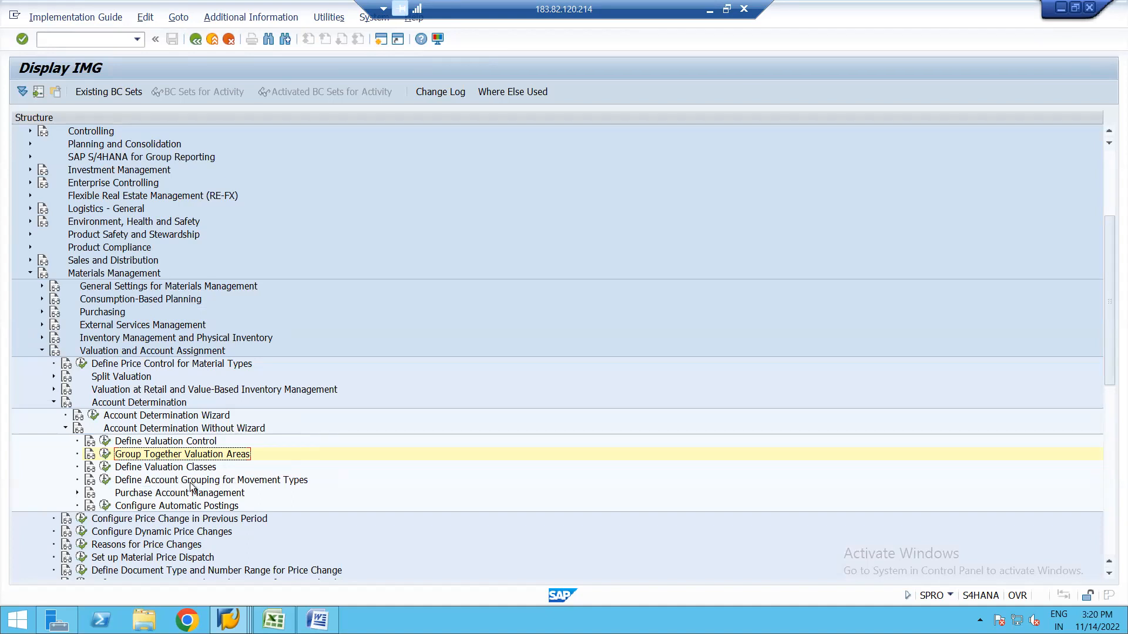
{"action": "left_click", "coordinate": [106, 508]}
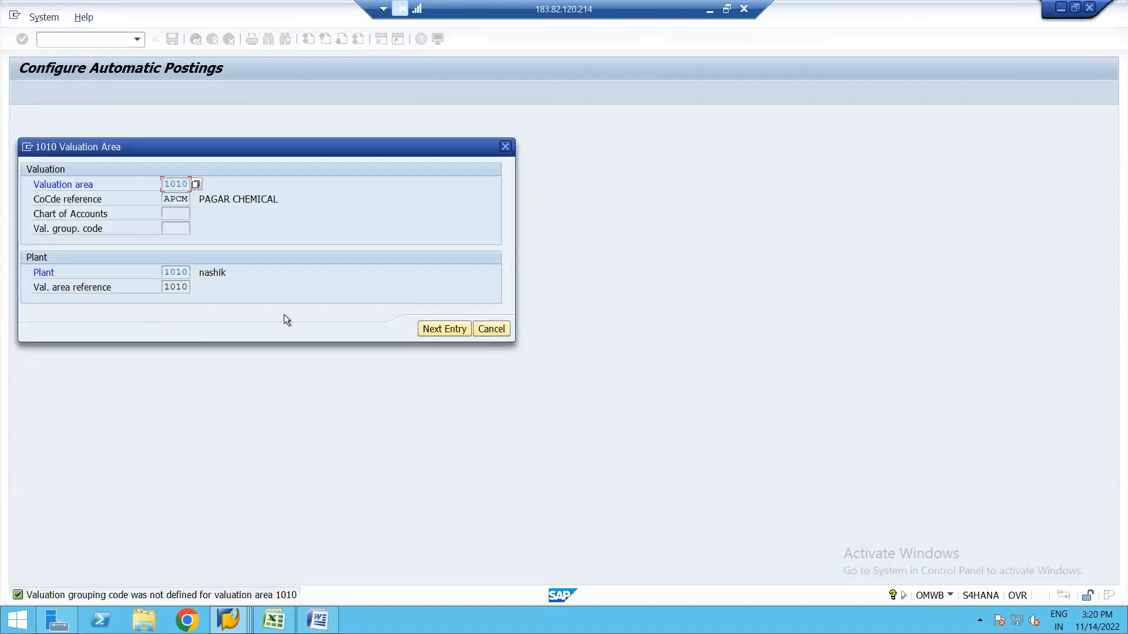
Dismiss the 1010 valuation area prompt, view the automatic posting procedures, and return to the IMG tree.
{"action": "left_click", "coordinate": [492, 329]}
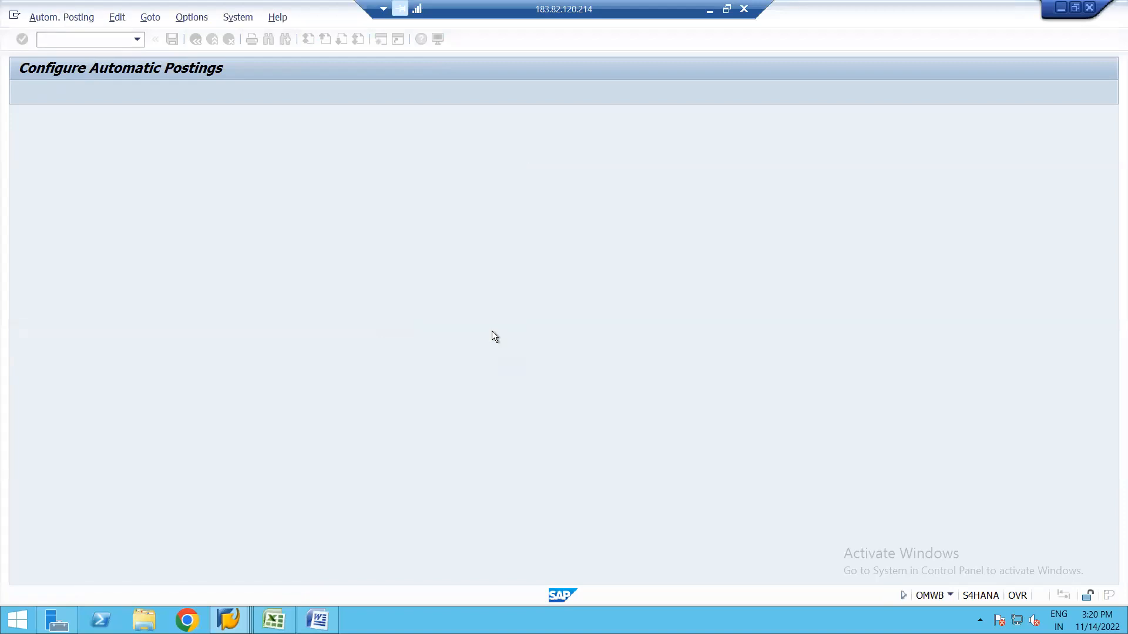
{"action": "left_click", "coordinate": [76, 93]}
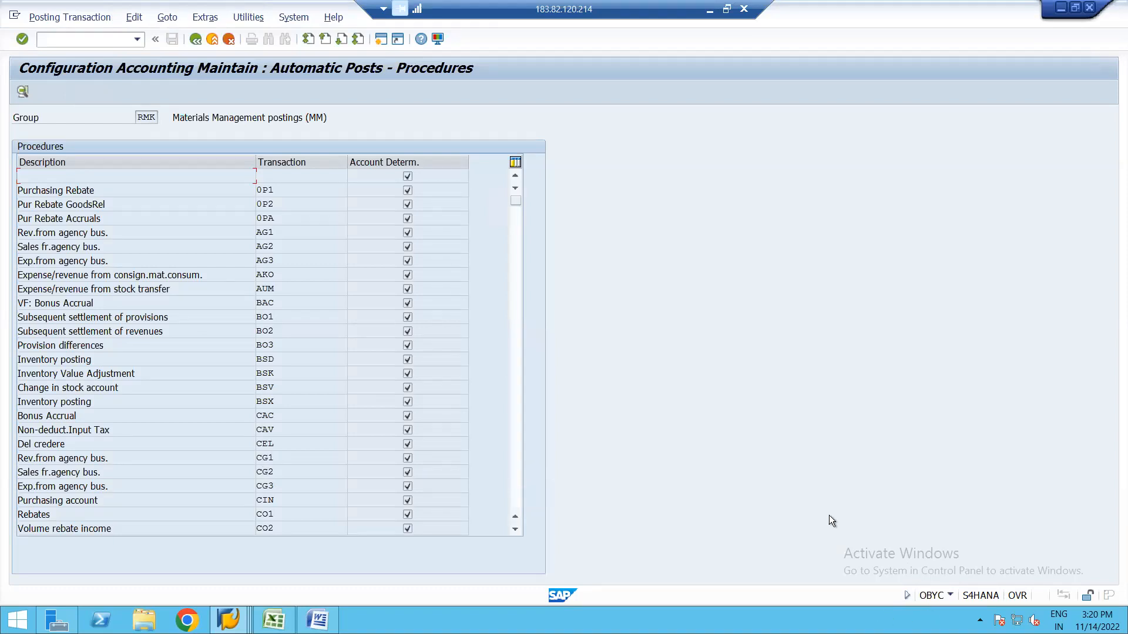
{"action": "left_click", "coordinate": [195, 39]}
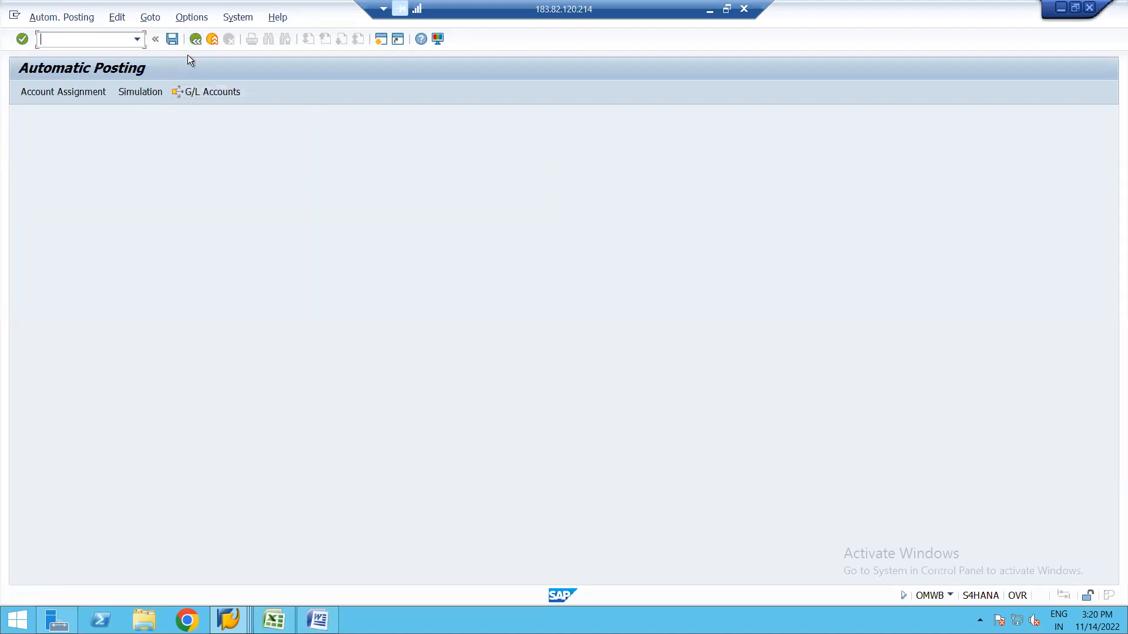
{"action": "left_click", "coordinate": [196, 40]}
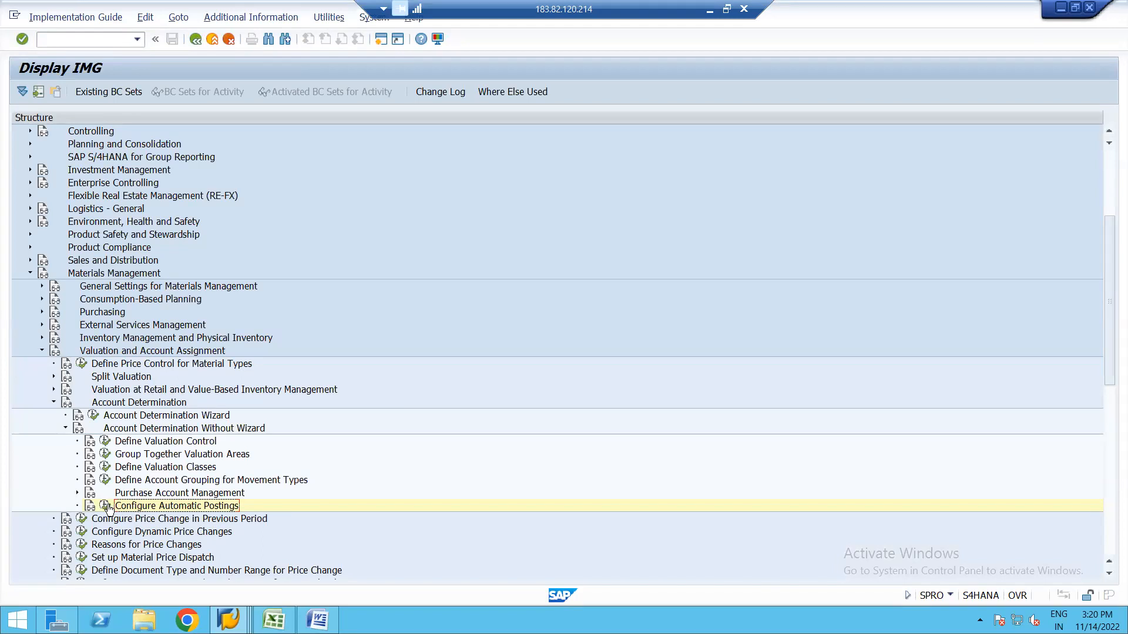
Re-run Configure Automatic Postings, skip the valuation area prompt, and start an inventory posting simulation.
{"action": "left_click", "coordinate": [106, 506]}
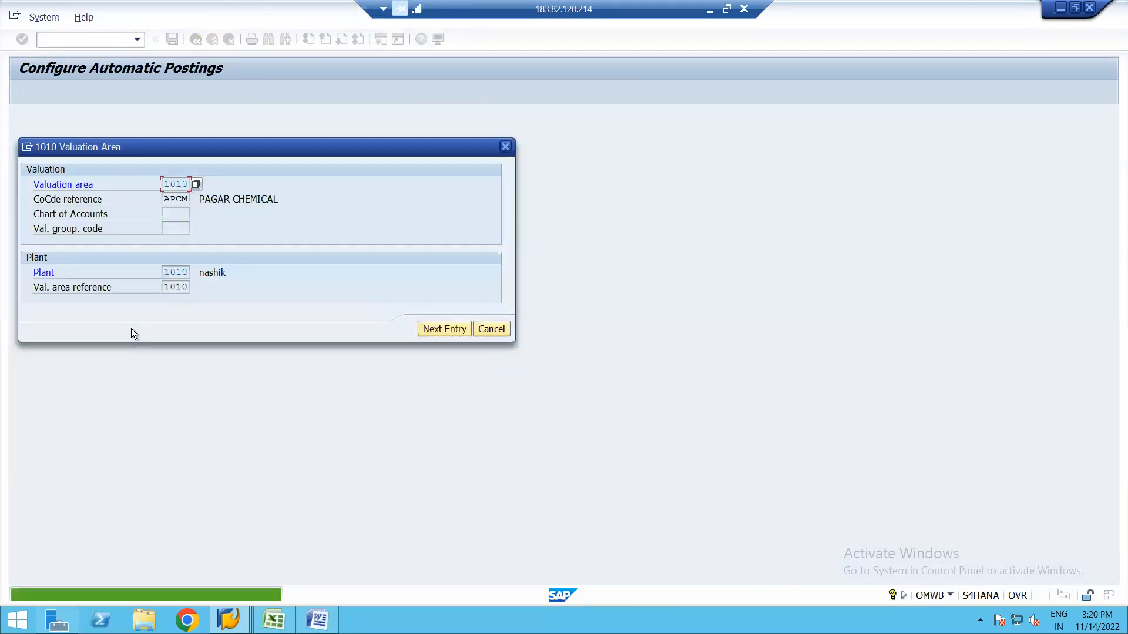
{"action": "left_click", "coordinate": [491, 329]}
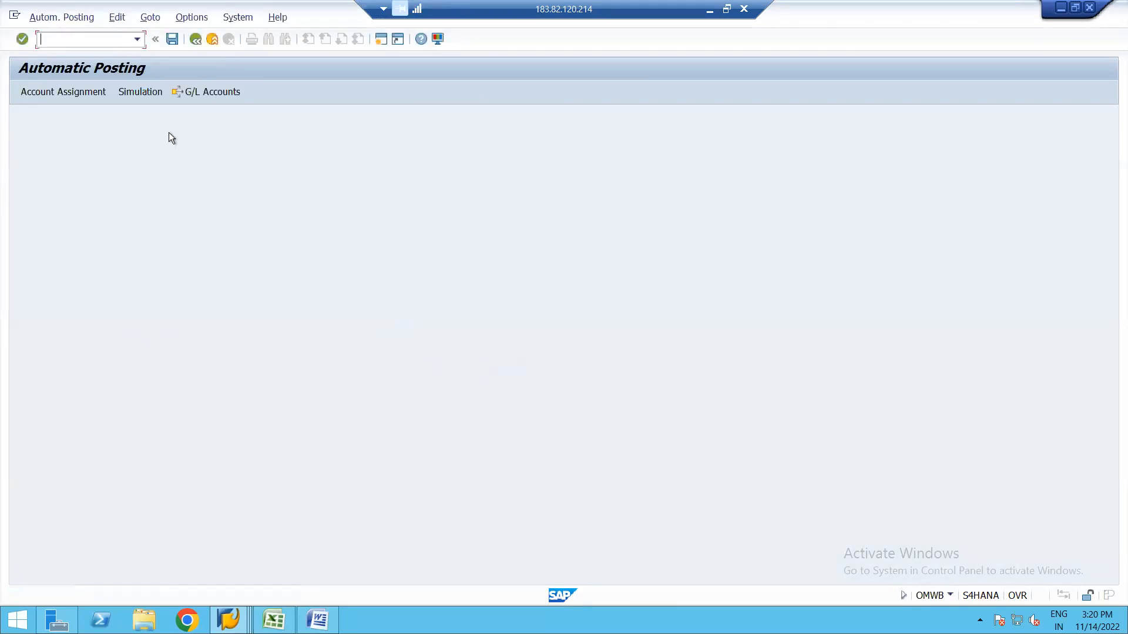
{"action": "left_click", "coordinate": [140, 92]}
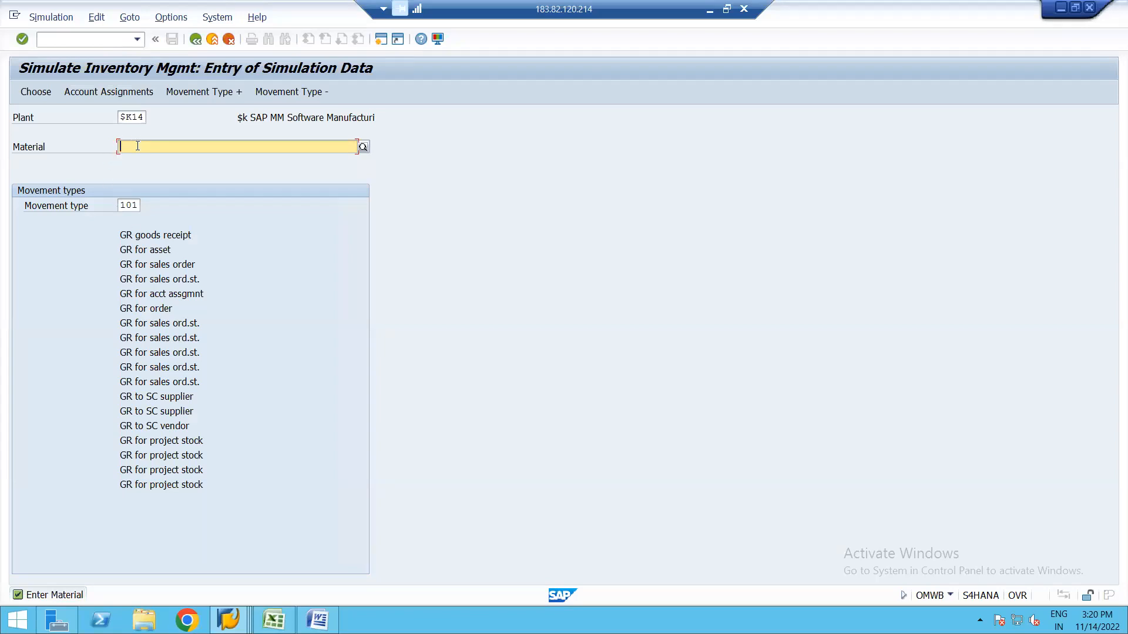
Enter material 2154 and plant 1710 for the account assignment simulation.
{"action": "type", "text": "2151"}
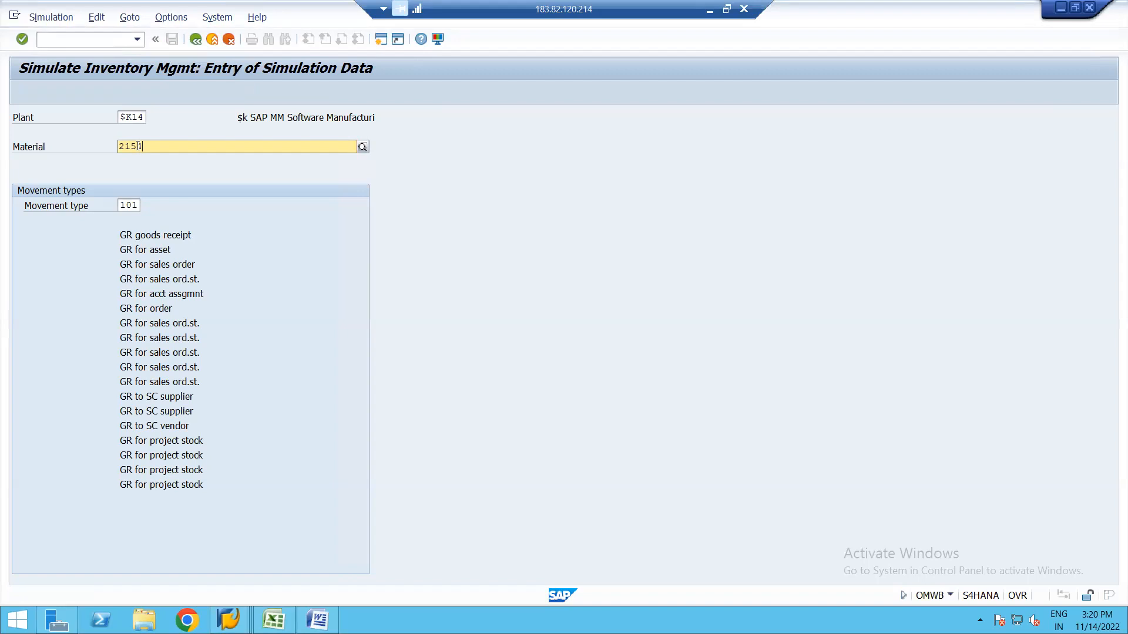
{"action": "key", "text": "Return"}
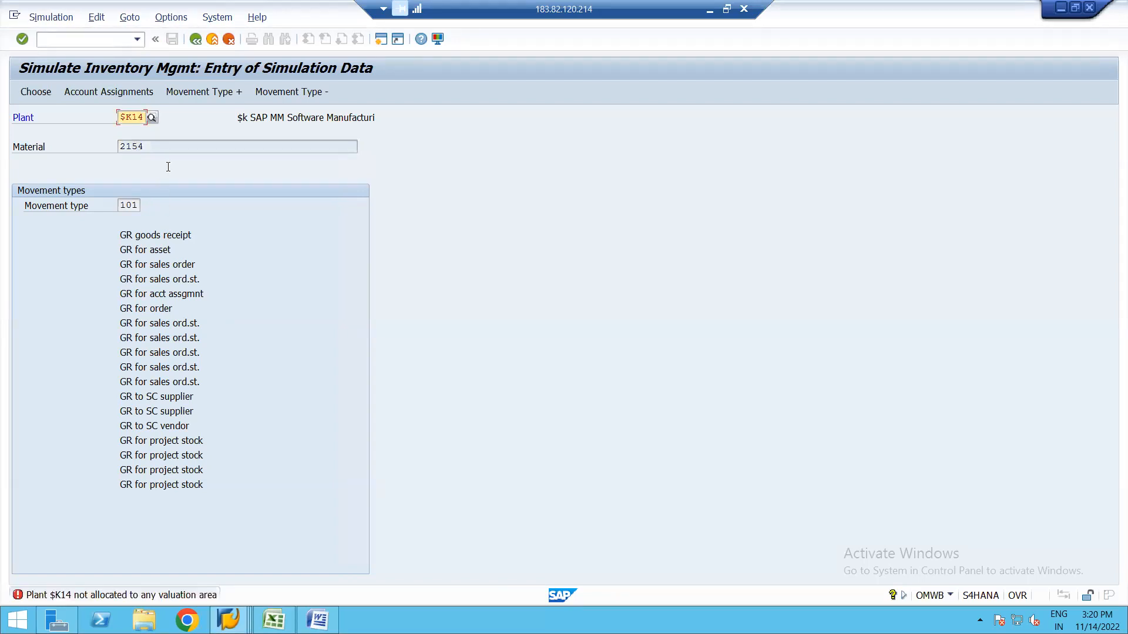
{"action": "key", "text": "Delete"}
{"action": "key", "text": "Delete"}
{"action": "key", "text": "Delete"}
{"action": "key", "text": "Delete"}
{"action": "type", "text": "1710"}
{"action": "key", "text": "Return"}
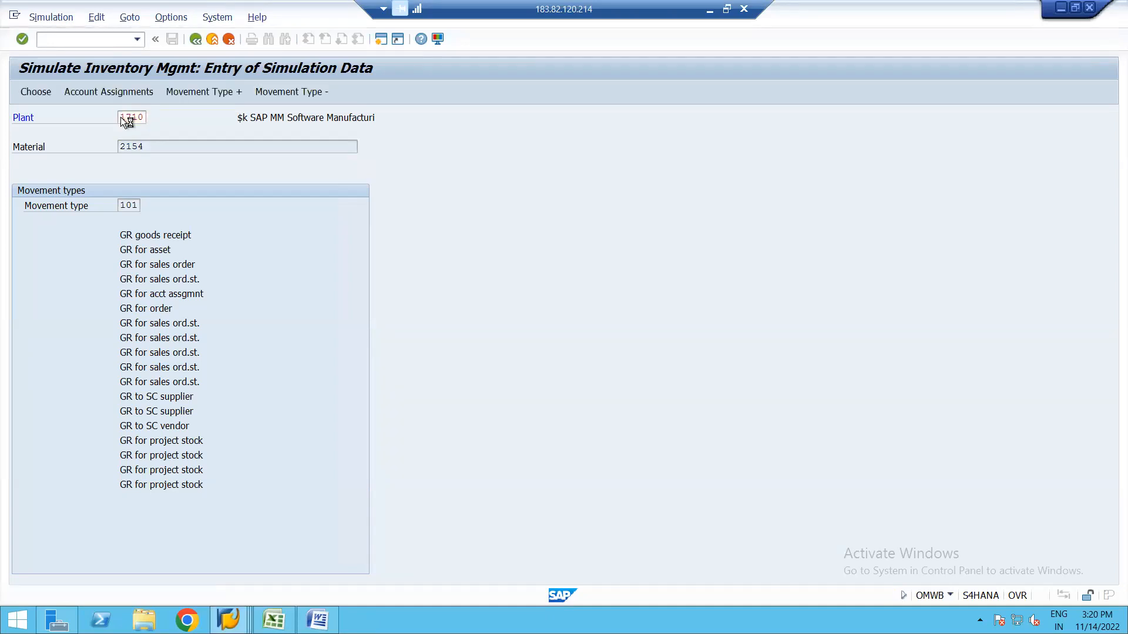
Choose the GR goods receipt movement 101 and display the simulated account assignments.
{"action": "left_click", "coordinate": [152, 235]}
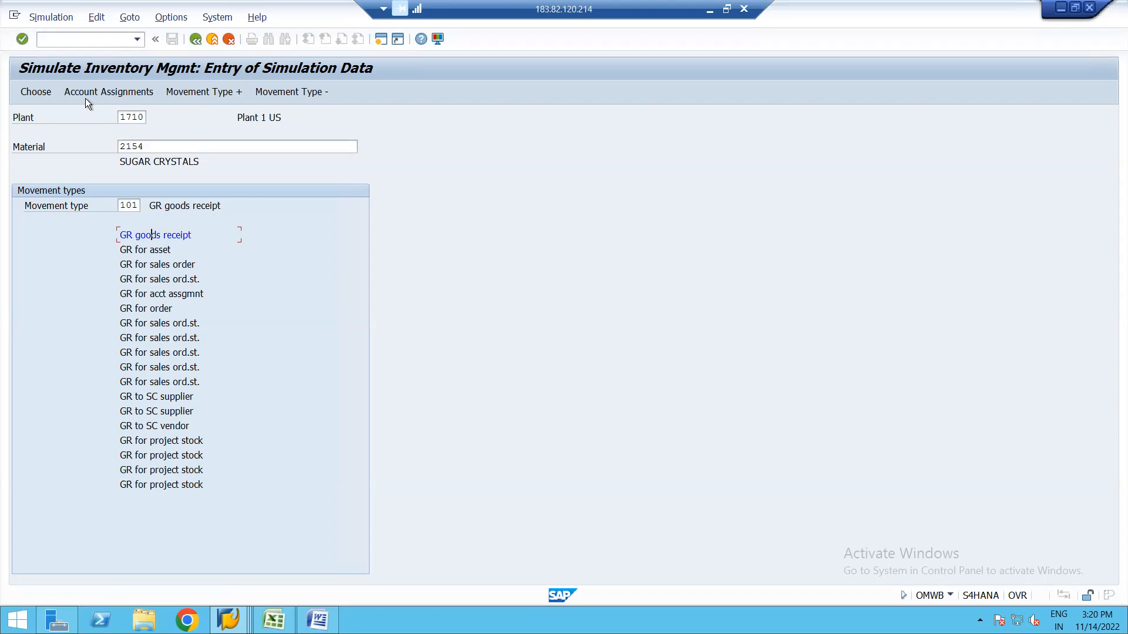
{"action": "left_click", "coordinate": [36, 92]}
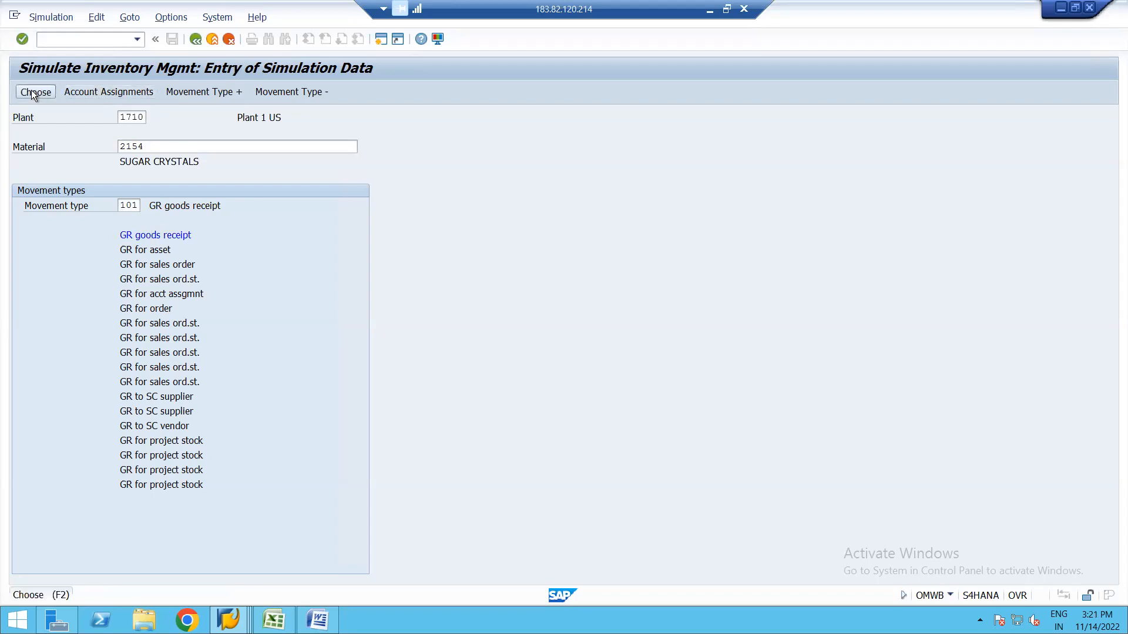
{"action": "left_click", "coordinate": [115, 92]}
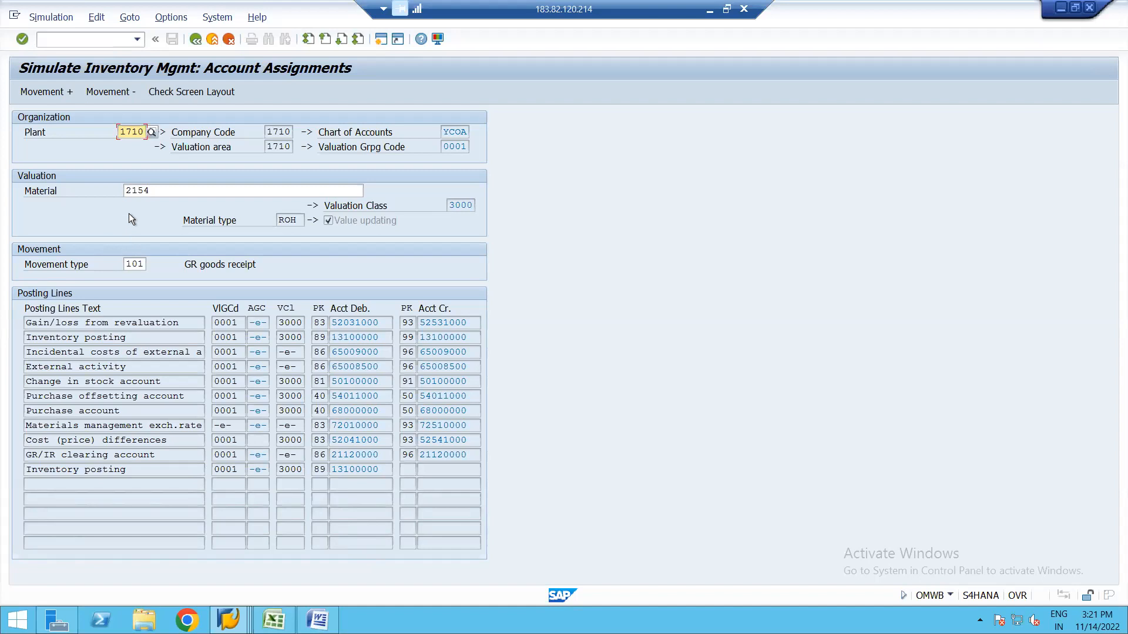
{"action": "left_click", "coordinate": [125, 266]}
Re-simulate with movement type 201, inspect the VBR offsetting line, and return to Automatic Posting.
{"action": "key", "text": "Delete"}
{"action": "key", "text": "Delete"}
{"action": "key", "text": "Delete"}
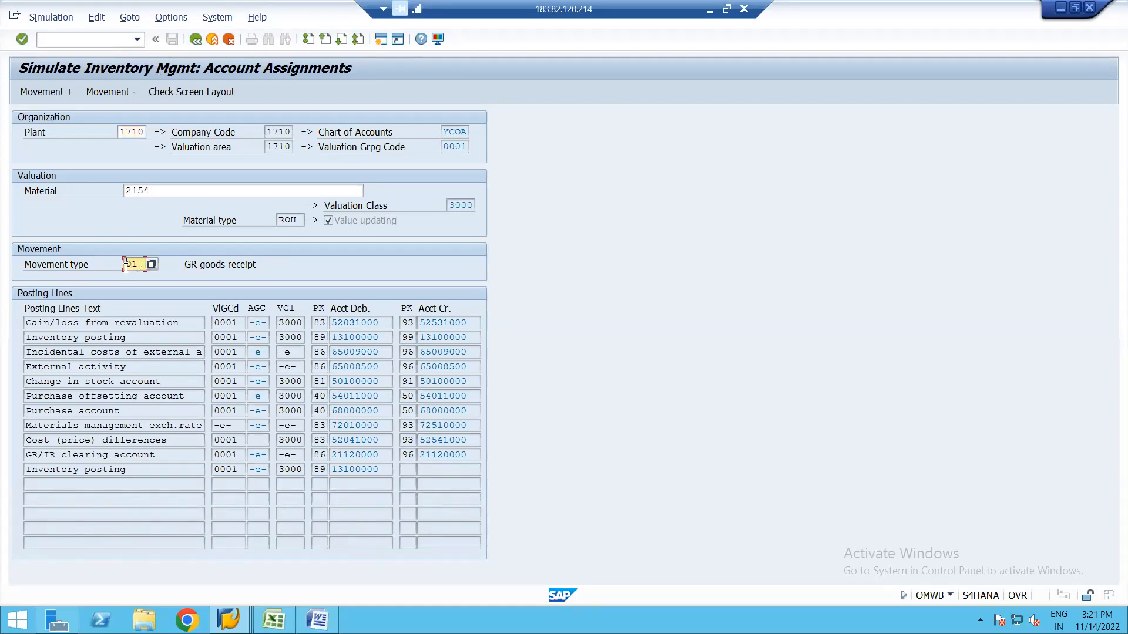
{"action": "type", "text": "201"}
{"action": "key", "text": "Return"}
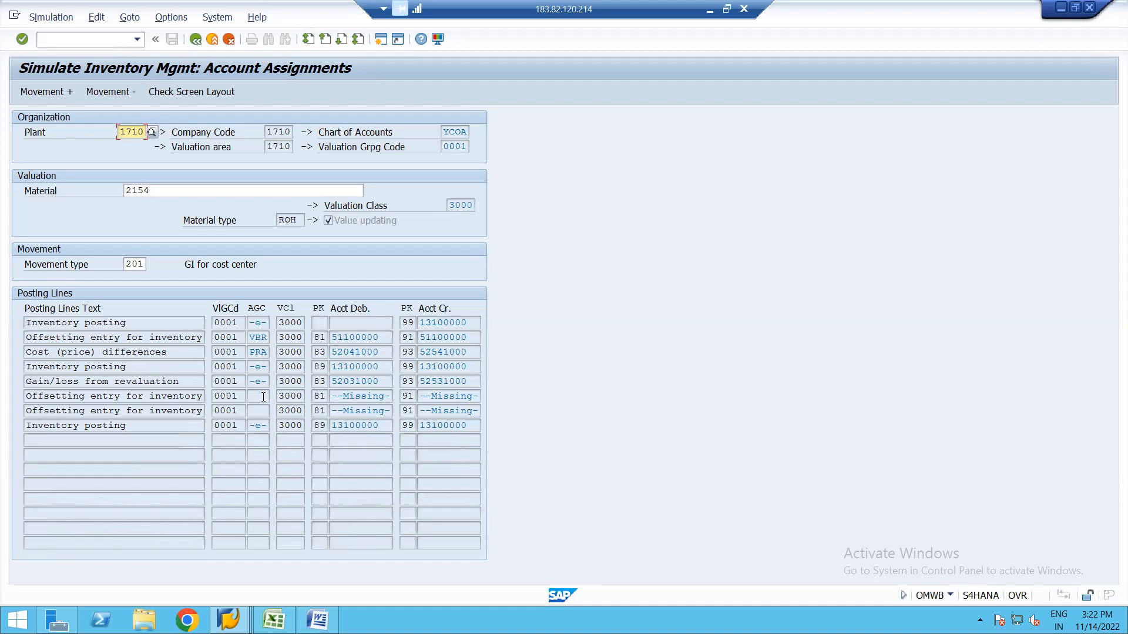
{"action": "left_click", "coordinate": [260, 339]}
{"action": "left_click", "coordinate": [195, 39]}
{"action": "left_click", "coordinate": [195, 39]}
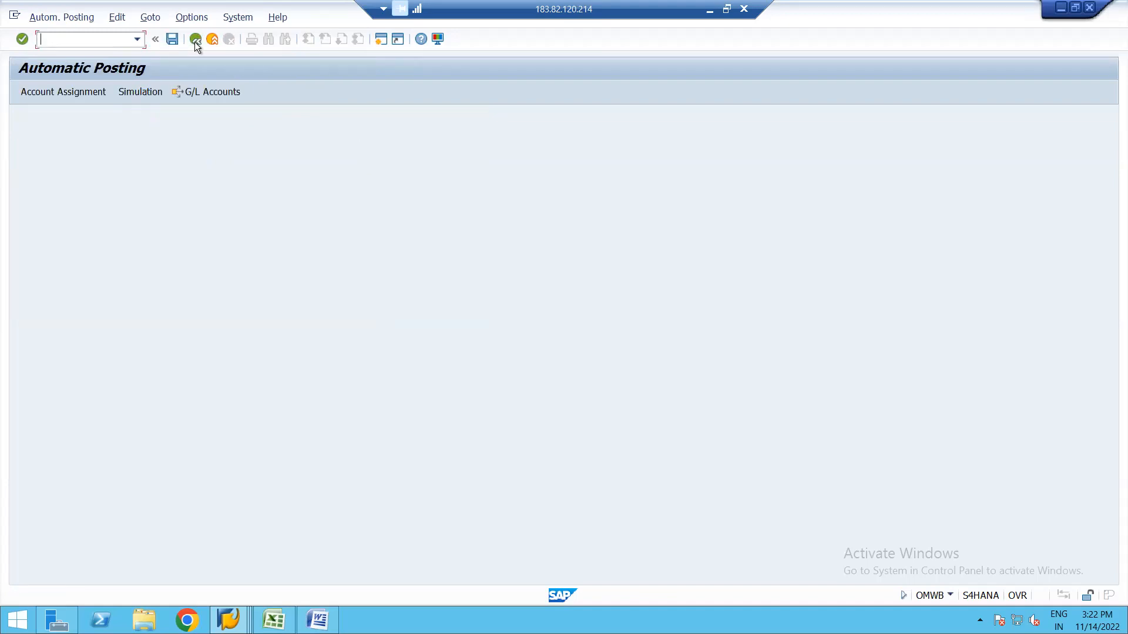
{"action": "left_click", "coordinate": [195, 39]}
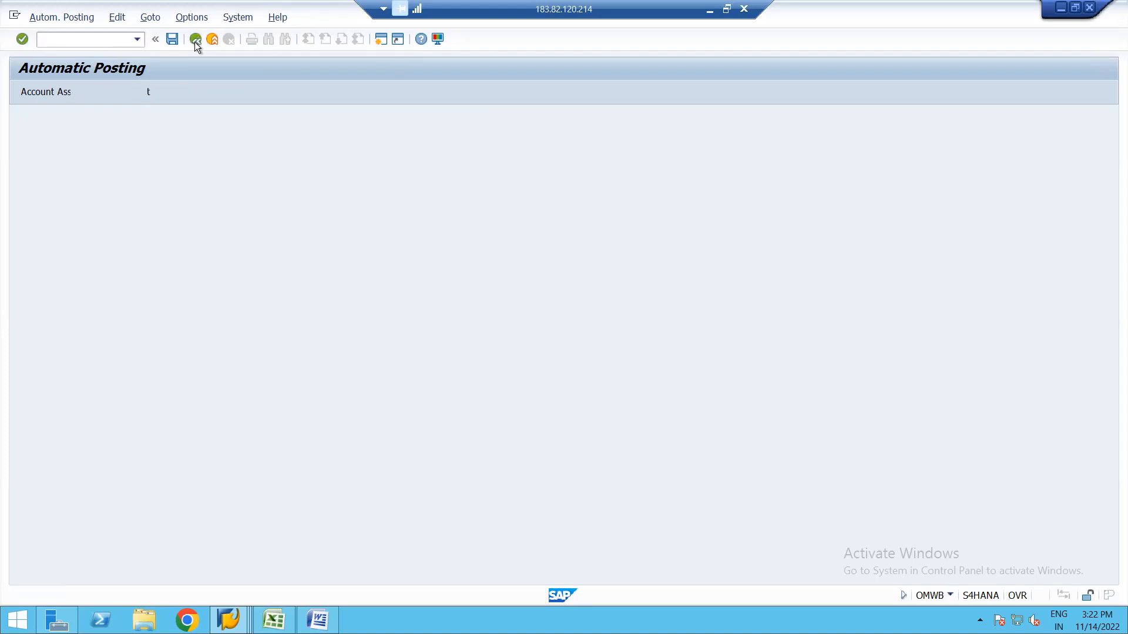
{"action": "left_click", "coordinate": [195, 40]}
{"action": "left_click", "coordinate": [101, 39]}
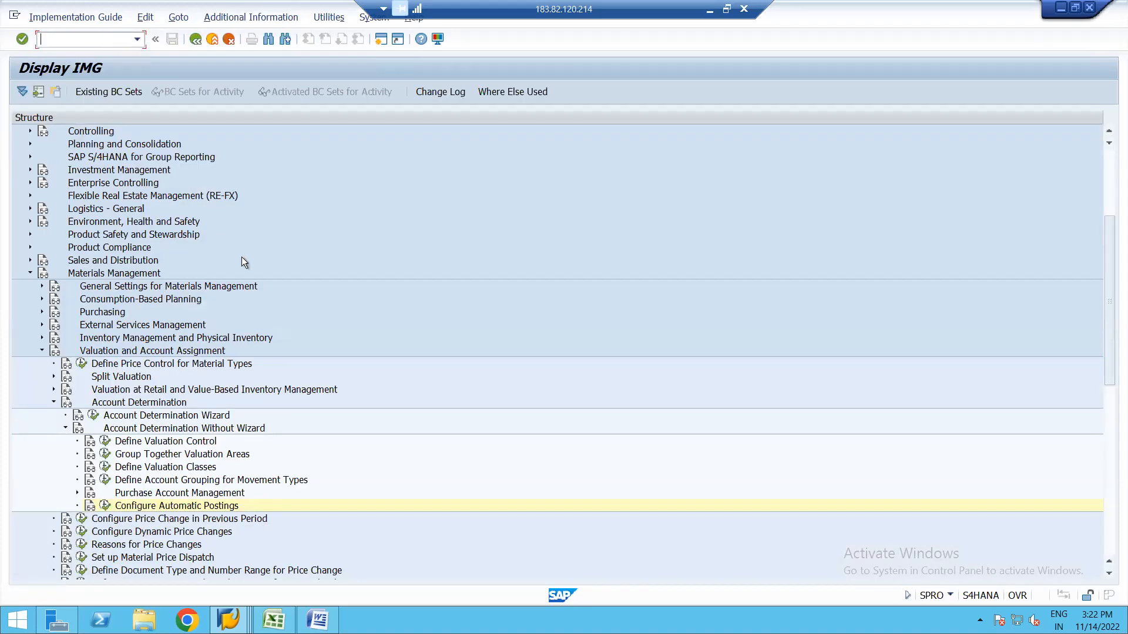
{"action": "left_click", "coordinate": [317, 620]}
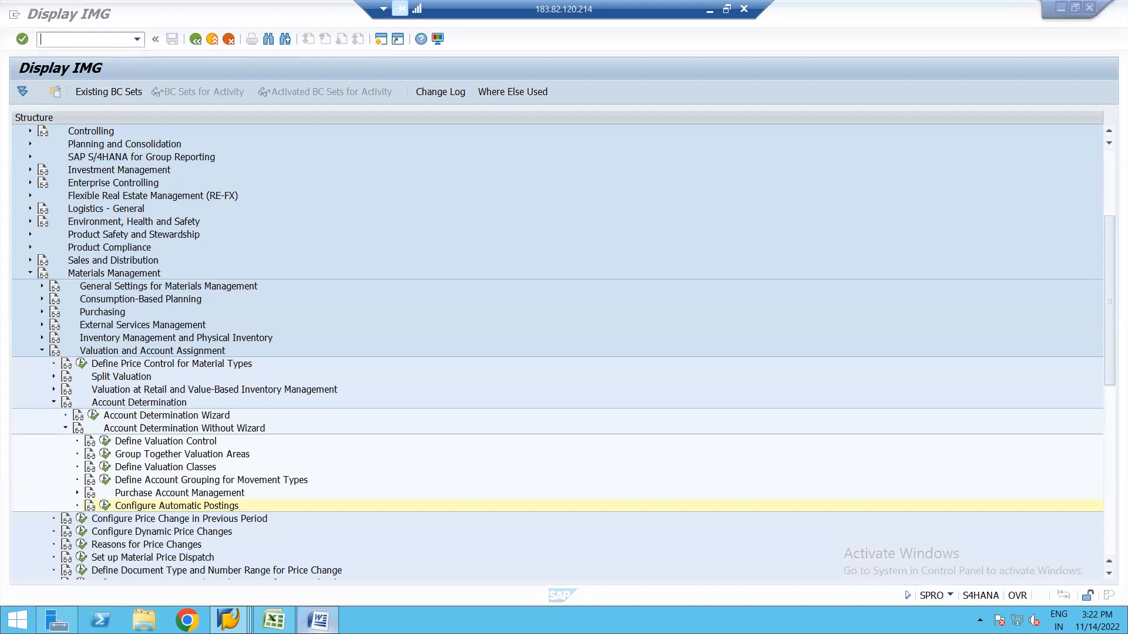
{"action": "left_click", "coordinate": [635, 404]}
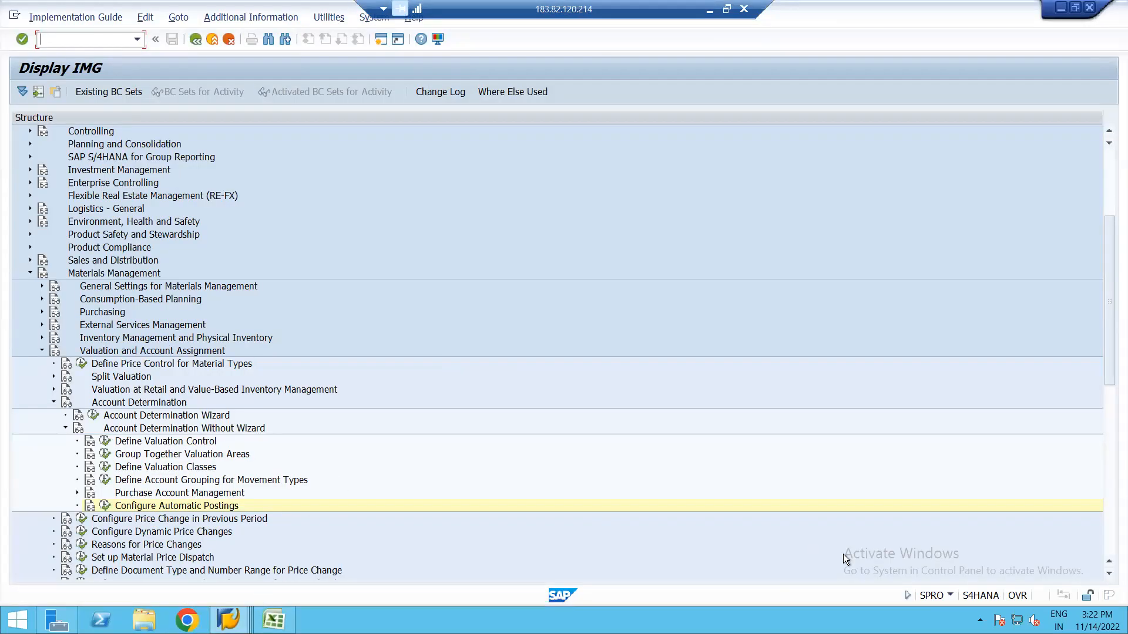
{"action": "mouse_move", "coordinate": [1127, 633]}
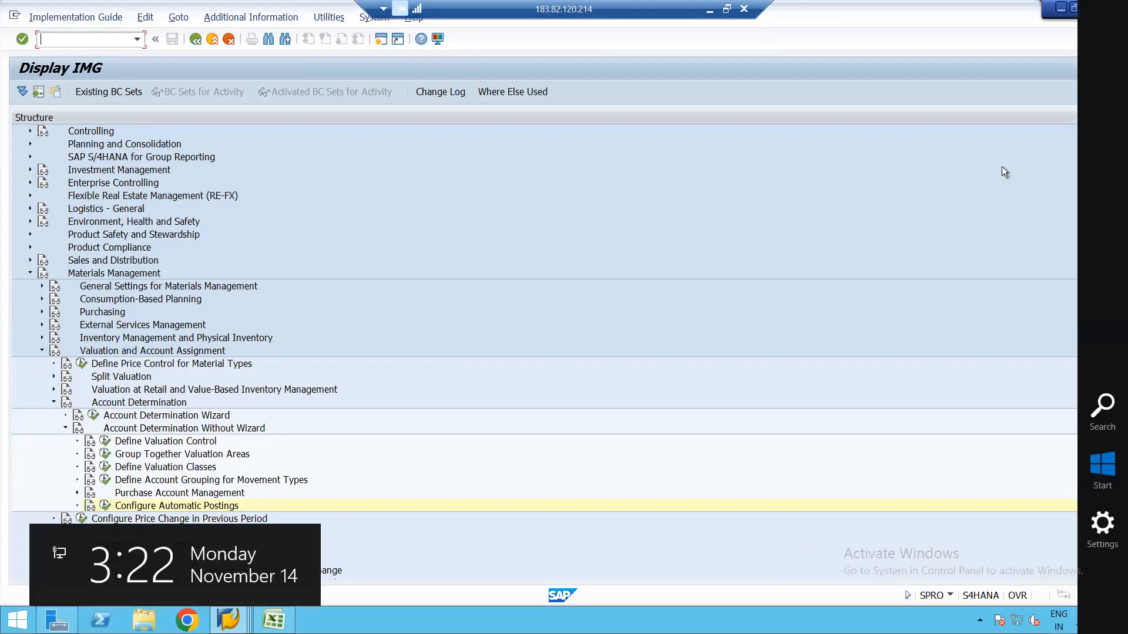
{"action": "left_click", "coordinate": [1056, 12]}
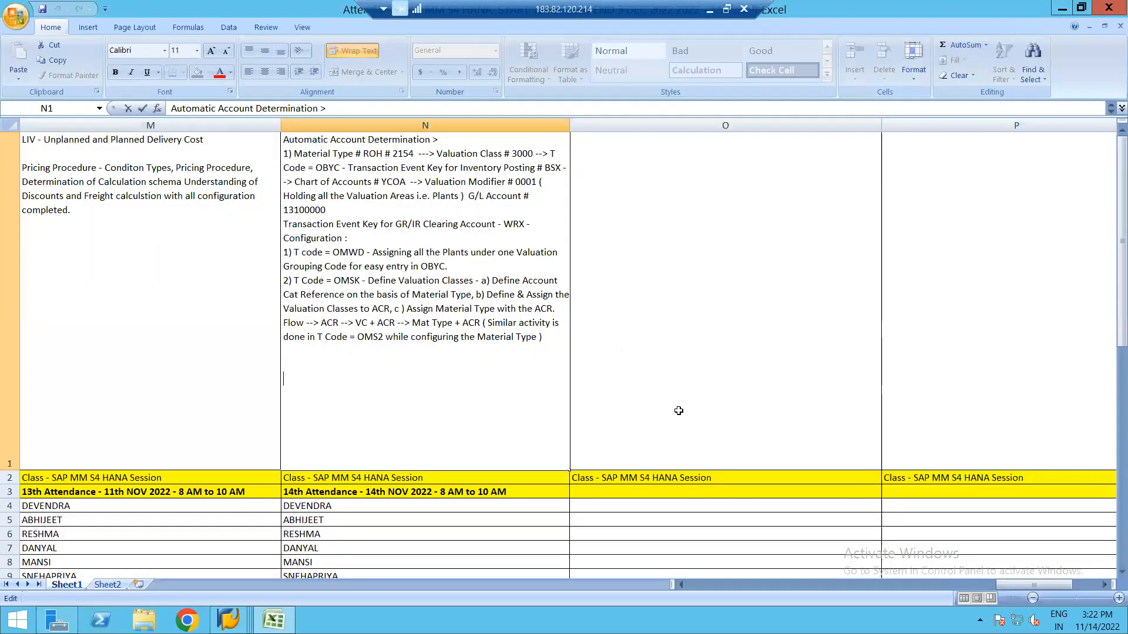
Copy the 14th Attendance heading from N3 into O3.
{"action": "left_click", "coordinate": [433, 492]}
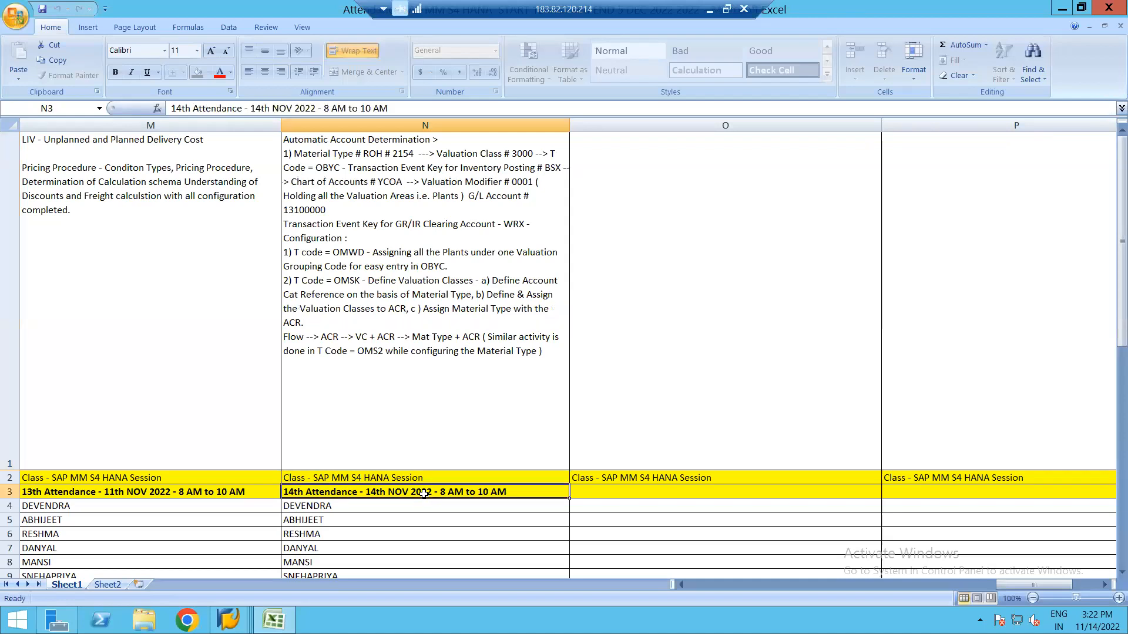
{"action": "key", "text": "ctrl+c"}
{"action": "left_click", "coordinate": [581, 493]}
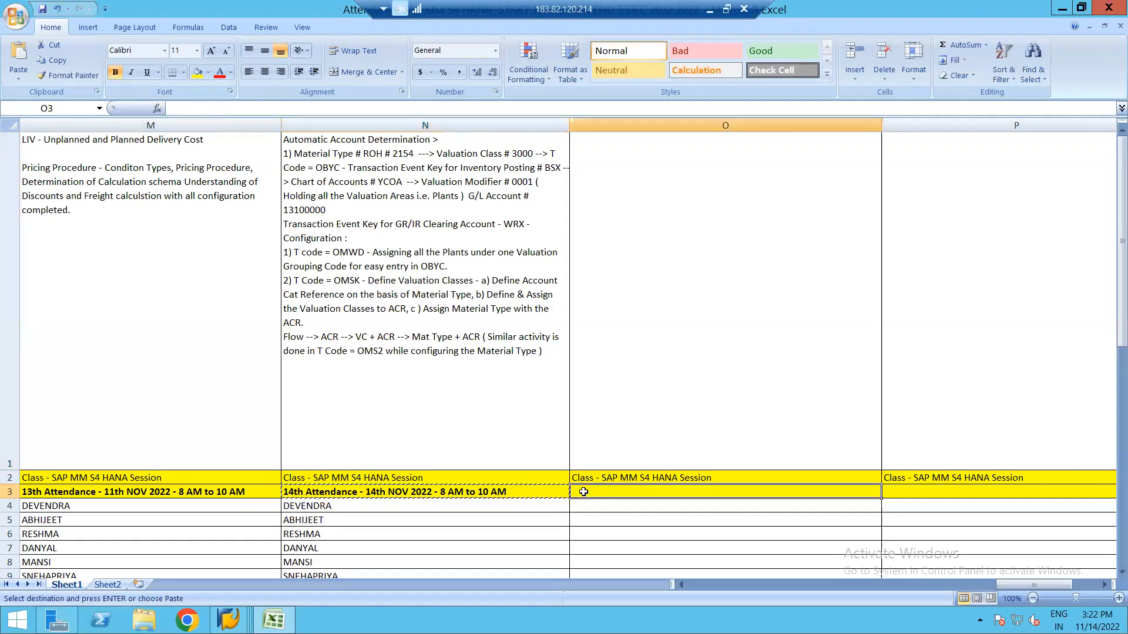
{"action": "key", "text": "ctrl+v"}
{"action": "key", "text": "Escape"}
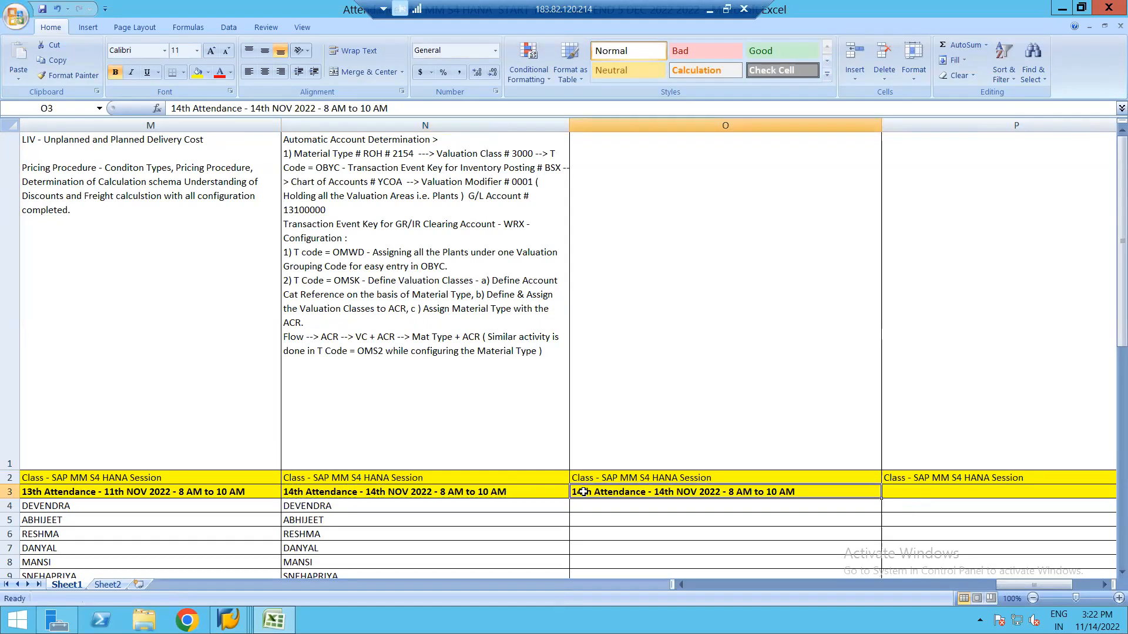
Change O3 to '15th Attendance - 17th NOV 2022 - 8 AM to 10 AM' and close Excel.
{"action": "left_click", "coordinate": [181, 108]}
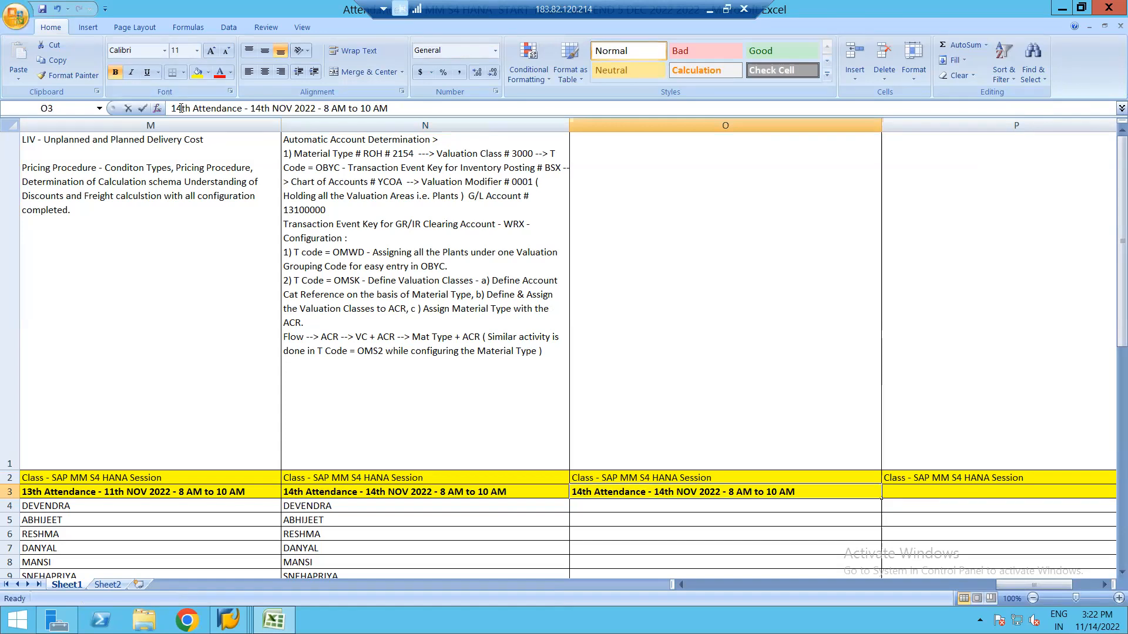
{"action": "key", "text": "BackSpace"}
{"action": "type", "text": "5"}
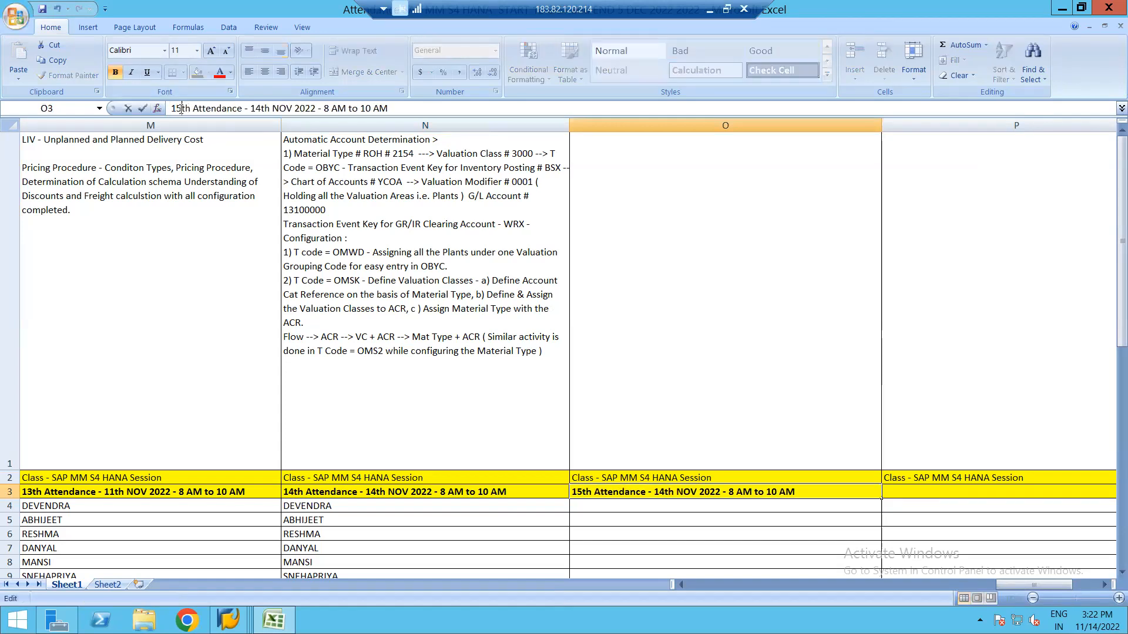
{"action": "left_click", "coordinate": [261, 110]}
{"action": "key", "text": "BackSpace"}
{"action": "type", "text": "7"}
{"action": "key", "text": "Return"}
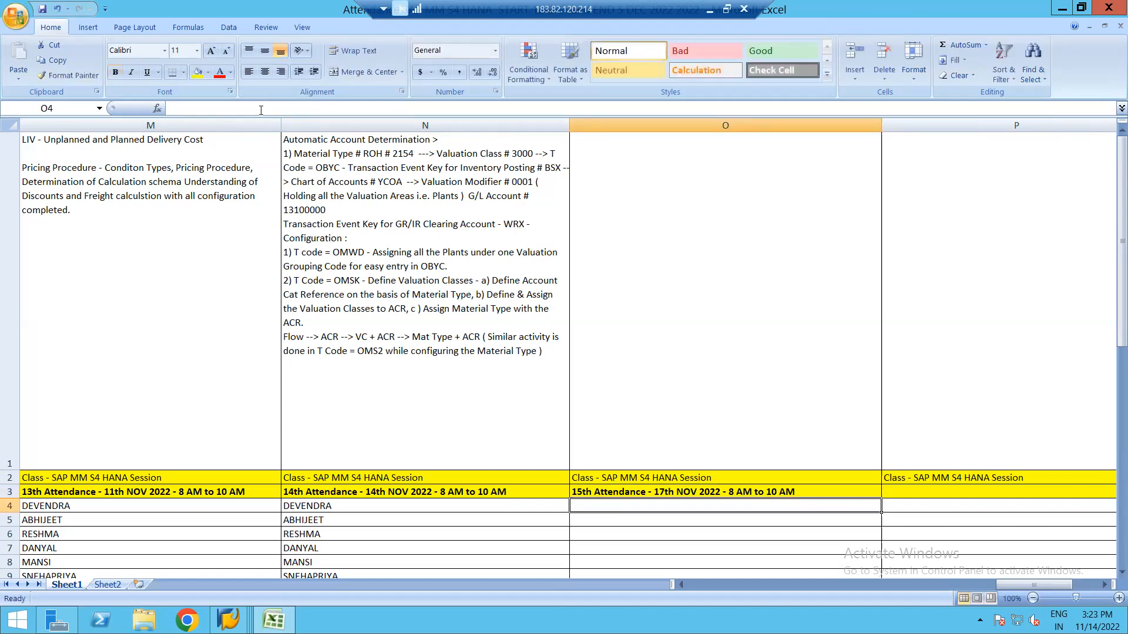
{"action": "left_click", "coordinate": [615, 352]}
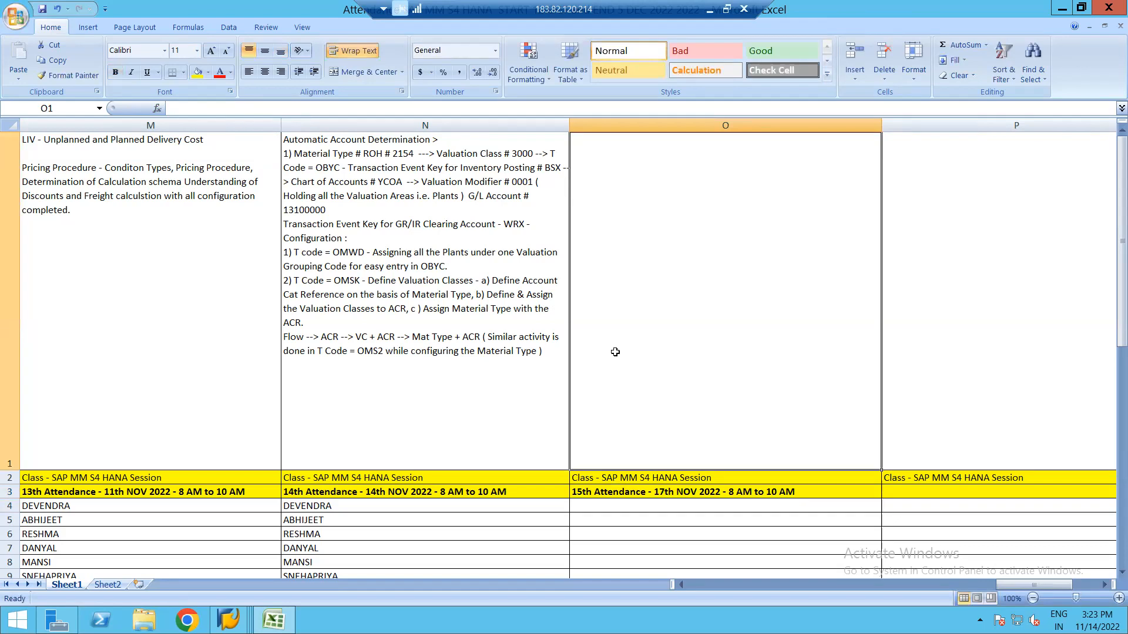
{"action": "left_click", "coordinate": [1110, 9]}
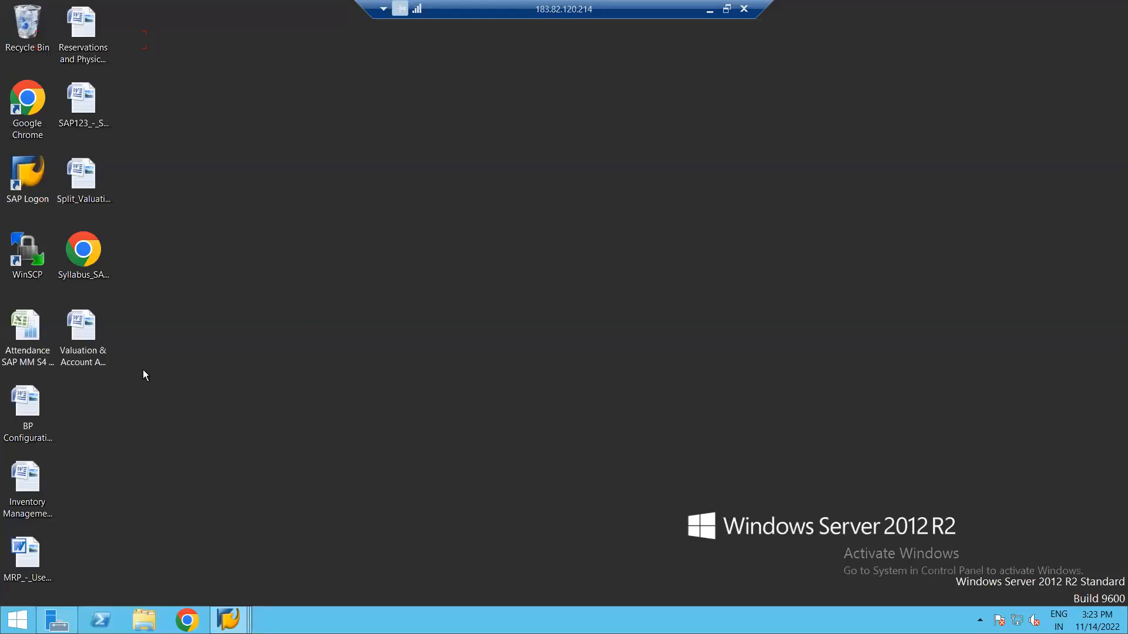
Open Syllabus_SAP_MM_S4_HANA_Training_1_-compressed.pdf, page through to Module 9 on page 7, then minimize it.
{"action": "left_click", "coordinate": [87, 260]}
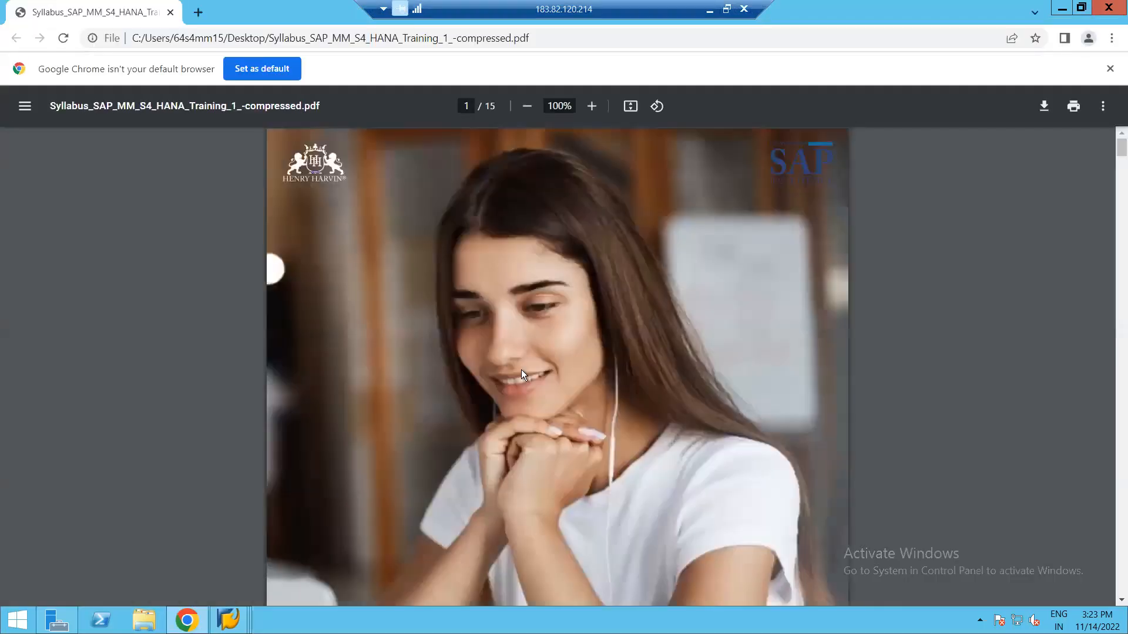
{"action": "left_click", "coordinate": [1116, 254]}
{"action": "left_click", "coordinate": [1116, 255]}
{"action": "left_click", "coordinate": [1116, 260]}
{"action": "left_click", "coordinate": [1116, 267]}
{"action": "left_click", "coordinate": [1116, 285]}
{"action": "left_click", "coordinate": [1116, 299]}
{"action": "left_click", "coordinate": [1116, 317]}
{"action": "left_click", "coordinate": [1116, 325]}
{"action": "left_click", "coordinate": [1116, 325]}
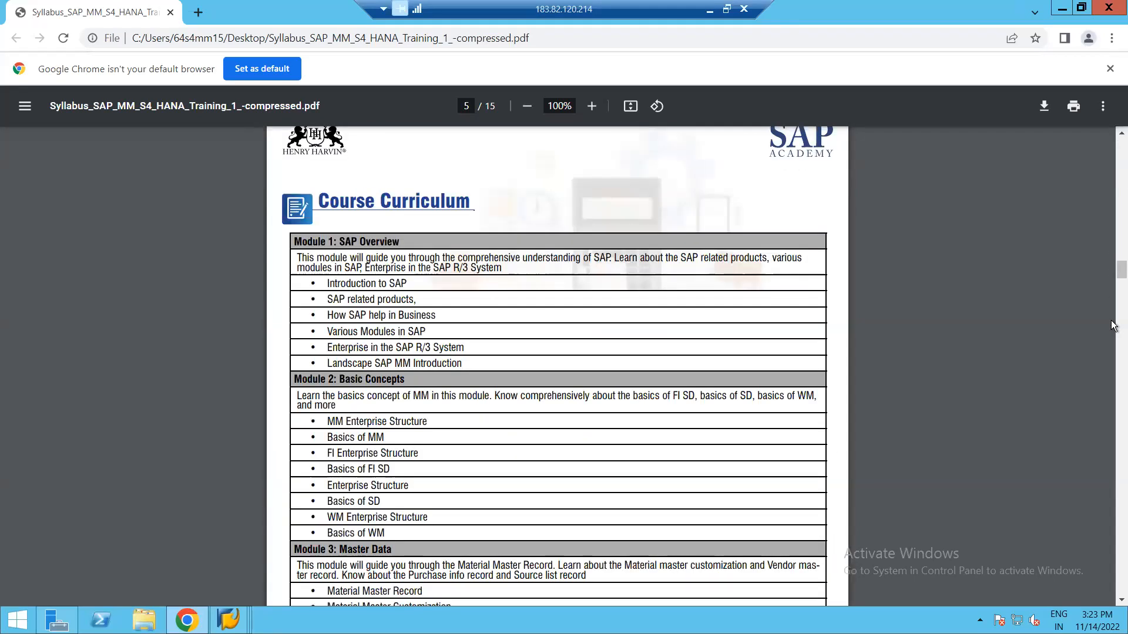
{"action": "left_click", "coordinate": [1113, 379]}
{"action": "left_click", "coordinate": [1113, 379]}
{"action": "left_click", "coordinate": [1113, 382]}
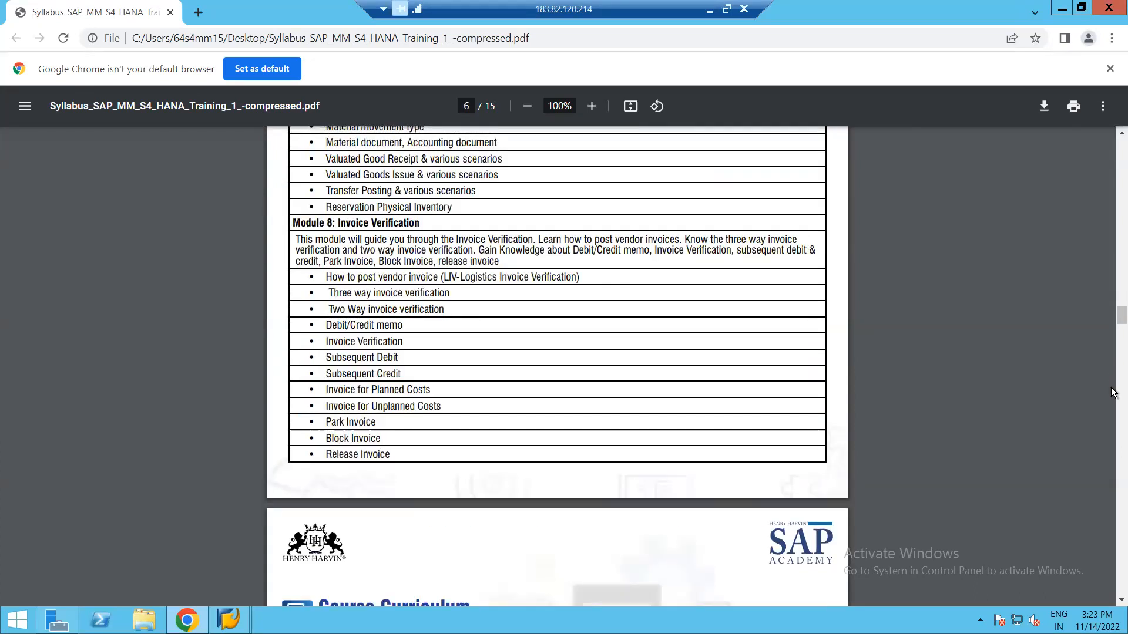
{"action": "left_click", "coordinate": [1112, 391]}
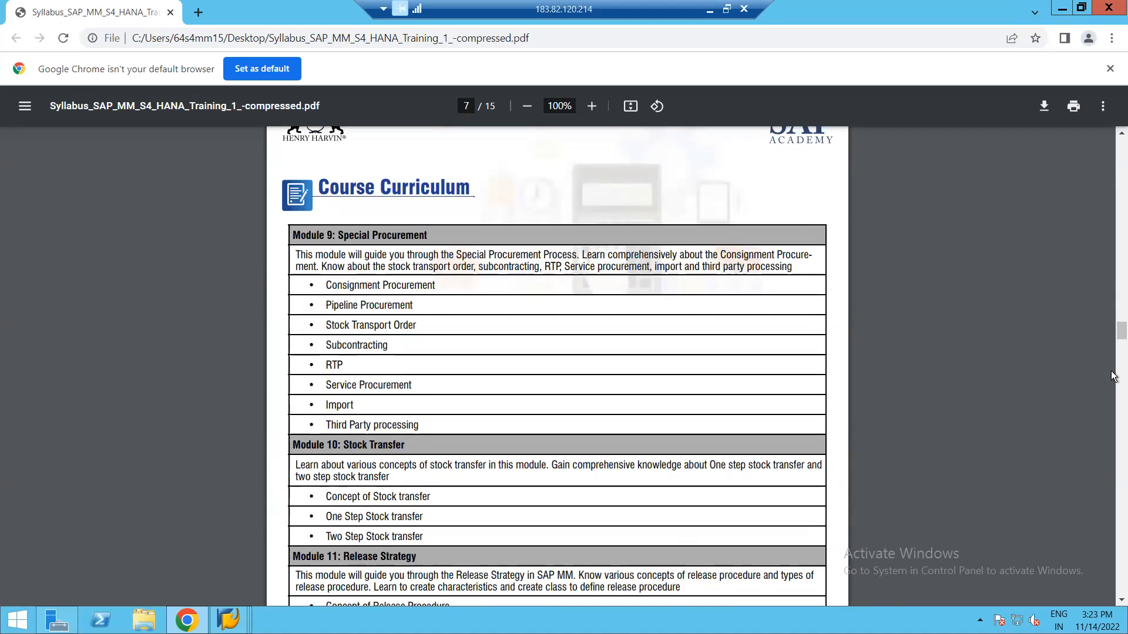
{"action": "left_click", "coordinate": [1112, 377]}
{"action": "left_click", "coordinate": [1112, 376]}
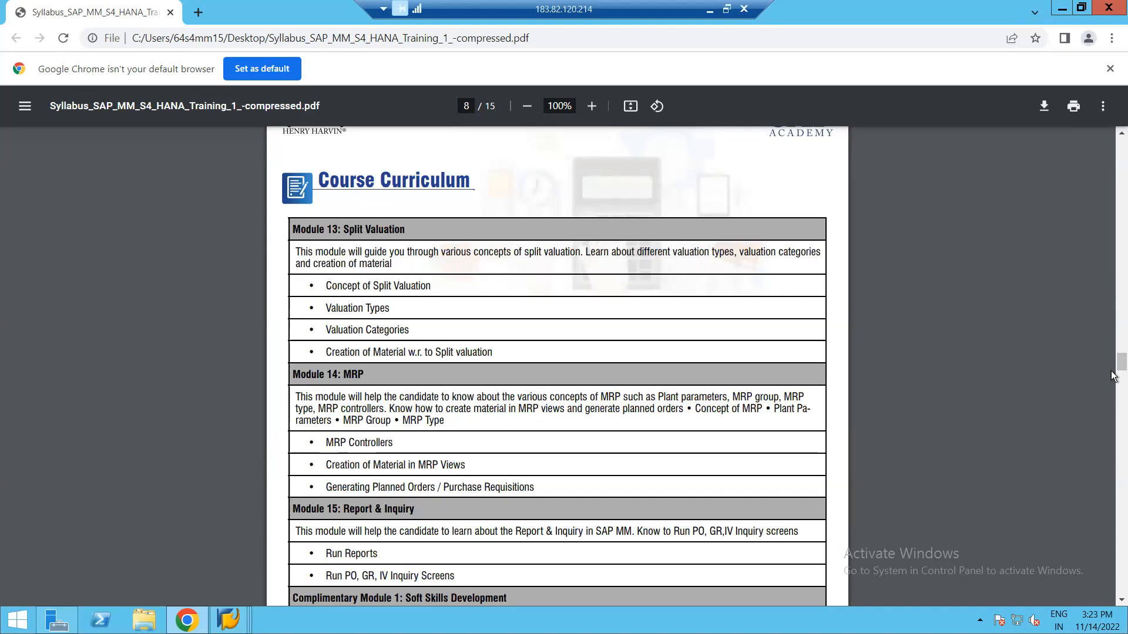
{"action": "left_click", "coordinate": [1116, 134]}
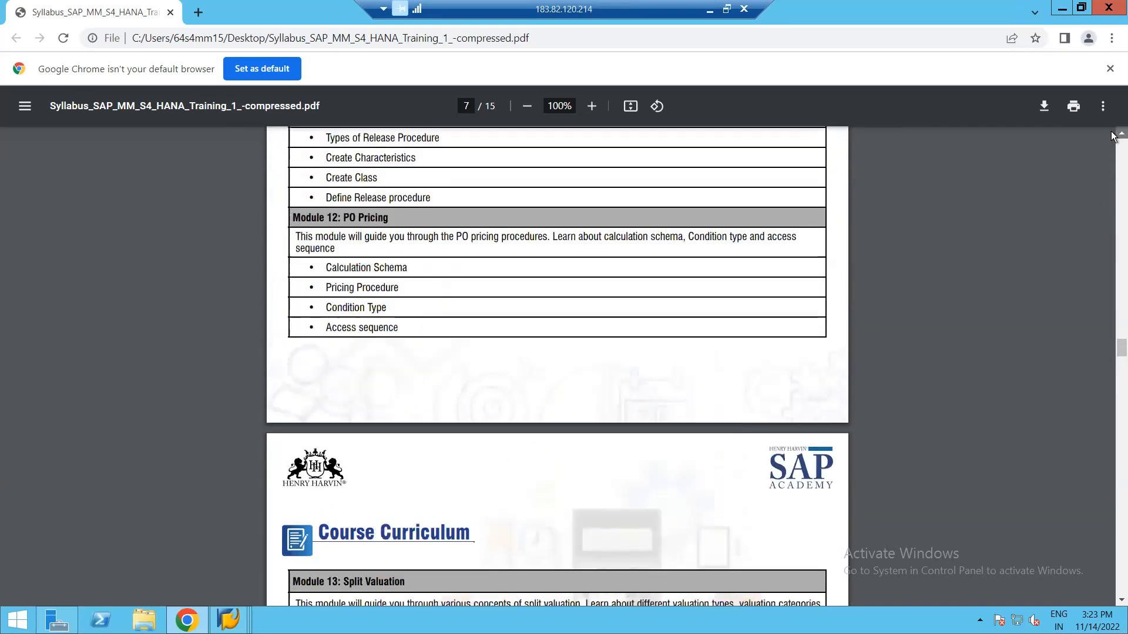
{"action": "left_click", "coordinate": [1121, 134]}
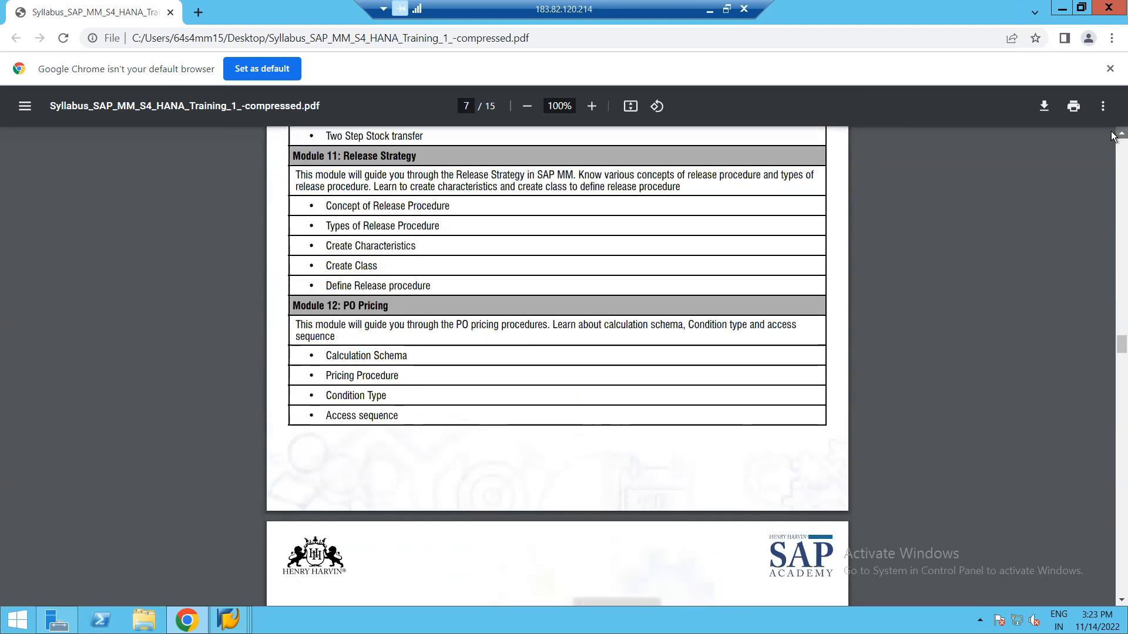
{"action": "left_click", "coordinate": [1116, 134]}
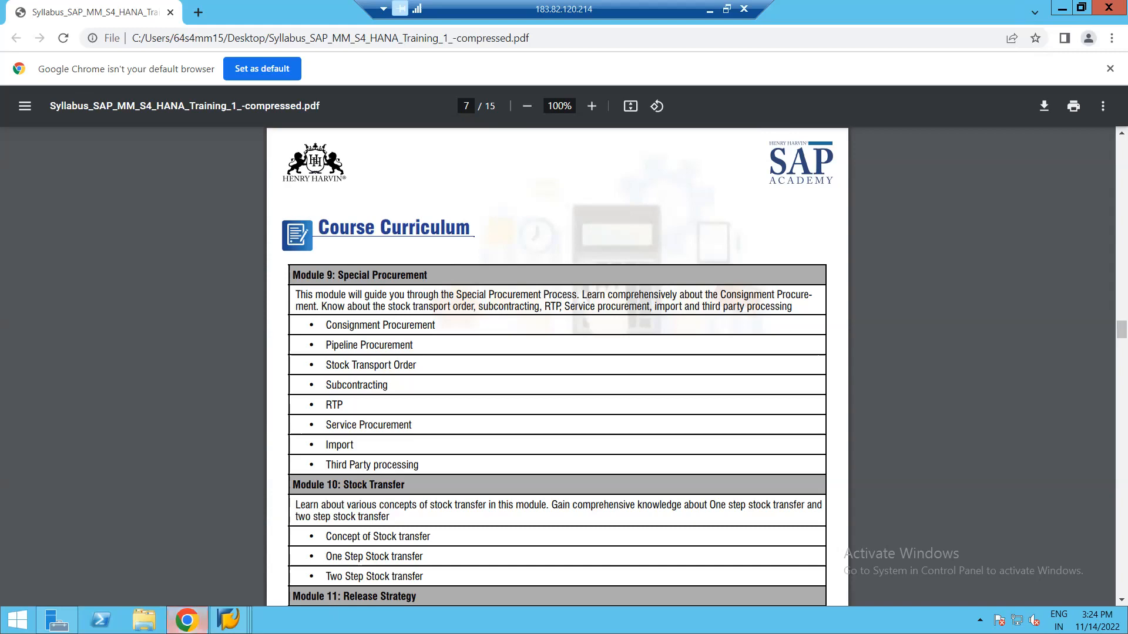
{"action": "left_click", "coordinate": [187, 621]}
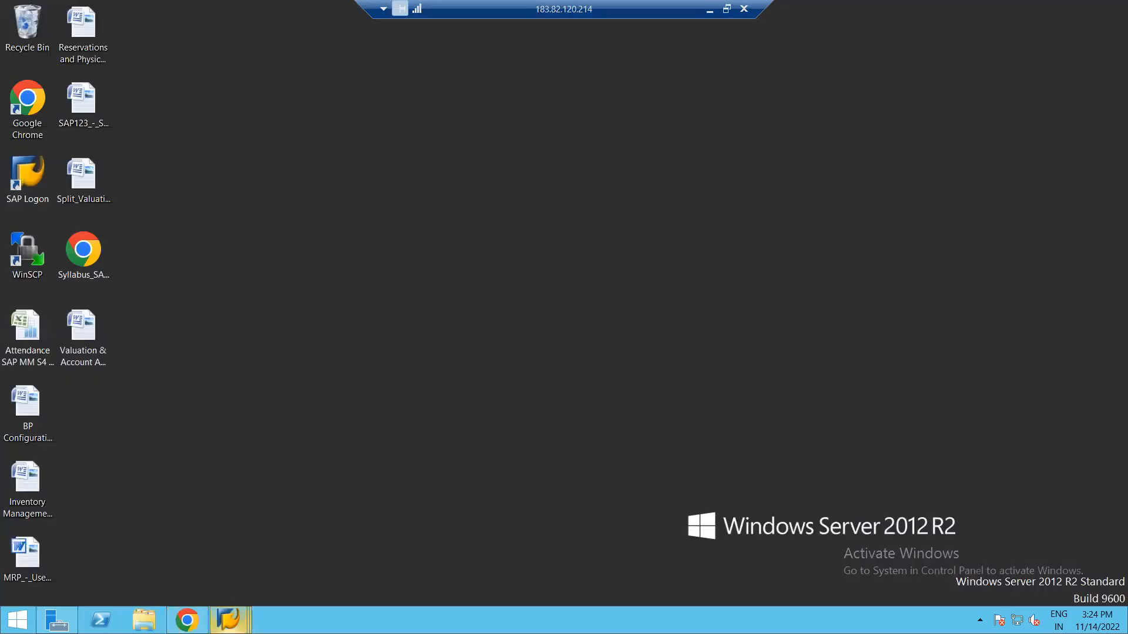
End the SAP session with /nex and close SAP Logon.
{"action": "left_click", "coordinate": [228, 621]}
{"action": "left_click", "coordinate": [369, 549]}
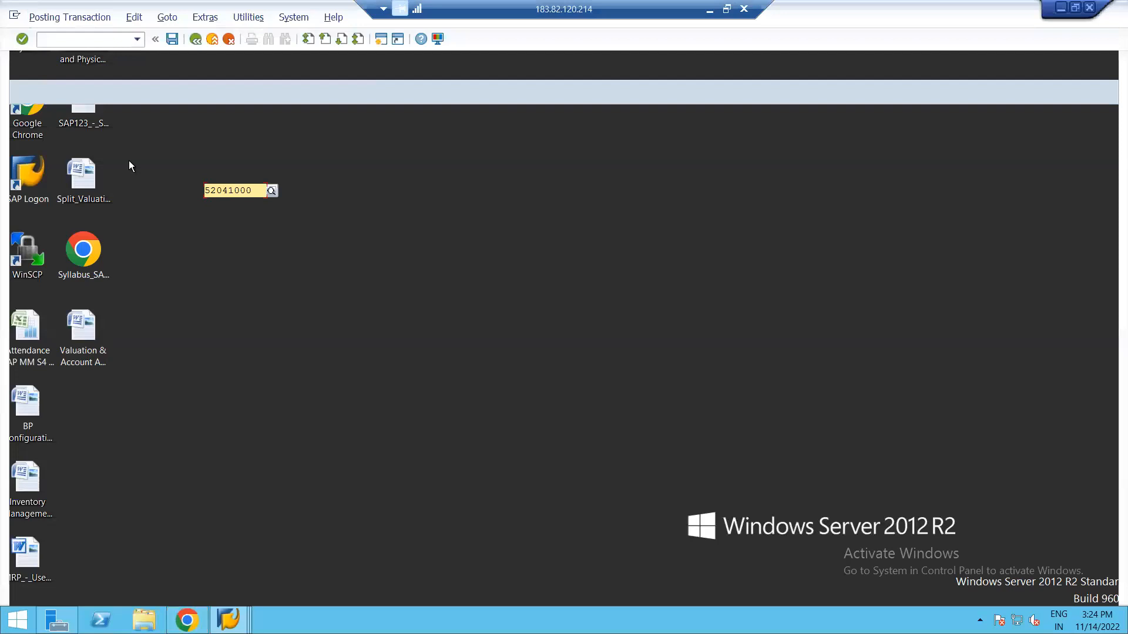
{"action": "type", "text": "/nex"}
{"action": "key", "text": "Return"}
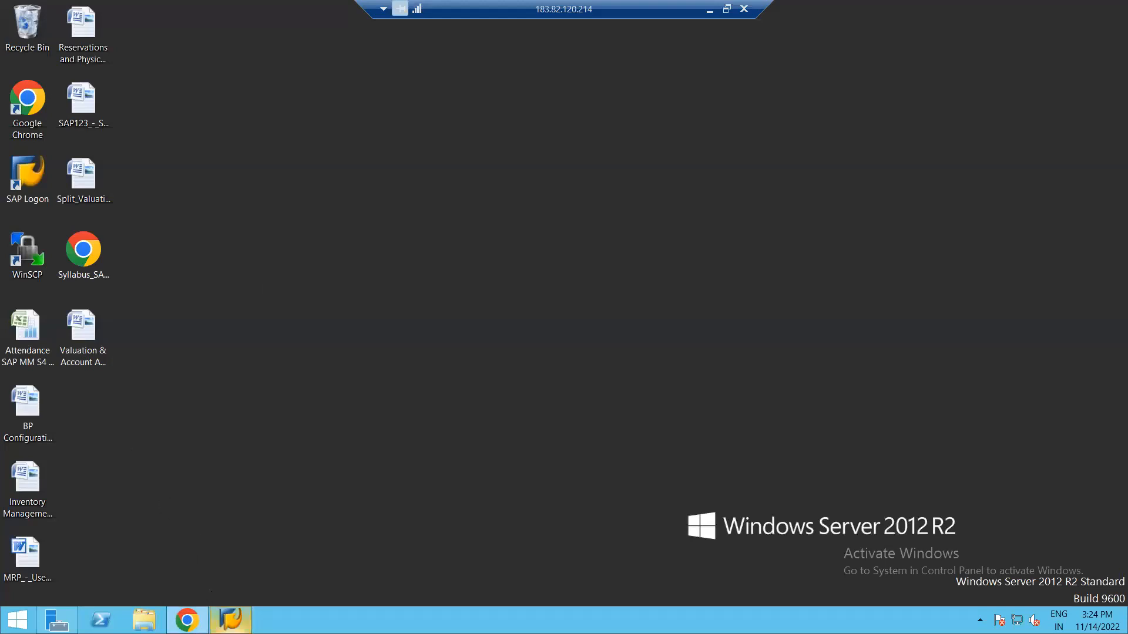
{"action": "mouse_move", "coordinate": [230, 620]}
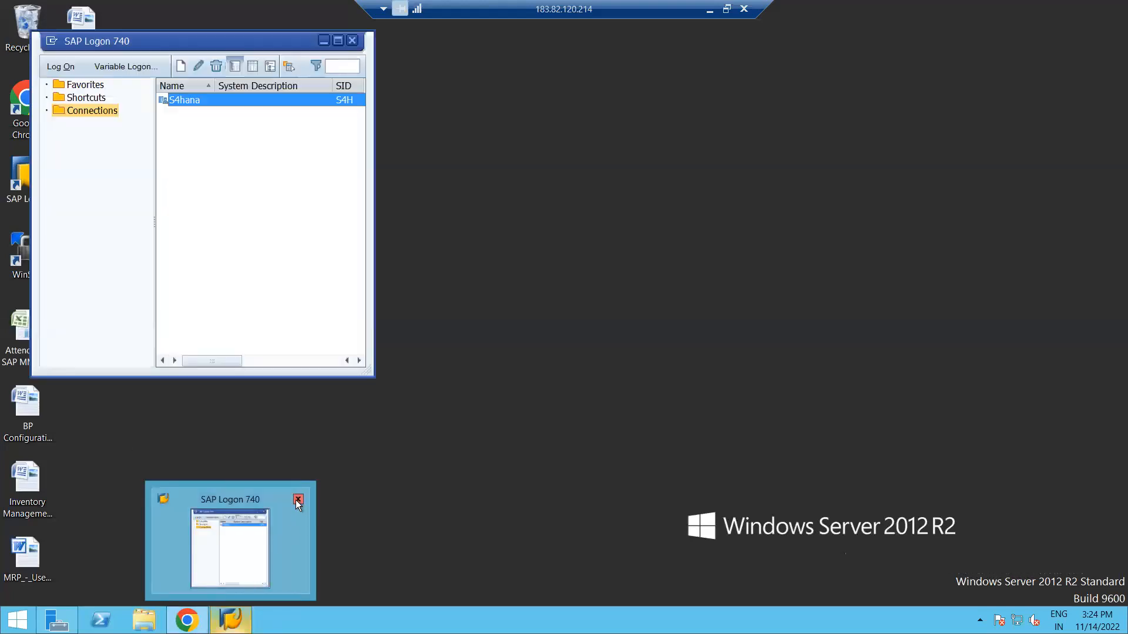
{"action": "left_click", "coordinate": [298, 500]}
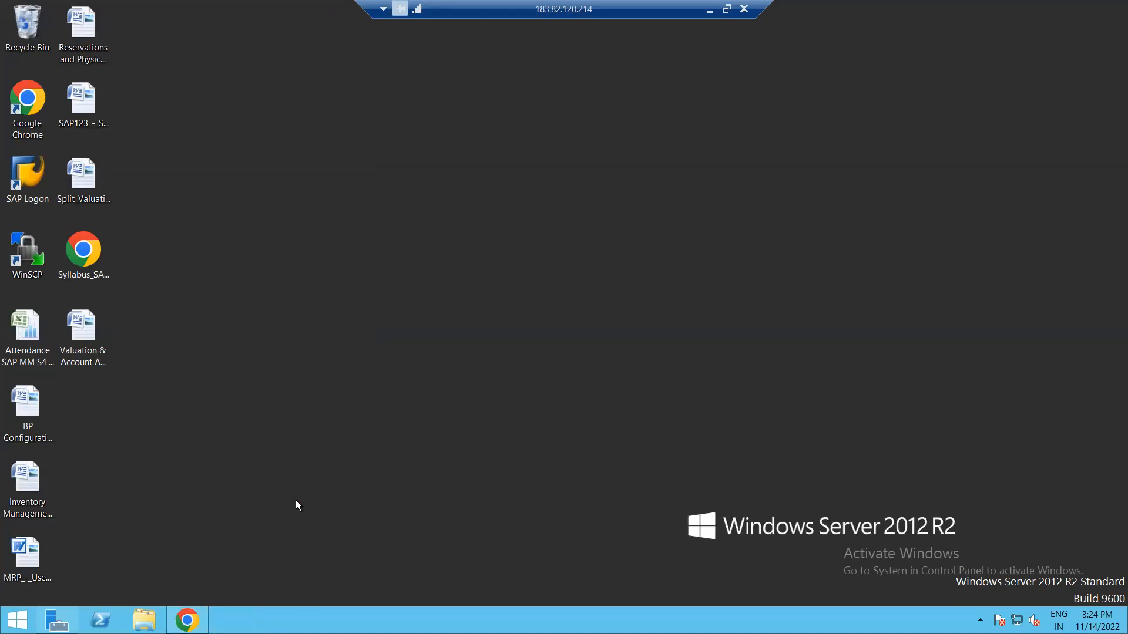
{"action": "right_click", "coordinate": [280, 353]}
Refresh the desktop and relaunch SAP Logon 740 to list the S4hana connection.
{"action": "left_click", "coordinate": [326, 397]}
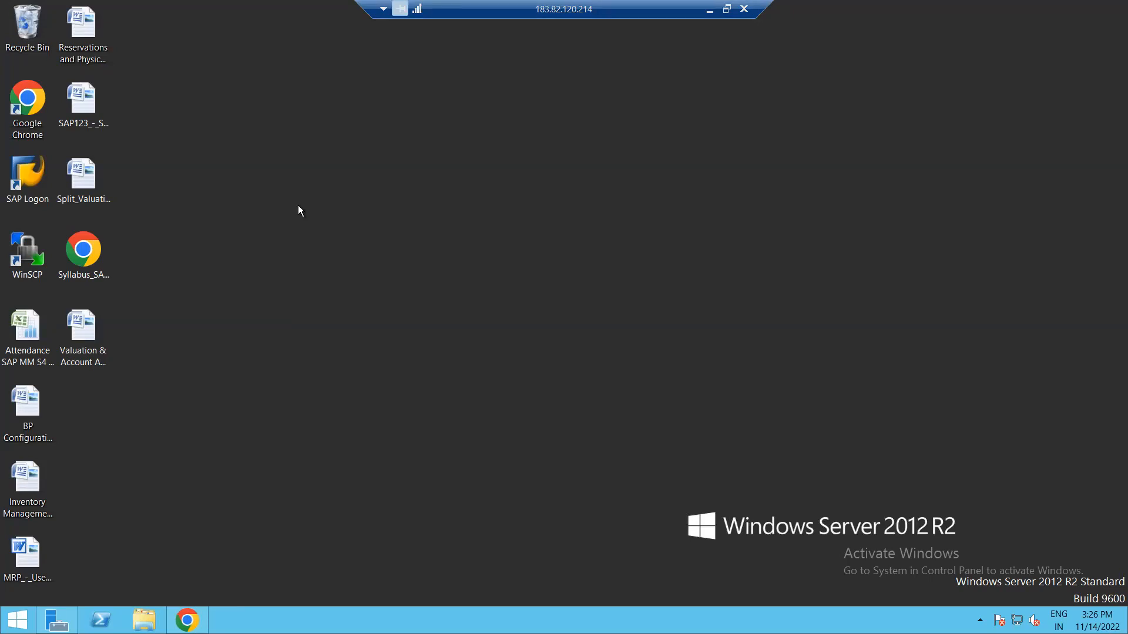
{"action": "double_click", "coordinate": [33, 179]}
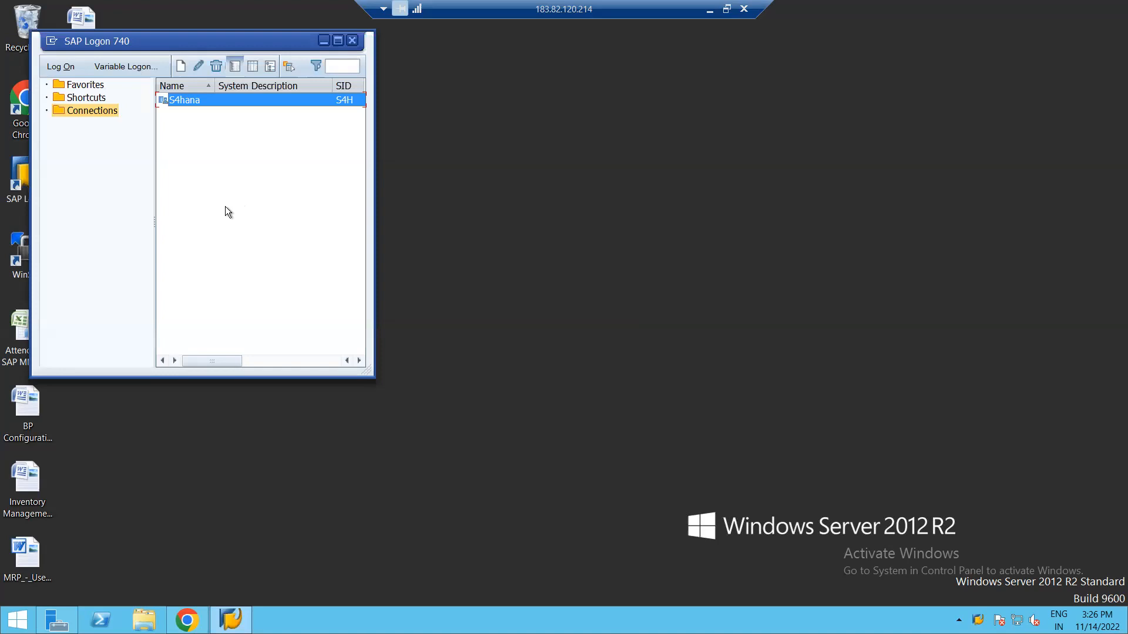
Log on to S4hana client 100 with the saved user and password, then run OBYC.
{"action": "left_click", "coordinate": [205, 203]}
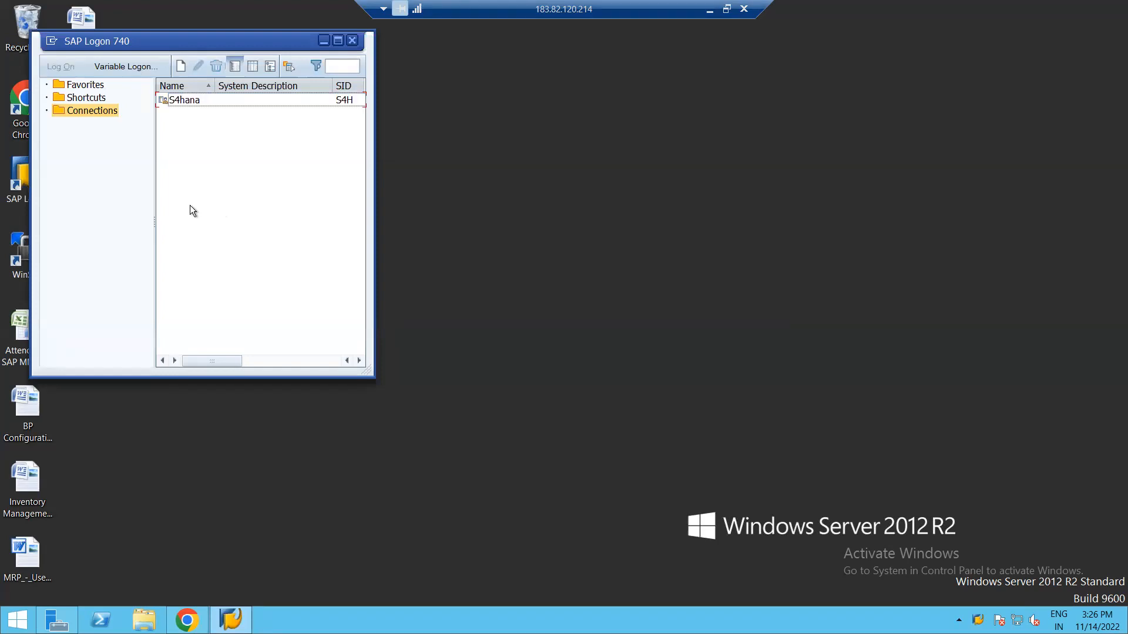
{"action": "key", "text": "Down"}
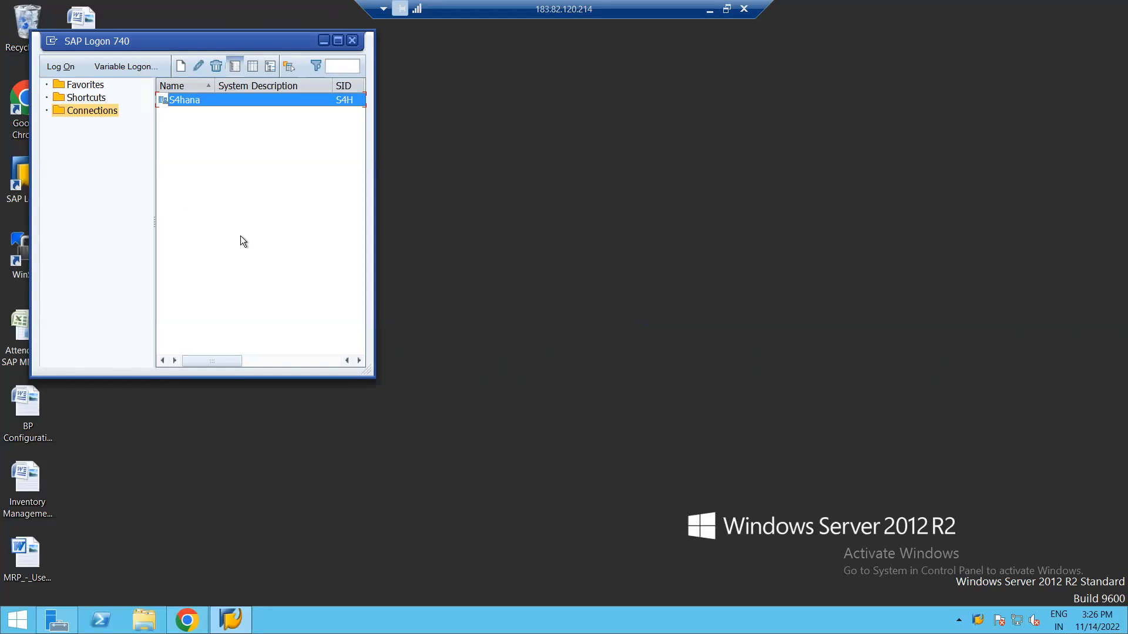
{"action": "key", "text": "Return"}
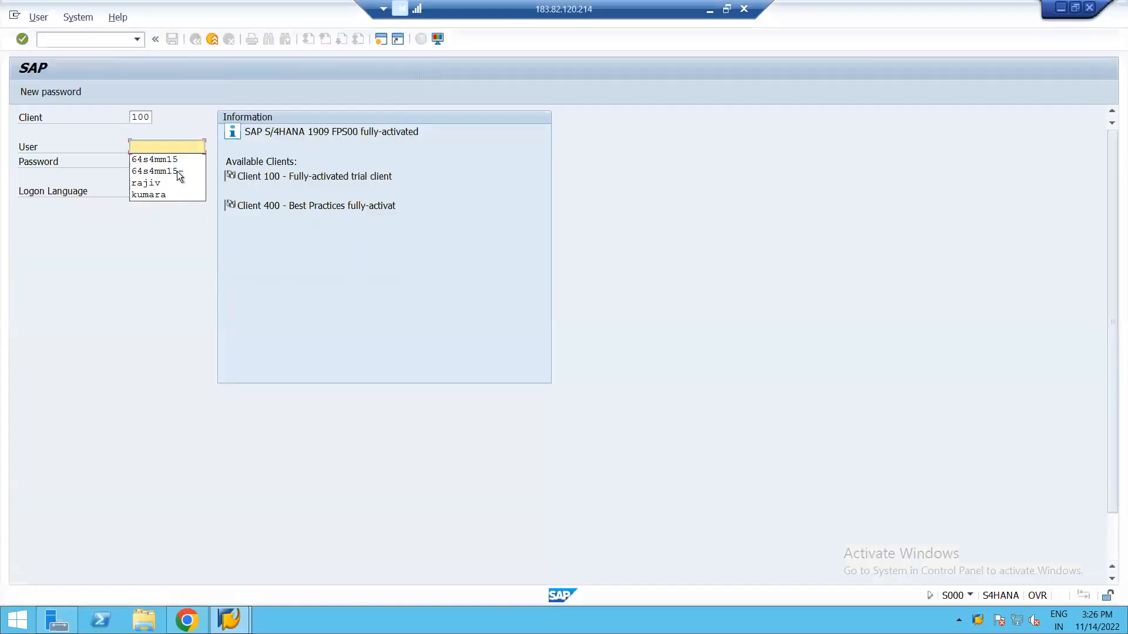
{"action": "left_click", "coordinate": [157, 159]}
{"action": "key", "text": "Tab"}
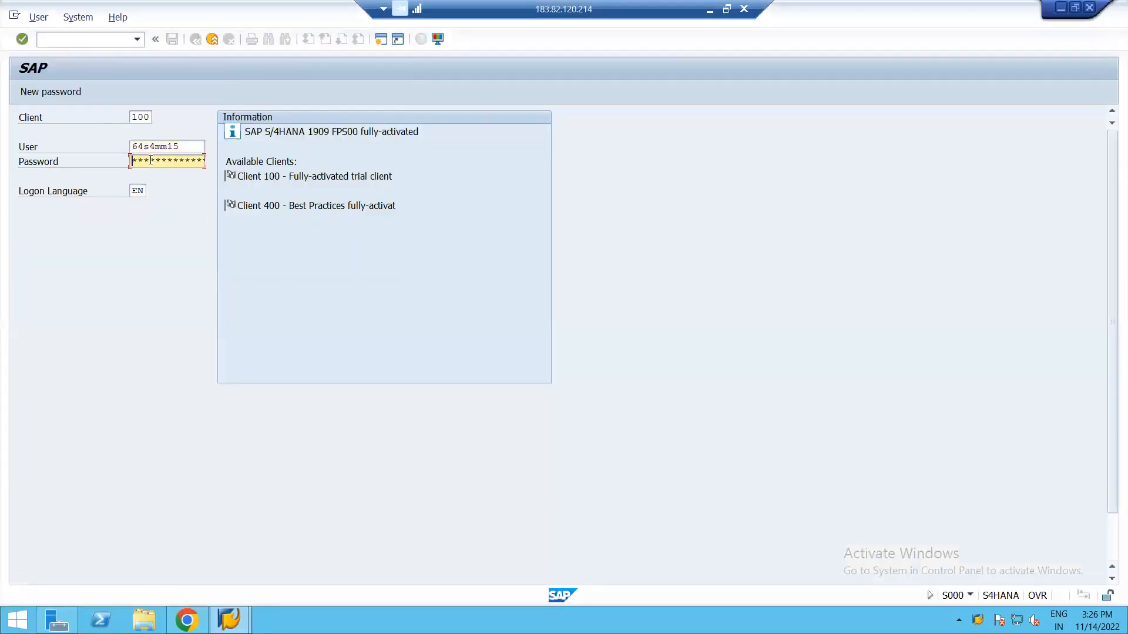
{"action": "type", "text": "****"}
{"action": "key", "text": "Return"}
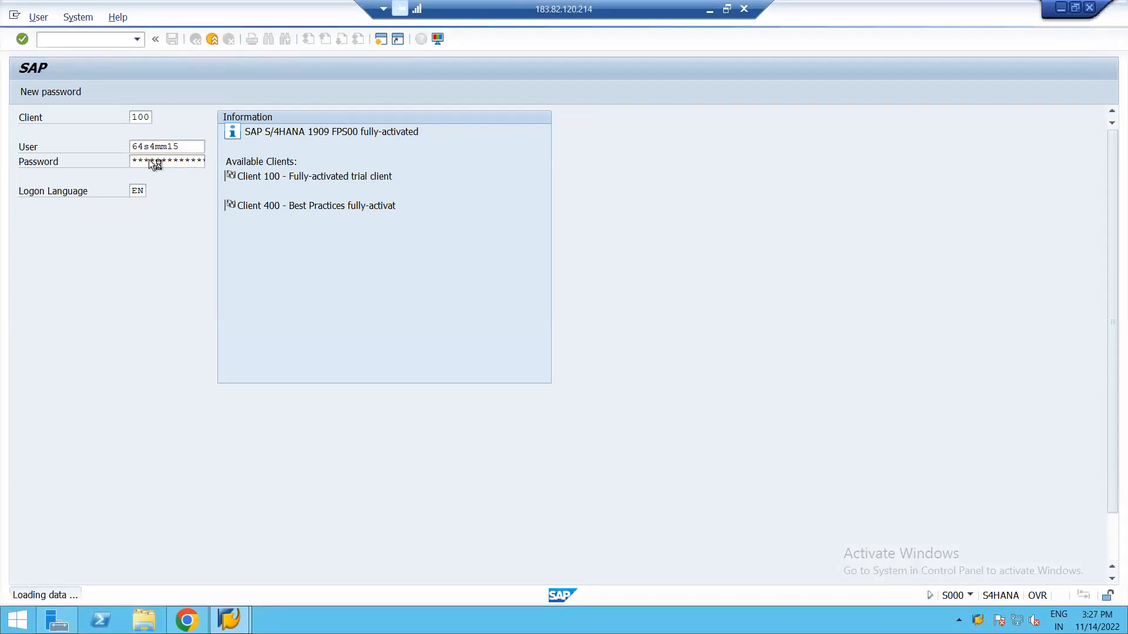
{"action": "type", "text": "obyc"}
{"action": "key", "text": "Return"}
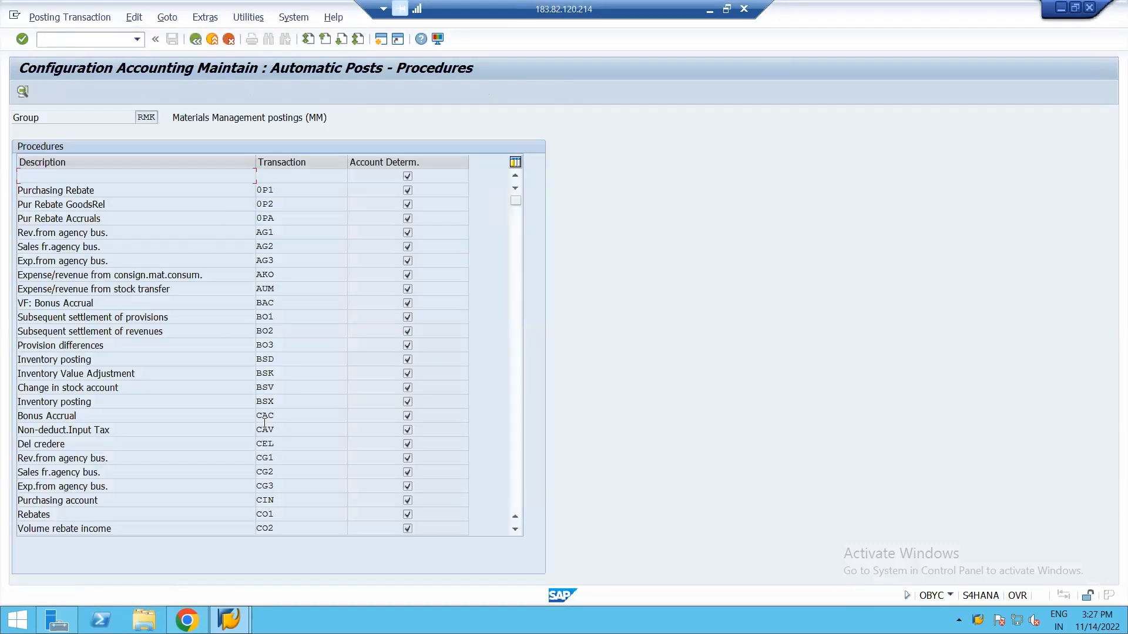
Open the BSX inventory posting accounts under chart of accounts YCOA.
{"action": "double_click", "coordinate": [268, 407]}
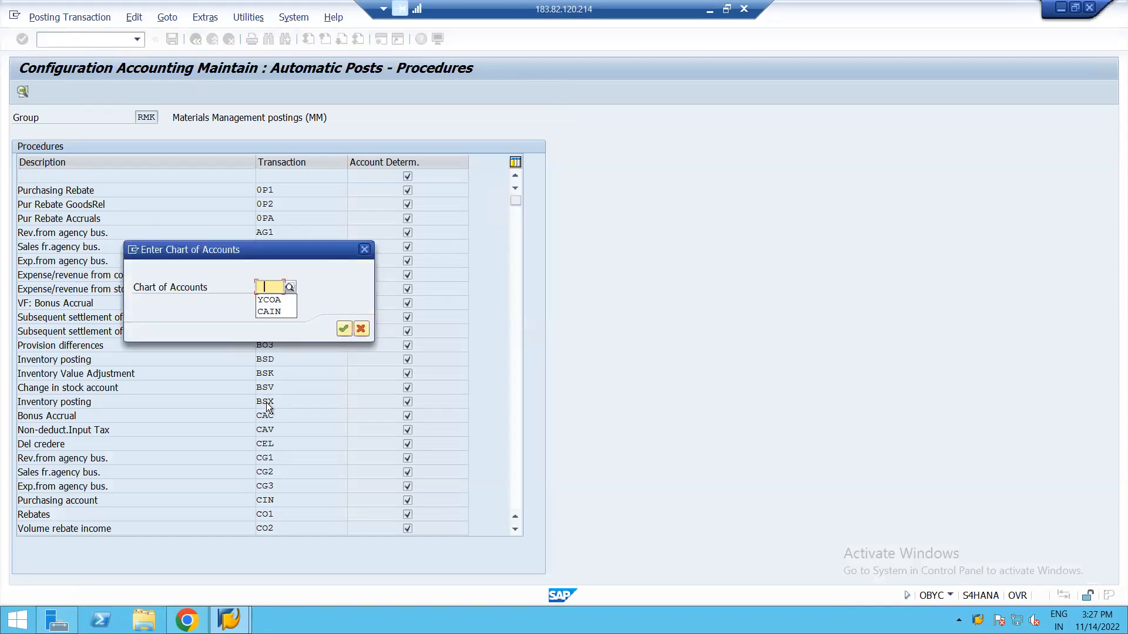
{"action": "left_click", "coordinate": [277, 300]}
{"action": "key", "text": "Return"}
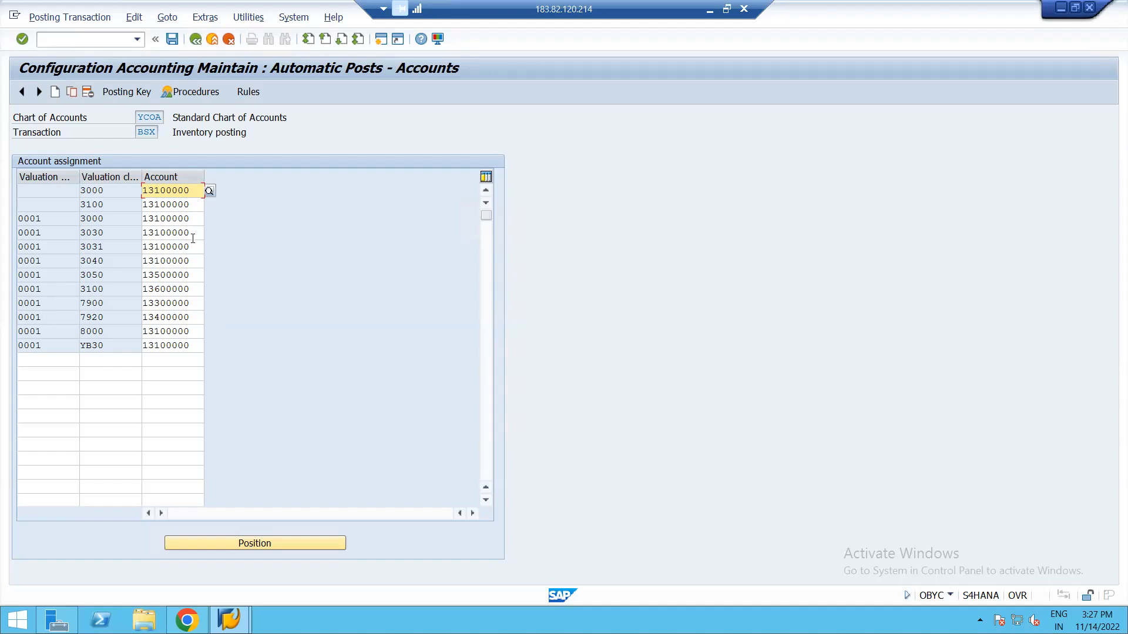
Clear and re-enter 13100000 as the BSX account for row 0001/3000, then go back.
{"action": "left_click", "coordinate": [194, 218]}
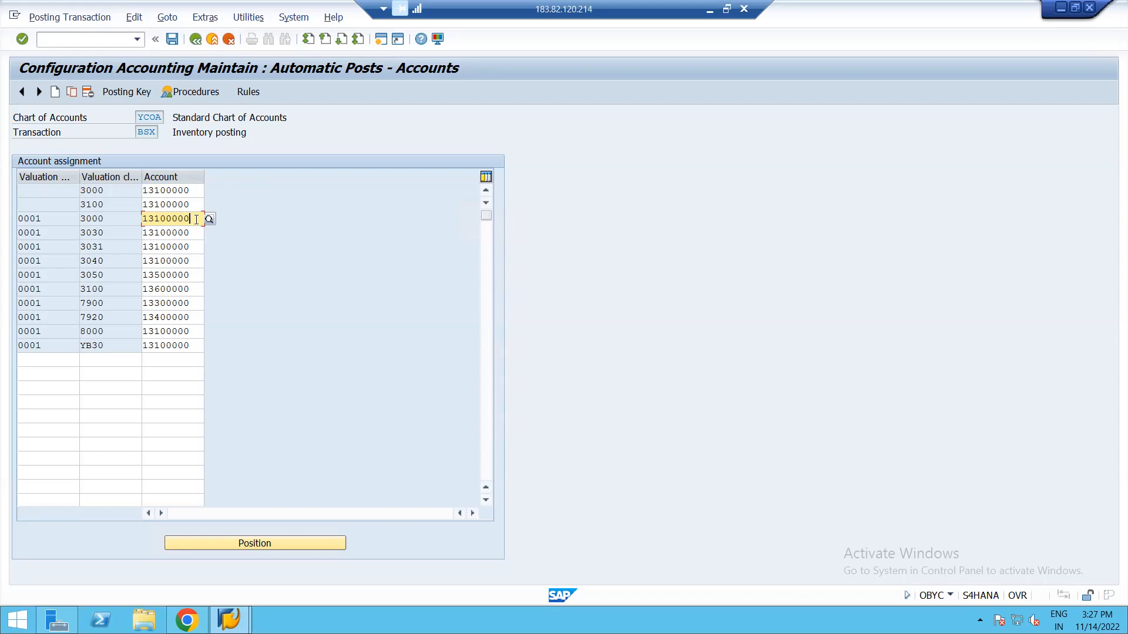
{"action": "key", "text": "BackSpace"}
{"action": "key", "text": "BackSpace"}
{"action": "key", "text": "BackSpace"}
{"action": "key", "text": "BackSpace"}
{"action": "key", "text": "BackSpace"}
{"action": "key", "text": "BackSpace"}
{"action": "key", "text": "BackSpace"}
{"action": "key", "text": "BackSpace"}
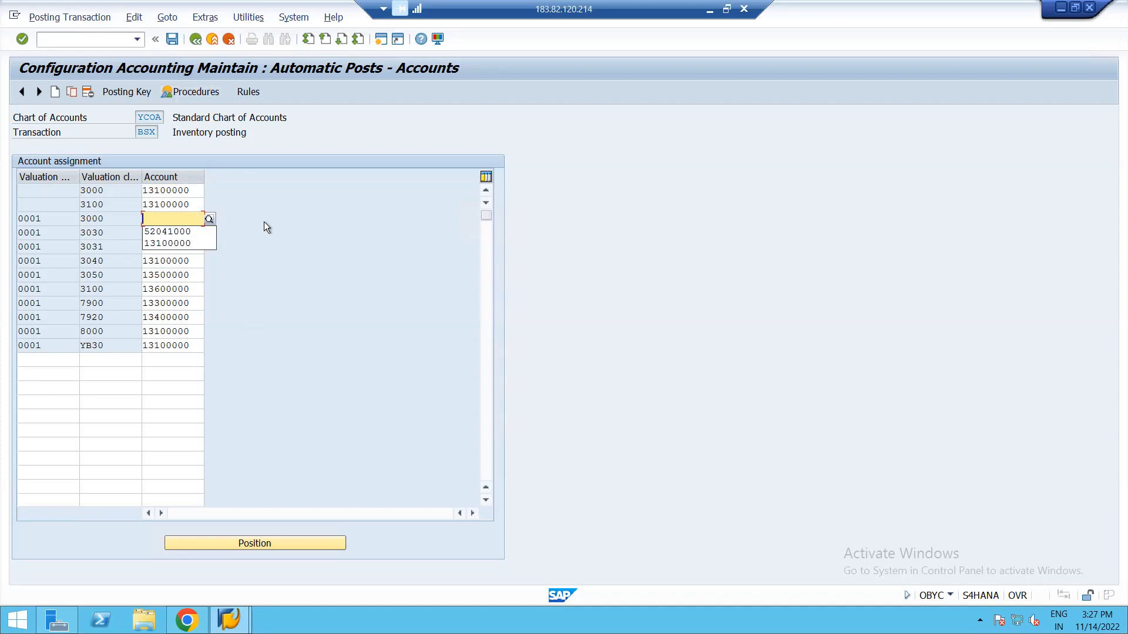
{"action": "left_click", "coordinate": [174, 243]}
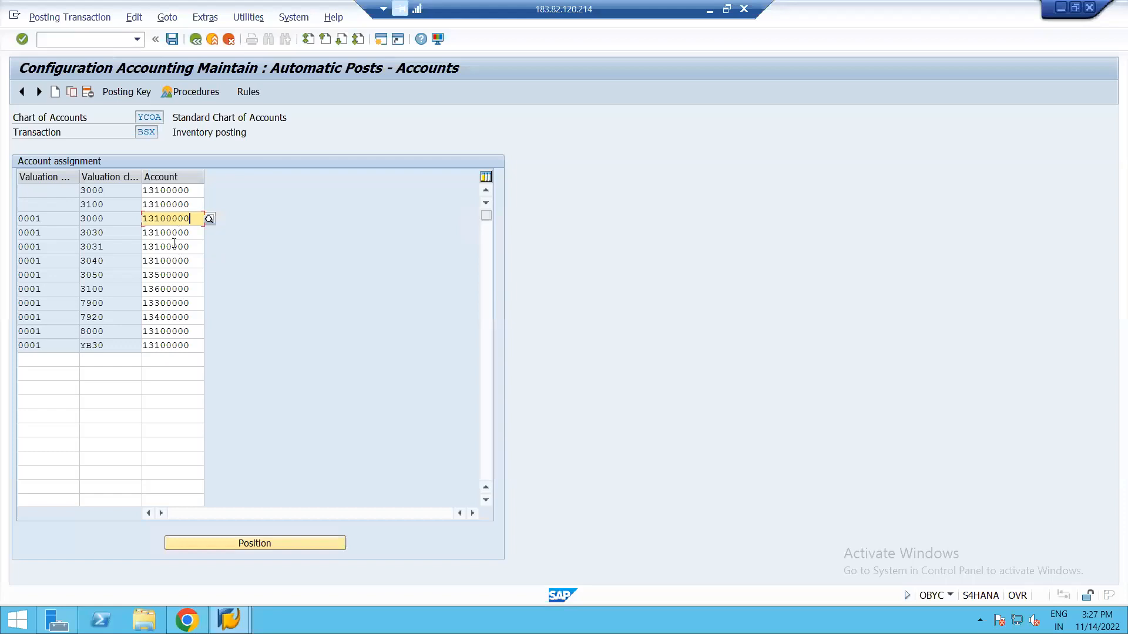
{"action": "left_click", "coordinate": [196, 39]}
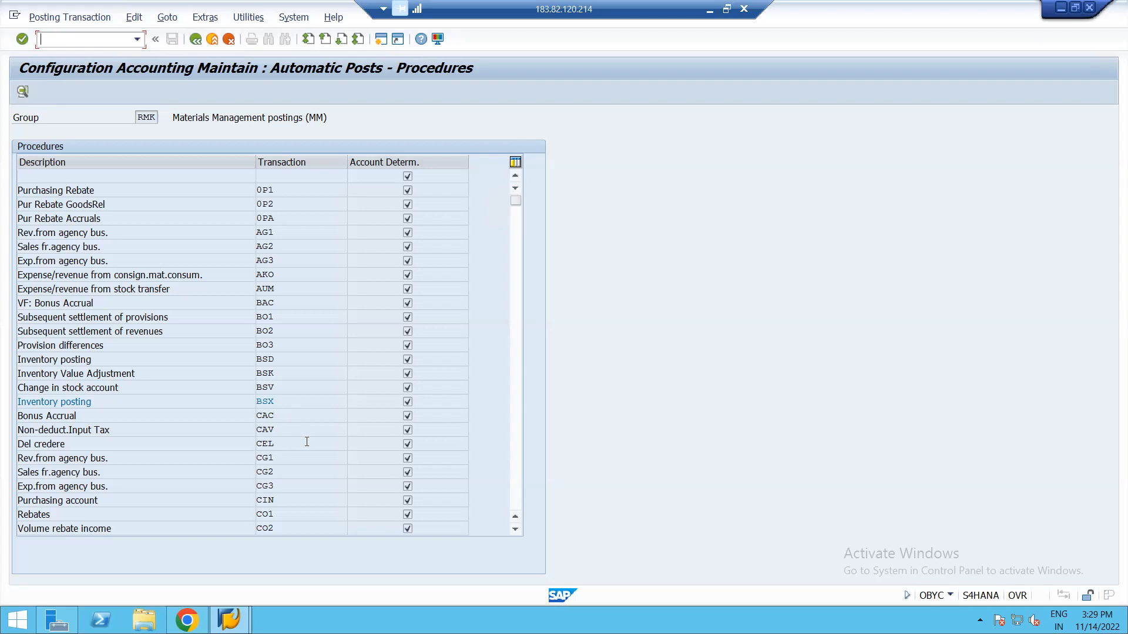
{"action": "scroll", "coordinate": [515, 459], "scroll_direction": "down", "scroll_amount": 15}
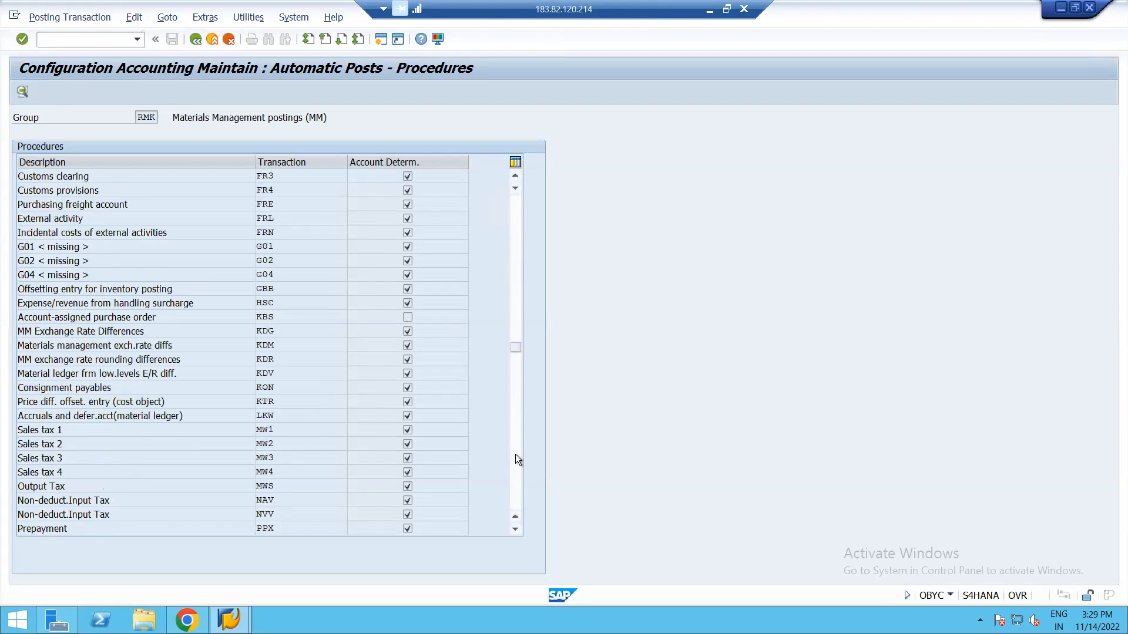
{"action": "left_click", "coordinate": [513, 483]}
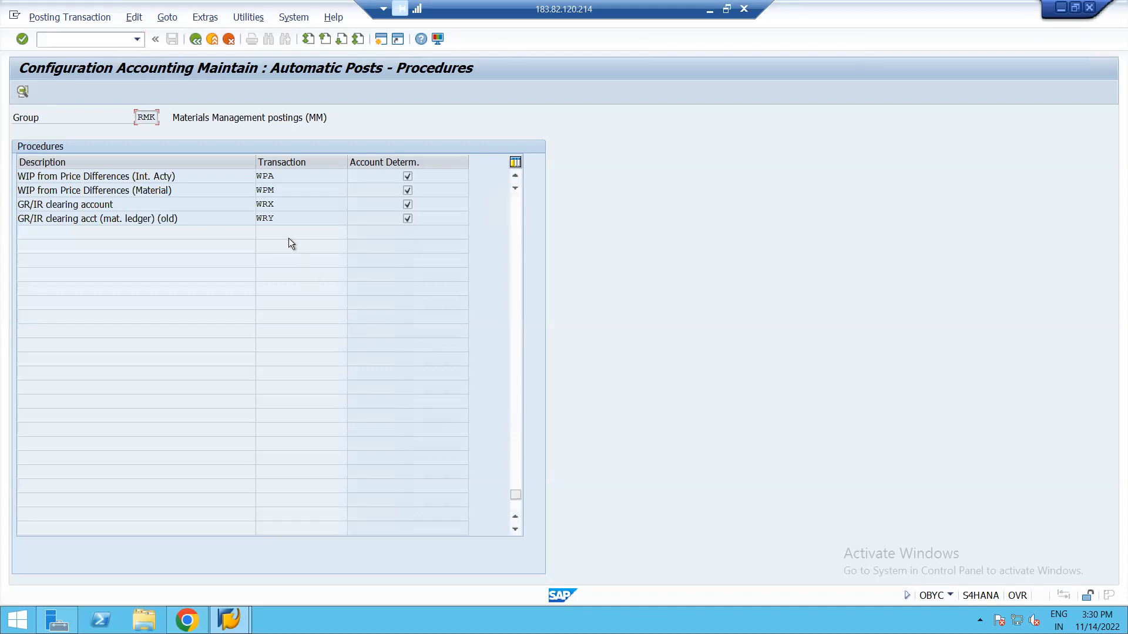
{"action": "double_click", "coordinate": [268, 205]}
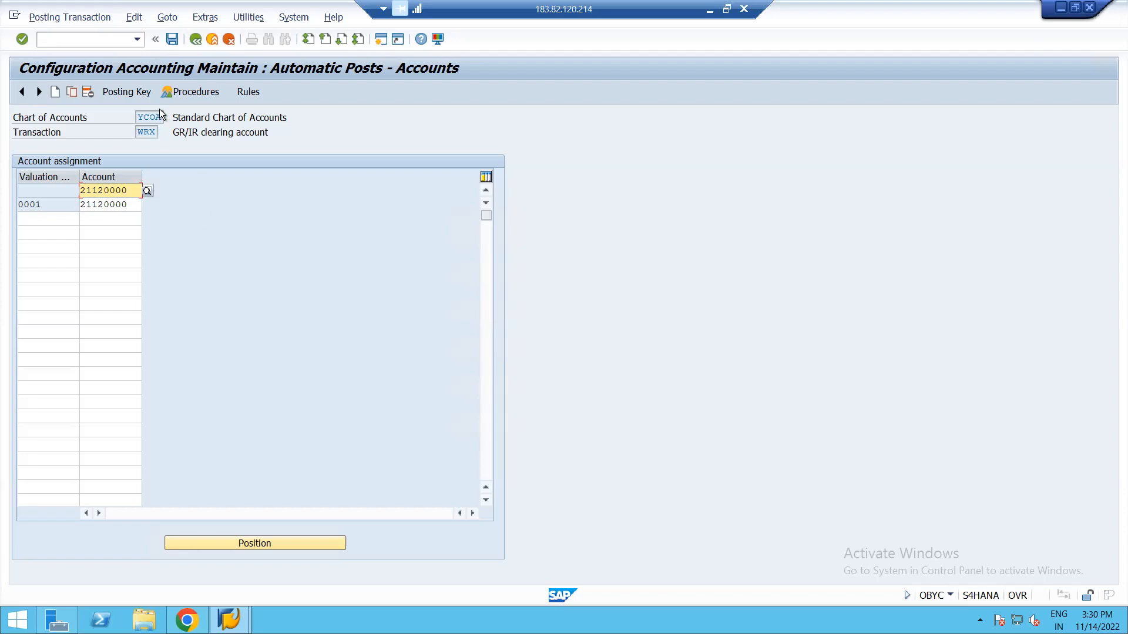
{"action": "left_click", "coordinate": [196, 41]}
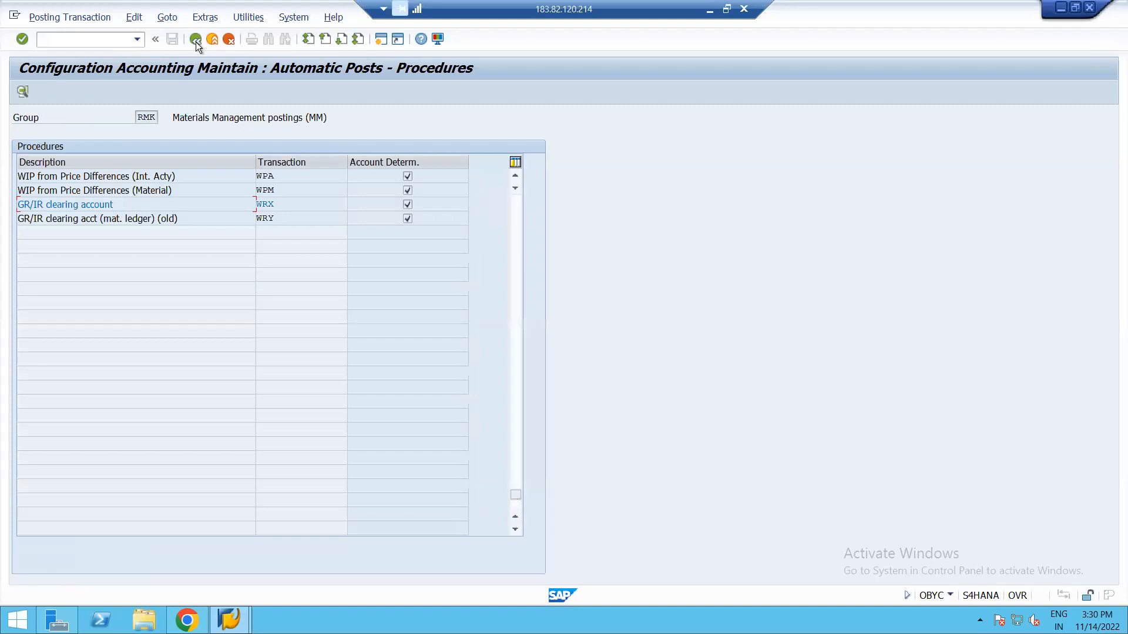
{"action": "double_click", "coordinate": [274, 207]}
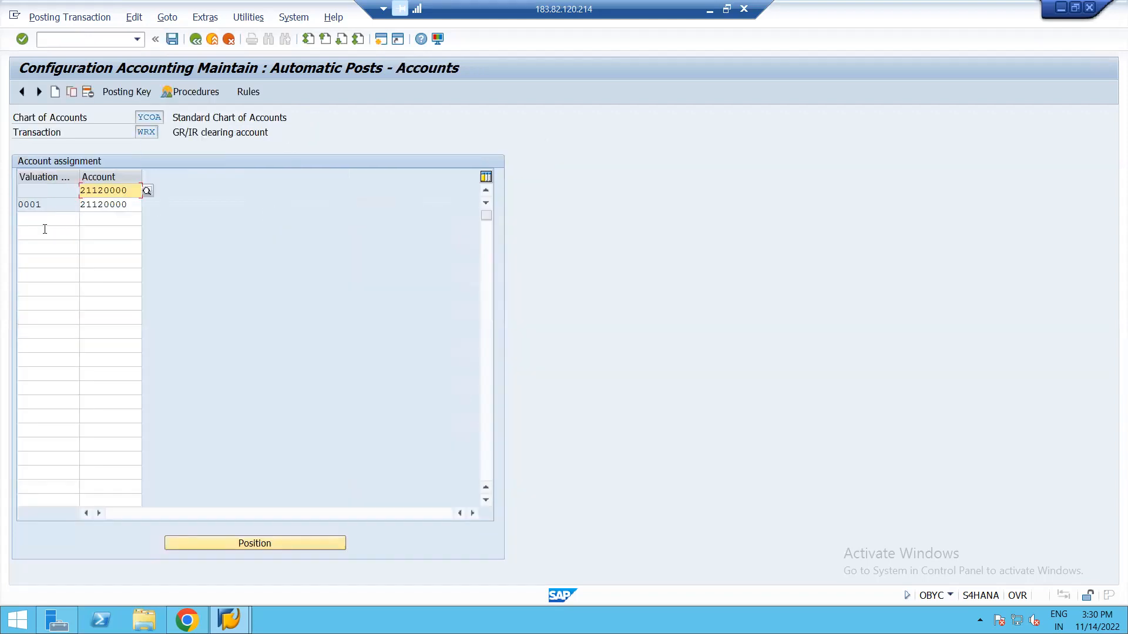
{"action": "left_click", "coordinate": [196, 40]}
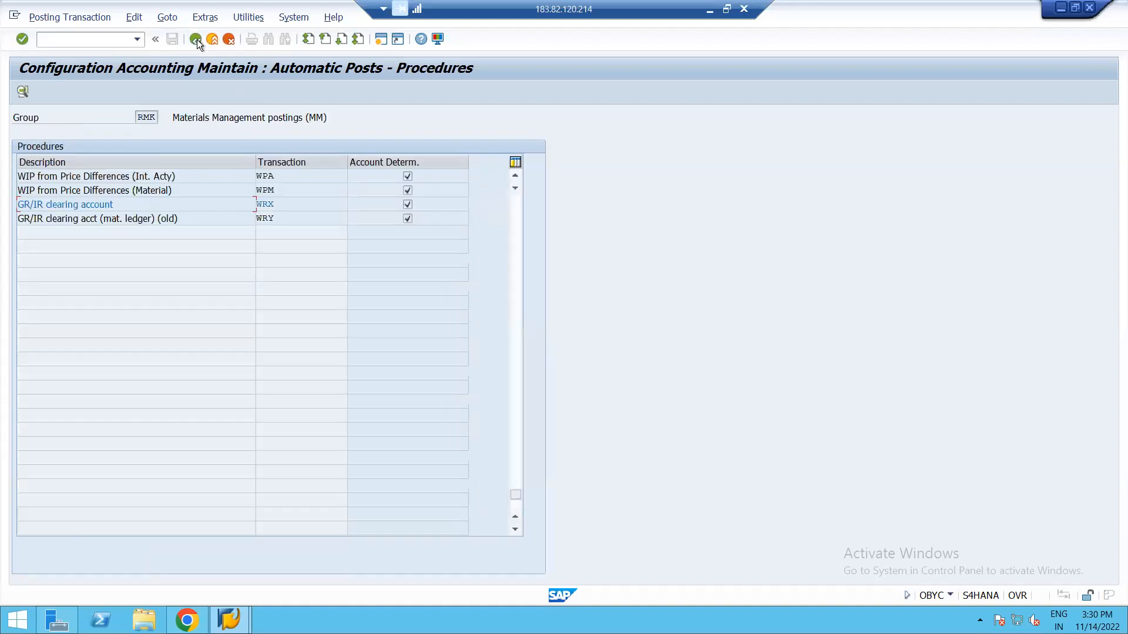
Log off SAP with /nex, close SAP Logon 740, and disconnect the remote desktop session.
{"action": "left_click", "coordinate": [196, 40]}
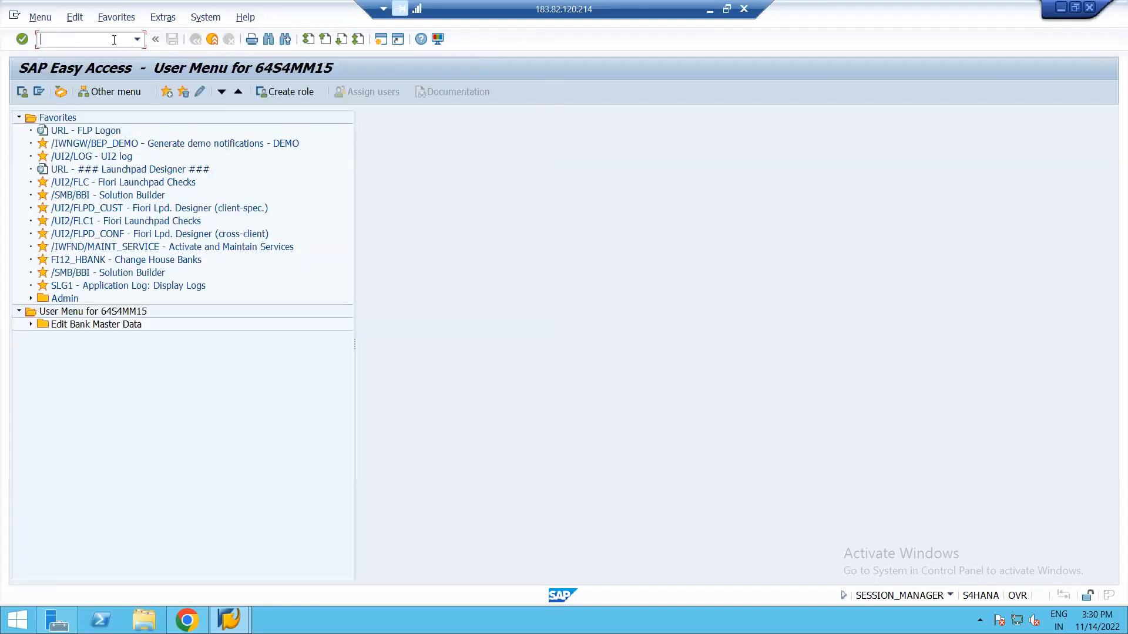
{"action": "type", "text": "/nex"}
{"action": "key", "text": "Return"}
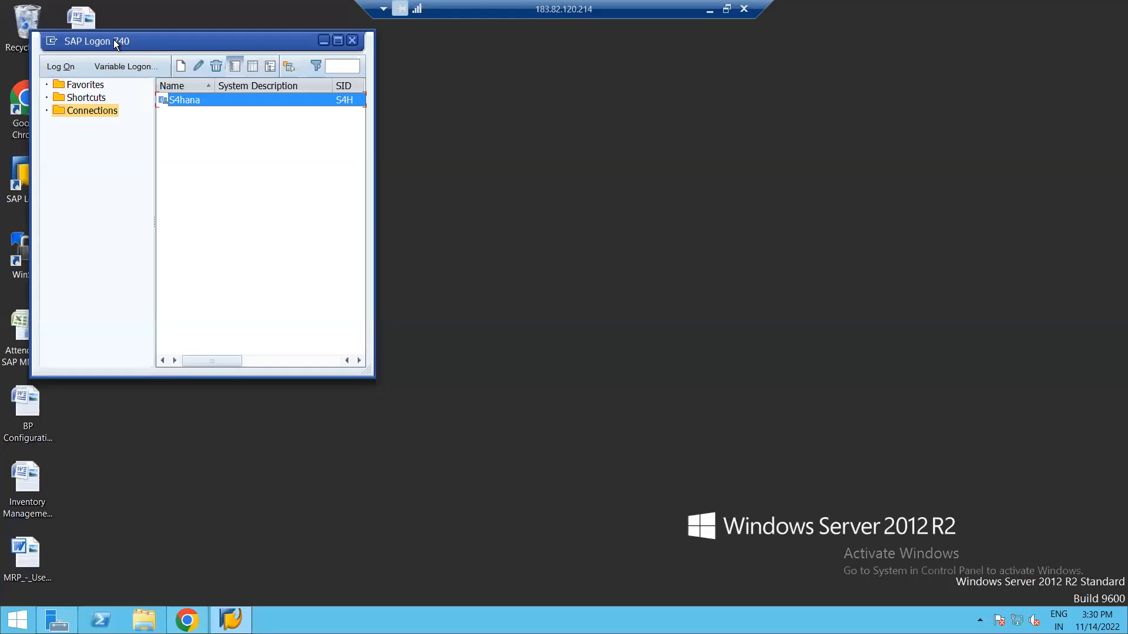
{"action": "left_click", "coordinate": [352, 41]}
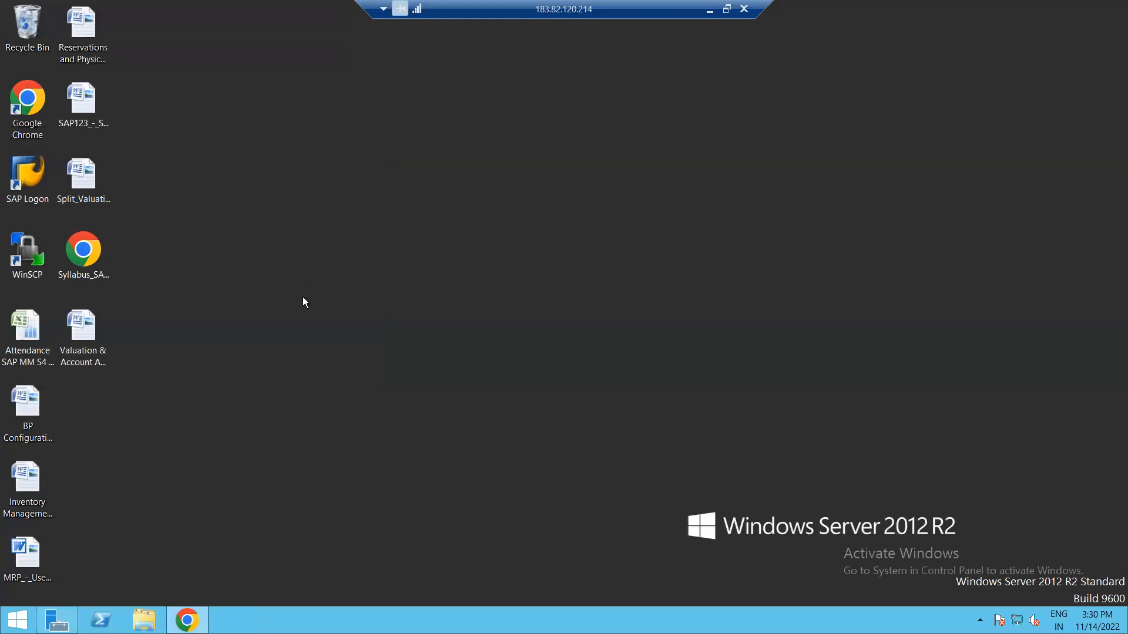
{"action": "left_click", "coordinate": [744, 9]}
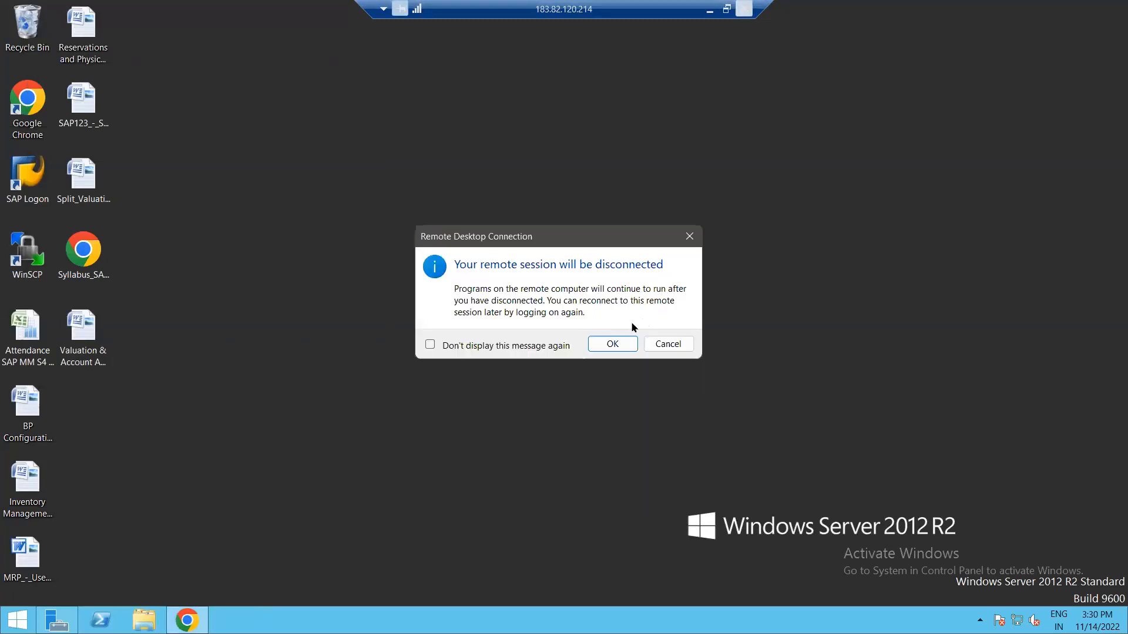
{"action": "left_click", "coordinate": [611, 344]}
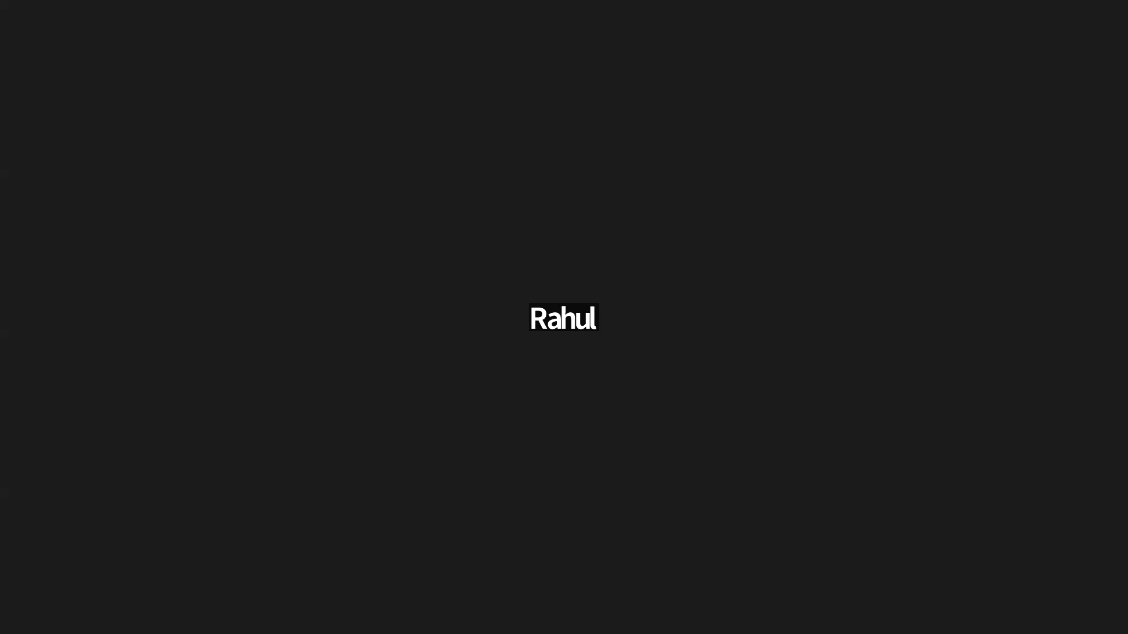